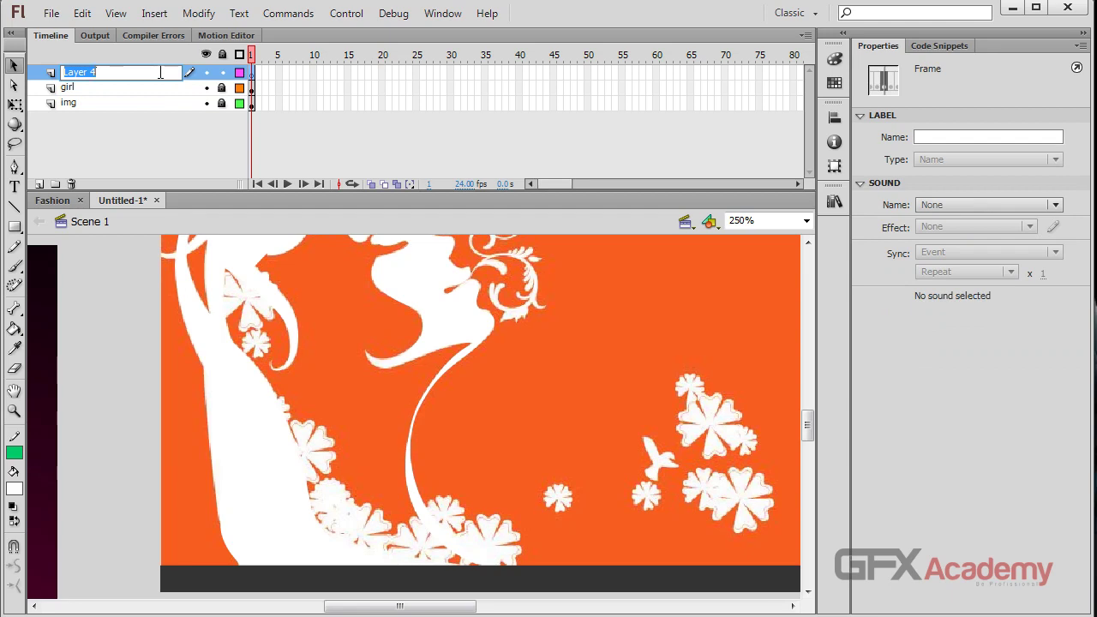
- Rename the new layer above girl to rose and save the document as test
text(rose)
key(Return)
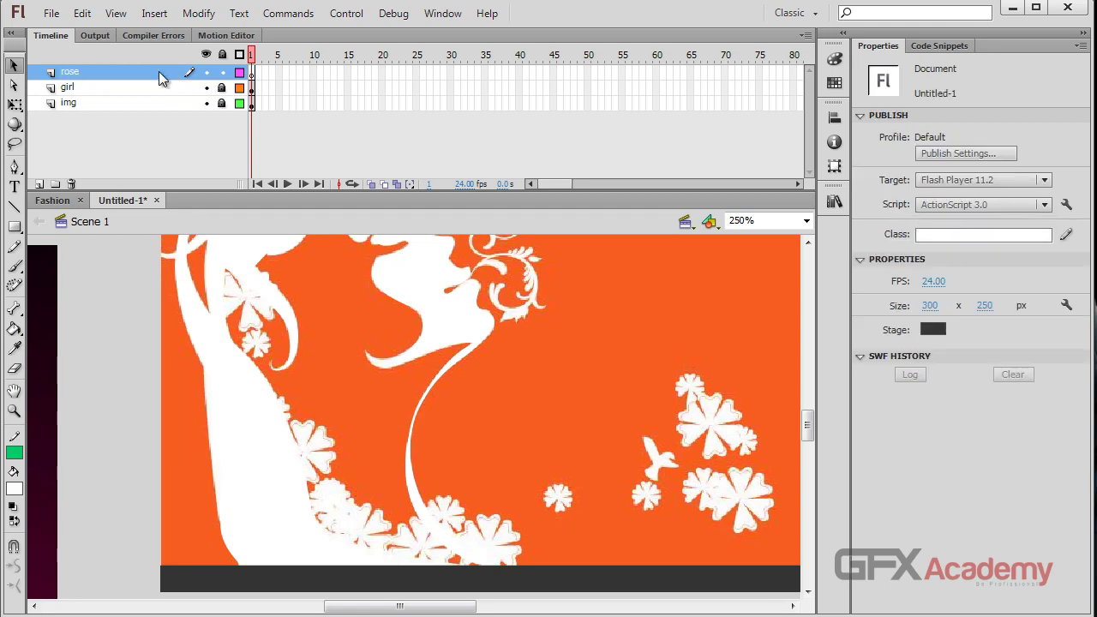
key(ctrl+s)
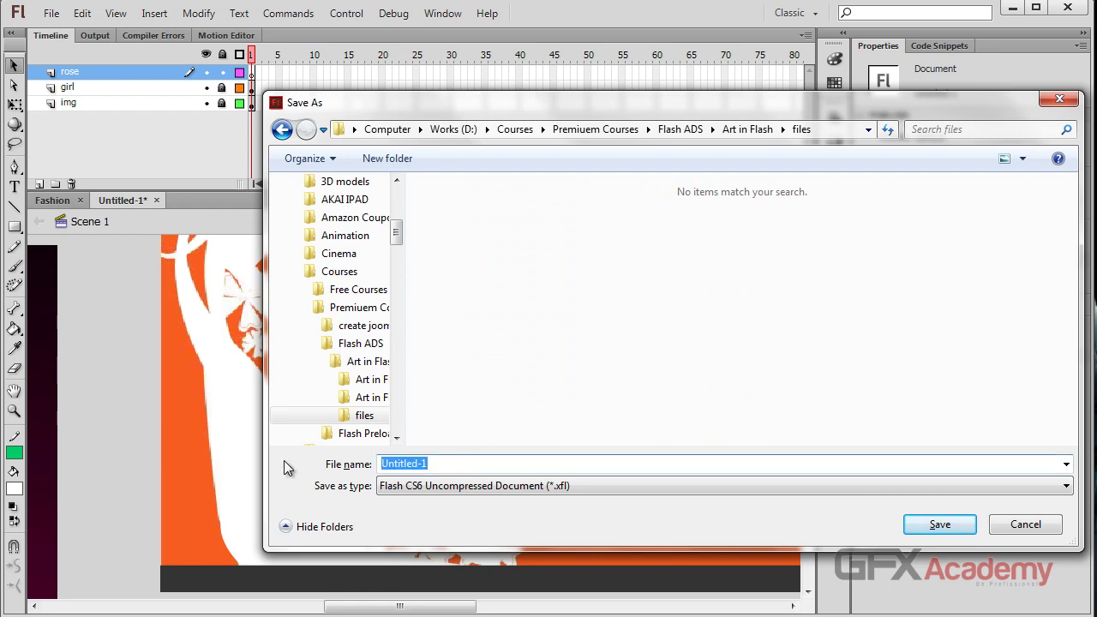
text(test)
click(940, 524)
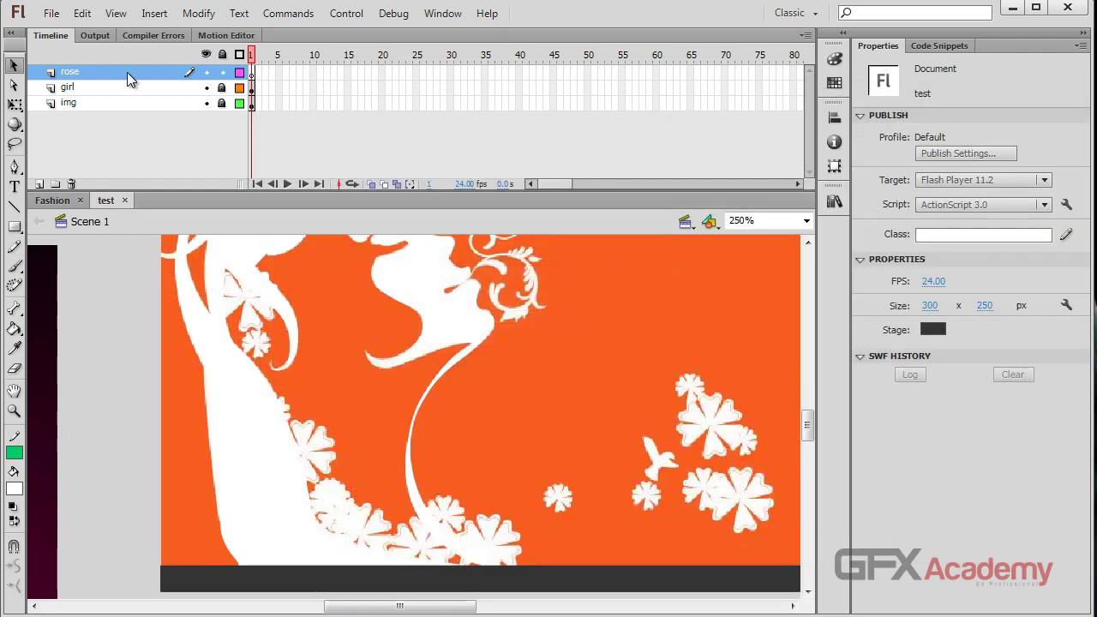
scroll(110, 314, up, 3)
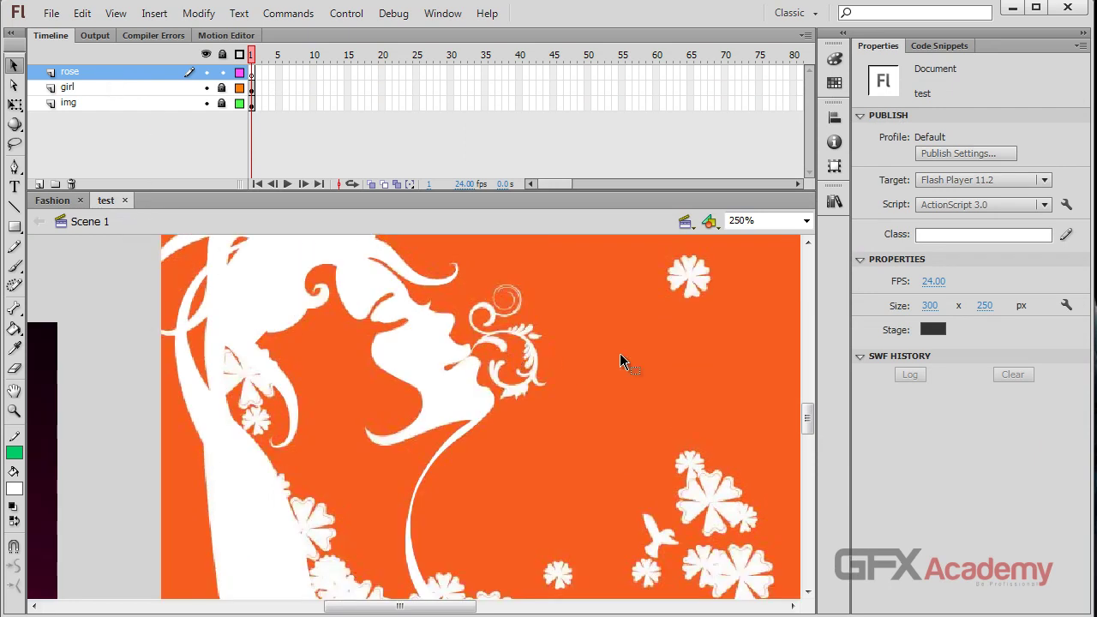
drag(610, 433, 503, 412)
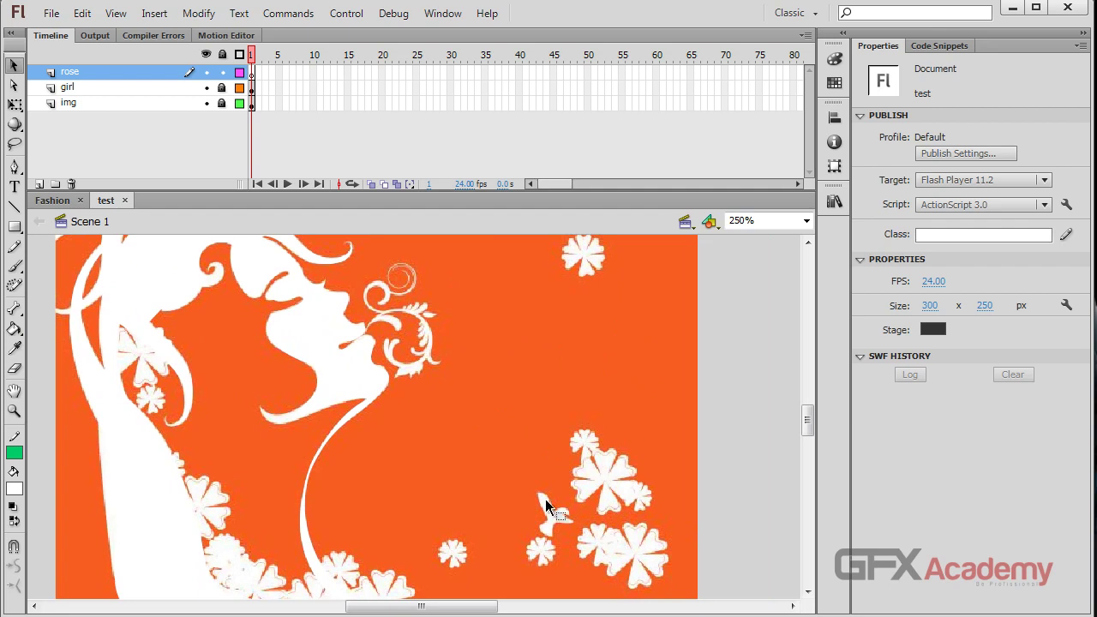
drag(200, 486, 289, 396)
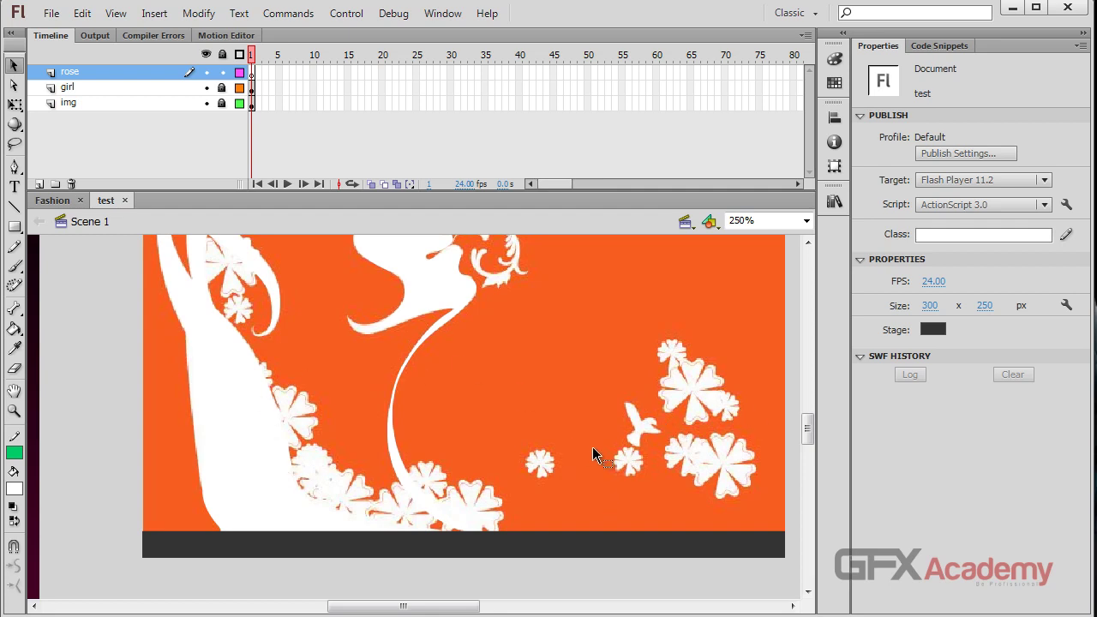
drag(637, 318, 531, 384)
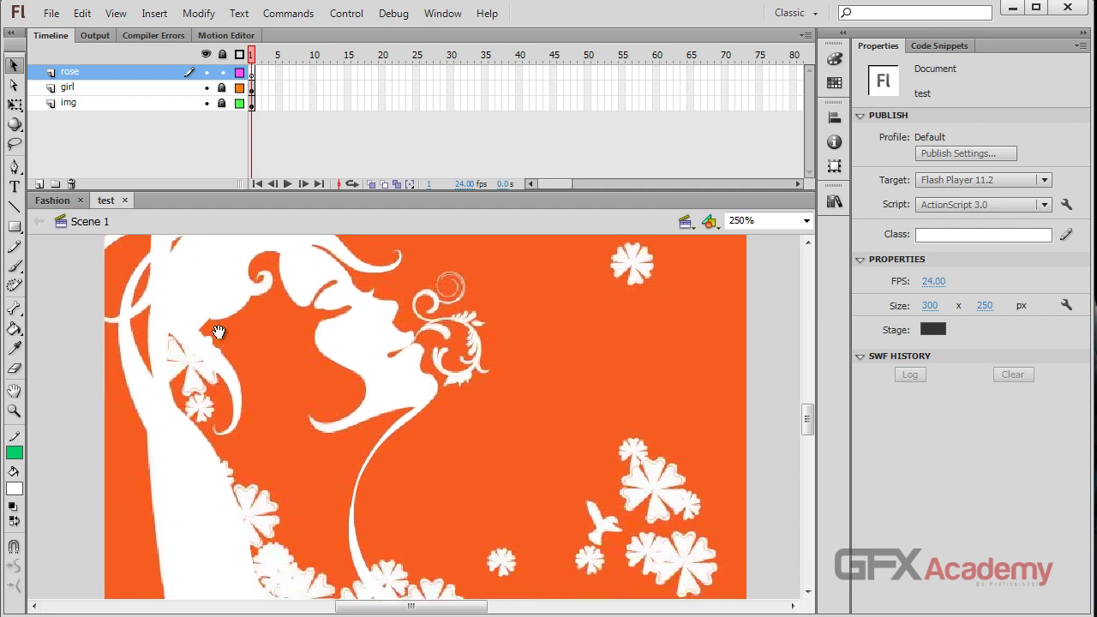
- Try a straight green line from the large flower's centre along its top petal and undo it
click(14, 207)
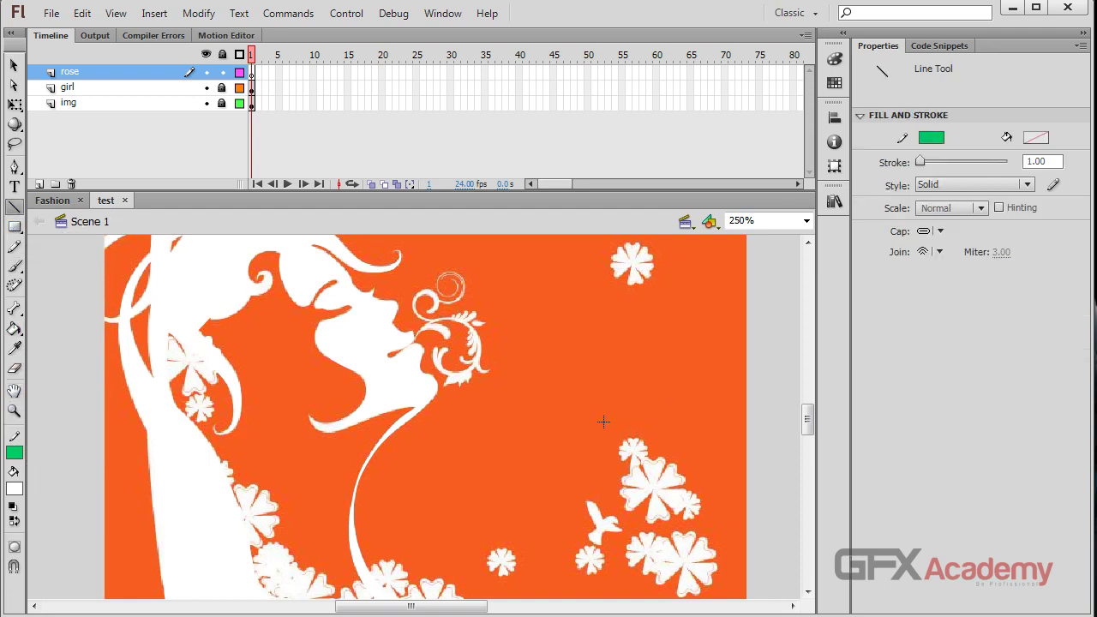
key(ctrl+equal)
scroll(413, 415, down, 5)
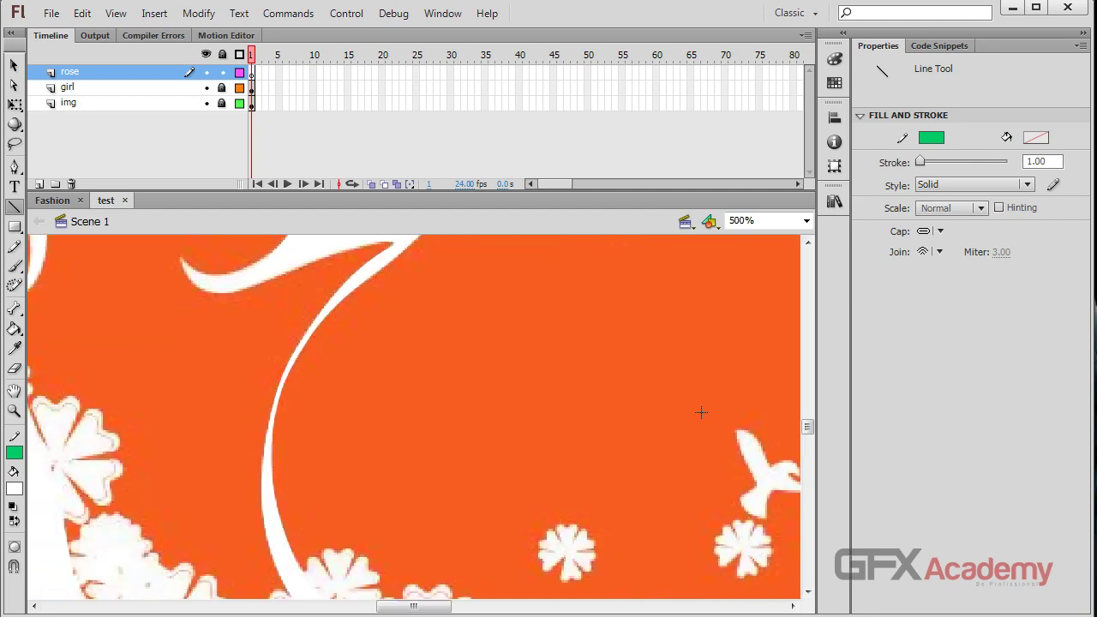
drag(671, 478, 314, 423)
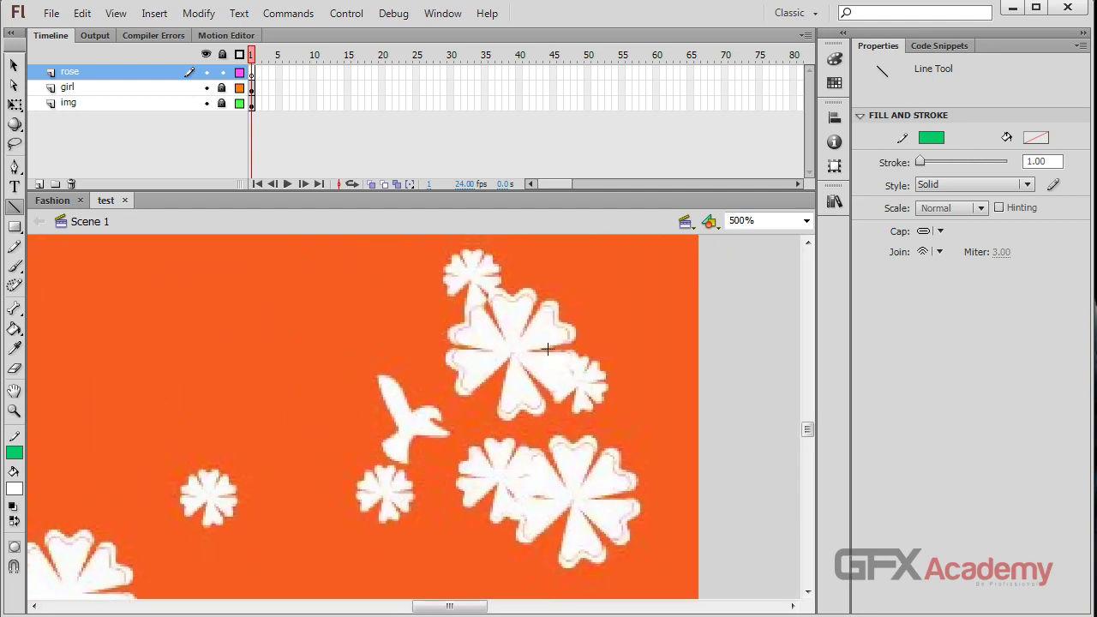
key(ctrl+equal)
drag(609, 306, 387, 432)
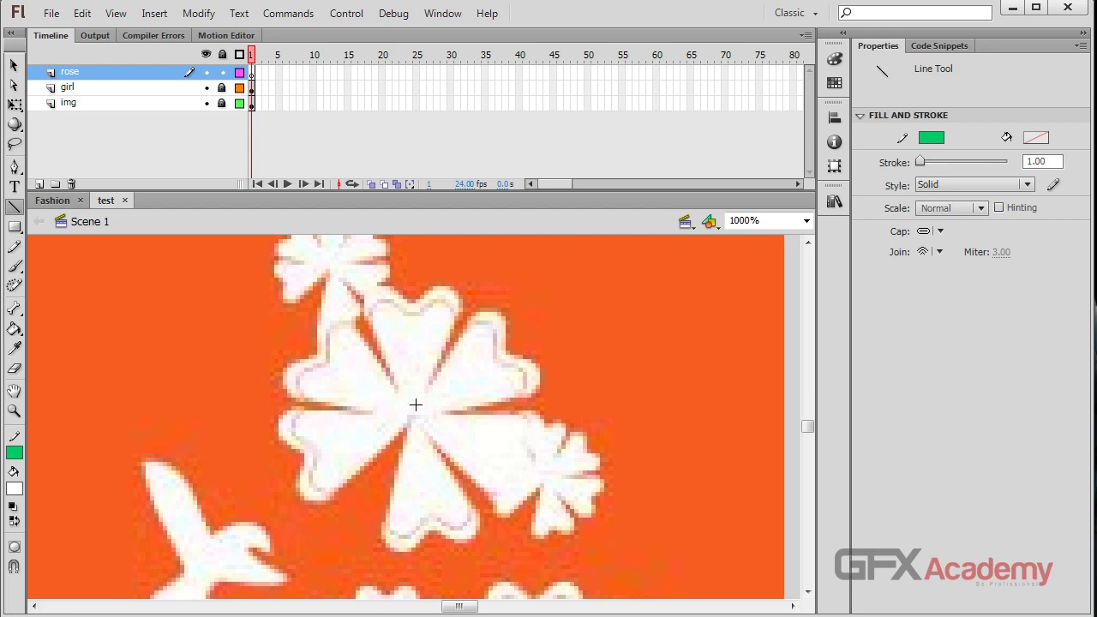
mouse_move(415, 405)
mouse_down()
mouse_move(484, 322)
mouse_move(472, 317)
mouse_up()
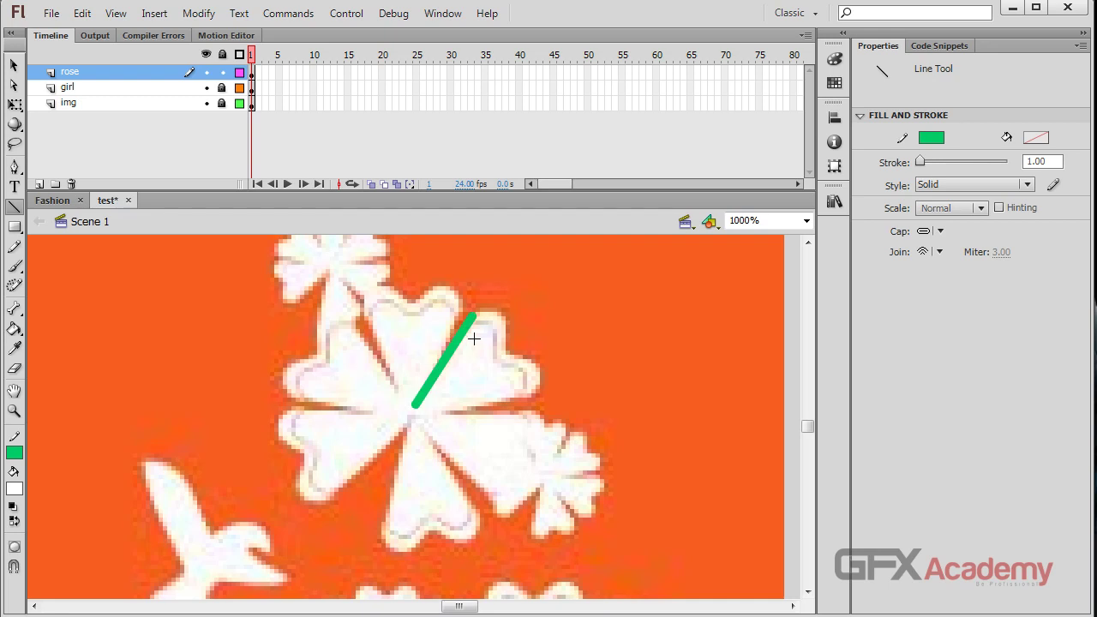
key(ctrl+z)
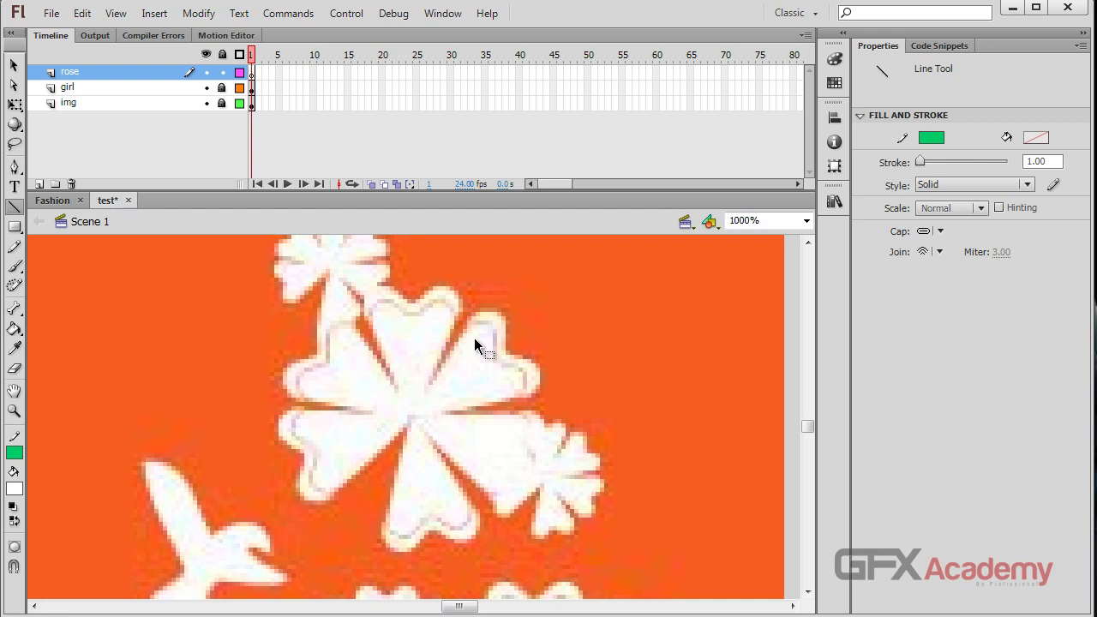
- Draw a white rectangle without stroke, about 9.6 by 11.5 px, over the large flower and select it
click(14, 228)
click(14, 453)
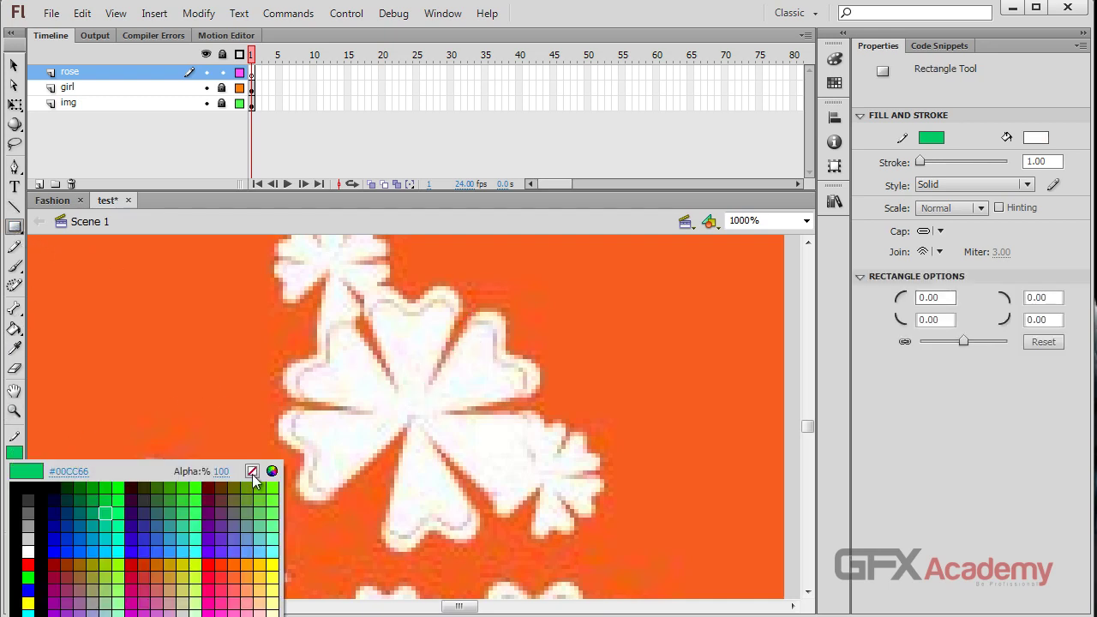
click(252, 471)
drag(431, 349, 513, 447)
click(14, 65)
click(465, 407)
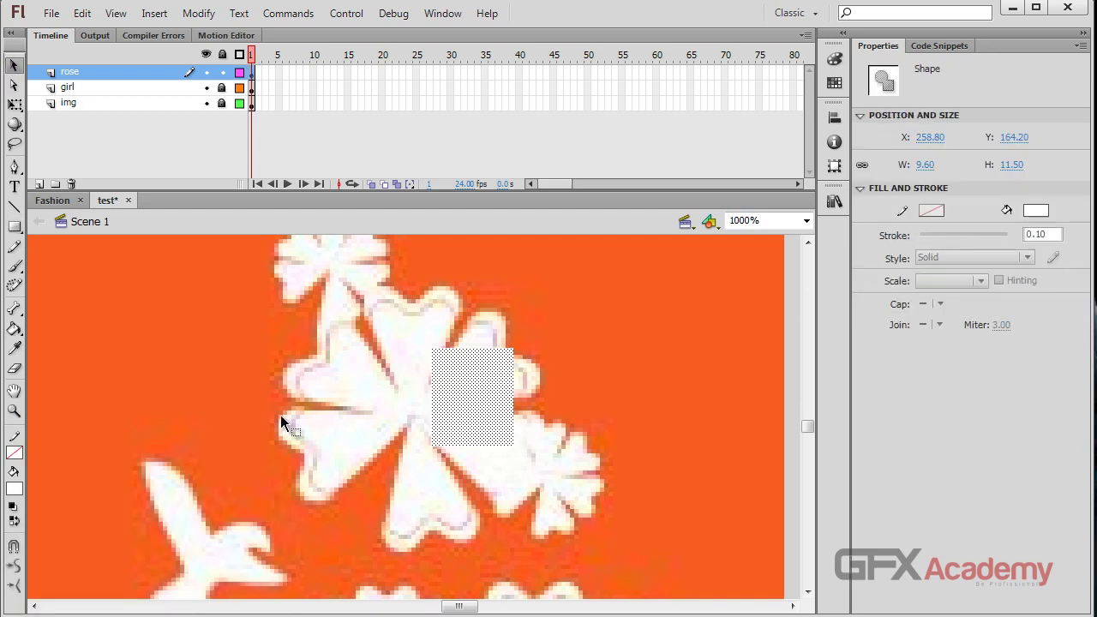
- Fill the rectangle with the orange background colour #F85E20
click(14, 489)
click(169, 372)
key(Escape)
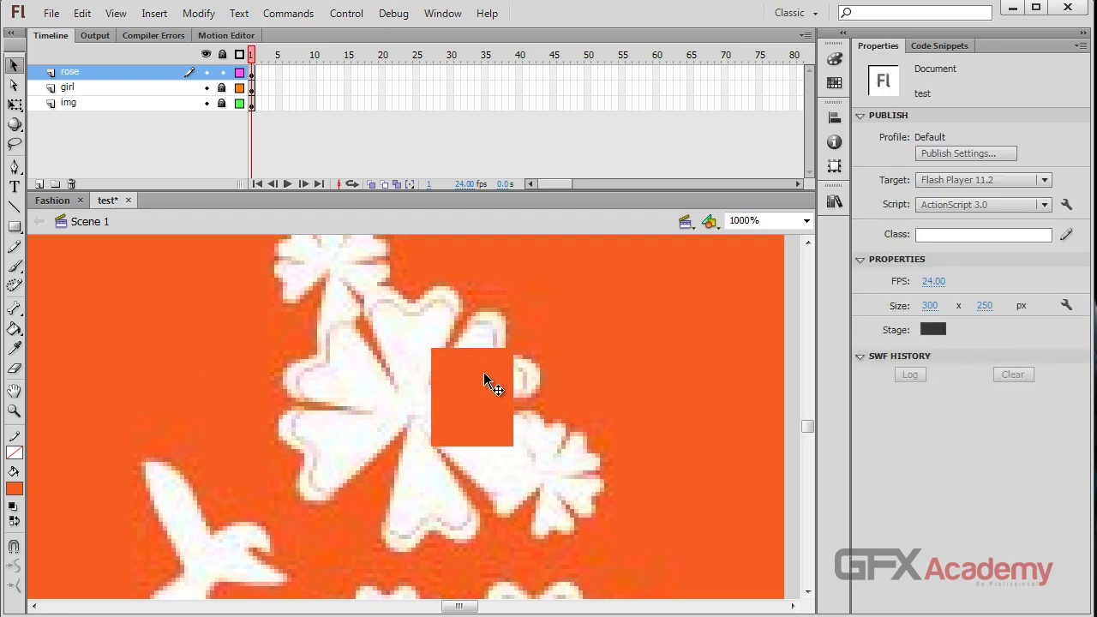
- Fill the rectangle with green and move it over the large flower's top petal
click(484, 380)
click(14, 488)
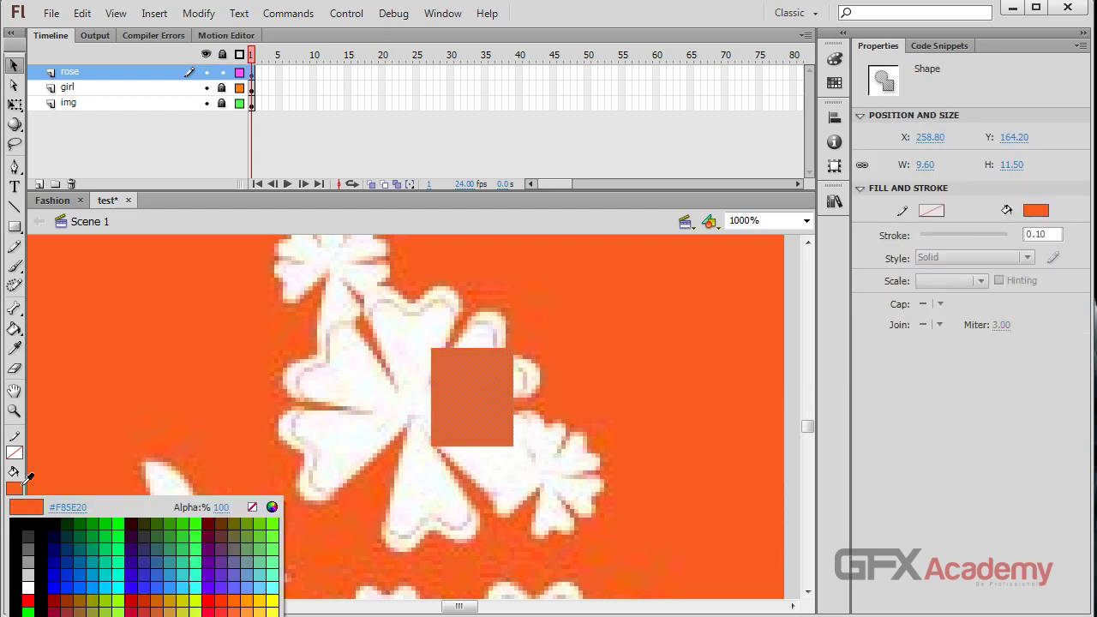
click(115, 519)
click(553, 367)
drag(467, 401, 414, 340)
- Make the rectangle's green fill semi-transparent and align the rectangle with the top petal beneath it
click(1037, 210)
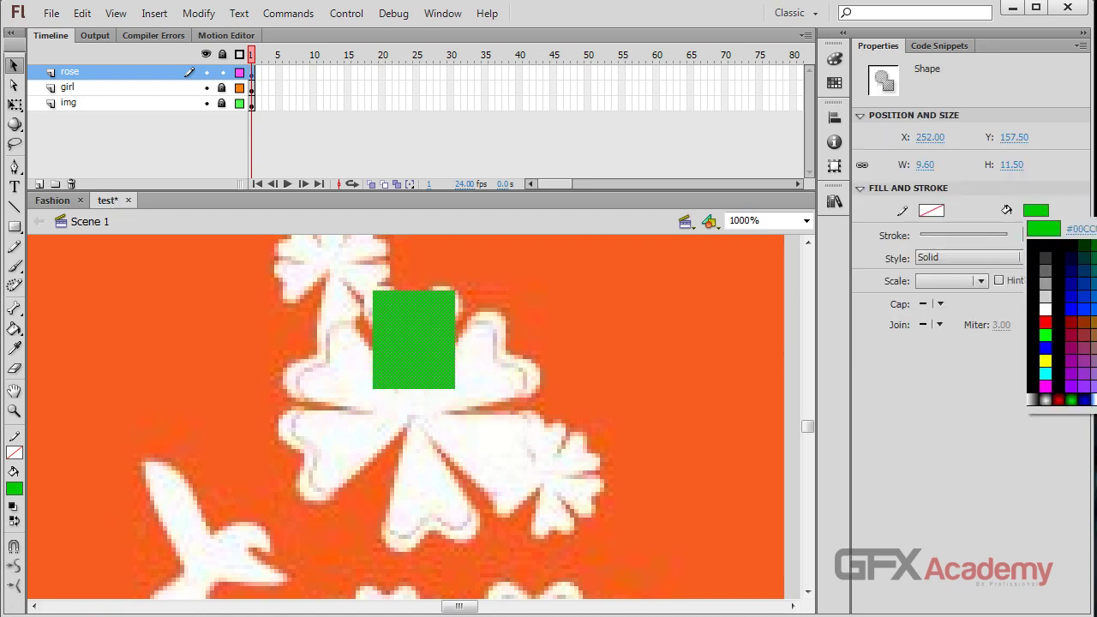
key(Escape)
click(618, 353)
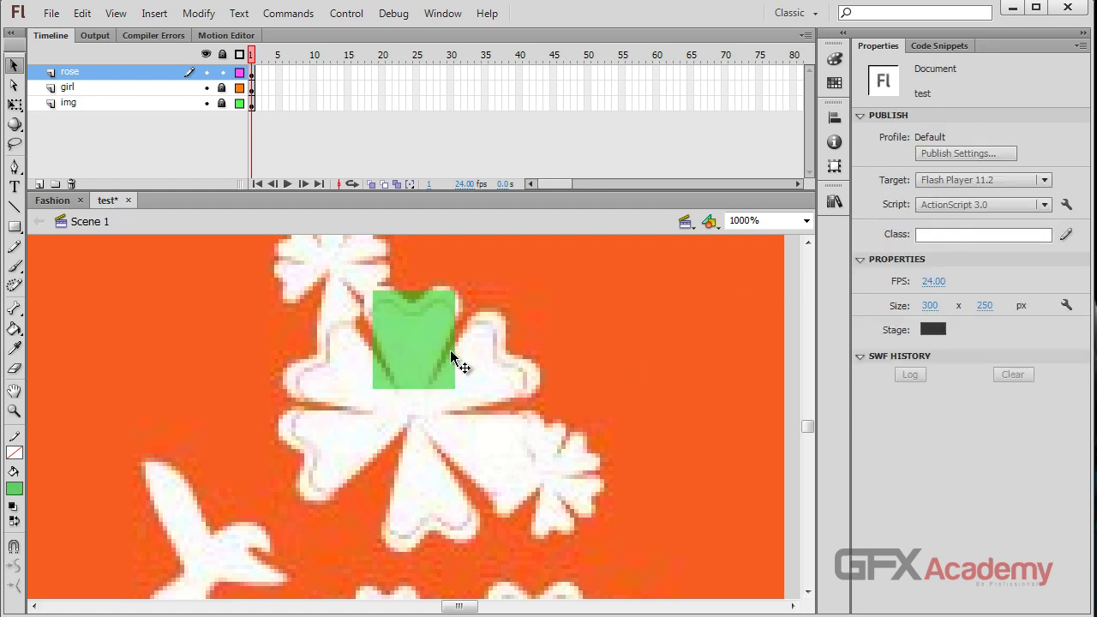
click(439, 369)
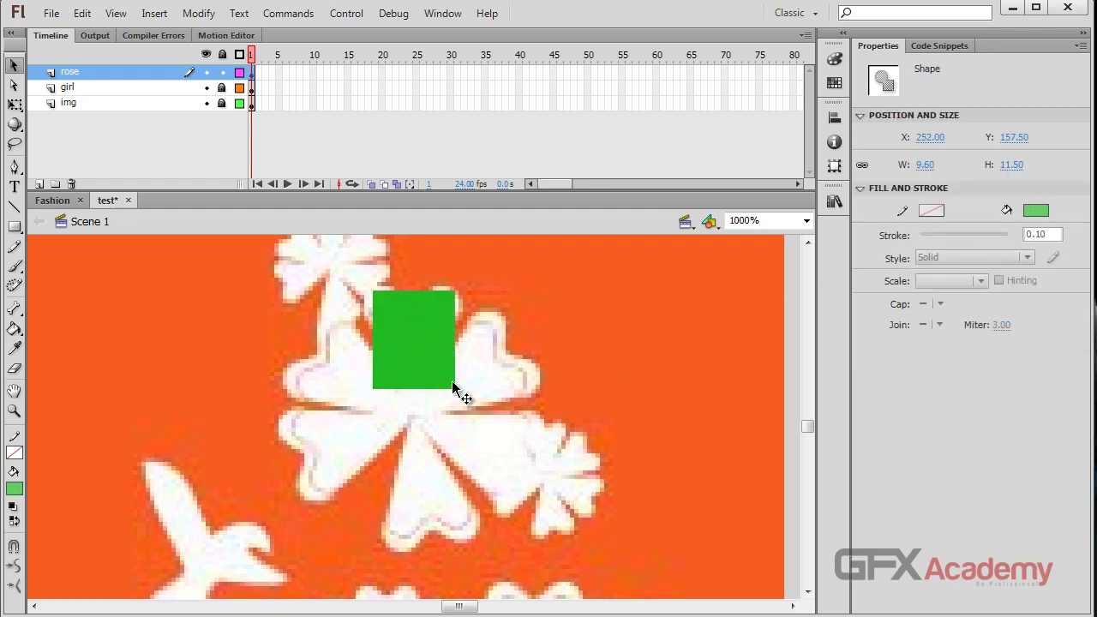
click(464, 403)
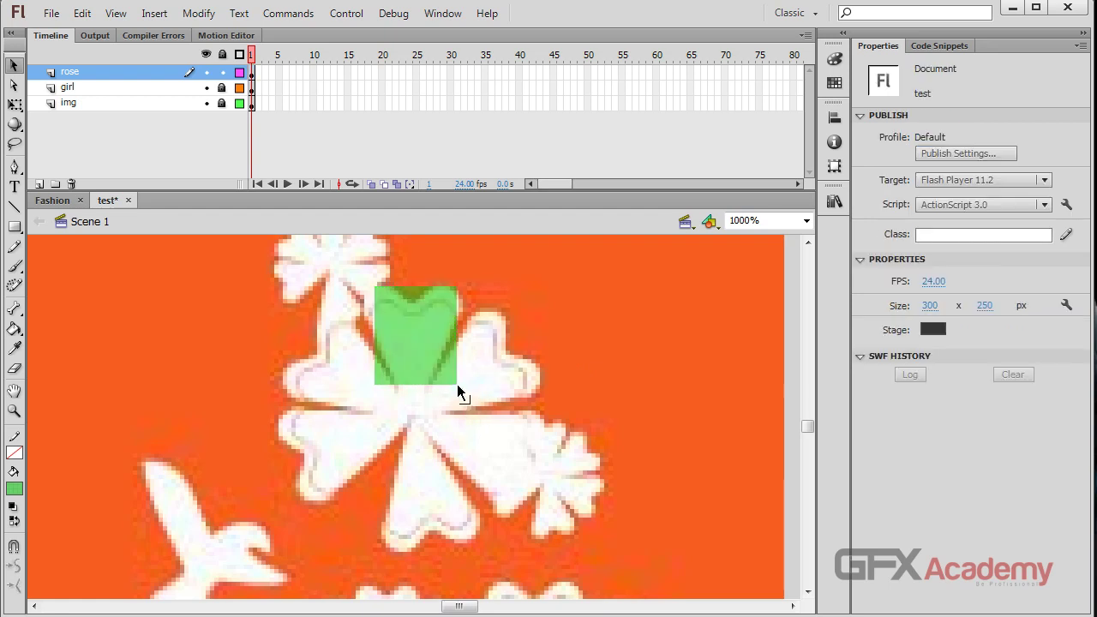
- Reshape the rectangle into a tapered petal, moving its lower corners inward and its upper corners to the petal's outer edges
drag(457, 384, 431, 382)
drag(425, 385, 394, 385)
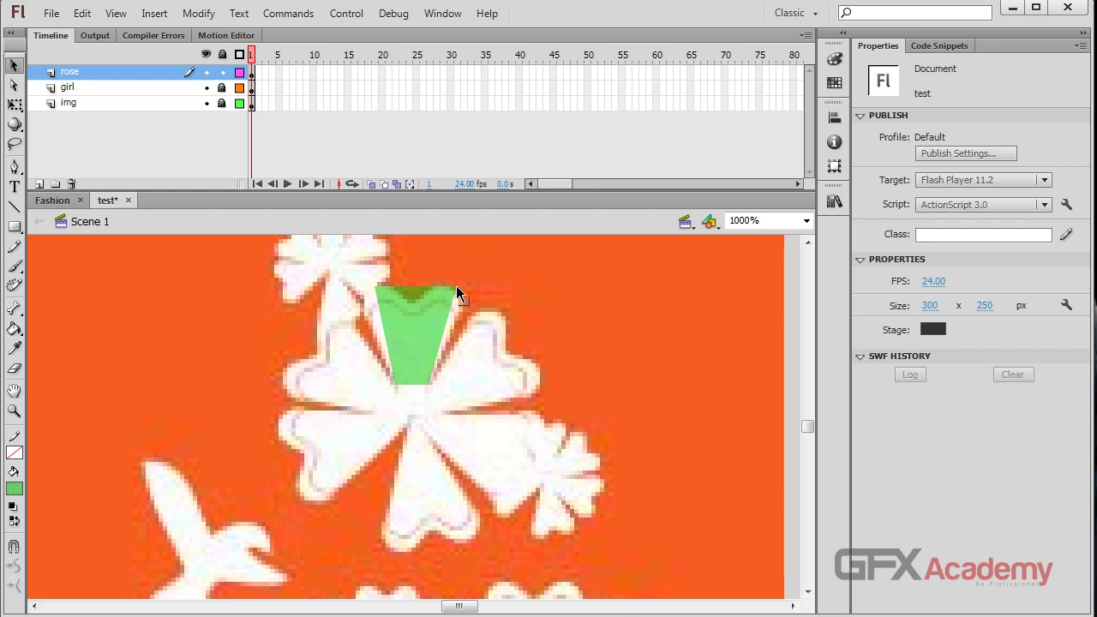
drag(458, 288, 463, 301)
drag(377, 285, 366, 299)
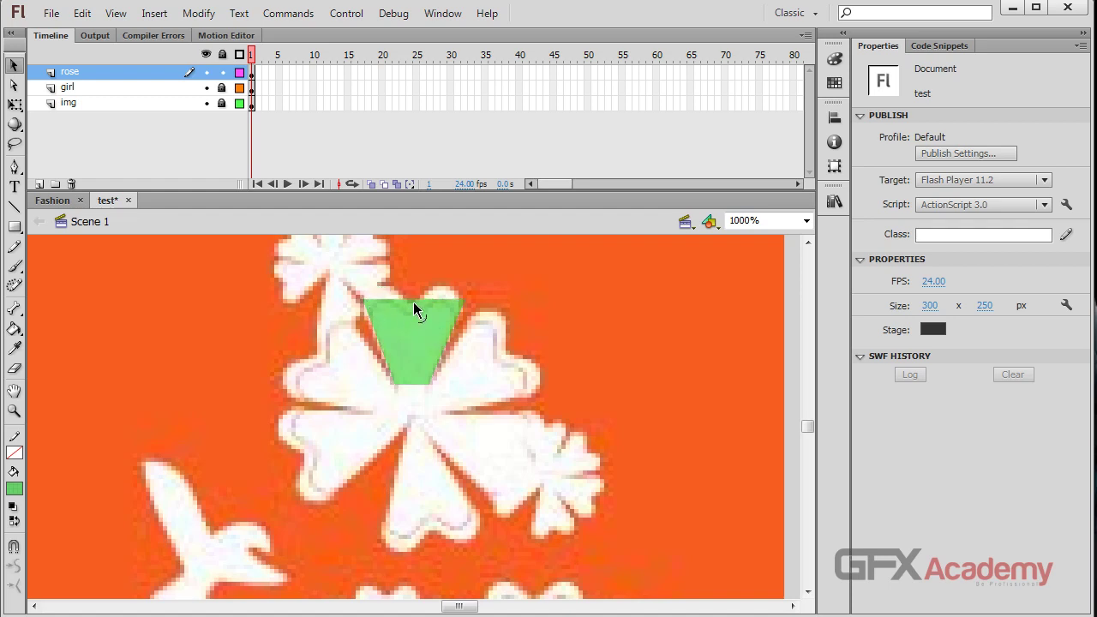
- Form two rounded lobes along the green shape's upper edge and bring its lower end to a point at the flower's centre
drag(413, 303, 389, 288)
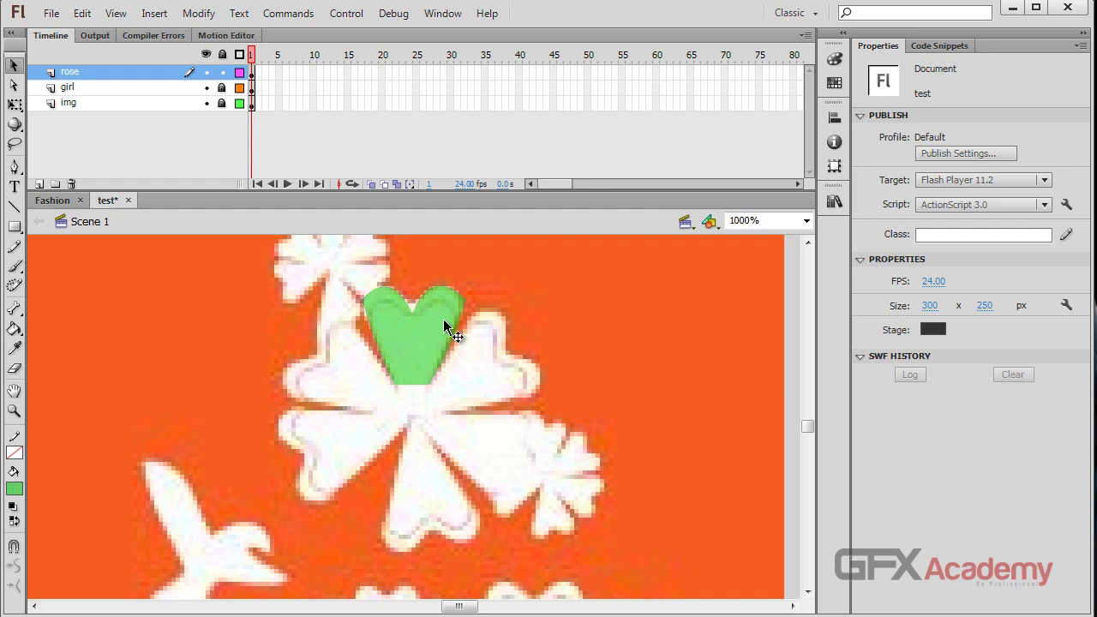
click(432, 355)
click(398, 401)
drag(432, 384, 416, 402)
click(453, 341)
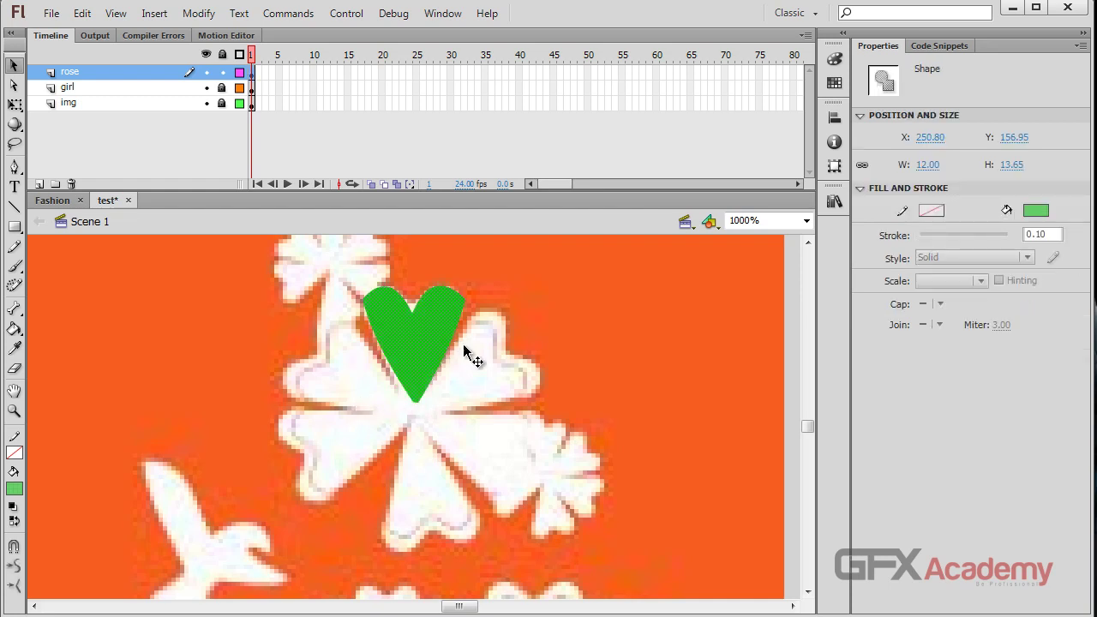
click(463, 352)
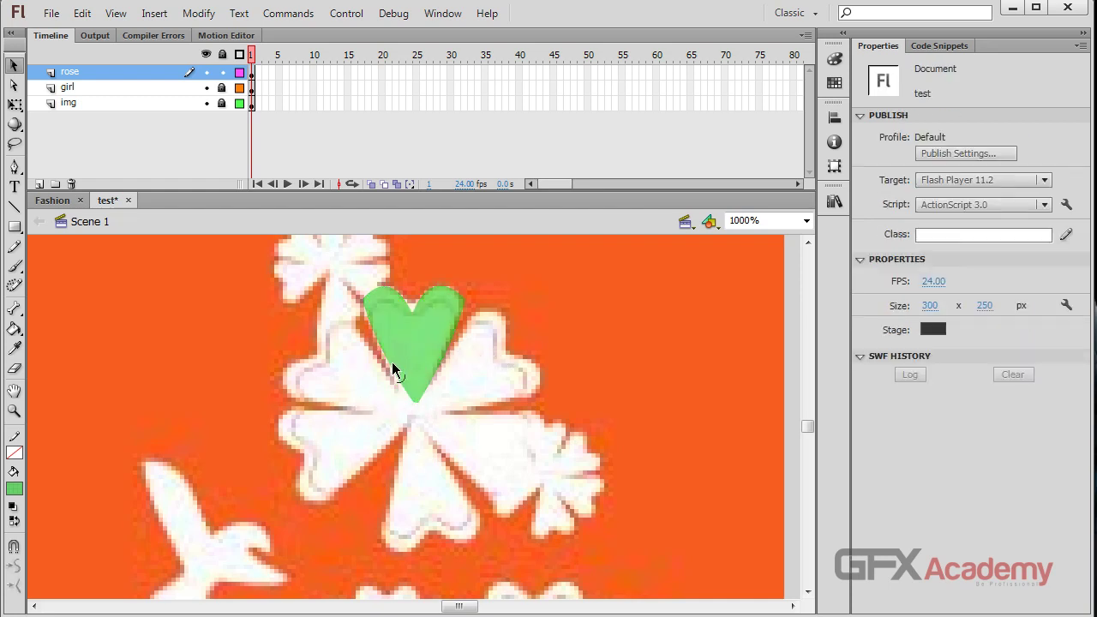
drag(392, 365, 392, 365)
click(455, 352)
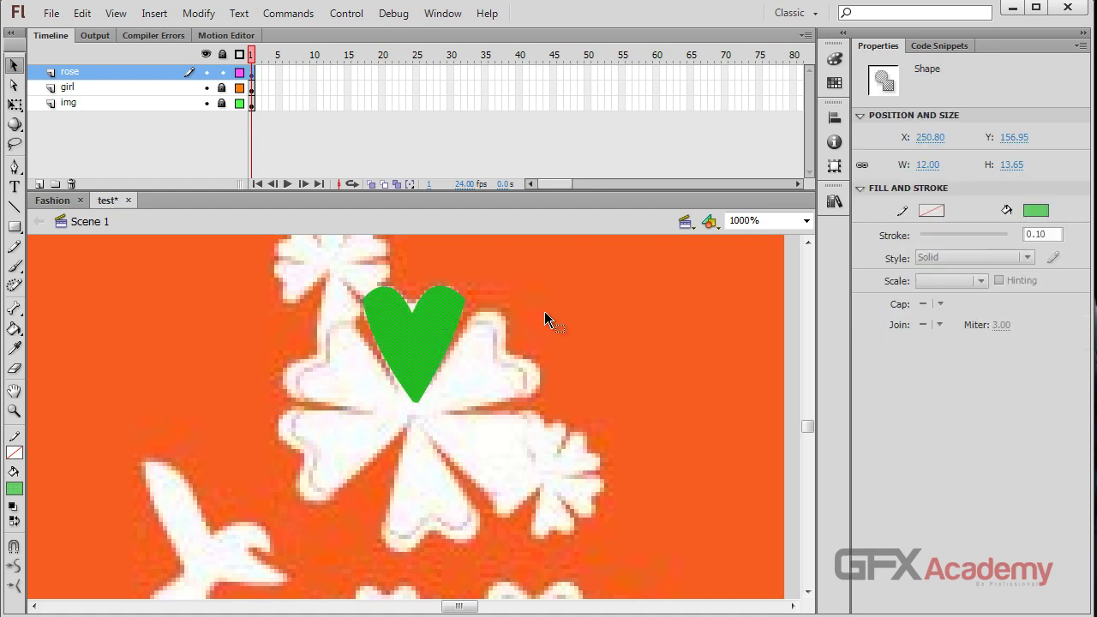
click(548, 318)
- Make the heart-shaped petal's green fill almost transparent
click(454, 324)
click(1035, 210)
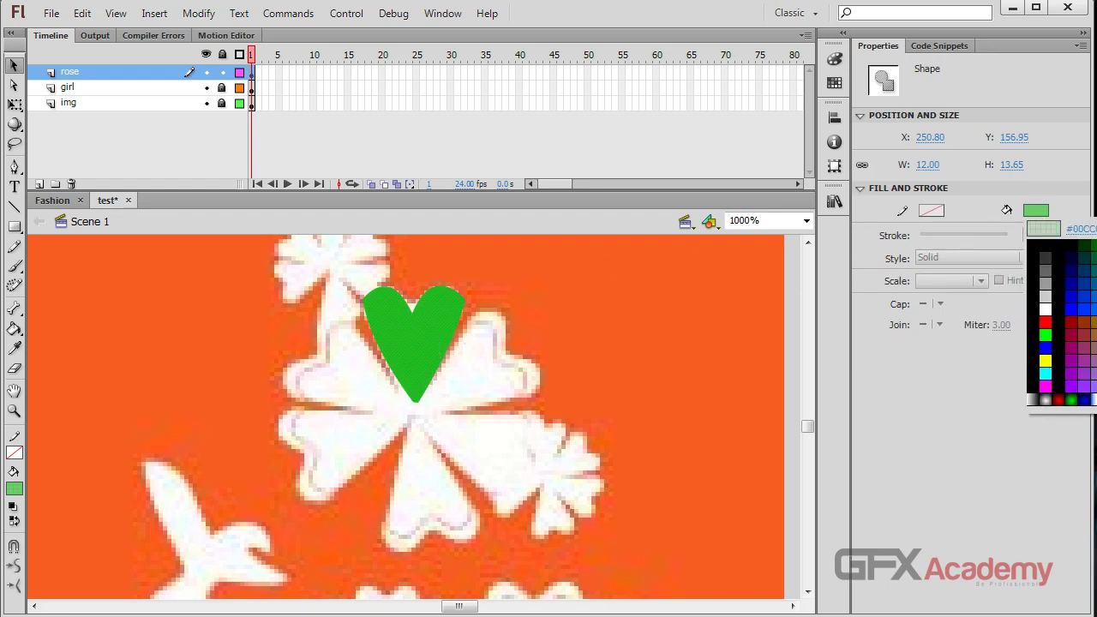
click(1084, 258)
click(460, 317)
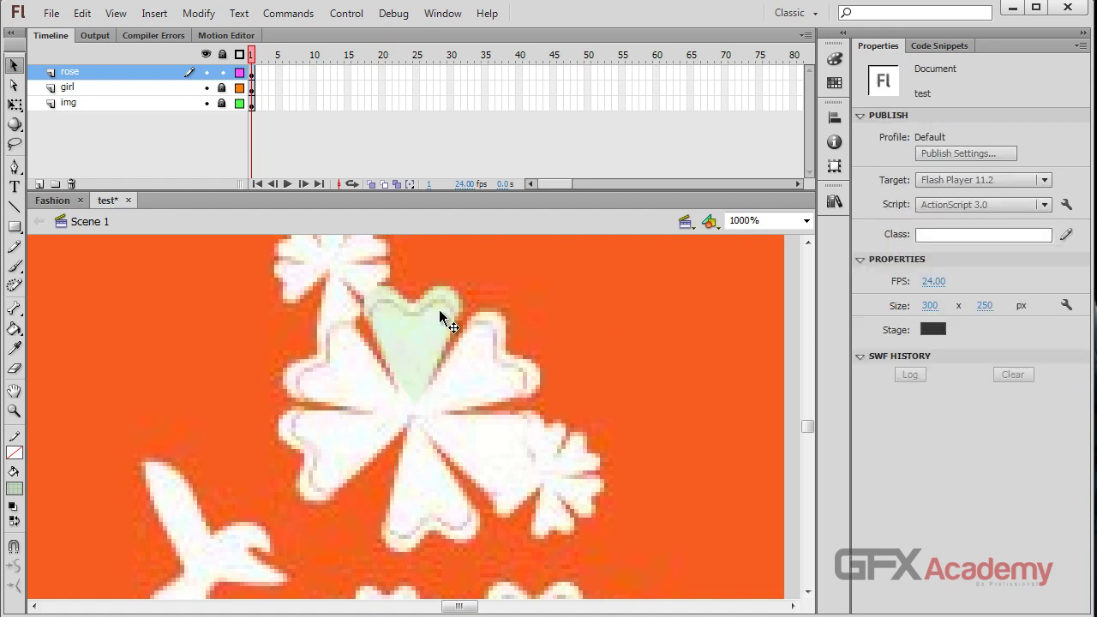
- Set the heart-shaped petal's fill to solid opaque green
click(439, 309)
click(1035, 210)
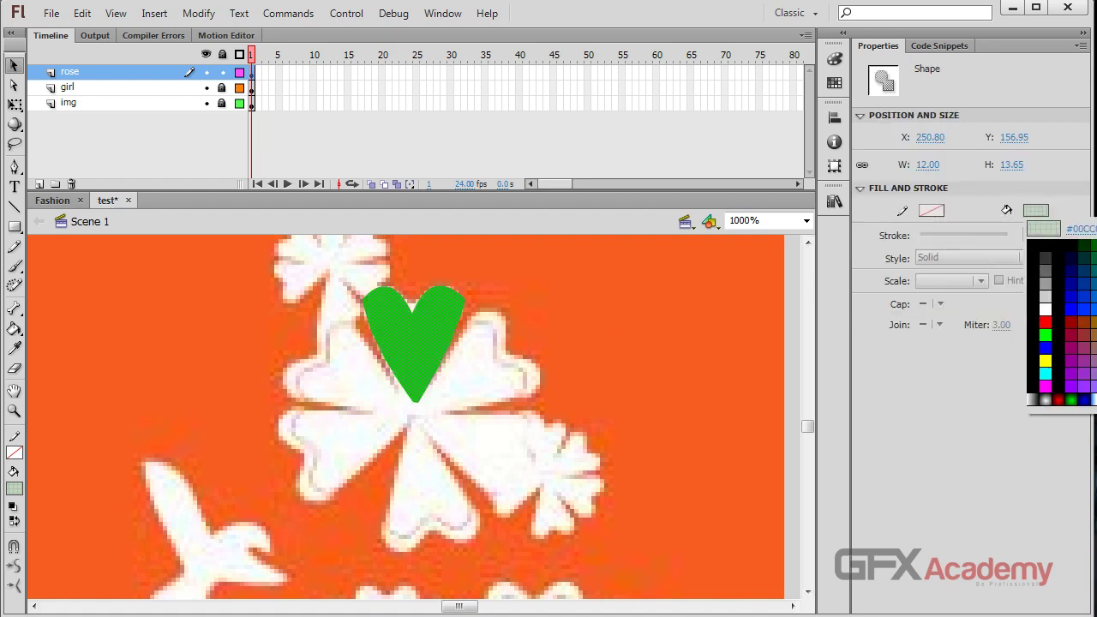
click(1045, 334)
click(528, 365)
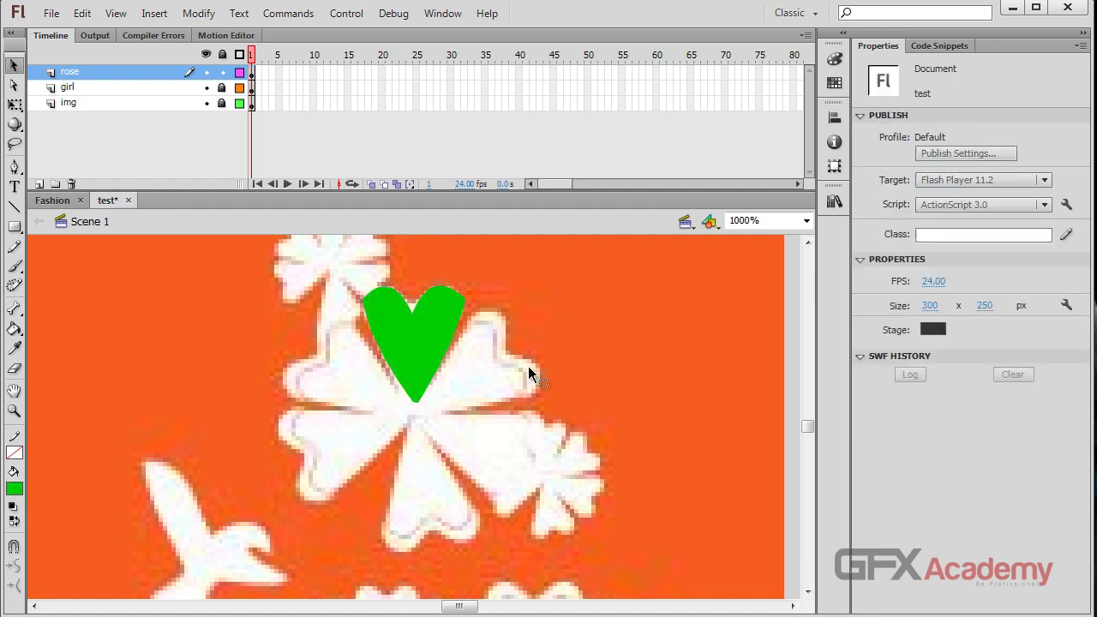
- Curve the two sides of the green petal outward to about 12.65 px wide for a fuller heart shape
drag(456, 328, 467, 323)
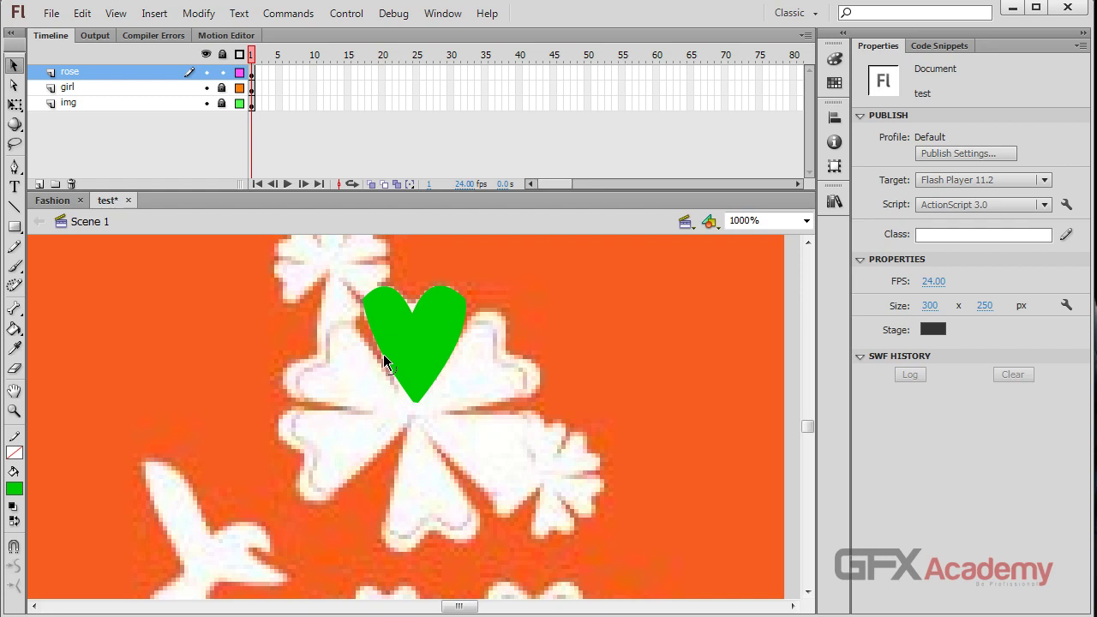
drag(385, 360, 374, 360)
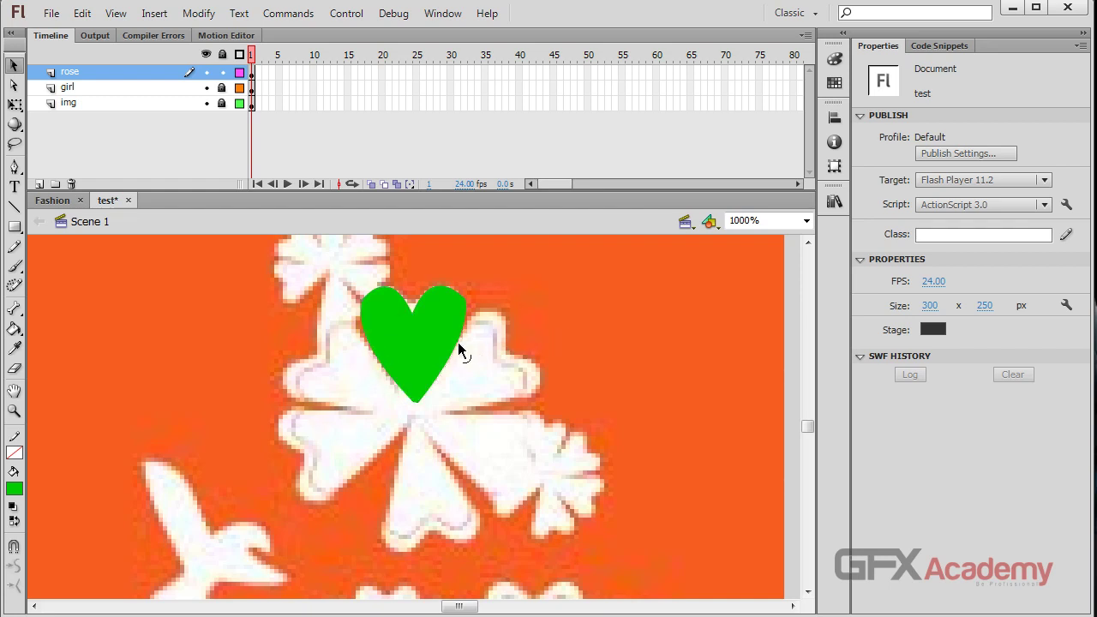
drag(457, 342, 463, 342)
click(422, 365)
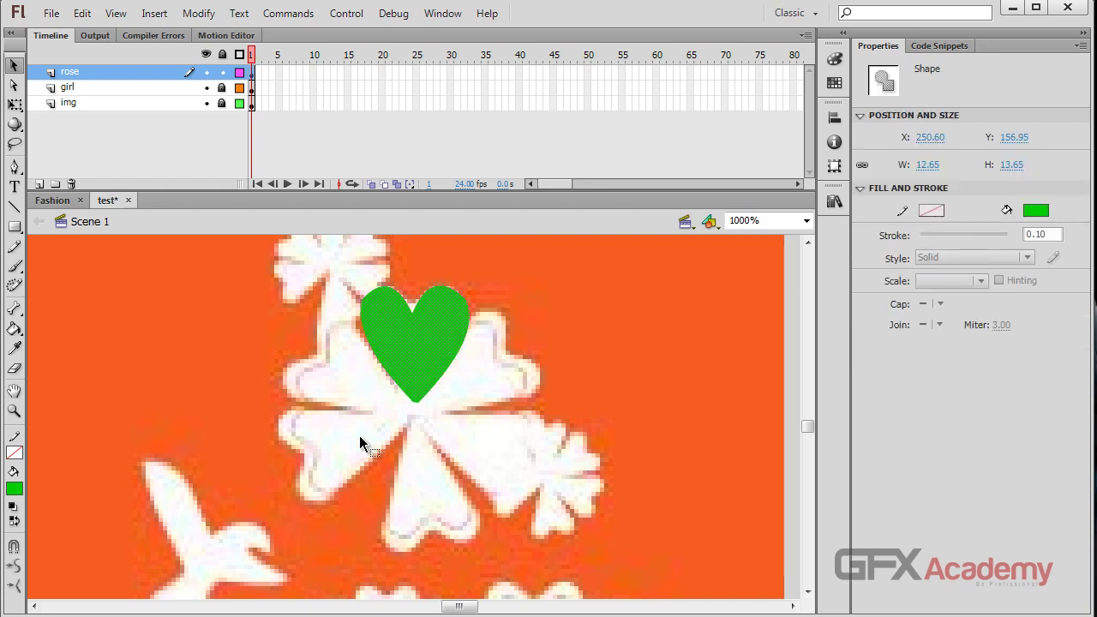
click(310, 441)
click(53, 200)
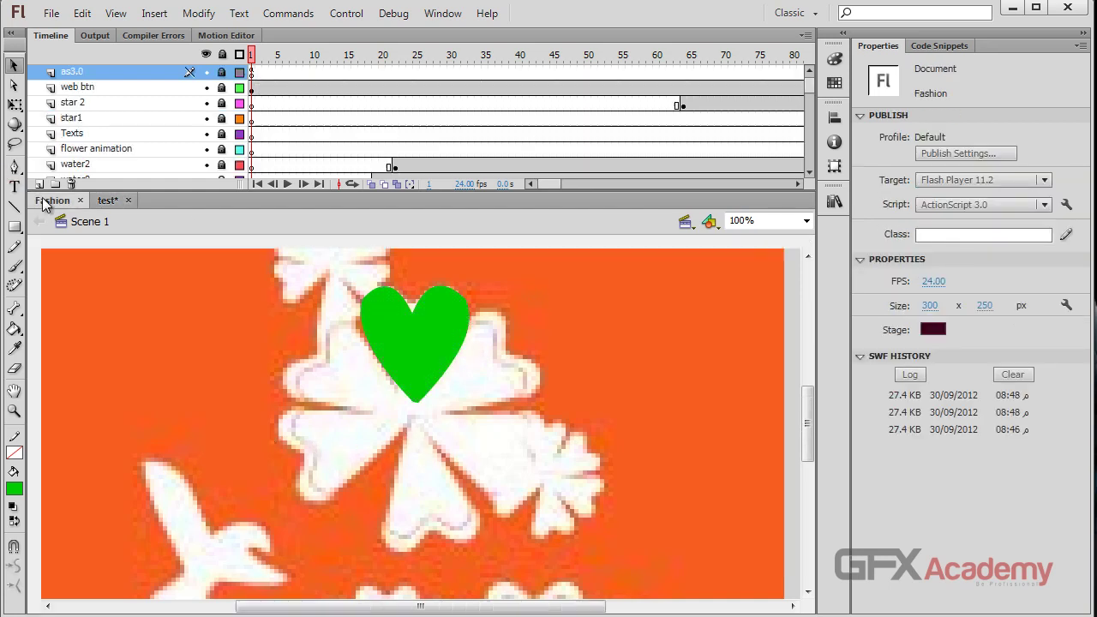
click(107, 200)
click(428, 383)
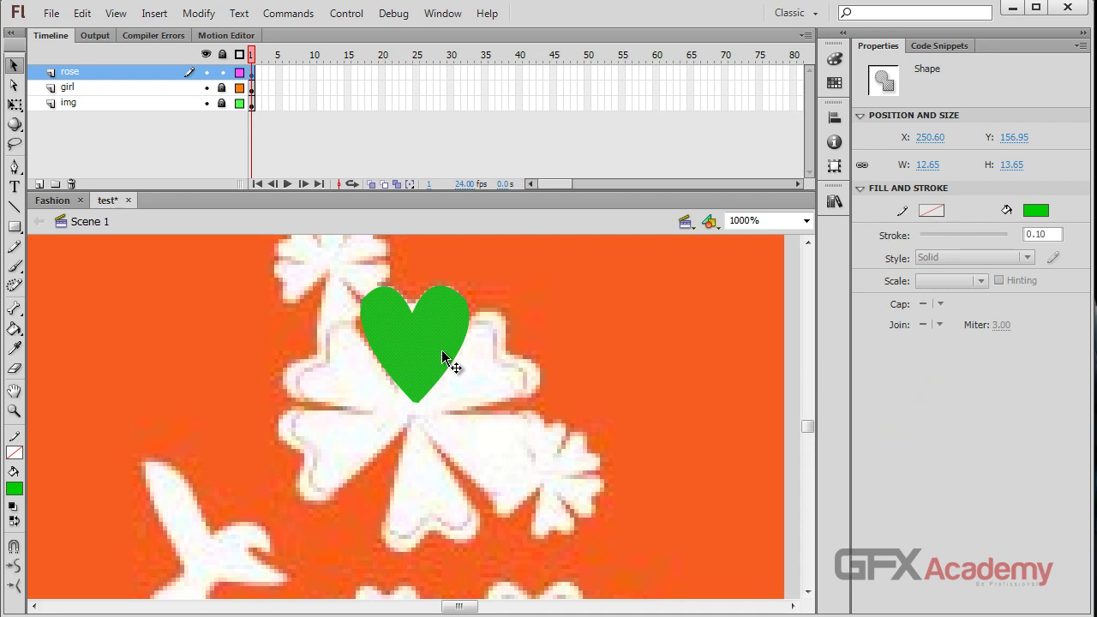
- Try to rotate the heart-shaped petal clockwise about its lower tip
key(q)
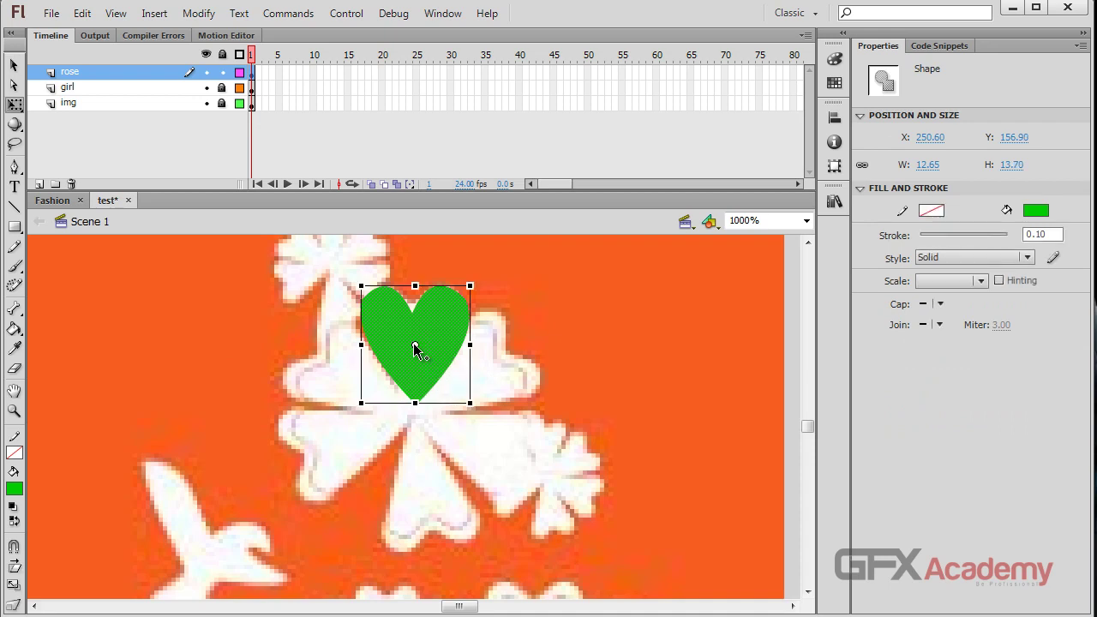
drag(416, 409, 415, 406)
drag(502, 287, 533, 312)
drag(560, 358, 529, 316)
drag(485, 276, 537, 329)
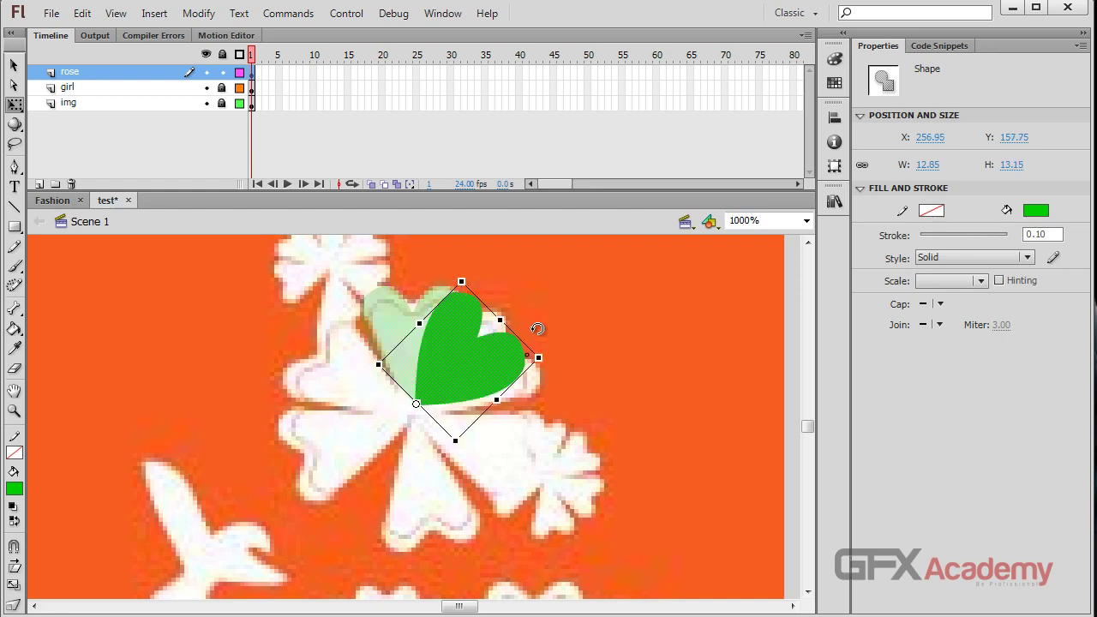
drag(574, 388, 581, 413)
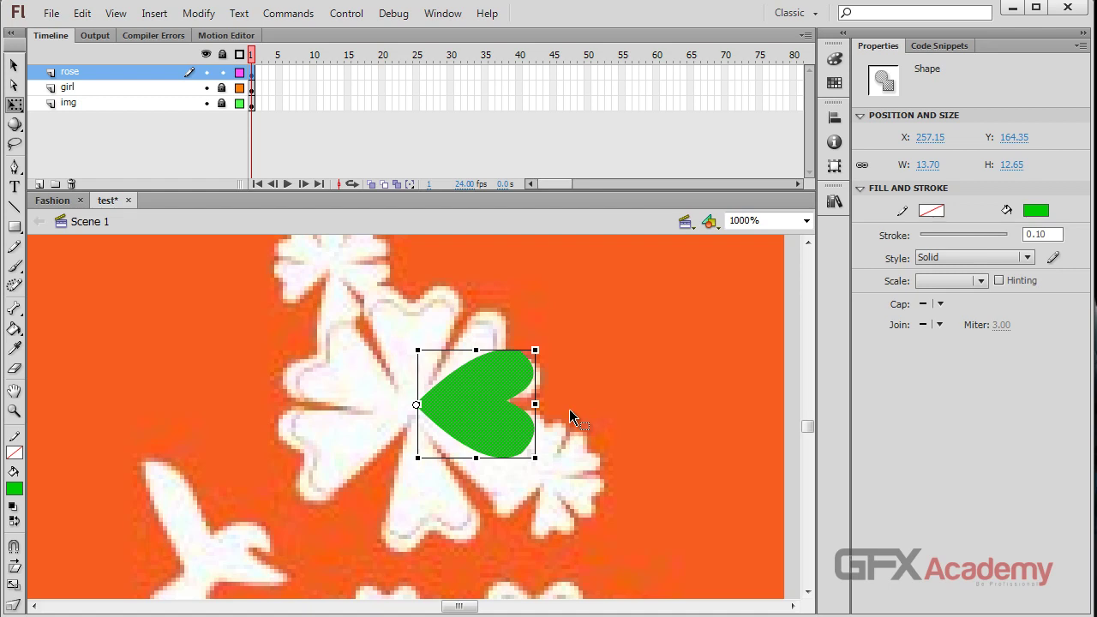
key(ctrl+z)
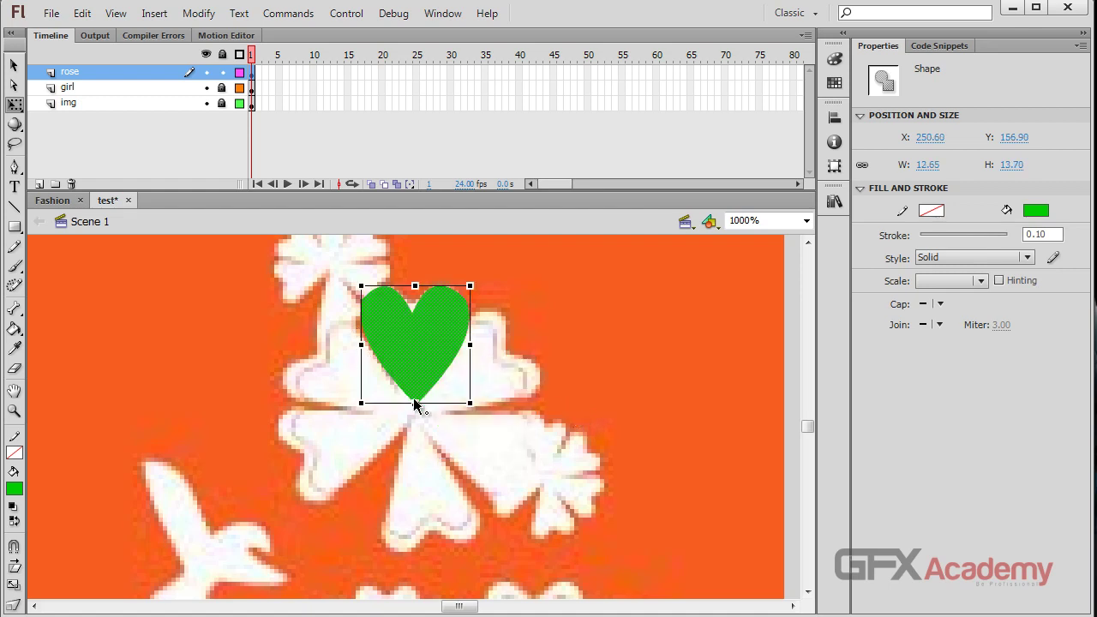
click(425, 403)
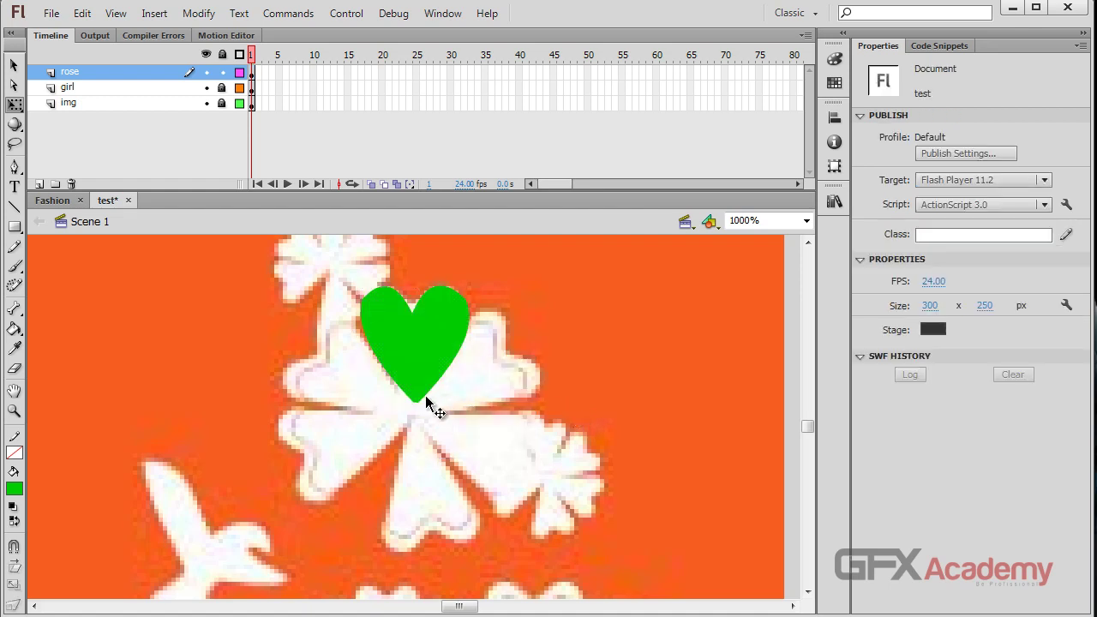
click(421, 390)
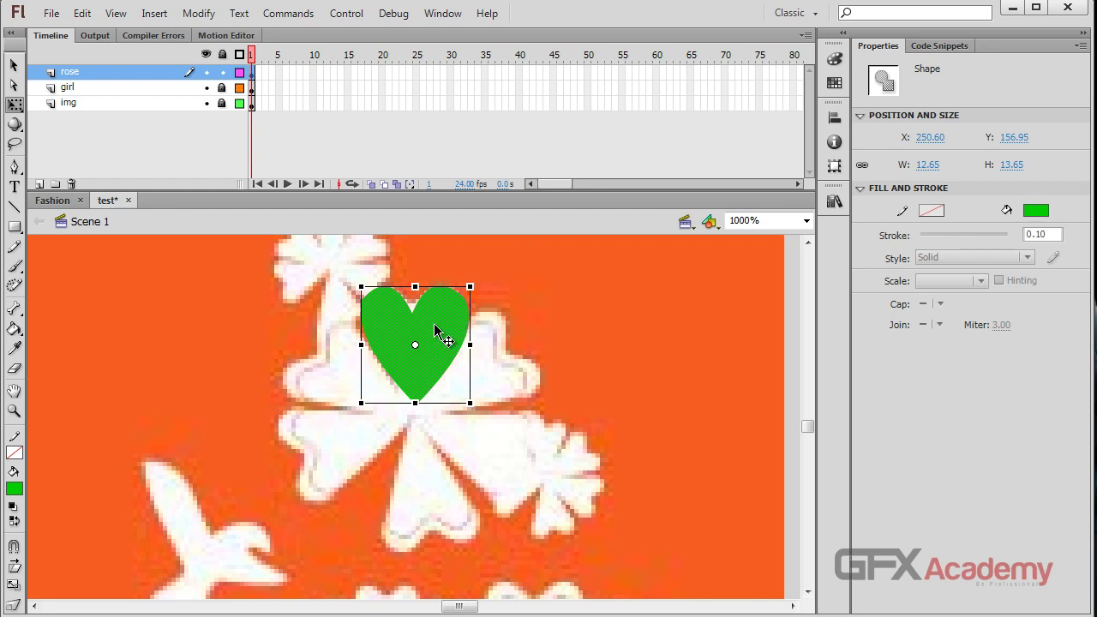
- Place a vertically flipped copy of the heart-shaped petal below the original, with the two tips meeting at the flower's centre
key(v)
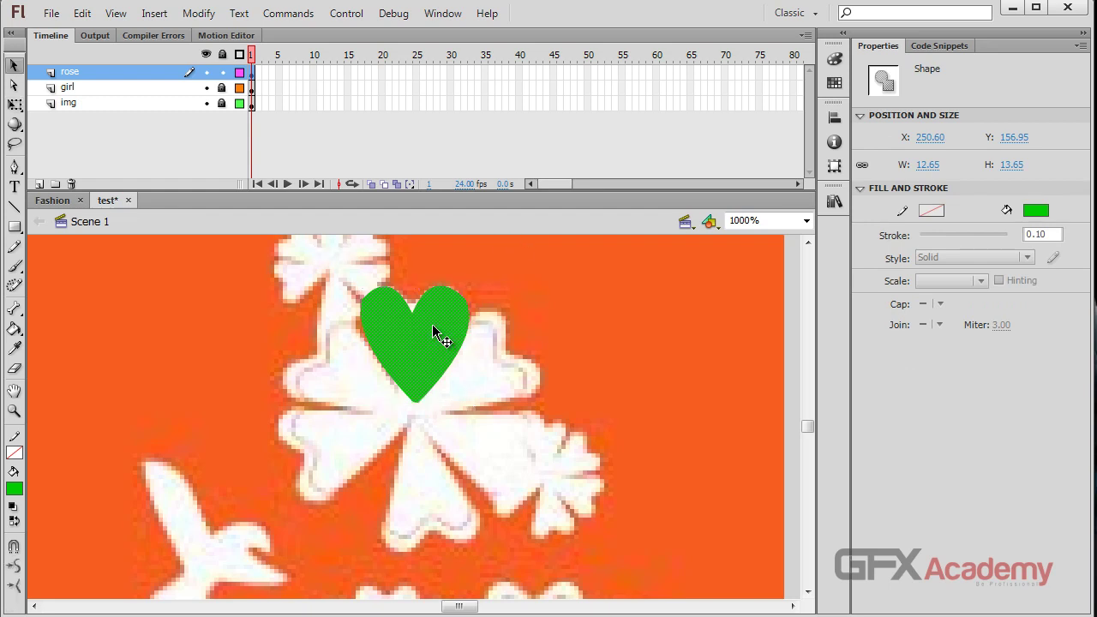
drag(433, 332, 460, 446)
key(ctrl+z)
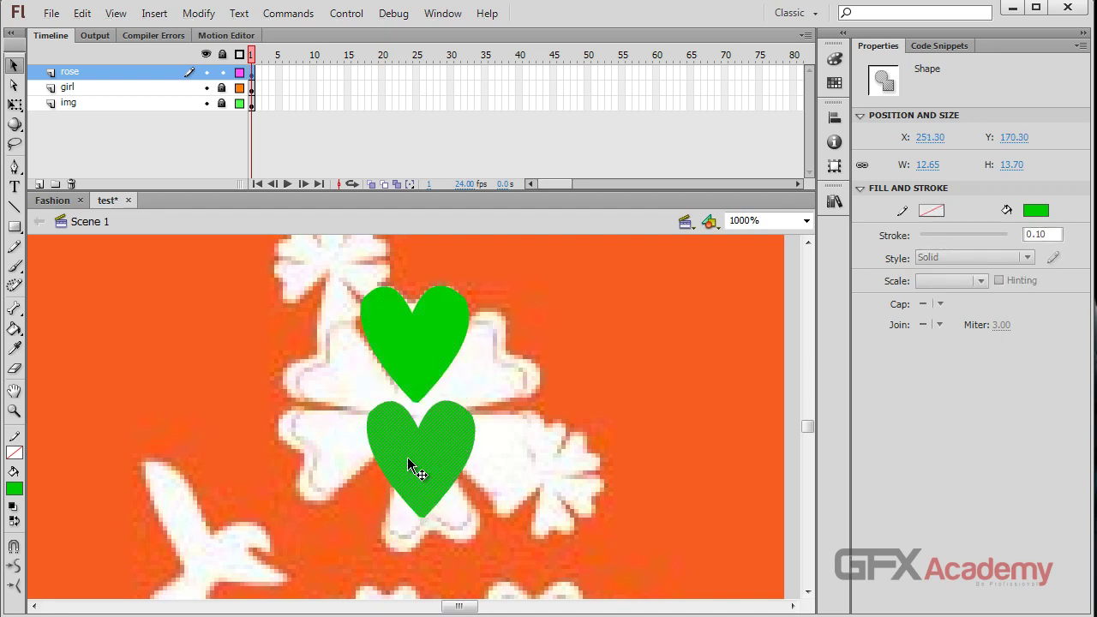
click(198, 13)
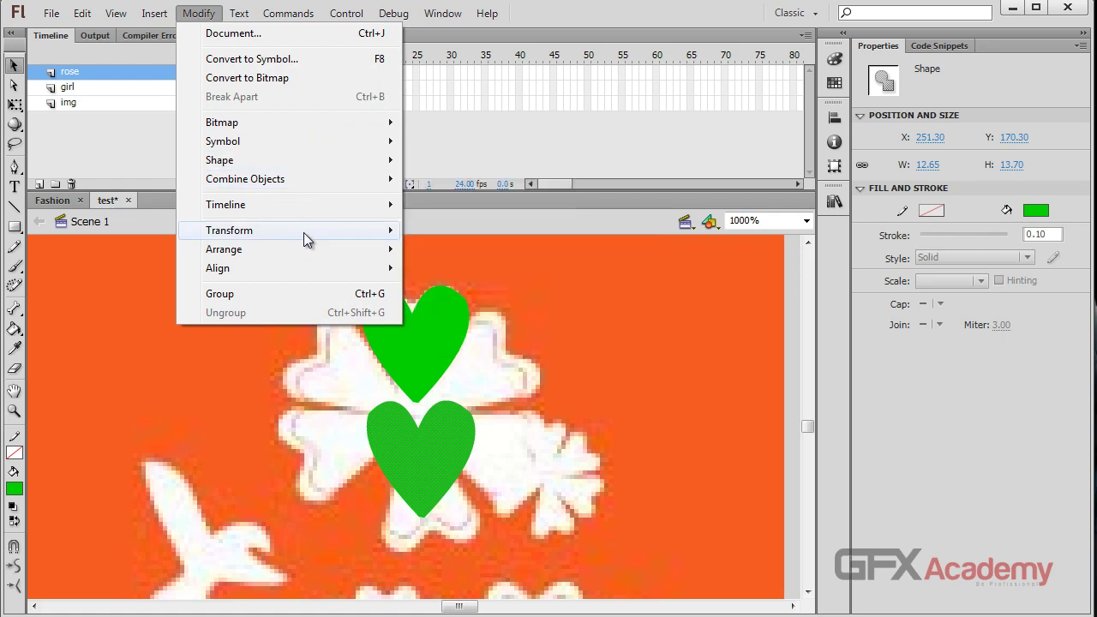
mouse_move(332, 232)
click(524, 394)
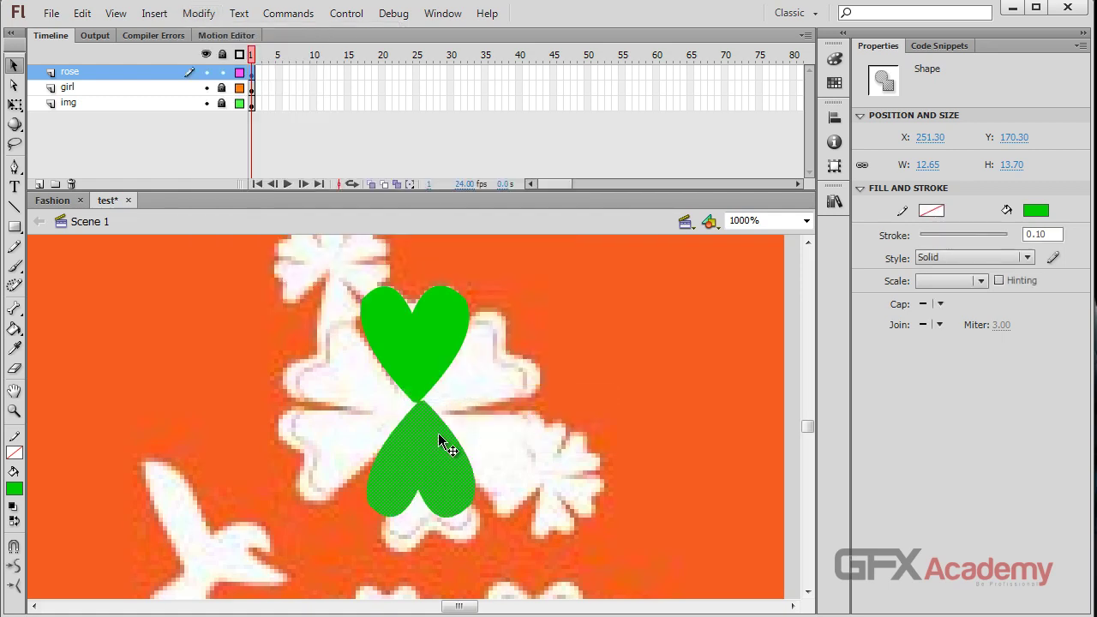
mouse_move(443, 440)
mouse_down()
mouse_move(419, 526)
mouse_move(433, 445)
mouse_up()
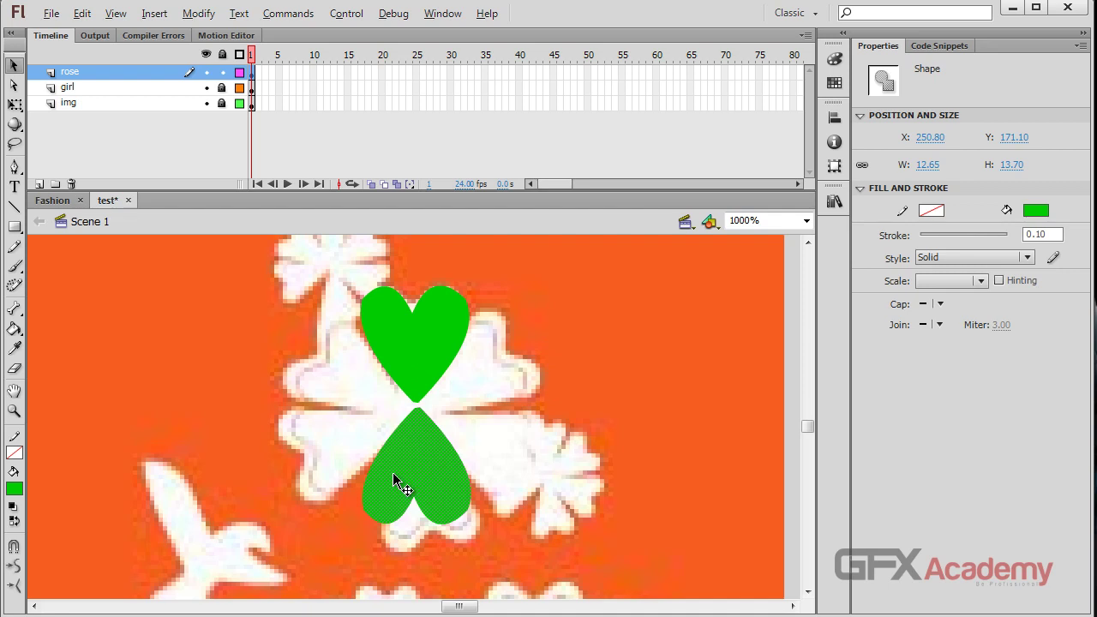
- Copy the lower heart-shaped petal to its right and flip the copy horizontally
drag(397, 480, 513, 449)
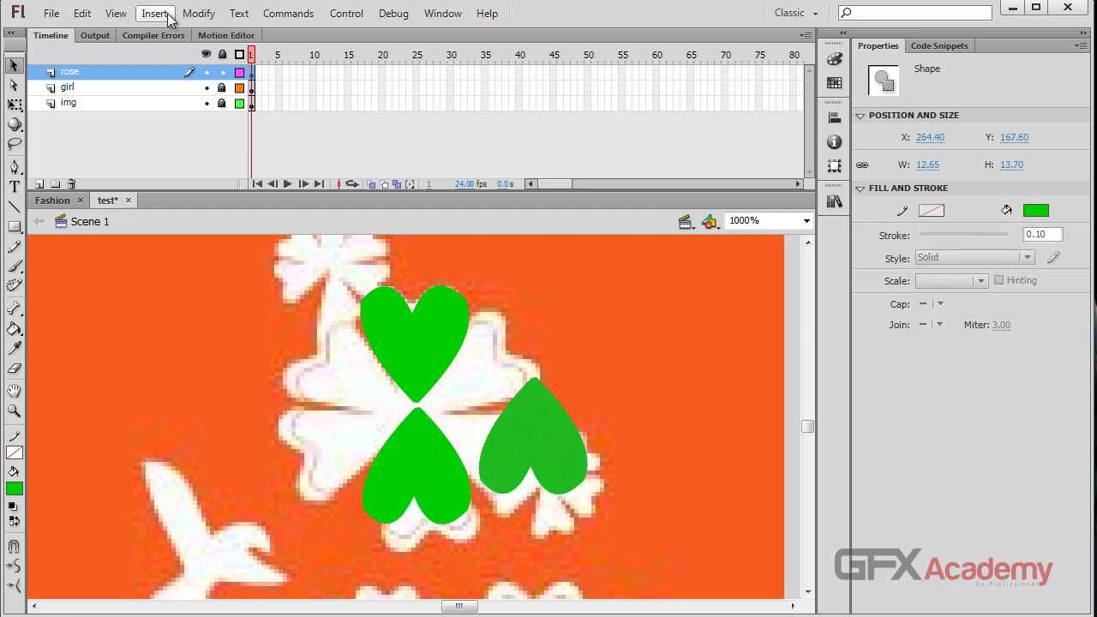
click(210, 15)
mouse_move(314, 238)
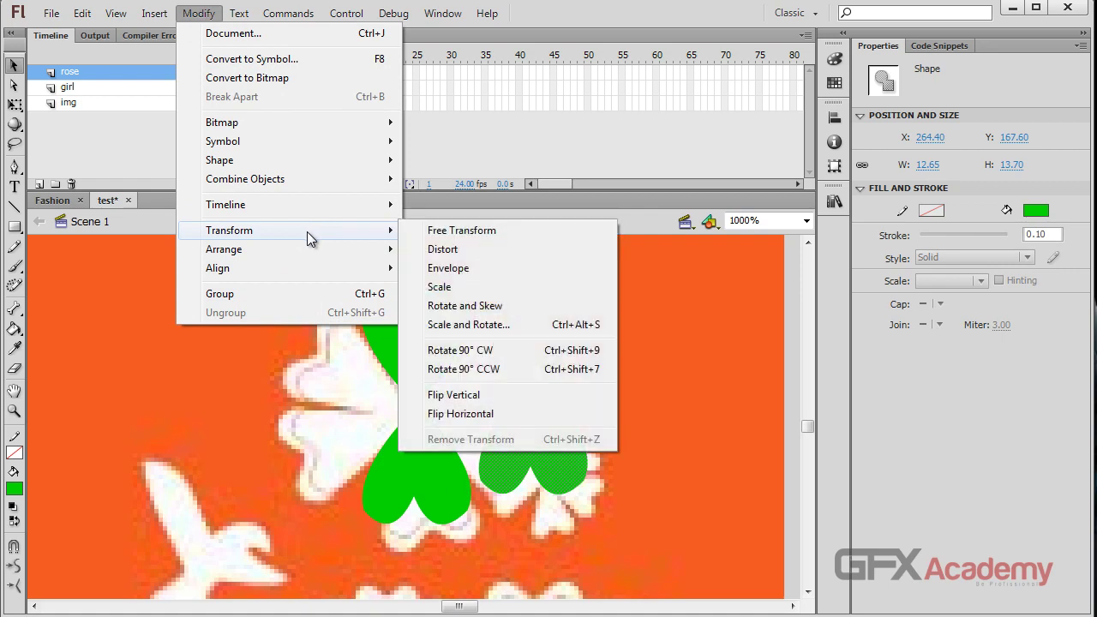
click(490, 414)
click(703, 387)
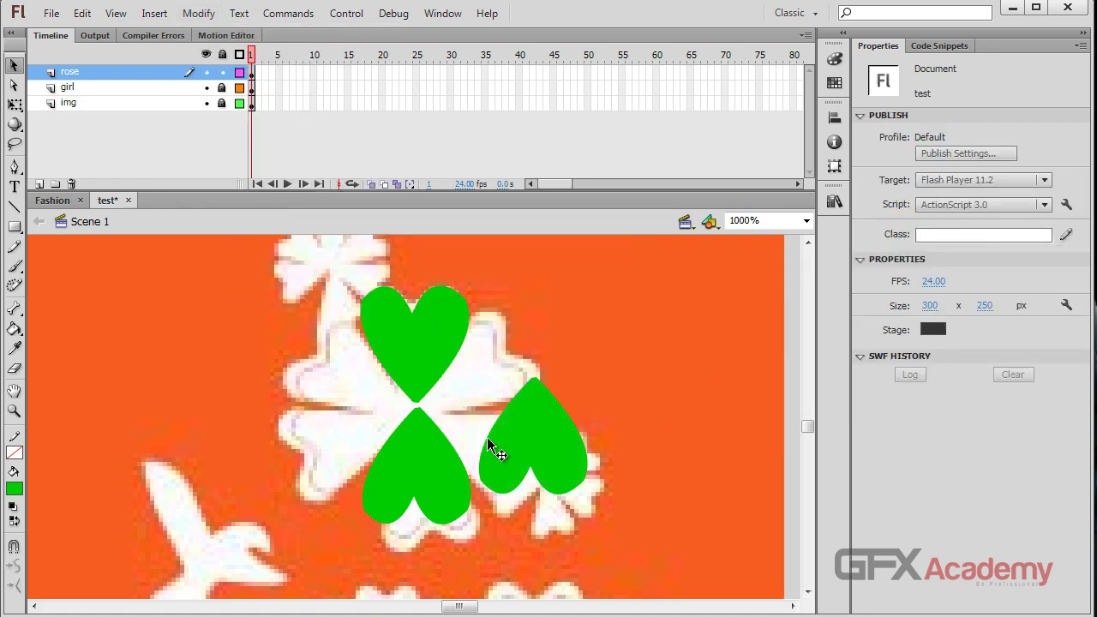
- Rotate the new petal copy counterclockwise so its tip points left, and move it toward the flower's centre
click(498, 439)
key(q)
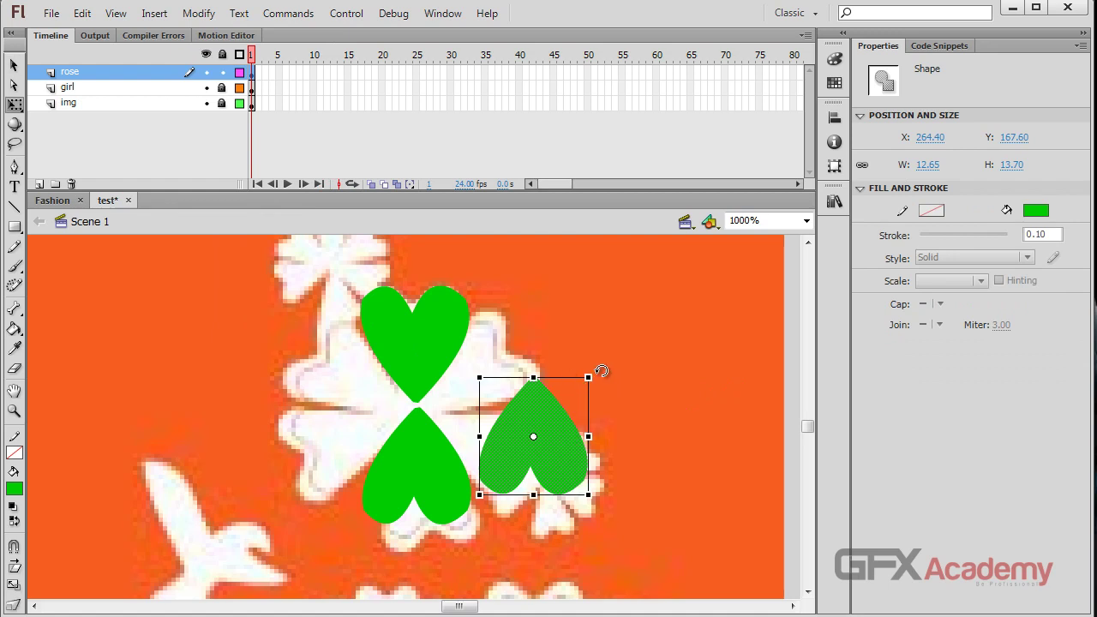
drag(601, 372, 538, 334)
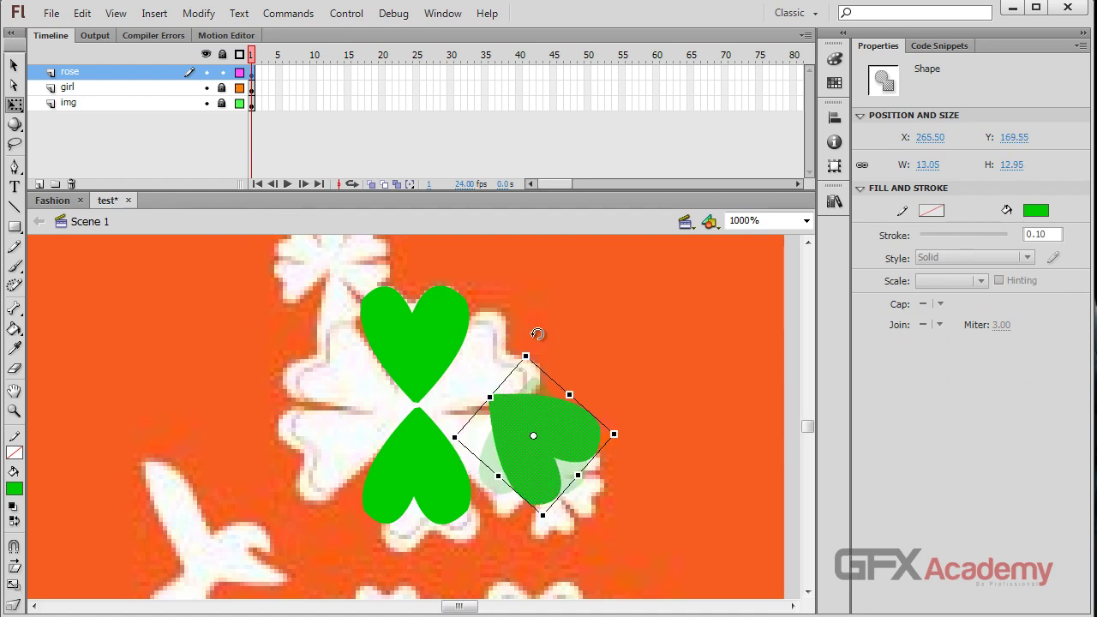
drag(503, 431, 469, 414)
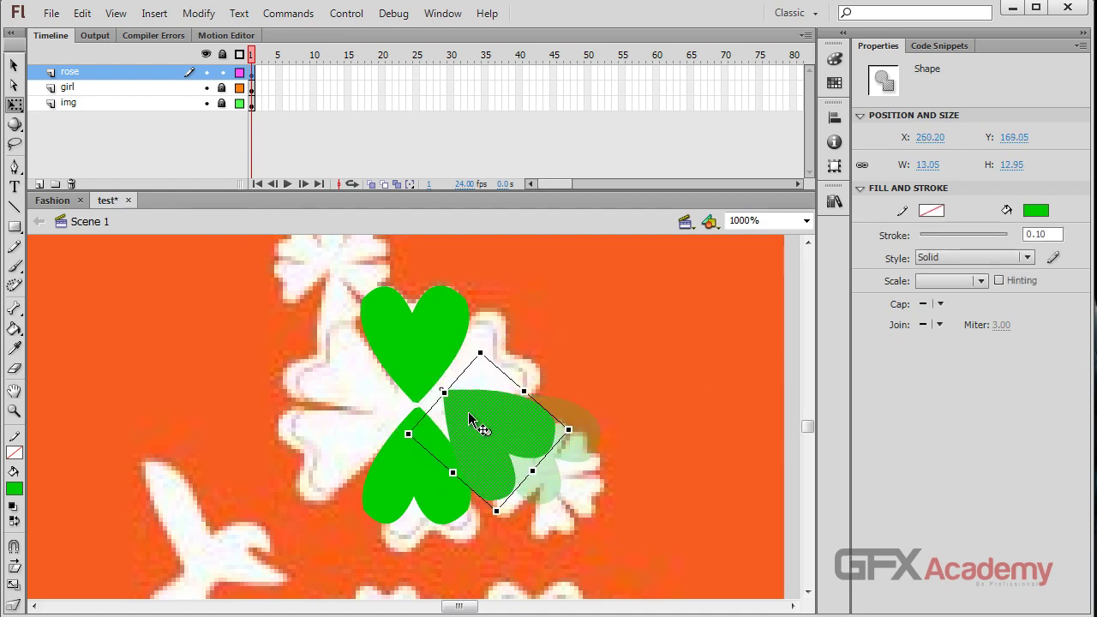
drag(490, 338, 463, 343)
drag(467, 439, 468, 422)
drag(472, 328, 444, 330)
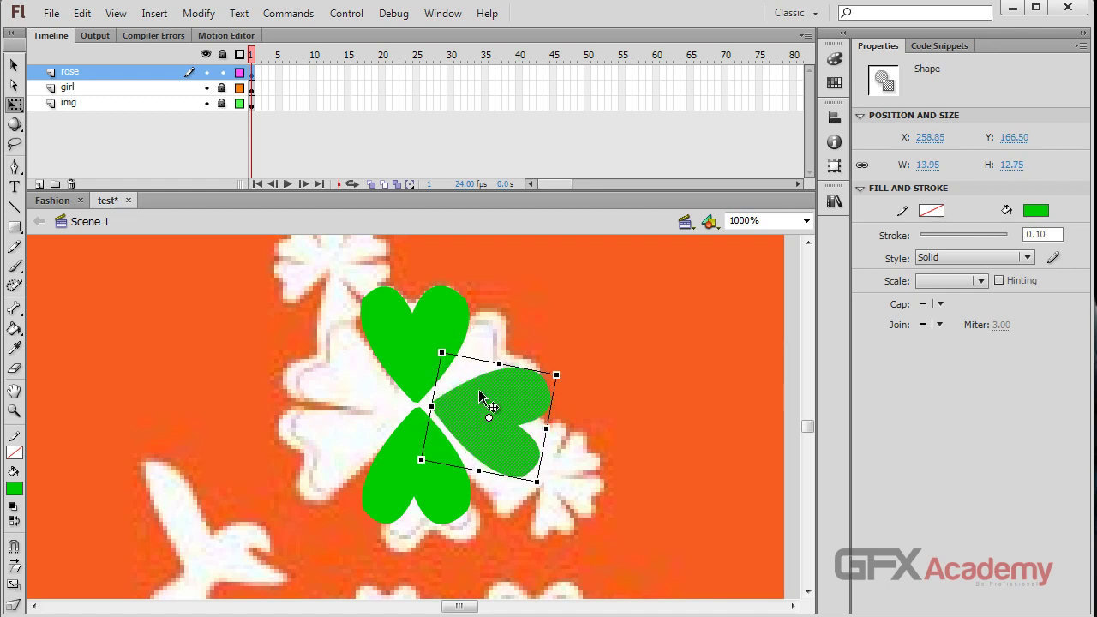
- Fine-tune the right petal to lie level with its tip at the flower's centre, at about X 257.85, Y 164.65
drag(471, 412, 459, 408)
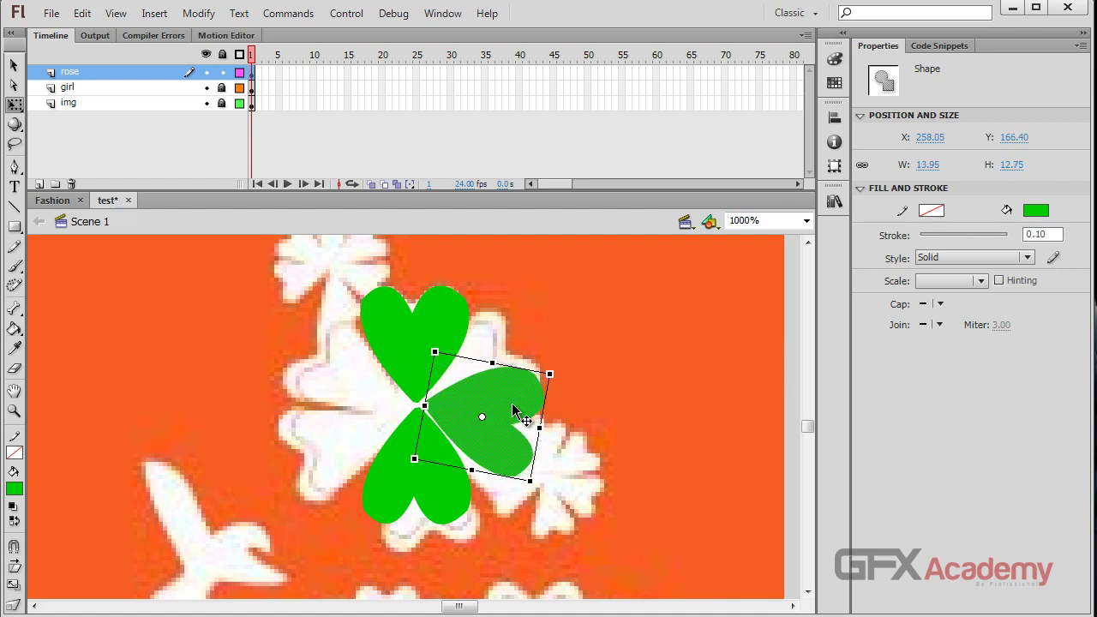
drag(533, 419, 534, 417)
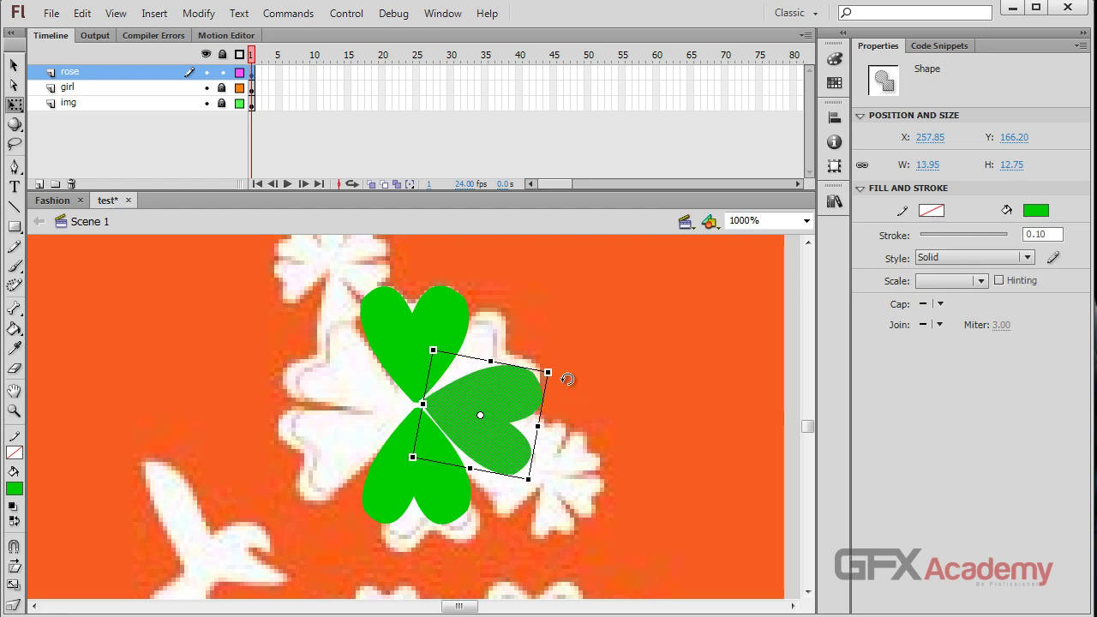
drag(561, 364, 561, 345)
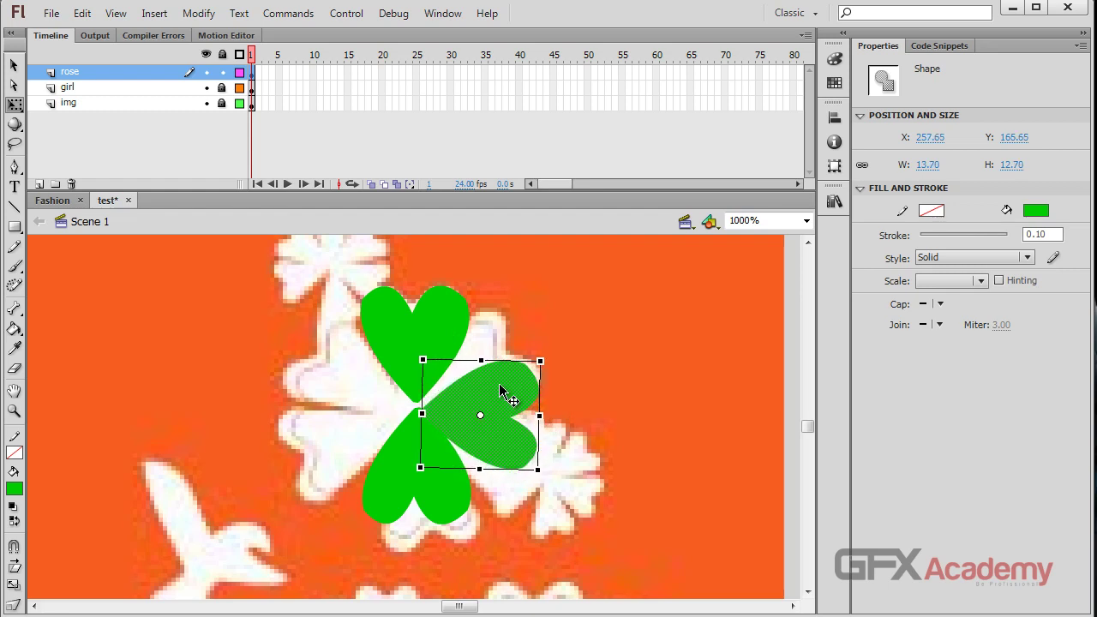
drag(503, 386, 503, 384)
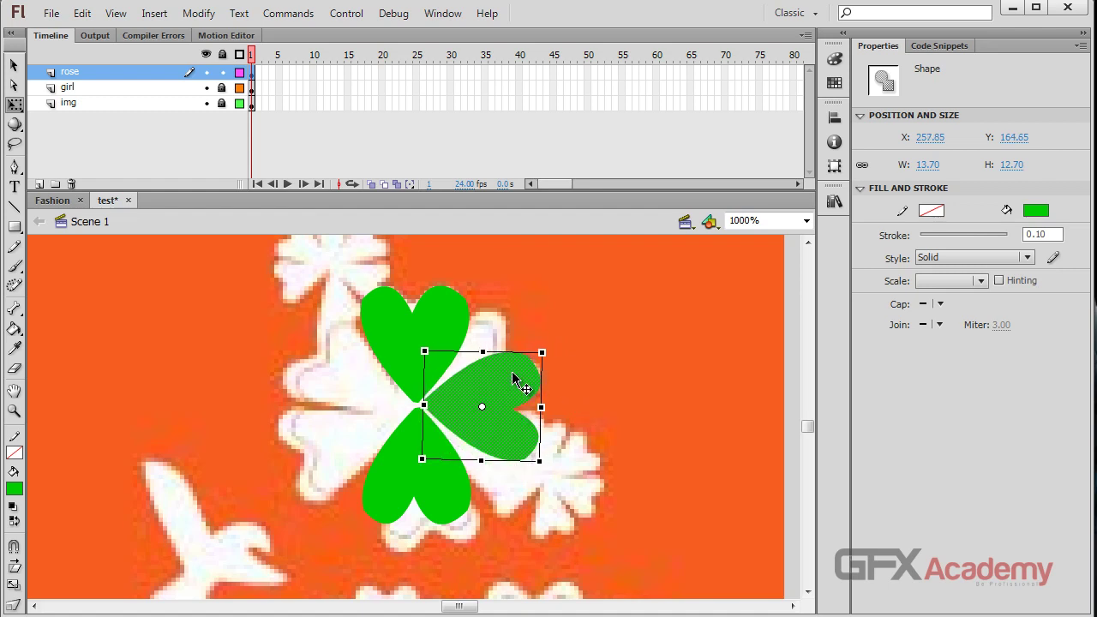
- Place a horizontally flipped copy of the right petal on the flower's left side, at about X 242.70, Y 164.75
drag(514, 386, 337, 388)
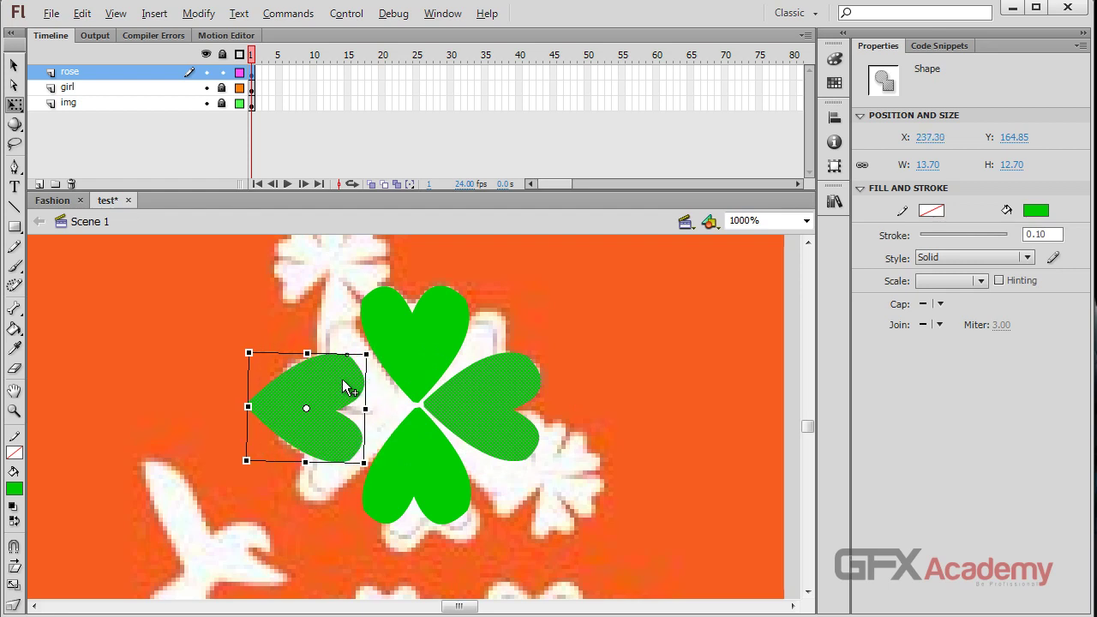
click(198, 13)
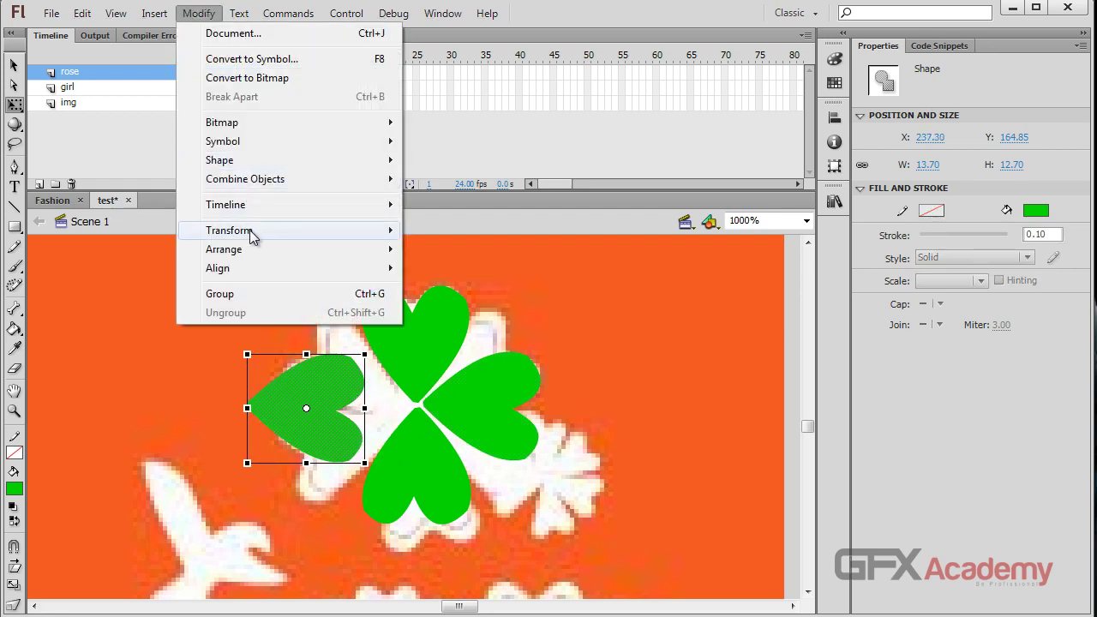
mouse_move(358, 237)
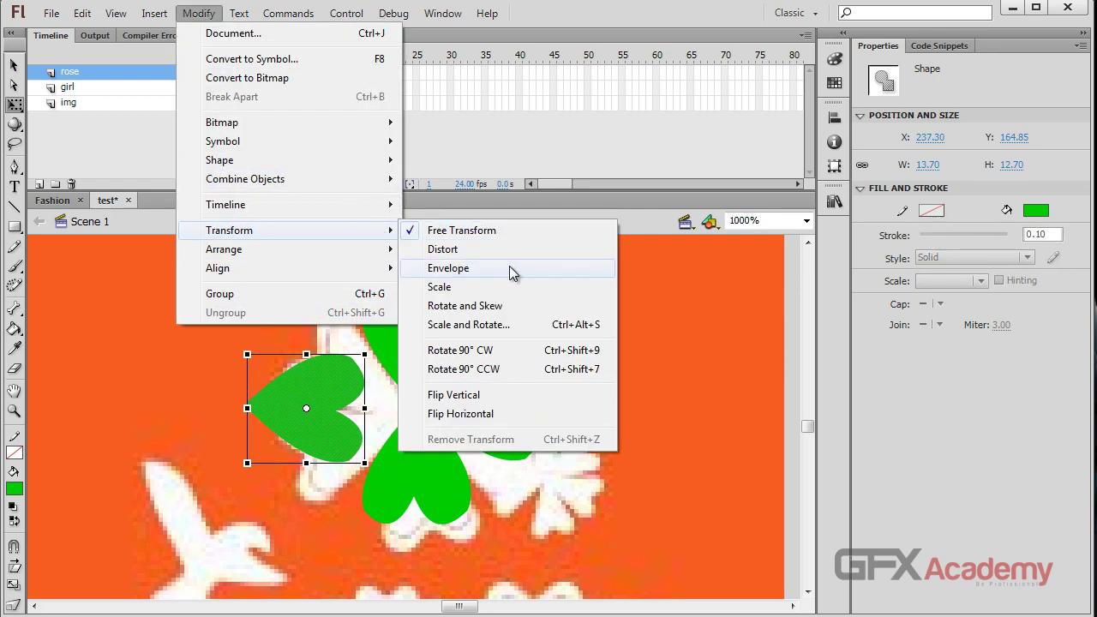
click(500, 416)
drag(326, 413, 399, 447)
key(Left)
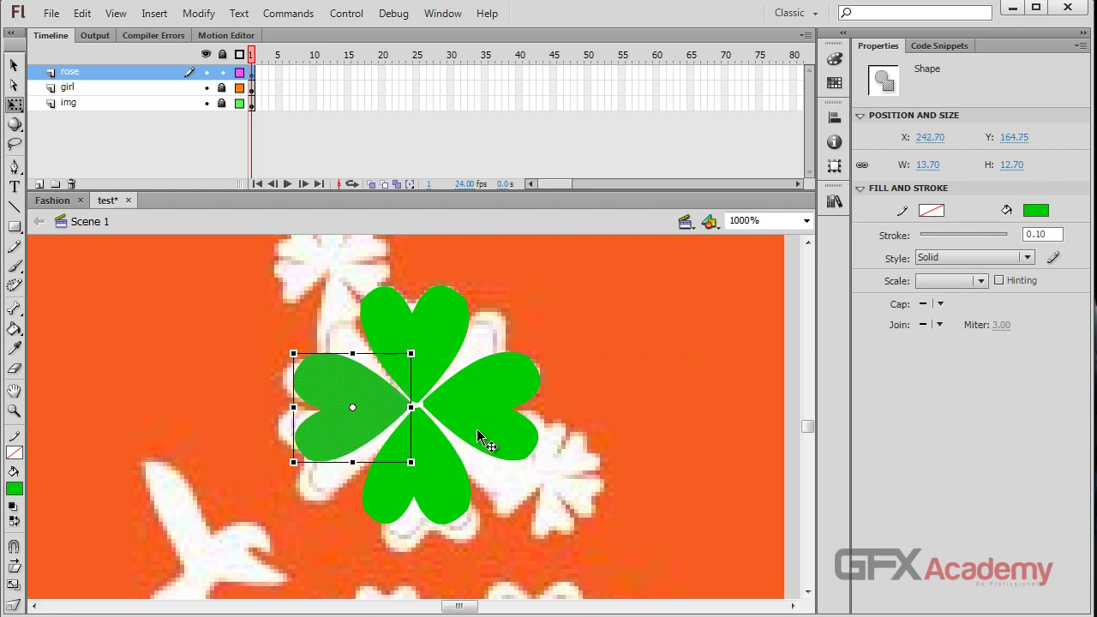
- Convert all four green petals together into a Movie Clip symbol named rose
click(14, 64)
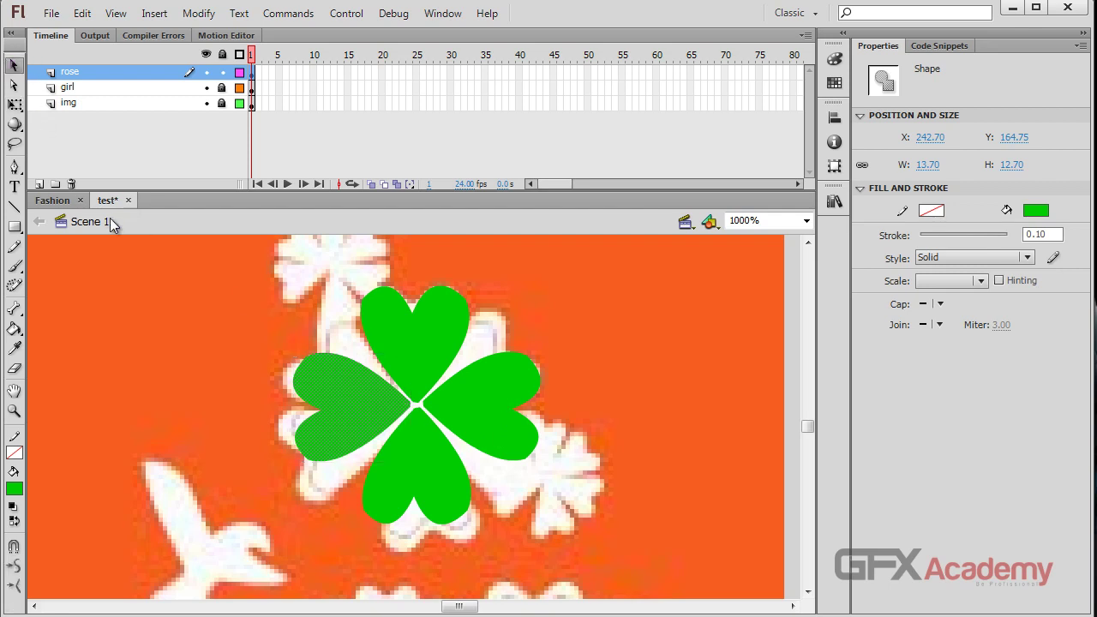
click(236, 387)
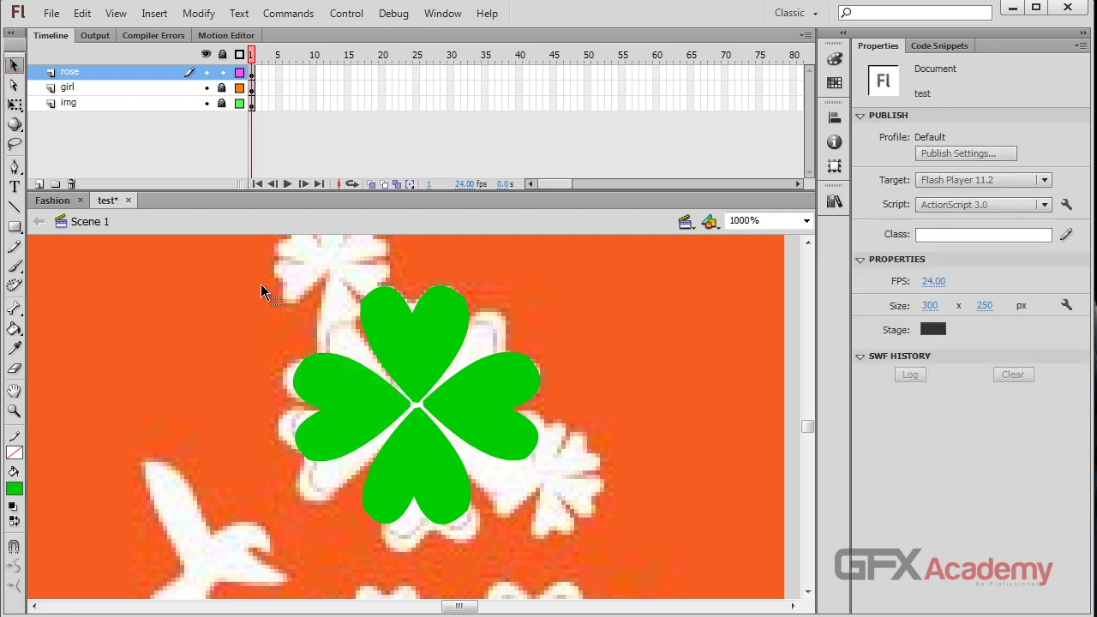
drag(265, 265, 585, 537)
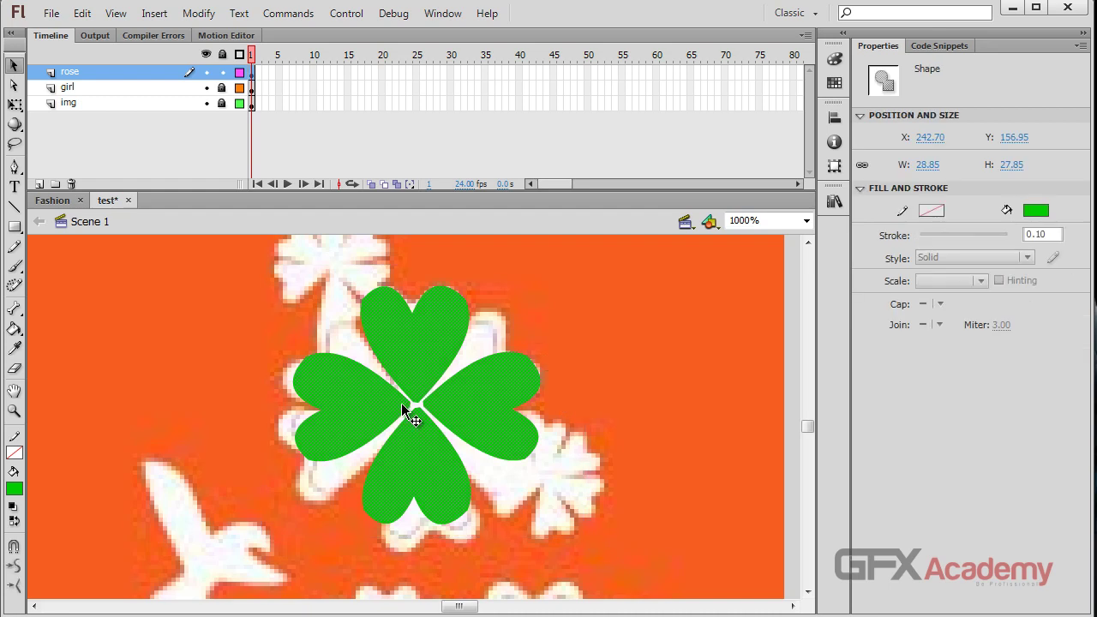
key(F8)
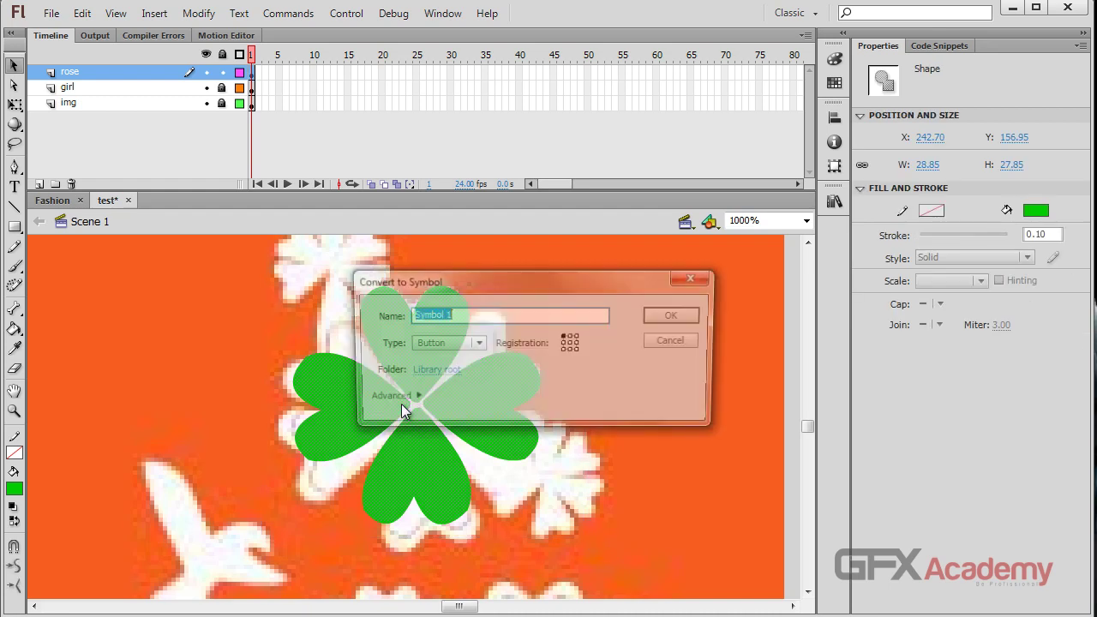
click(476, 343)
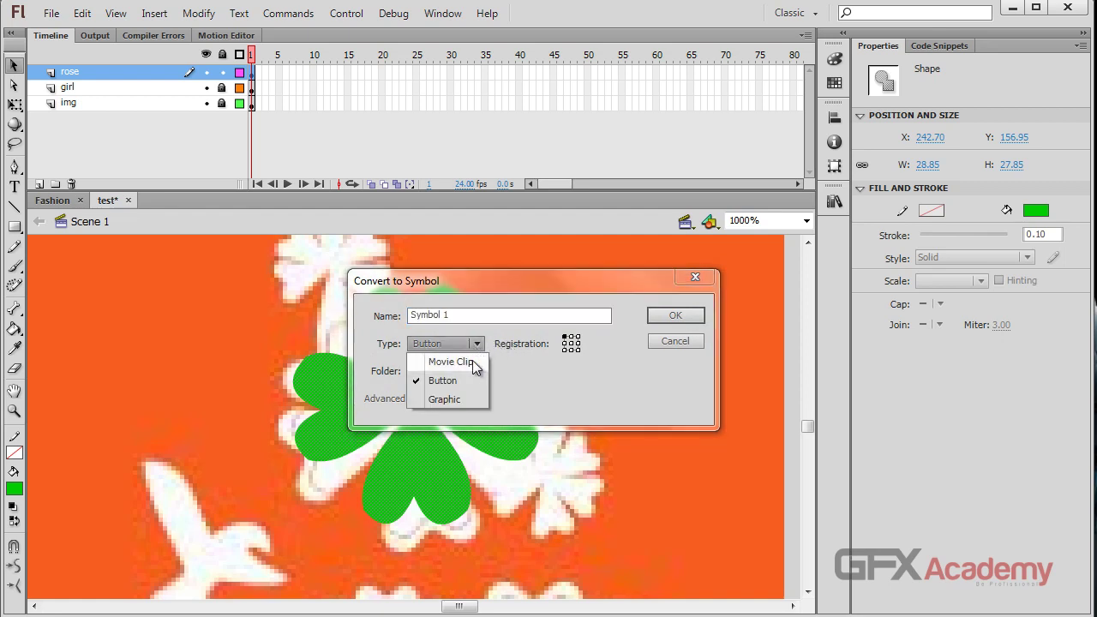
click(472, 360)
text(ros)
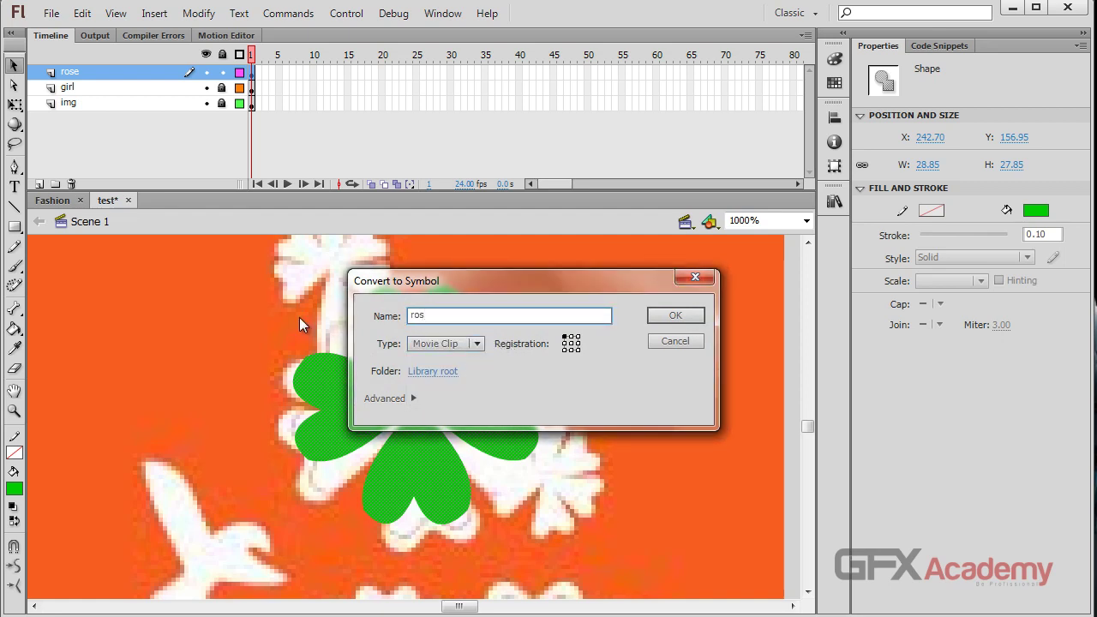
text(e)
key(Return)
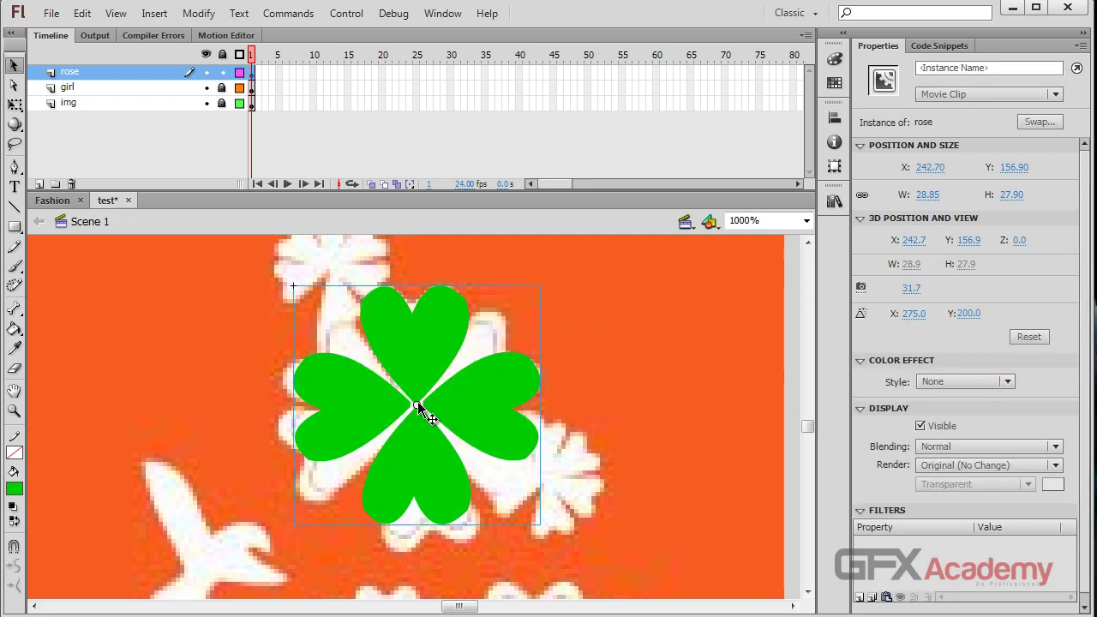
- Apply a white Tint colour effect at 100% to the rose movie clip instance
click(964, 382)
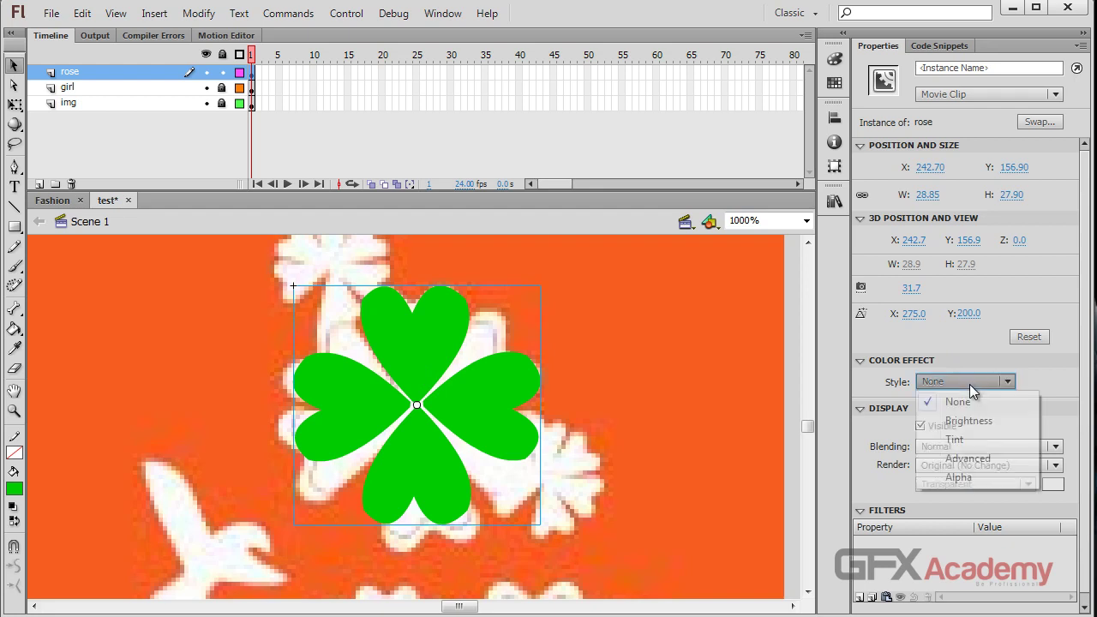
click(951, 439)
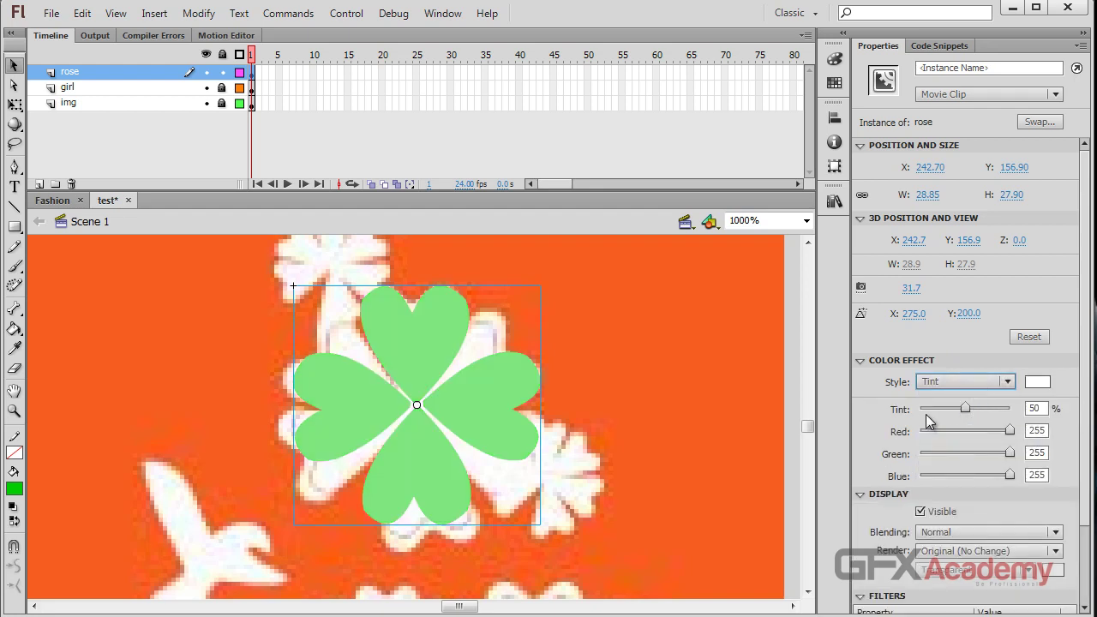
drag(962, 409, 1020, 411)
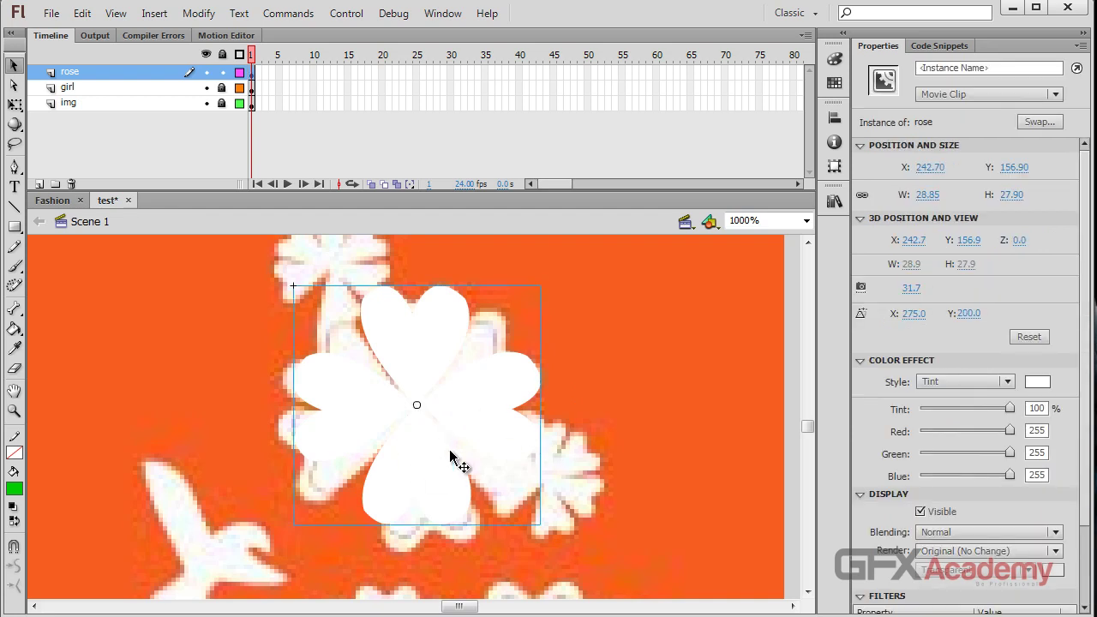
- Move the white rose off the traced artwork onto the empty orange area, at about X 193.55, Y 147.90
drag(468, 409, 712, 361)
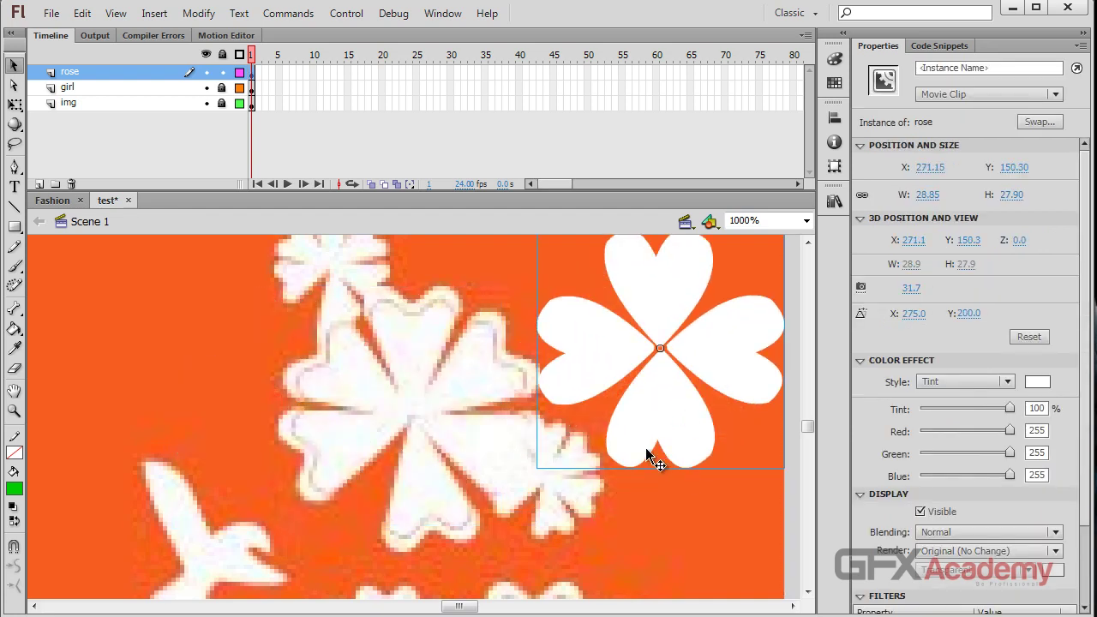
key(ctrl+minus)
drag(563, 375, 223, 382)
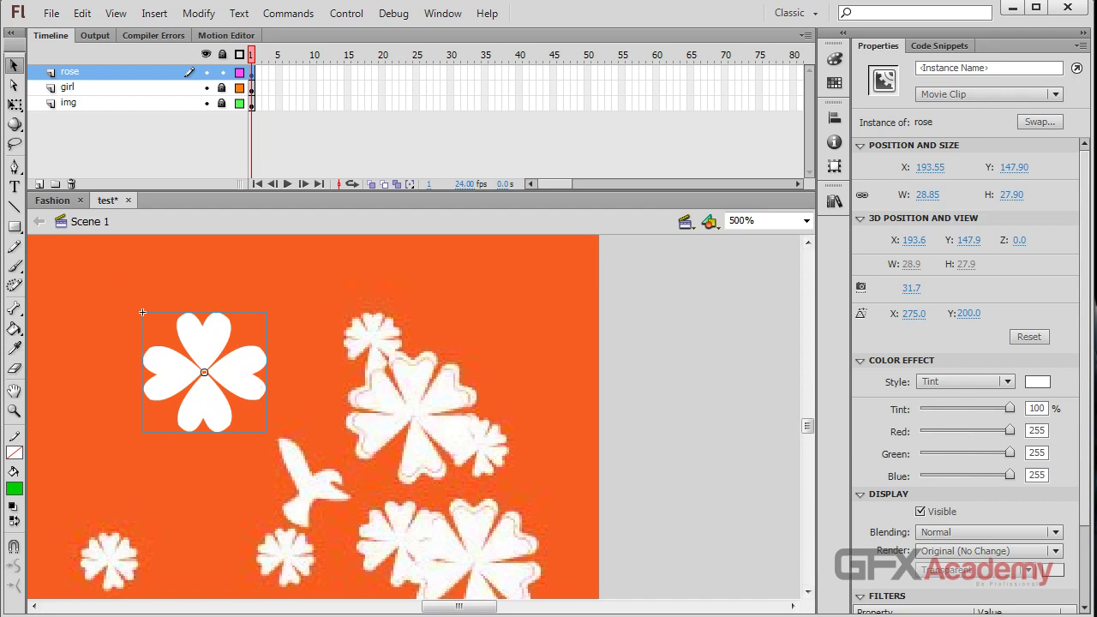
- Add a Bevel filter to the rose instance and collapse every property section except the filters
drag(1087, 384, 1086, 468)
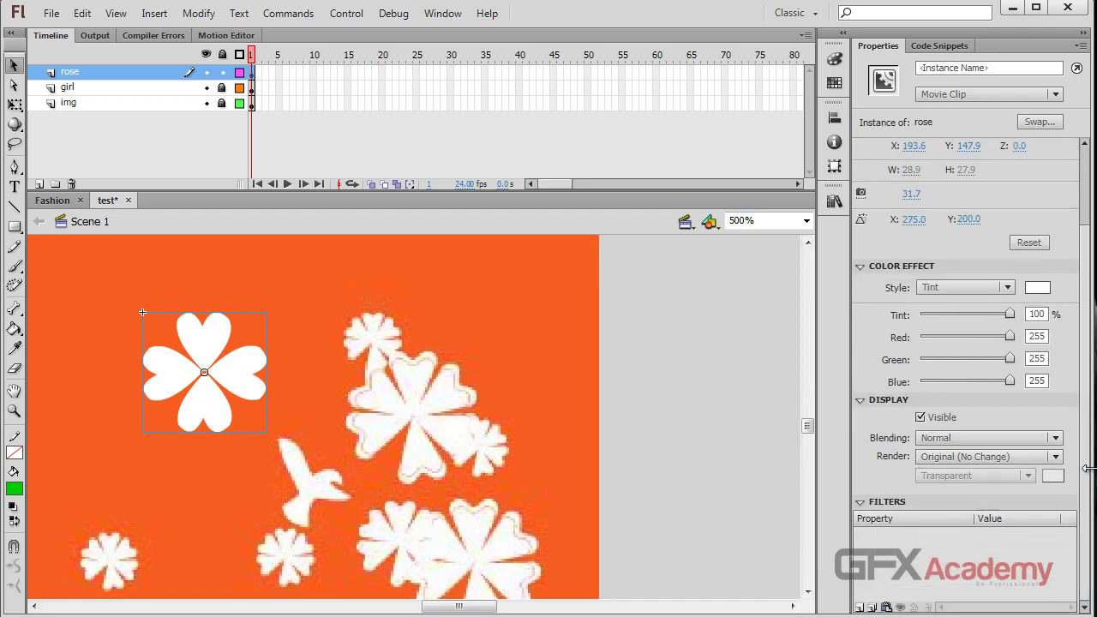
click(861, 607)
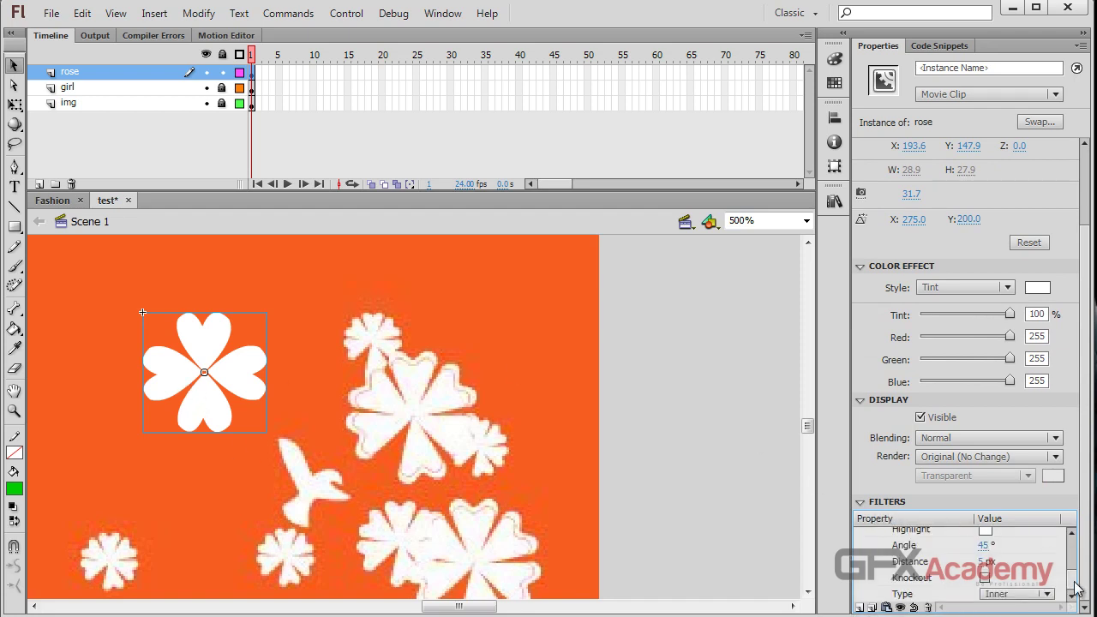
drag(1077, 588, 1077, 557)
click(403, 370)
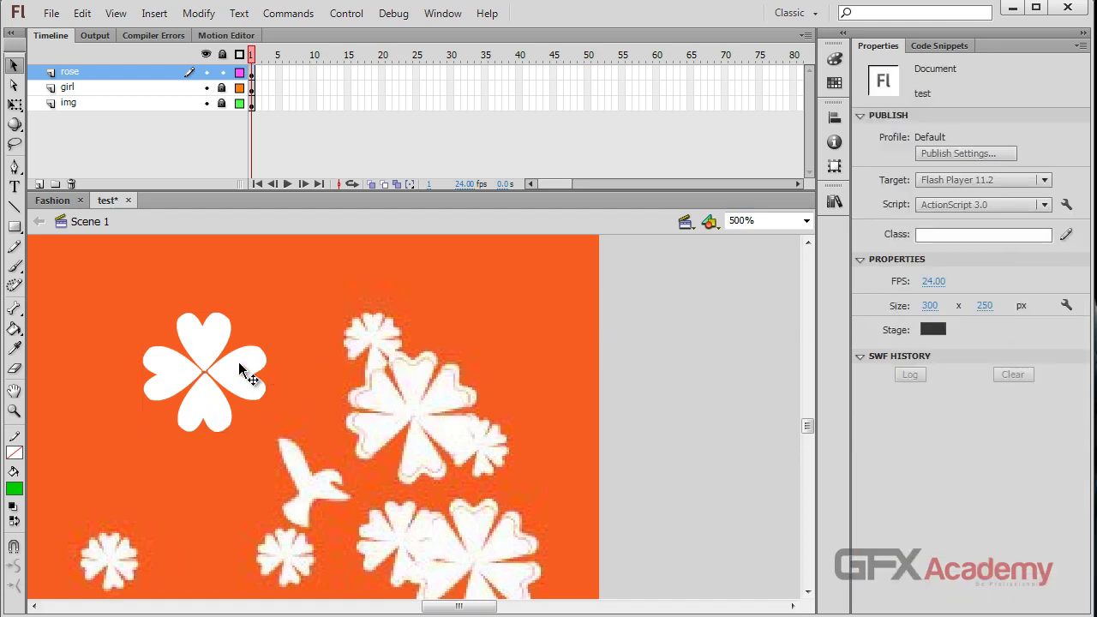
click(240, 368)
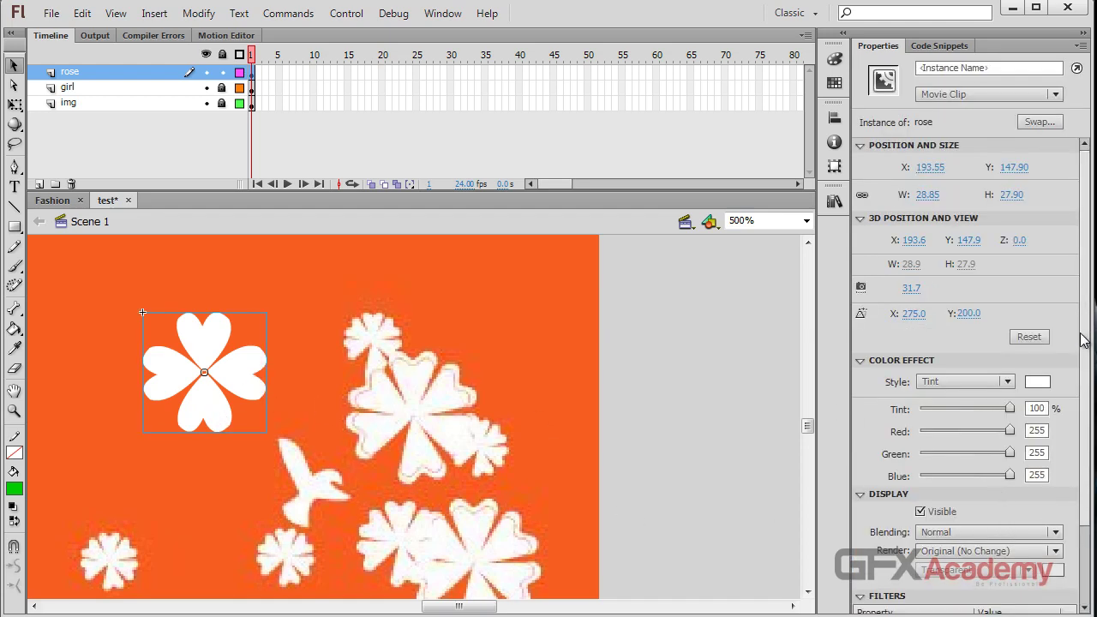
click(860, 219)
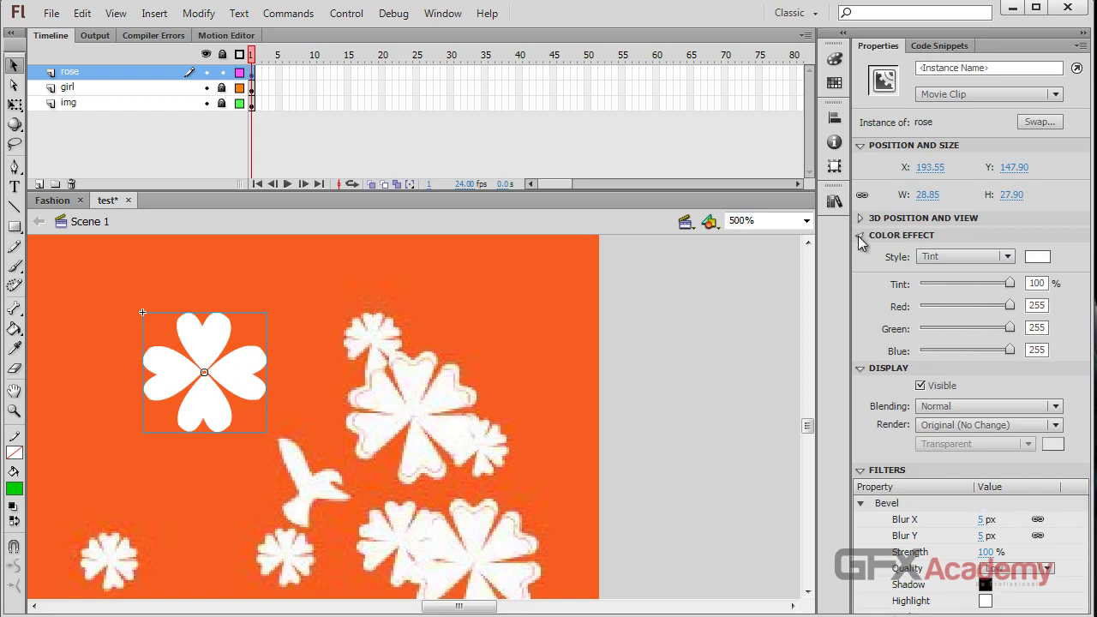
click(860, 235)
click(861, 253)
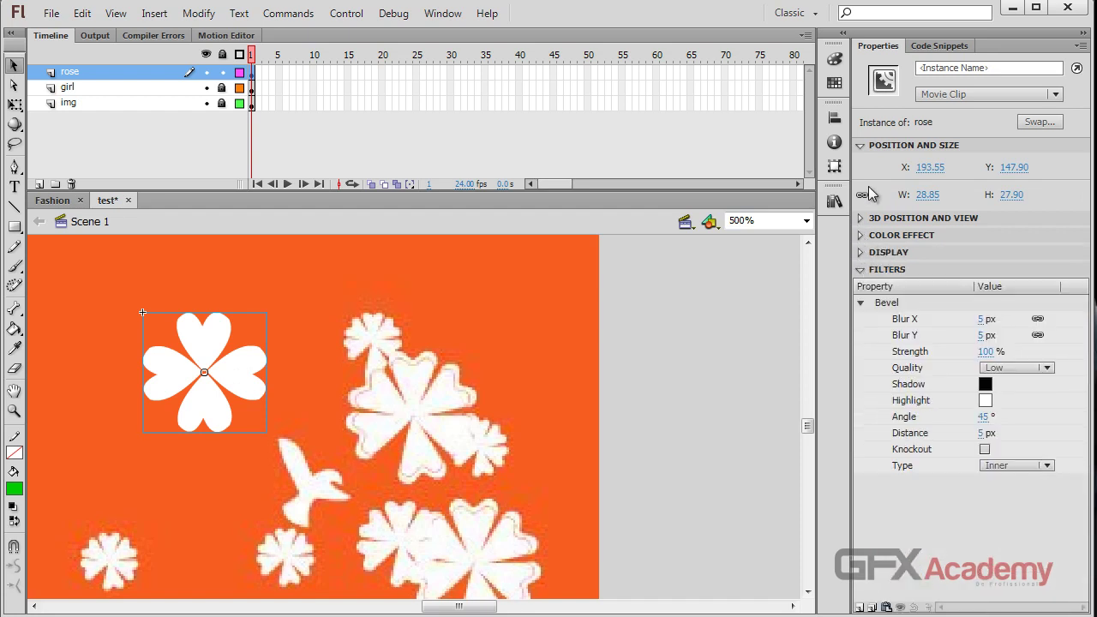
click(871, 148)
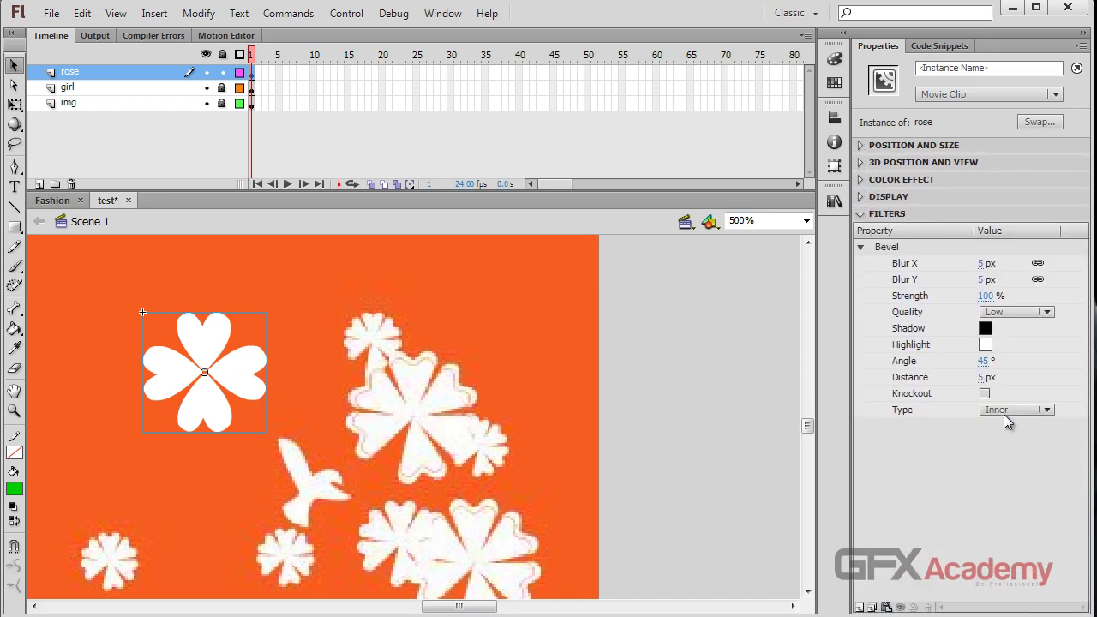
- Set the rose's Bevel filter to Medium quality, 62 px blur in both directions and 153% strength
click(988, 313)
click(1007, 351)
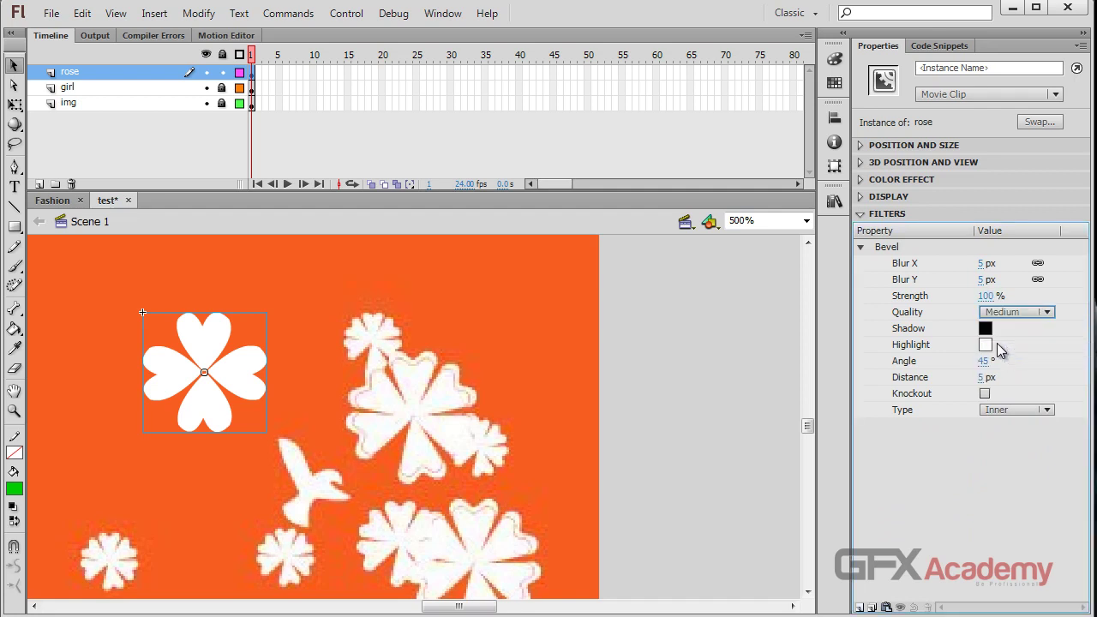
click(350, 424)
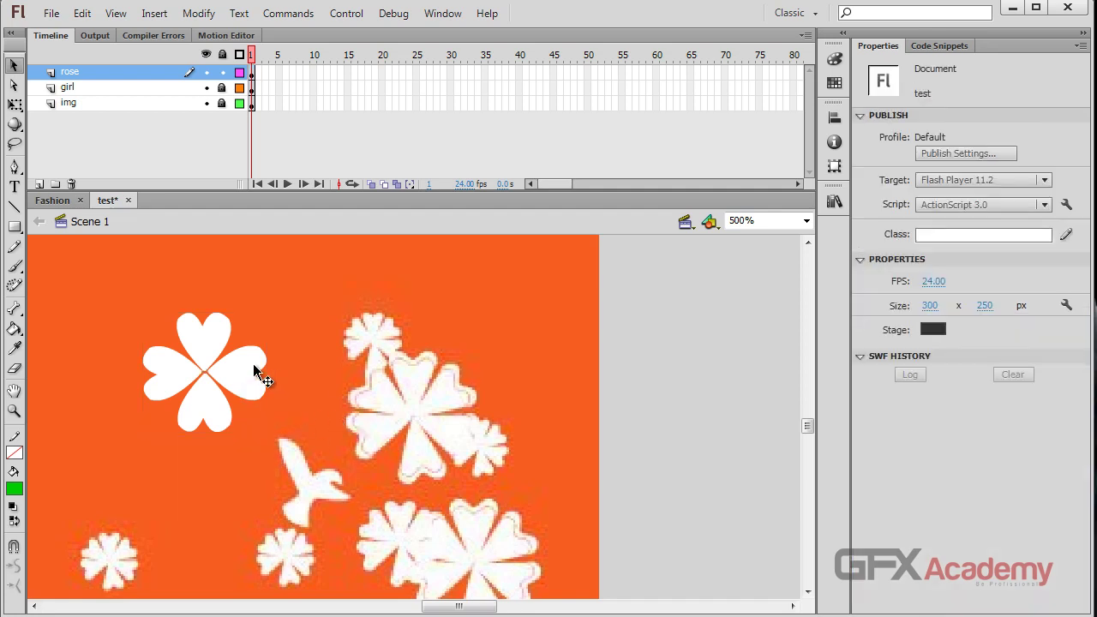
click(257, 372)
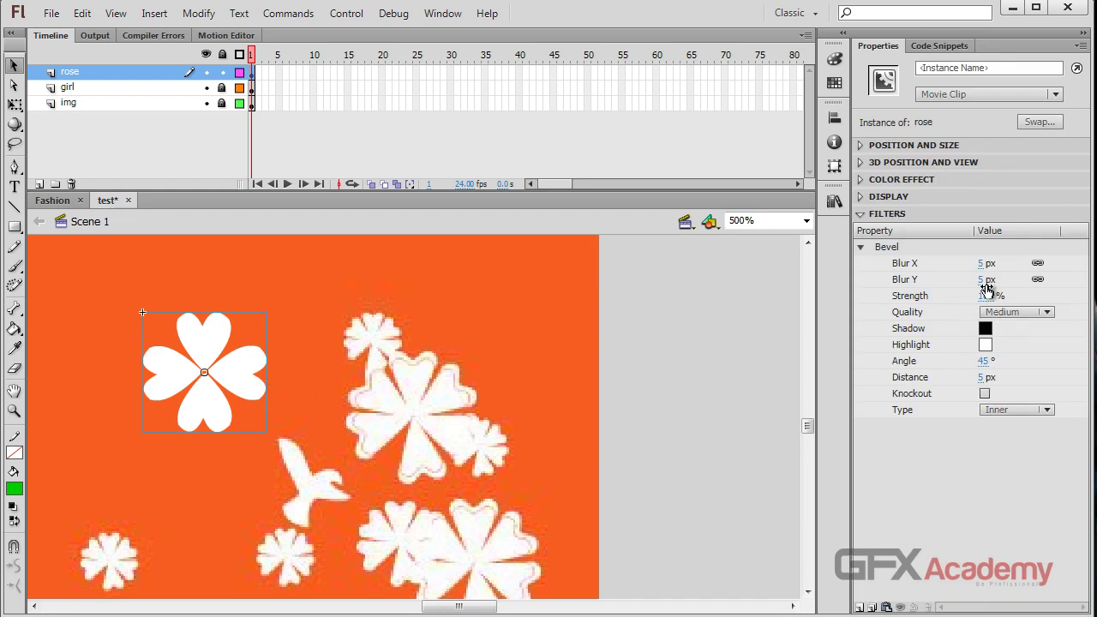
click(985, 283)
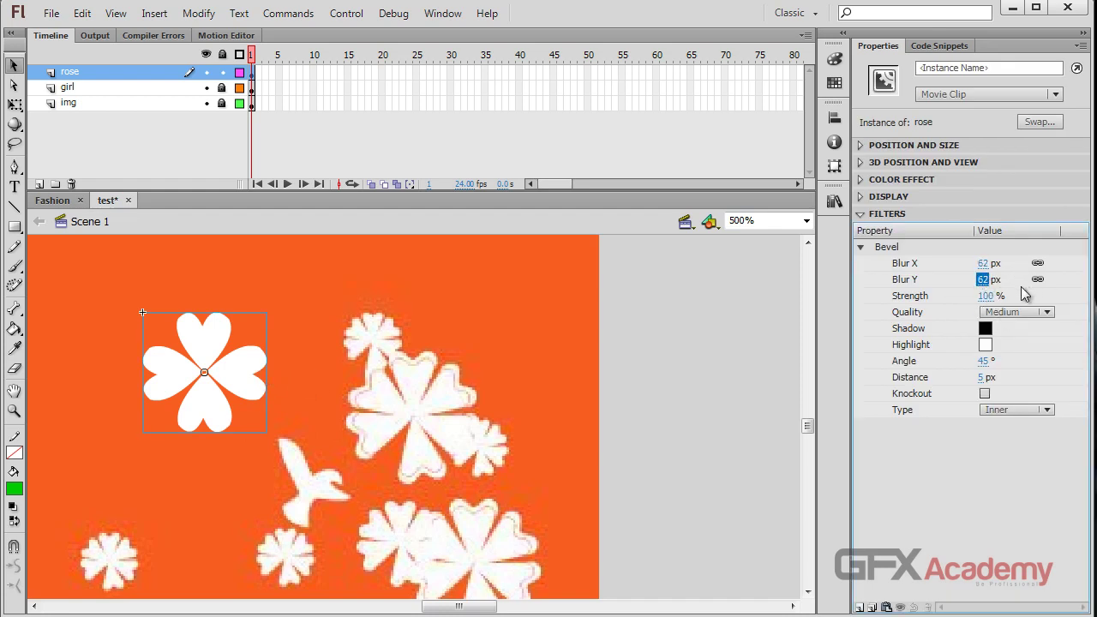
drag(987, 295, 1009, 297)
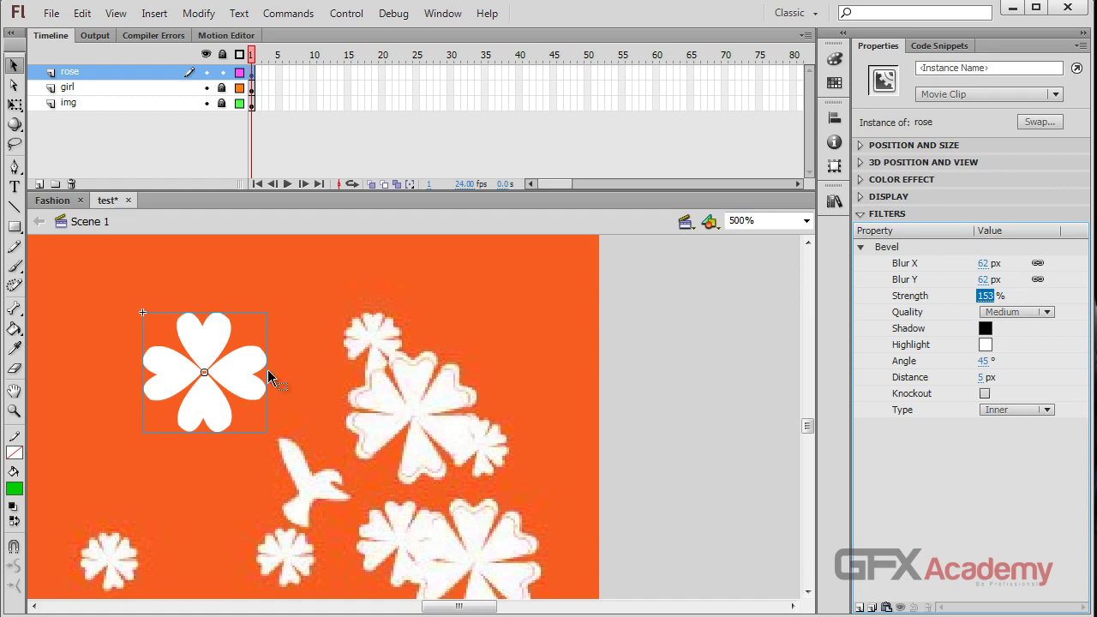
click(651, 289)
click(240, 379)
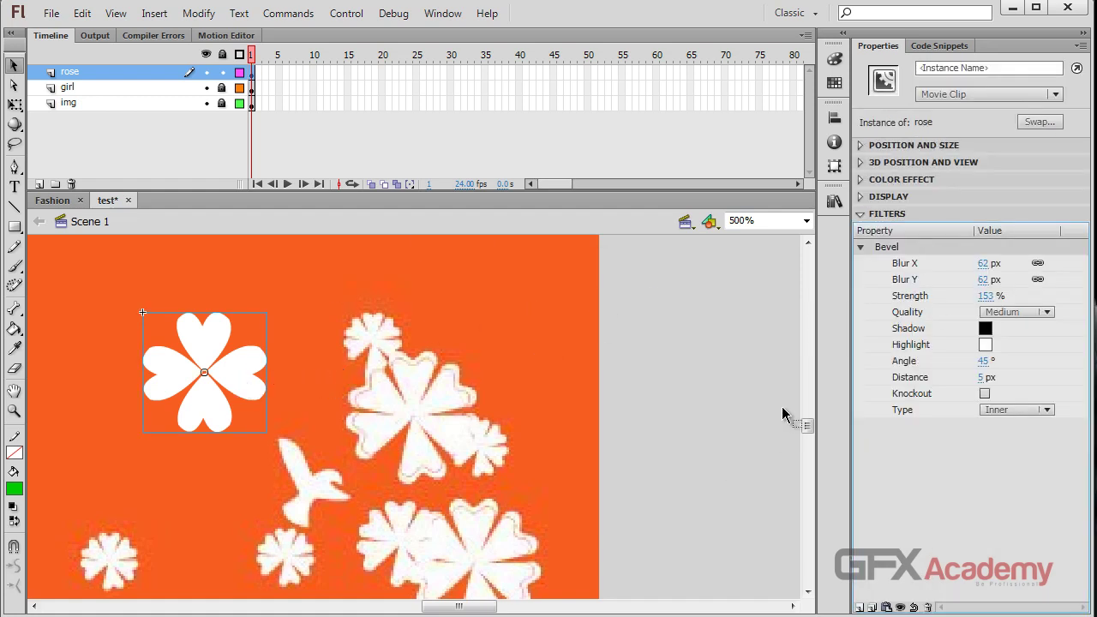
click(382, 294)
click(221, 361)
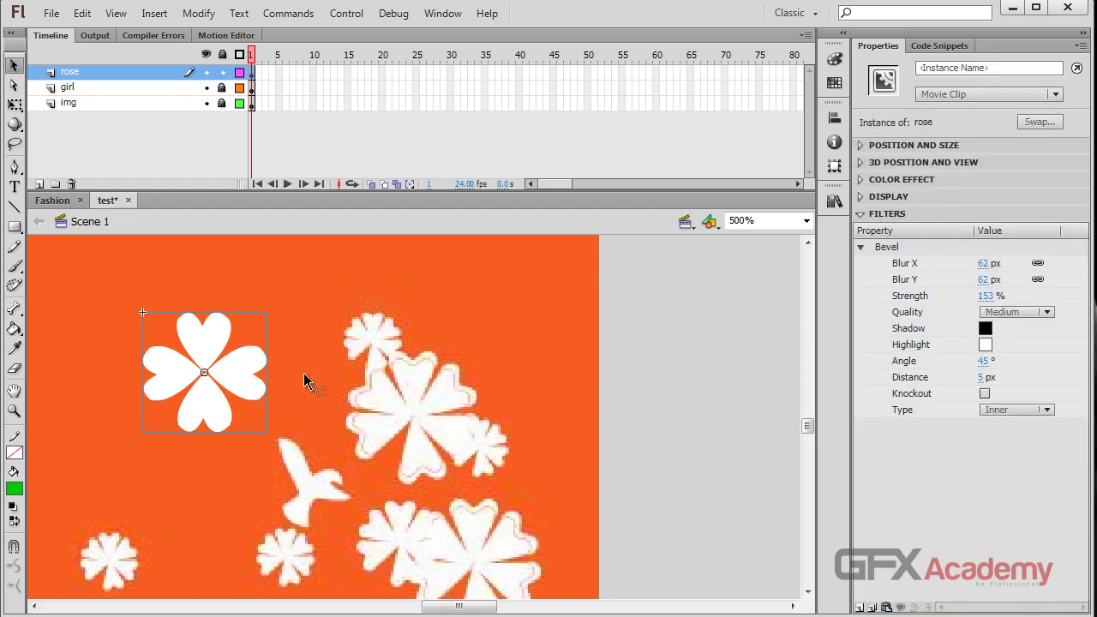
- Remove the Bevel filter from the rose instance
drag(275, 375, 503, 374)
click(911, 247)
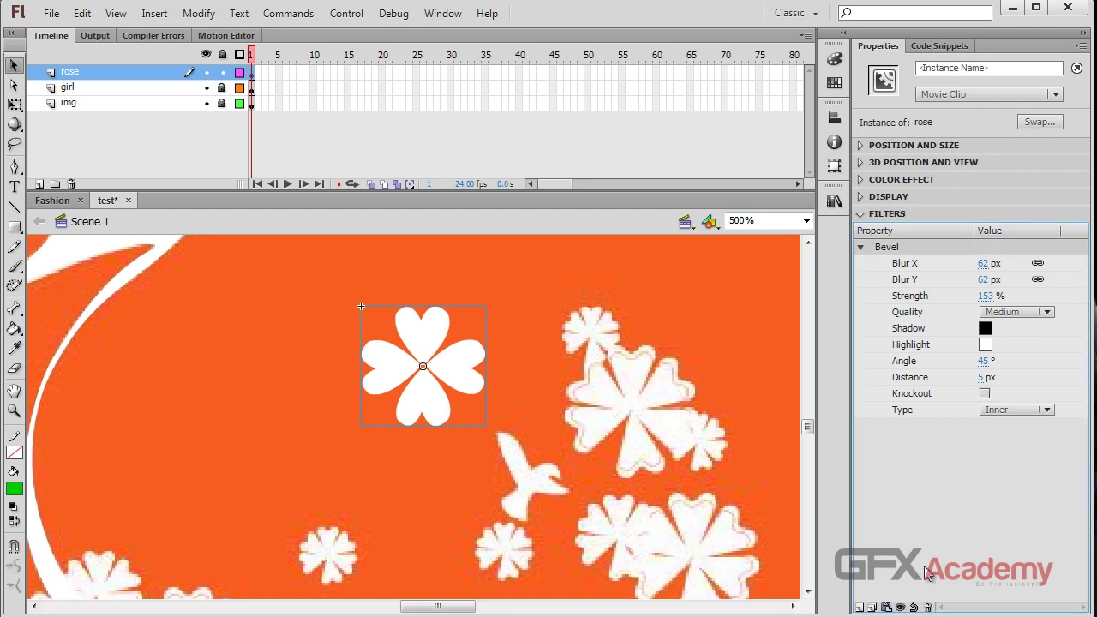
click(927, 606)
click(331, 382)
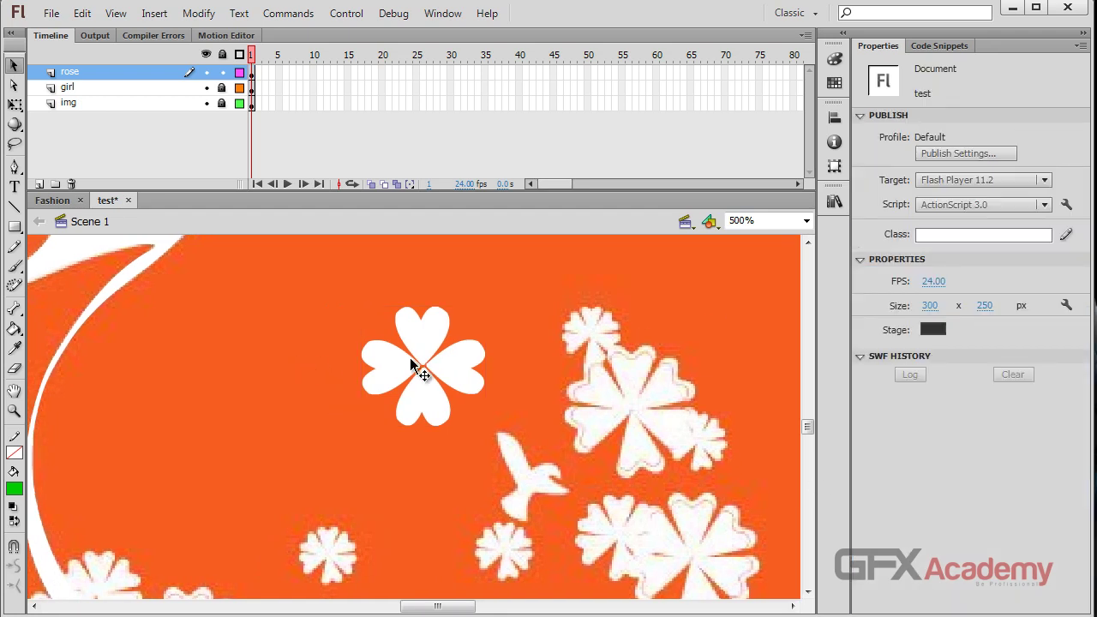
- Place one rose instance over the upper large artwork flower and shrink another onto the small flower just above it
click(424, 367)
drag(433, 367, 430, 324)
key(q)
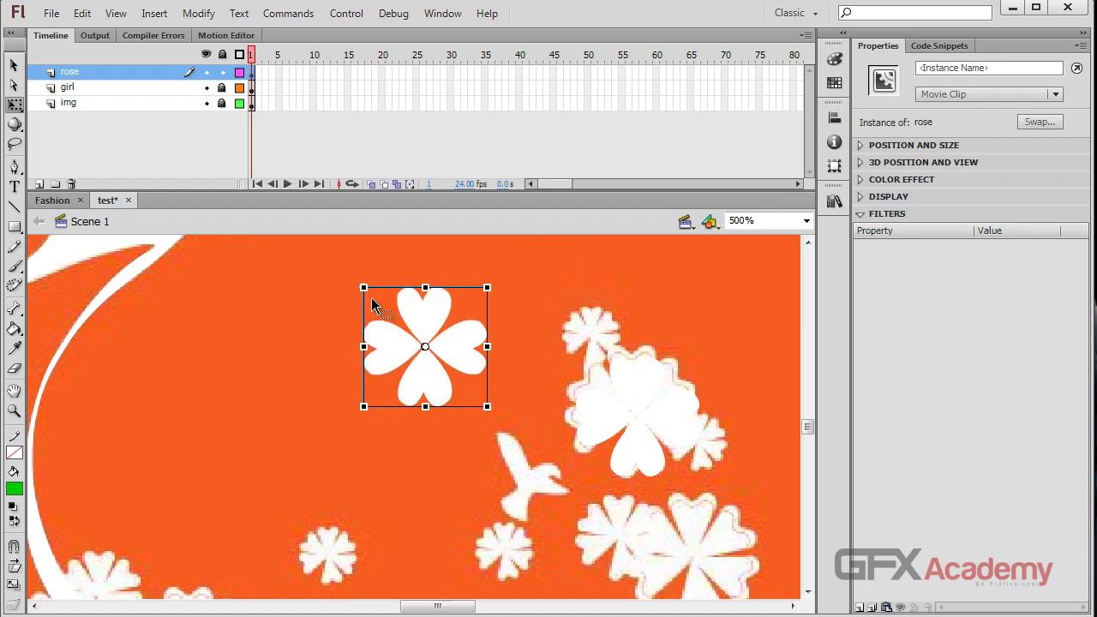
drag(364, 288, 522, 299)
drag(591, 324, 601, 324)
- Copy the large rose onto the big flower below it, rotate it about 45 degrees and enlarge it slightly to match
click(661, 441)
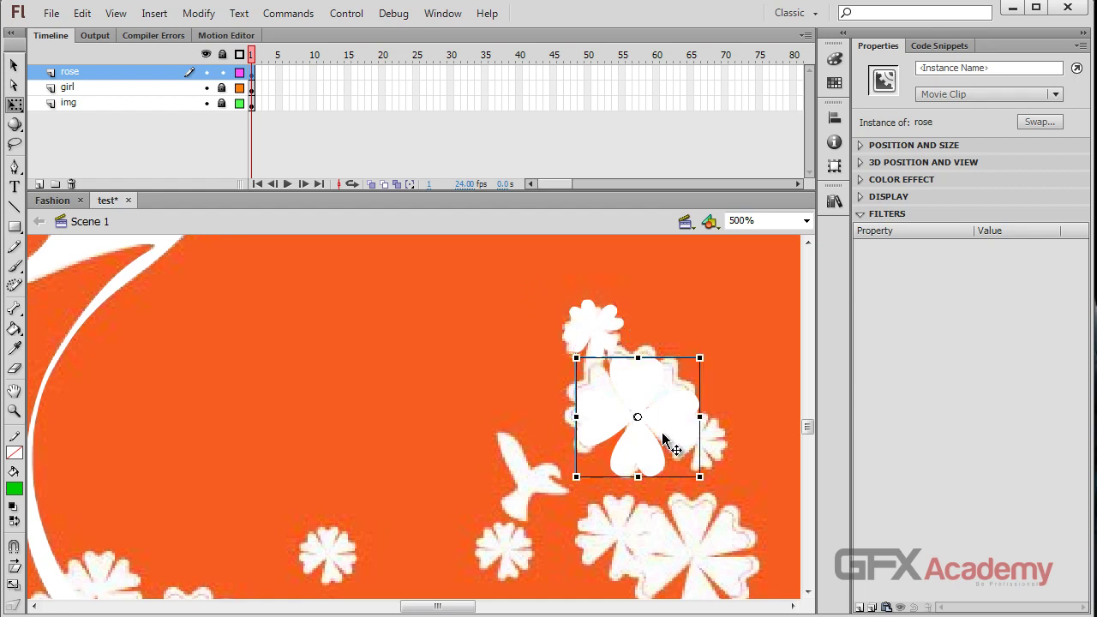
scroll(661, 445, down, 1)
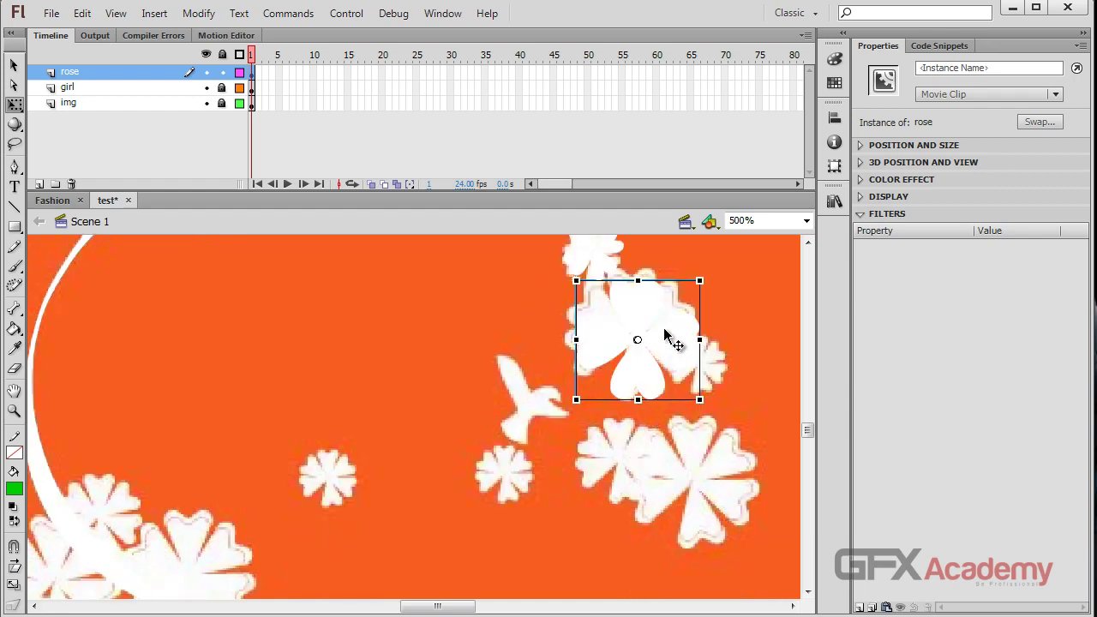
drag(666, 331, 722, 466)
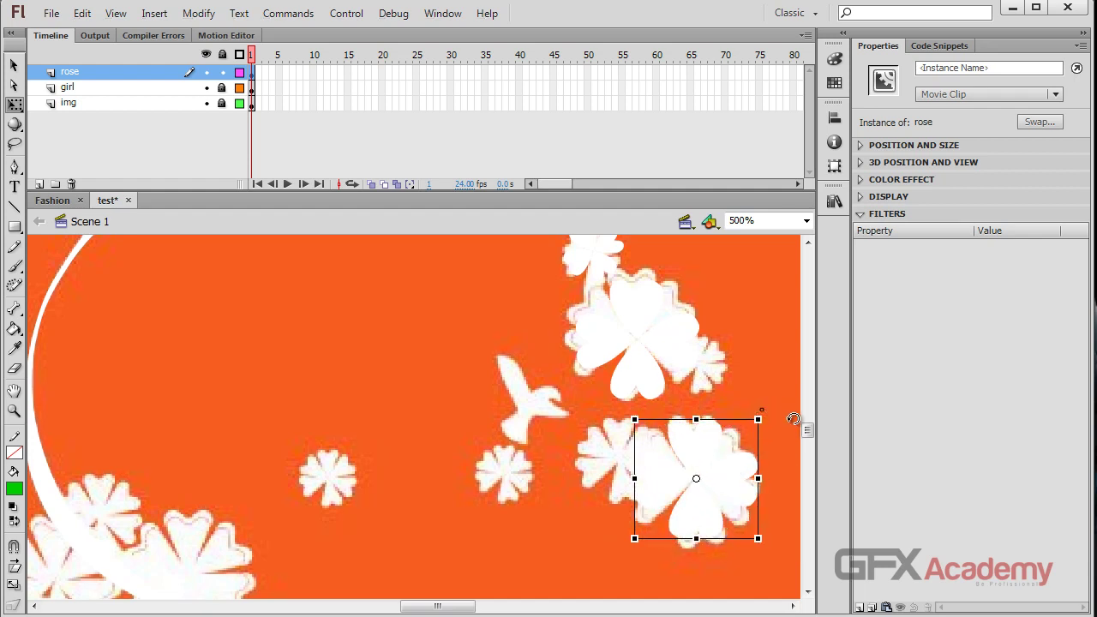
drag(800, 429, 809, 436)
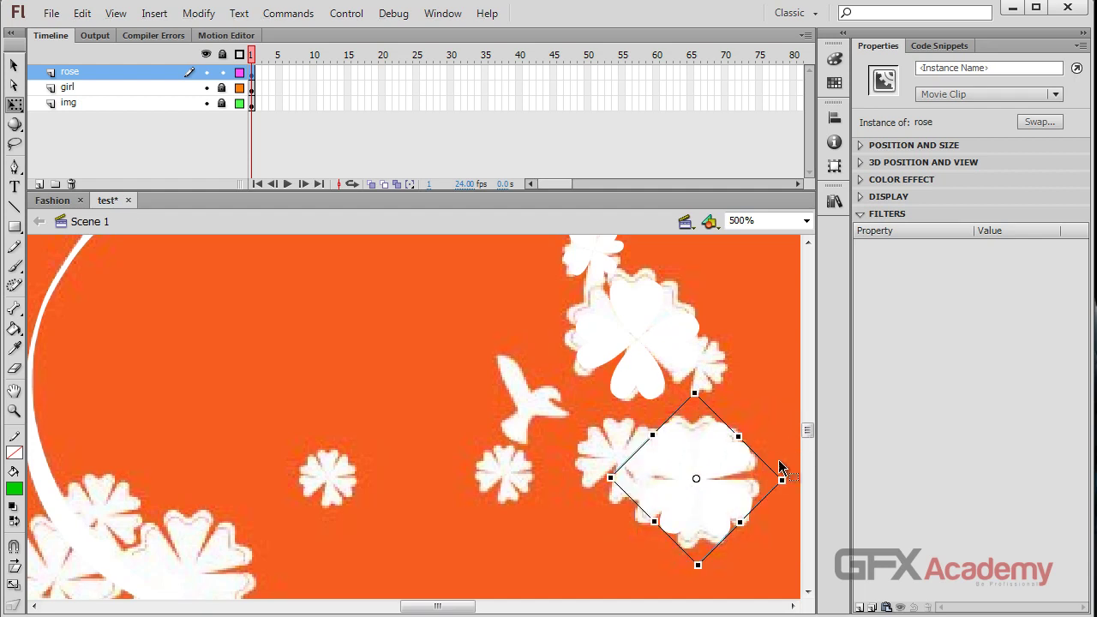
drag(694, 394, 694, 384)
- Place a shrunken, rotated rose copy on the small flower below the bird and set its width to 19
drag(700, 461, 455, 437)
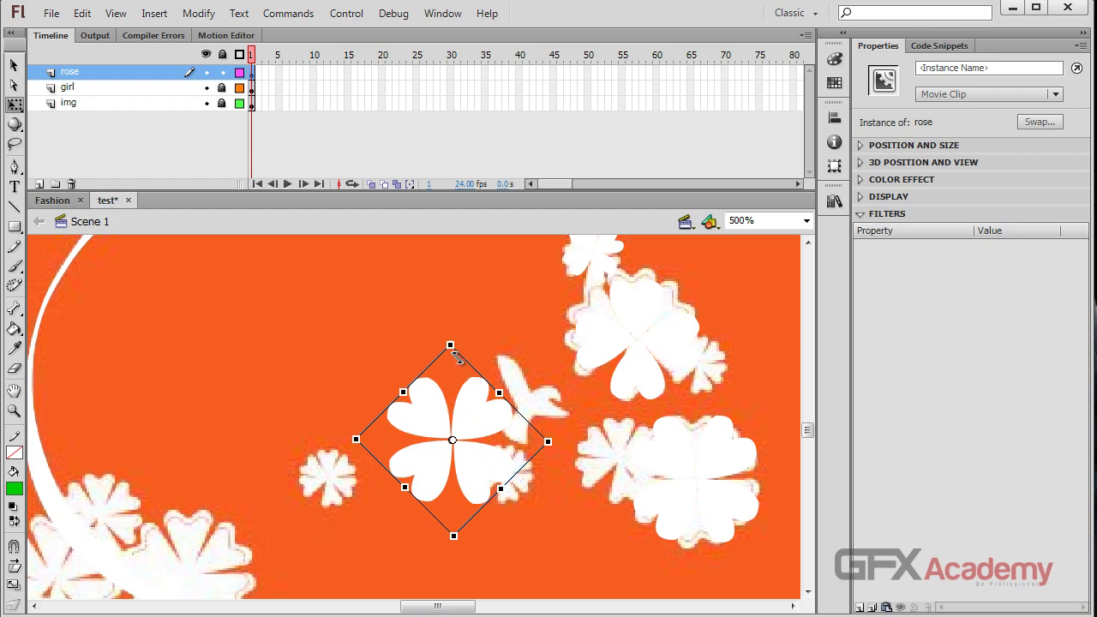
drag(451, 346, 564, 458)
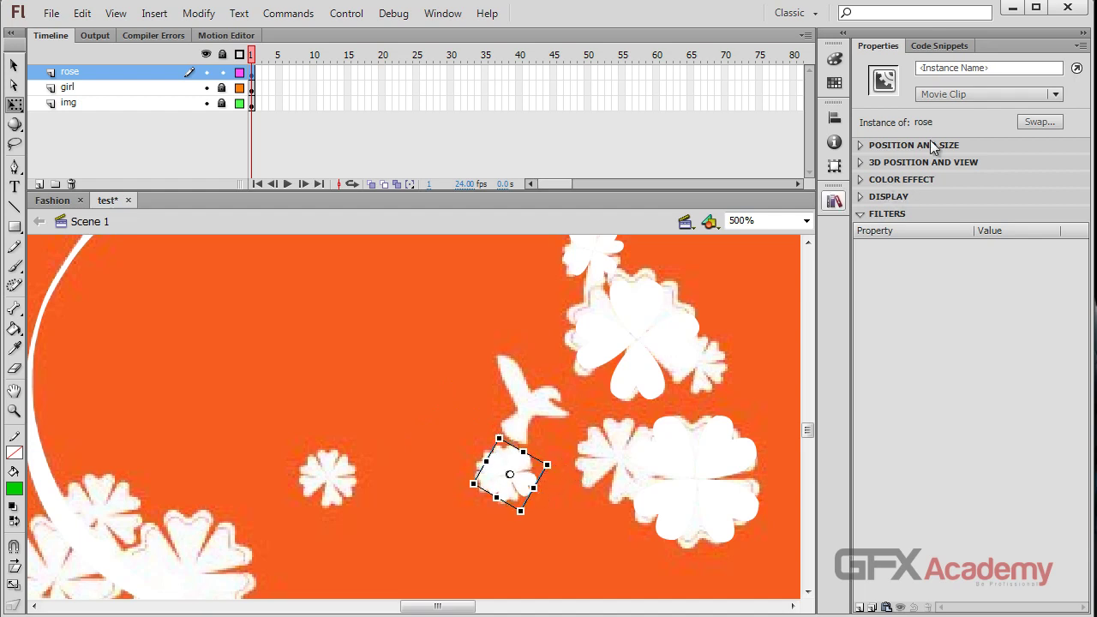
click(871, 145)
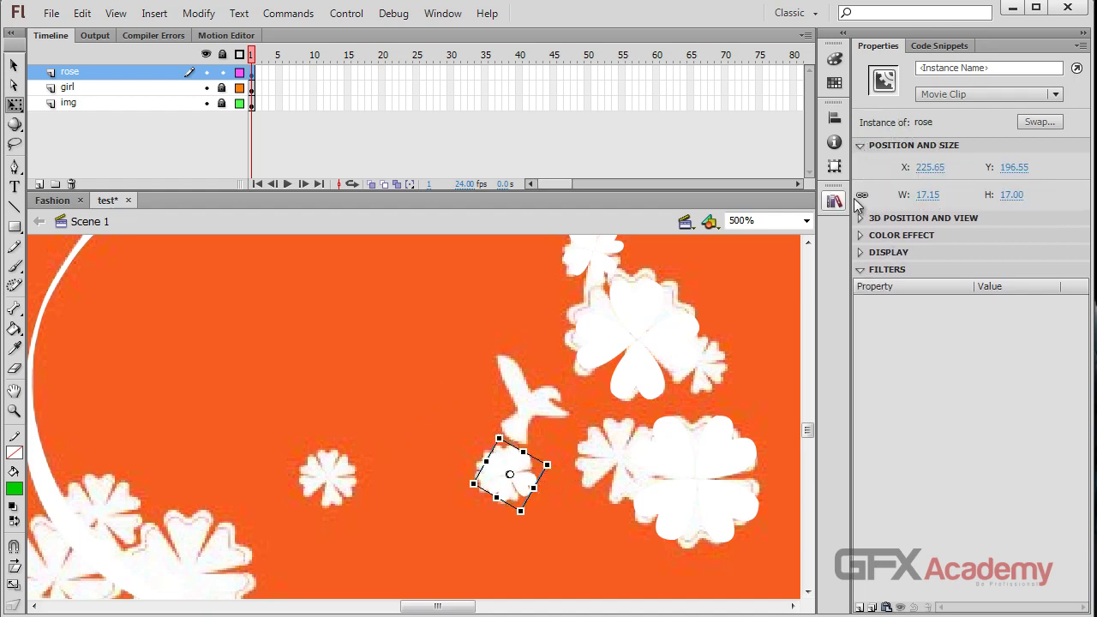
click(926, 196)
text(19)
key(Return)
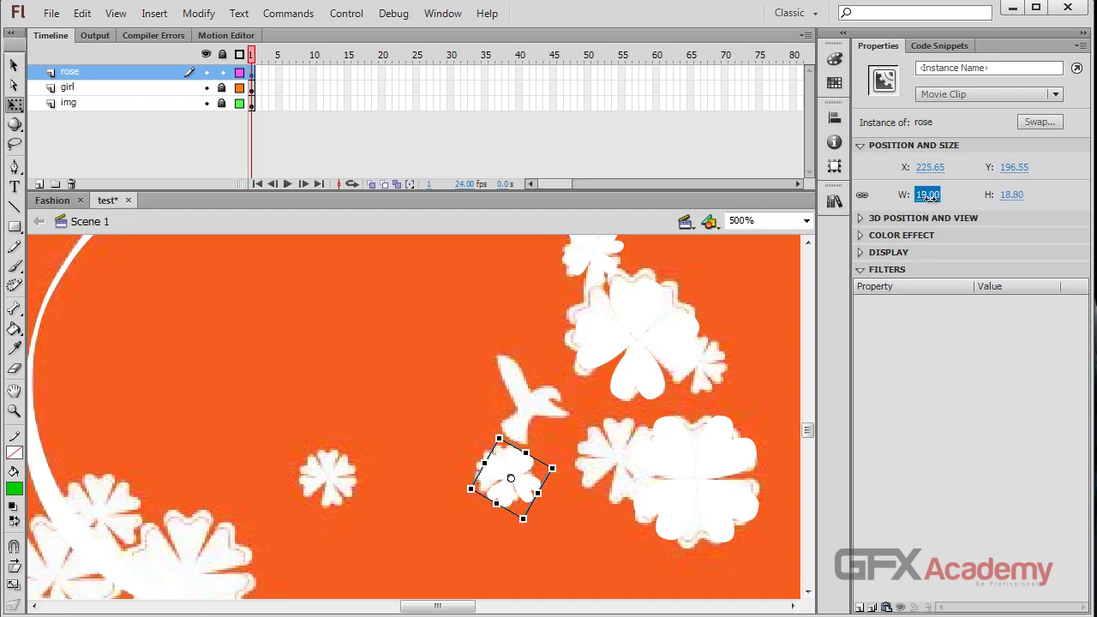
- Copy the small rose onto the flower overlapping the lower large one and set its width to 22
drag(524, 466, 614, 464)
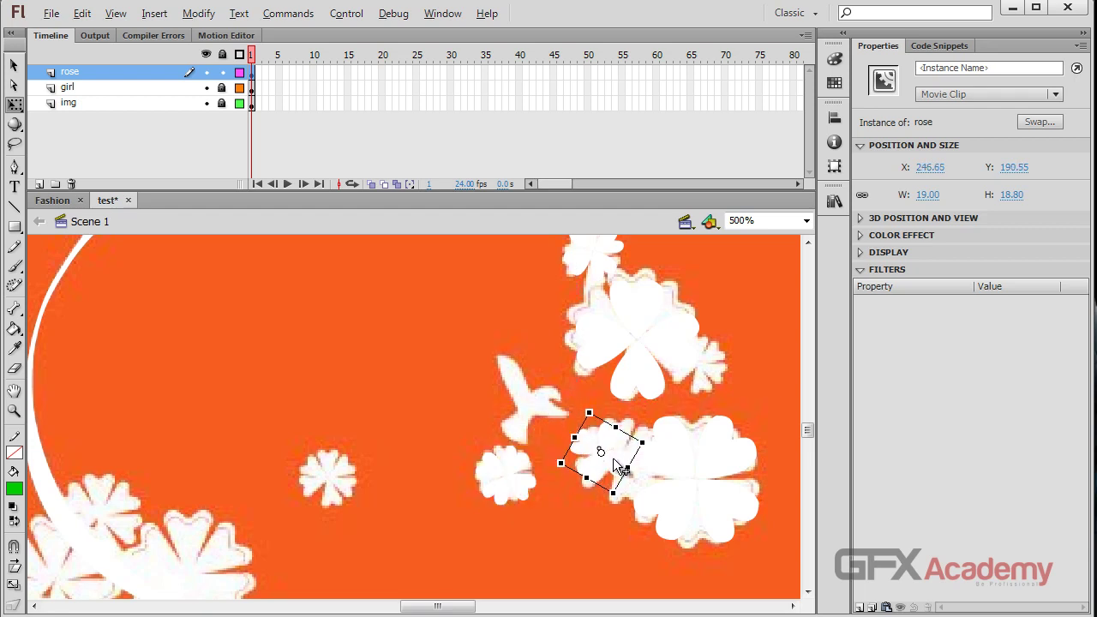
click(927, 195)
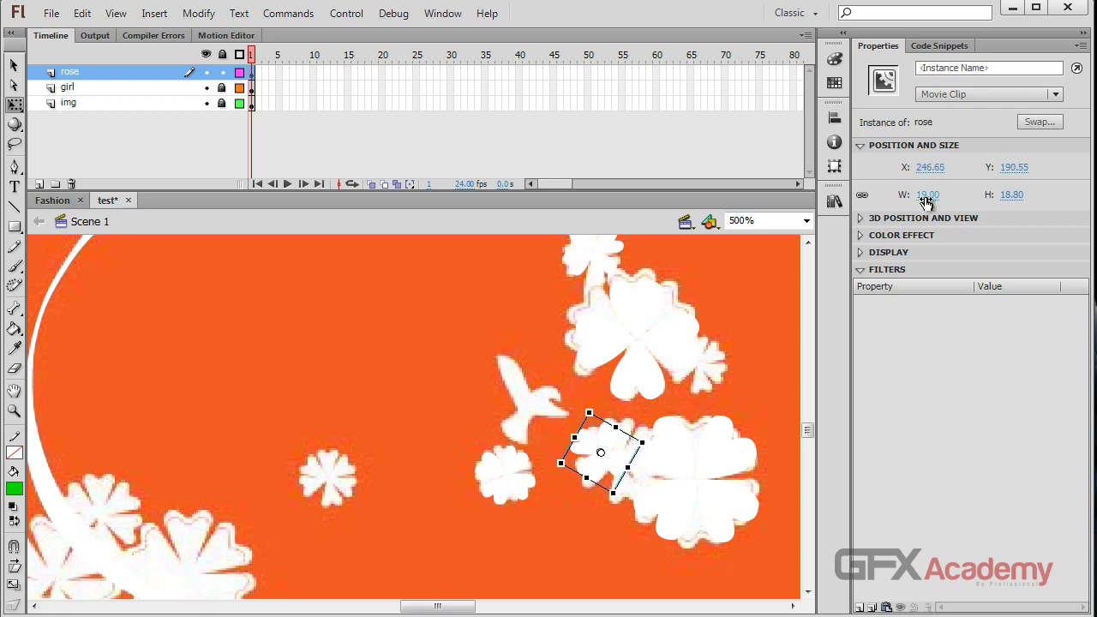
text(22)
key(Return)
- Copy the rose onto the isolated small flower left of the bird, with width 16, at about X 183.75, Y 198.95
drag(603, 448, 336, 465)
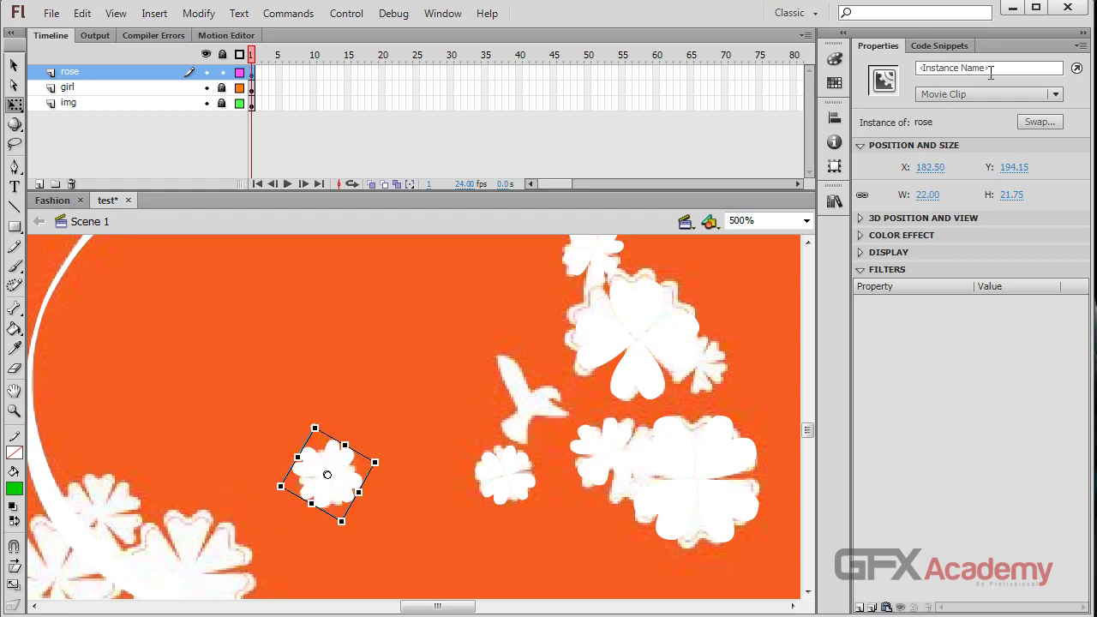
click(931, 196)
text(16)
key(Return)
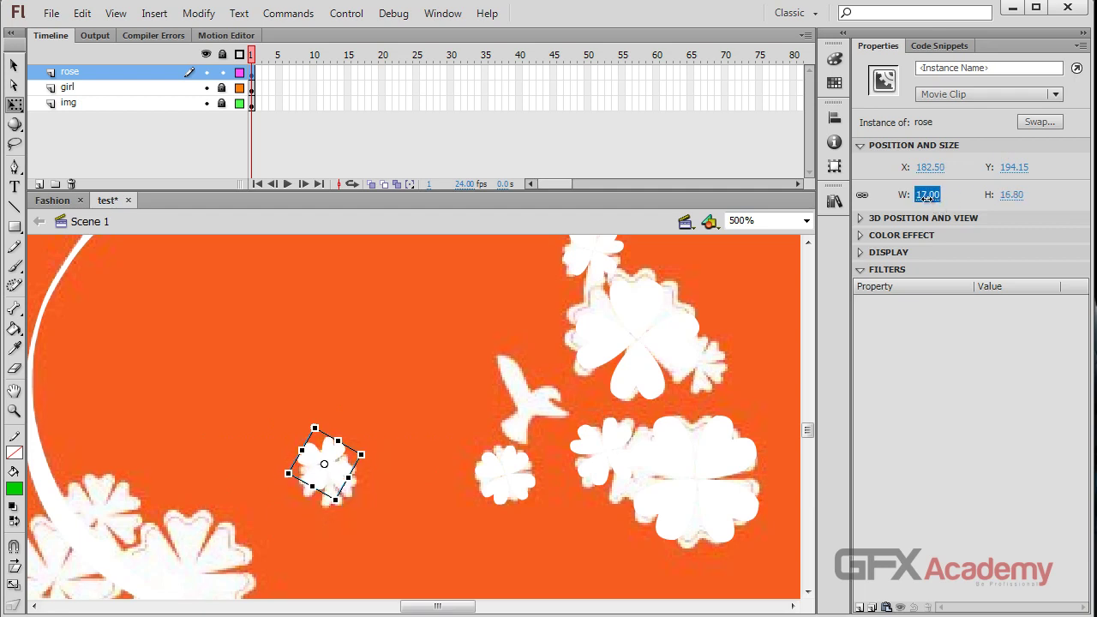
drag(339, 463, 344, 482)
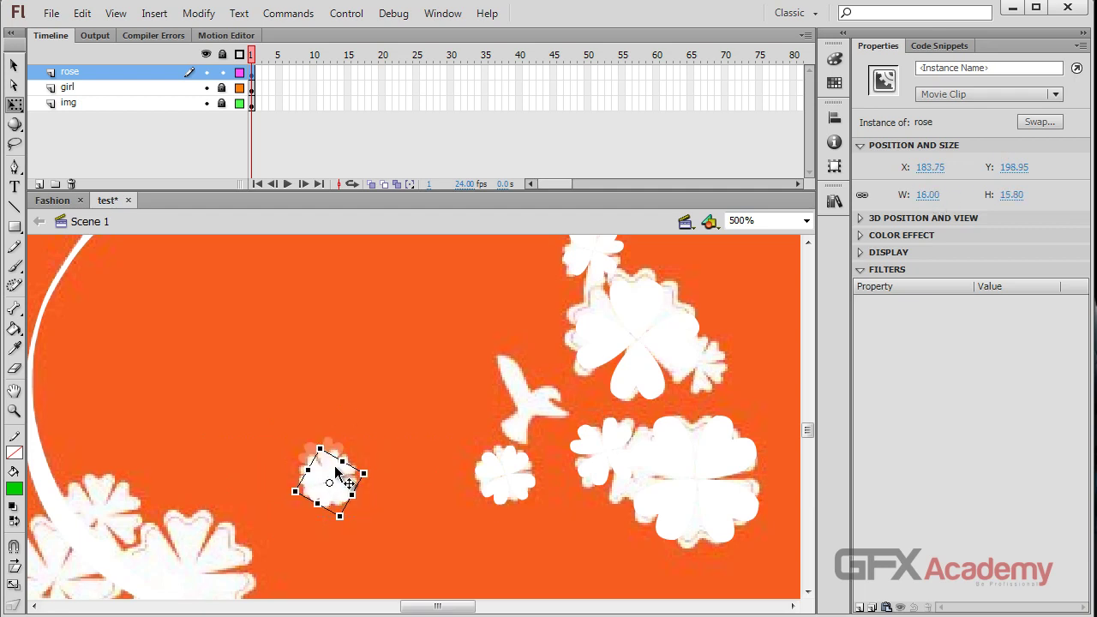
- Copy the small rose onto the big flower at the artwork's lower edge, set its width to 42 and rotate it about 30 degrees counterclockwise
drag(207, 497, 485, 358)
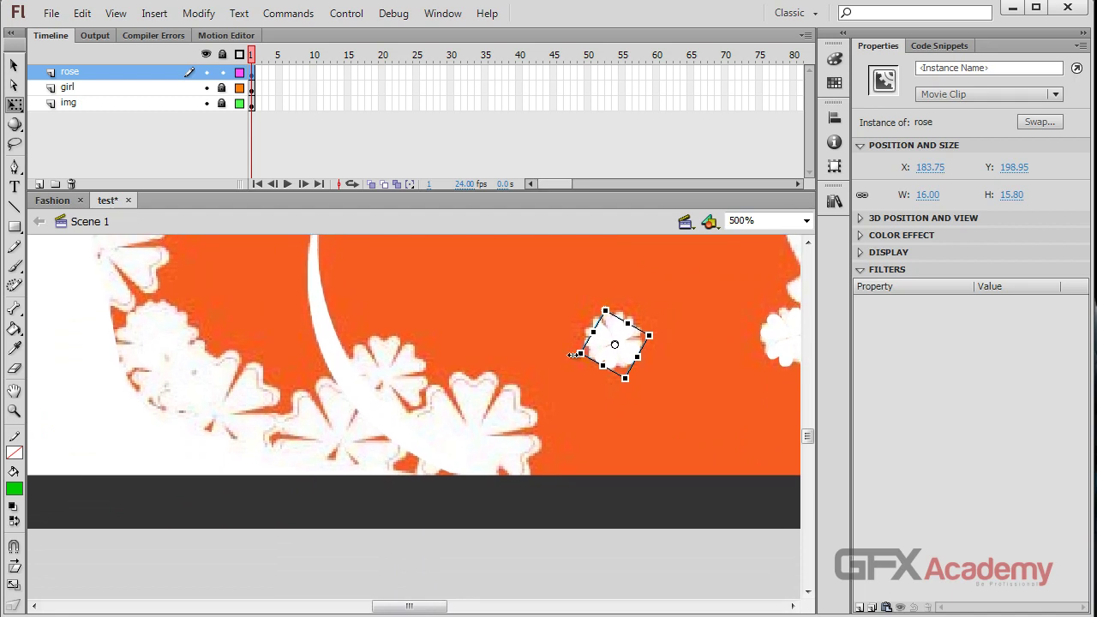
drag(610, 355, 482, 394)
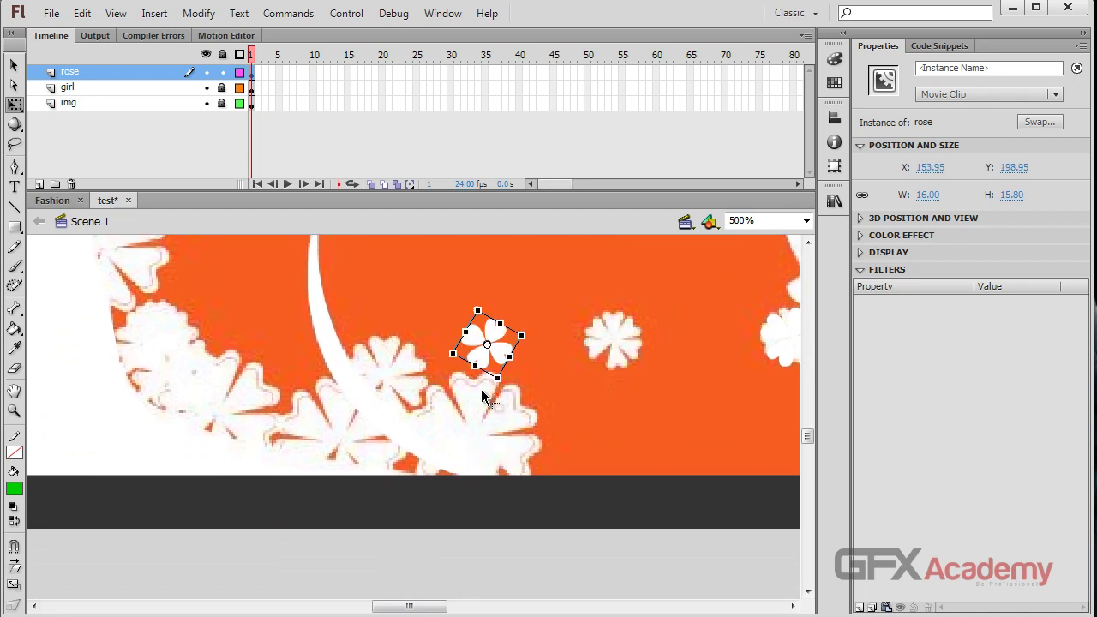
key(ctrl+z)
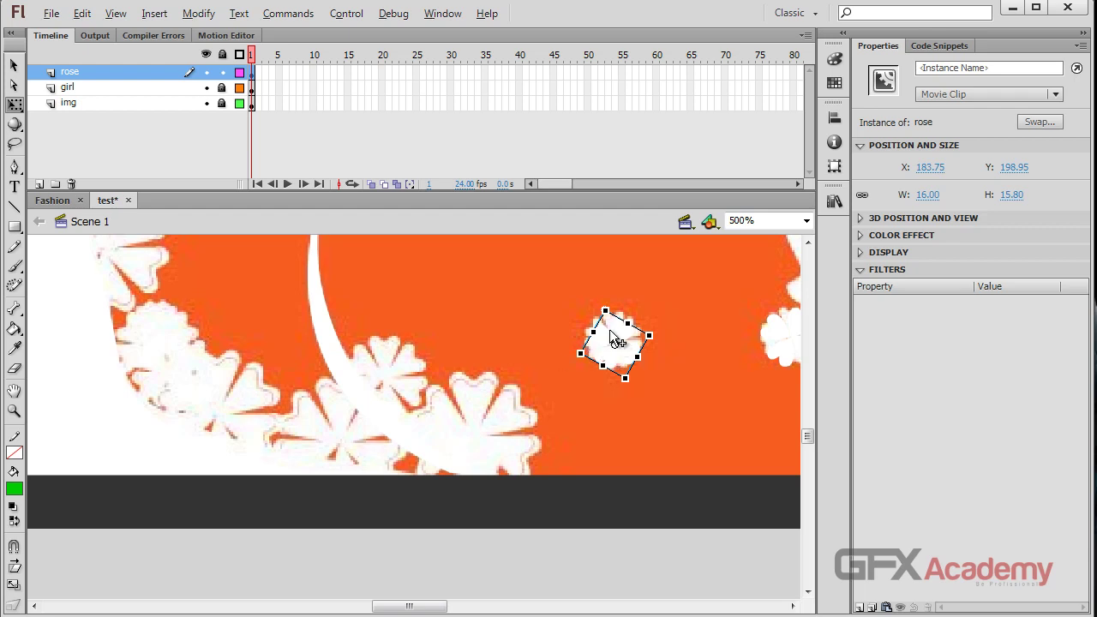
drag(615, 341, 466, 439)
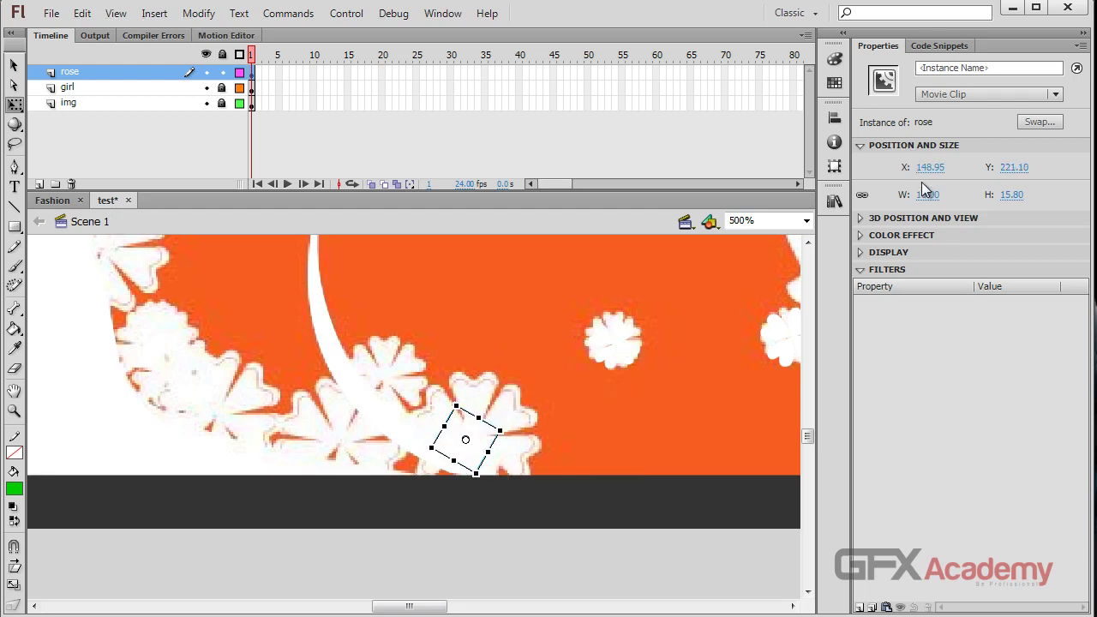
drag(926, 199, 948, 199)
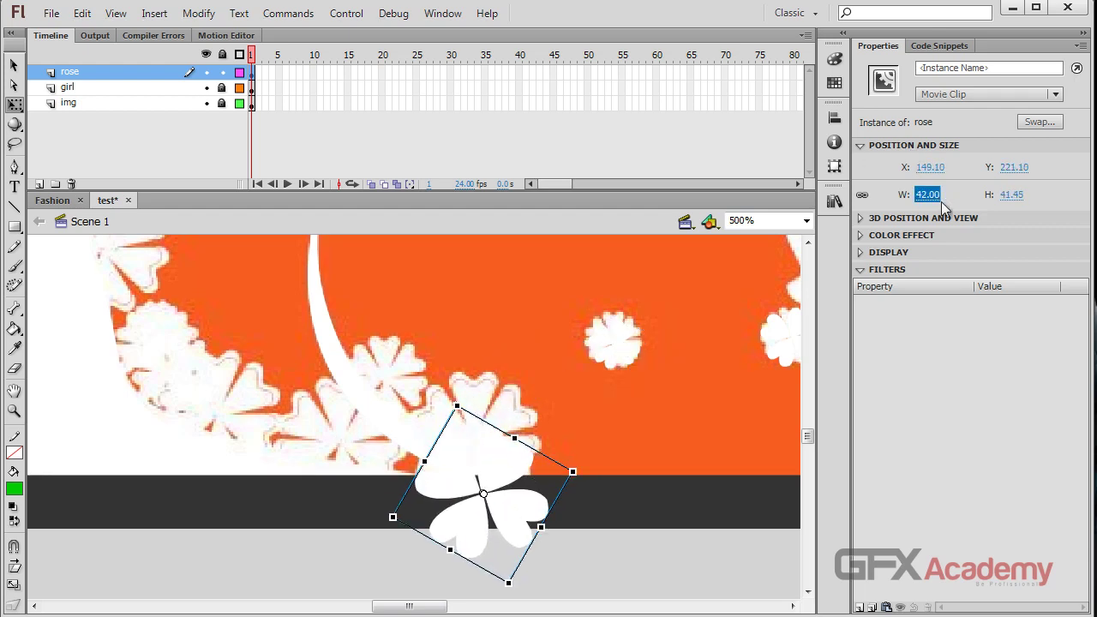
drag(534, 448, 533, 393)
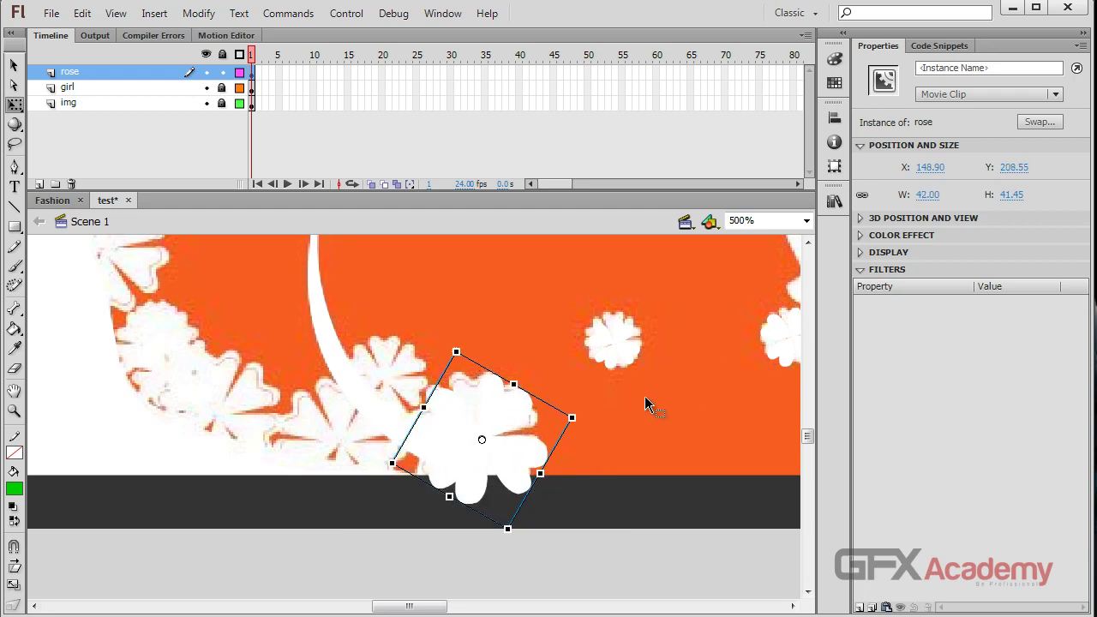
drag(594, 416, 576, 368)
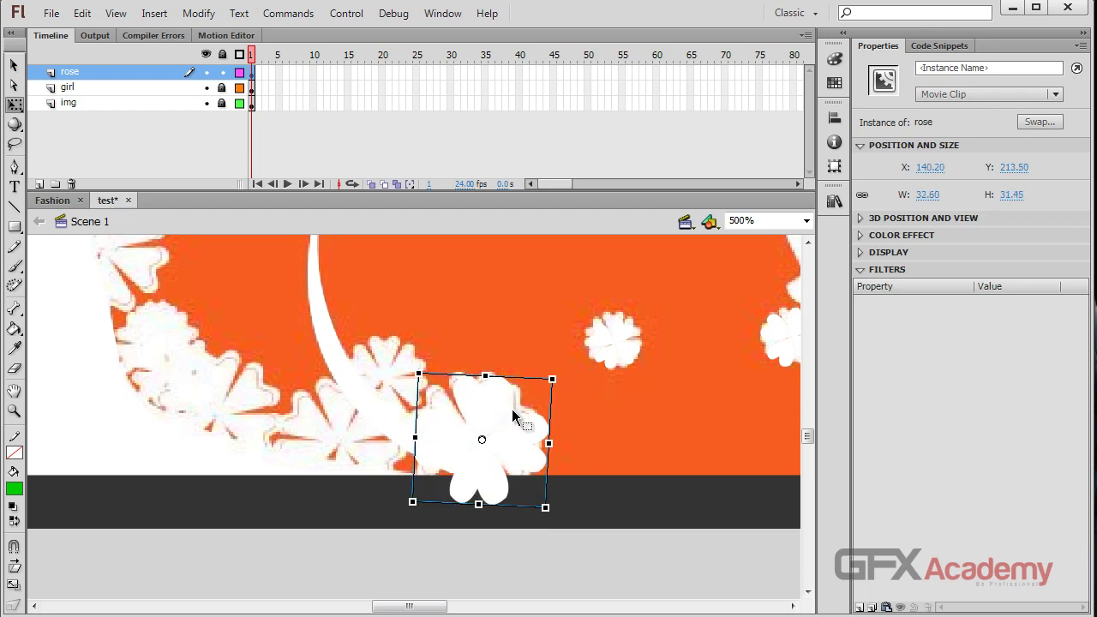
- Make a copy of the large rose for the small flower beside the curved stem's base and set its width to 20
drag(504, 401, 357, 286)
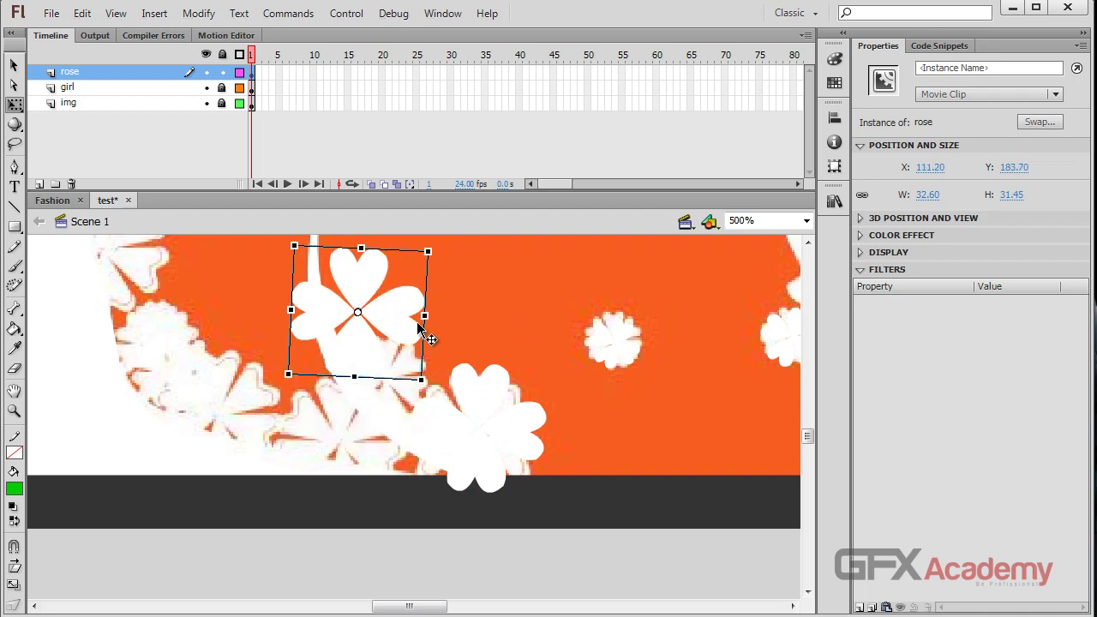
scroll(420, 326, up, 1)
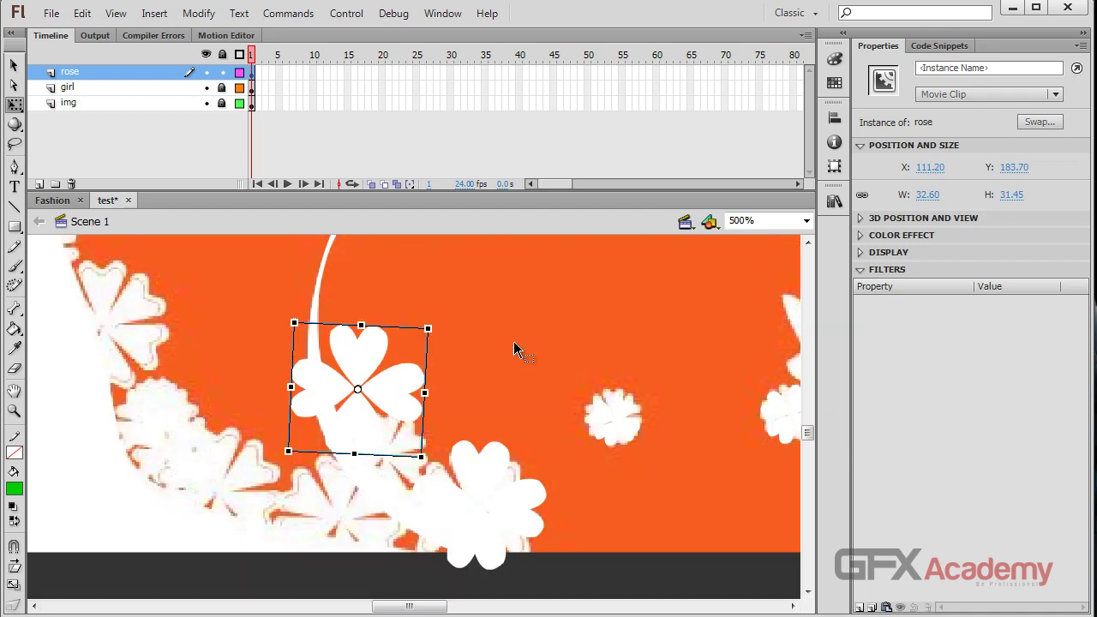
scroll(519, 338, down, 2)
scroll(462, 343, up, 2)
drag(933, 199, 919, 199)
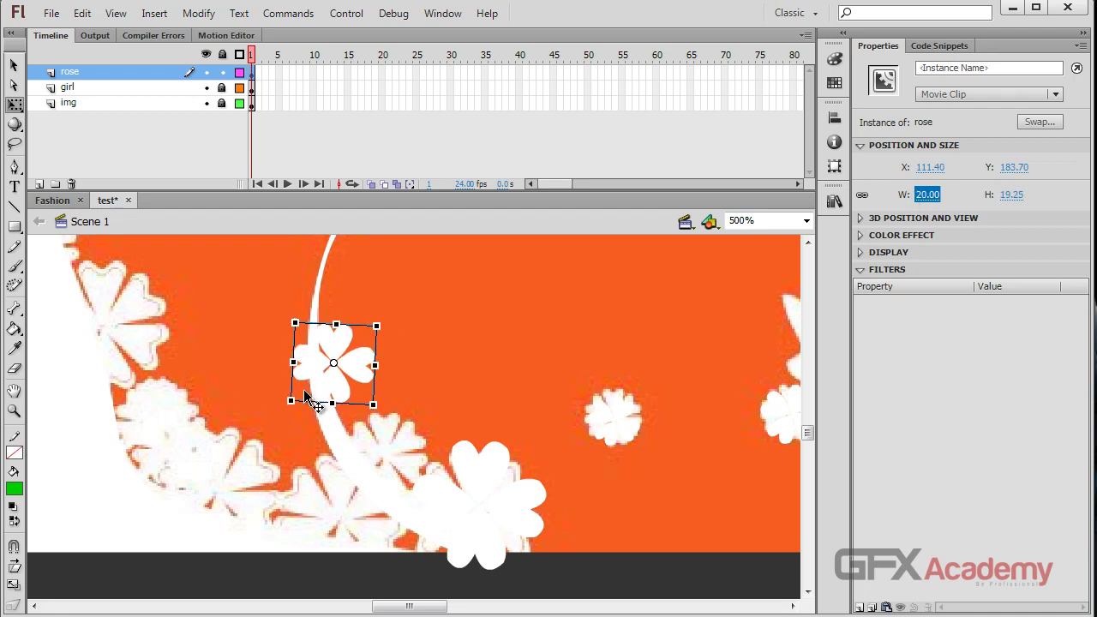
- Copy the rose onto the flower below the curved stem, near the artwork's lower edge, and set its width to 26
drag(346, 360, 343, 490)
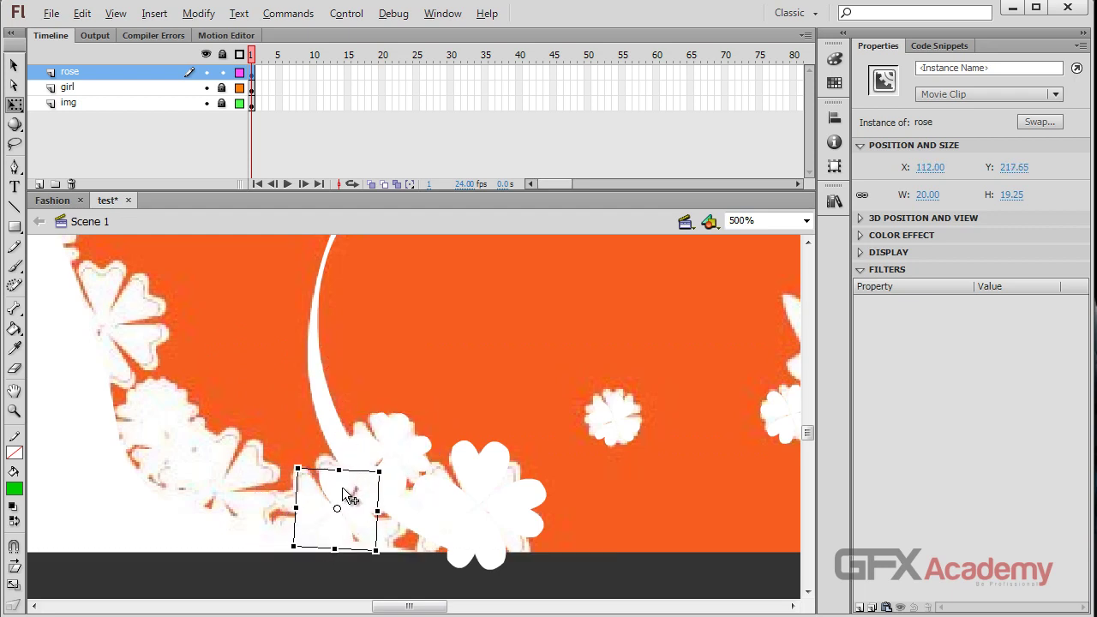
click(928, 195)
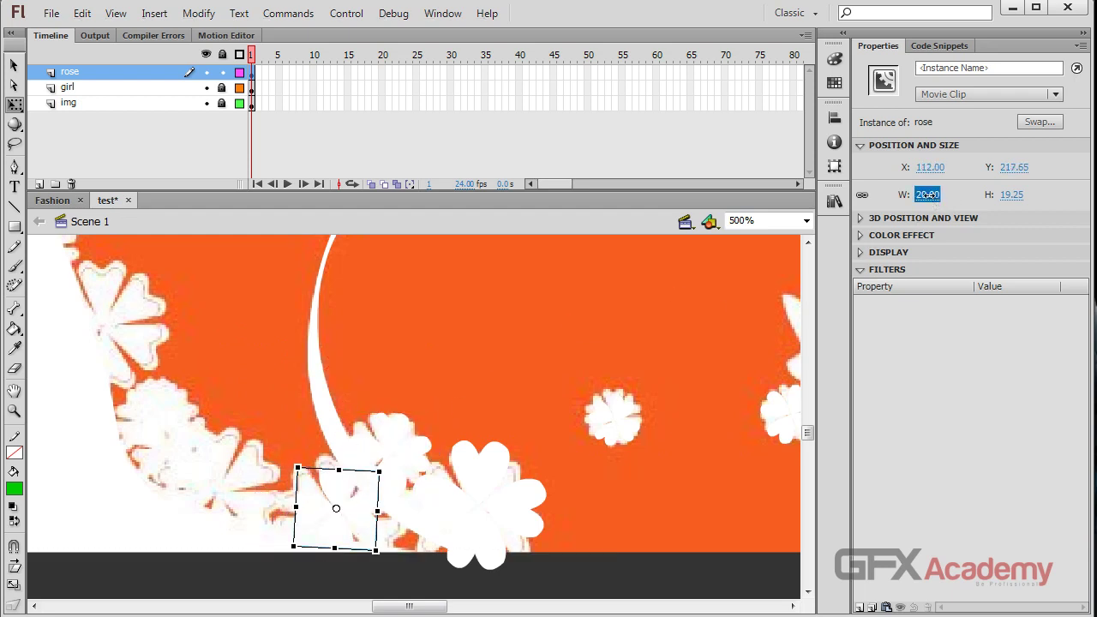
text(26)
key(Return)
- Copy the rose onto the next flower up the chain, rotate it about 20 degrees clockwise, set its width to 30 and center it
drag(352, 499, 206, 477)
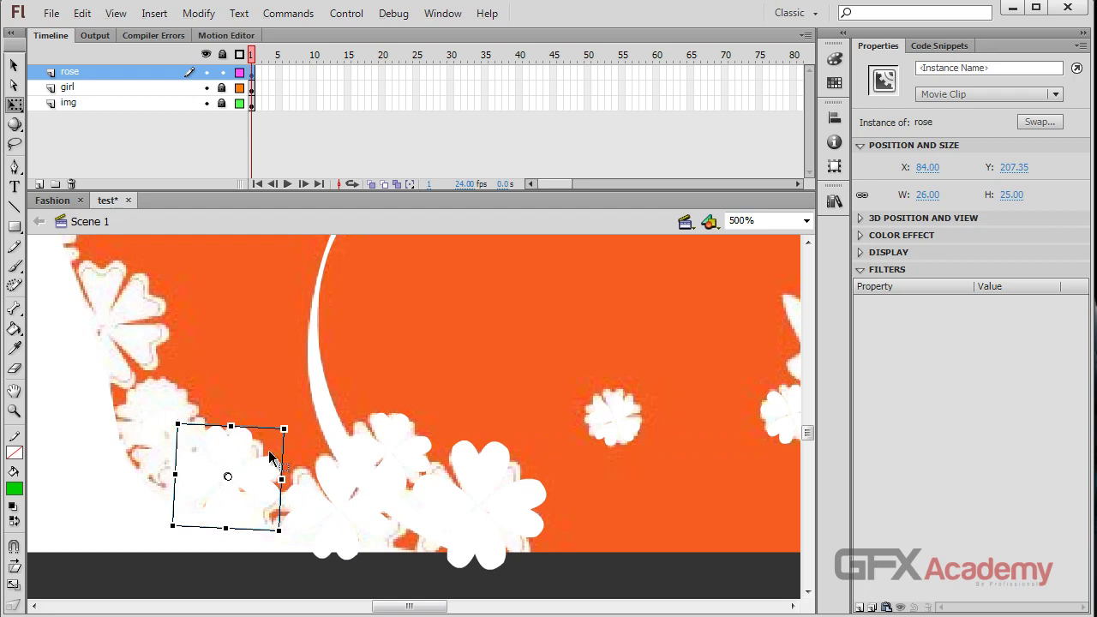
drag(297, 412, 300, 452)
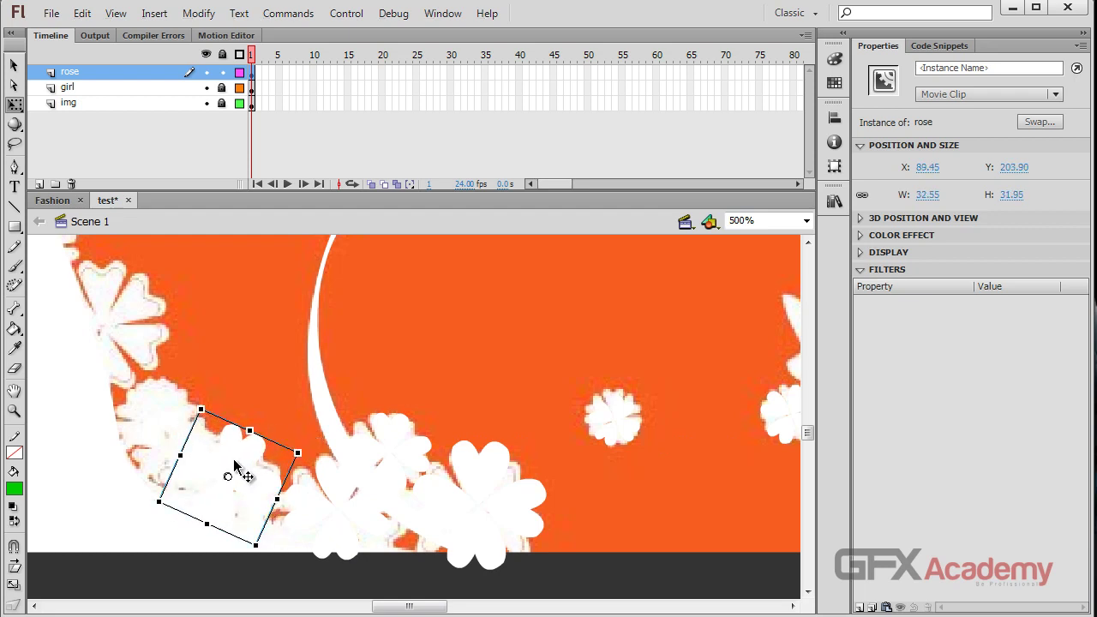
click(921, 195)
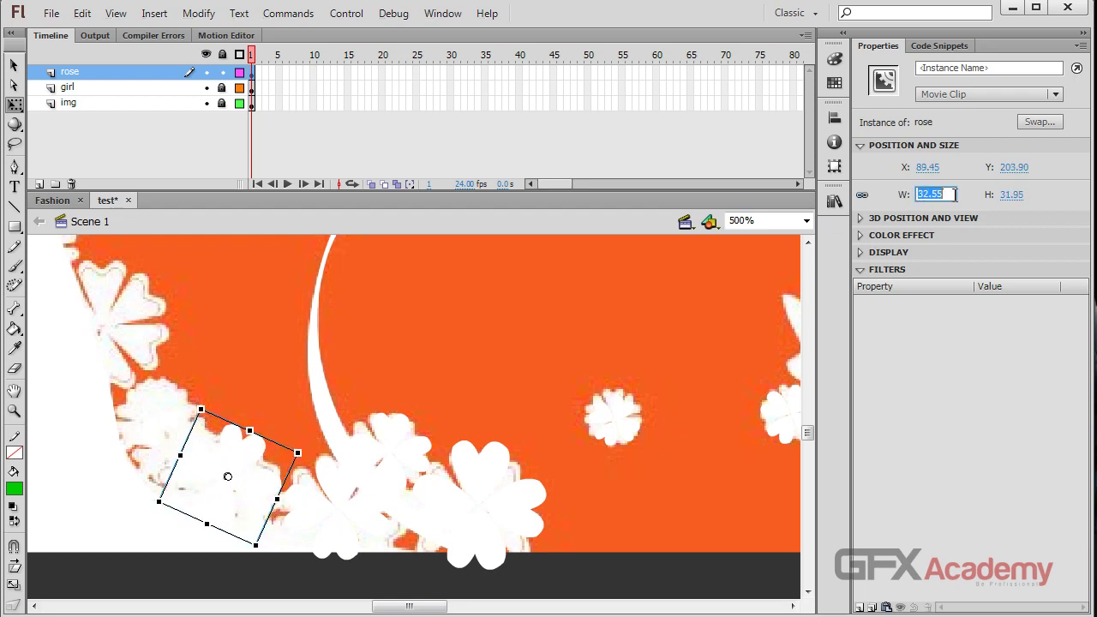
key(Return)
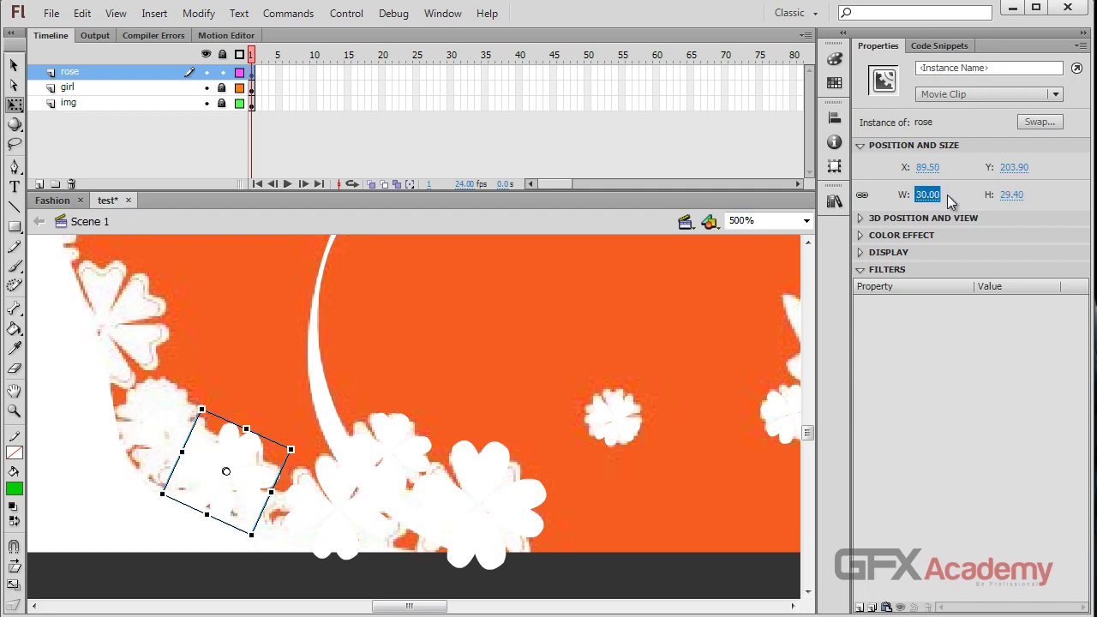
drag(239, 457, 250, 459)
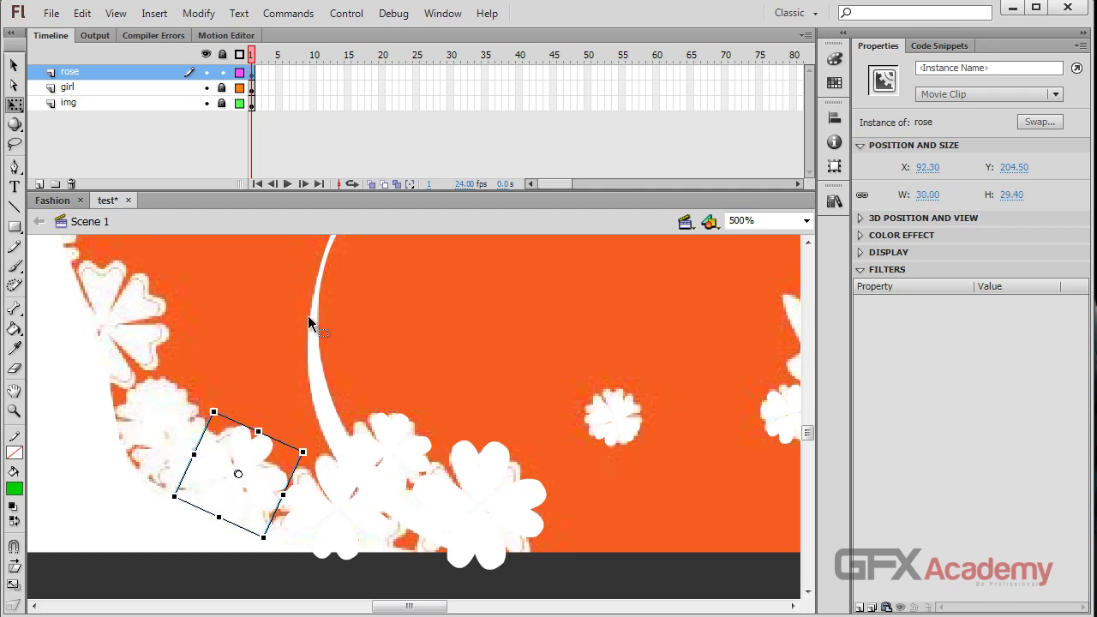
- Copy the rose onto the next small flower with width 23 and onto the large one above with width 37, rotated about 30 degrees counterclockwise
drag(261, 458, 180, 399)
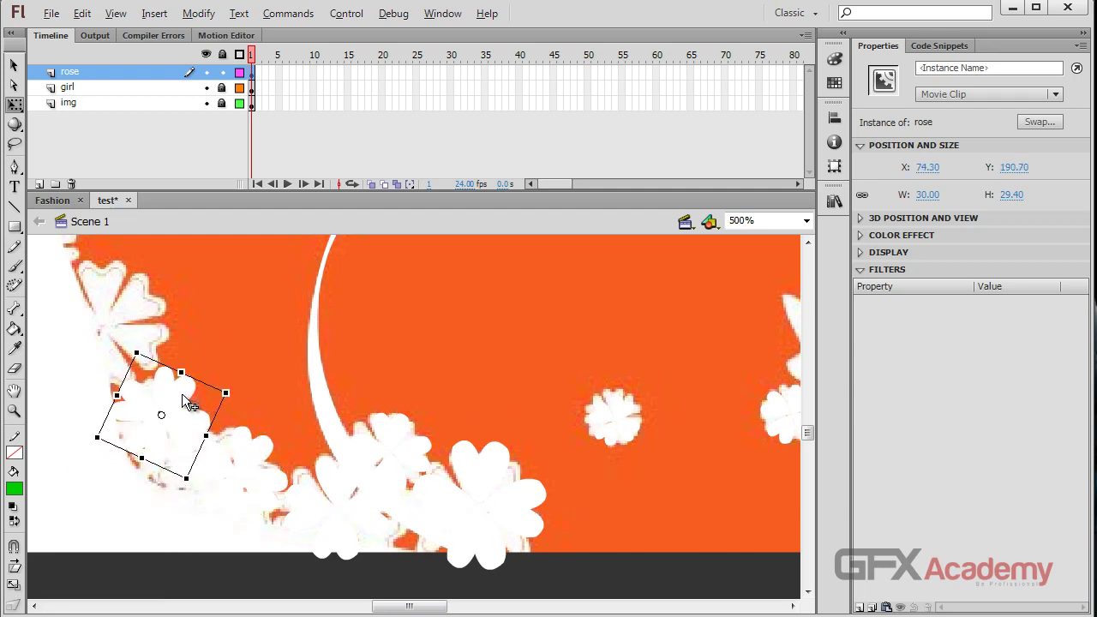
drag(928, 195, 926, 196)
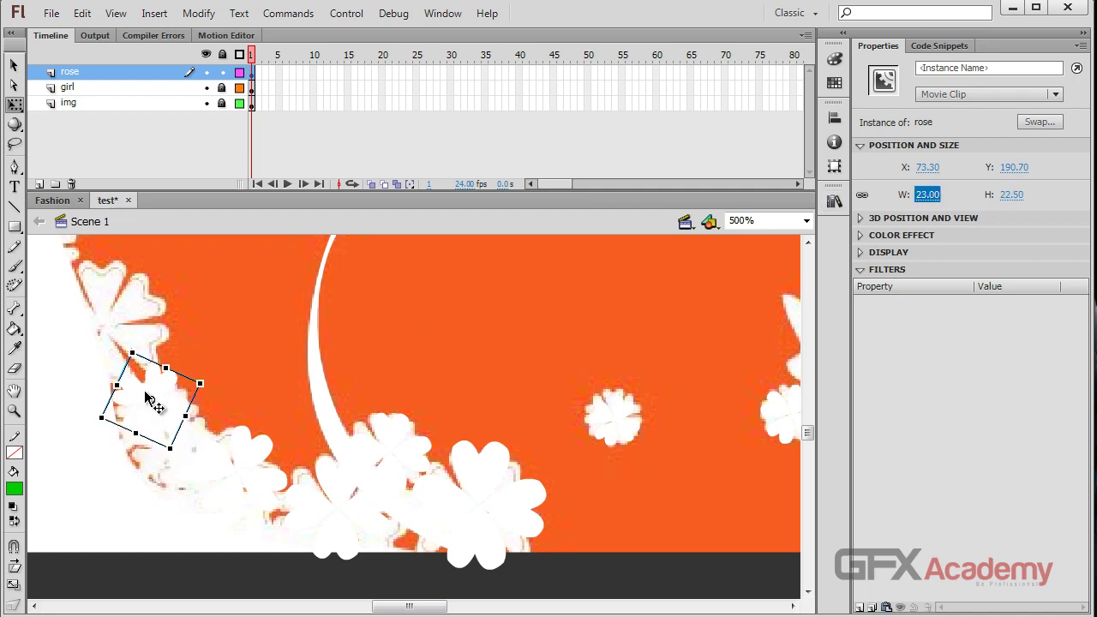
drag(164, 389, 117, 305)
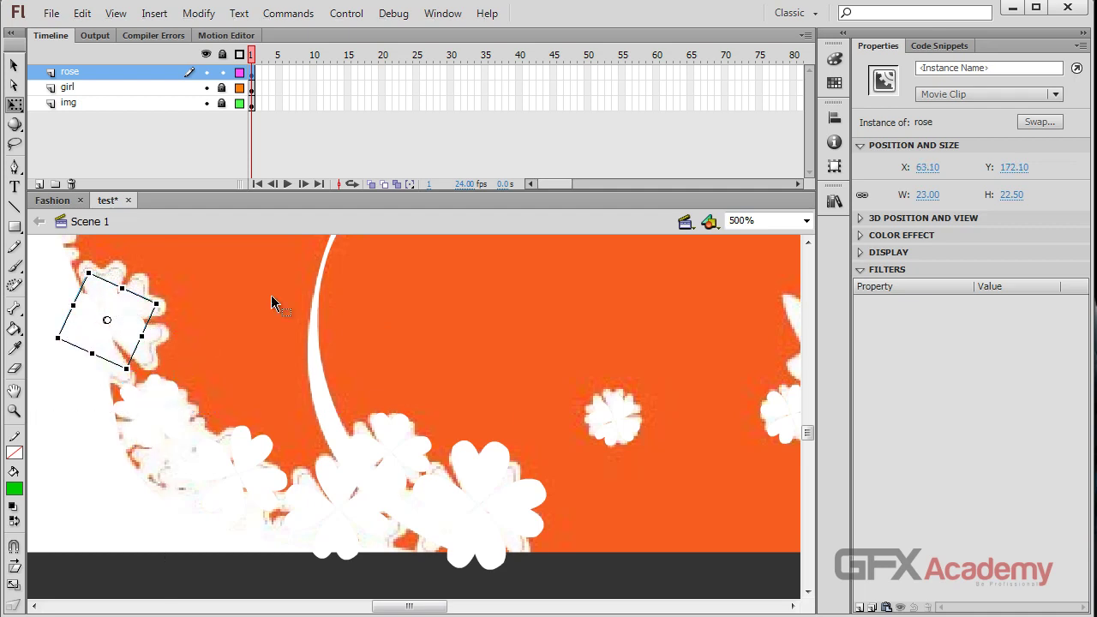
drag(936, 200, 950, 200)
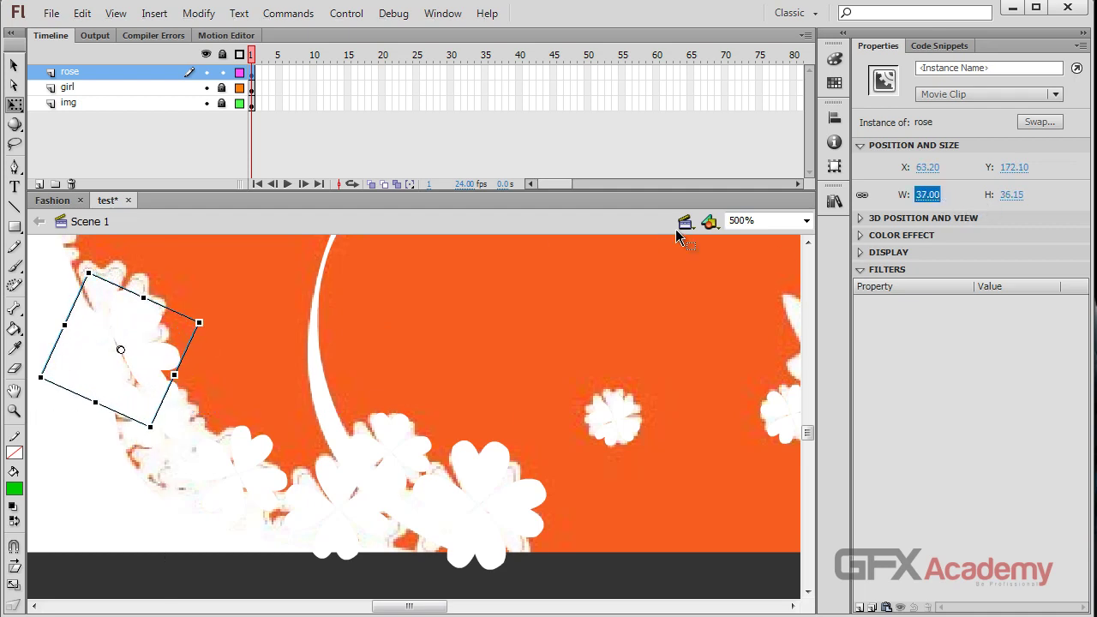
drag(152, 318, 142, 296)
drag(210, 292, 192, 248)
- Place a rose copy about 15 wide on the small shoulder flower and another, rotated slightly clockwise, on the small flower at the neck
drag(129, 302, 273, 384)
drag(935, 200, 382, 351)
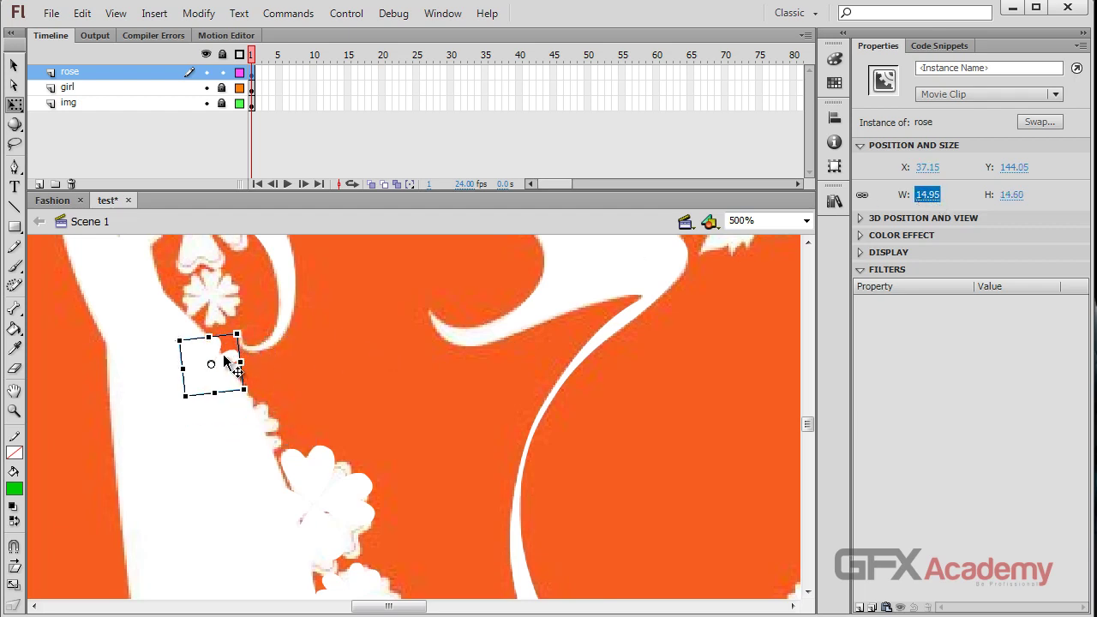
drag(225, 360, 227, 291)
scroll(257, 334, up, 3)
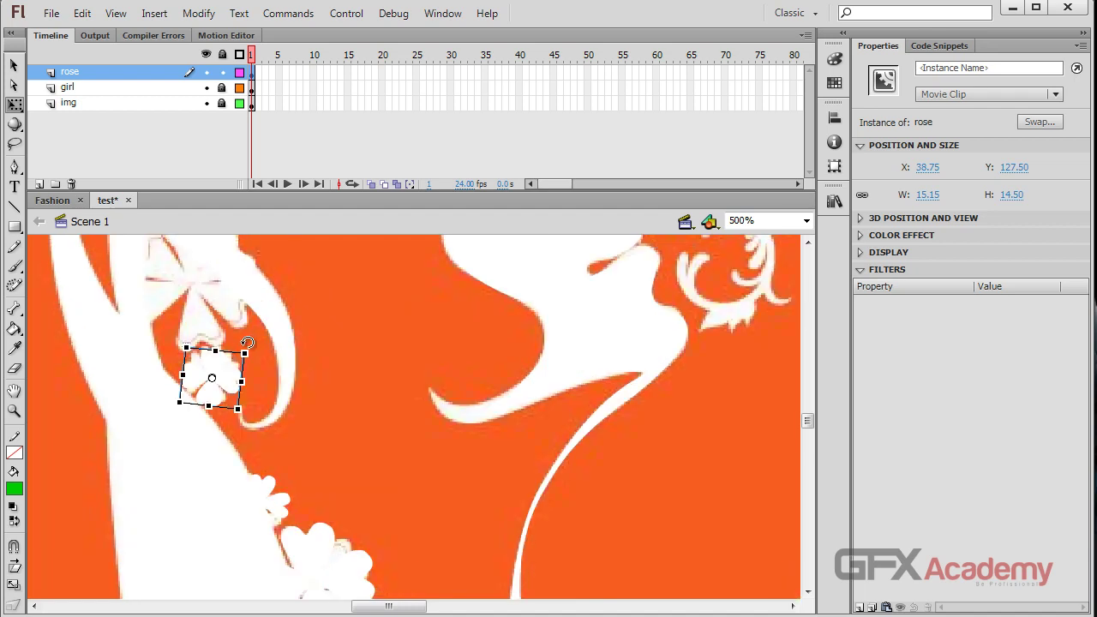
- Copy the rose onto the large flower below the hair, rotate it about 20 degrees counterclockwise, set its width to 35 and align it
scroll(246, 342, up, 3)
drag(235, 458, 220, 360)
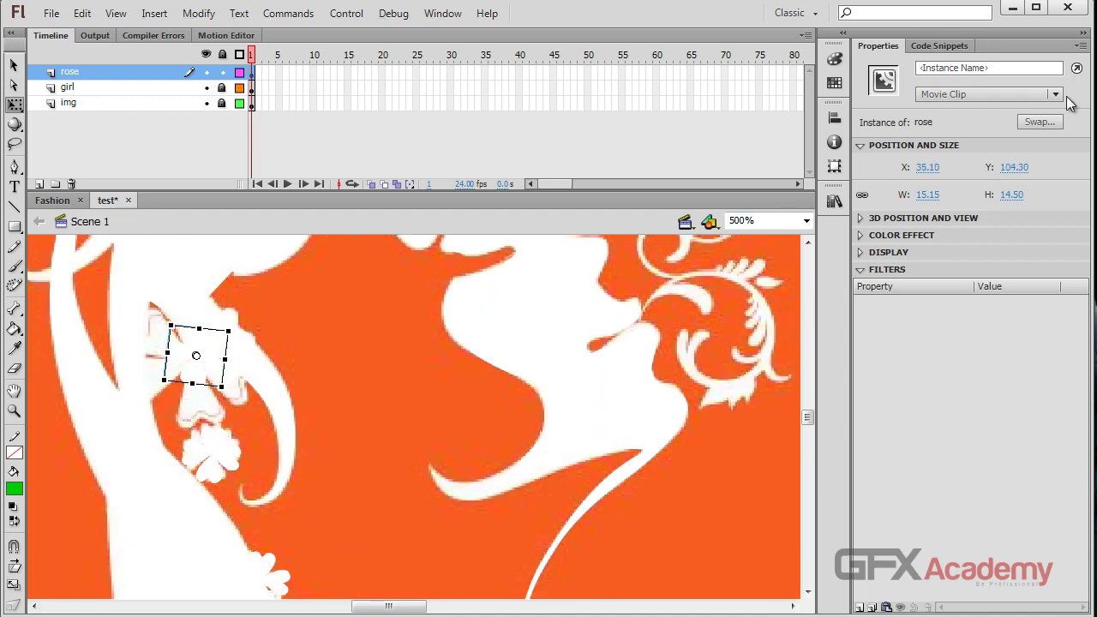
drag(931, 200, 944, 200)
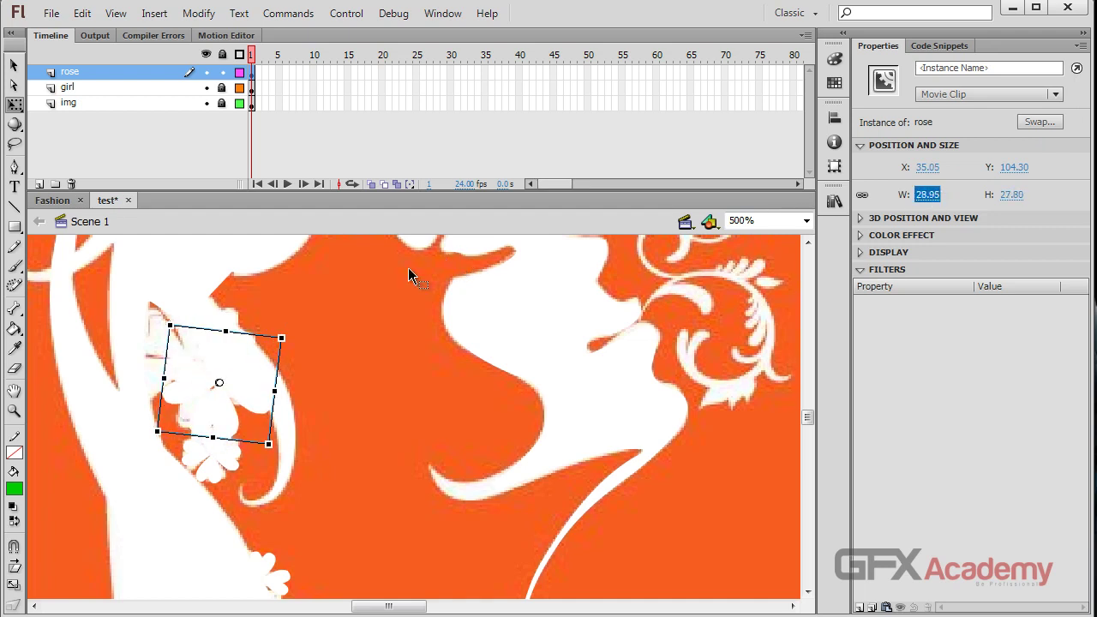
drag(248, 377, 222, 361)
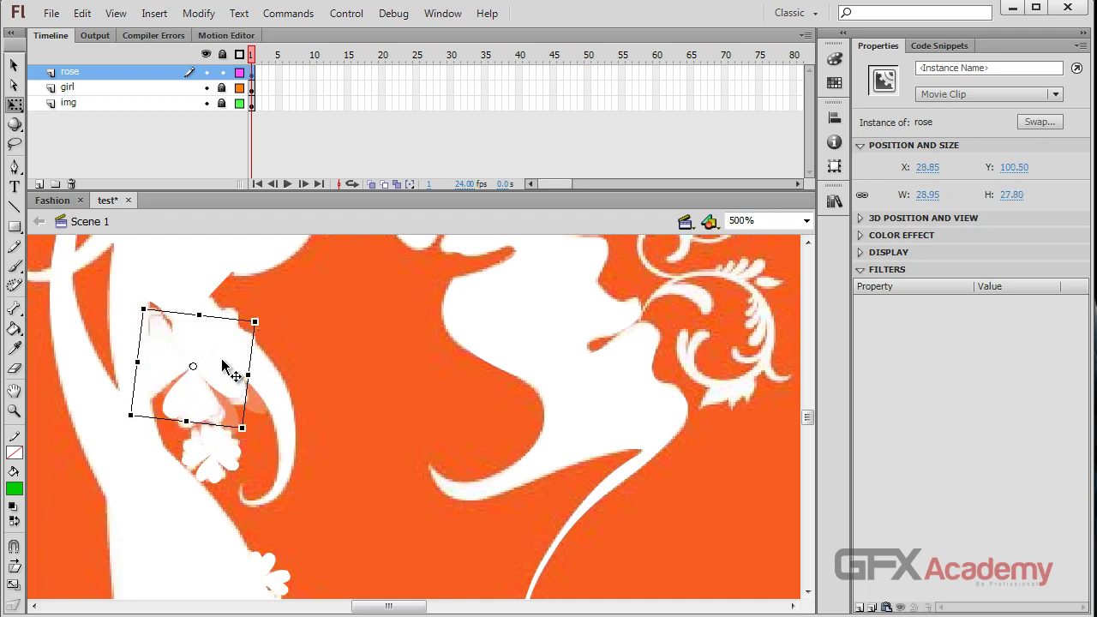
drag(269, 312, 257, 285)
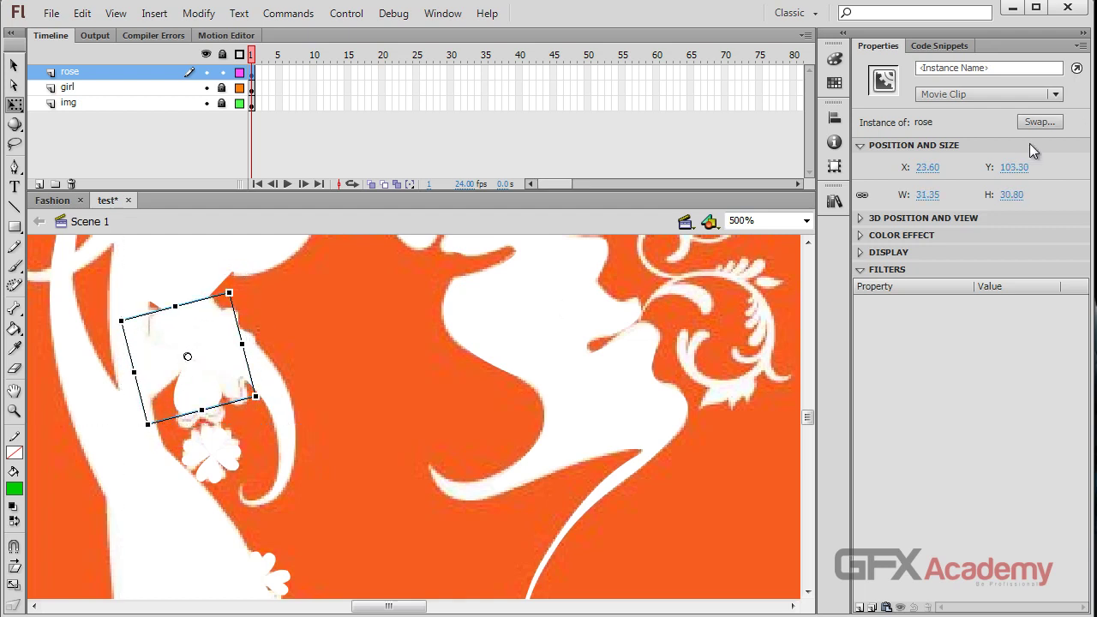
click(928, 196)
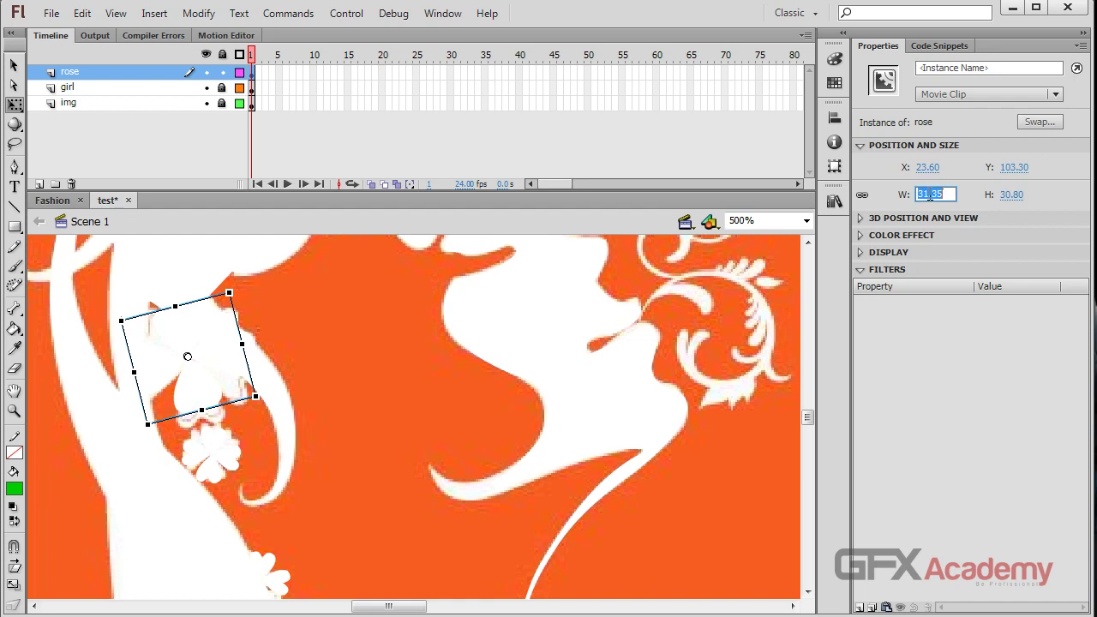
key(Return)
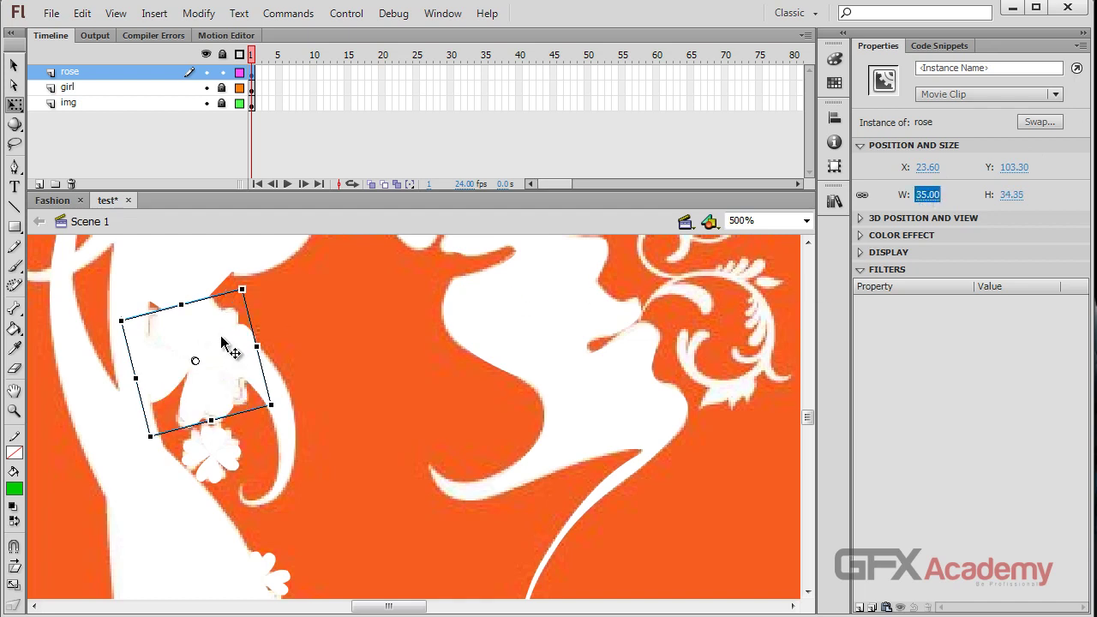
mouse_move(221, 337)
mouse_down()
mouse_move(171, 353)
mouse_move(208, 343)
mouse_up()
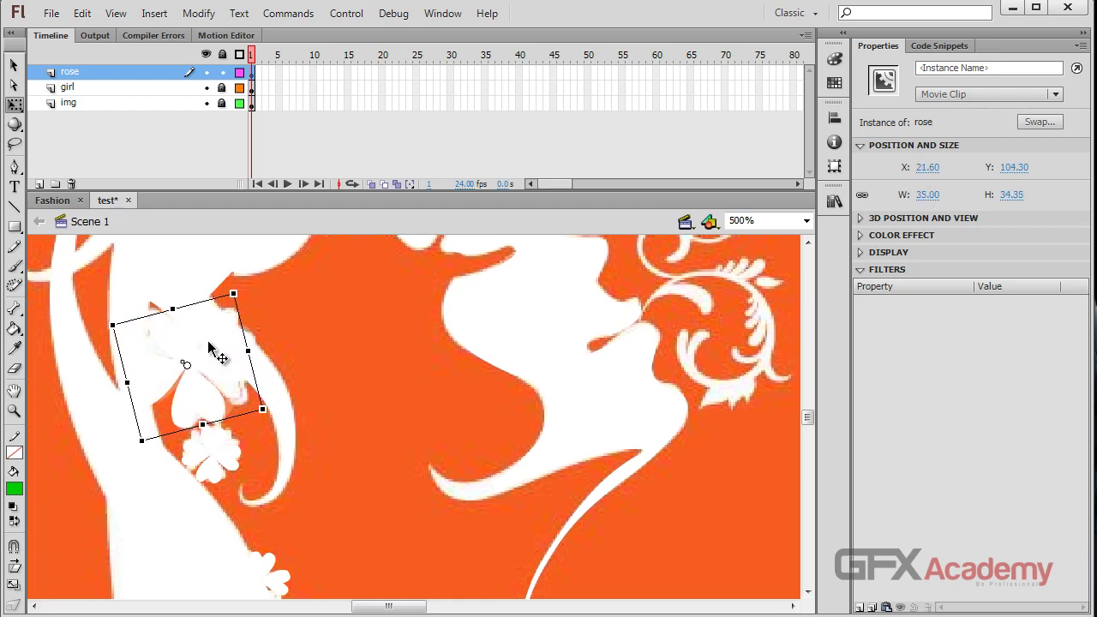
- Copy the rose onto the isolated flower right of the face, set its width to 27 and place it at about X 234.45, Y 59.25
scroll(321, 375, up, 5)
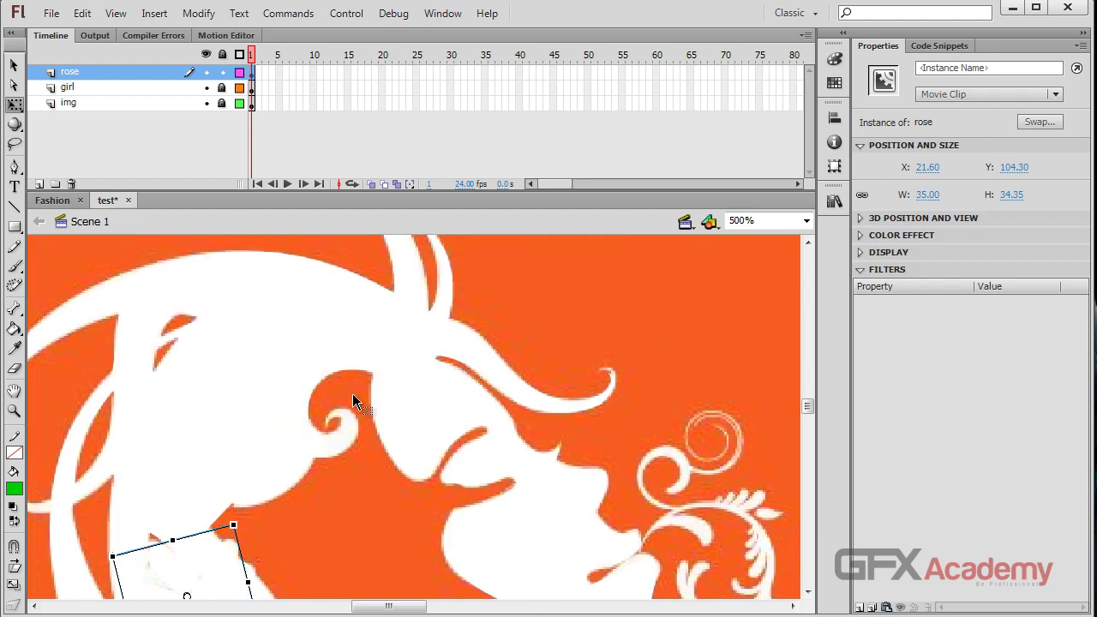
key(ctrl+minus)
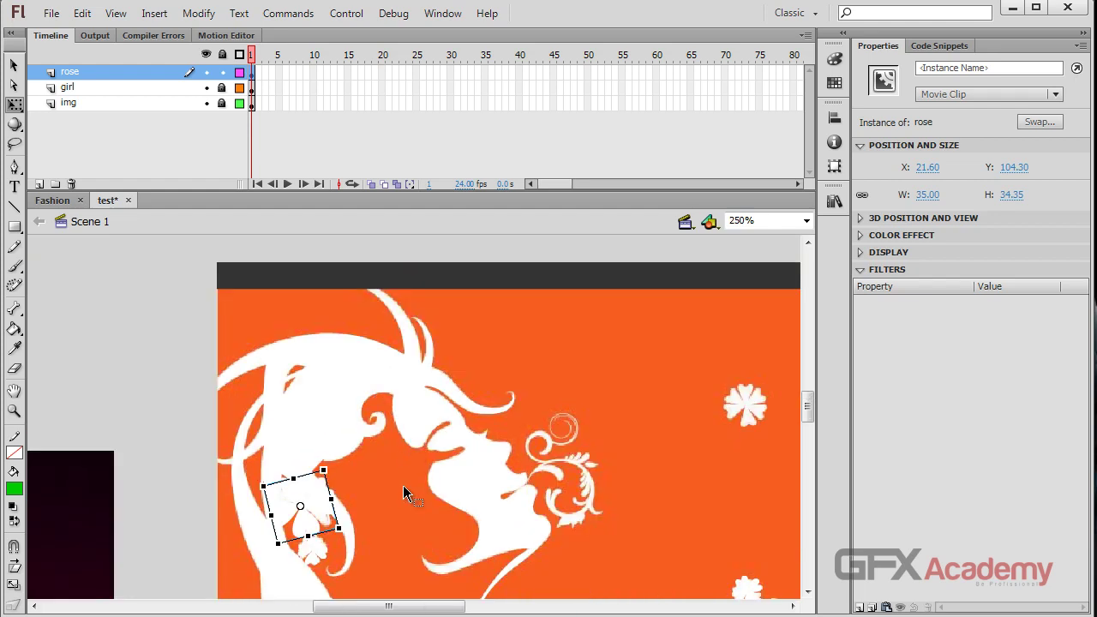
drag(311, 501, 789, 406)
mouse_move(707, 409)
mouse_down()
mouse_move(723, 409)
mouse_move(719, 432)
mouse_move(725, 411)
mouse_move(294, 509)
mouse_move(725, 424)
mouse_move(723, 403)
mouse_up()
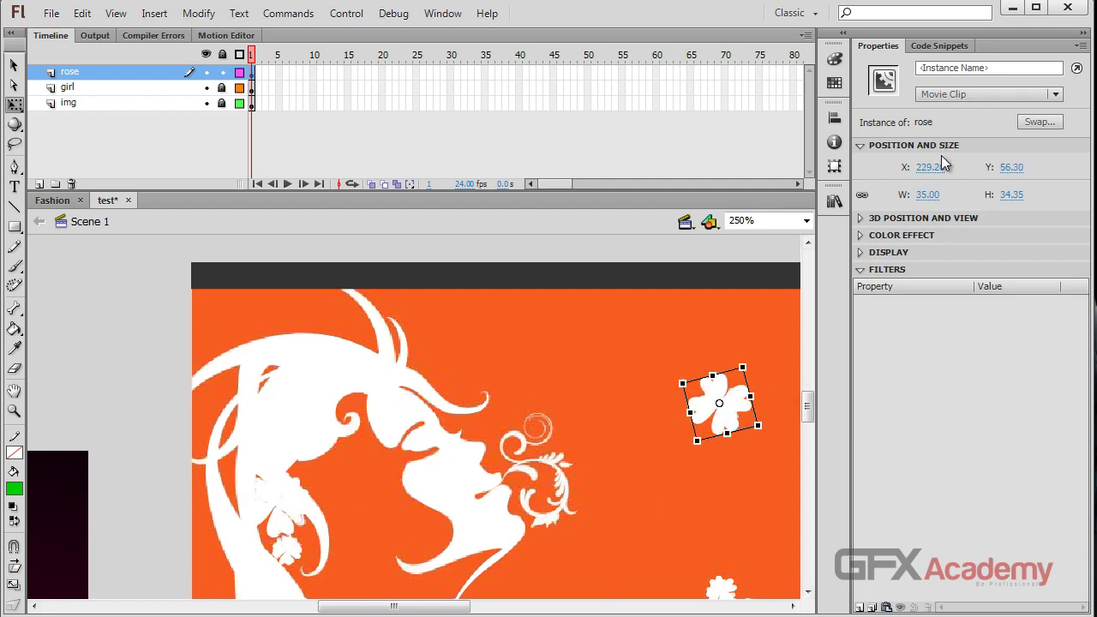
click(927, 194)
text(27)
key(Return)
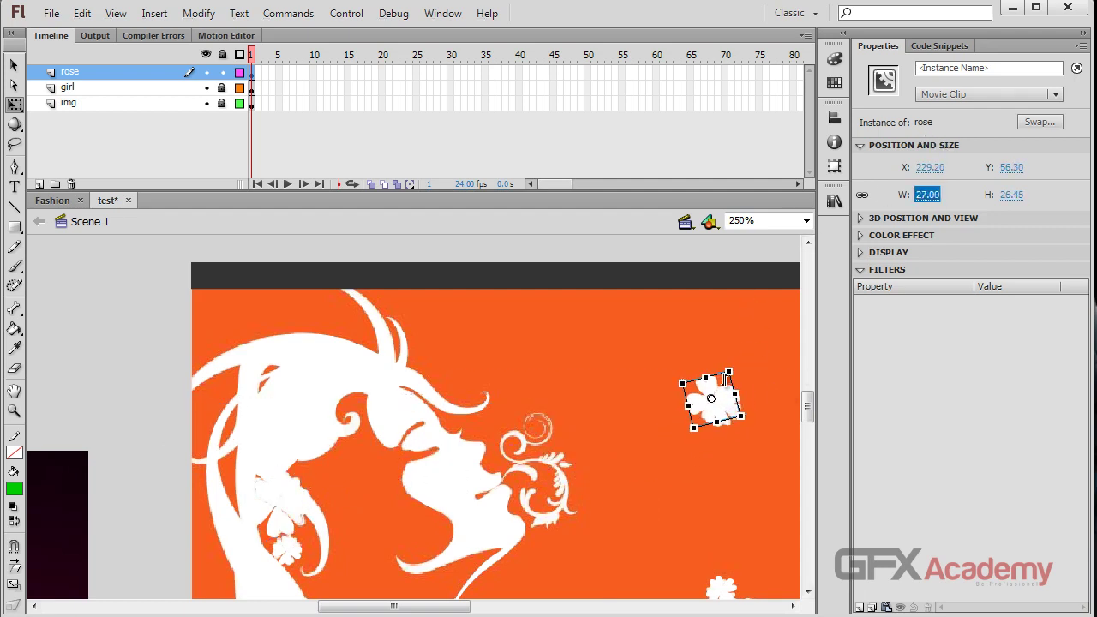
drag(722, 398, 733, 404)
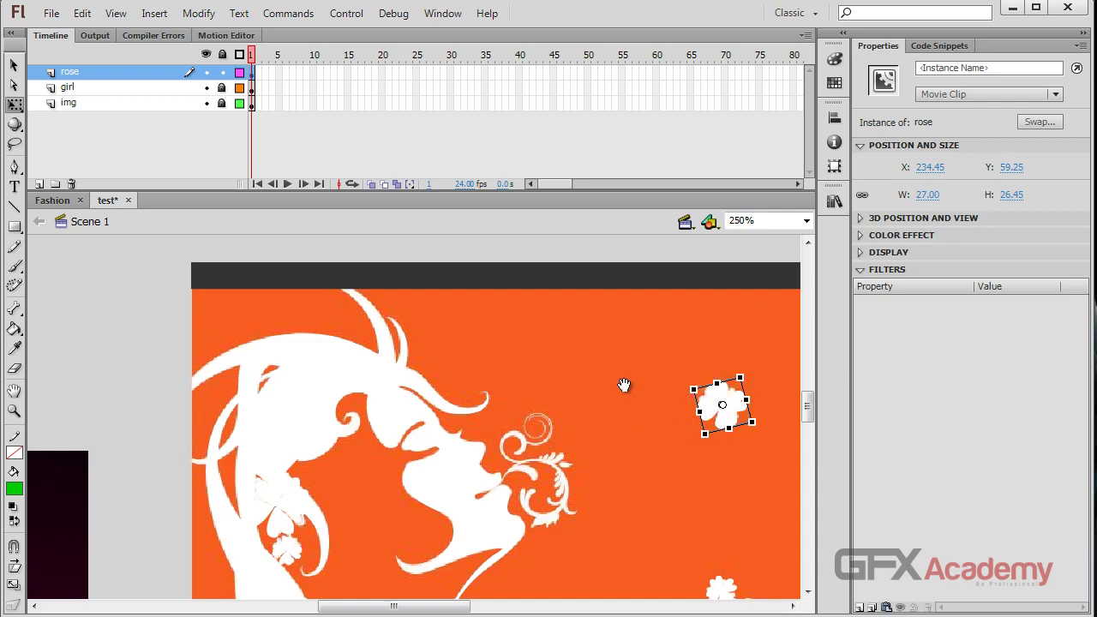
- Rotate the rose on the isolated flower slightly clockwise and position it at about X 235.10, Y 57.85, about 25 wide
drag(624, 385, 318, 352)
key(ctrl+equal)
key(ctrl+equal)
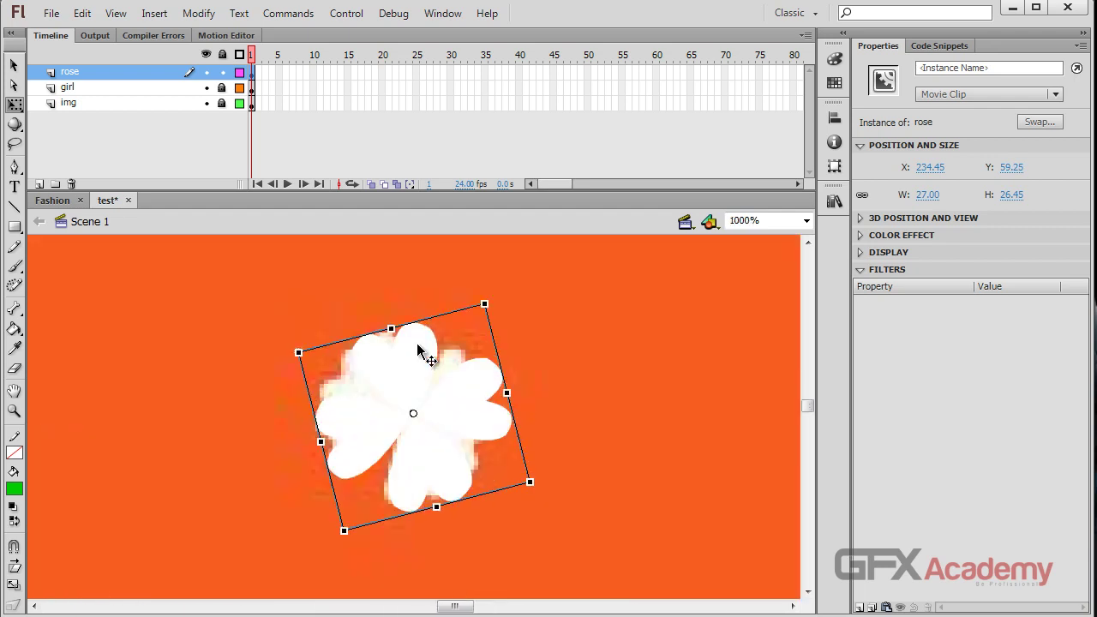
mouse_move(444, 343)
mouse_down()
mouse_move(420, 458)
mouse_move(448, 343)
mouse_up()
drag(501, 293, 520, 297)
scroll(442, 383, down, 5)
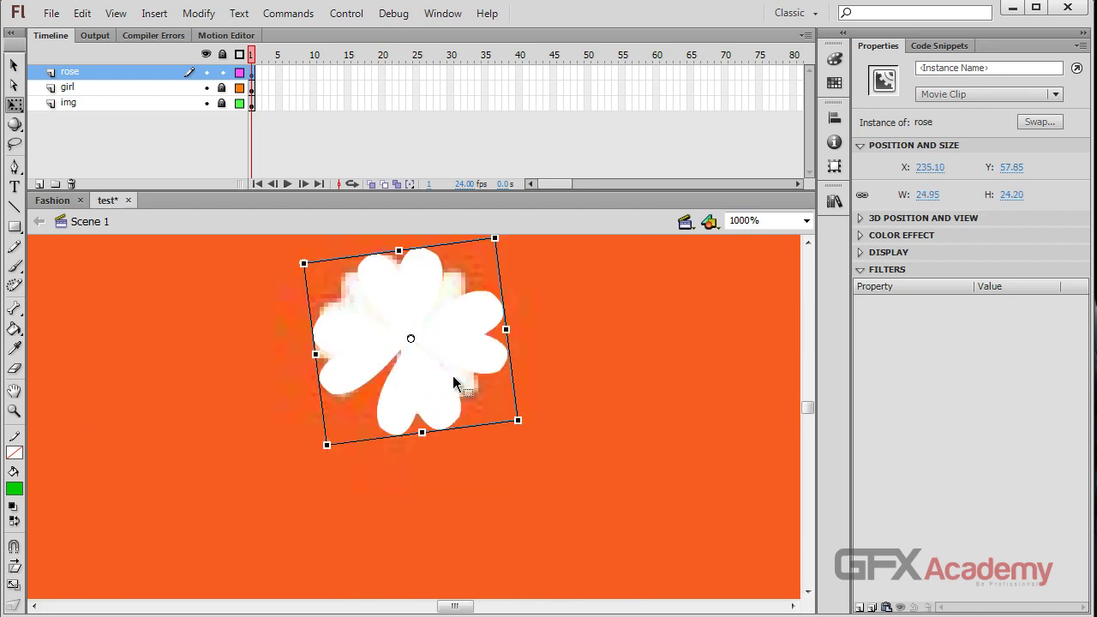
- Copy the rose from the topmost flower of the lower group onto its small side flower, width 16, at about X 264.85, Y 177.70
key(ctrl+minus)
scroll(482, 384, down, 3)
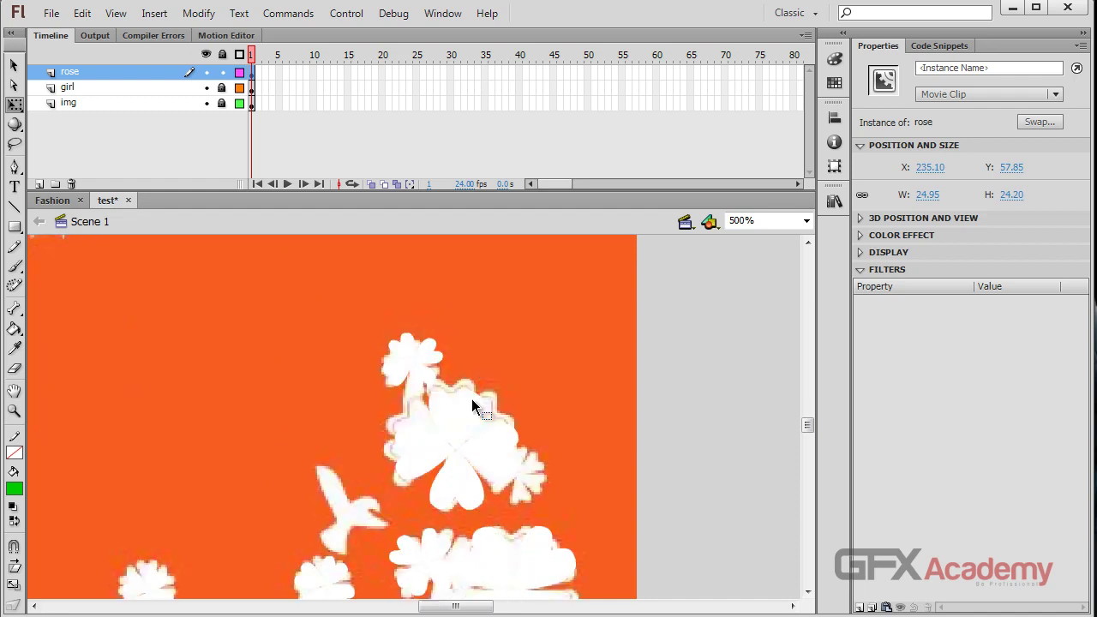
click(539, 480)
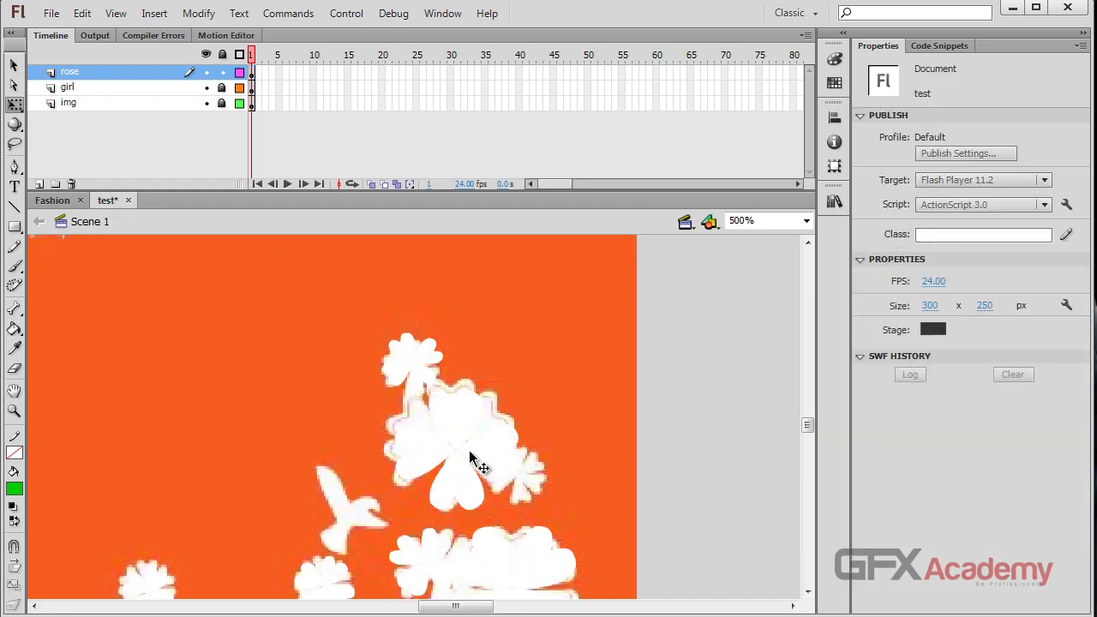
click(472, 456)
click(445, 392)
click(548, 483)
click(421, 370)
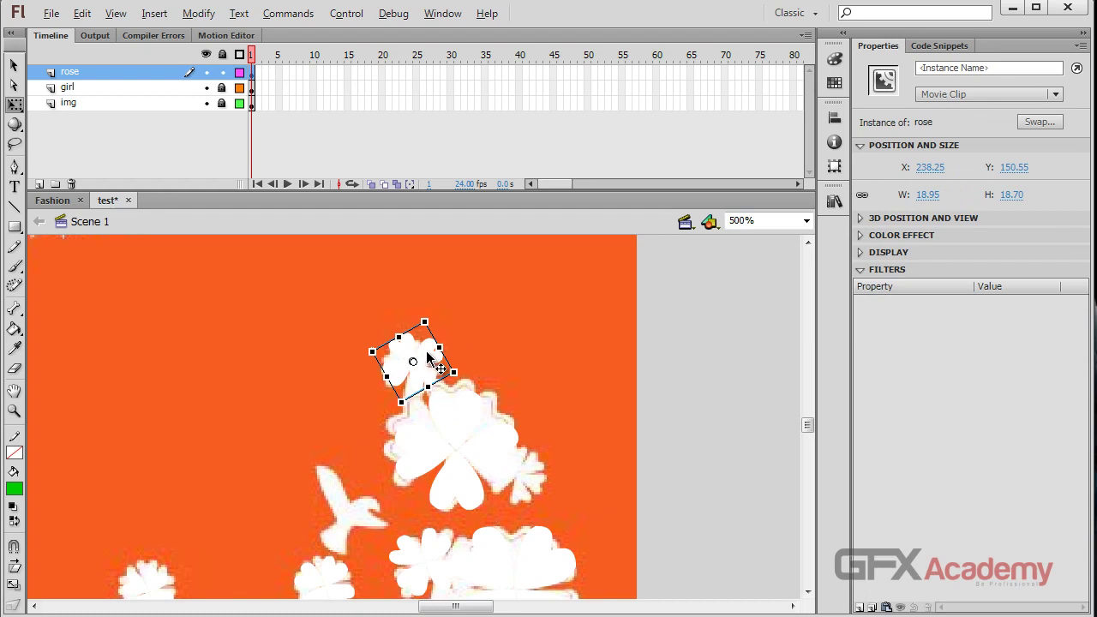
drag(427, 356, 538, 464)
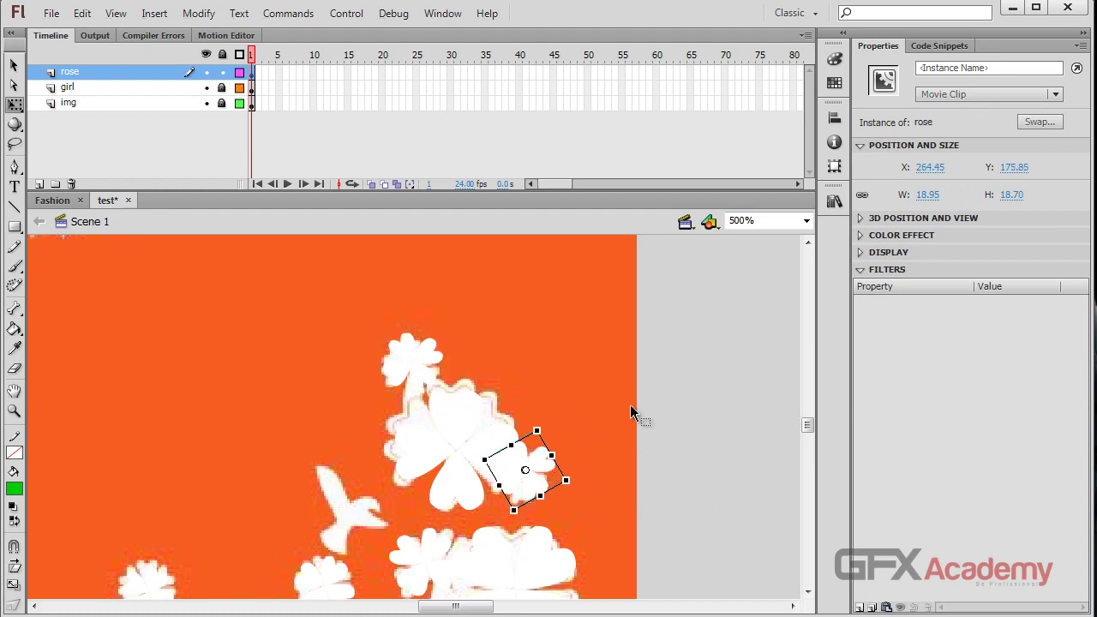
click(928, 195)
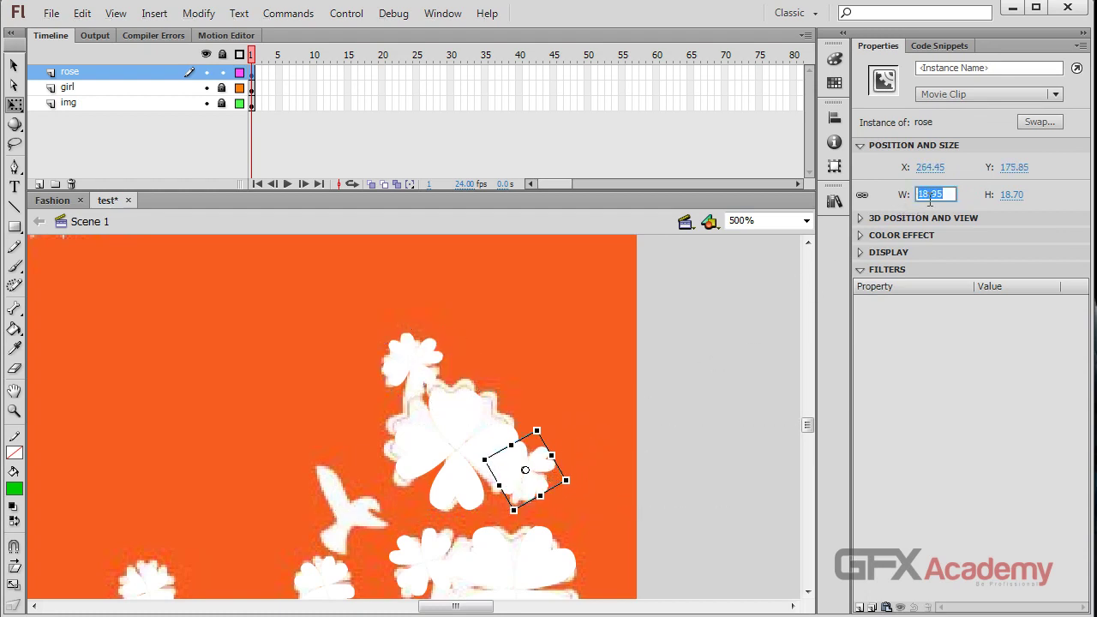
text(16)
key(Return)
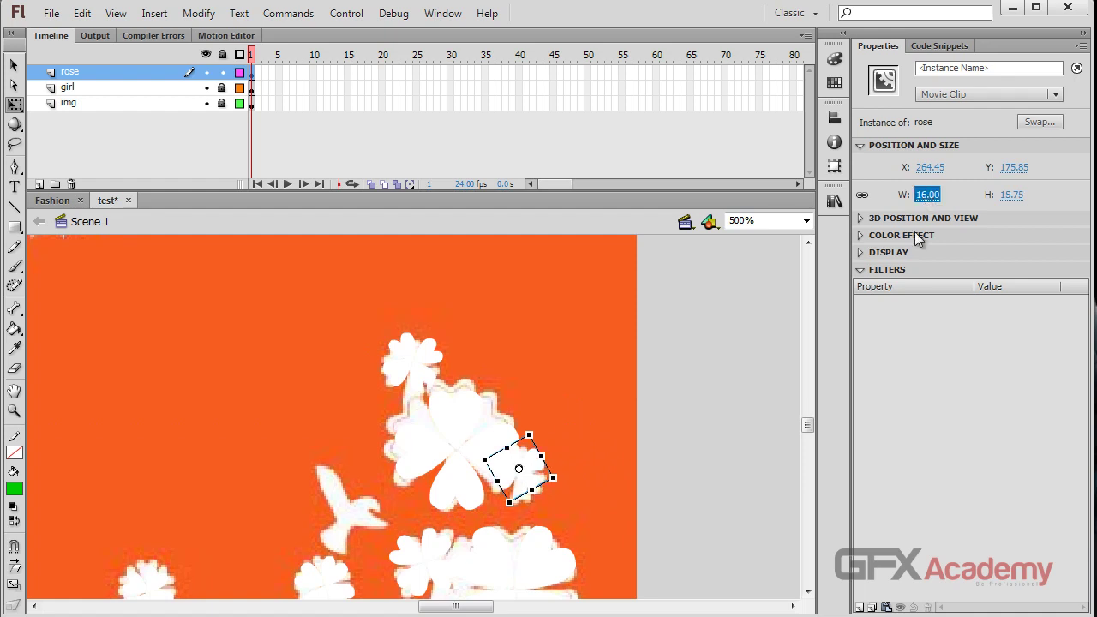
drag(519, 480, 521, 487)
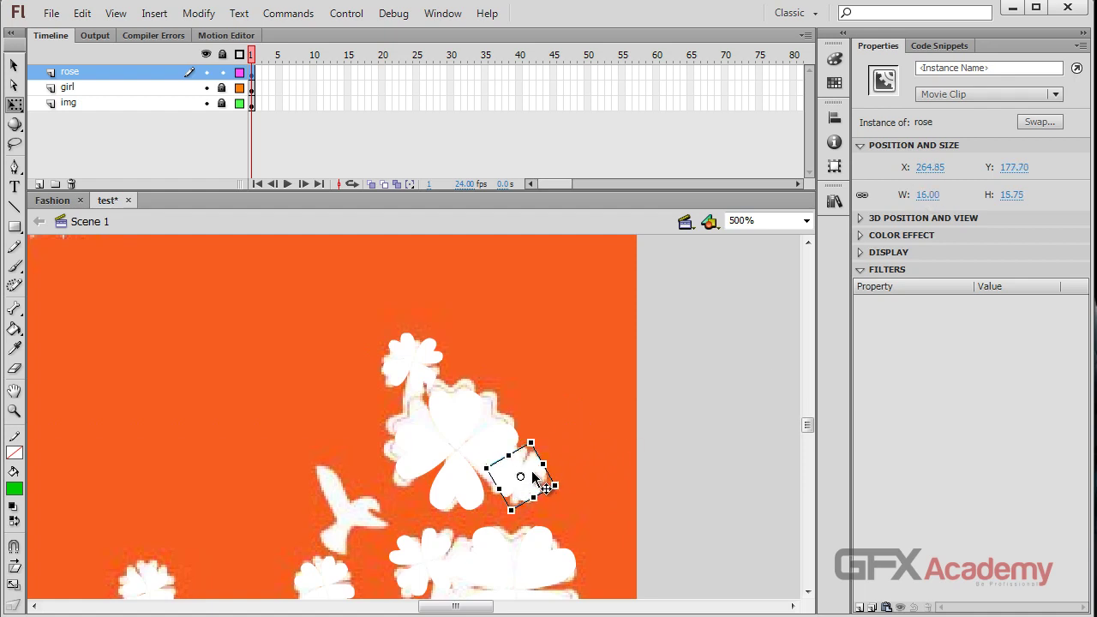
- Check the flowers beside the bird and along the lower edge of the artwork for a rose instance on each
scroll(456, 477, down, 3)
click(337, 516)
click(420, 497)
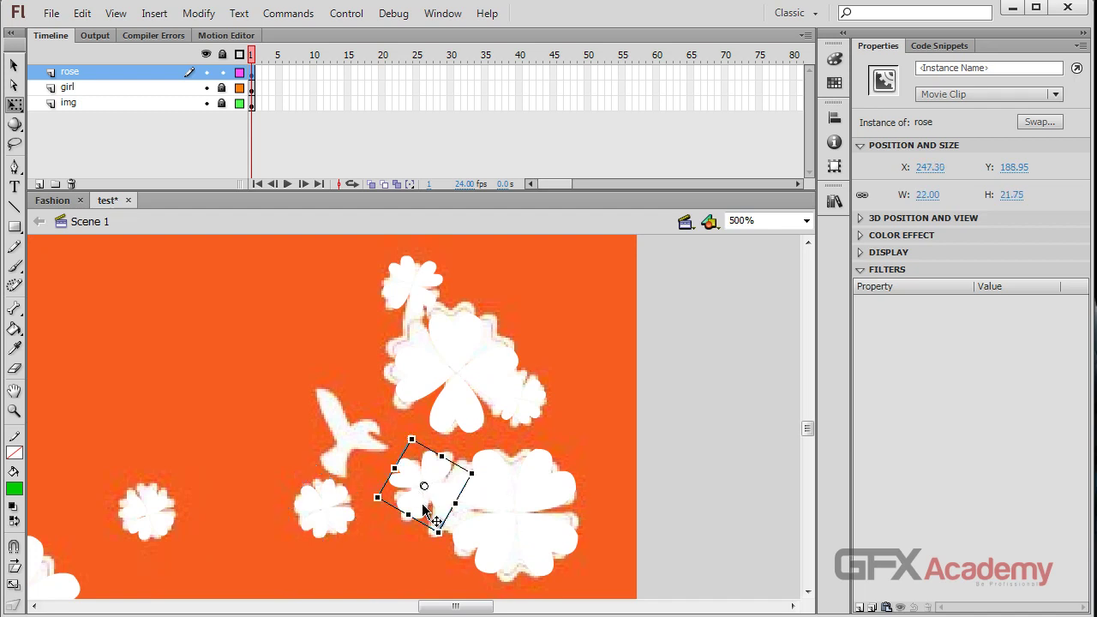
click(495, 563)
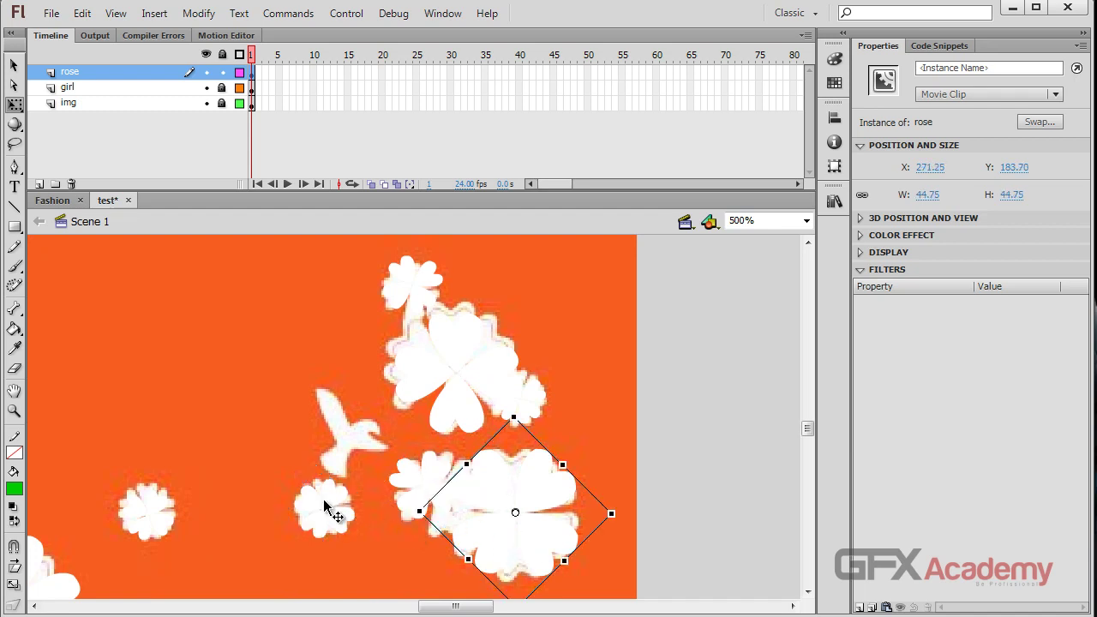
click(152, 523)
drag(102, 454, 743, 319)
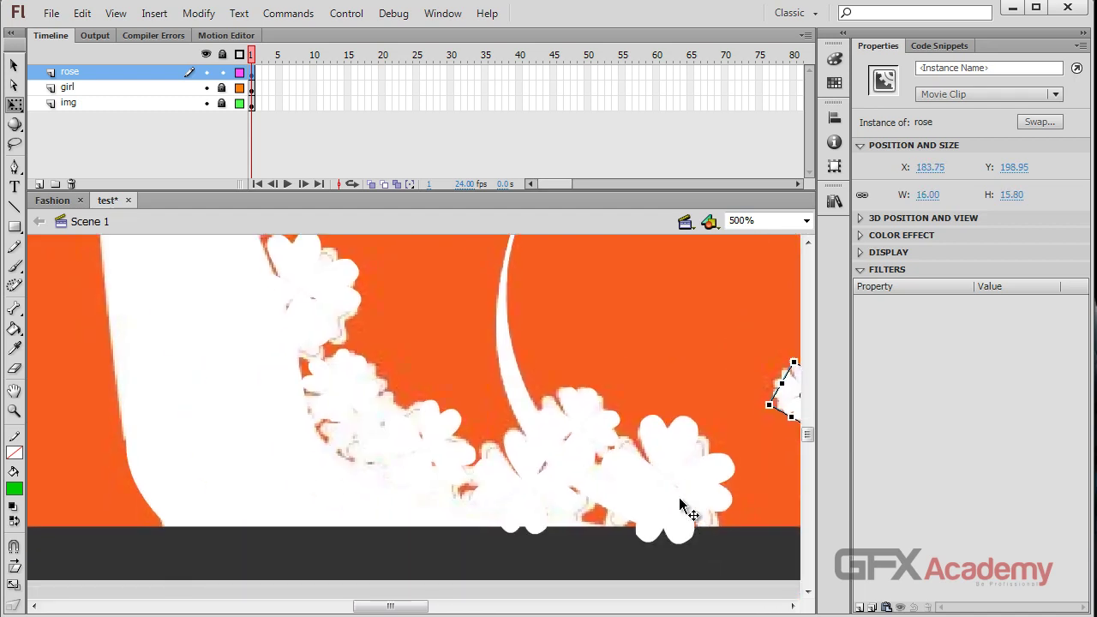
click(694, 502)
click(588, 437)
click(563, 487)
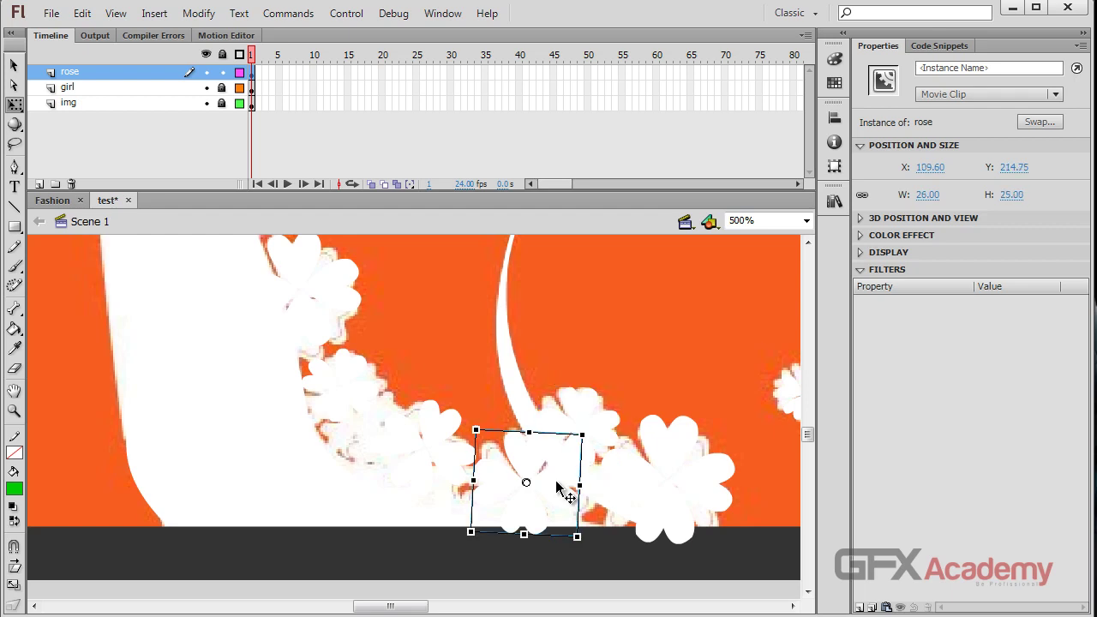
click(445, 478)
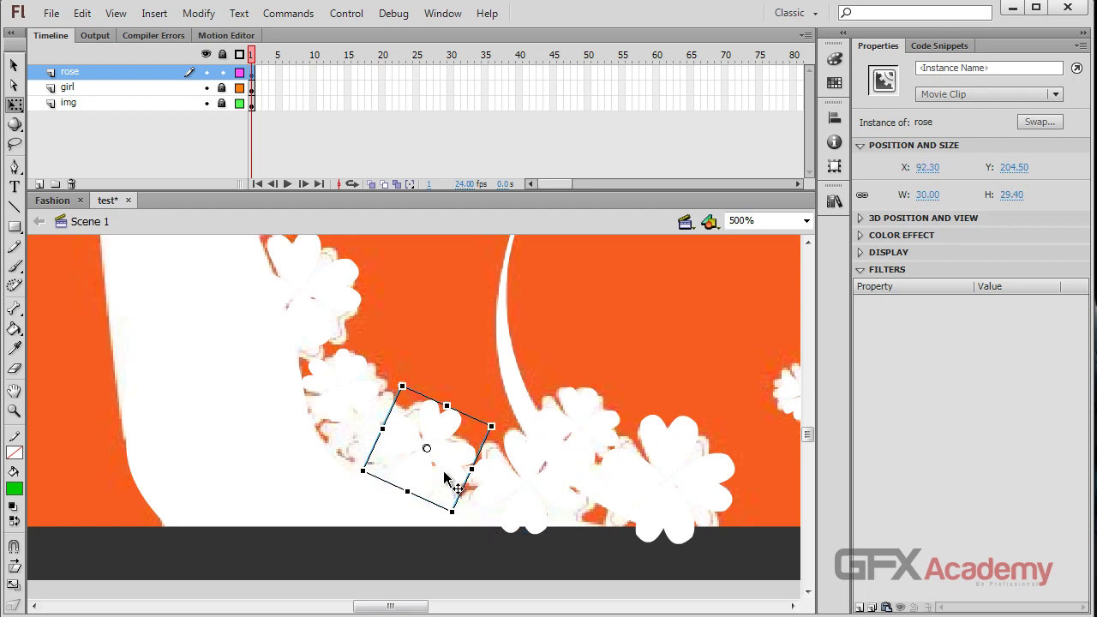
- Copy a rose onto the uncovered flower in the shoulder chain, rotated about 45 degrees, at about X 84.20, Y 205.10
click(351, 391)
drag(358, 379, 435, 438)
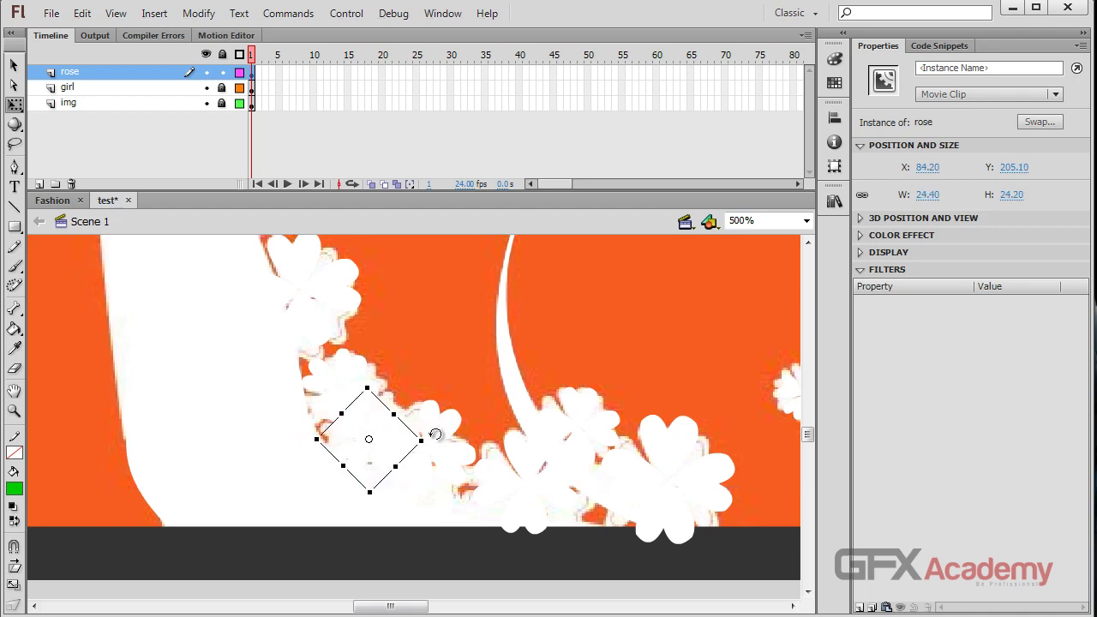
scroll(257, 334, up, 3)
click(253, 367)
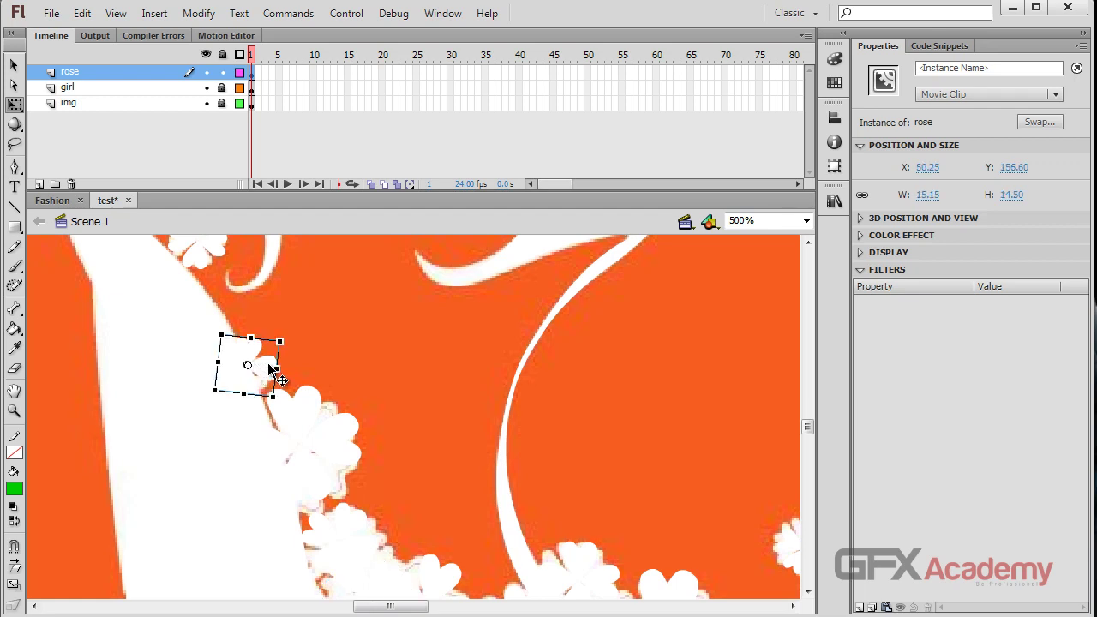
scroll(231, 371, up, 3)
click(203, 478)
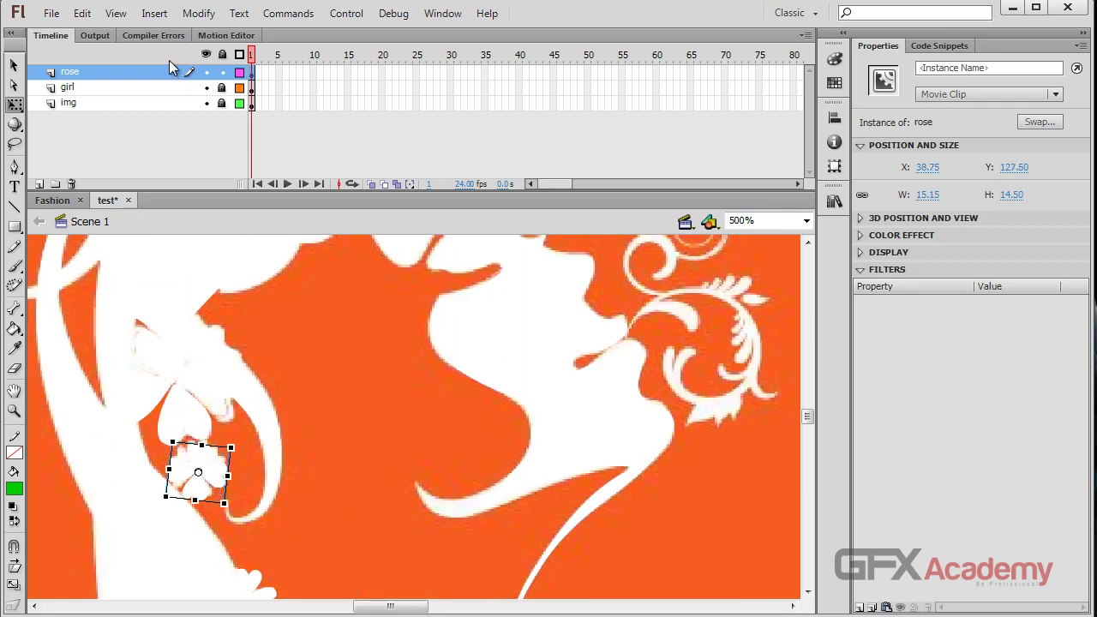
- Select all the roses on the rose layer and distribute them to separate layers
click(131, 72)
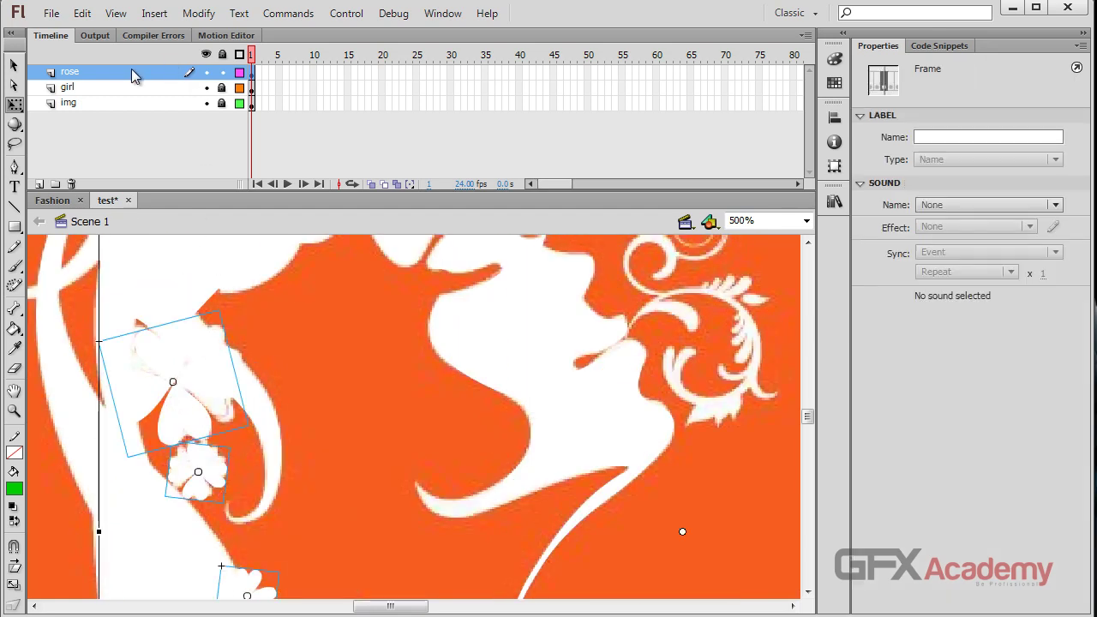
key(ctrl+minus)
key(ctrl+minus)
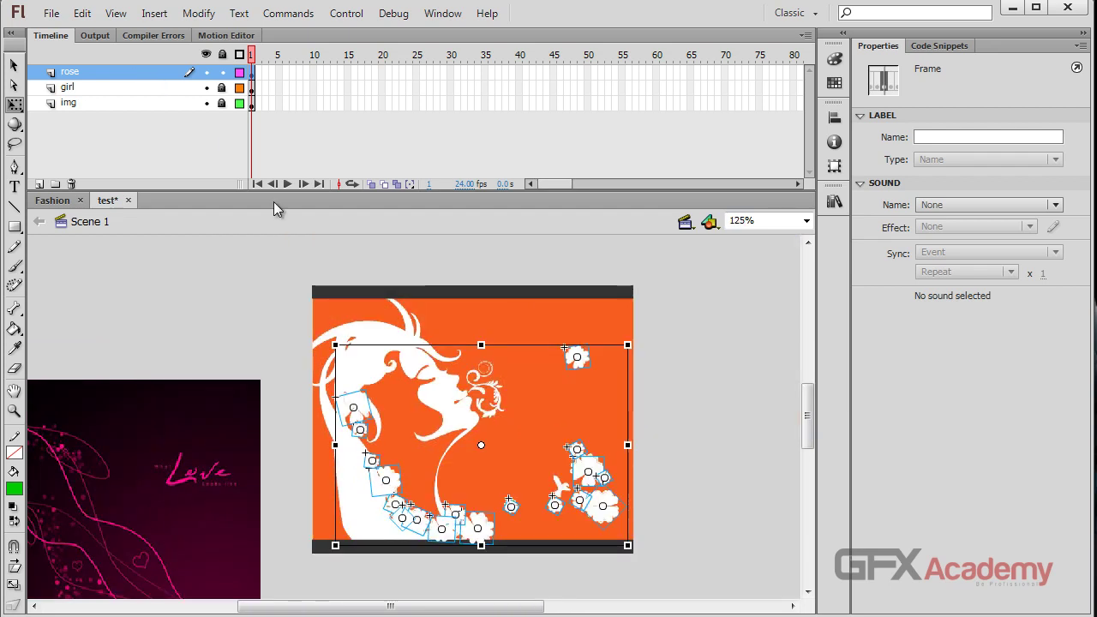
click(13, 66)
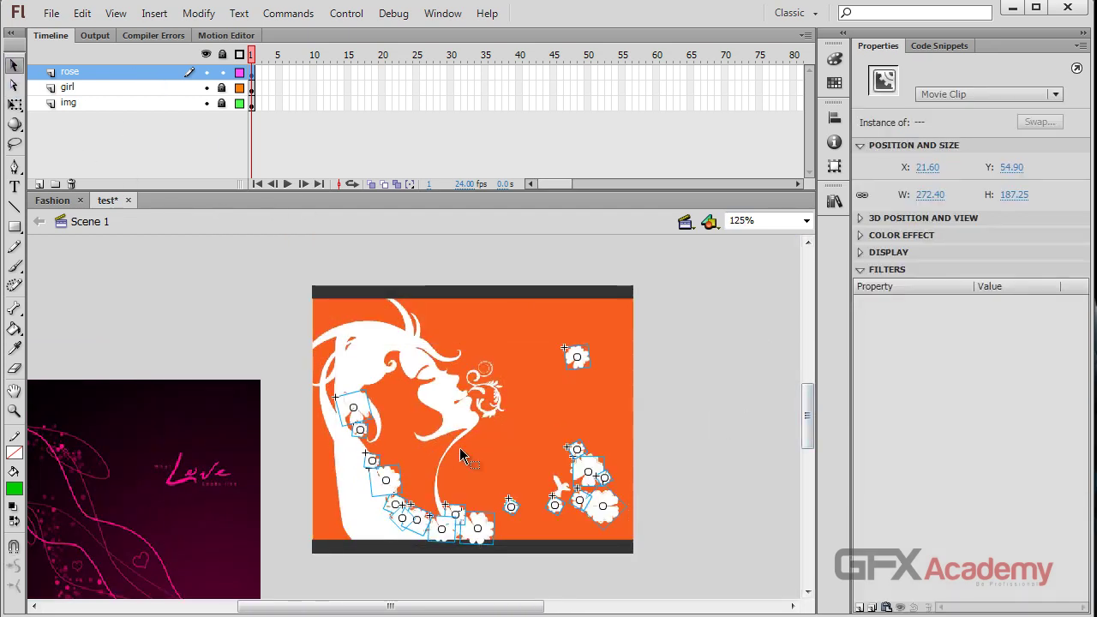
right_click(585, 358)
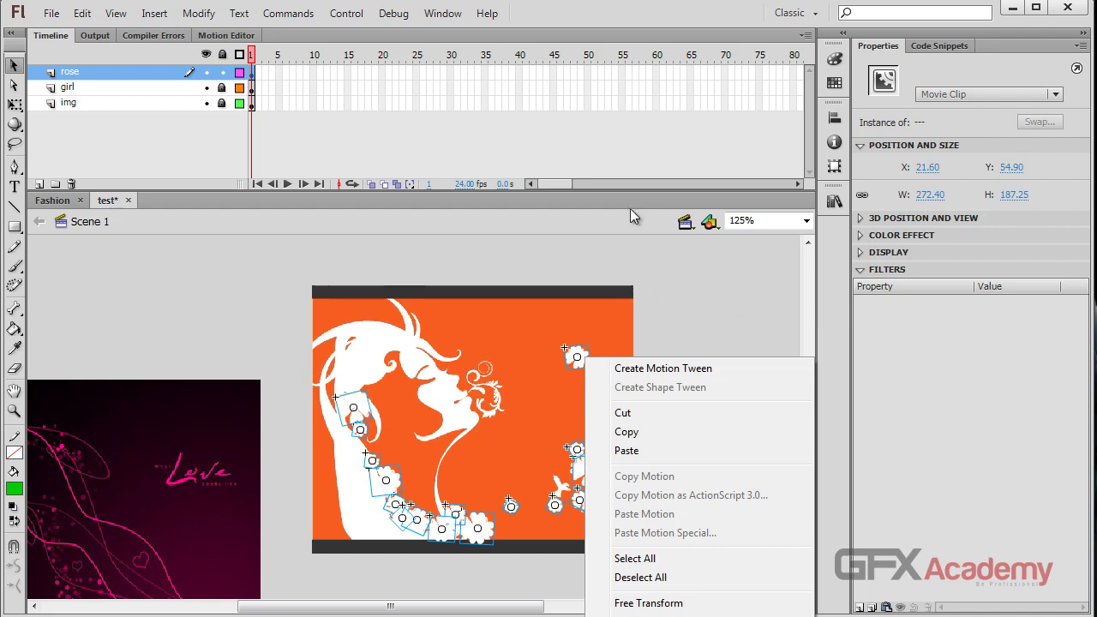
click(762, 249)
drag(806, 396, 810, 442)
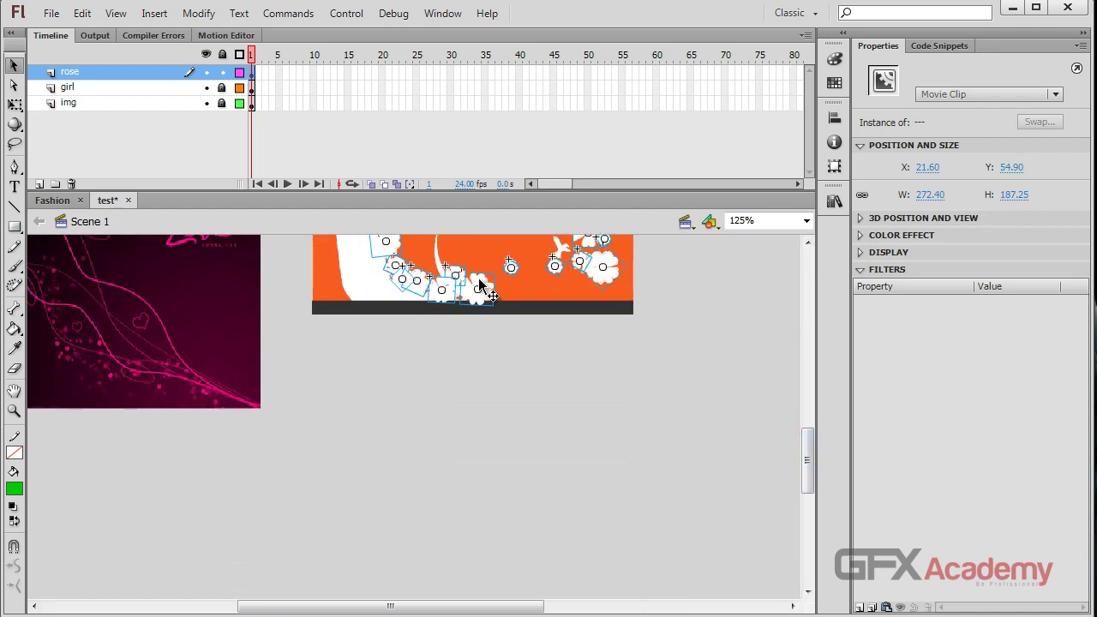
drag(803, 443, 805, 407)
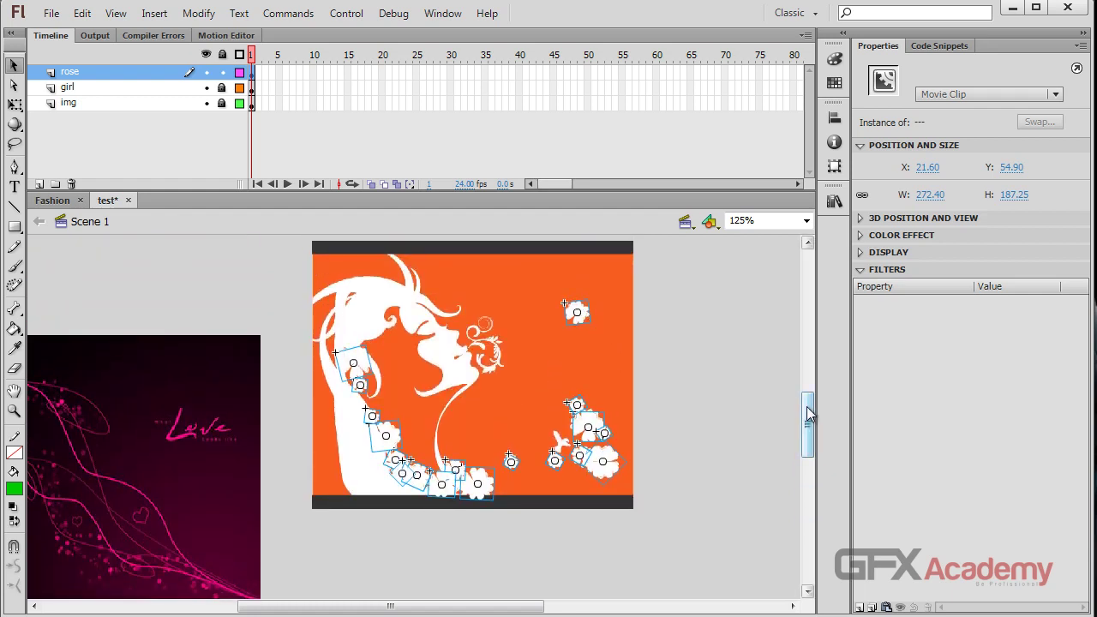
scroll(809, 409, down, 2)
right_click(571, 242)
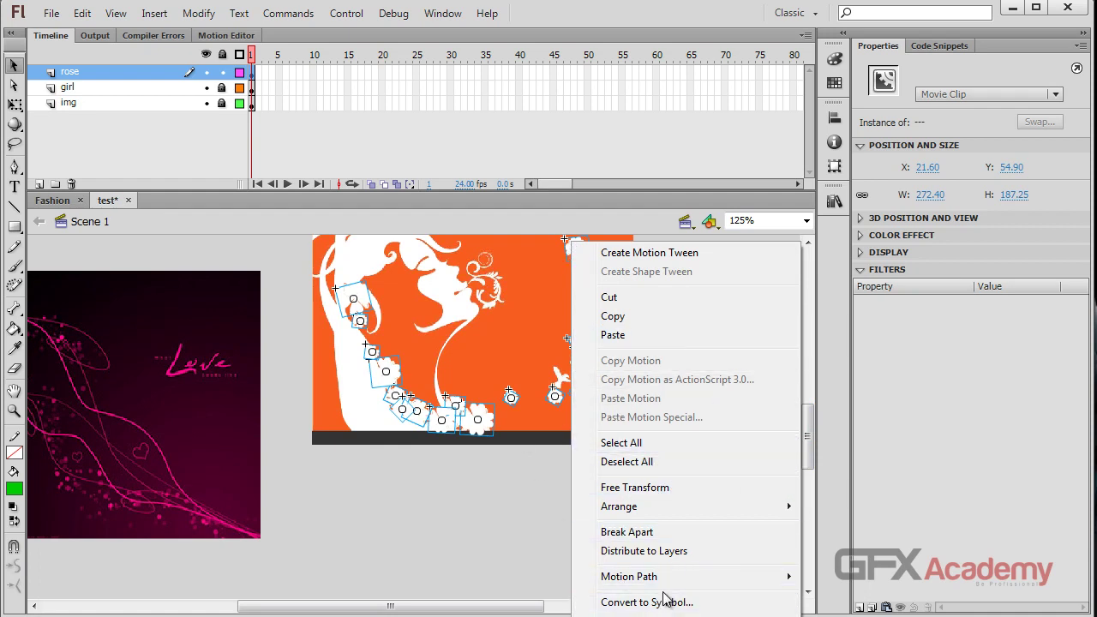
click(676, 556)
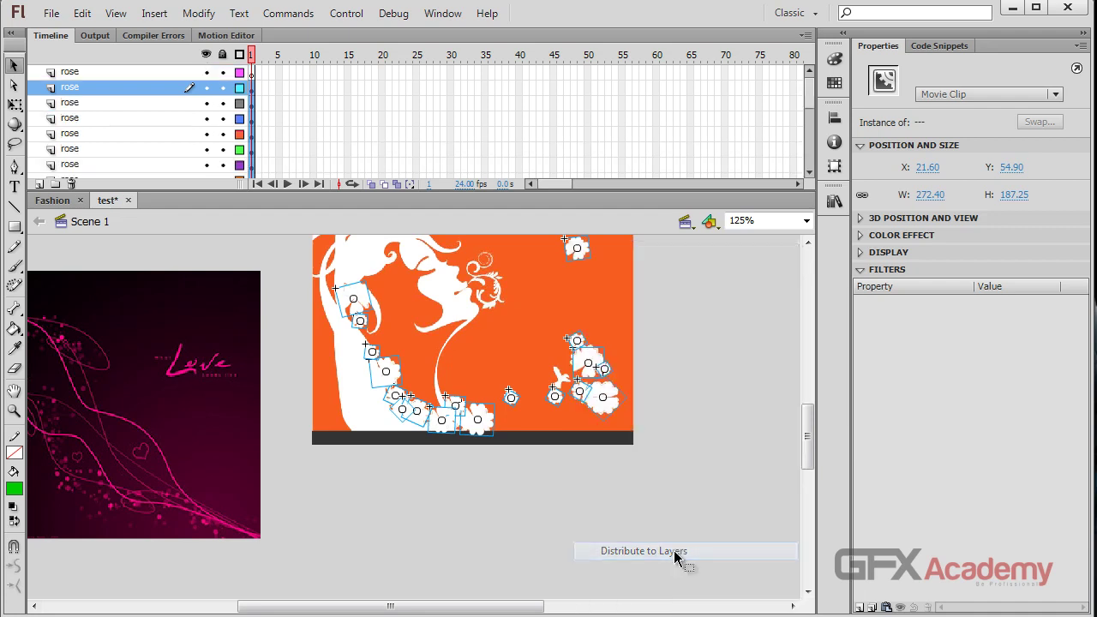
- Rename the rose layer directly above the girl layer as rose1
scroll(117, 111, down, 2)
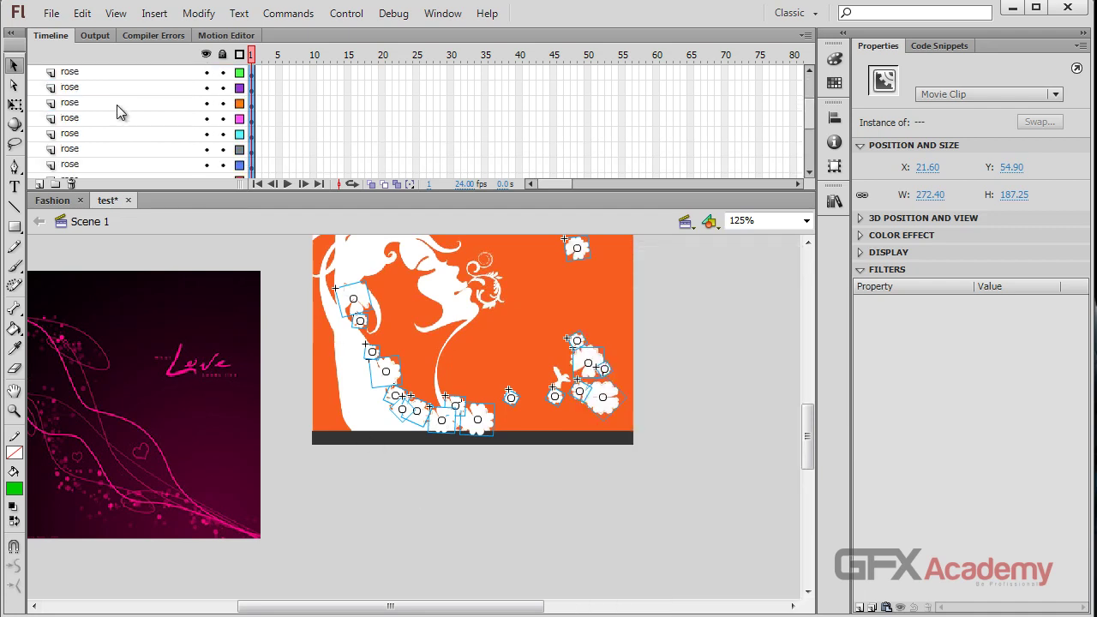
scroll(117, 112, down, 1)
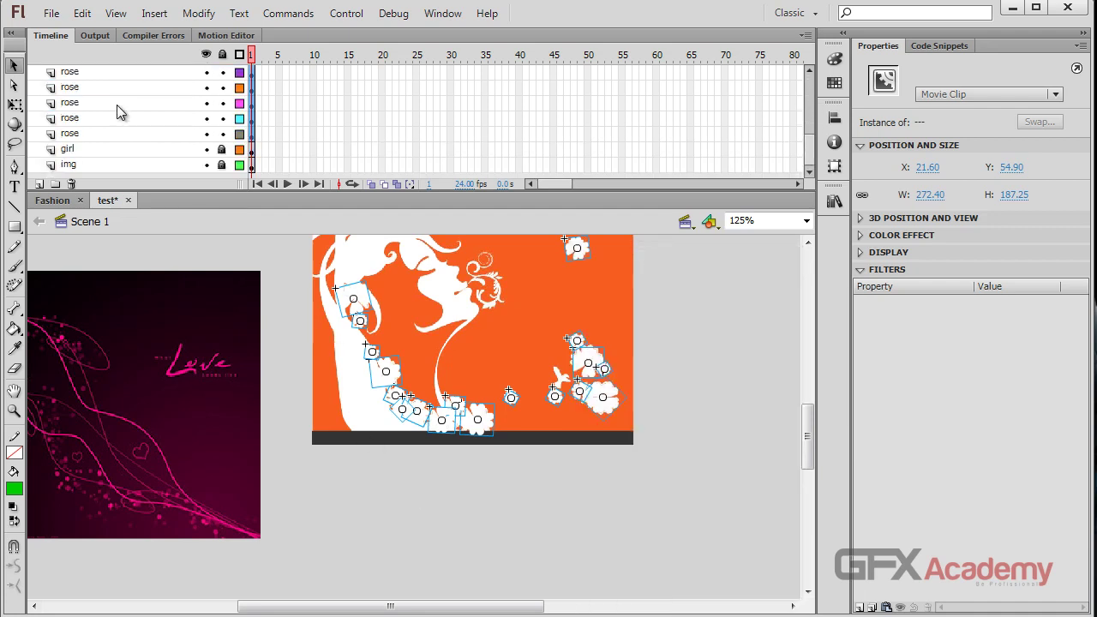
click(124, 134)
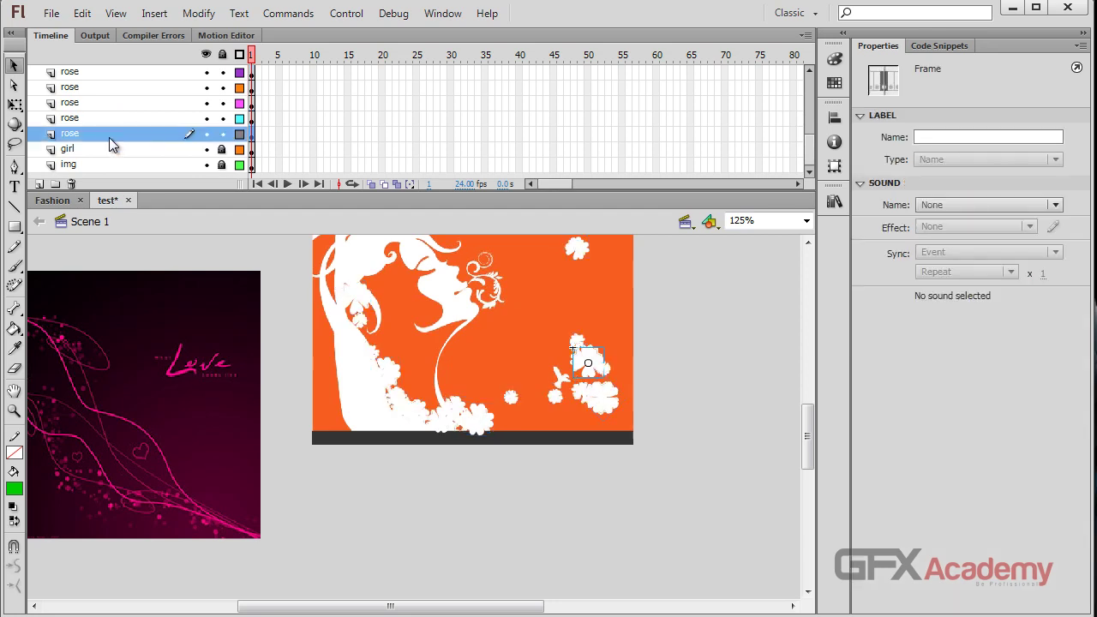
double_click(111, 135)
click(109, 134)
text(1)
key(Return)
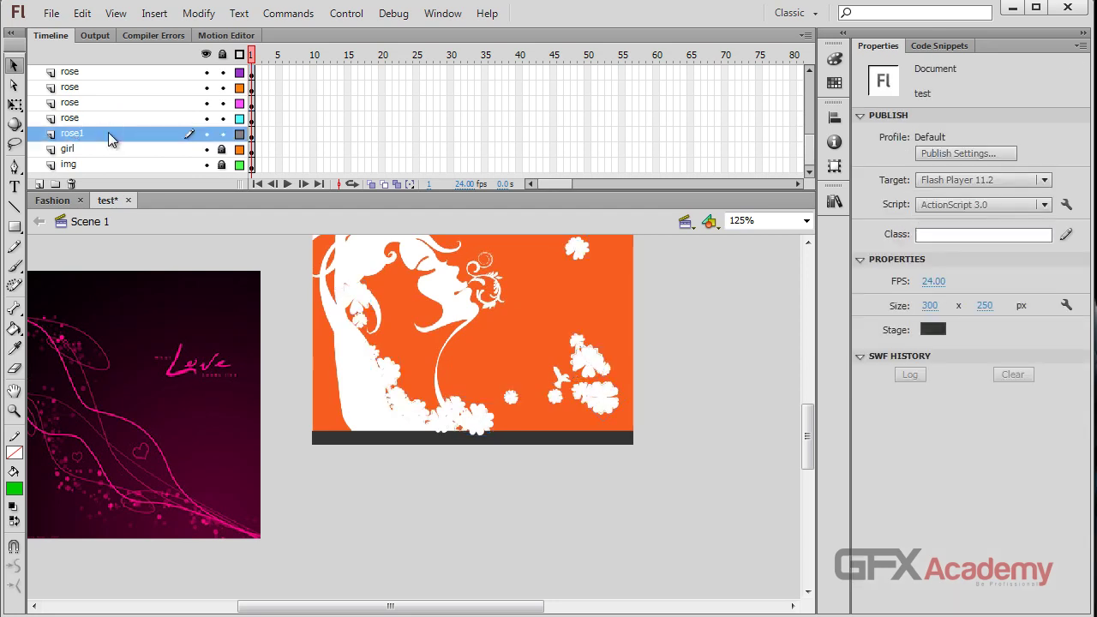
- Examine which flower on the stage belongs to each of the rose layers above rose1
click(106, 124)
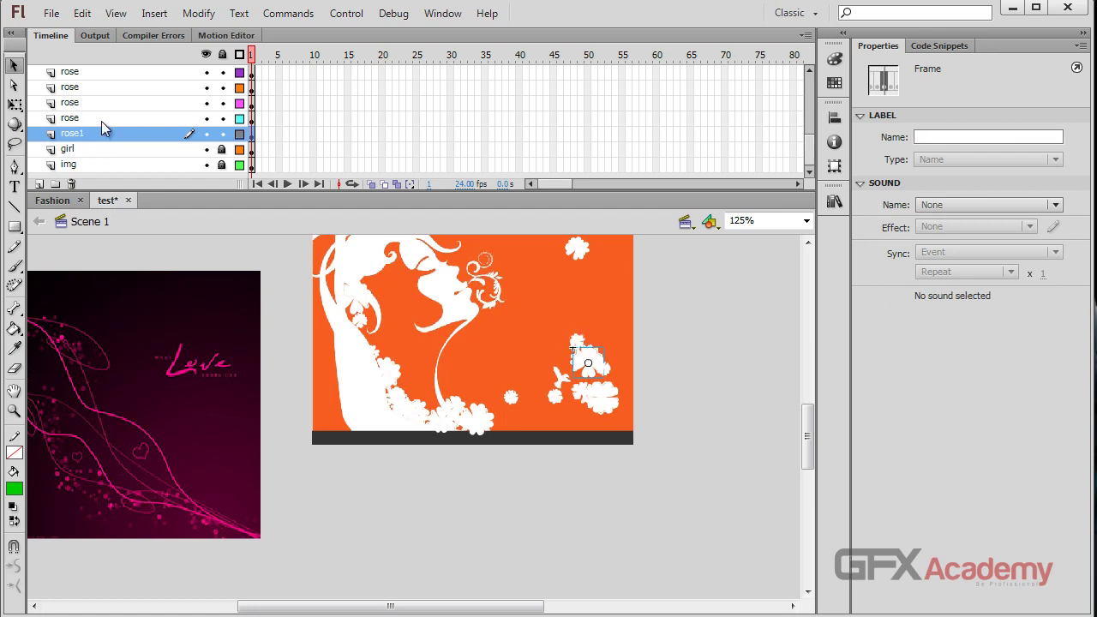
click(101, 121)
click(99, 105)
click(99, 89)
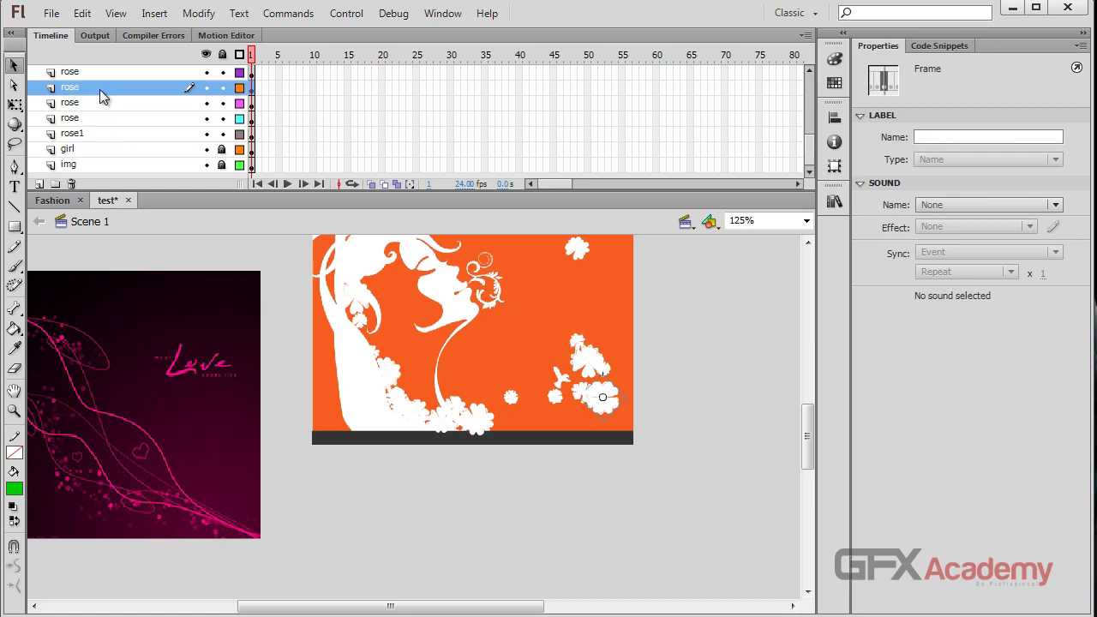
click(100, 76)
click(101, 90)
click(101, 121)
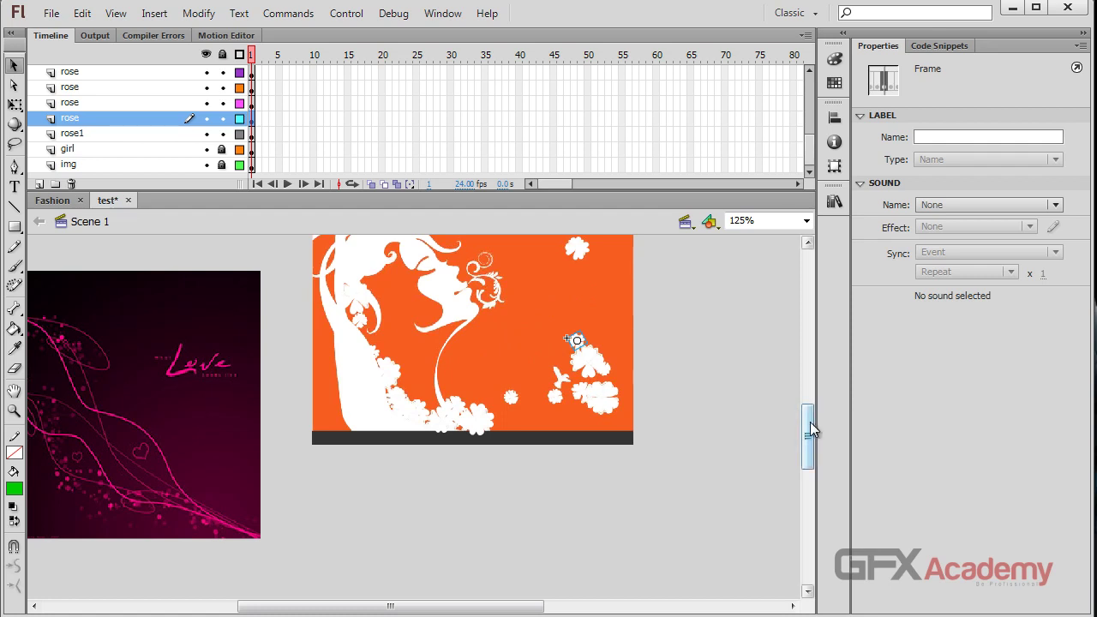
drag(811, 430, 808, 418)
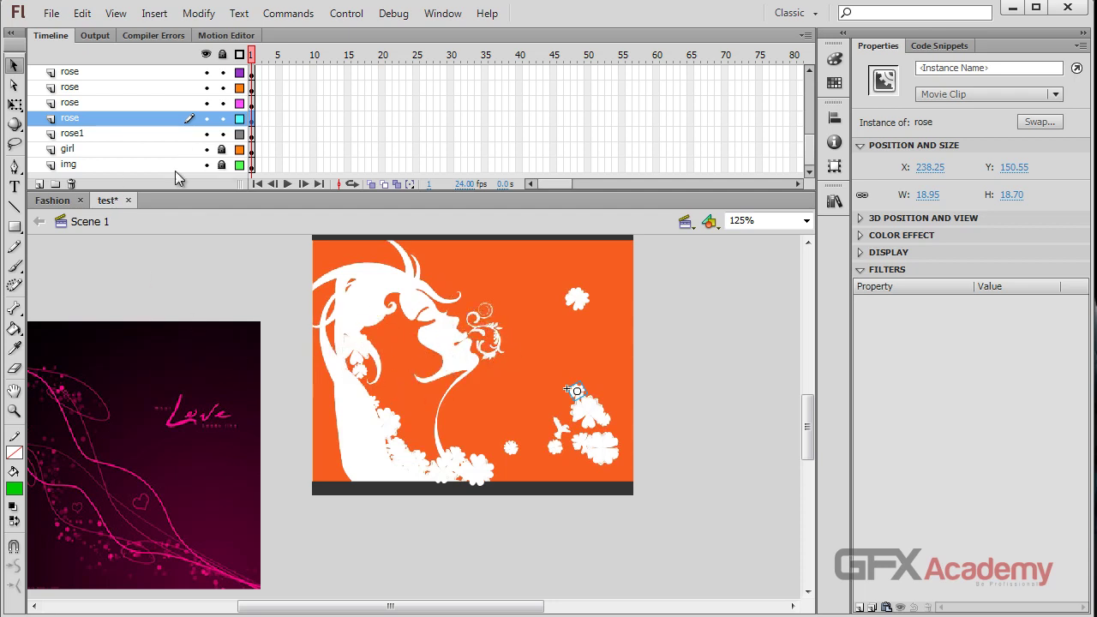
click(97, 76)
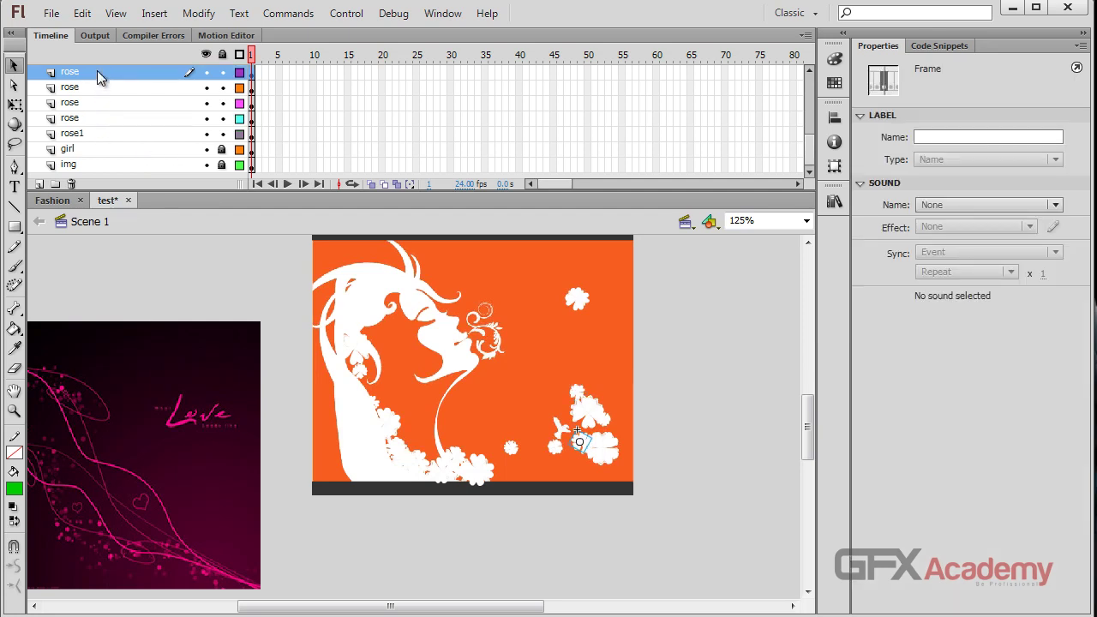
key(ctrl+v)
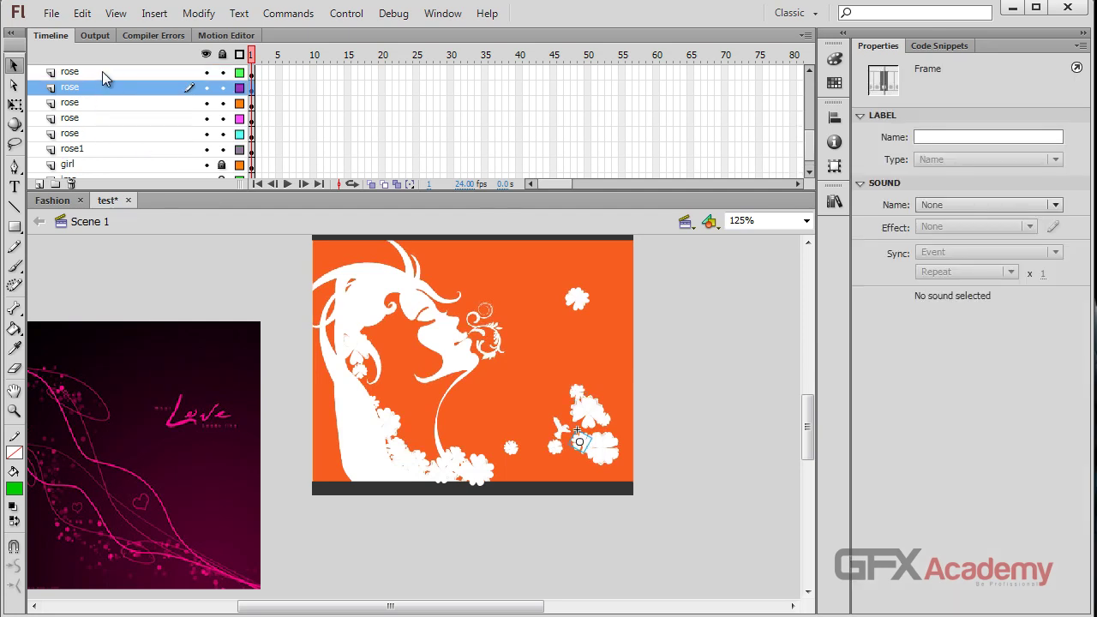
- Rename the layer of the lone small flower beside the shoulder chain as rose2 and move it directly above rose1
click(102, 72)
double_click(102, 72)
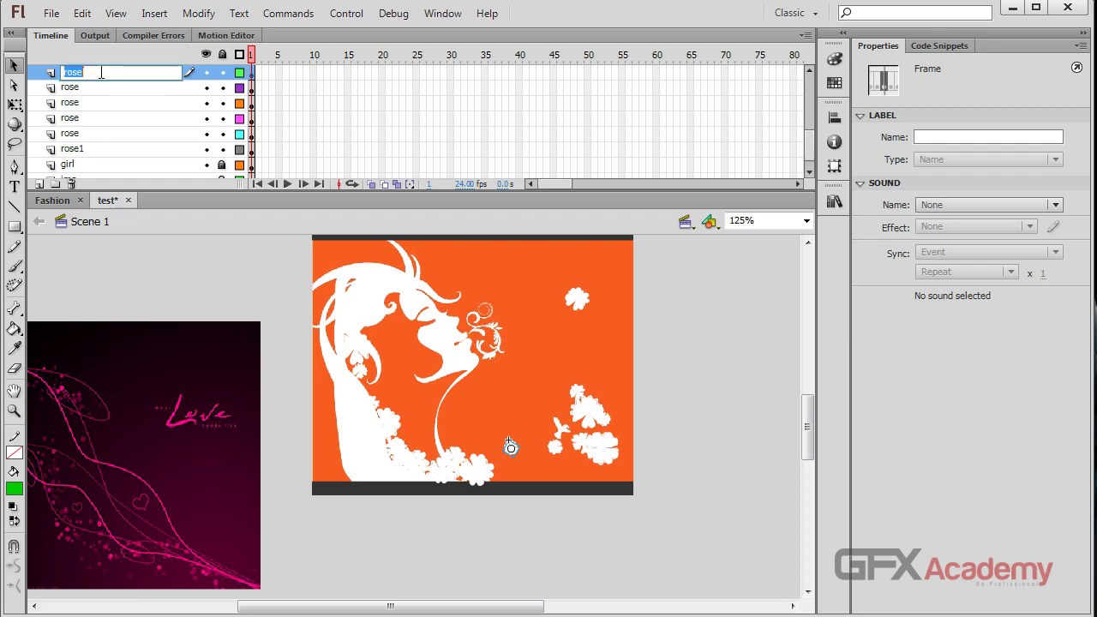
click(102, 72)
text(2)
key(Return)
drag(102, 72, 98, 138)
- Rename the rose layer directly above rose2 as rose3
click(102, 120)
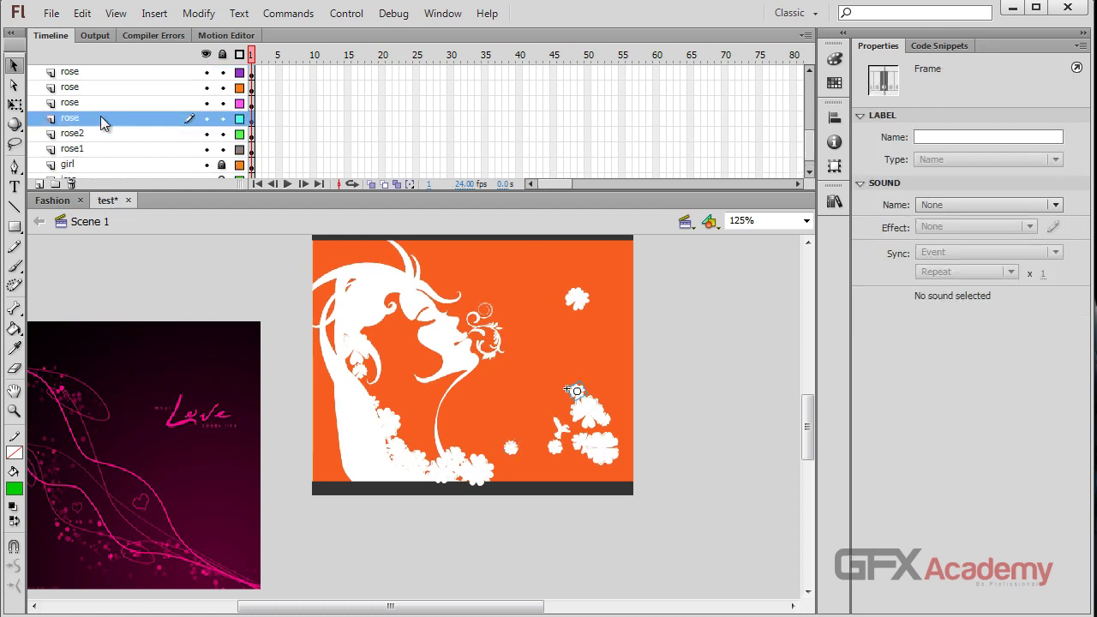
double_click(101, 117)
click(102, 118)
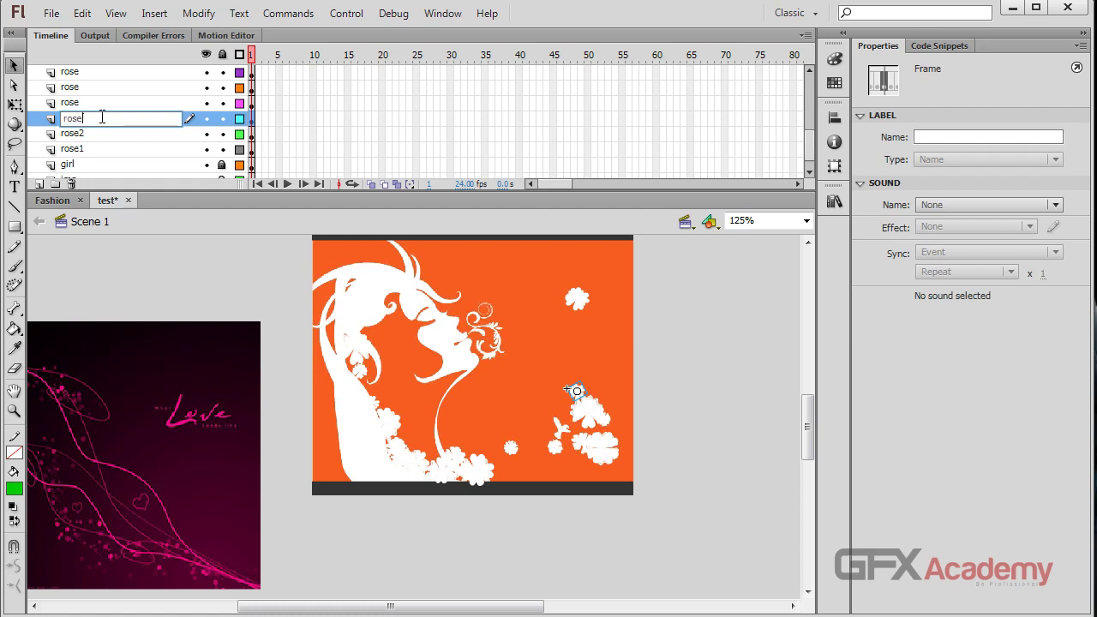
text(3)
key(Return)
- Rename the third rose layer above rose3, holding the flower beside the large one in the lower-right cluster, as rose4
click(101, 73)
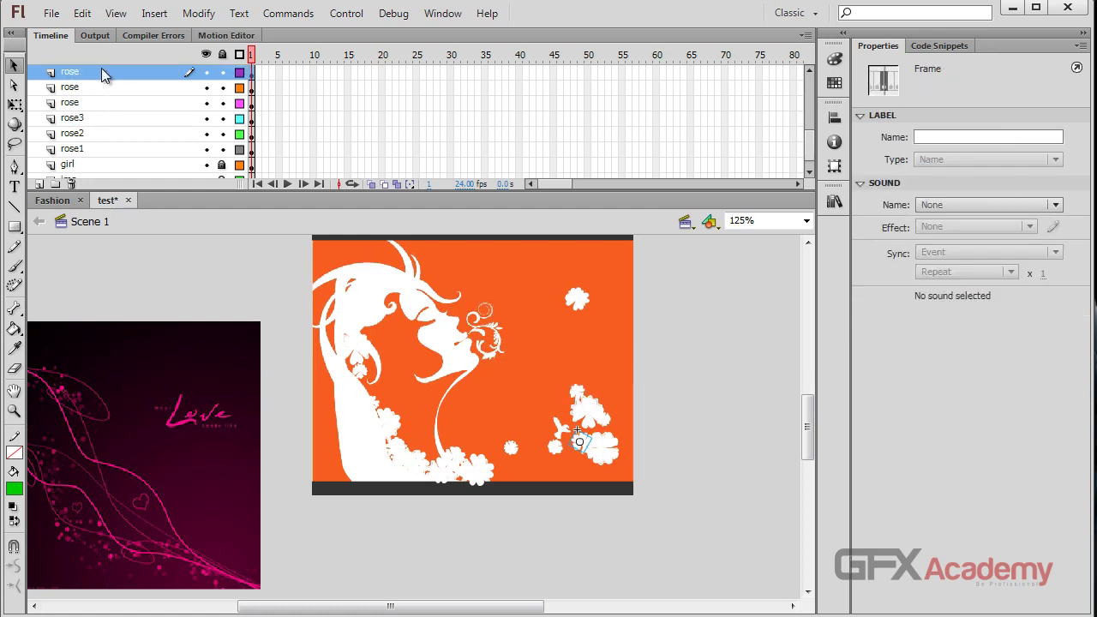
double_click(101, 73)
click(103, 71)
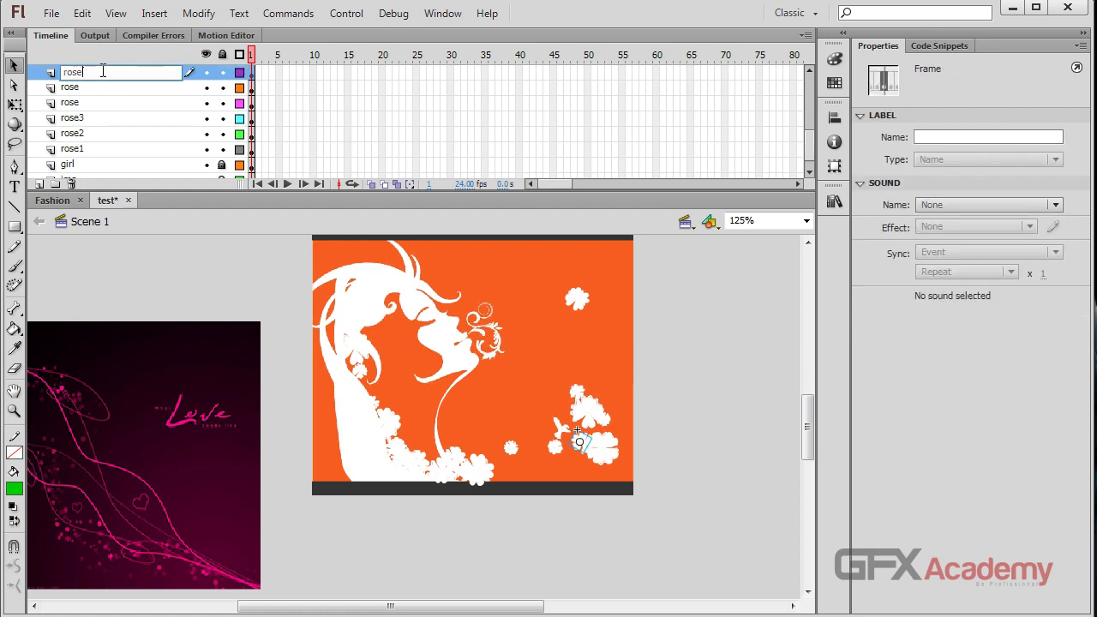
text(4)
key(Return)
- Rename the second rose layer above rose4, holding a flower near the right end of the shoulder chain, as rose5
scroll(101, 69, up, 2)
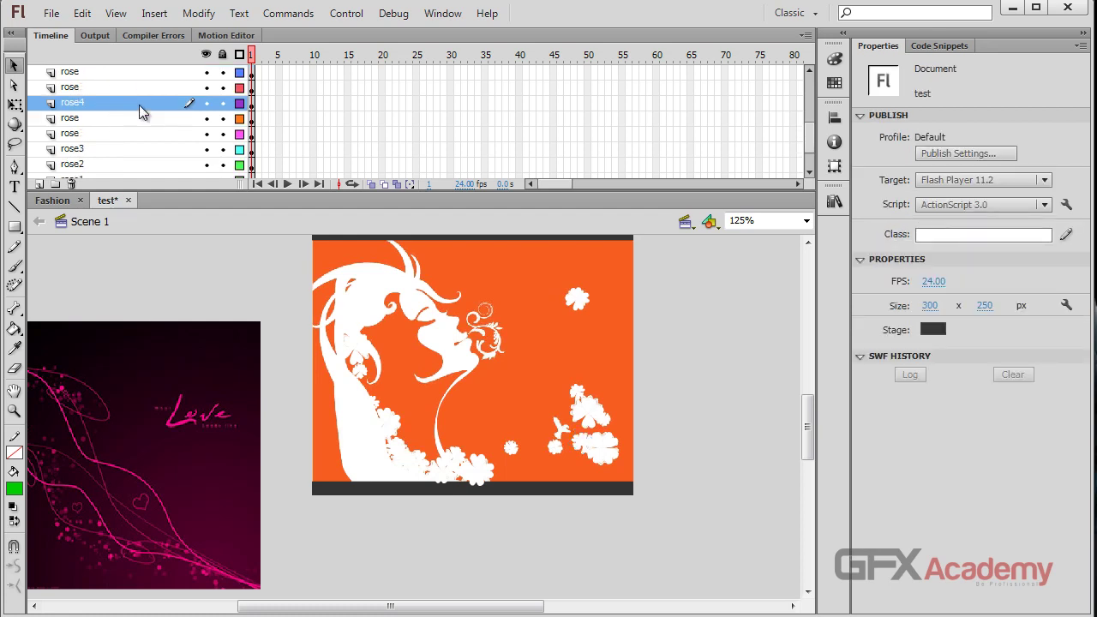
click(123, 76)
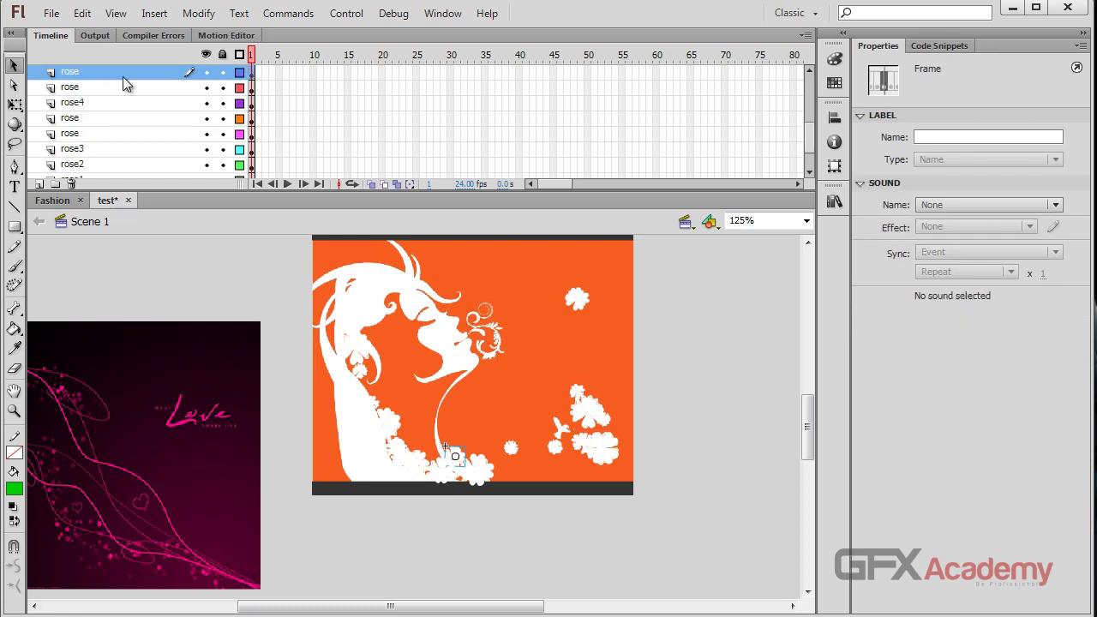
double_click(122, 77)
text(5)
key(Return)
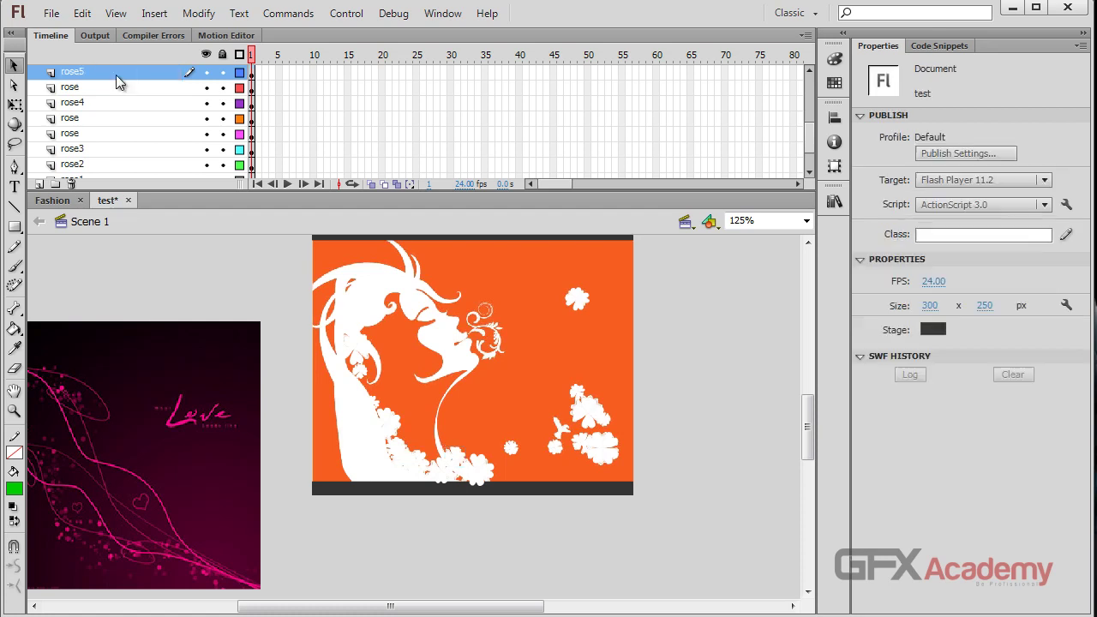
- Rename the rose layer directly below rose4, holding the small flower beneath the bird, as rose6
click(116, 119)
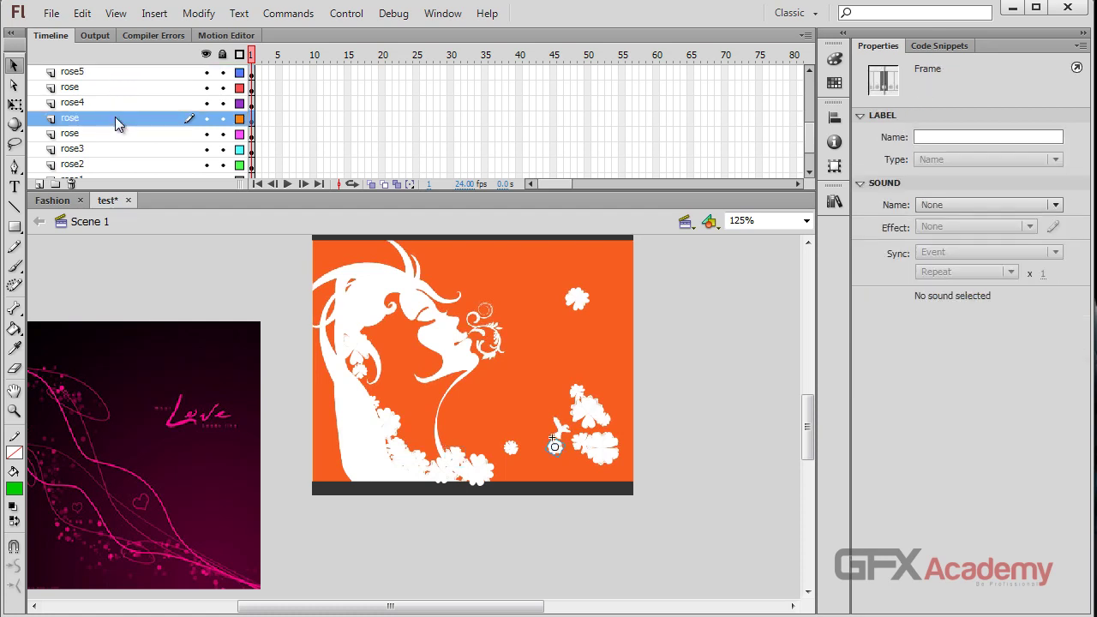
double_click(116, 118)
click(117, 118)
text(6)
key(Return)
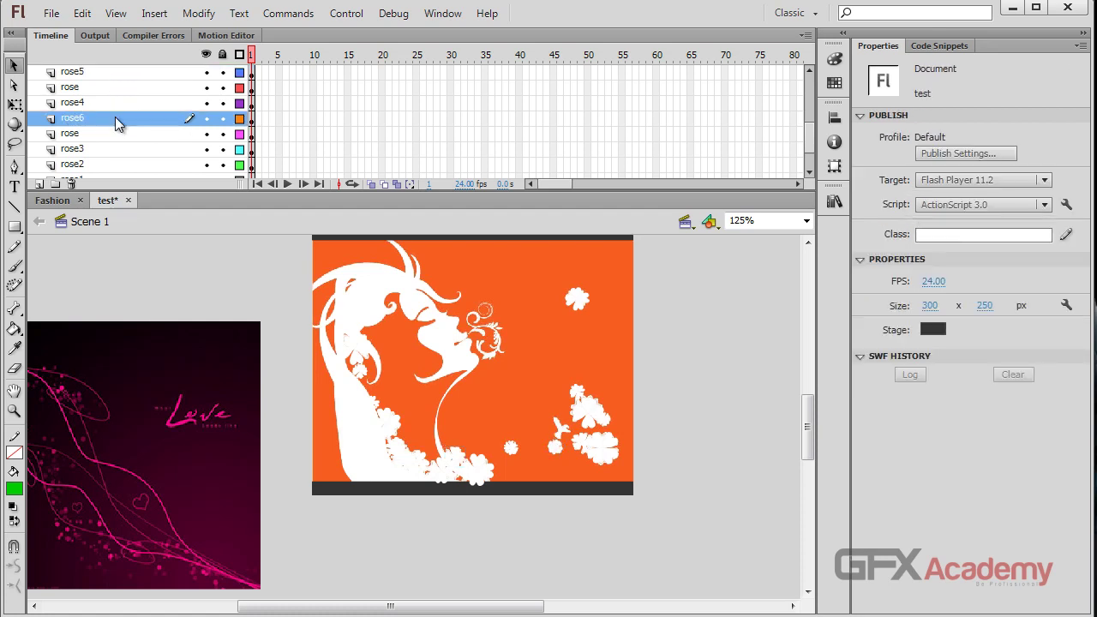
- Rename the rose layer between rose5 and rose4, holding the rightmost flower of the shoulder chain, as rose7
click(116, 88)
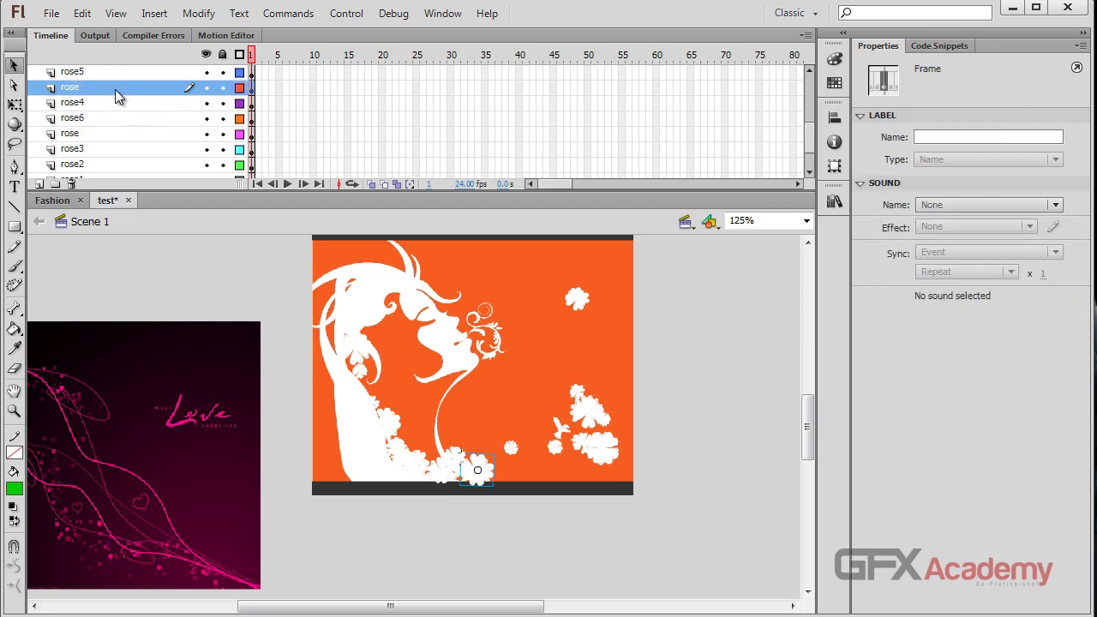
double_click(108, 88)
click(108, 89)
text(7)
key(Return)
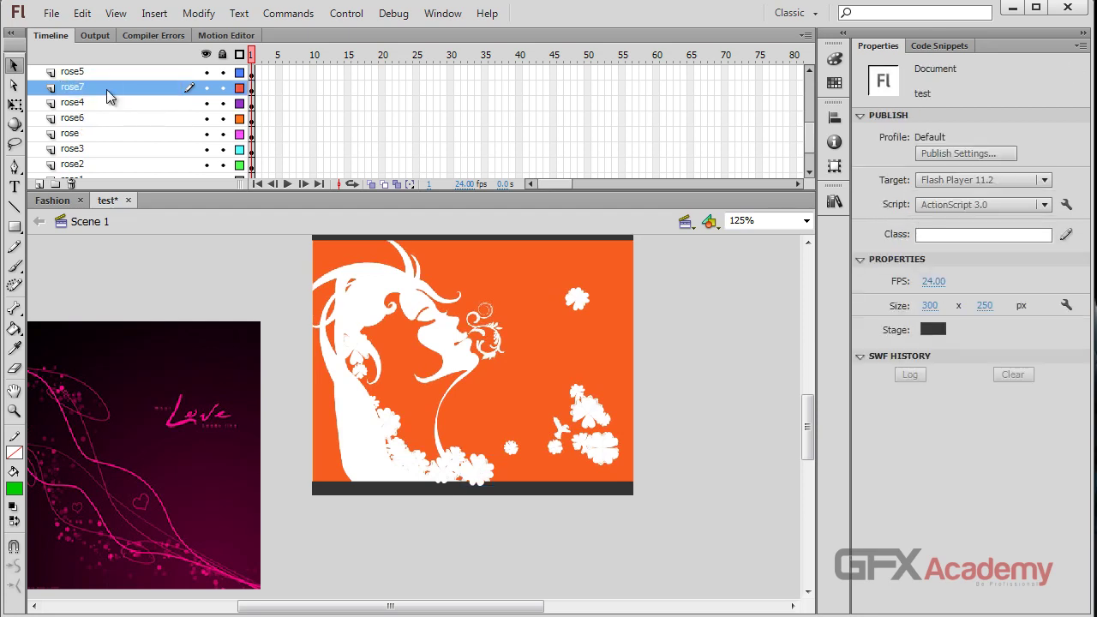
- Rename the rose layer directly above rose5 as rose8
scroll(108, 97, up, 1)
double_click(108, 88)
click(108, 89)
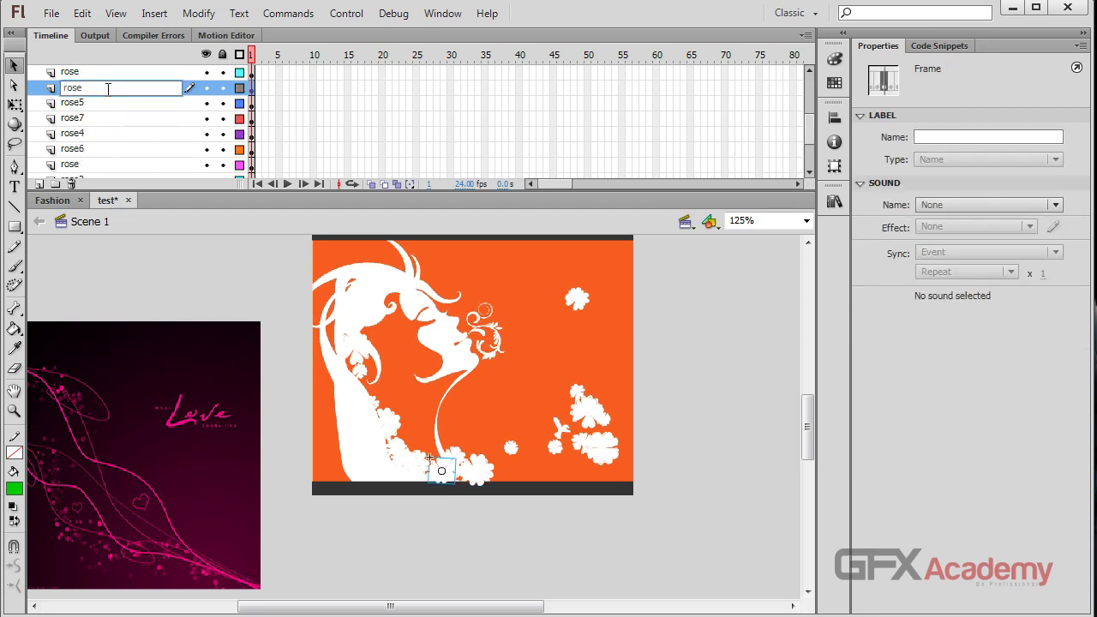
text(8)
key(Return)
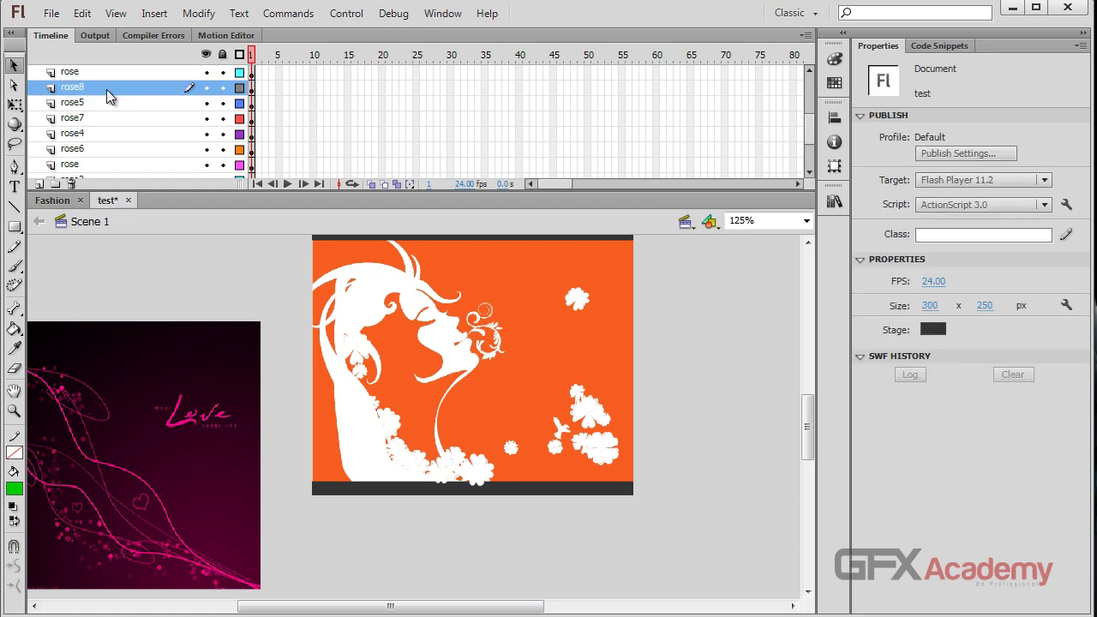
- Rename the rose layer directly above rose8 as rose9
scroll(110, 94, up, 1)
click(115, 89)
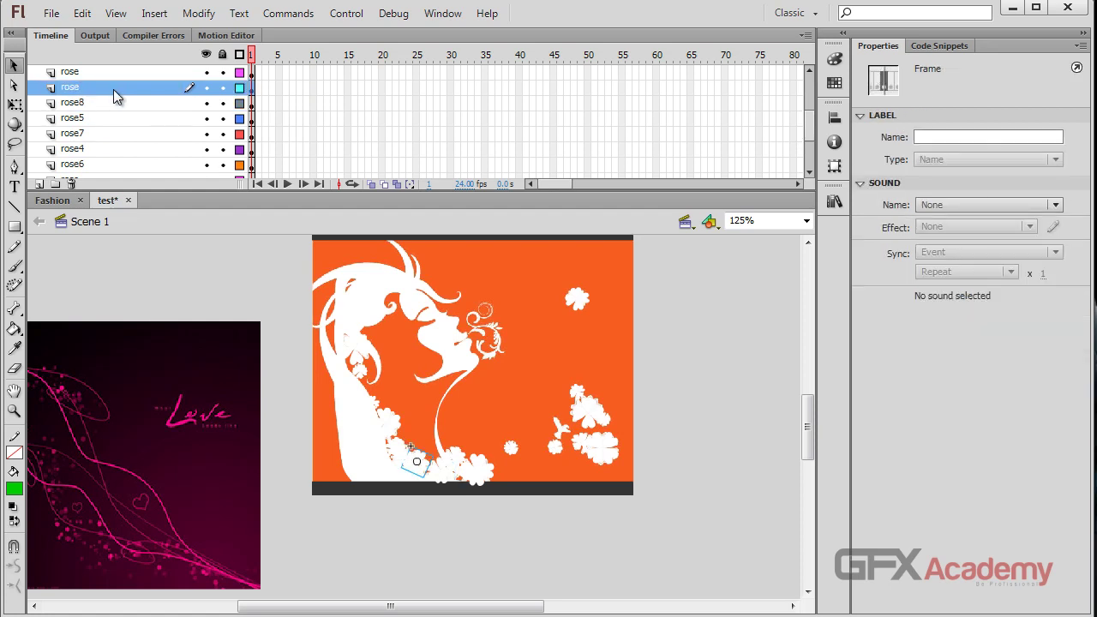
double_click(115, 89)
click(115, 89)
text(9)
key(Return)
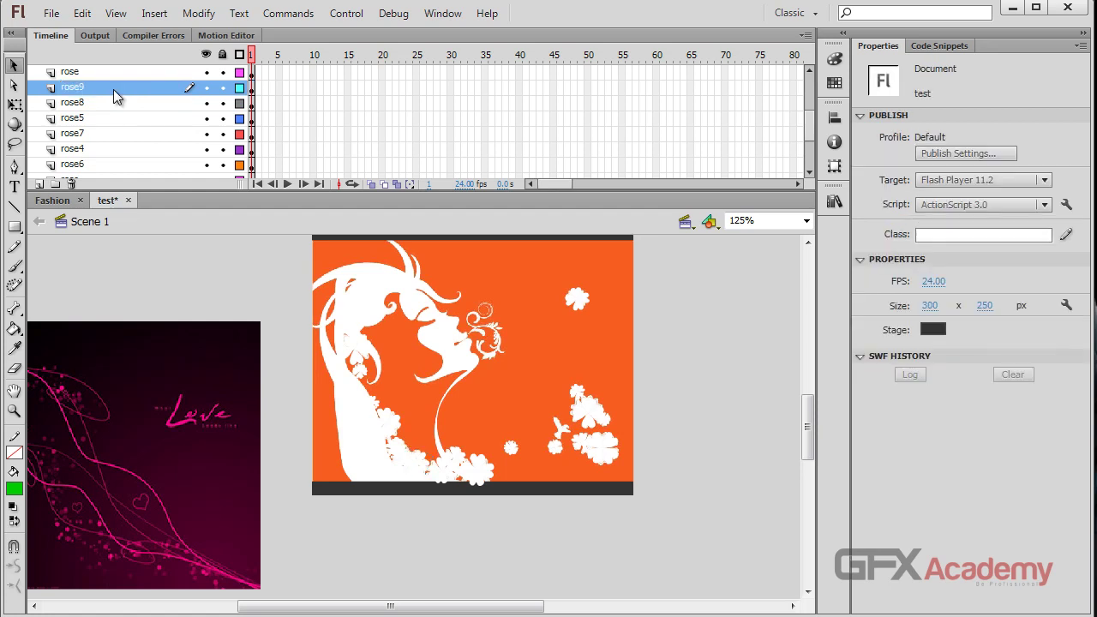
- Rename the rose layer between rose6 and rose3, holding the large flower in the lower-right cluster, as rose10
scroll(113, 96, down, 2)
click(99, 151)
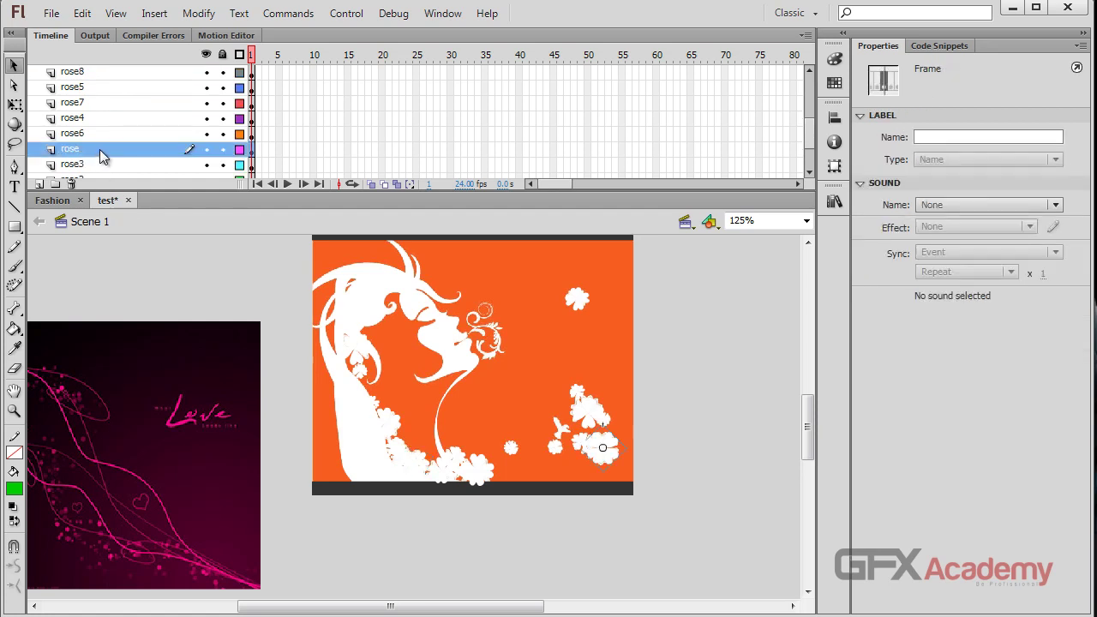
double_click(99, 150)
text(10)
key(Return)
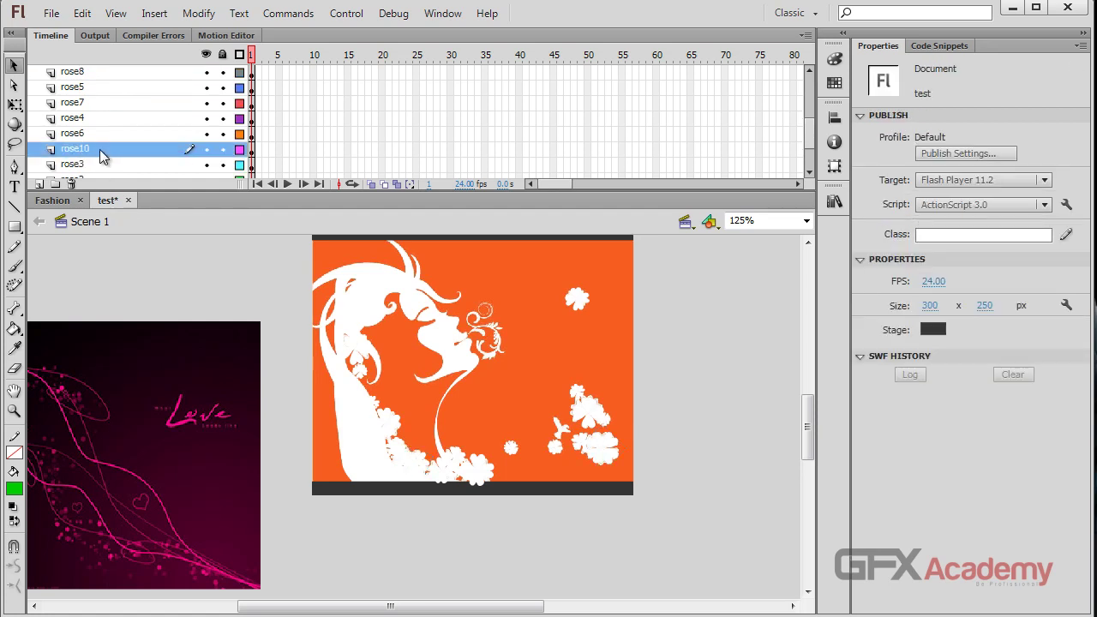
- Rename the rose layer directly above rose9 as rose11
scroll(101, 157, up, 4)
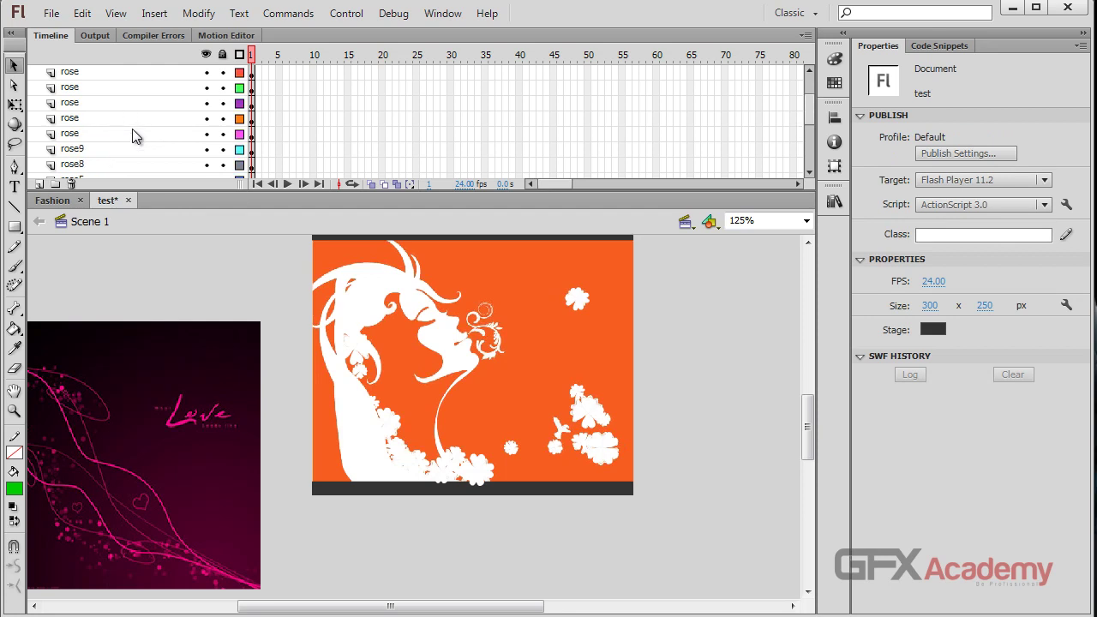
scroll(132, 129, up, 1)
scroll(132, 129, up, 1)
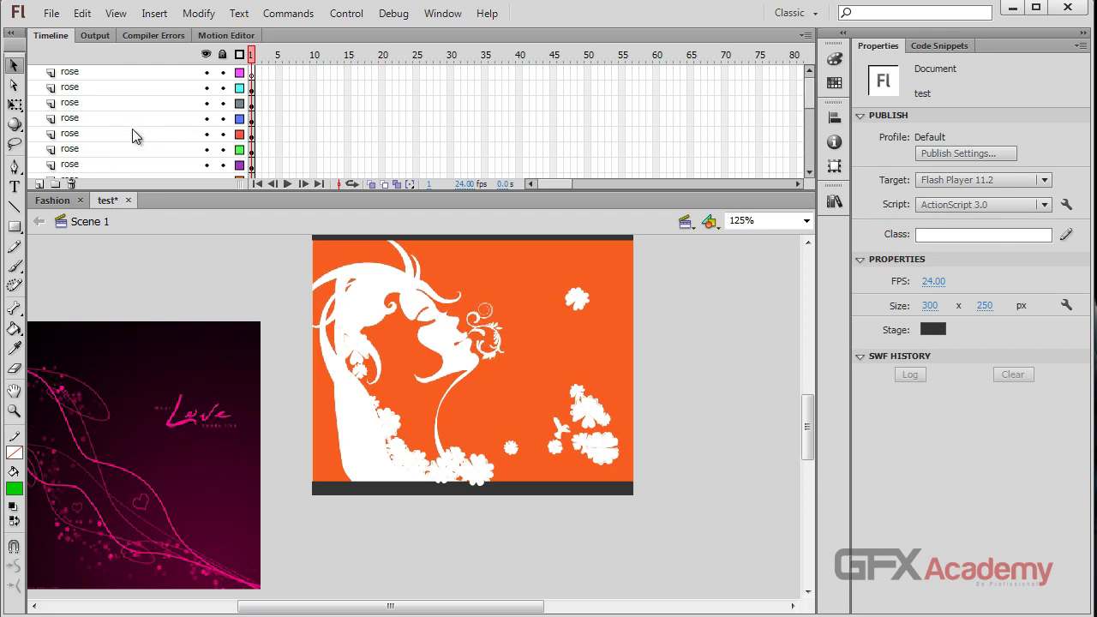
scroll(132, 128, up, 1)
click(115, 147)
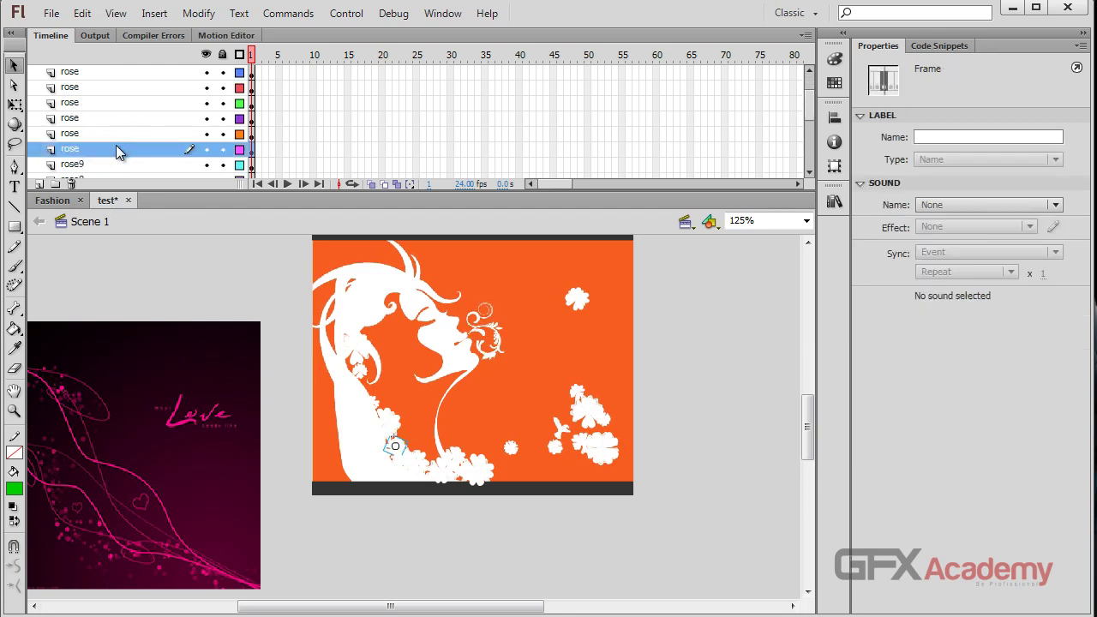
double_click(116, 147)
click(113, 150)
text(11)
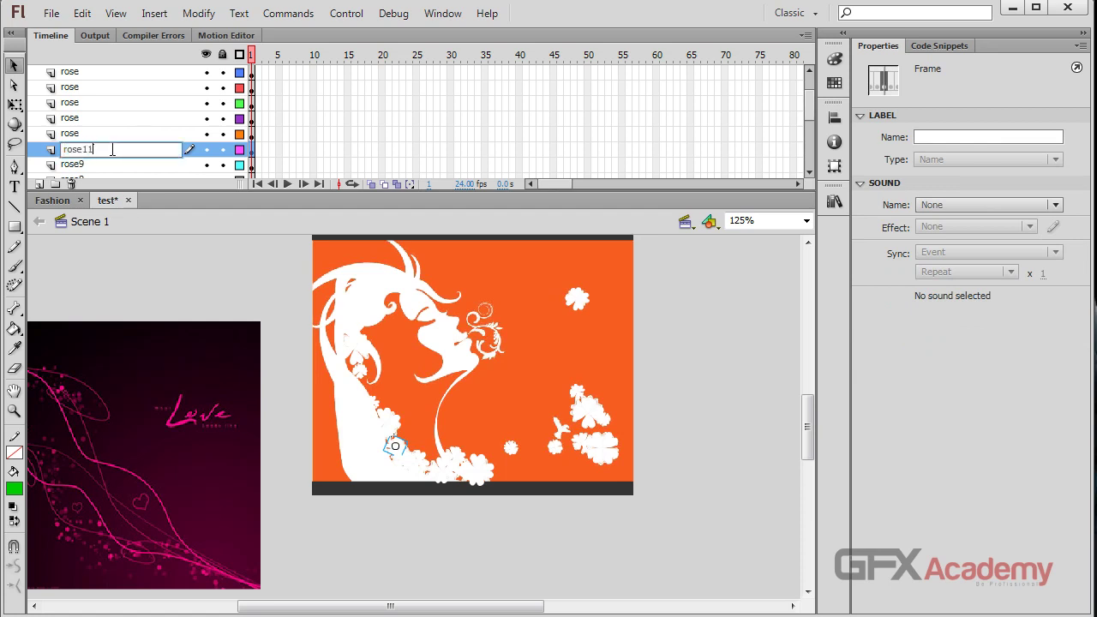
key(Return)
- Rename the rose layer directly above rose11 as rose12
click(110, 138)
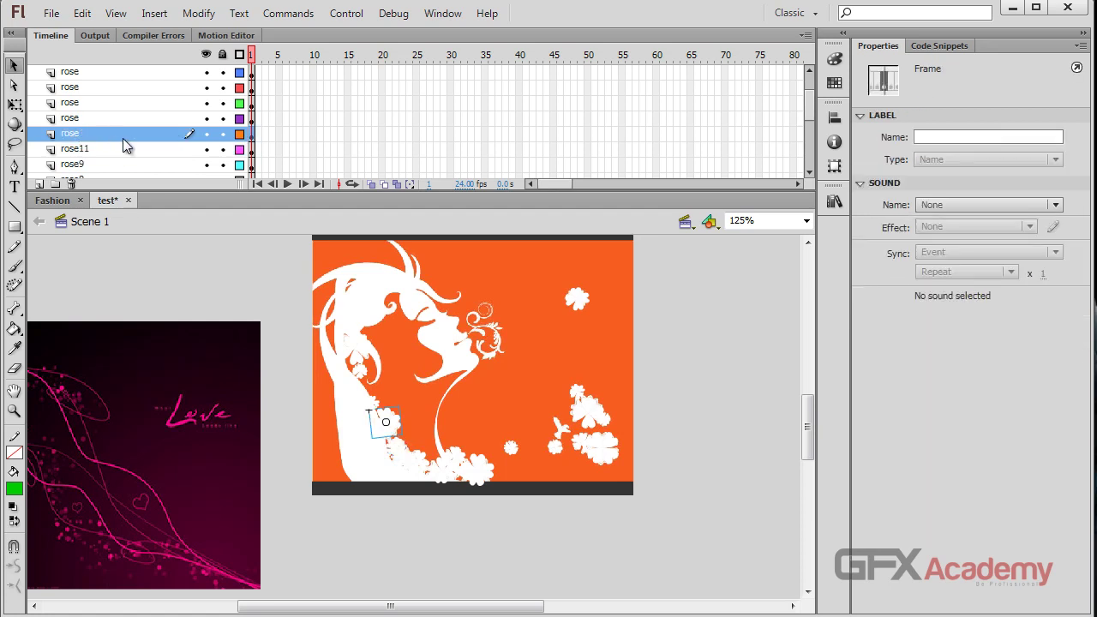
double_click(122, 139)
click(124, 138)
text(12)
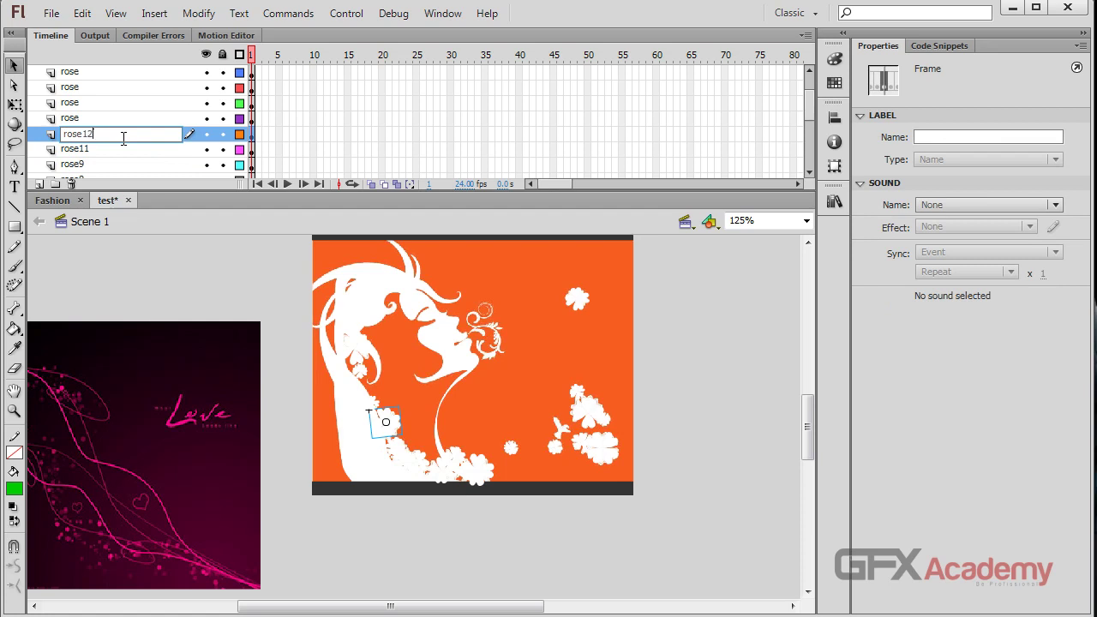
key(Return)
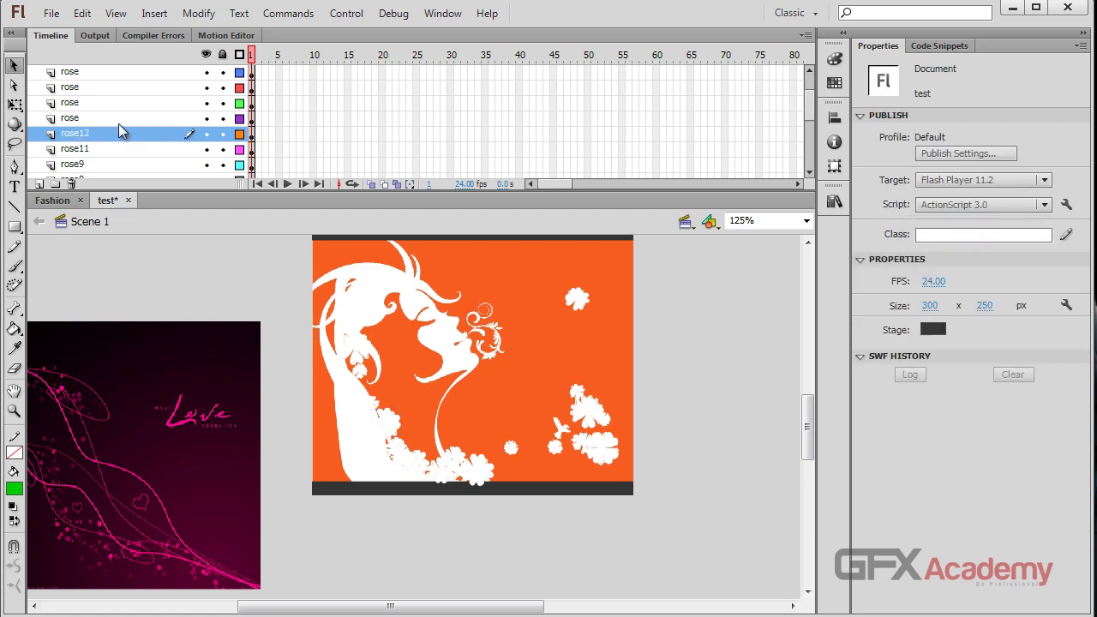
- Rename the rose layer directly above rose12 as rose13
click(118, 122)
double_click(123, 120)
click(123, 120)
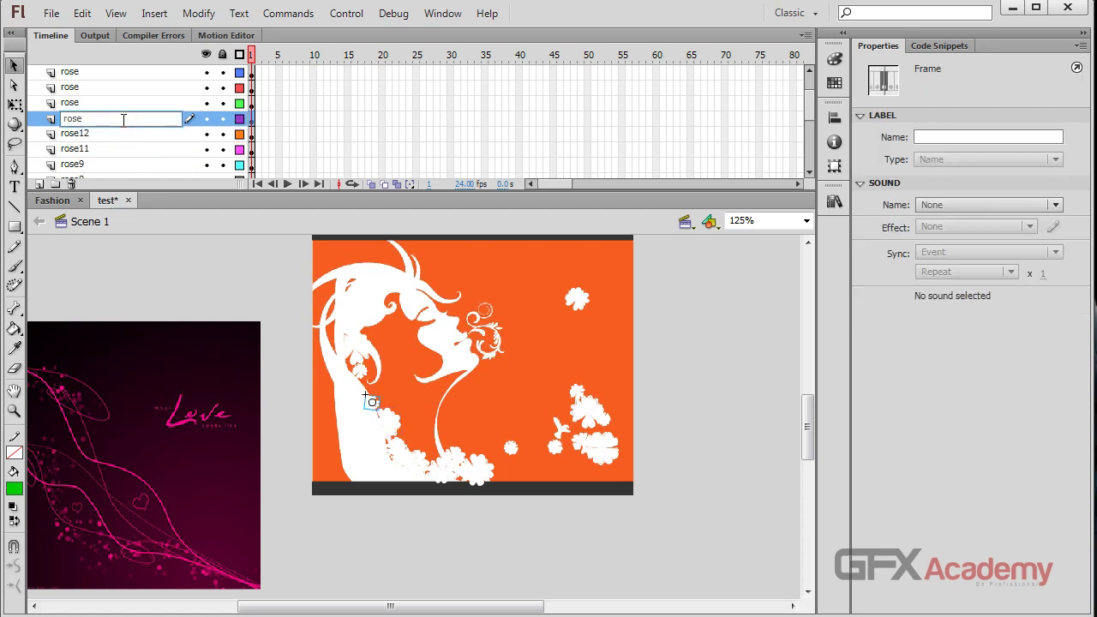
text(13)
key(Return)
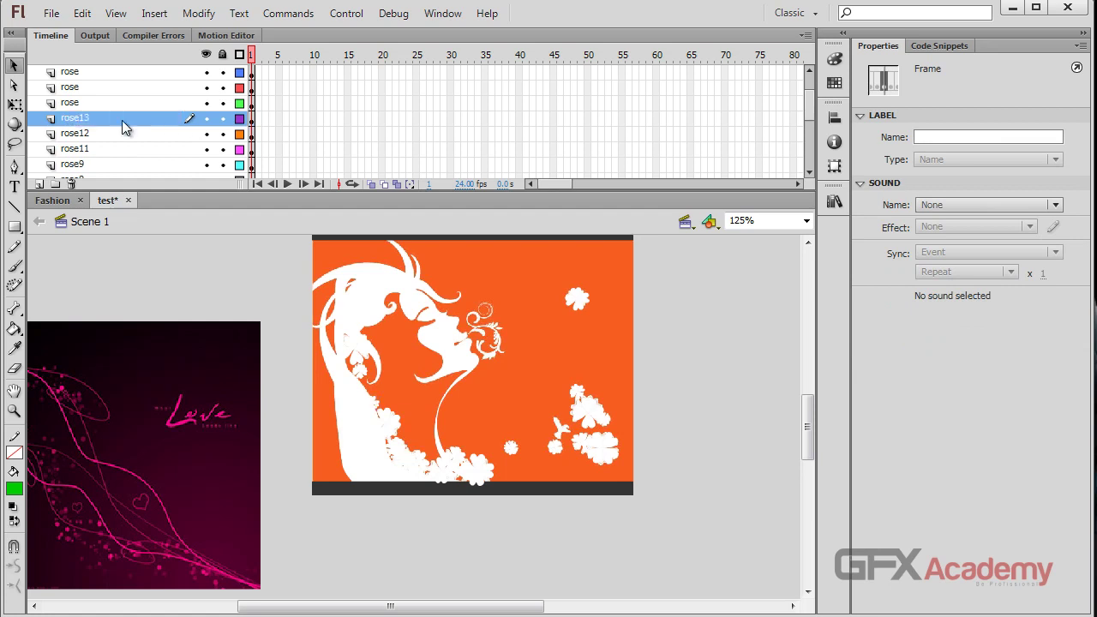
- Rename the rose layer directly above rose13 as rose14
click(117, 102)
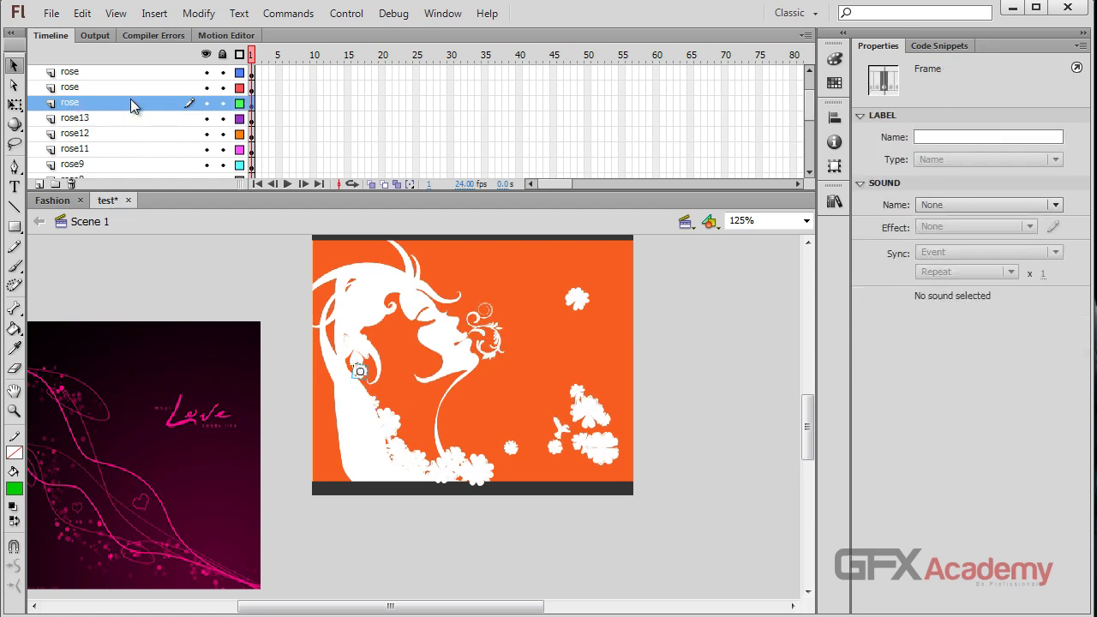
double_click(132, 102)
click(132, 102)
text(14)
key(Return)
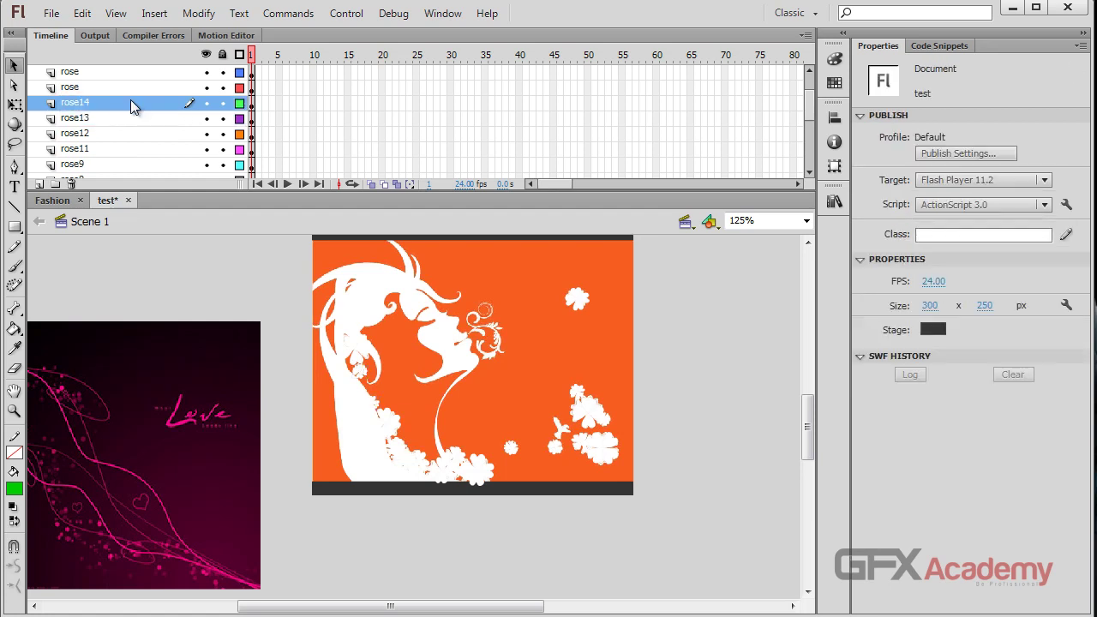
- Rename the rose layer directly above rose14, holding the large flower in the hair, as rose15
double_click(124, 88)
click(124, 87)
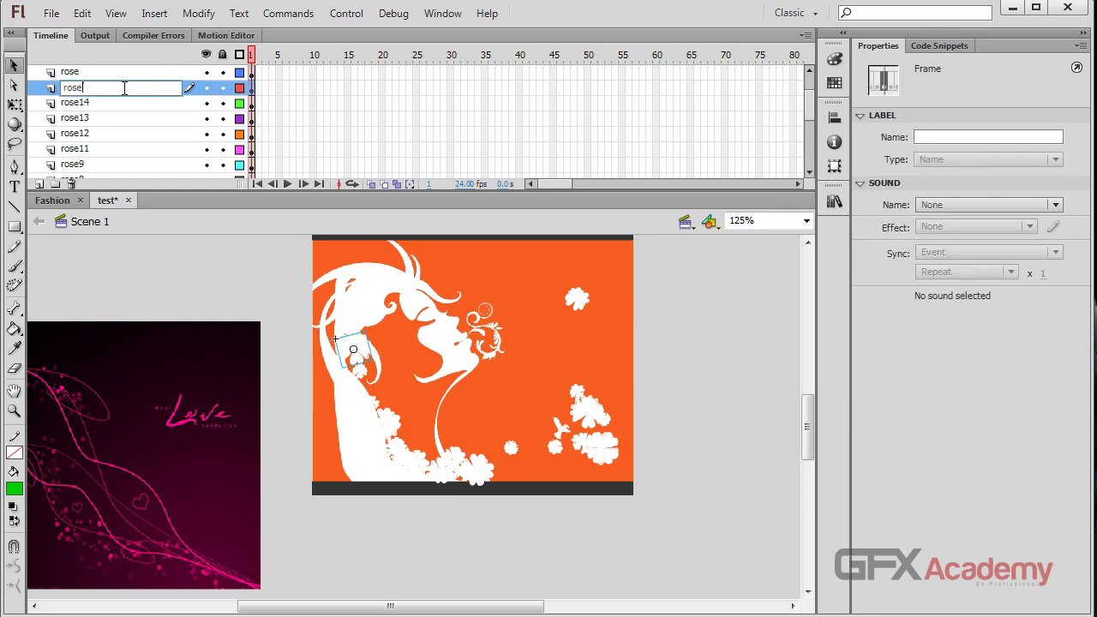
key(Return)
- Rename the rose layer directly above rose15, holding the lone flower in the upper-right area of the artwork, as rose16
scroll(122, 88, up, 1)
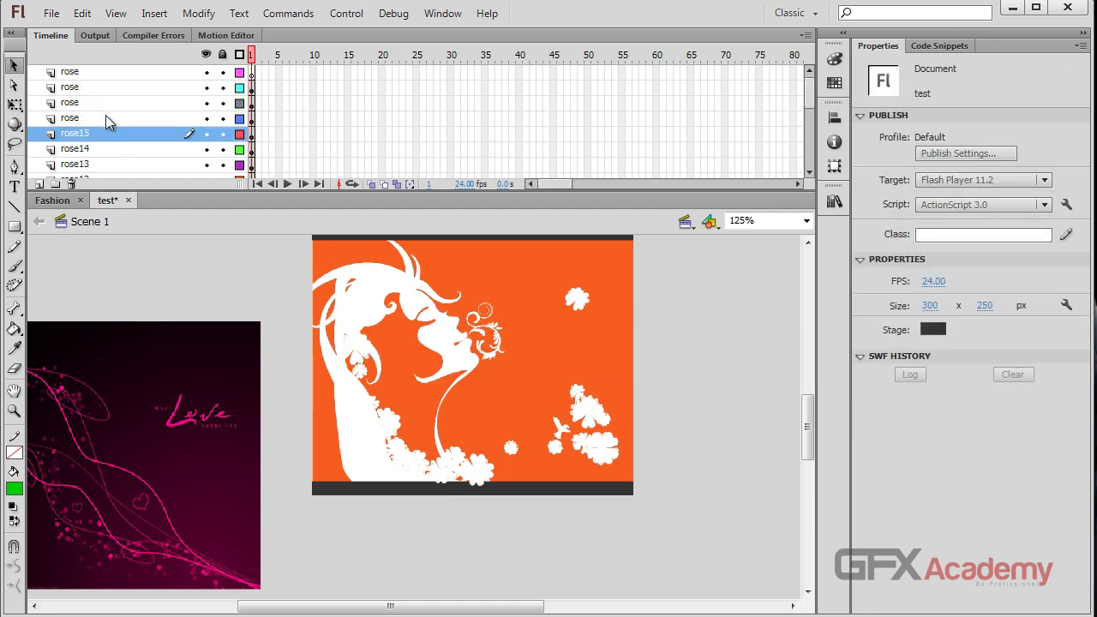
click(105, 117)
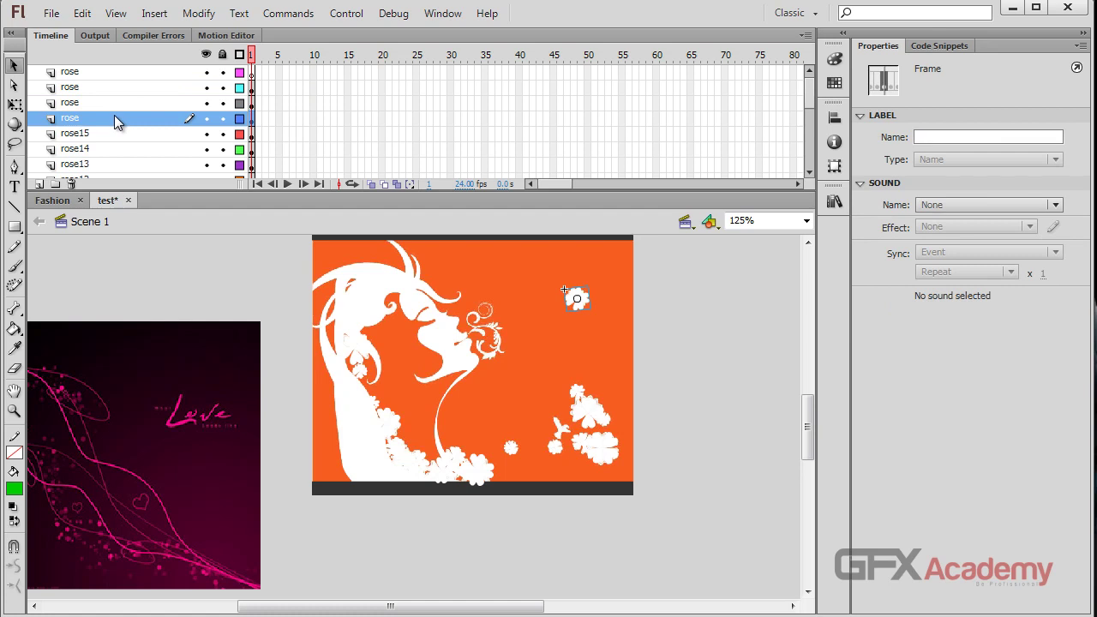
double_click(114, 114)
click(111, 118)
text(16)
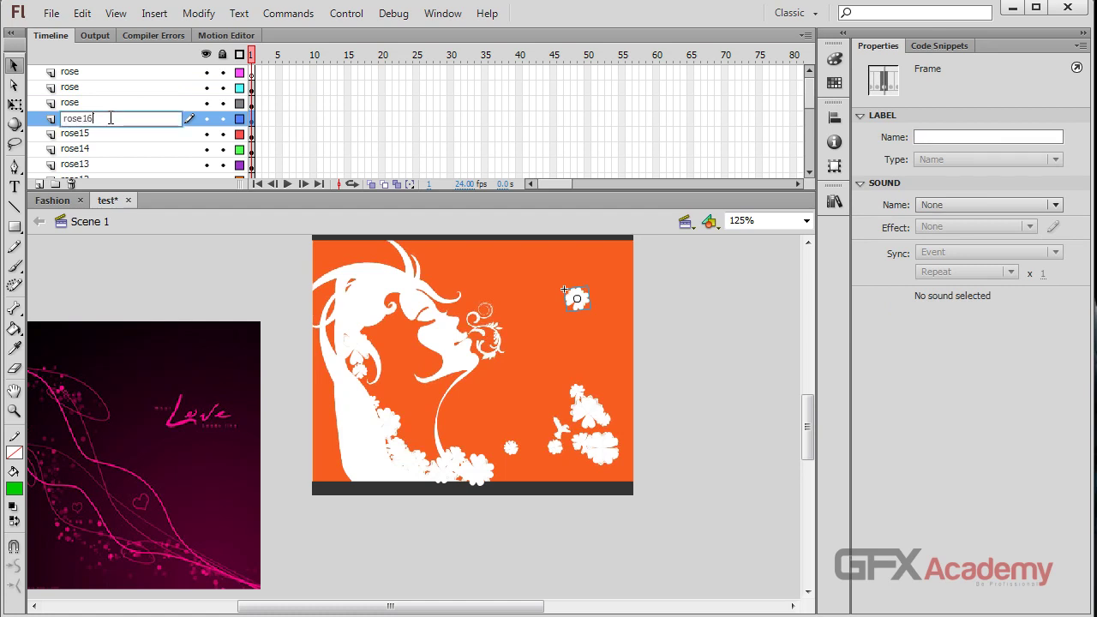
key(Return)
- Rename the rose layer directly above rose16, holding the small flower in the lower-right cluster of the artwork, as rose17
click(126, 104)
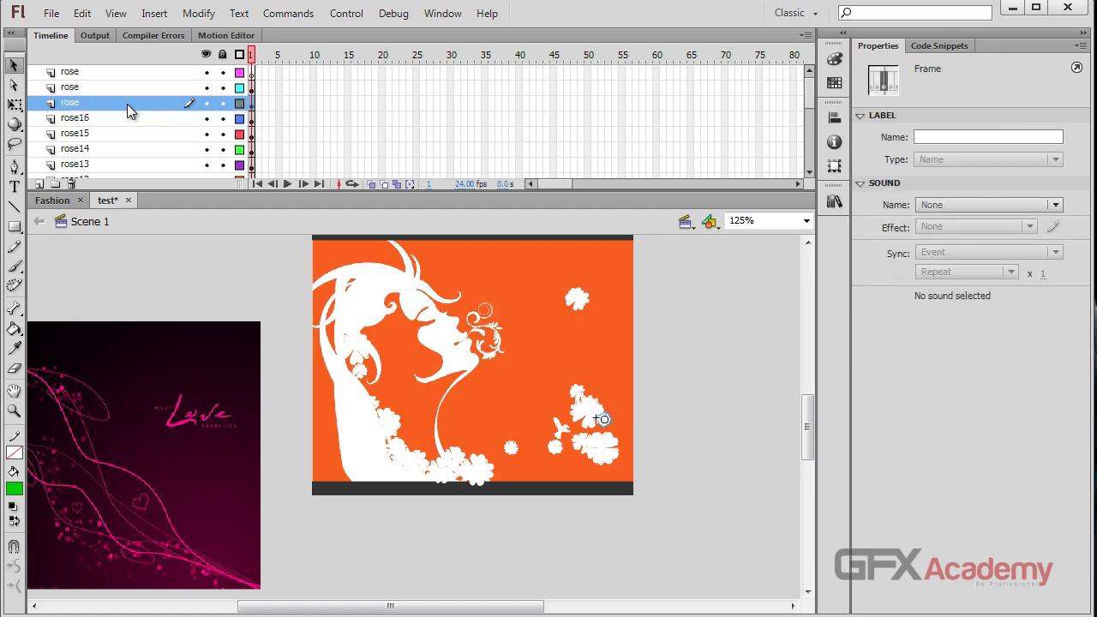
double_click(126, 103)
click(129, 104)
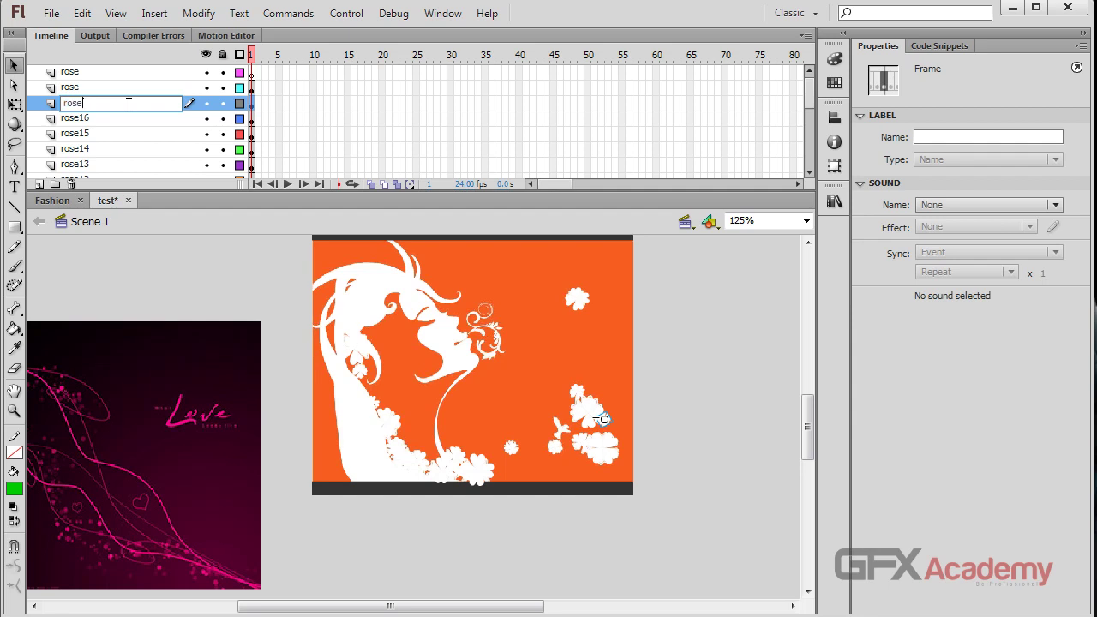
text(17)
key(Return)
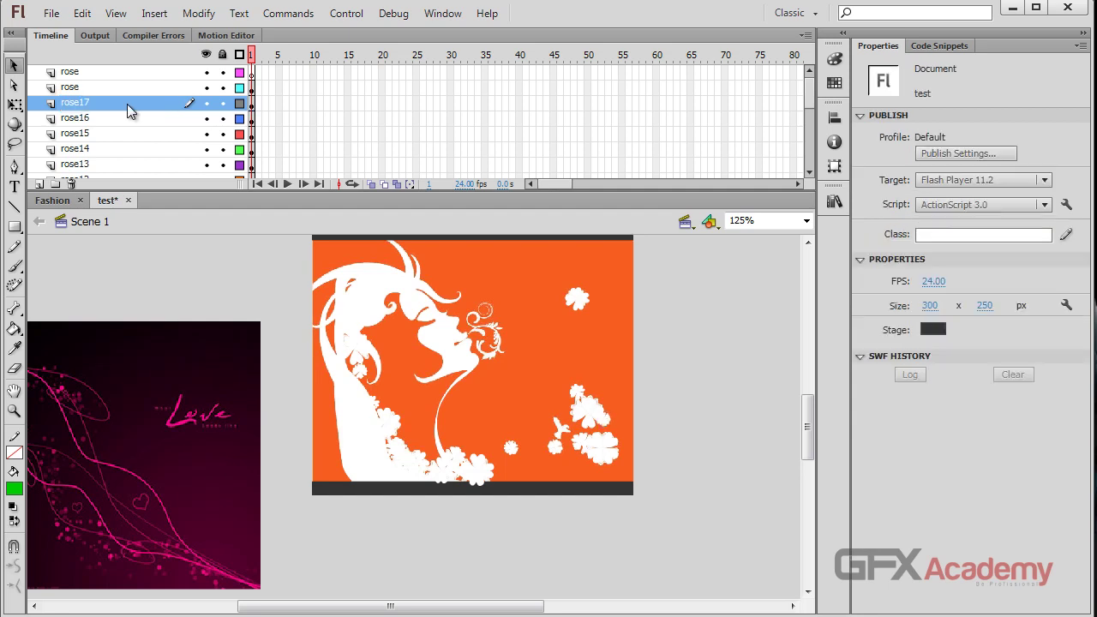
- Rename the rose layer directly above rose17, holding a flower at the base of the hair, as rose18
click(143, 92)
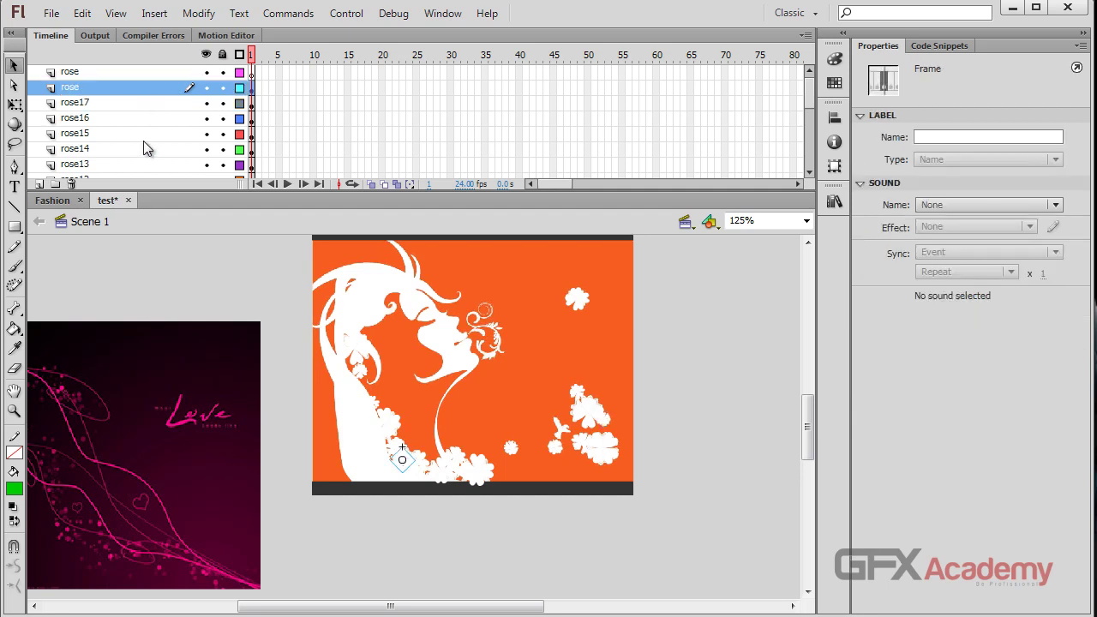
double_click(107, 92)
click(117, 89)
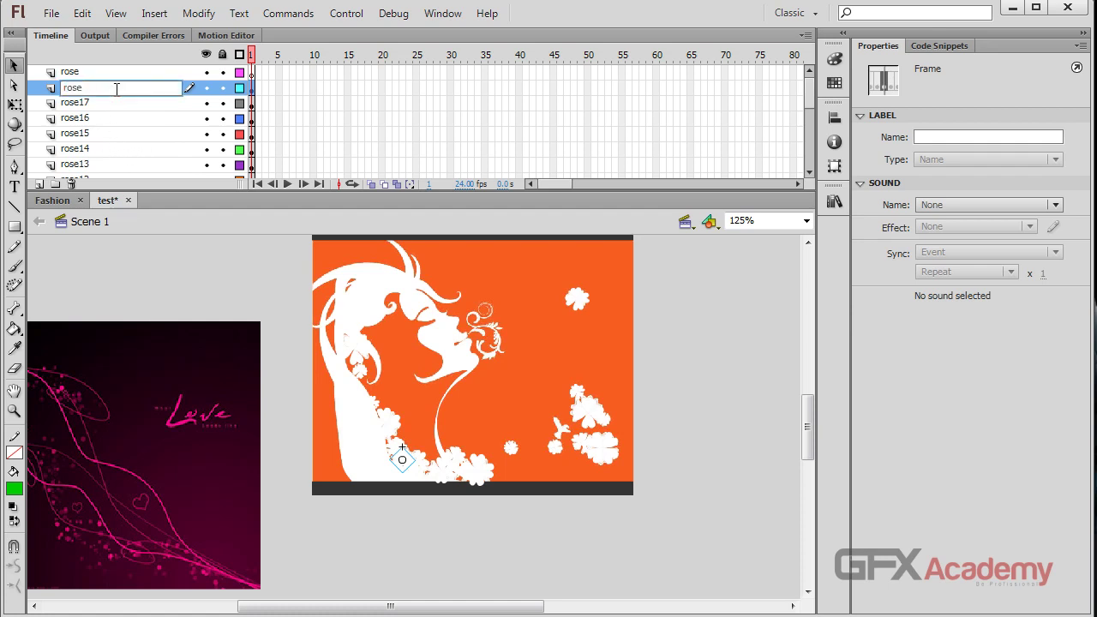
text(18)
key(Return)
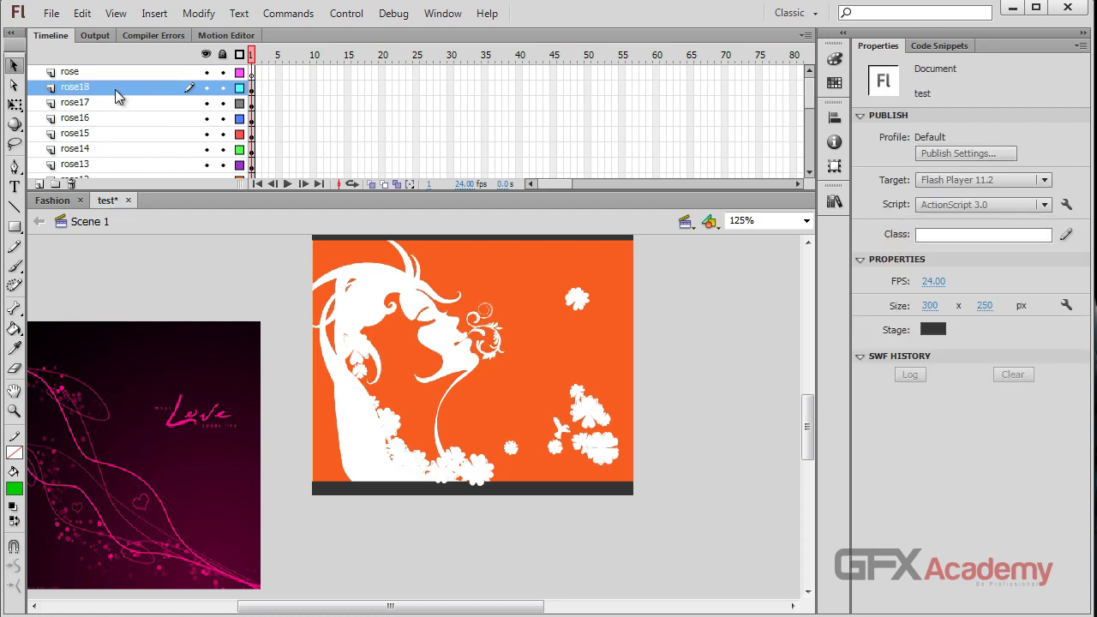
- Move the rose18 layer down the stack to sit between rose13 and rose12
drag(117, 96, 114, 162)
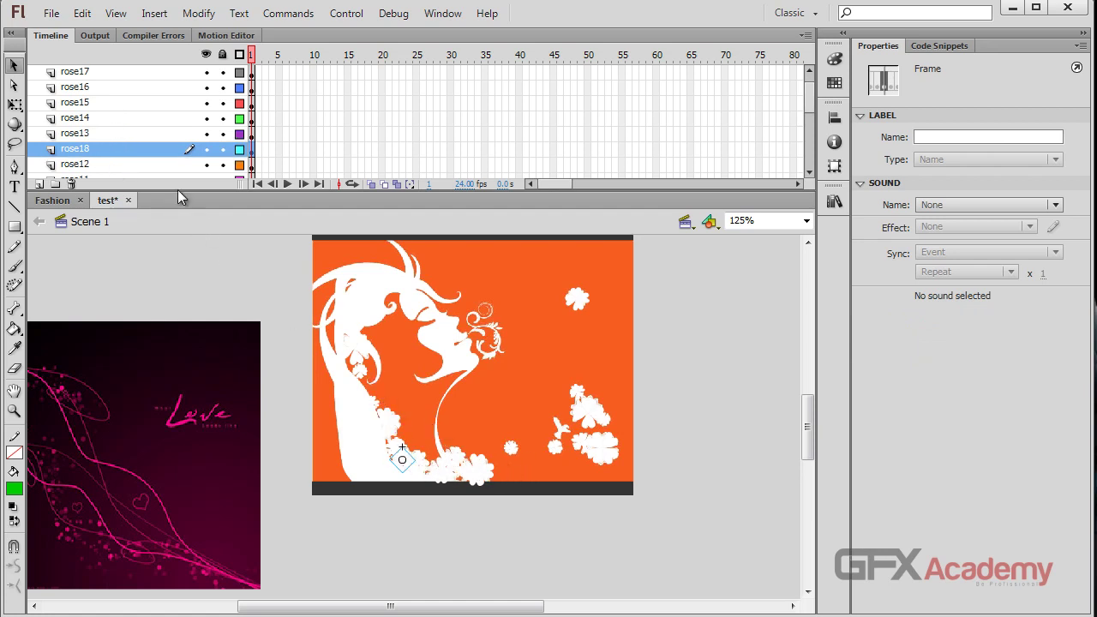
click(145, 164)
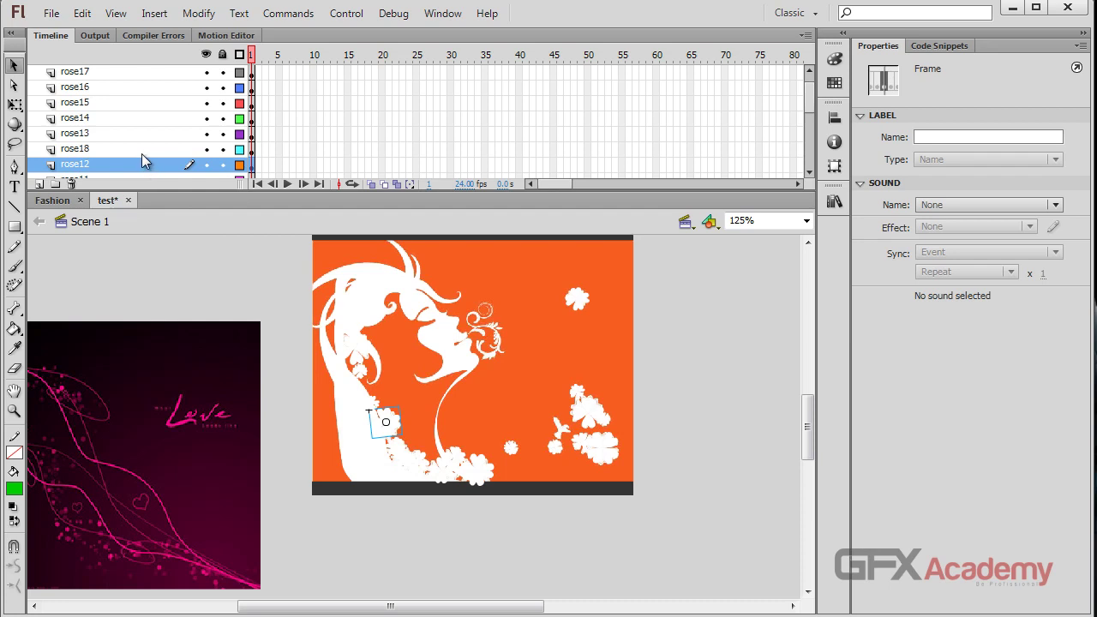
click(142, 151)
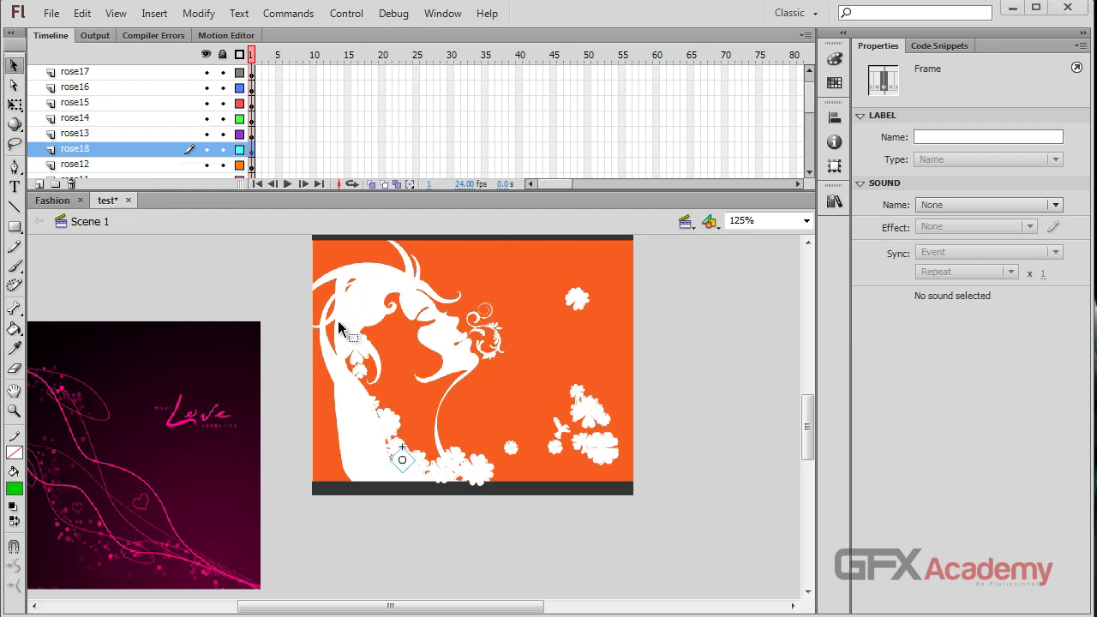
- Check which flowers along the hair belong to the rose18, rose12, rose11 and rose9 layers to compare their stacking order
click(281, 321)
drag(290, 304, 323, 328)
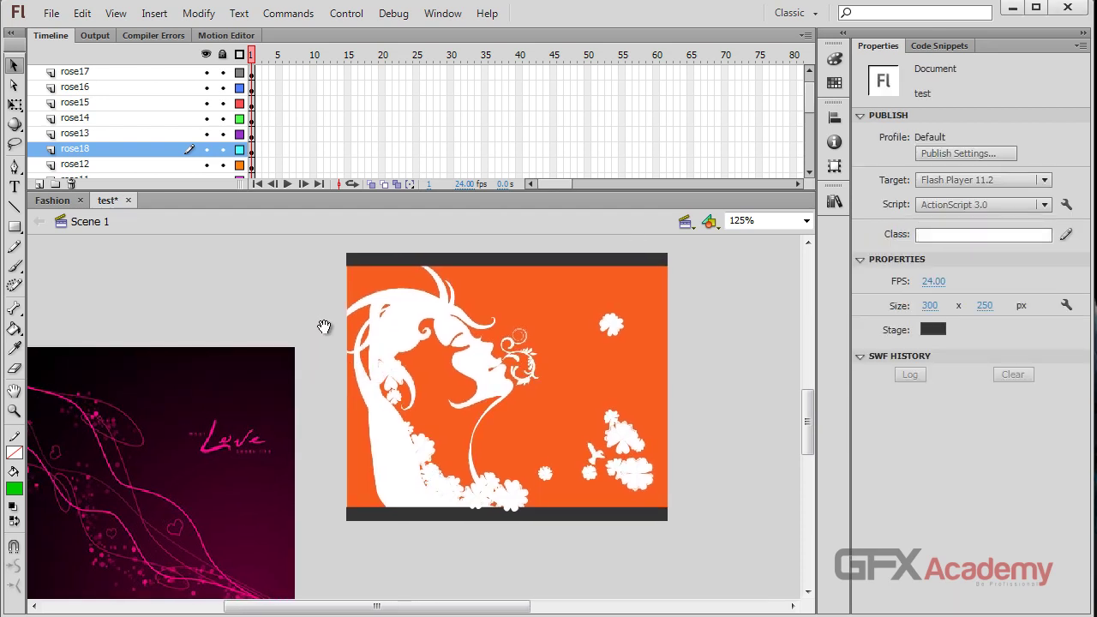
click(140, 148)
click(139, 163)
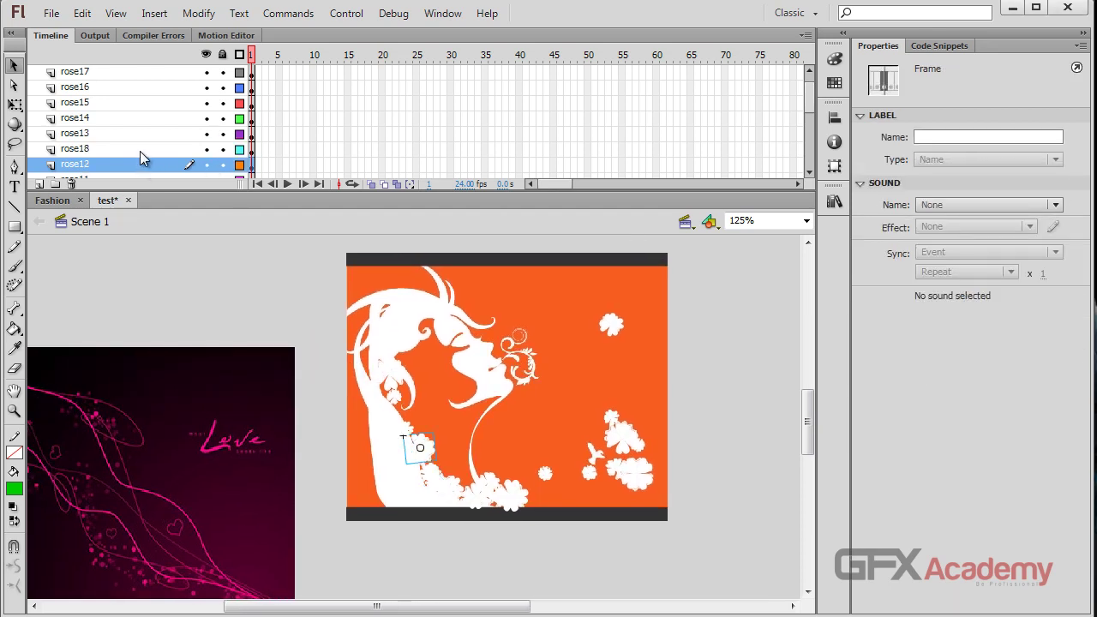
click(140, 151)
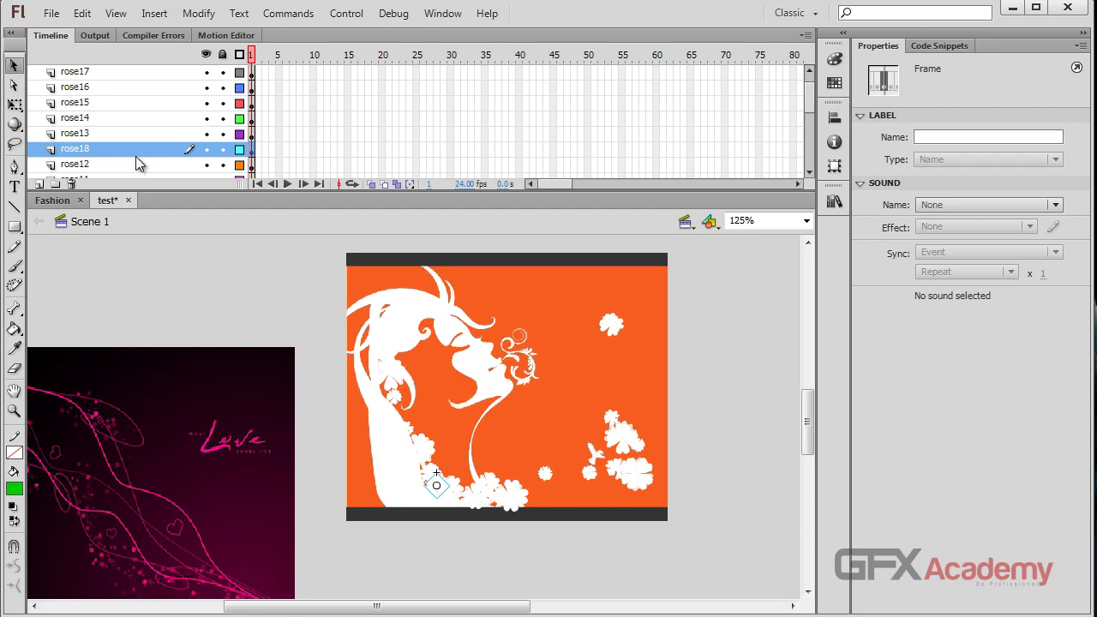
click(135, 160)
click(135, 155)
scroll(133, 165, down, 1)
click(132, 164)
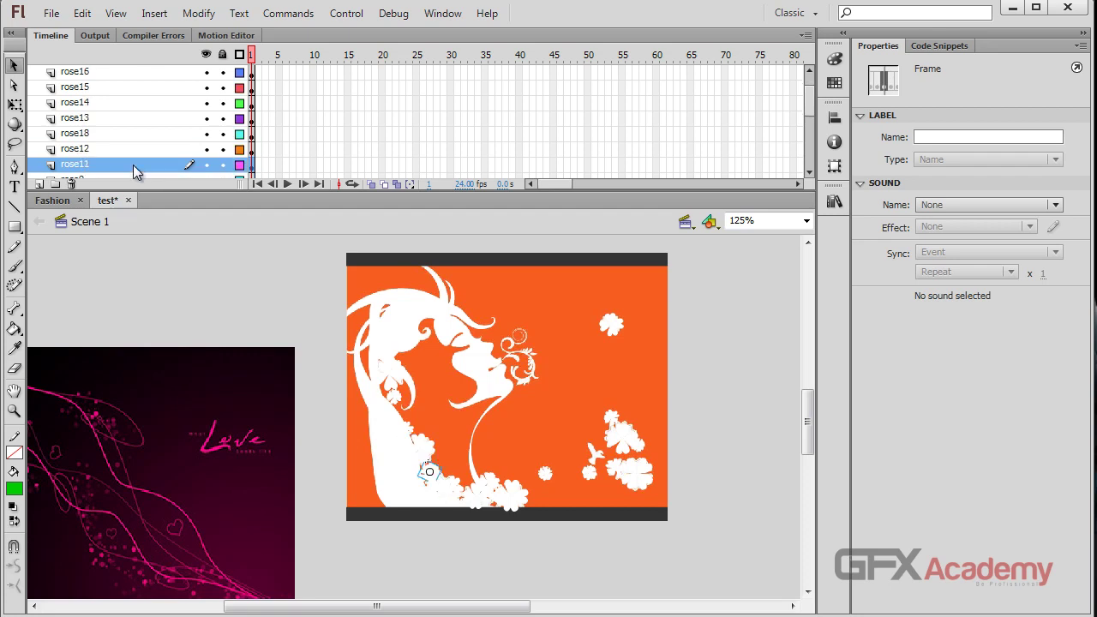
scroll(133, 165, down, 1)
click(130, 164)
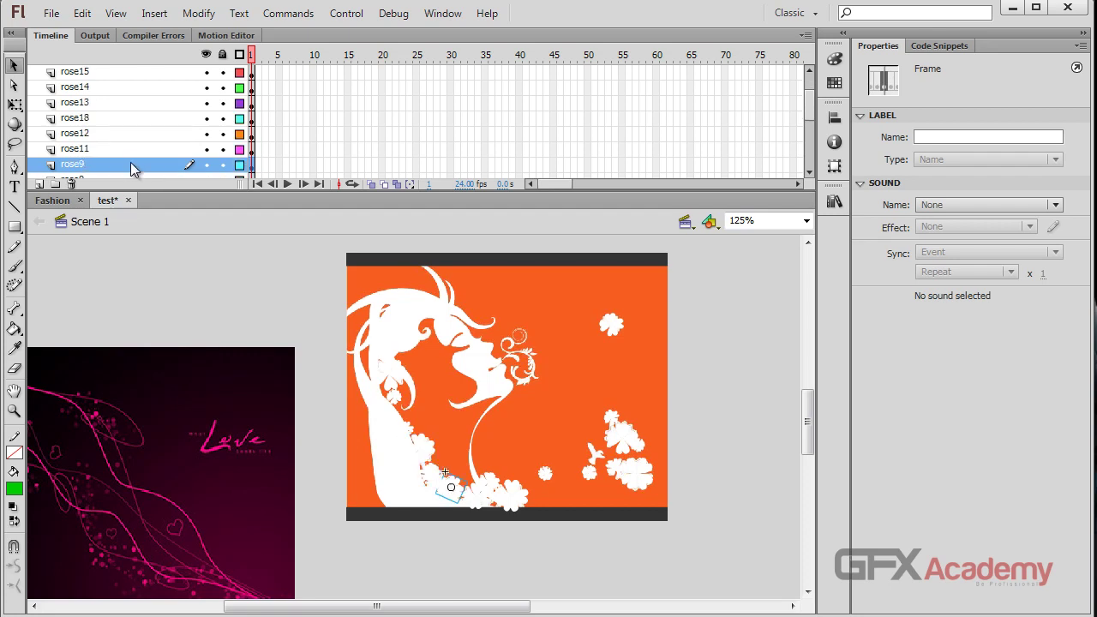
click(130, 149)
click(129, 132)
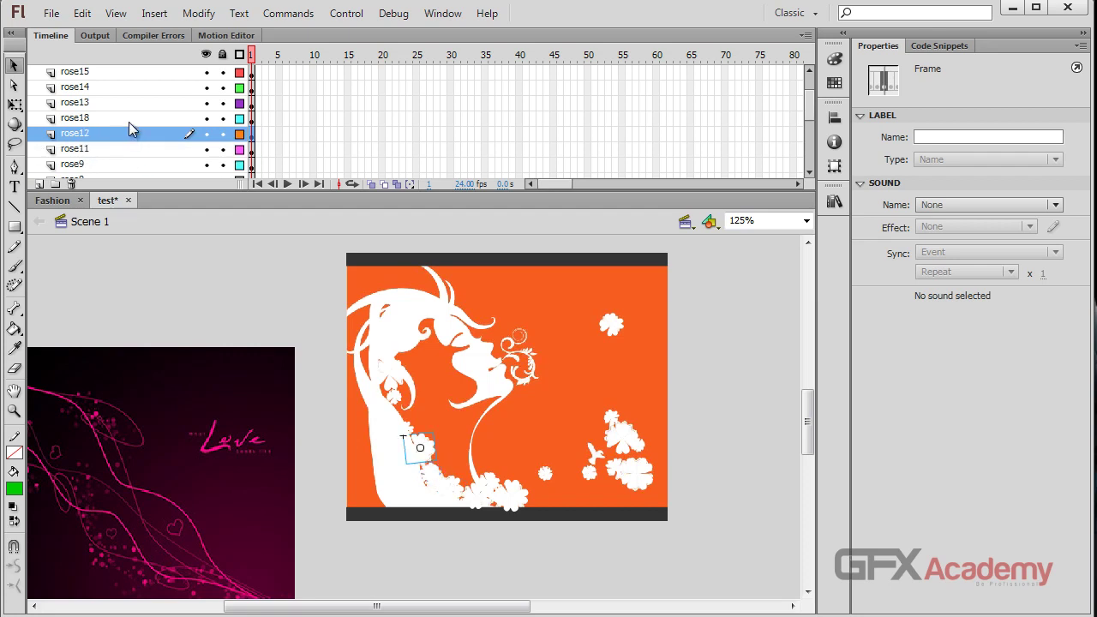
- Move the rose18 layer directly below rose11
click(128, 122)
drag(129, 122, 126, 151)
scroll(126, 137, up, 1)
scroll(126, 137, down, 1)
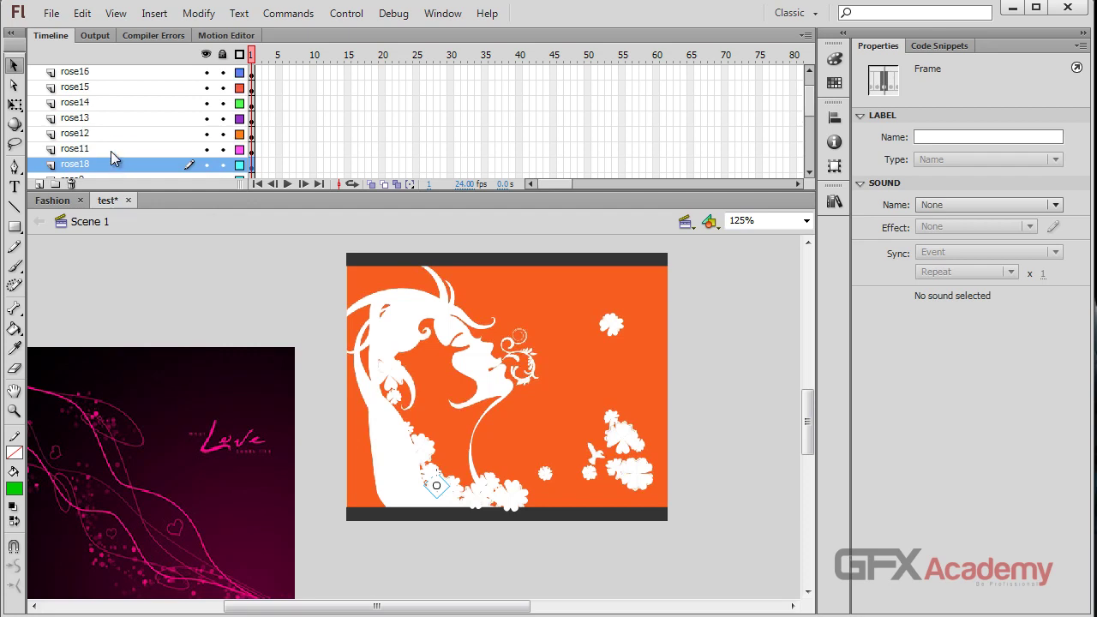
- Delete the leftover empty rose layer above rose17 and save the document
scroll(128, 146, up, 3)
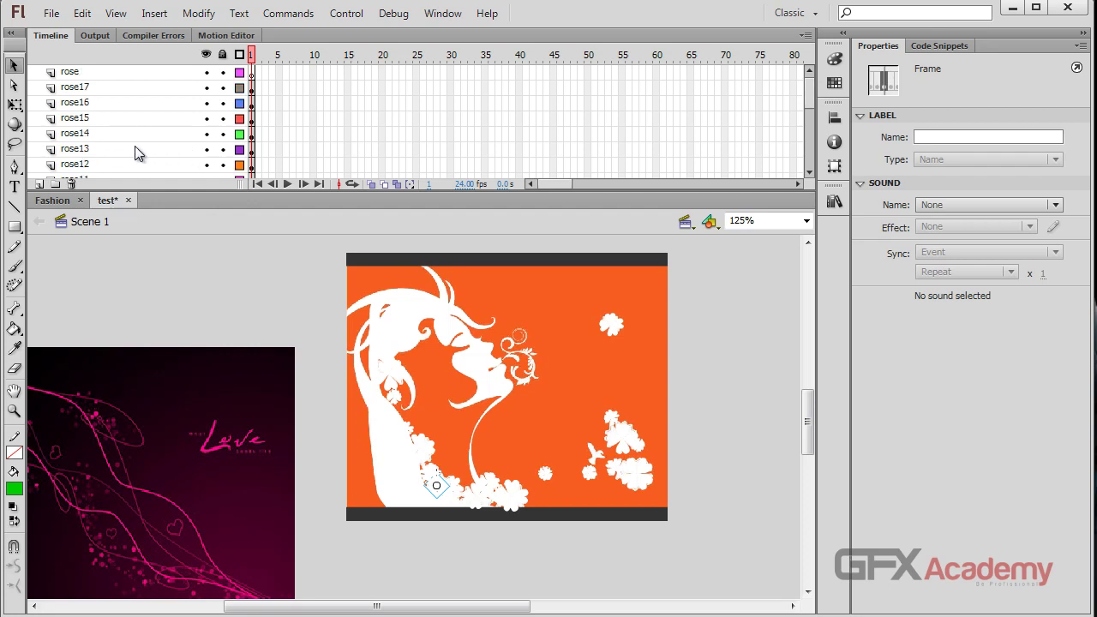
click(110, 71)
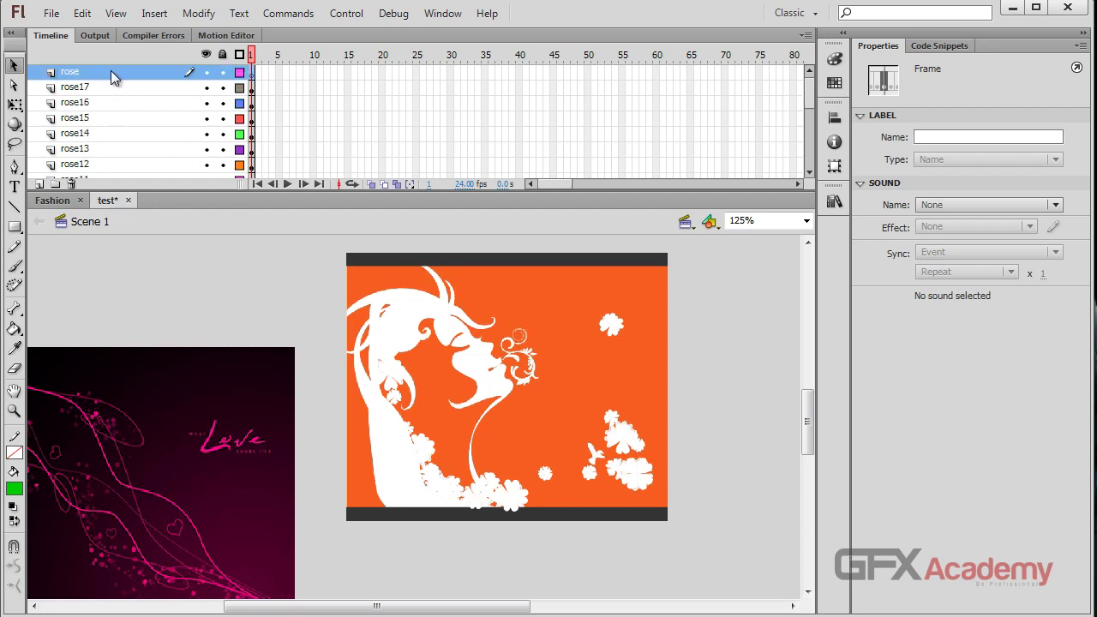
click(72, 184)
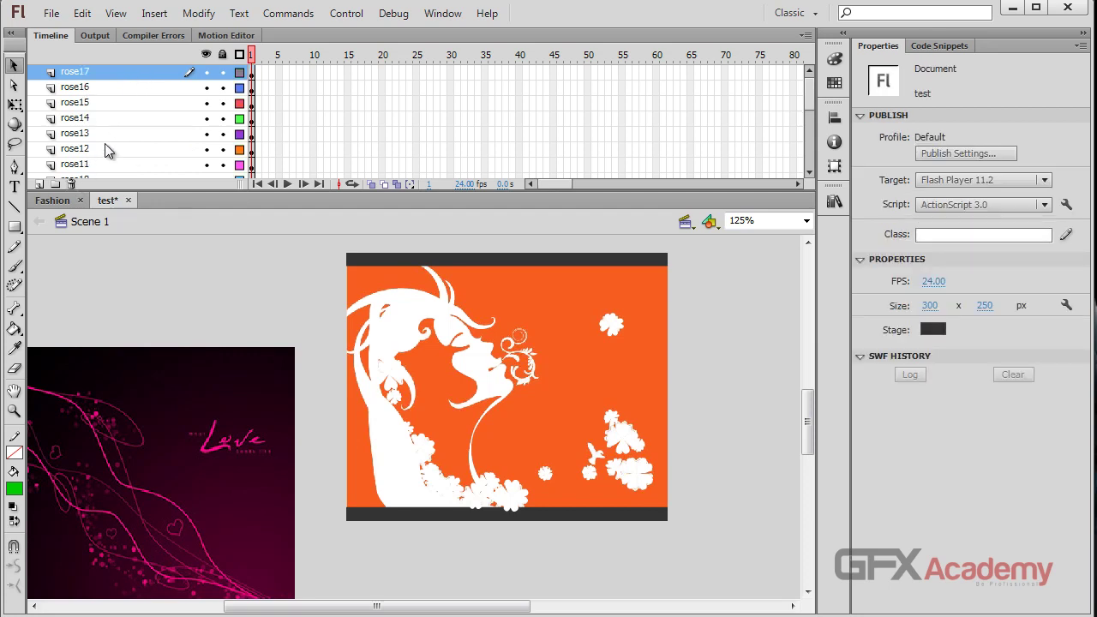
key(ctrl+s)
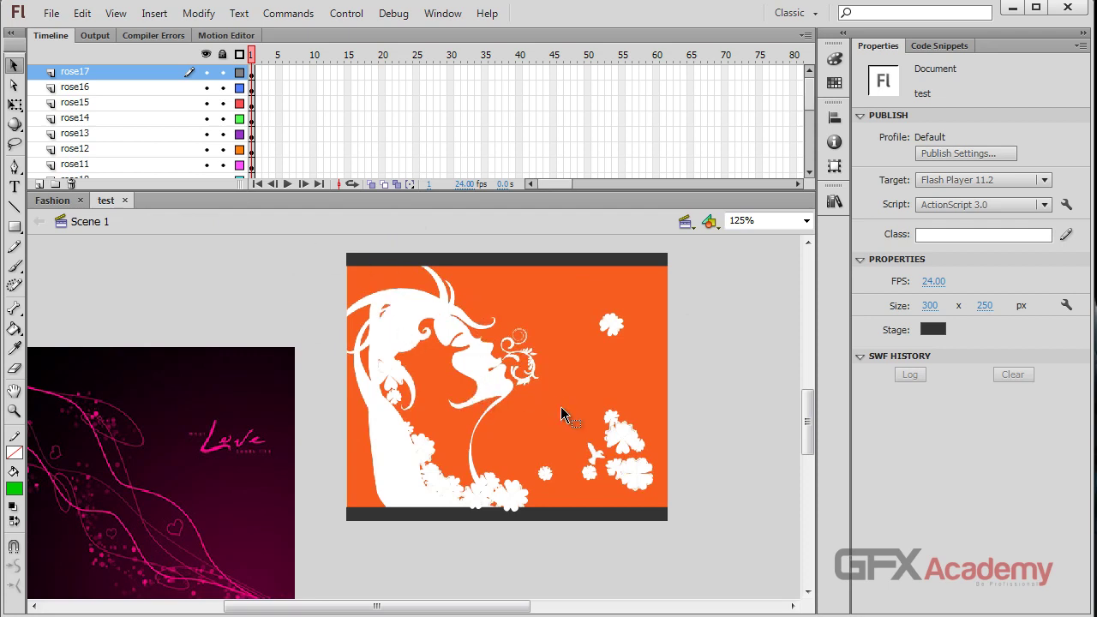
- Select all the flower copies on the stage to check them, and hide the img reference layer
click(631, 484)
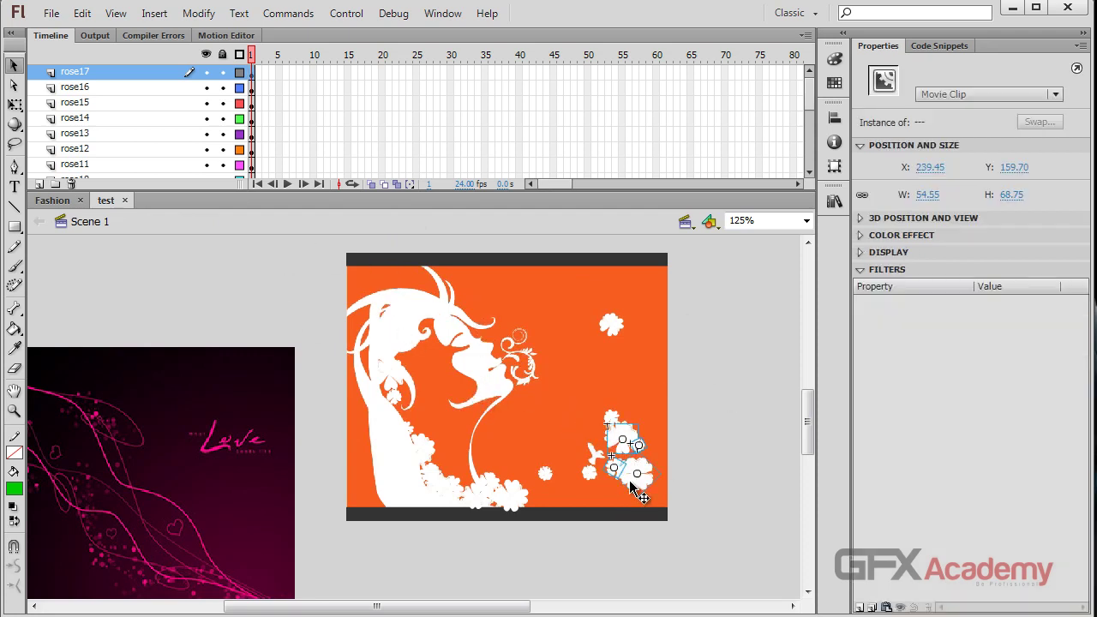
click(673, 426)
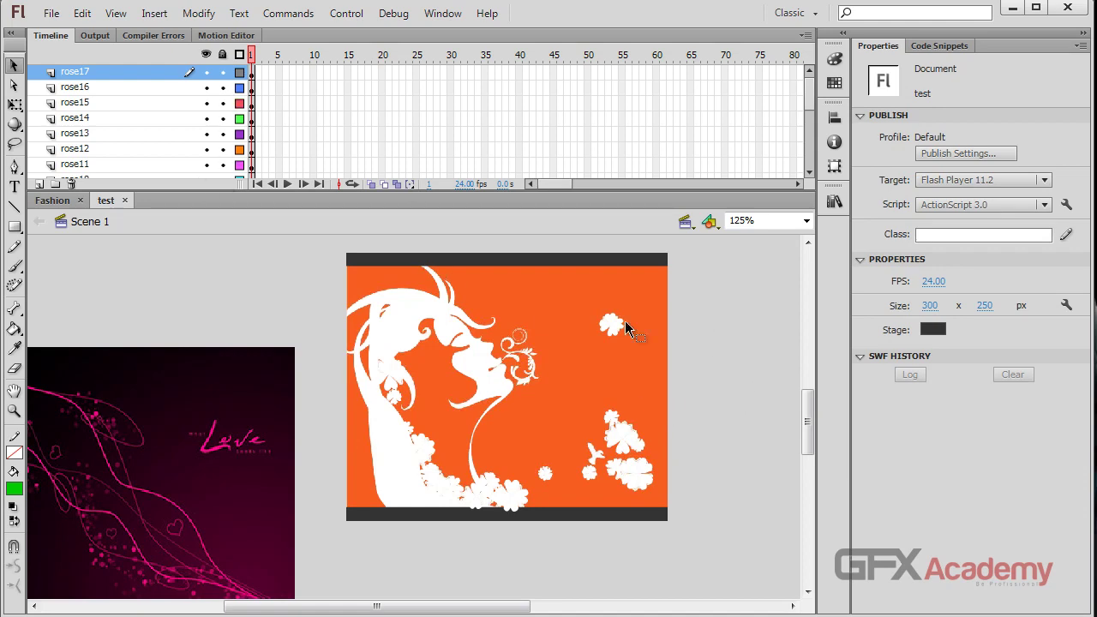
drag(708, 254, 349, 519)
scroll(174, 140, down, 4)
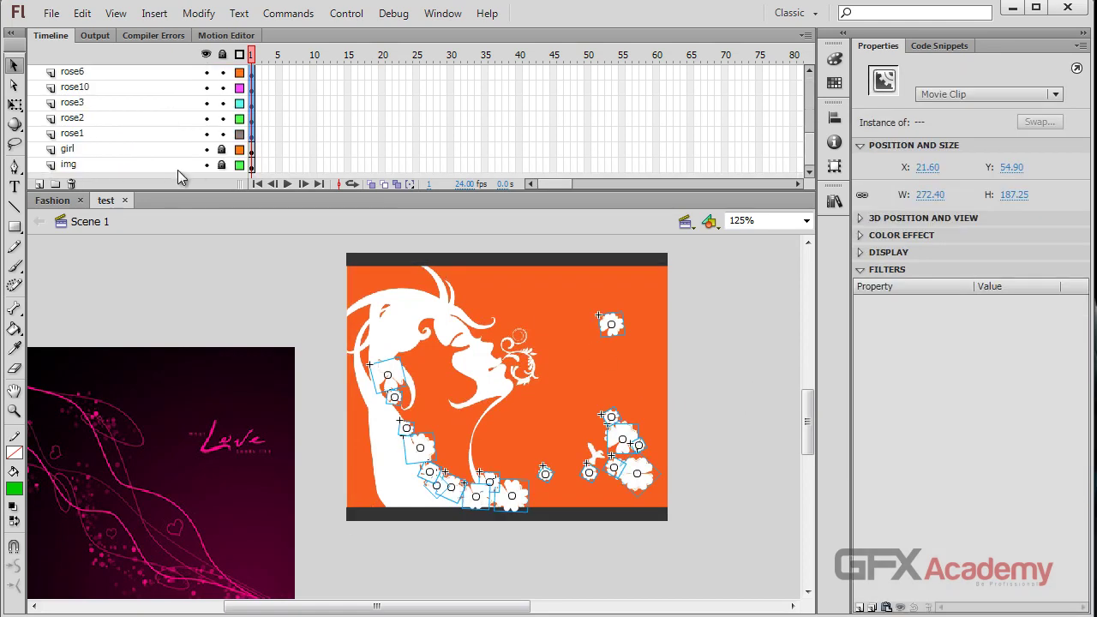
click(205, 164)
click(218, 365)
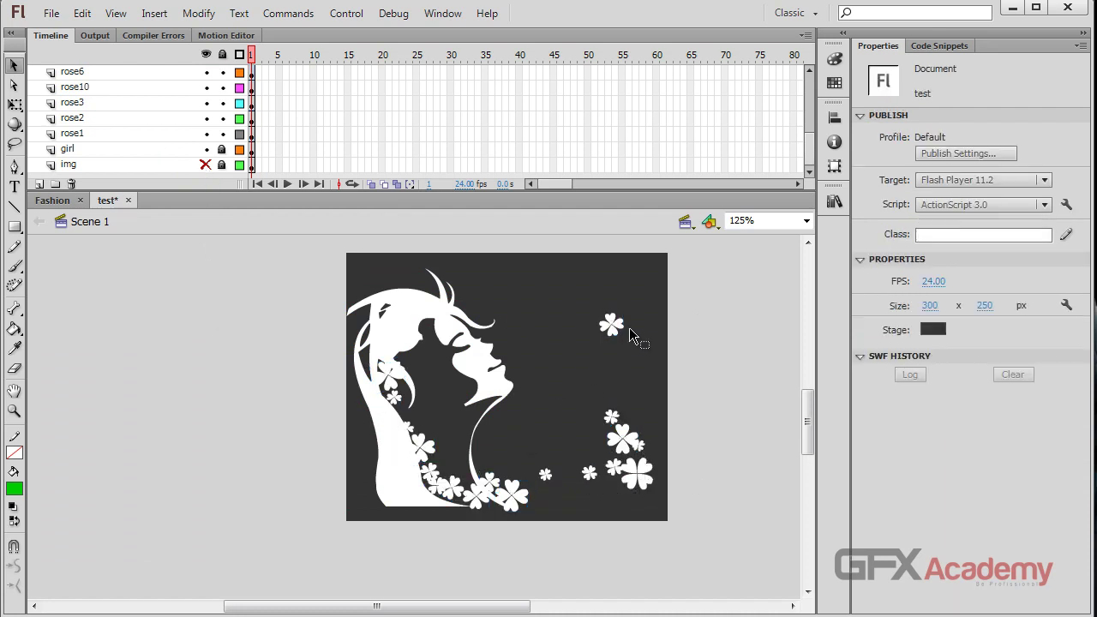
- Examine the flower animation in the Fashion document by scrubbing to frame 88, and return to the test document
scroll(437, 285, up, 3)
scroll(435, 279, down, 3)
click(53, 200)
drag(342, 53, 644, 53)
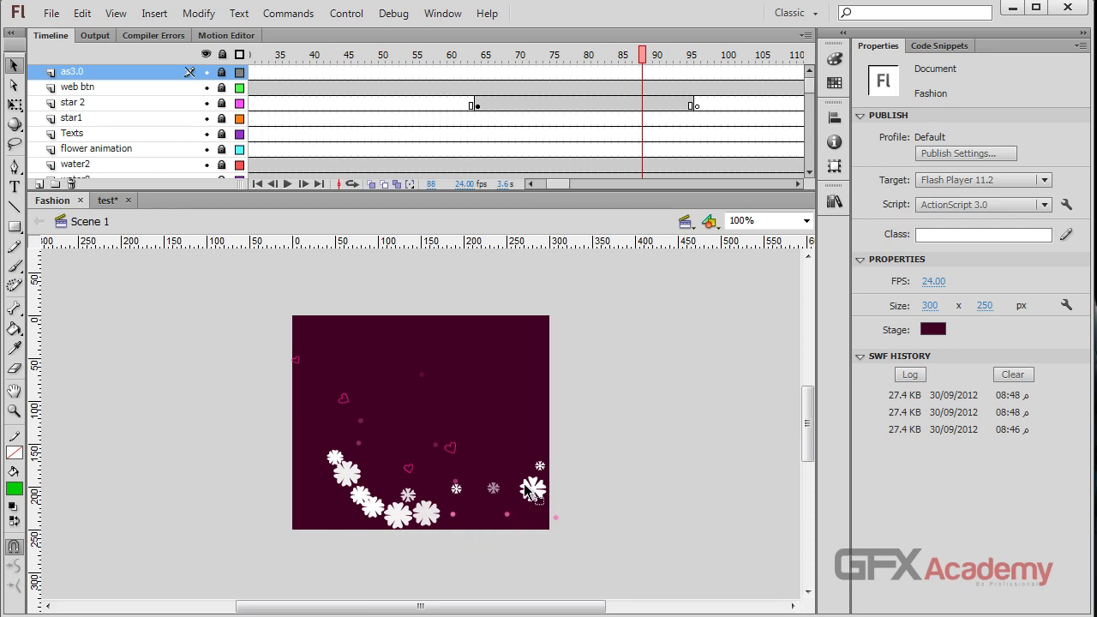
click(113, 199)
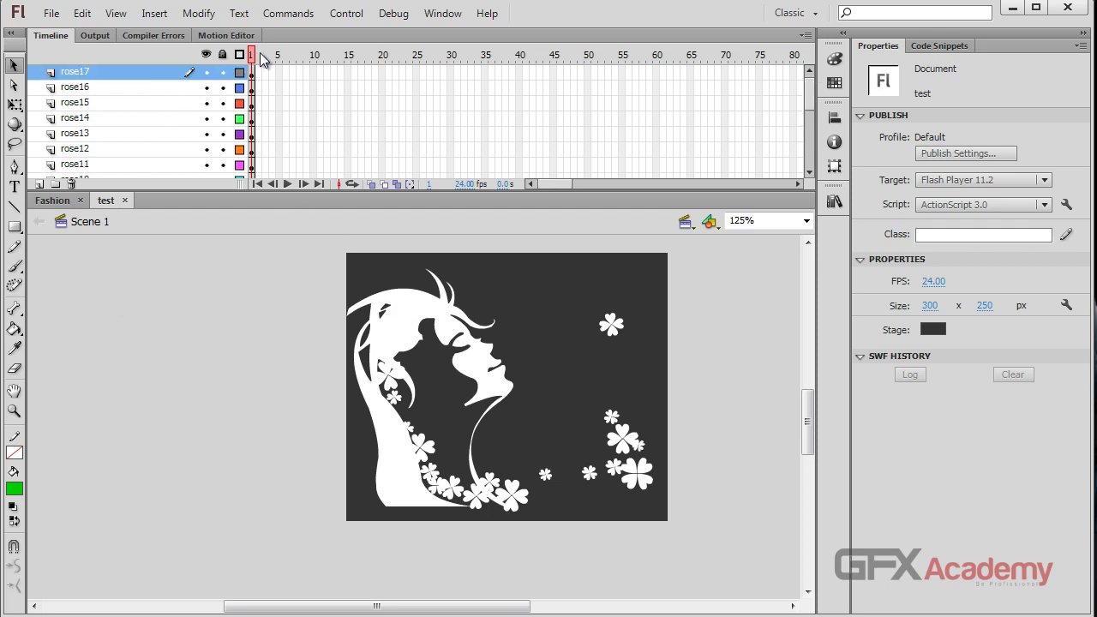
- Lock all layers and unlock only the girl layer
click(222, 54)
scroll(222, 116, down, 2)
scroll(221, 120, down, 3)
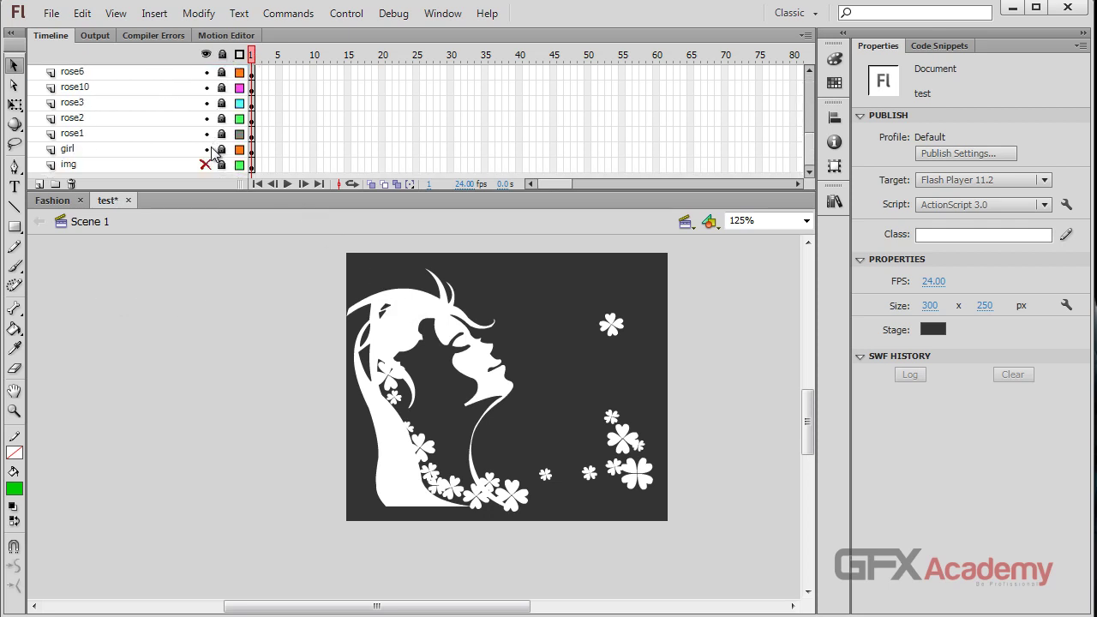
click(222, 150)
- Scale the girl silhouette up to about 170 by 243 px with Free Transform, and show the img layer again
key(ctrl+a)
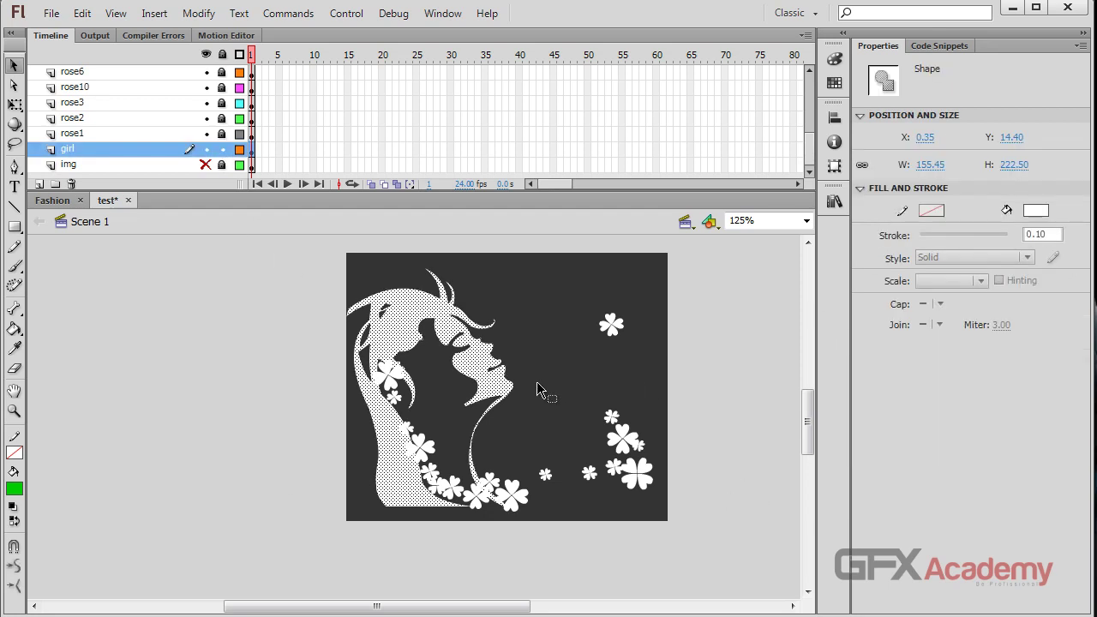
key(q)
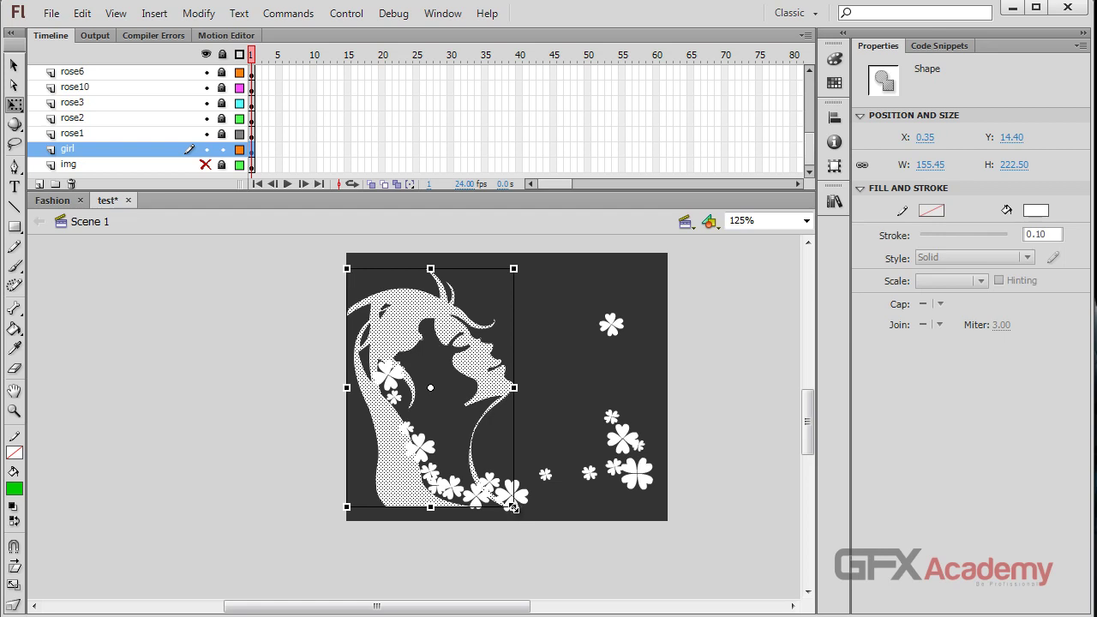
drag(513, 507, 525, 520)
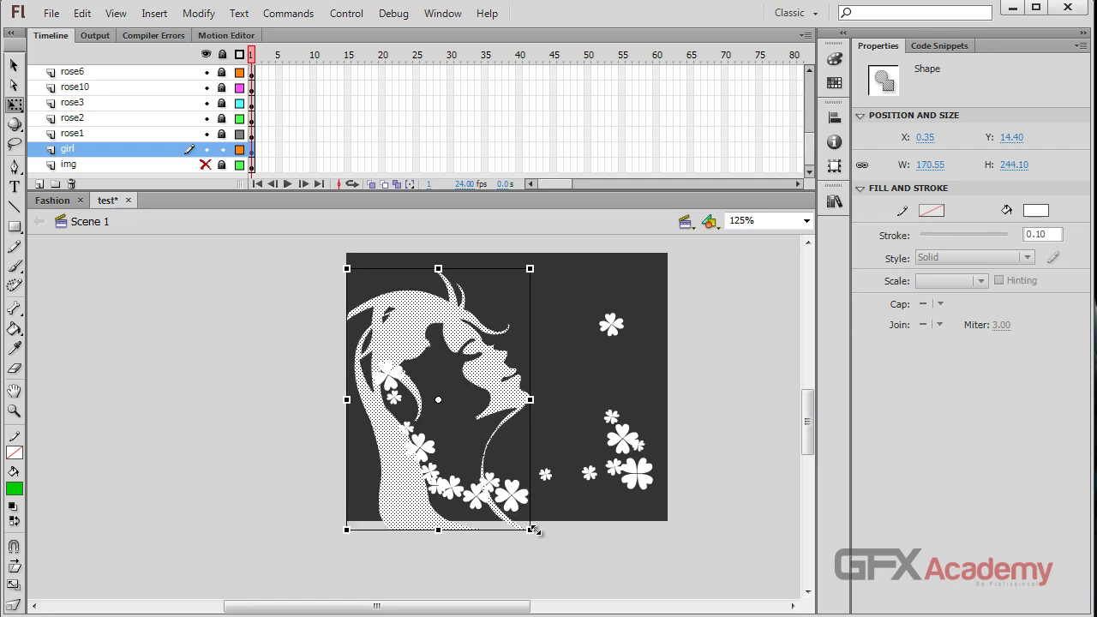
drag(527, 523, 528, 527)
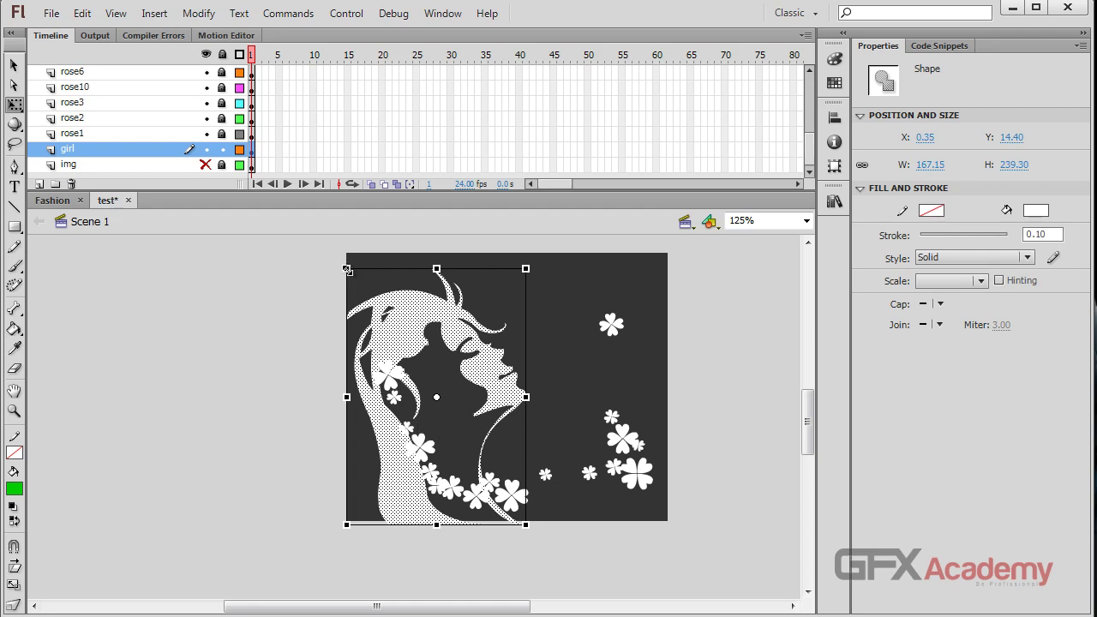
drag(347, 269, 343, 265)
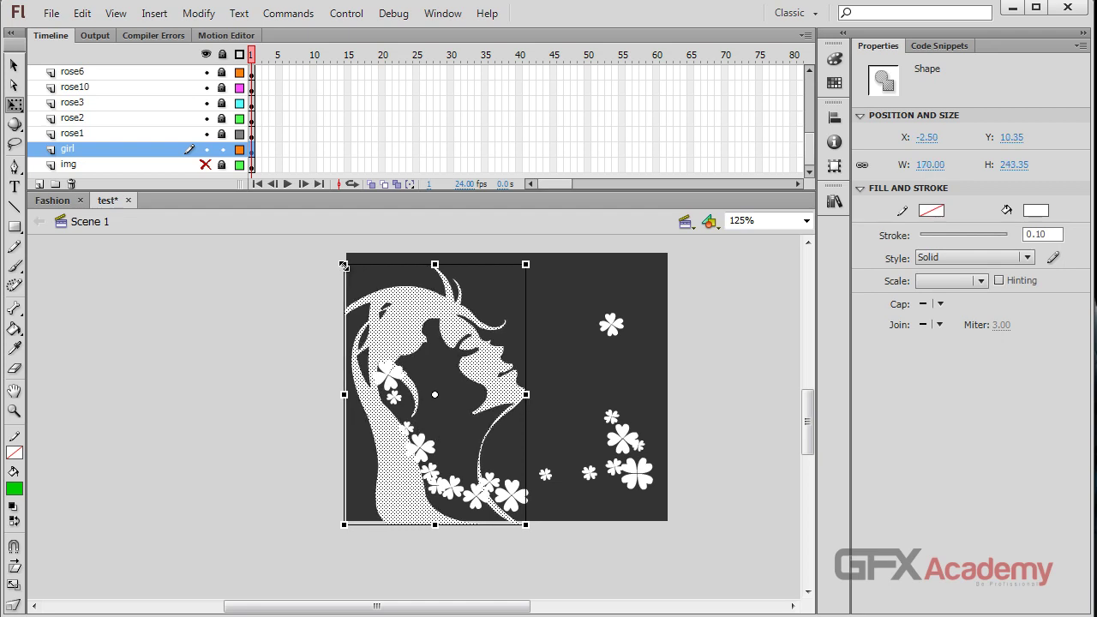
click(13, 65)
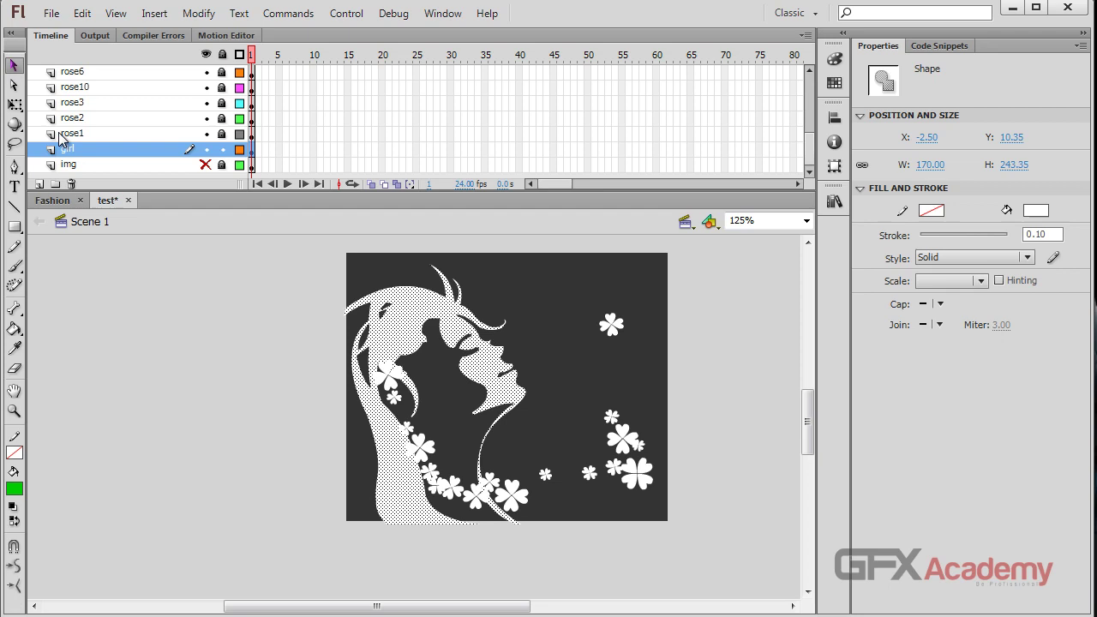
click(220, 341)
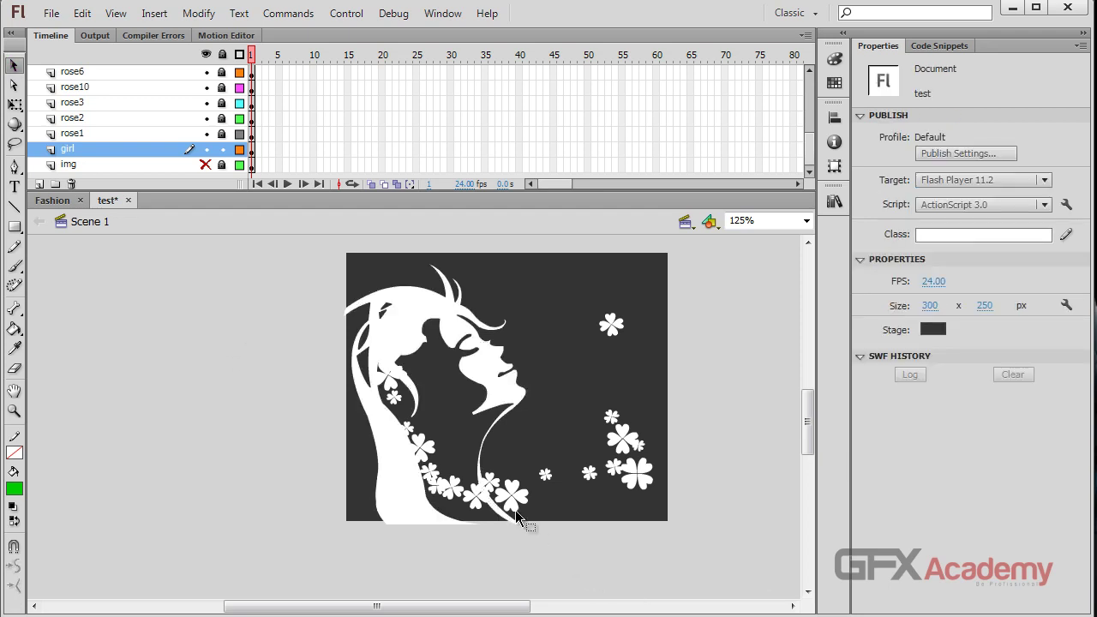
click(206, 165)
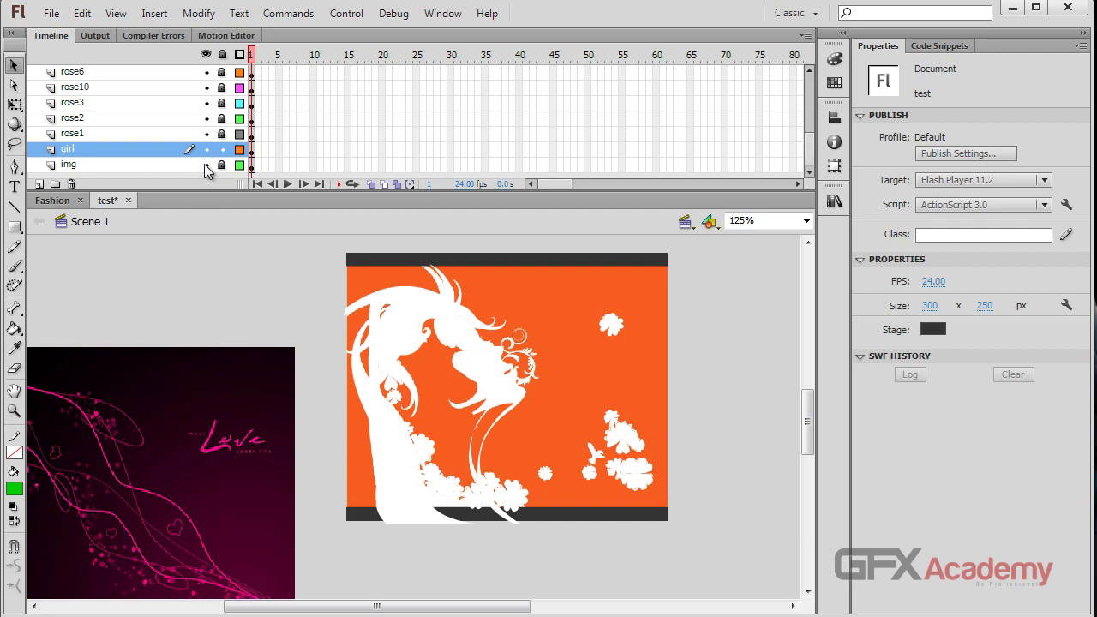
- Hide the img layer, unlock the rose layers, and nudge the chain of flowers along the shoulder down to about Y 165
click(206, 165)
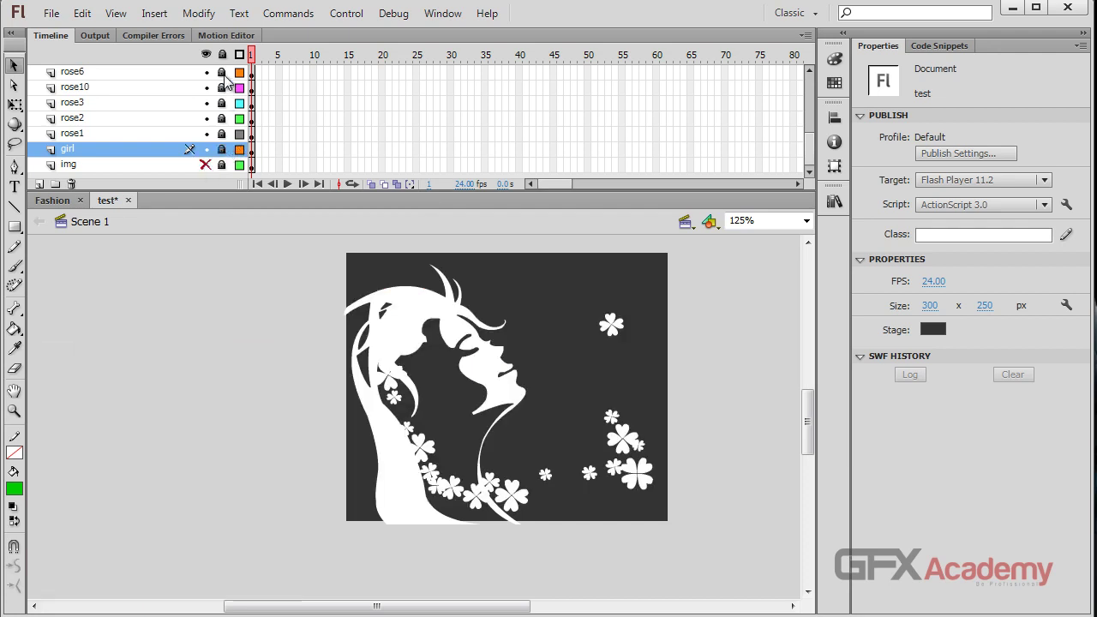
drag(222, 72, 222, 134)
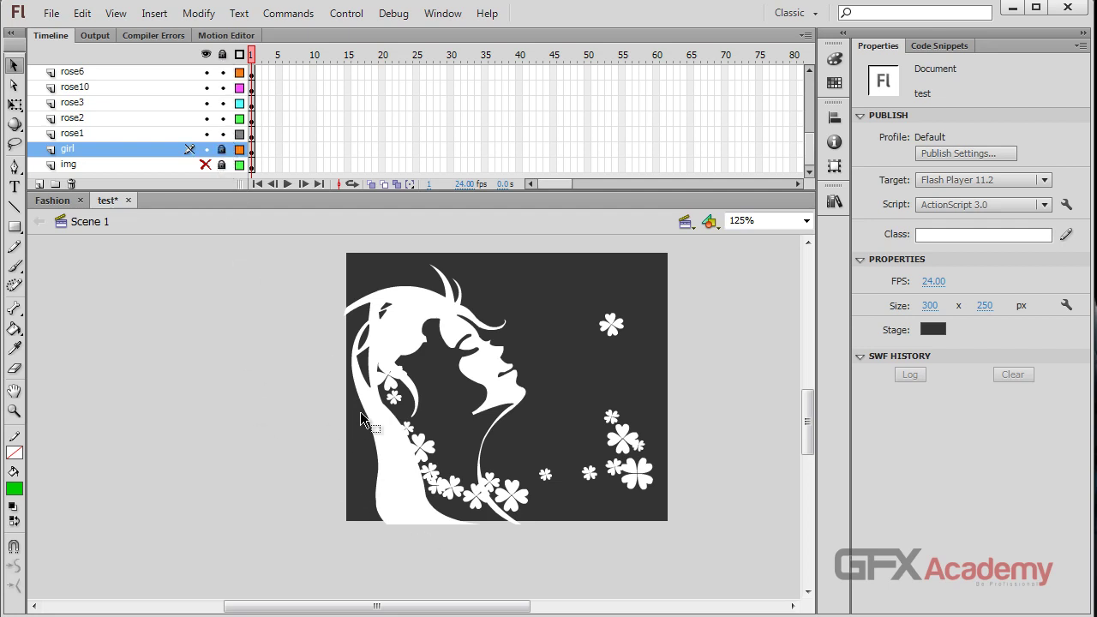
drag(316, 414, 533, 538)
key(Down)
key(Down)
key(Down)
key(Down)
key(Down)
key(Down)
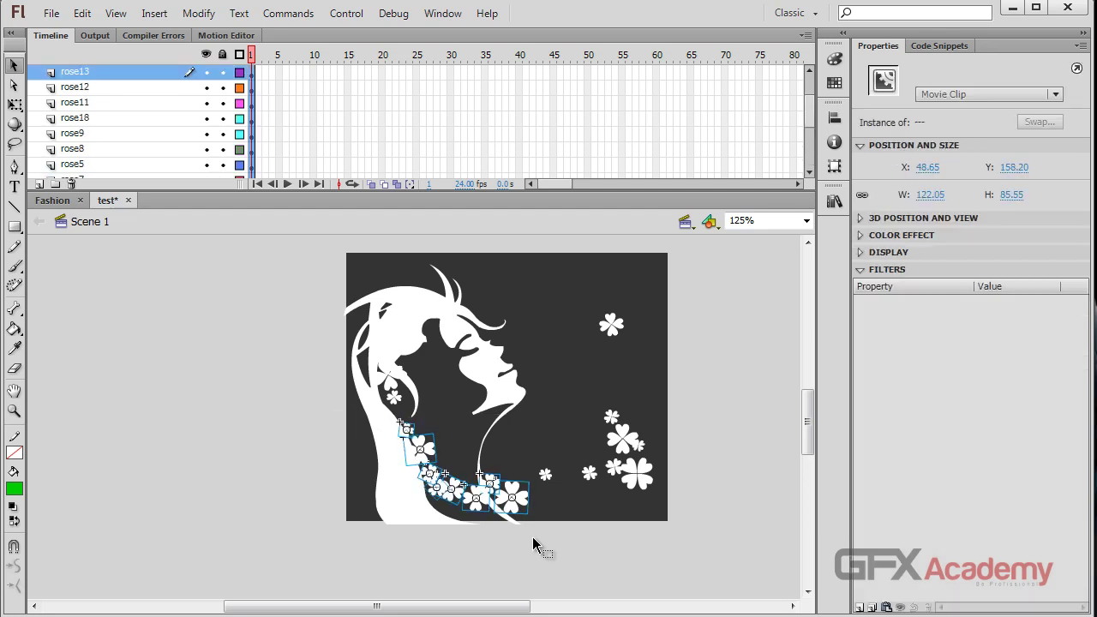
key(Down)
key(Down)
key(Down)
key(Down)
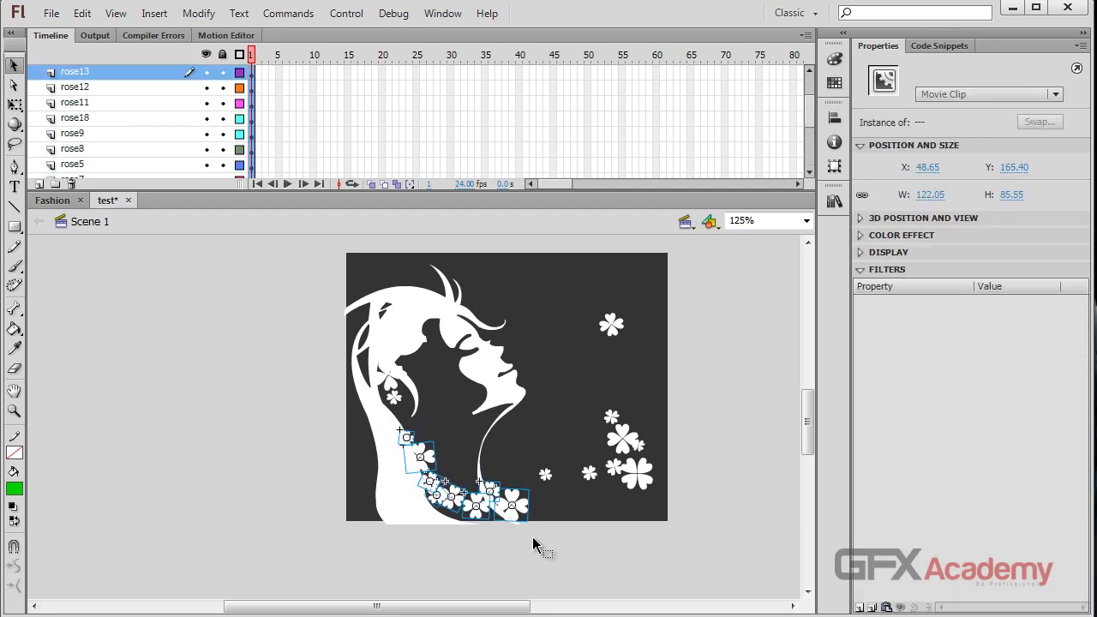
- Nudge the lower flowers of the shoulder chain further down, and fine-tune the lowest ones individually at the base of the neck
click(582, 534)
drag(542, 536, 398, 483)
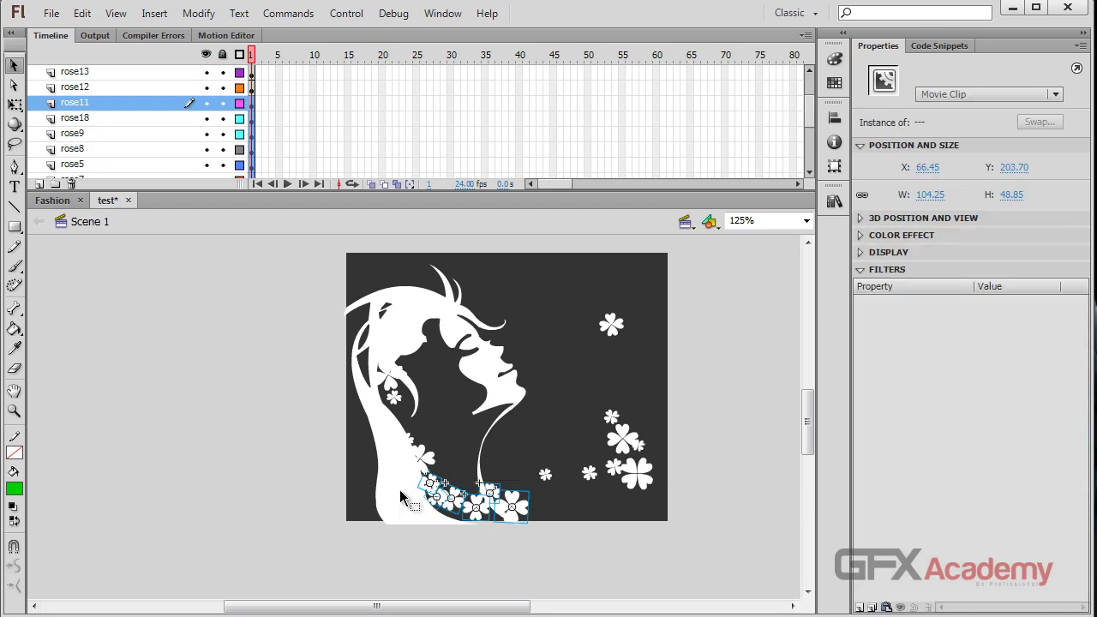
click(274, 456)
drag(547, 529, 462, 481)
click(324, 480)
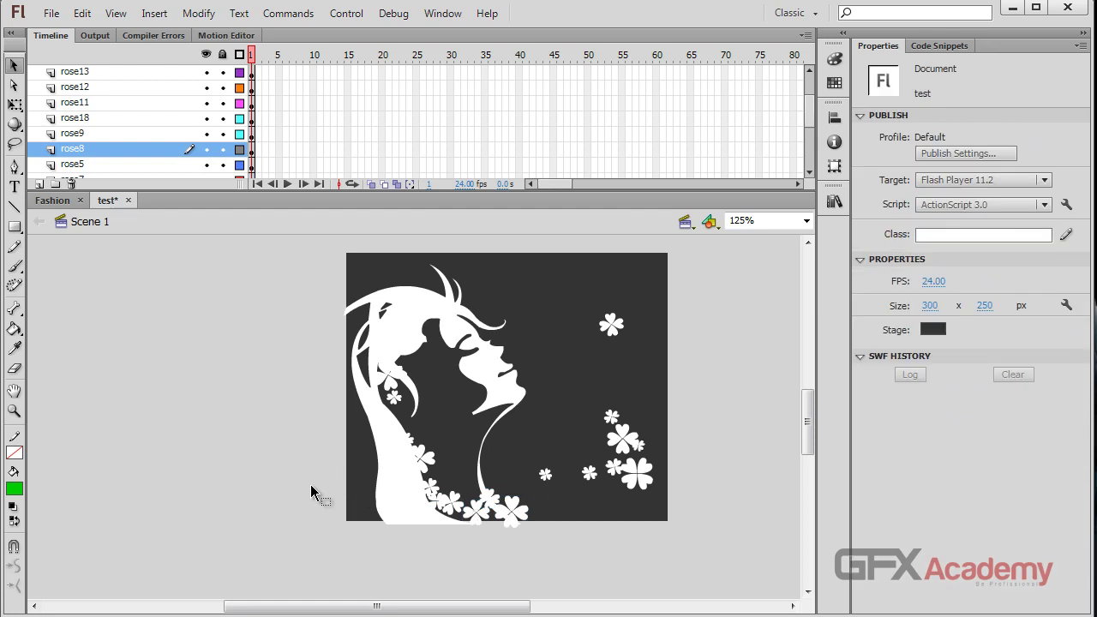
click(513, 509)
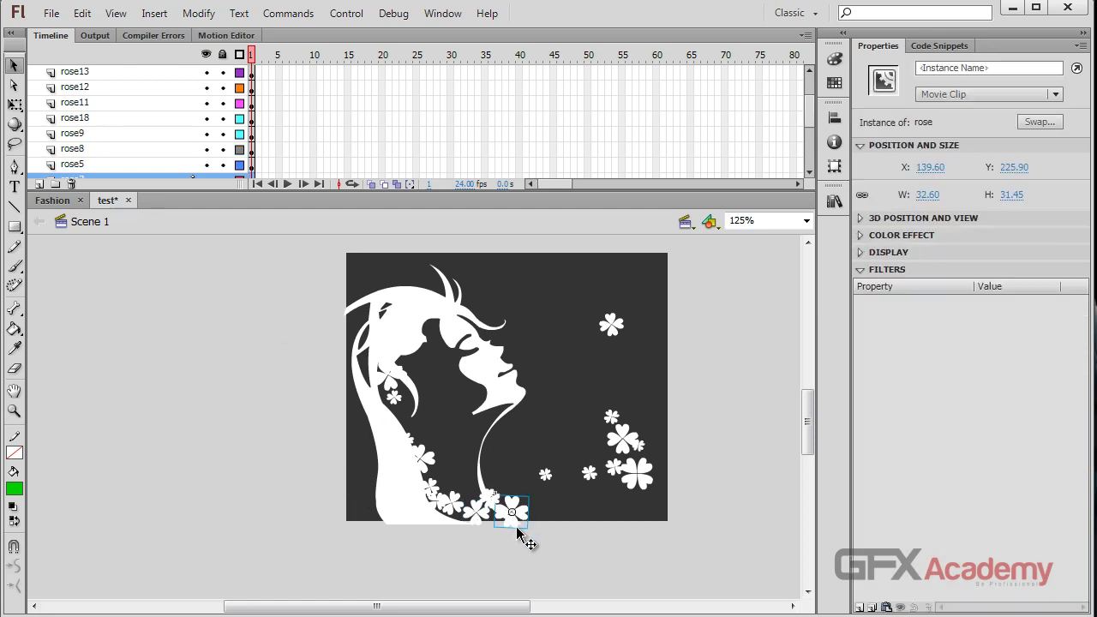
click(493, 506)
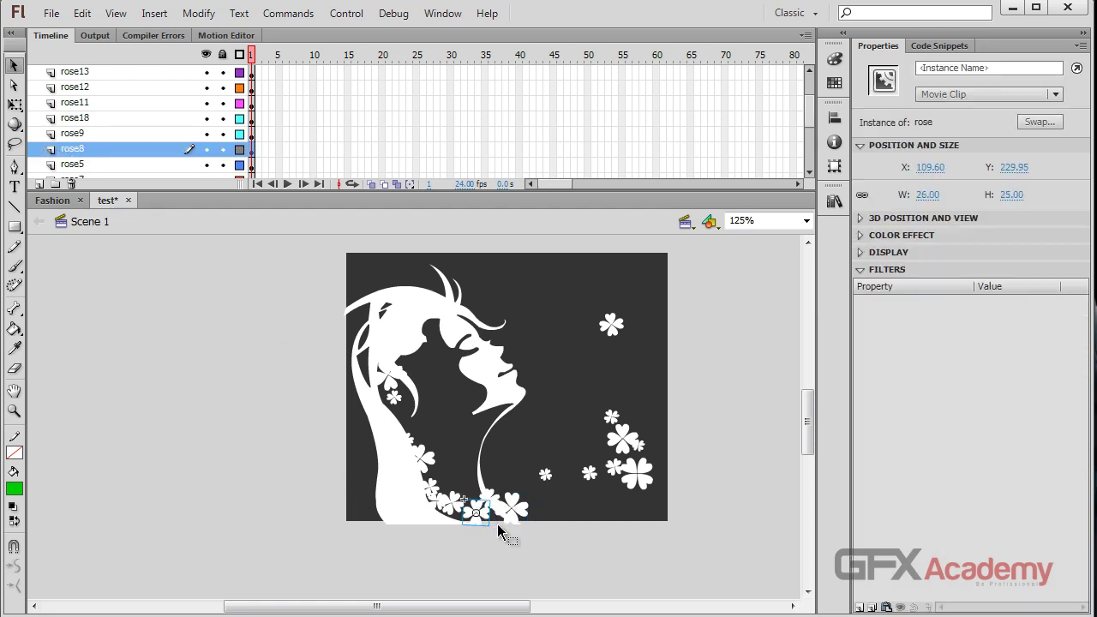
click(525, 518)
click(547, 496)
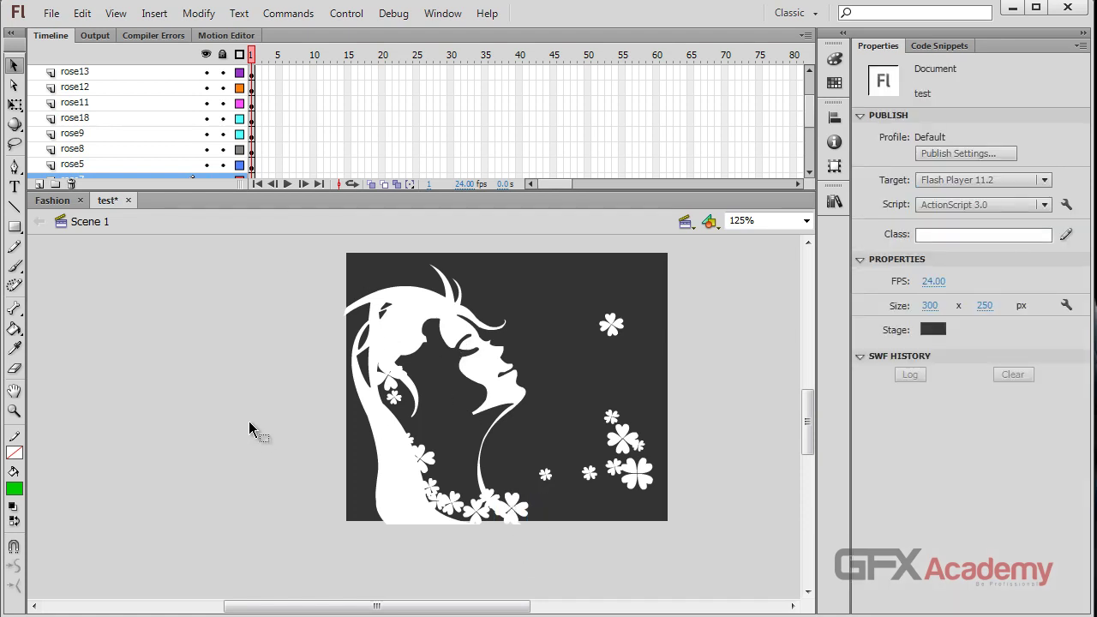
- Lock all layers and show the img reference layer again
scroll(186, 147, down, 4)
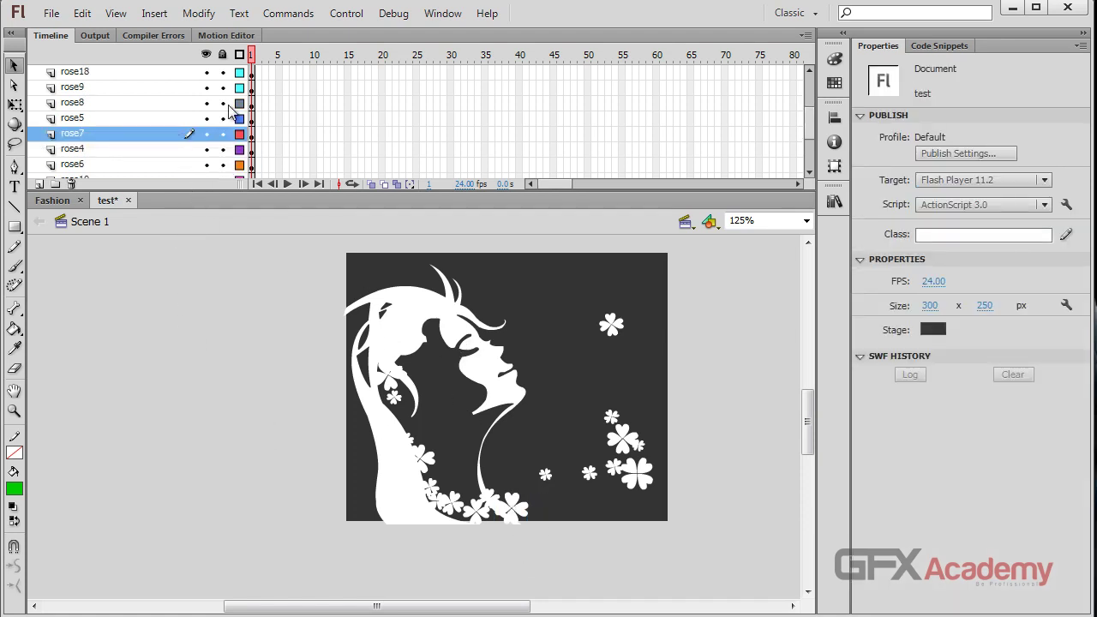
click(222, 54)
scroll(201, 142, down, 6)
click(206, 167)
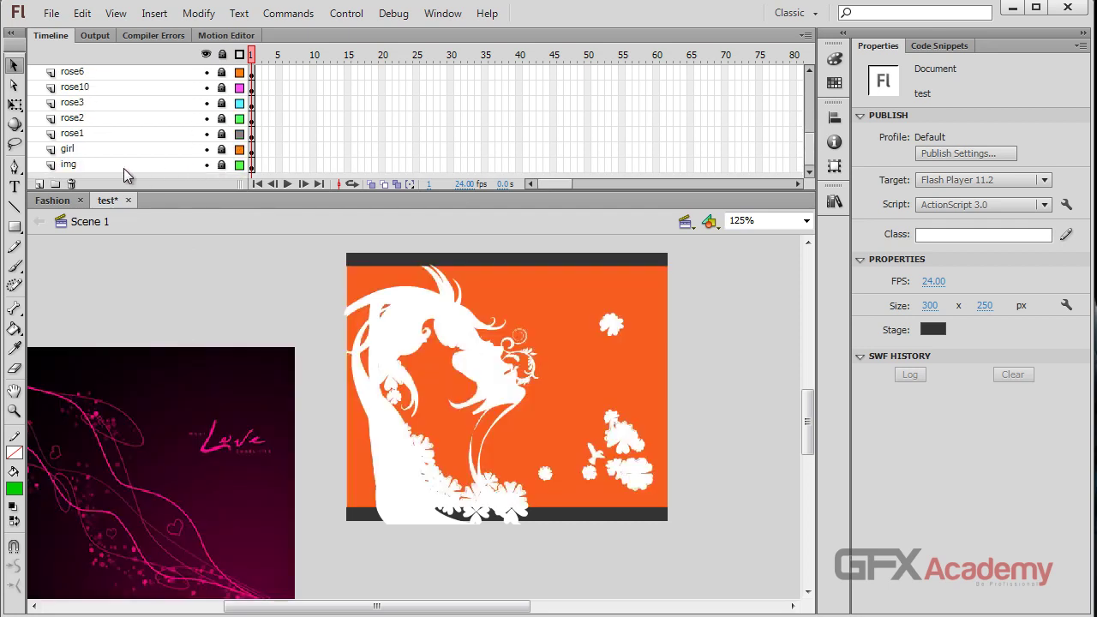
- Add a new layer directly above img and name it decor
click(125, 169)
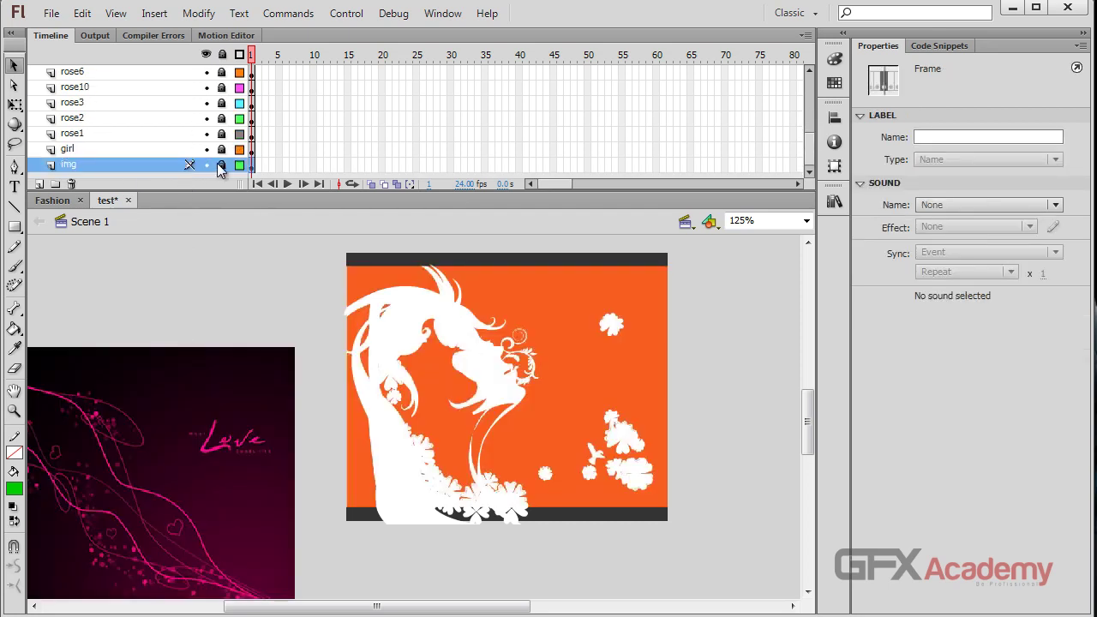
click(38, 183)
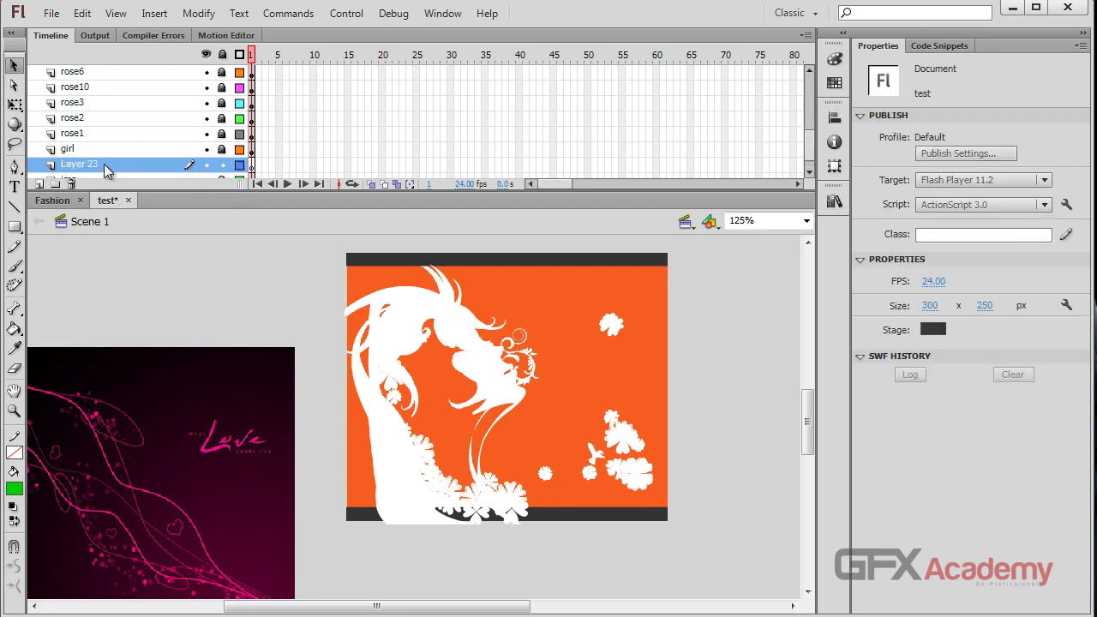
double_click(104, 164)
text(deco)
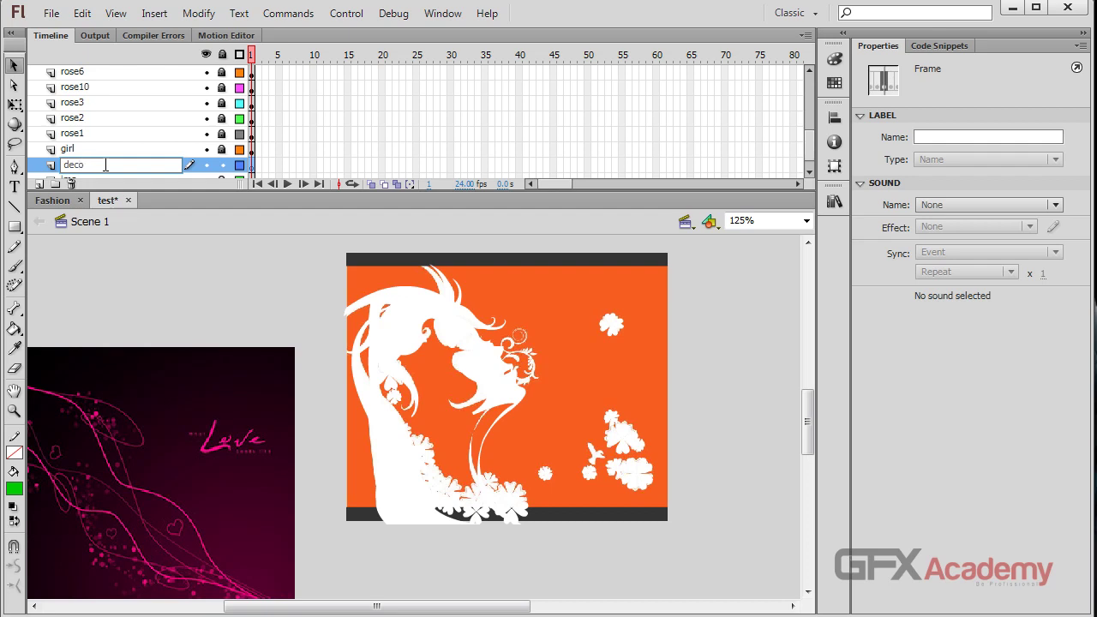
text(r)
key(Return)
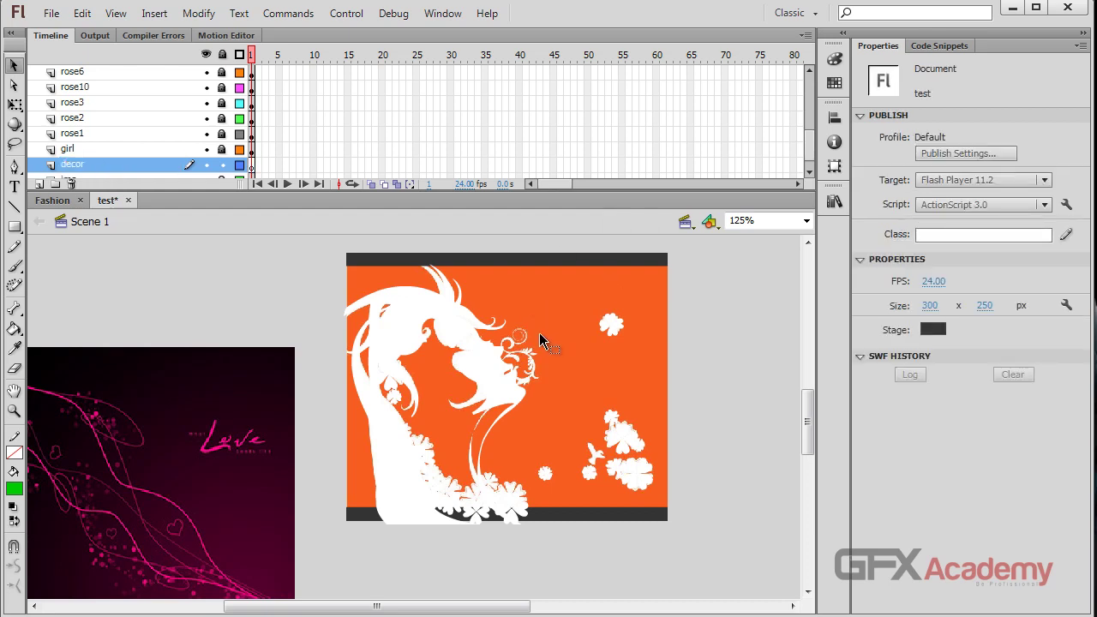
- Hide the girl layer and all rose layers, keeping img visible and the decor layer active
drag(206, 149, 206, 72)
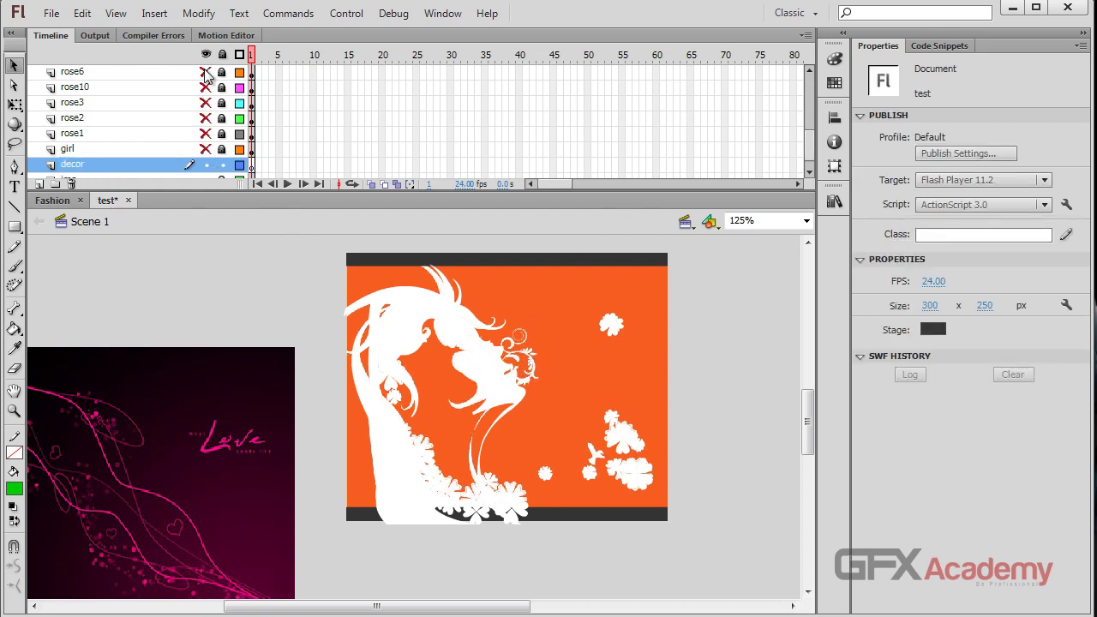
scroll(206, 125, up, 3)
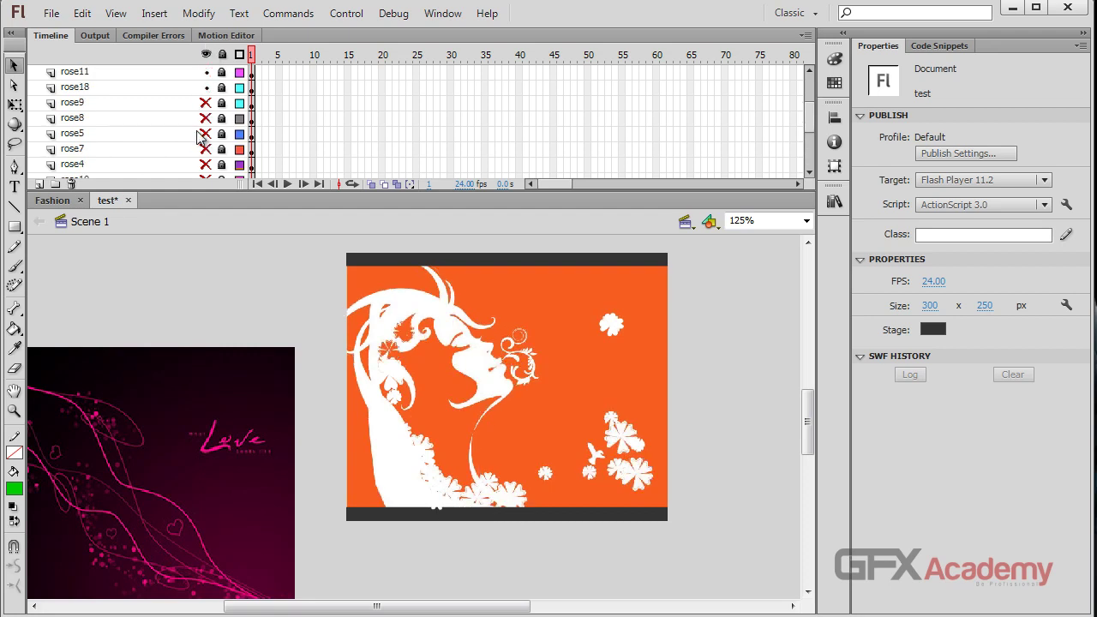
drag(208, 129, 212, 68)
scroll(195, 107, up, 3)
scroll(214, 137, down, 4)
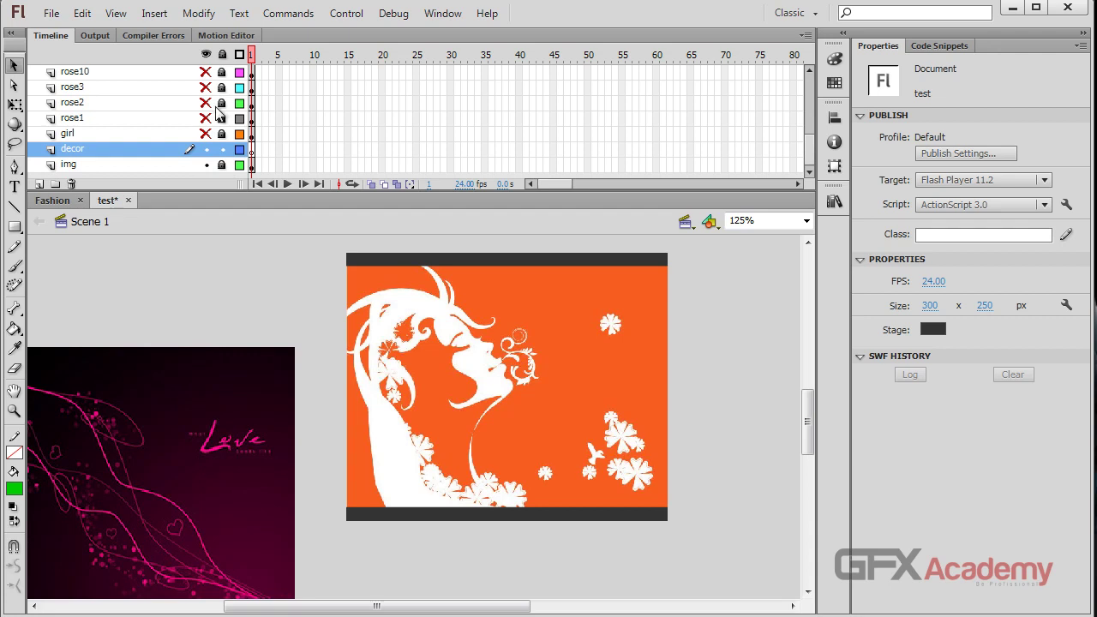
click(206, 165)
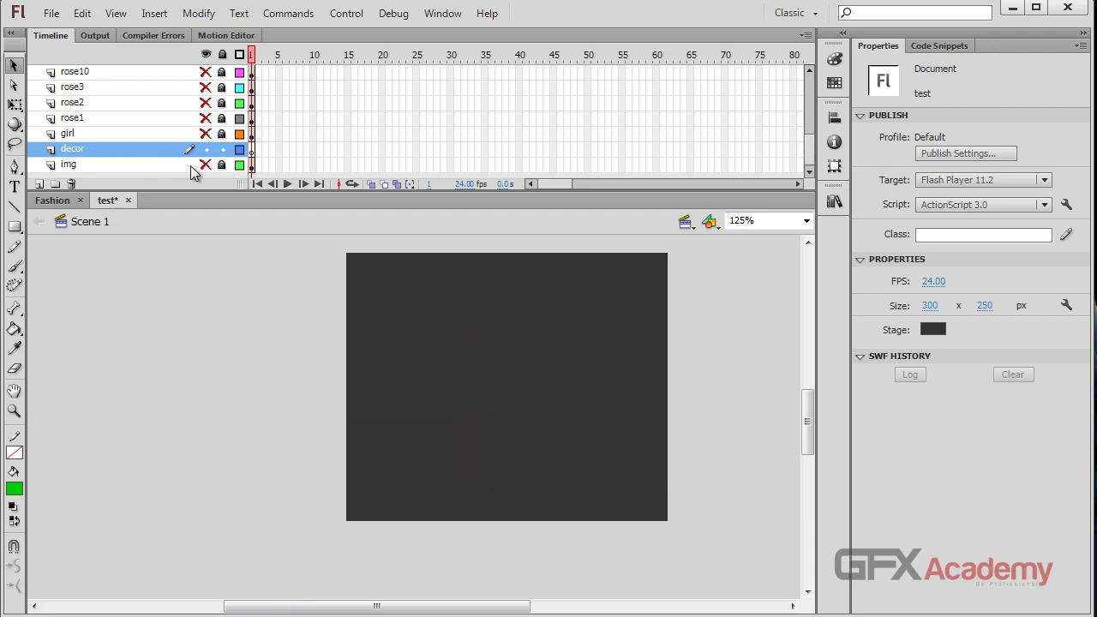
click(206, 165)
click(145, 153)
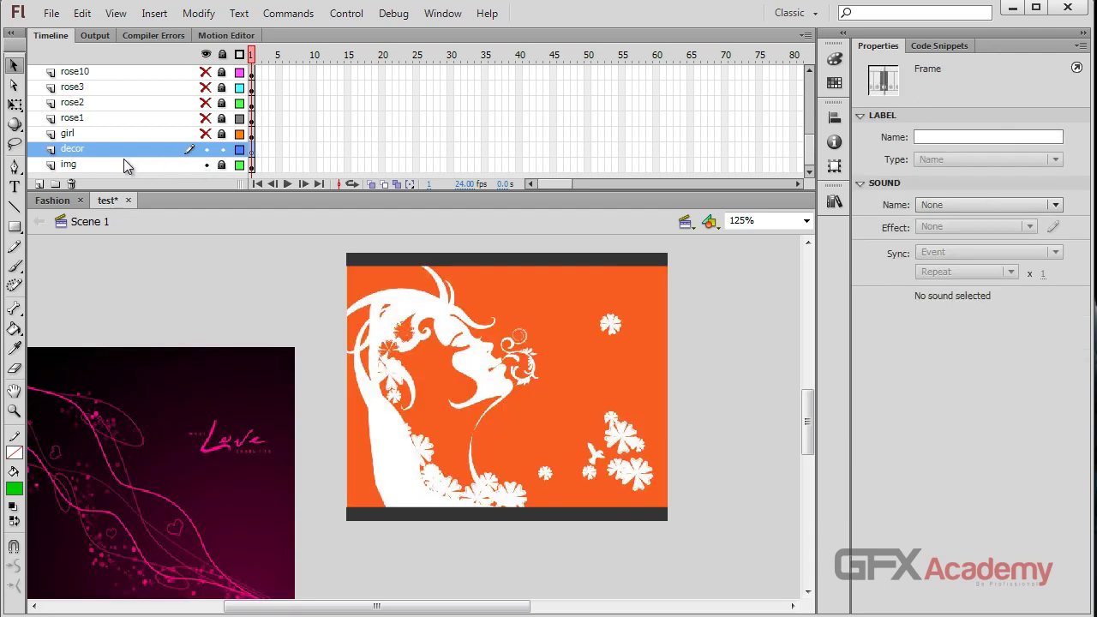
- Set up the Line tool with no fill and a 0.50 stroke for tracing the swirl at the girl's lips
key(ctrl+=)
key(ctrl+=)
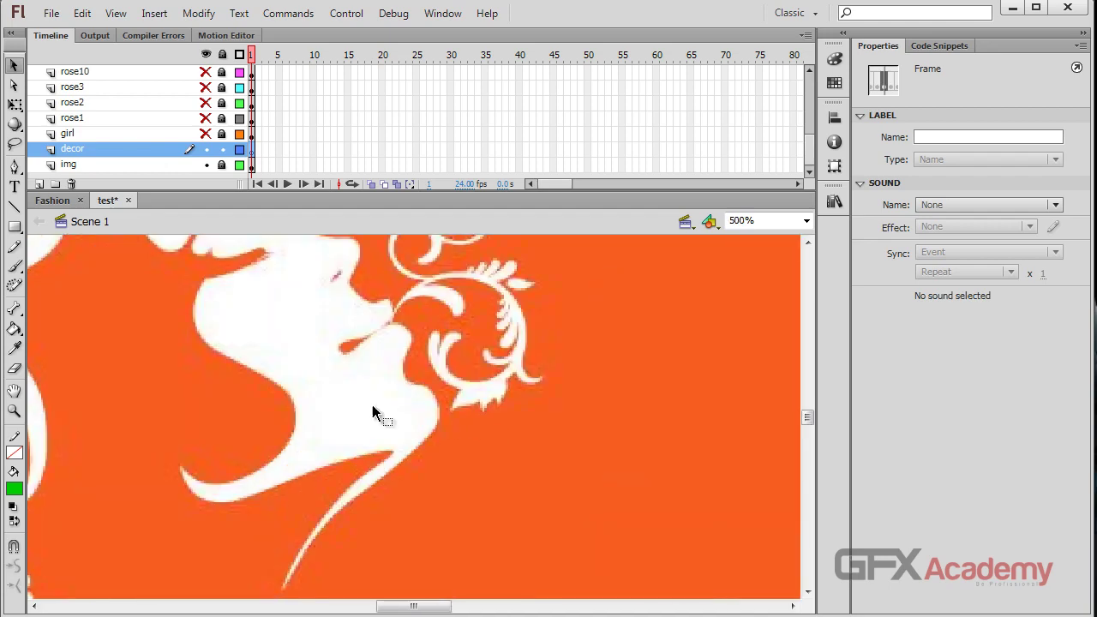
drag(452, 382, 446, 453)
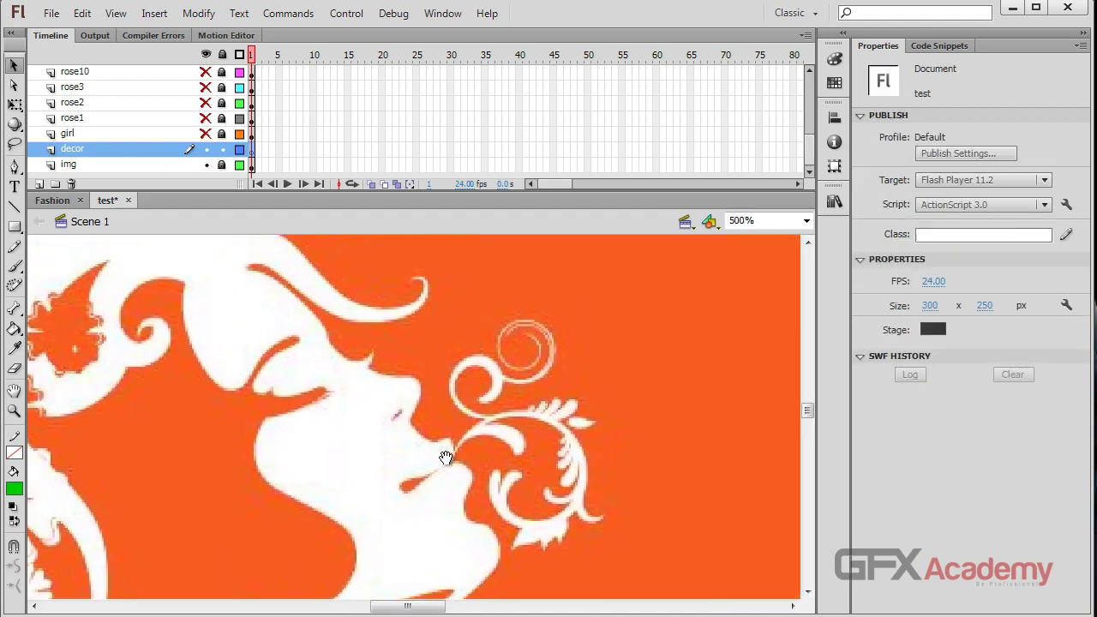
drag(537, 380, 463, 369)
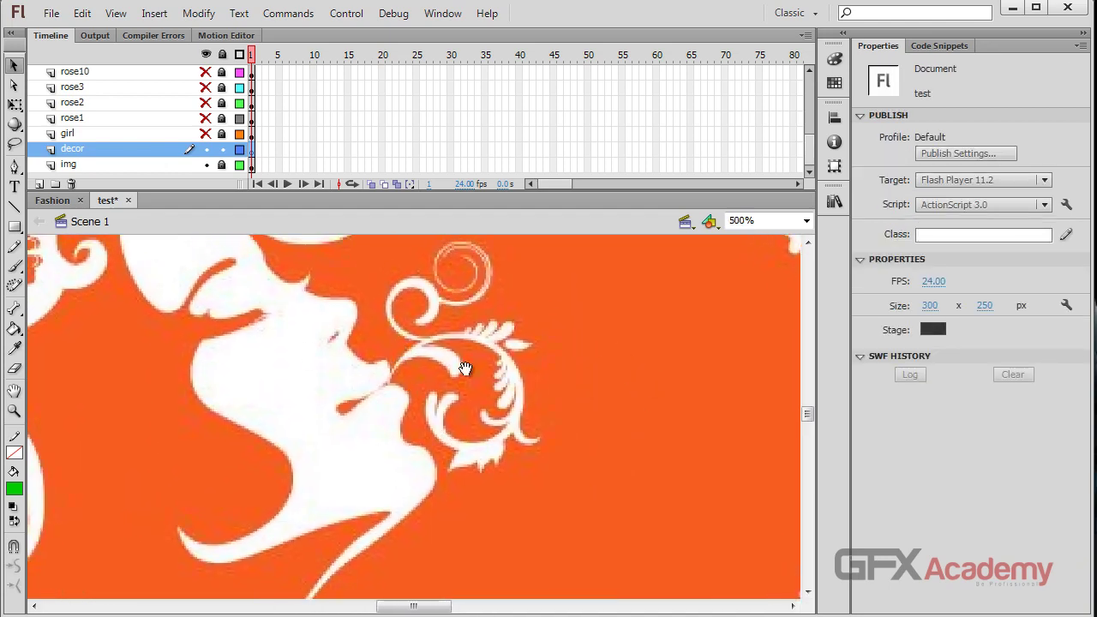
click(14, 207)
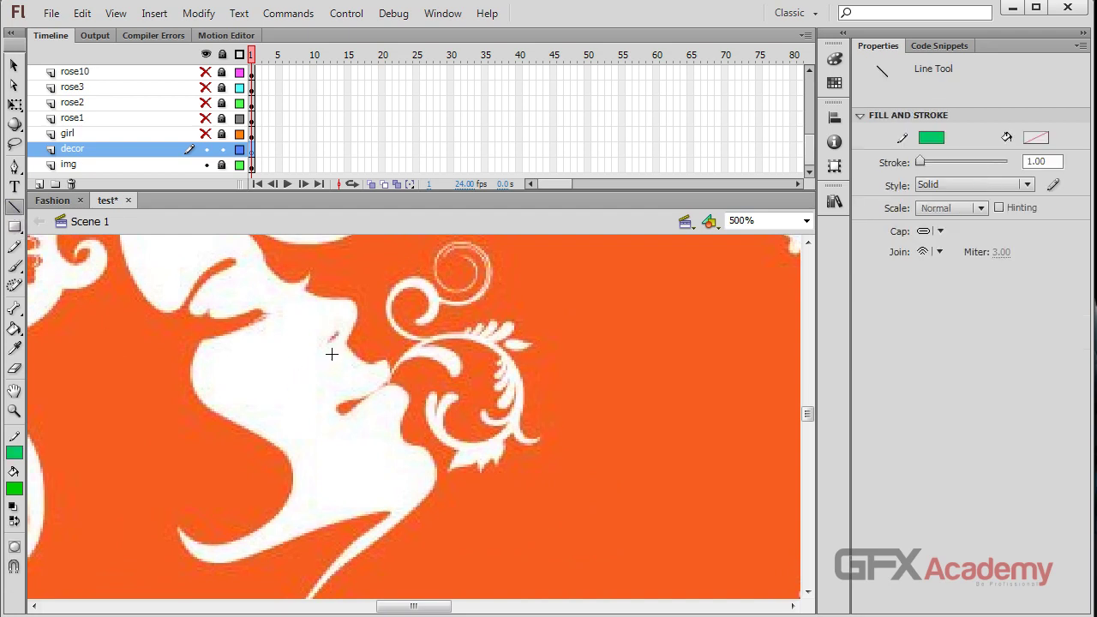
click(15, 488)
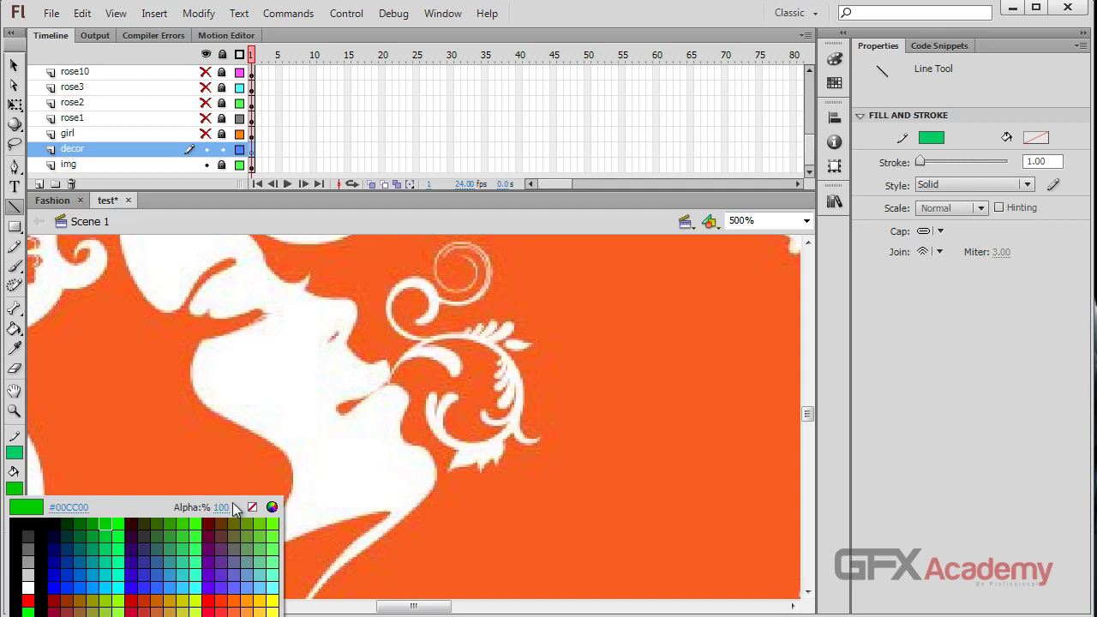
click(253, 509)
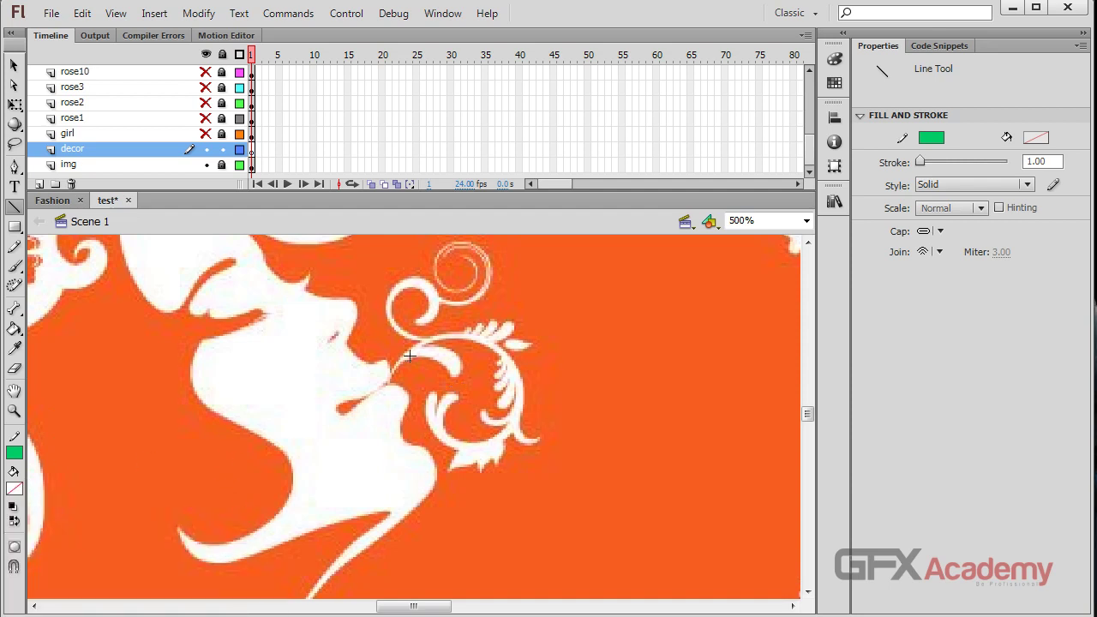
click(1050, 163)
key(BackSpace)
drag(450, 339, 449, 340)
key(ctrl+z)
key(ctrl+=)
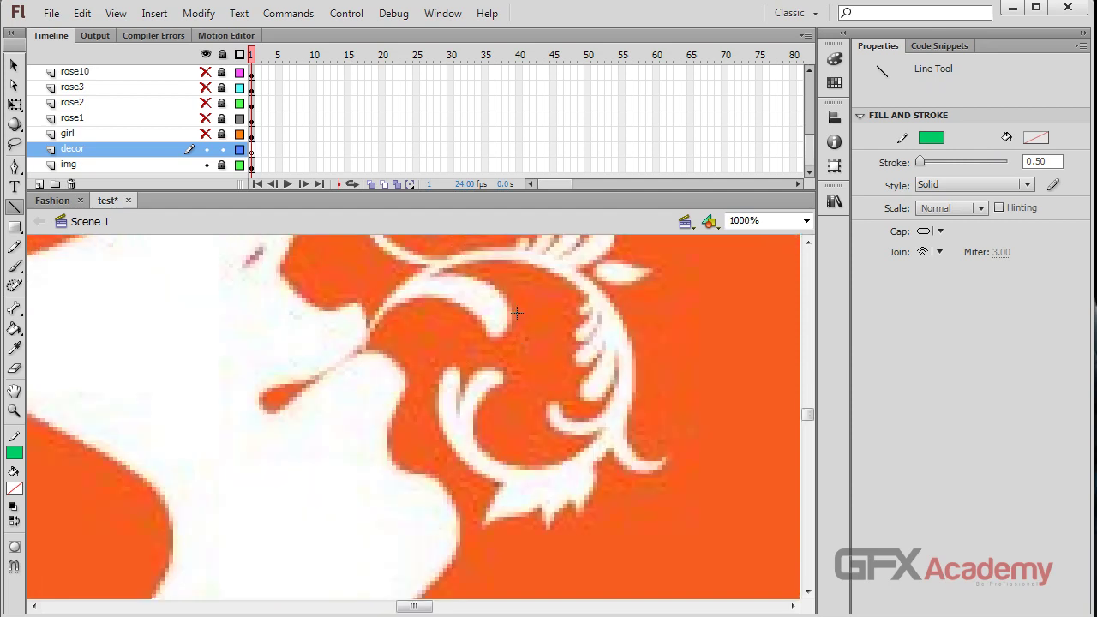
- Draw a line from the lips to the top of the swirl and bend it to follow the outer curve
scroll(485, 343, up, 1)
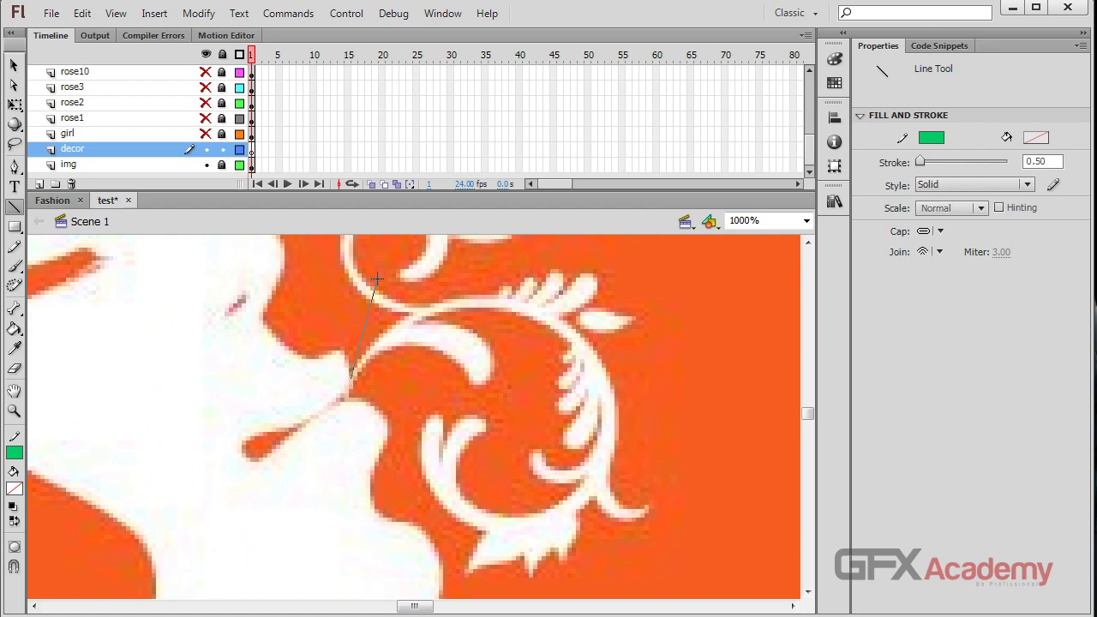
mouse_move(377, 279)
mouse_down()
mouse_move(490, 284)
mouse_move(501, 295)
mouse_up()
key(v)
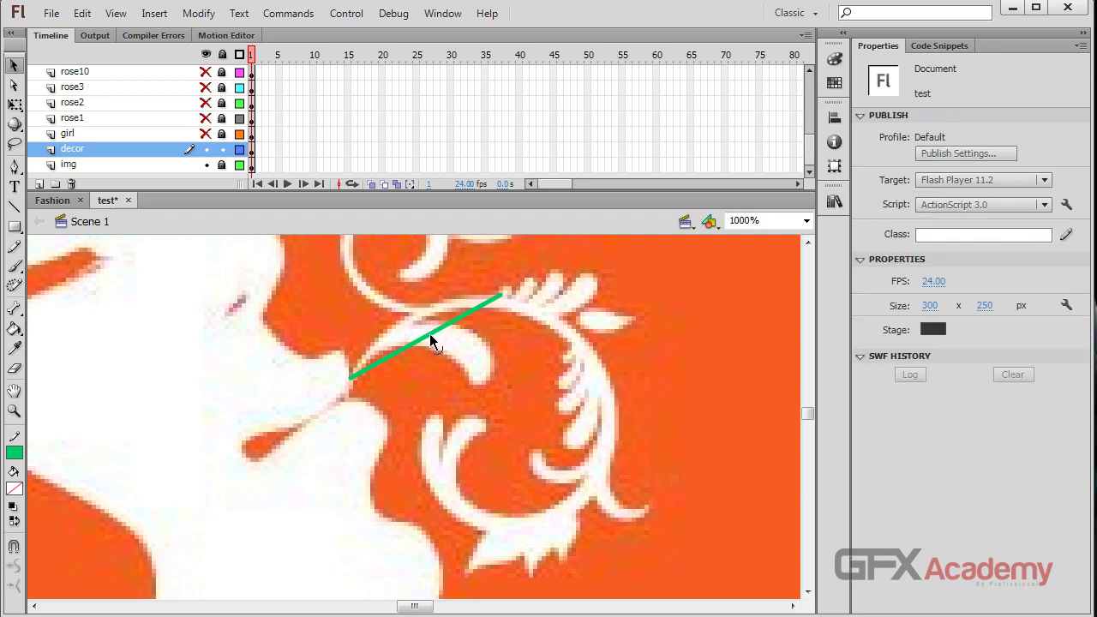
drag(429, 333, 412, 311)
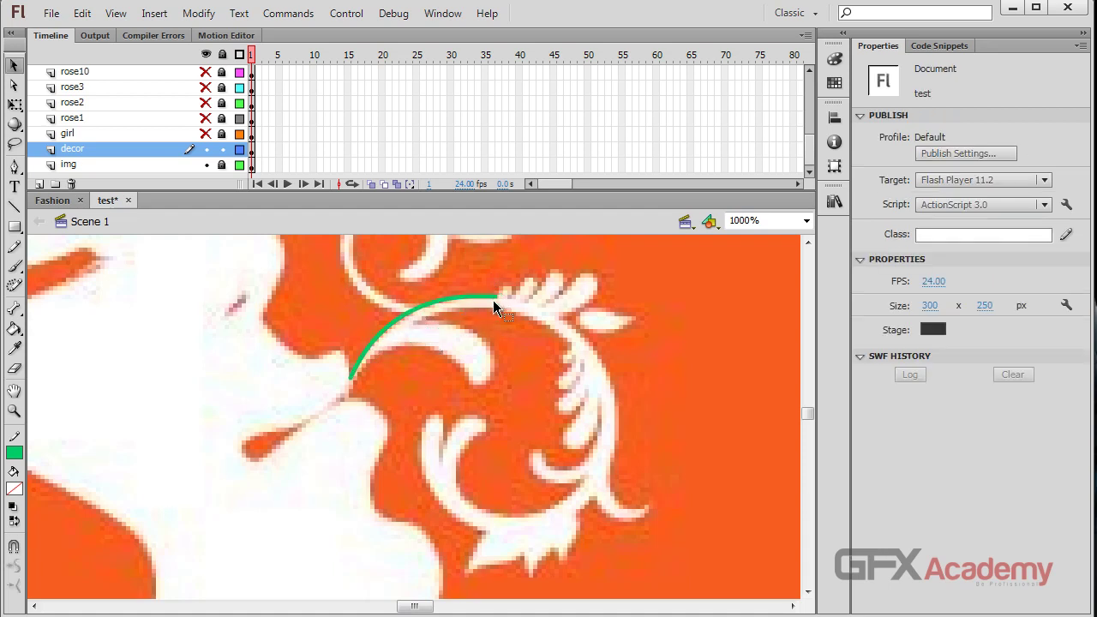
- Continue the outline with a line from the swirl's top to its lower right, bent outward along the outer edge
key(n)
mouse_move(498, 297)
mouse_down()
mouse_move(644, 343)
mouse_move(626, 508)
mouse_move(585, 496)
mouse_move(610, 474)
mouse_up()
key(v)
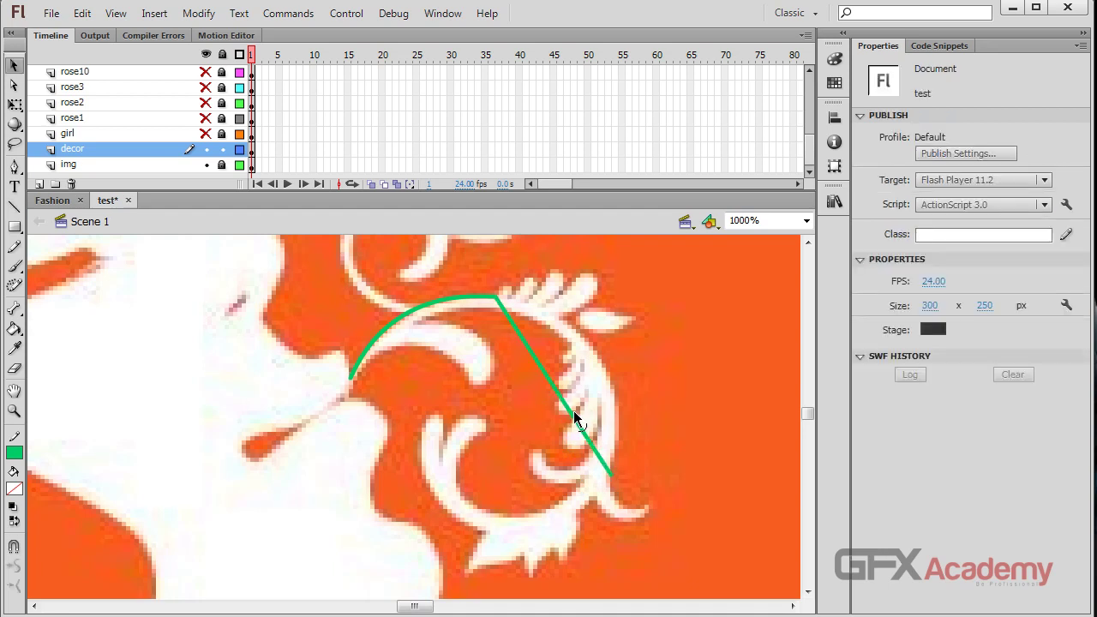
drag(571, 412, 623, 383)
- Add a line to the swirl's lower left end, curve it along the bottom edge, and select the whole traced outline
key(n)
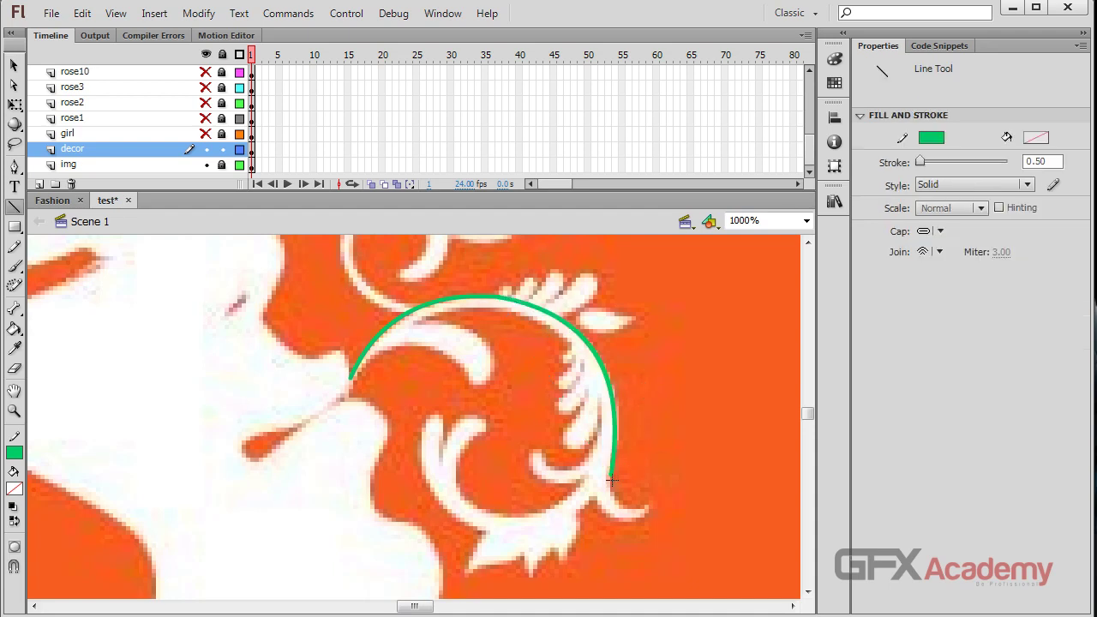
mouse_move(610, 473)
mouse_down()
mouse_move(429, 448)
mouse_move(422, 428)
mouse_up()
key(v)
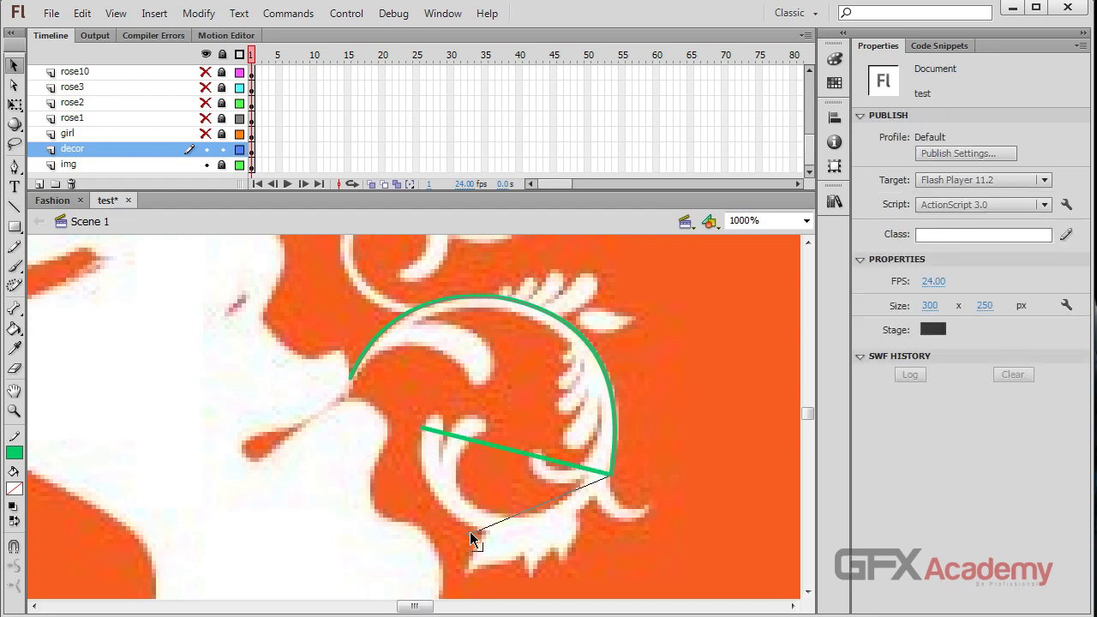
drag(470, 531, 445, 506)
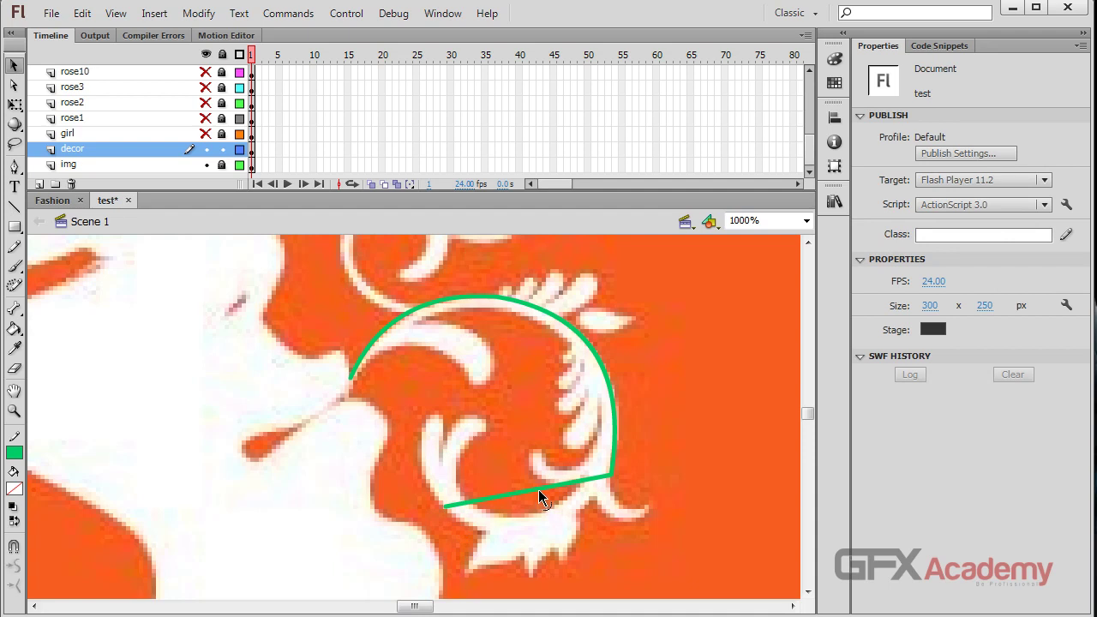
drag(541, 495, 537, 533)
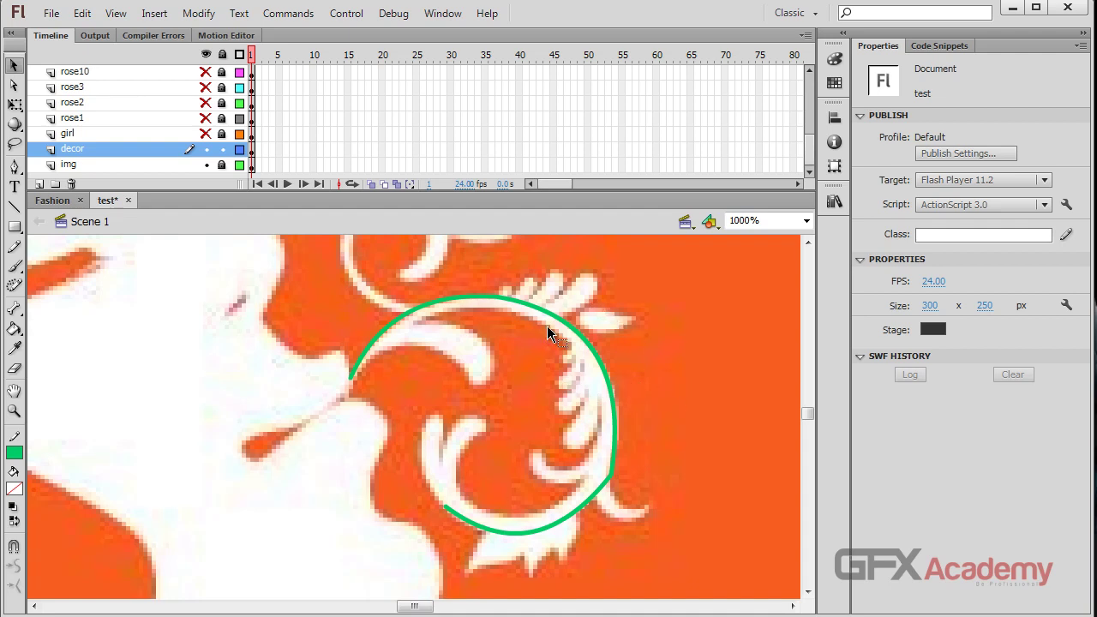
click(467, 302)
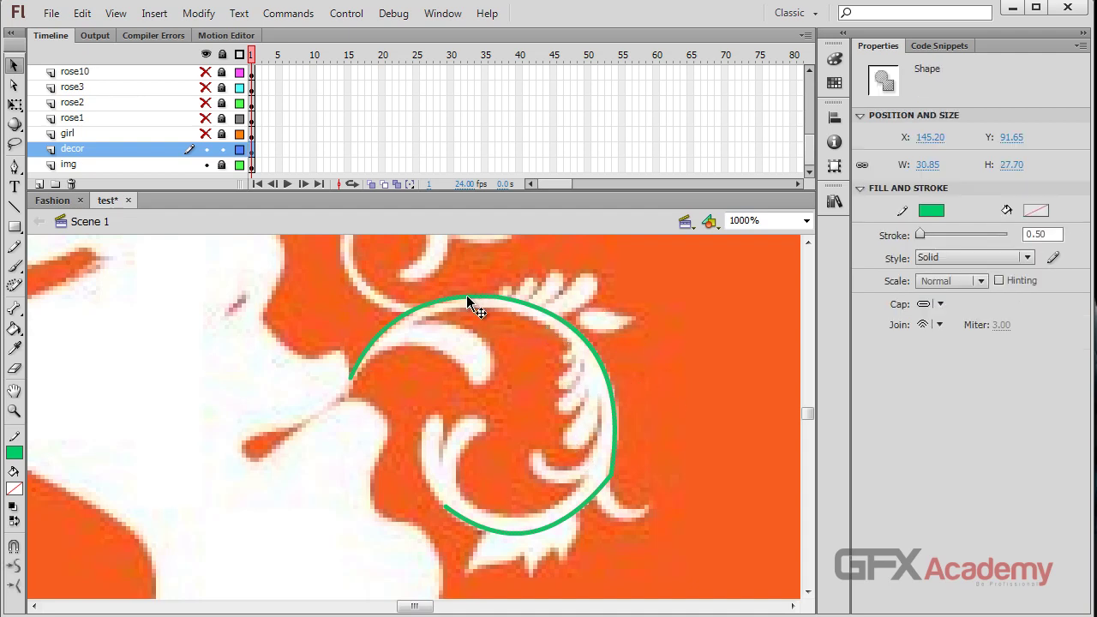
- Delete the existing swirl outline, then draw a circle about 31.7 px across and align it with the swirl's outer edge
key(Delete)
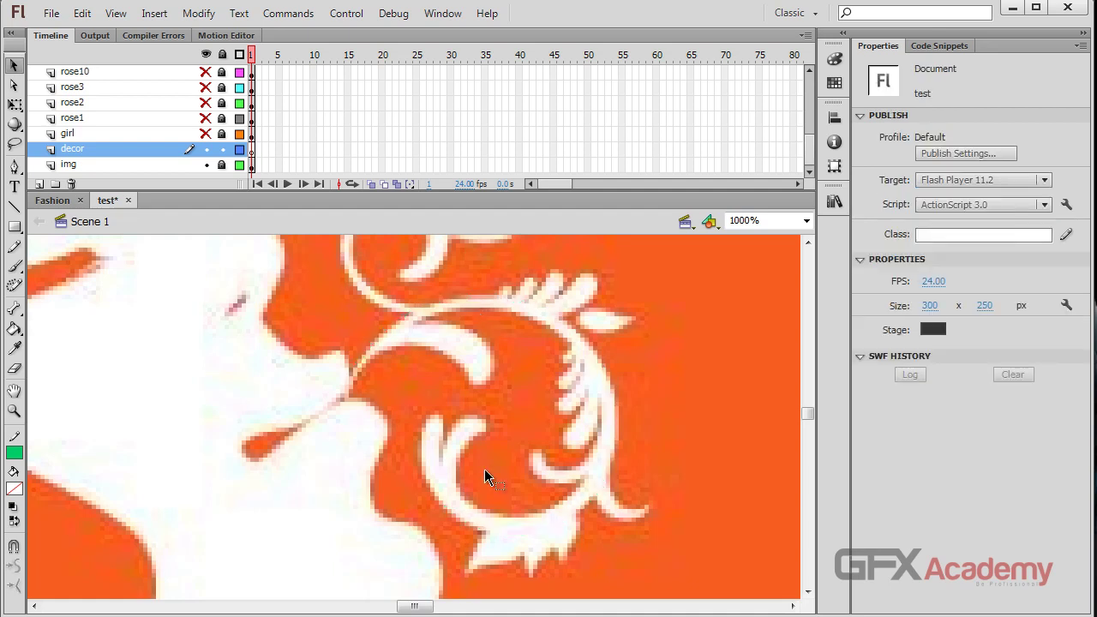
click(14, 226)
click(77, 246)
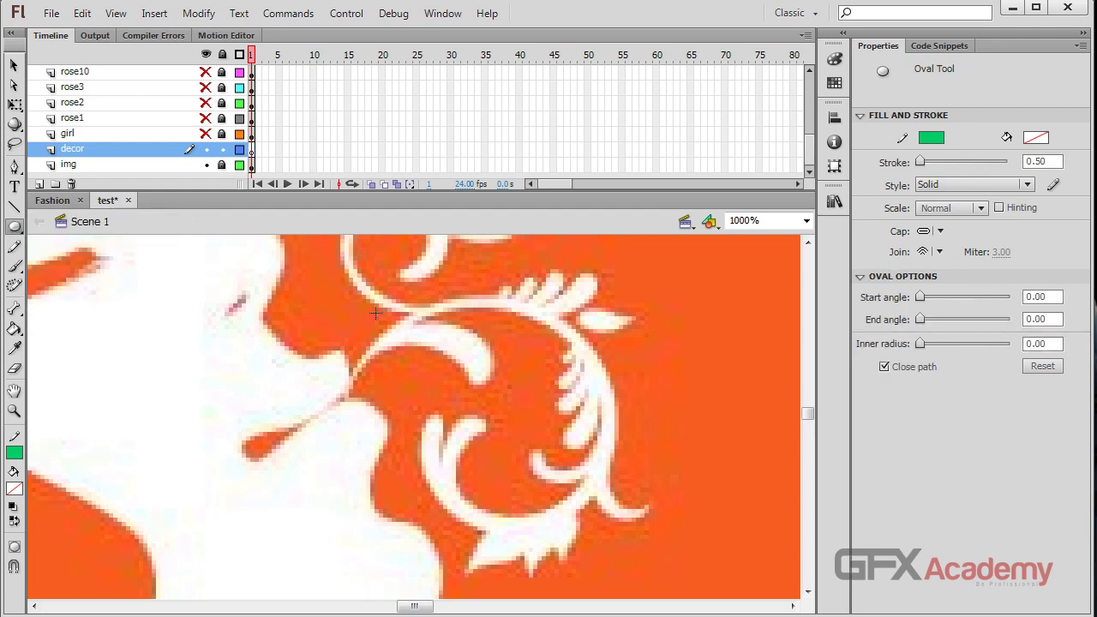
drag(358, 314, 630, 484)
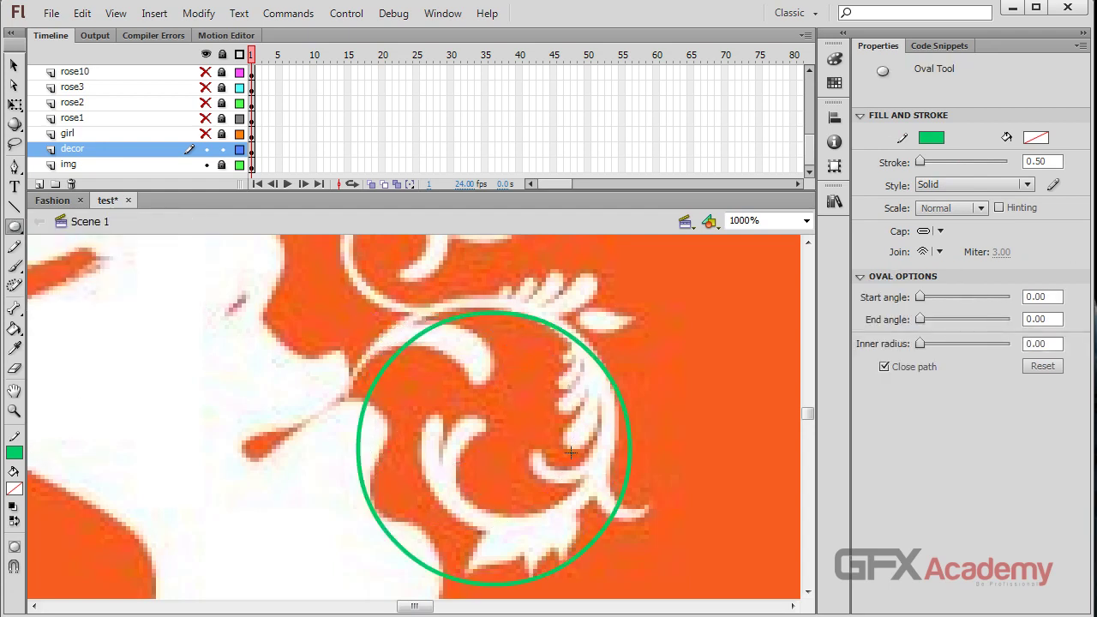
key(v)
click(630, 446)
mouse_move(630, 445)
mouse_down()
mouse_move(628, 424)
mouse_move(619, 428)
mouse_up()
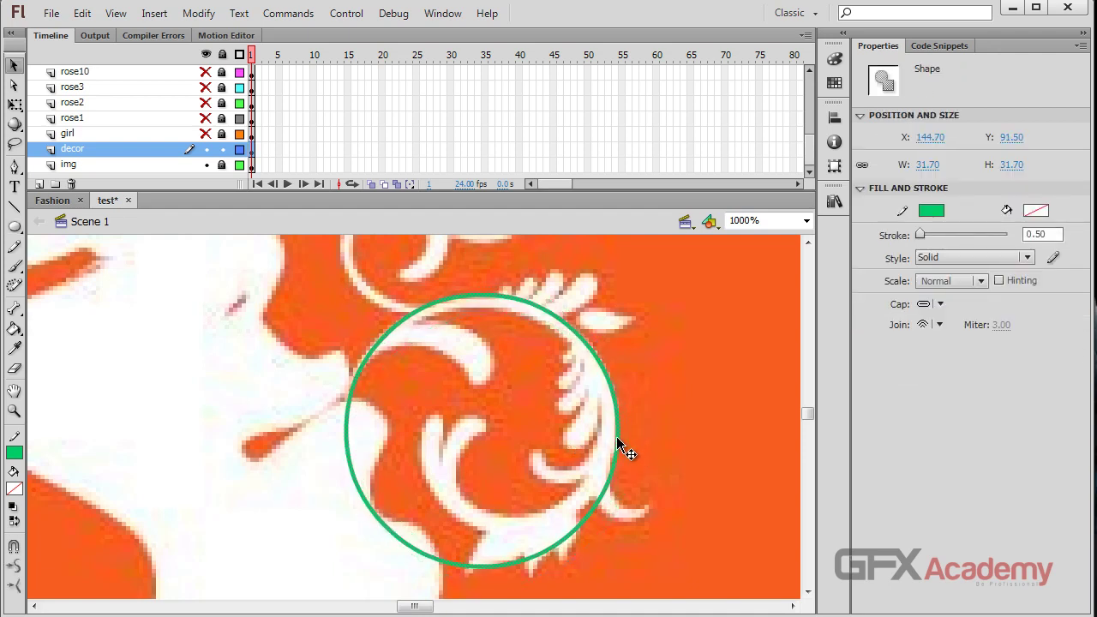
- Resize the circle proportionally to a width of 32 and nudge it back onto the swirl's outer edge
click(926, 165)
text(29)
key(Return)
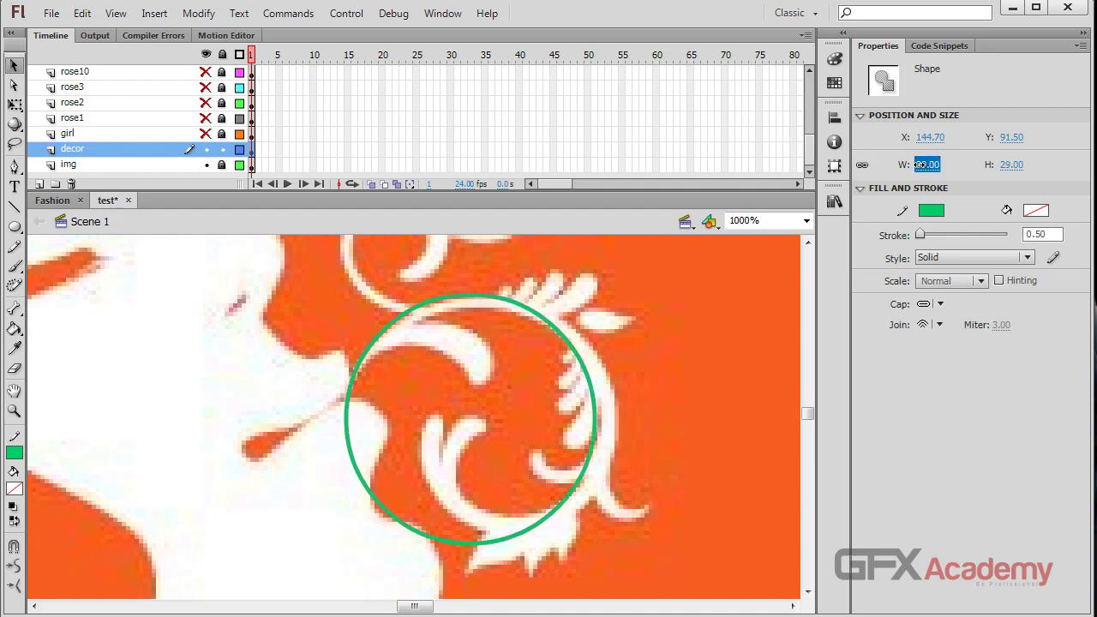
text(32)
key(Return)
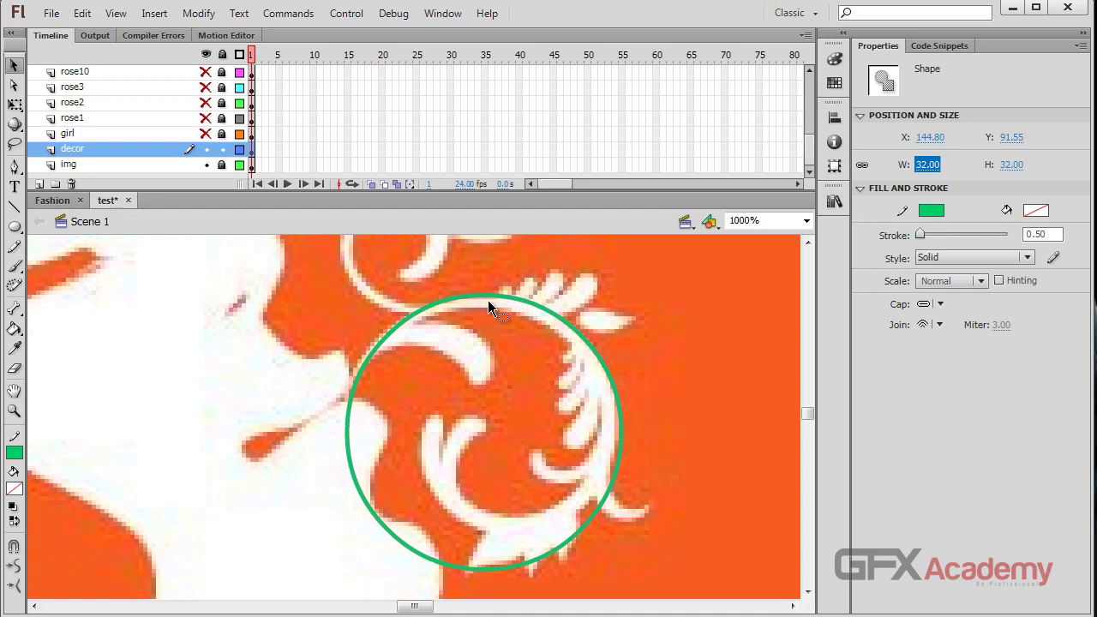
drag(410, 319, 407, 318)
- Squash the circle to a height of about 29.6 and shift the oval slightly to match the swirl's outer edge
key(q)
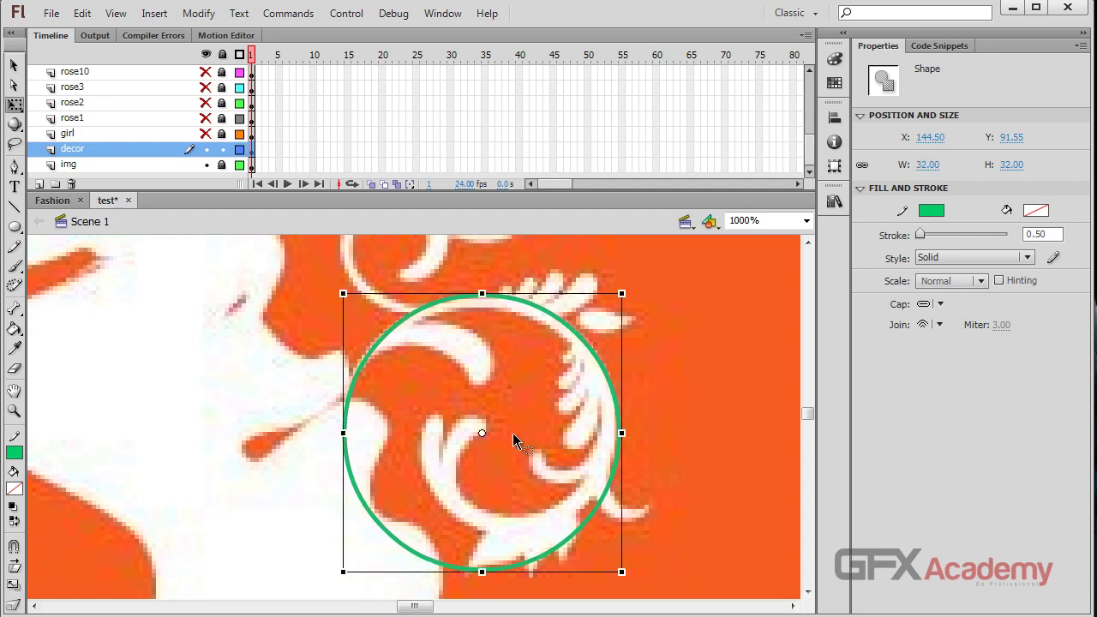
drag(482, 572, 481, 551)
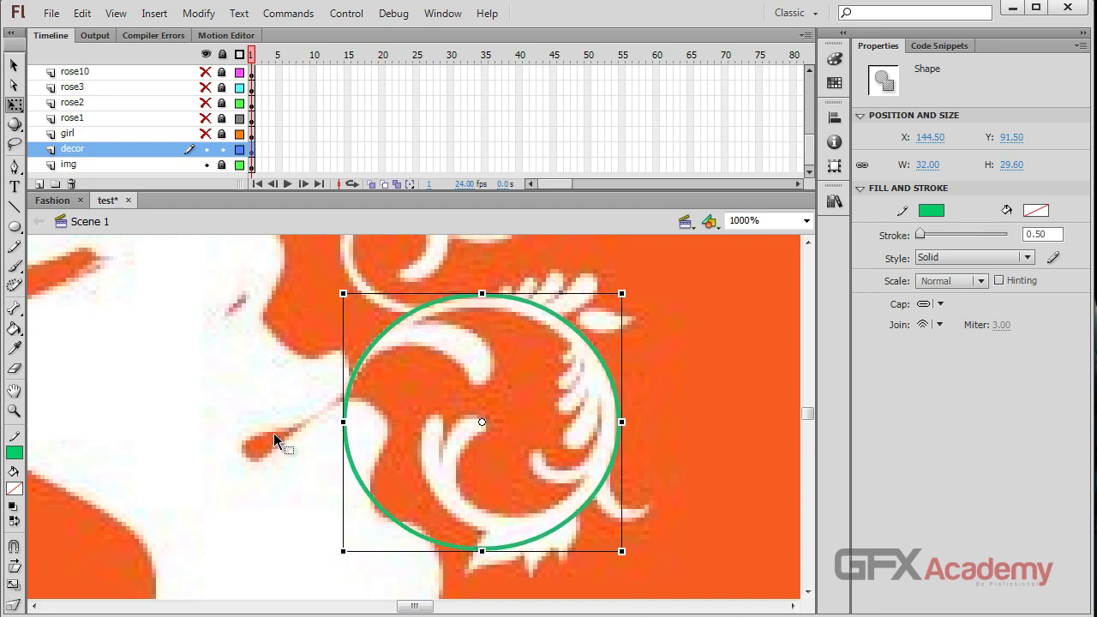
click(14, 65)
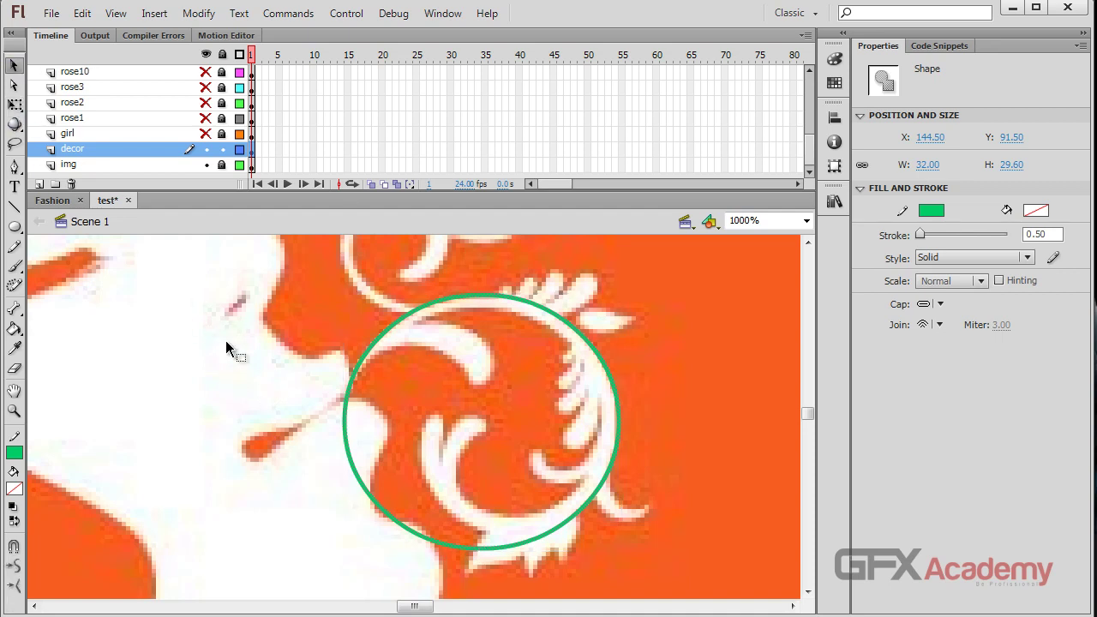
click(272, 359)
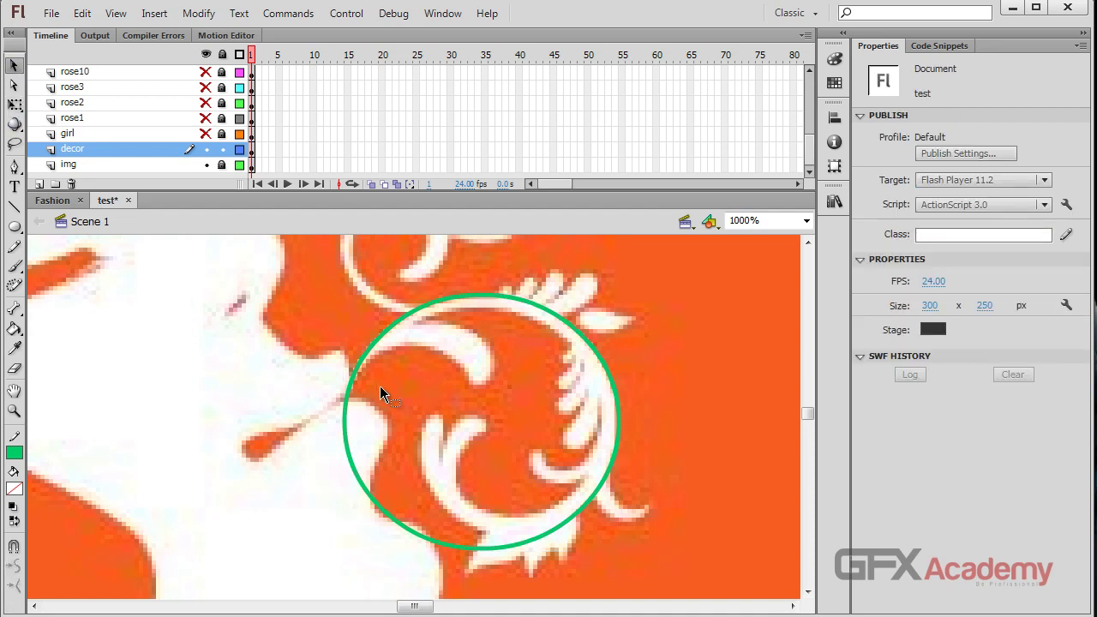
click(362, 358)
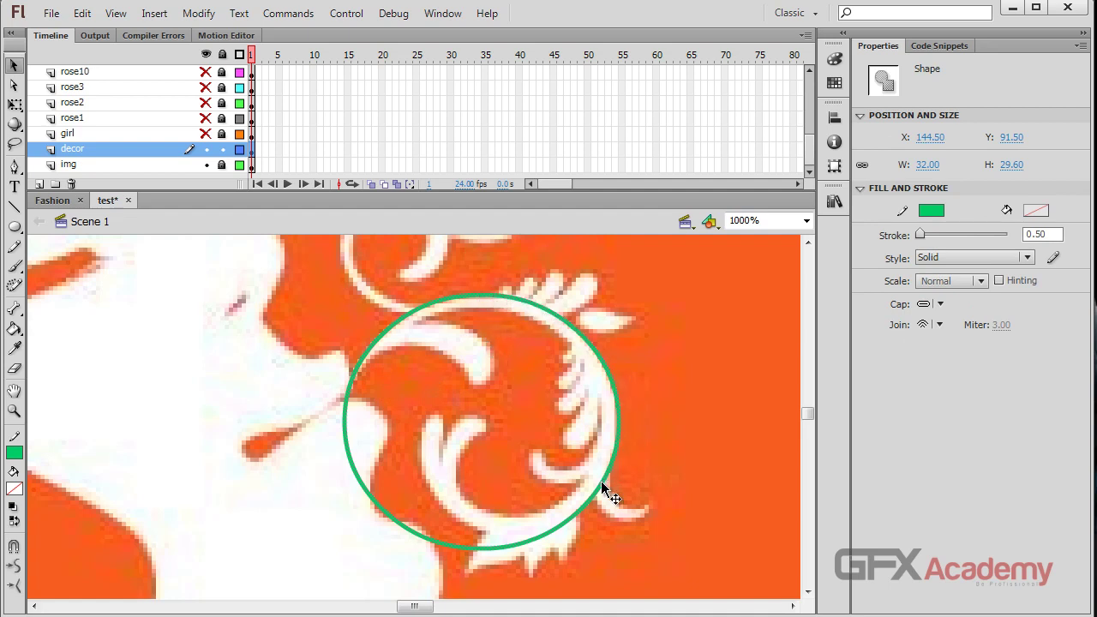
drag(588, 520, 593, 511)
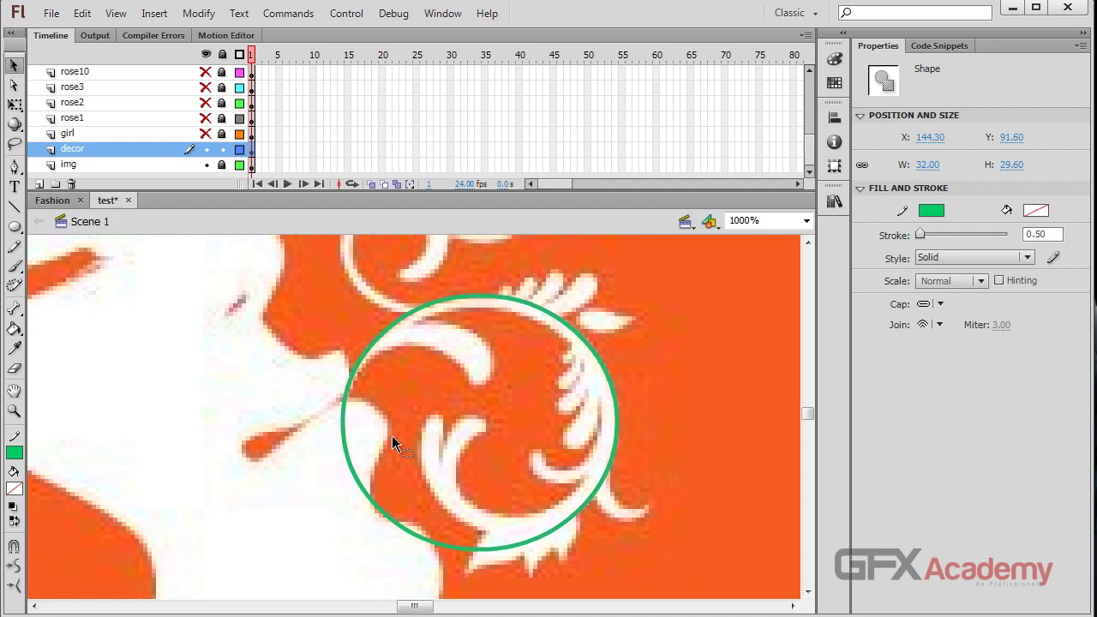
click(356, 392)
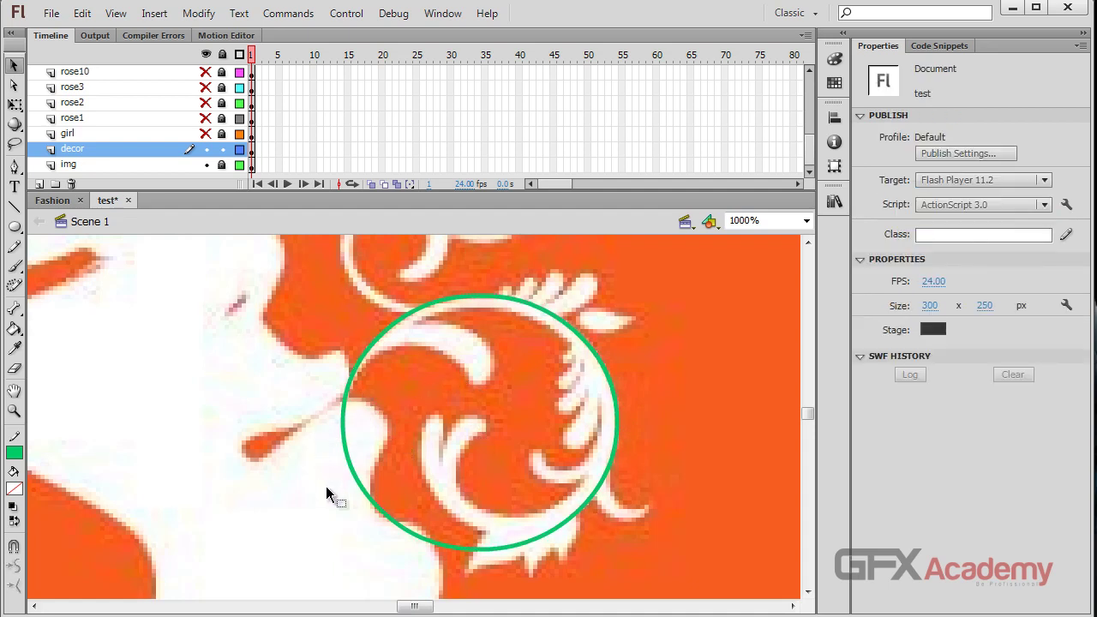
- Remove the oval's lower-left part, then adjust the remaining arc's bottom curve and its end beside the mouth
drag(368, 396, 327, 506)
key(Delete)
mouse_move(293, 464)
mouse_down()
mouse_move(455, 554)
mouse_move(505, 563)
mouse_move(465, 558)
mouse_move(483, 561)
mouse_move(483, 531)
mouse_up()
key(Delete)
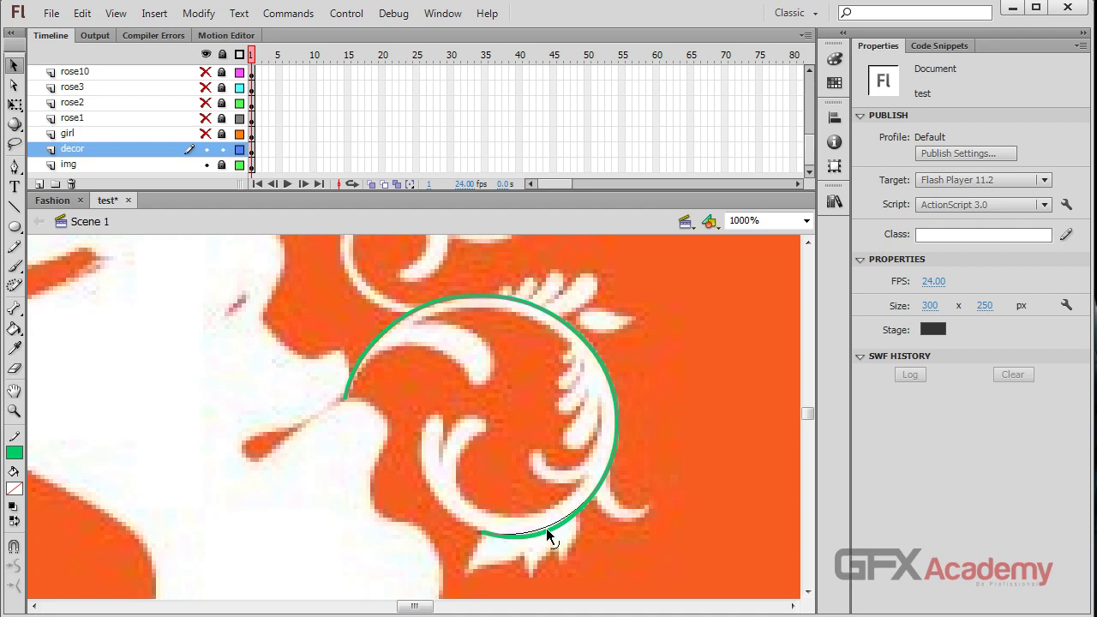
drag(546, 528, 546, 528)
drag(345, 396, 346, 401)
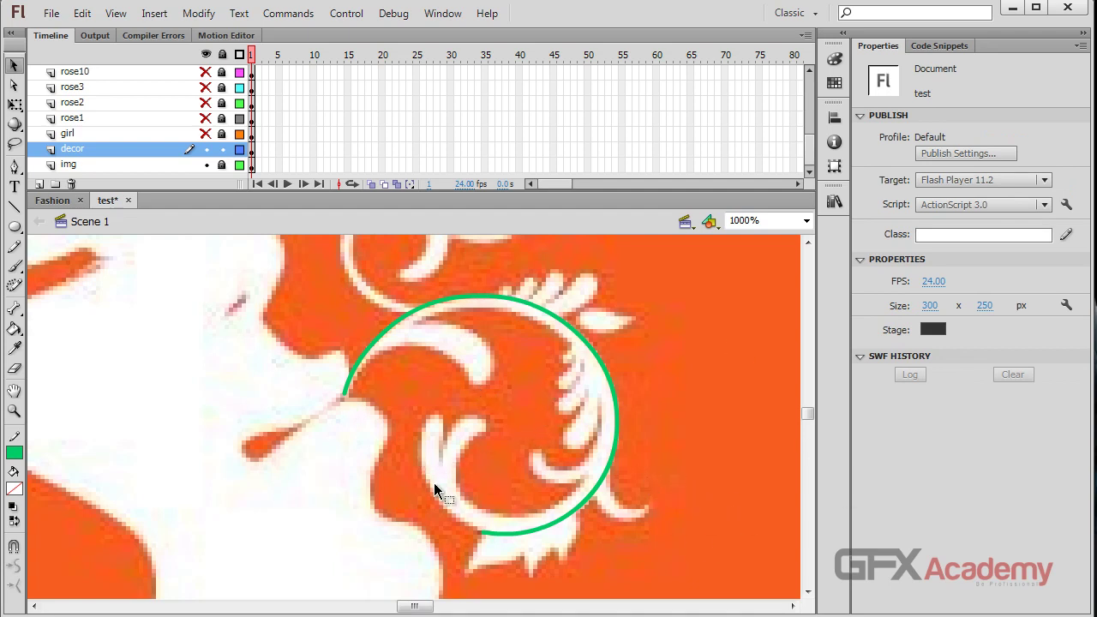
- Draw a line from the arc's lower end to the tip of the left leaf and bend it along the leaf's outer edge
key(n)
drag(478, 531, 426, 418)
key(v)
drag(458, 483, 429, 496)
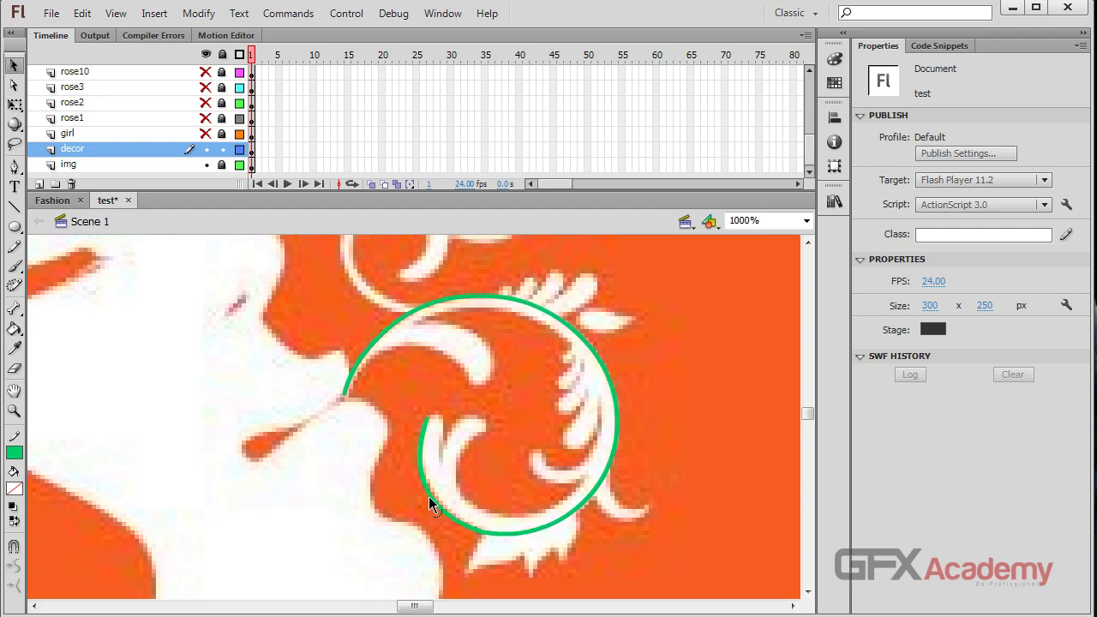
- Duplicate the outer arc, scale the copy proportionally to a width of 29, and place it inside the original
click(400, 323)
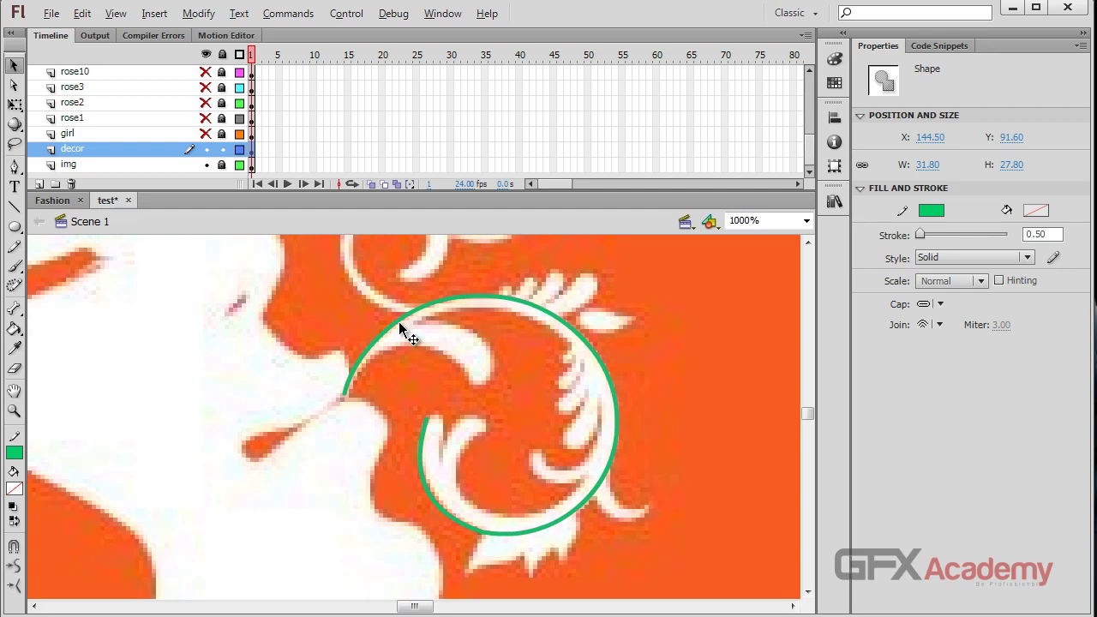
drag(399, 323, 661, 264)
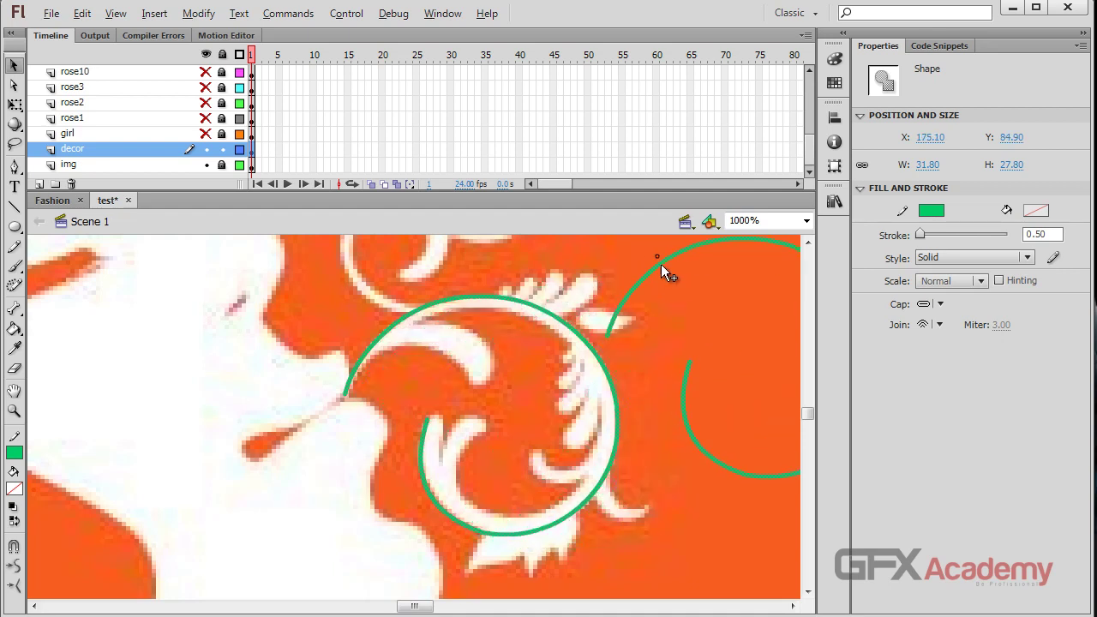
click(939, 165)
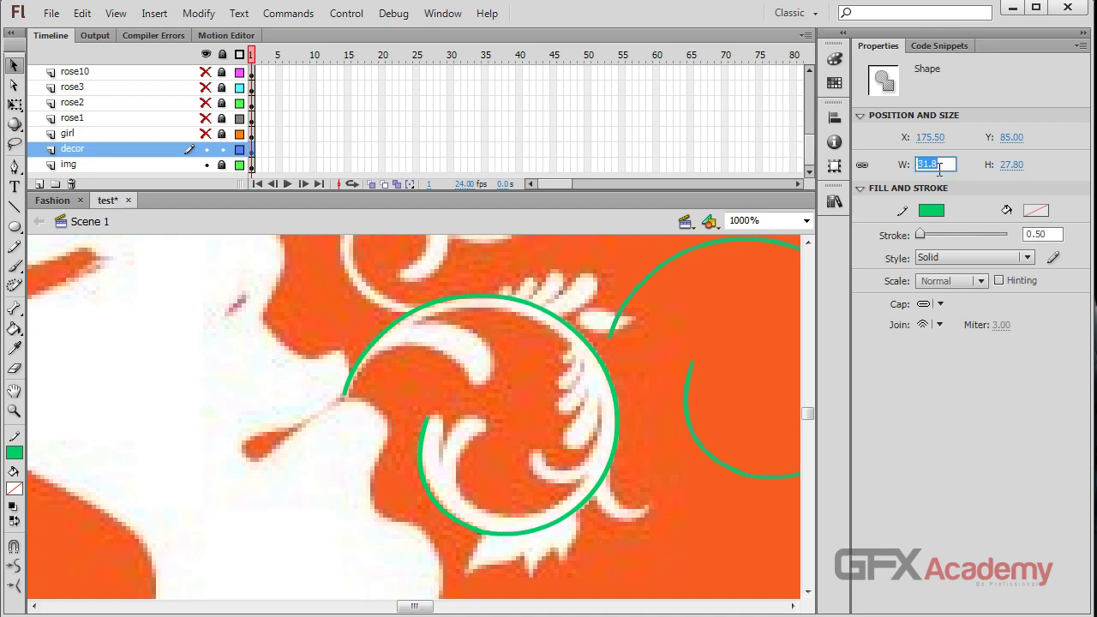
text(29)
key(Return)
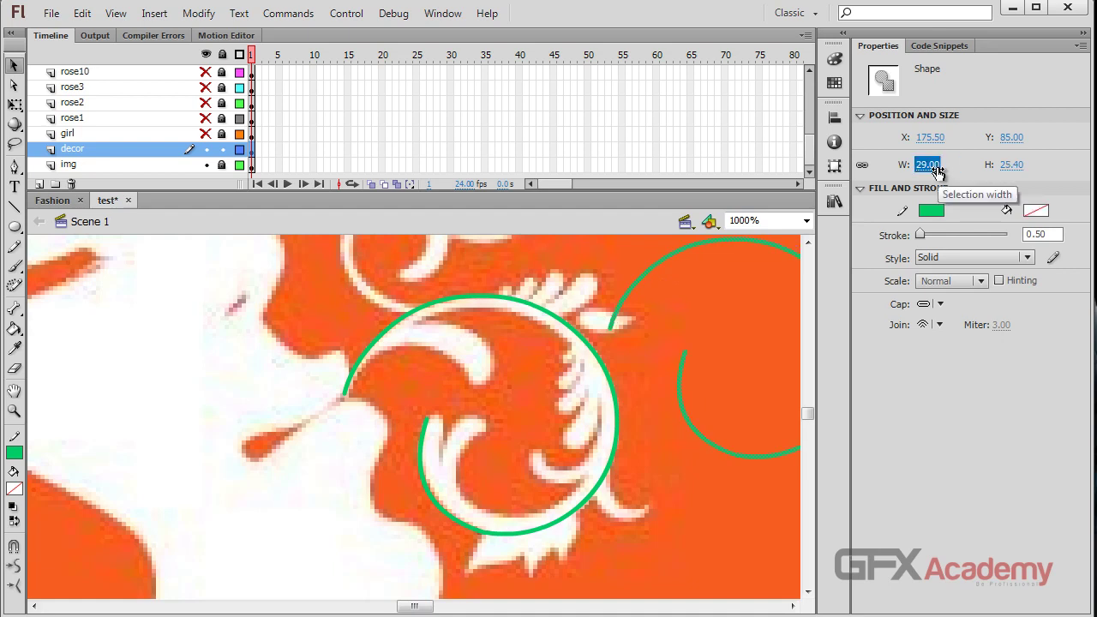
drag(710, 250, 479, 306)
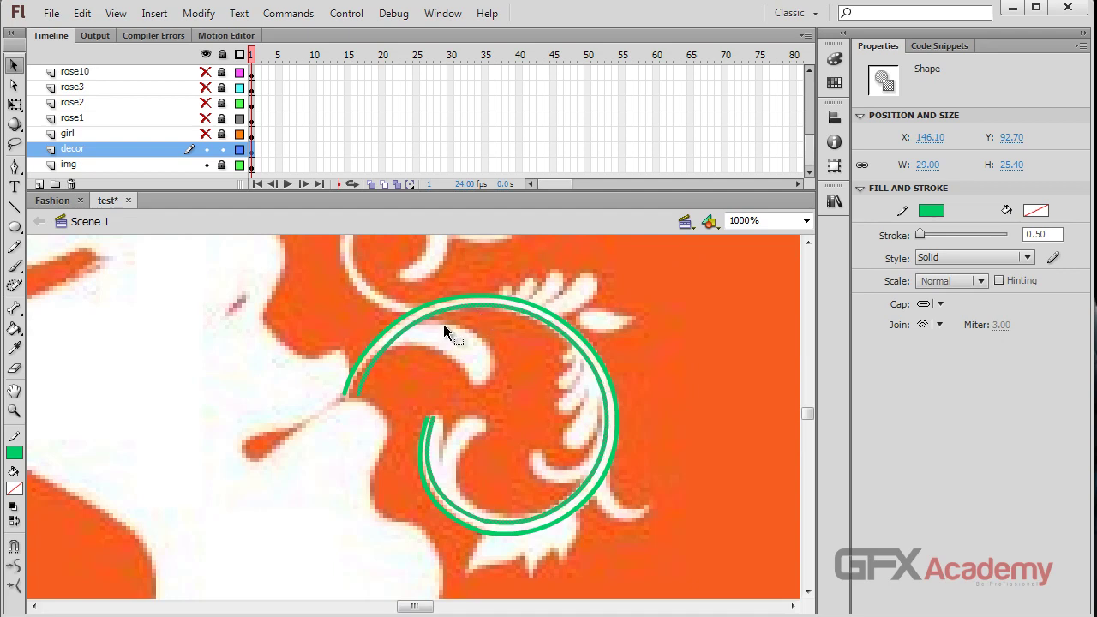
- Nudge the inner arc into alignment and bend its upper-left and right sides to follow the swirl's inner edge
key(Right)
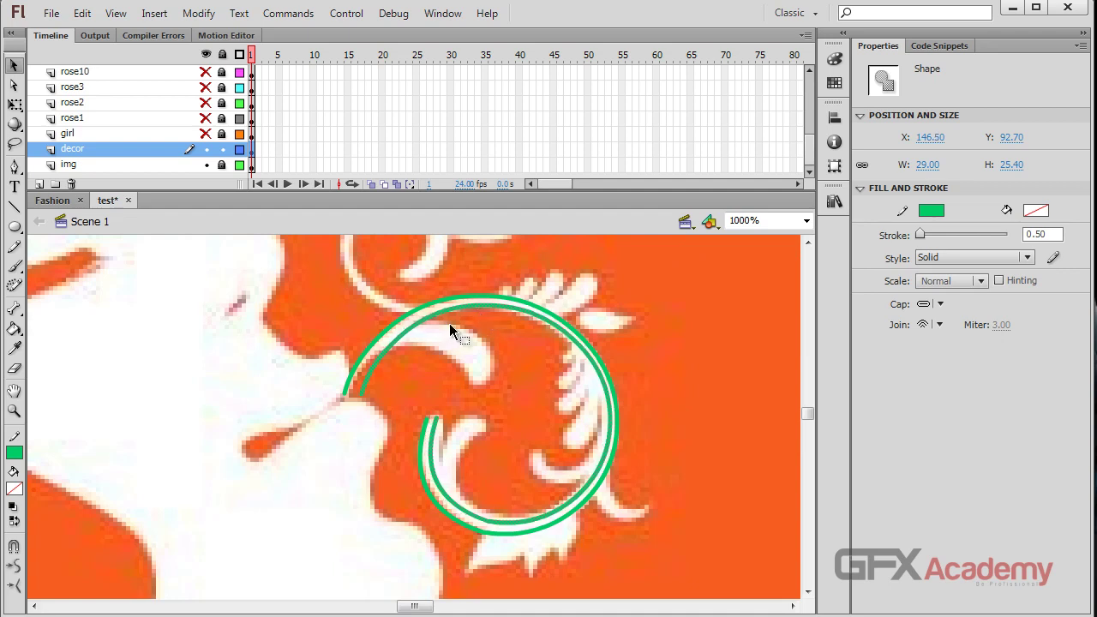
key(Left)
key(Left)
key(Down)
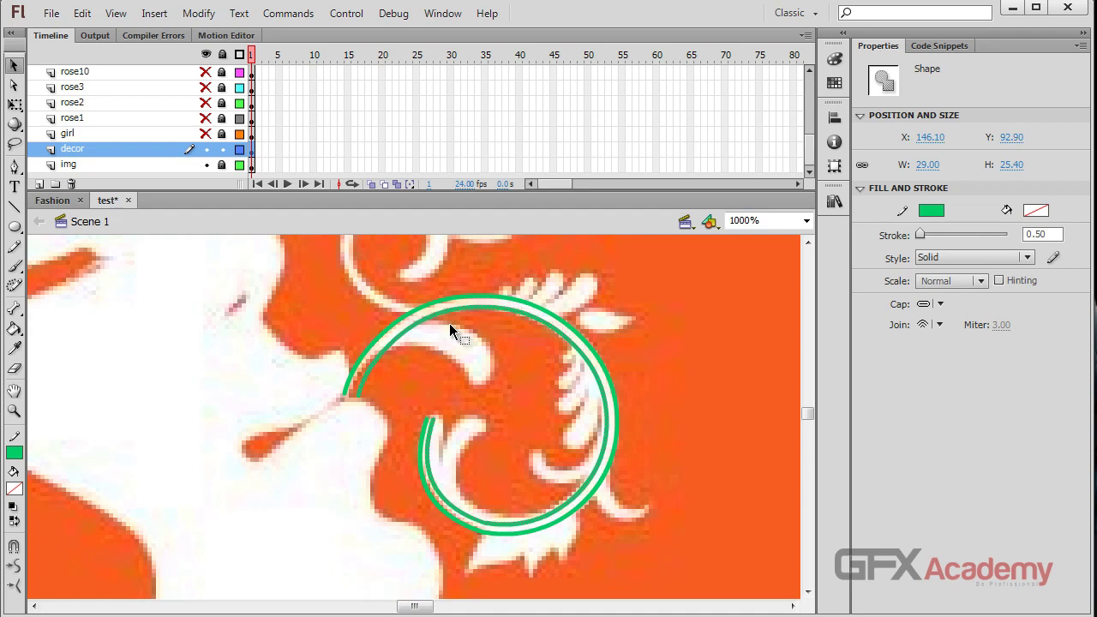
click(287, 396)
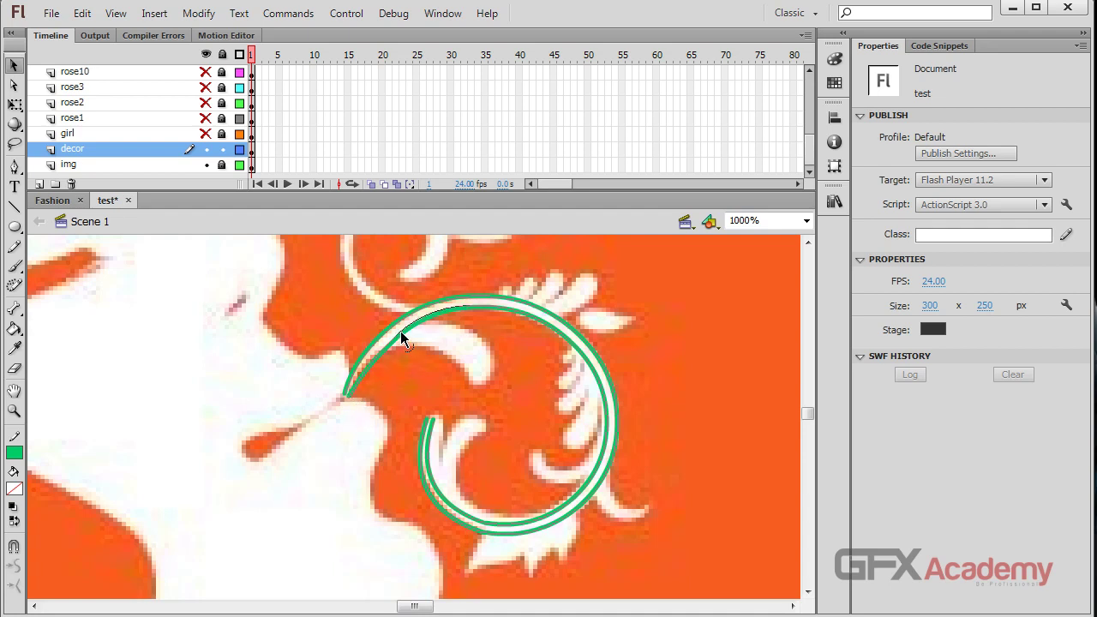
drag(400, 334, 451, 332)
drag(603, 429, 605, 429)
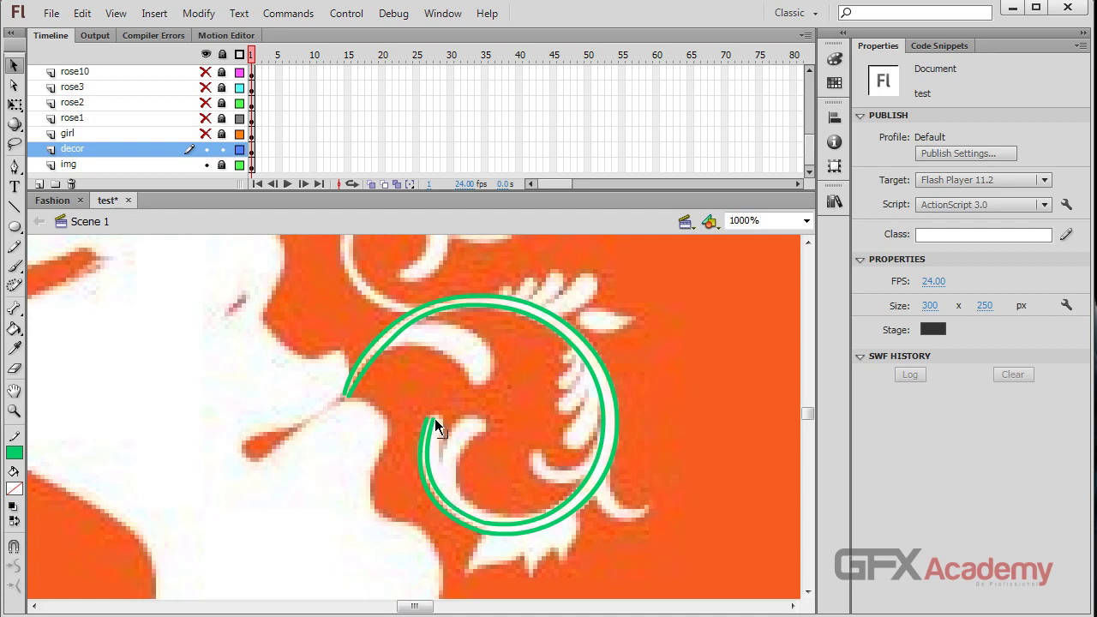
- Delete the inner arc's lower-left segment and move the new open end onto the swirl's inner edge
mouse_move(434, 420)
mouse_down()
mouse_move(446, 429)
mouse_move(440, 456)
mouse_up()
drag(459, 495, 491, 512)
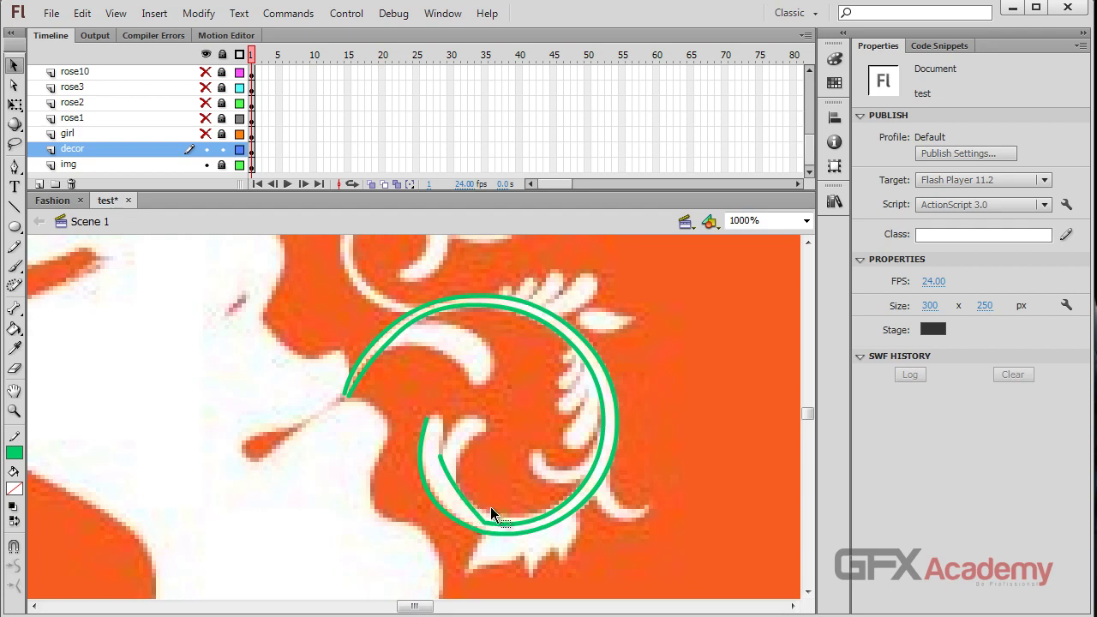
click(473, 513)
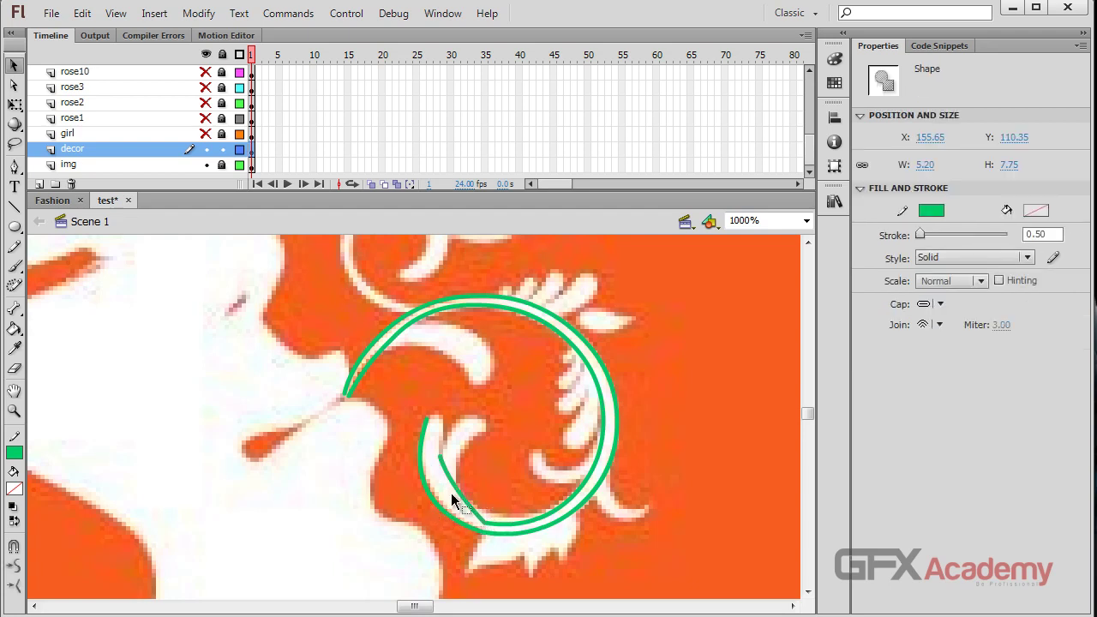
key(Delete)
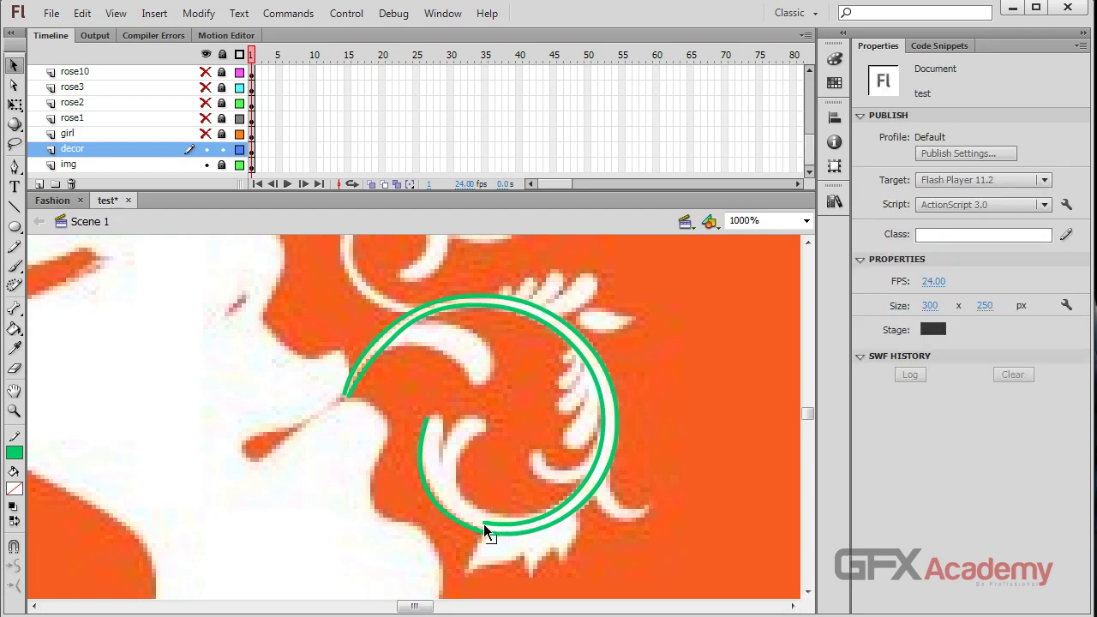
drag(486, 515, 486, 515)
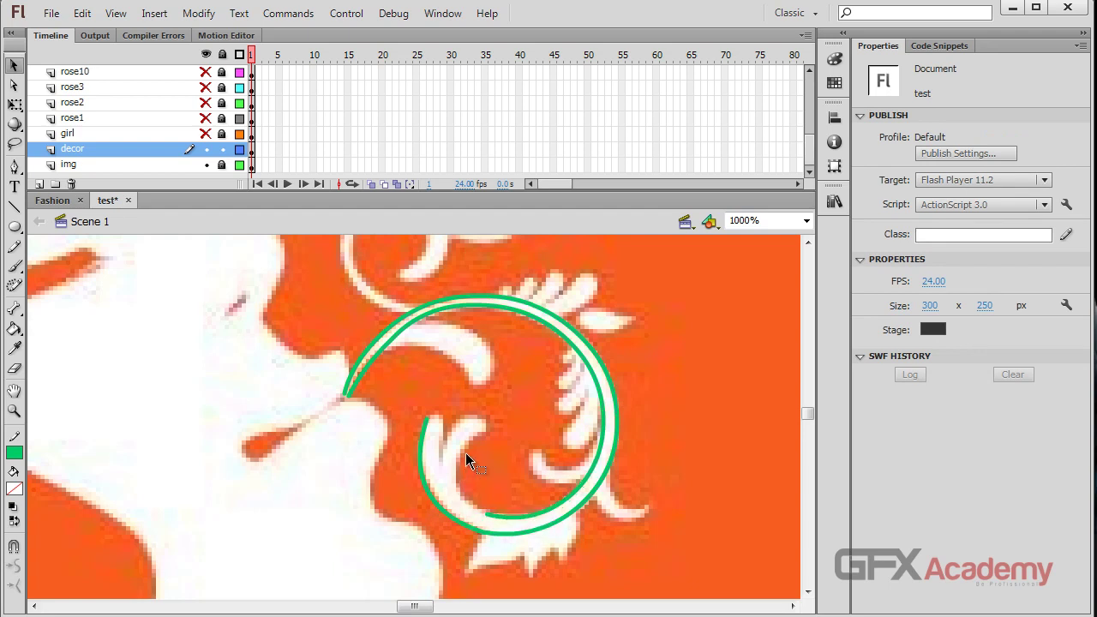
- Draw a line from the inner arc's lower end up to the small inner leaf and bend it along the leaf's inner curve
key(n)
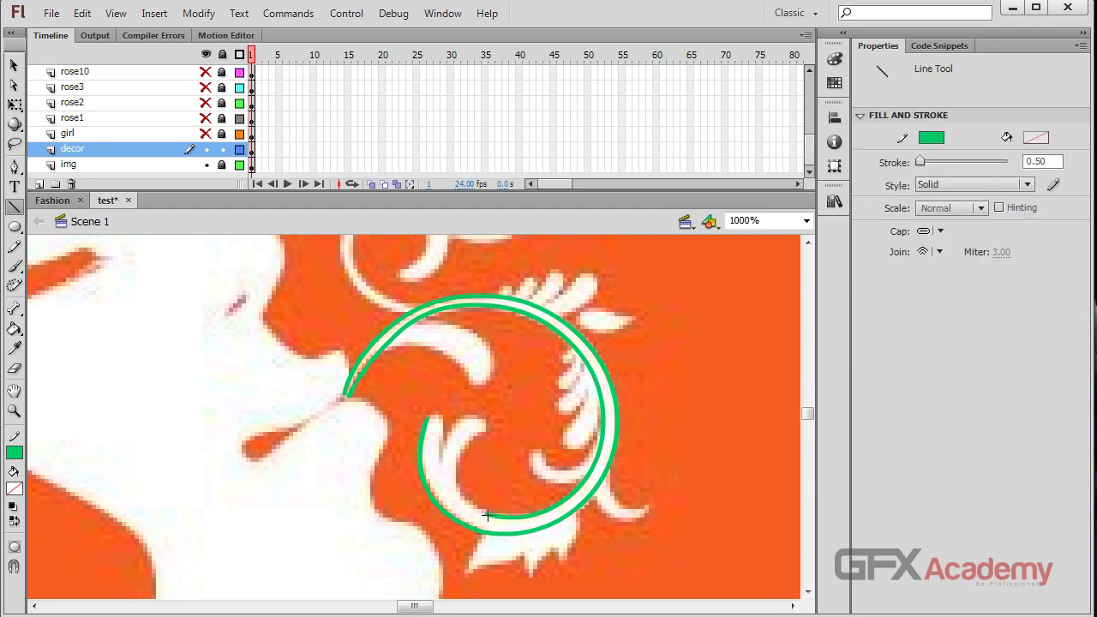
mouse_move(486, 515)
mouse_down()
mouse_move(463, 438)
mouse_move(485, 429)
mouse_up()
key(v)
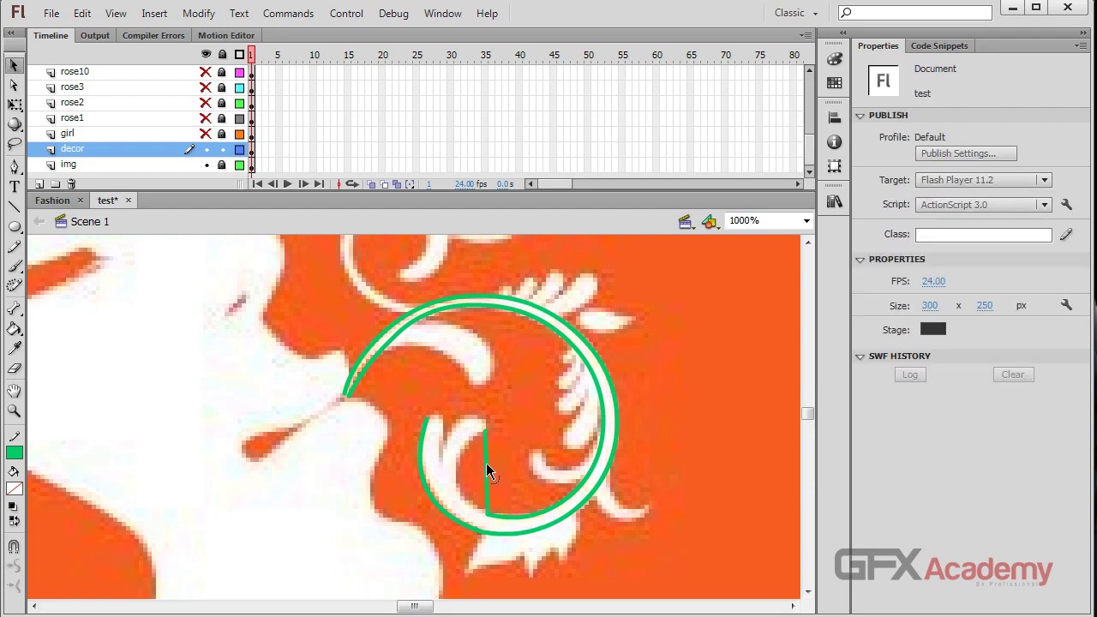
drag(486, 475, 459, 482)
drag(484, 437, 470, 447)
- Add a short line at the small inner leaf's tip and bend it around the rounded end
key(n)
drag(466, 451, 468, 418)
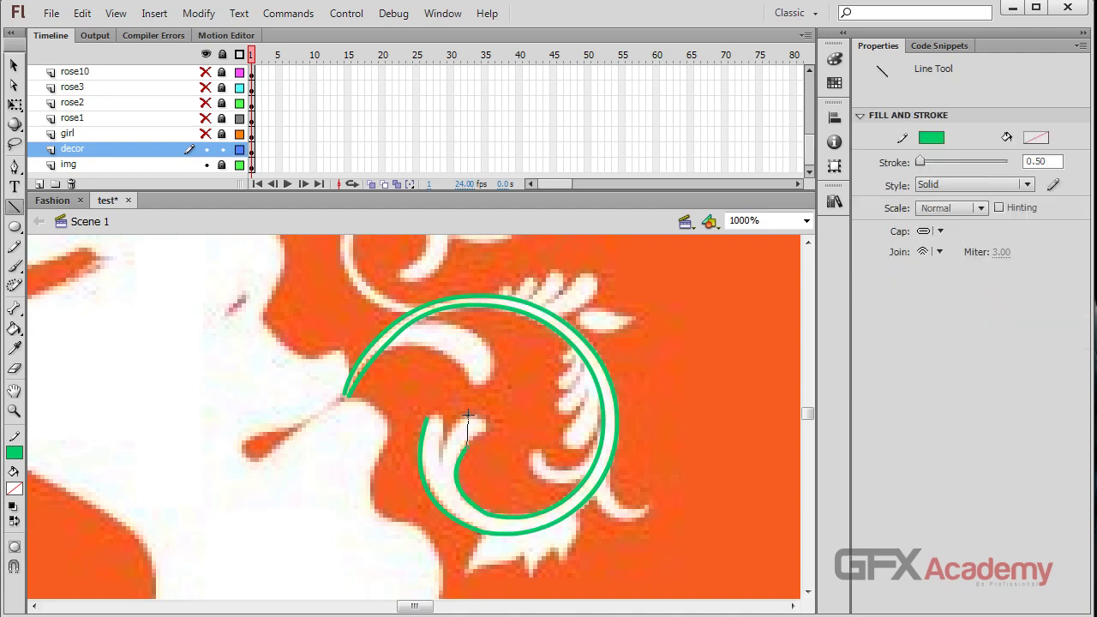
key(v)
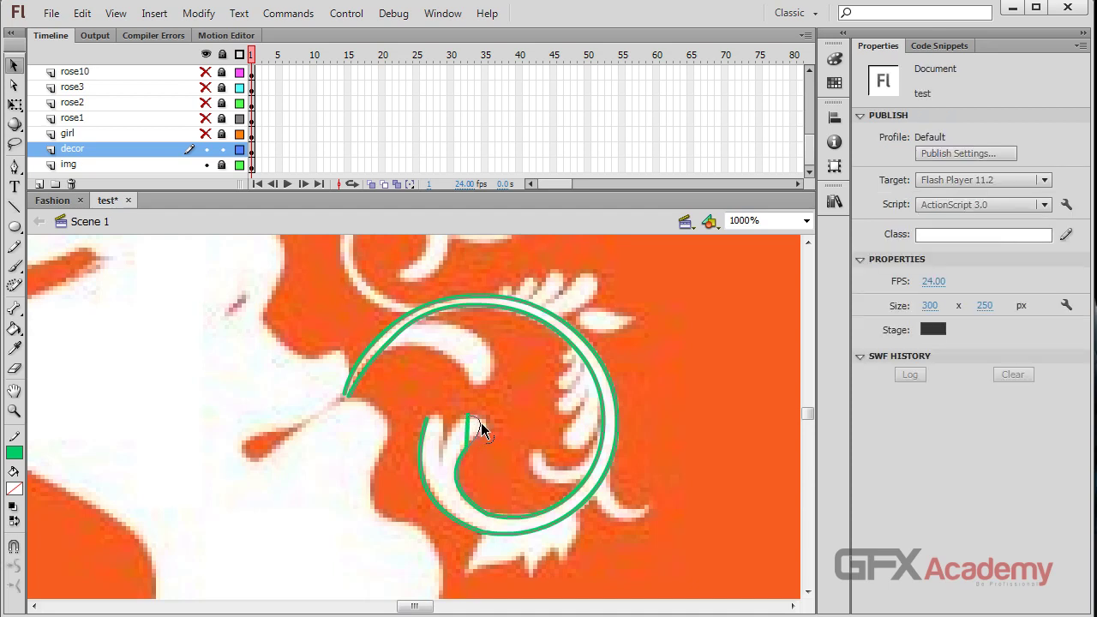
drag(489, 431, 484, 469)
- Draw the inner leaf's left edge from its tip down to the fork between the two leaves
key(n)
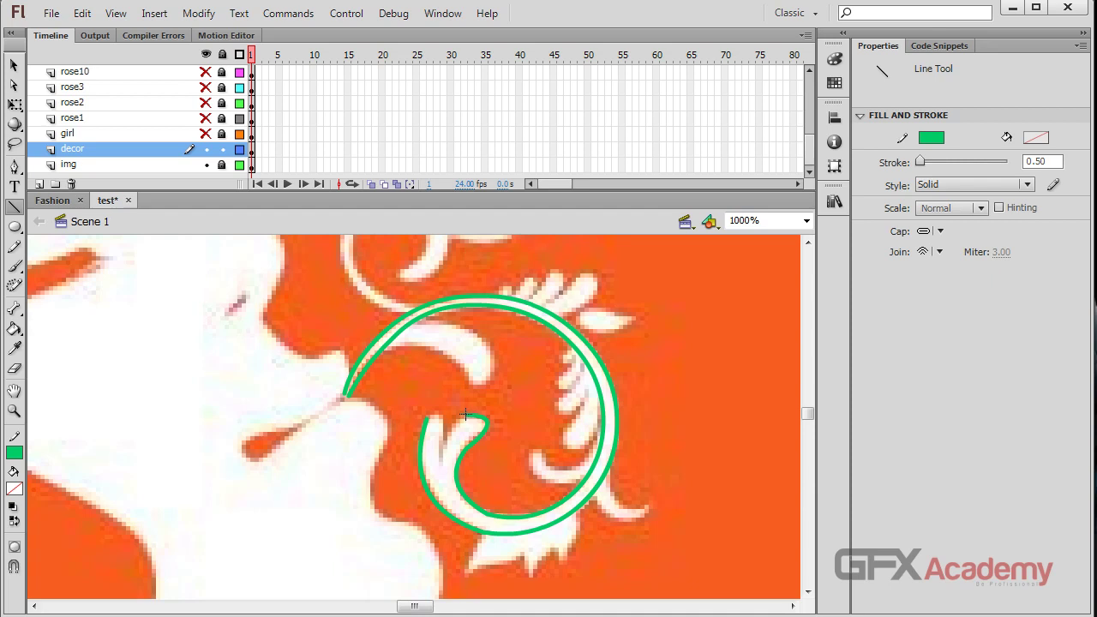
mouse_move(466, 415)
mouse_down()
mouse_move(439, 459)
mouse_move(464, 416)
mouse_up()
key(v)
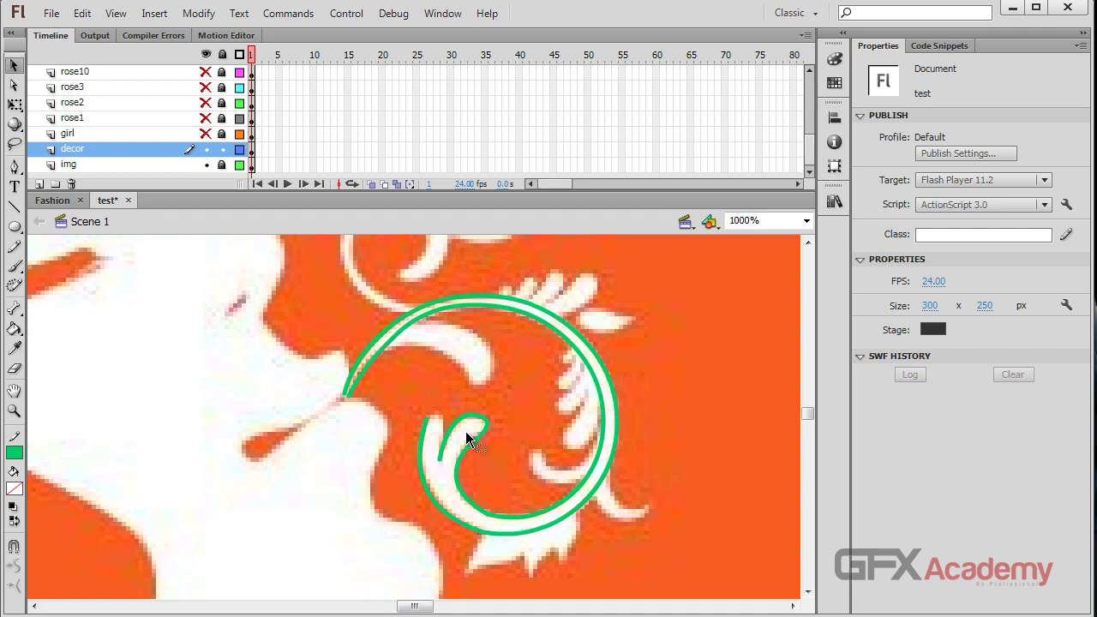
- Draw a line from the fork between the two inner leaves to the outer leaf's tip and bend it around the rounded end
key(n)
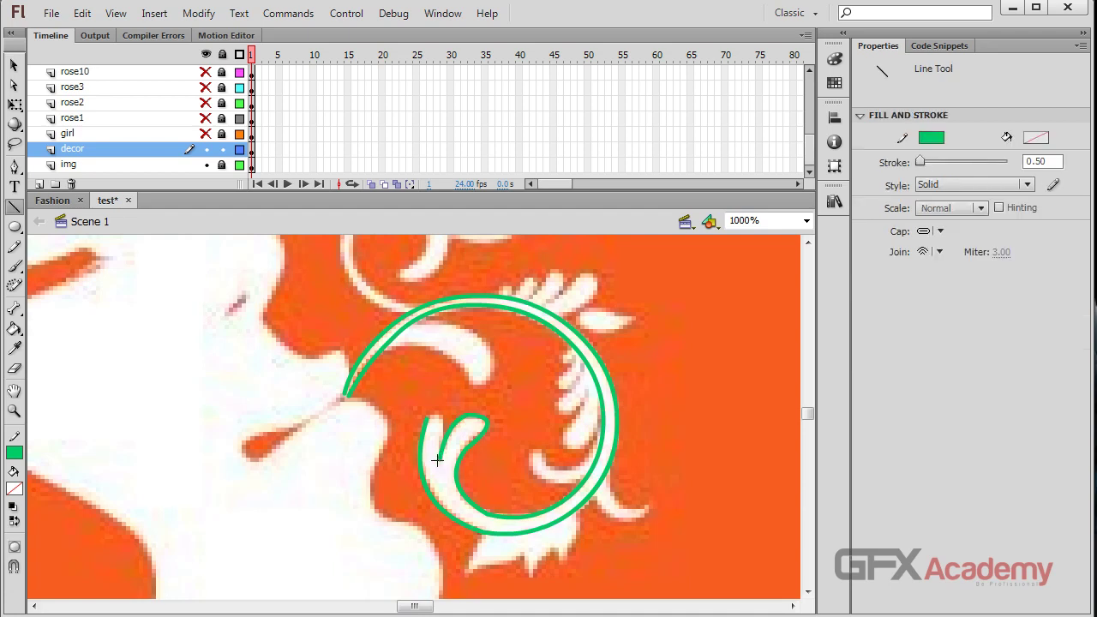
mouse_move(439, 459)
mouse_down()
mouse_move(438, 424)
mouse_move(426, 420)
mouse_up()
key(v)
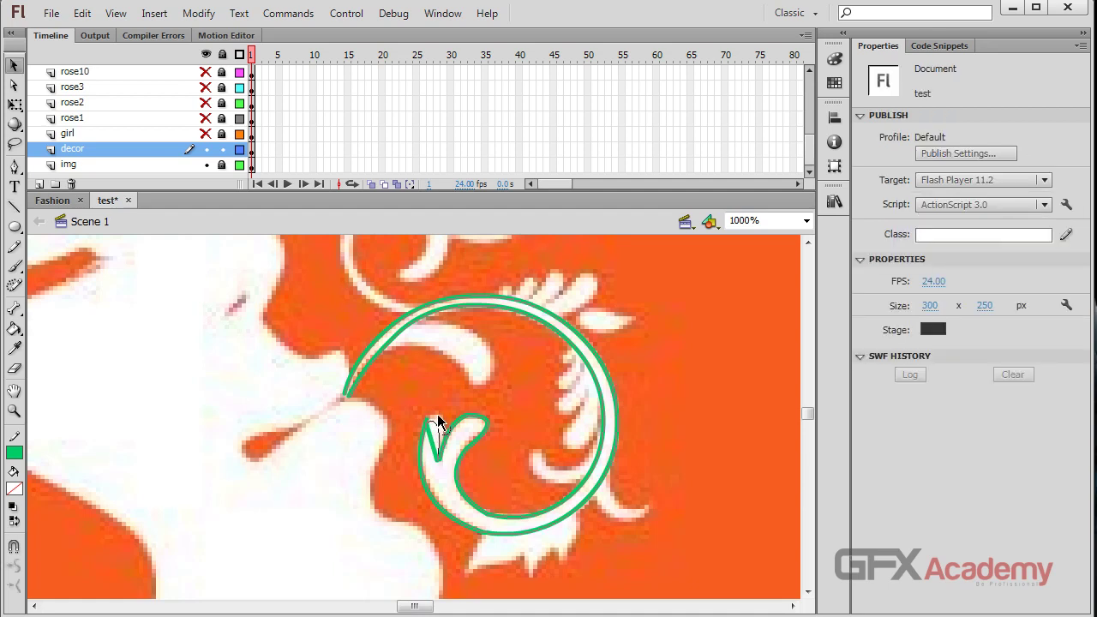
drag(441, 411, 443, 414)
- Draw the upper inner leaf's curved lower edge from the ring to its tip and add a short line across the tip
scroll(600, 412, up, 2)
key(n)
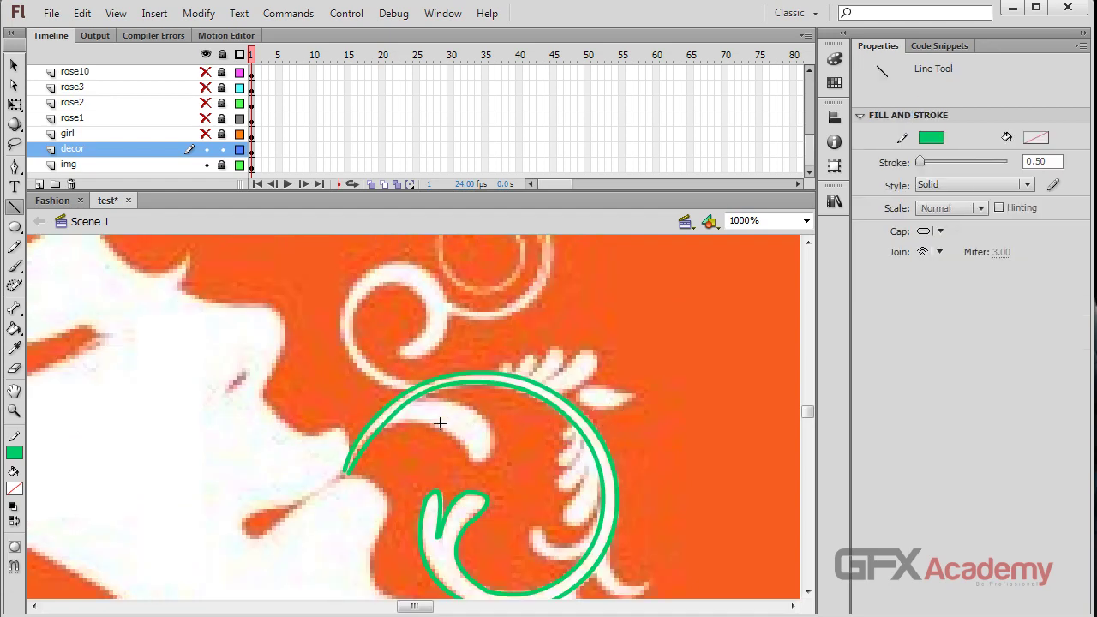
scroll(357, 377, down, 2)
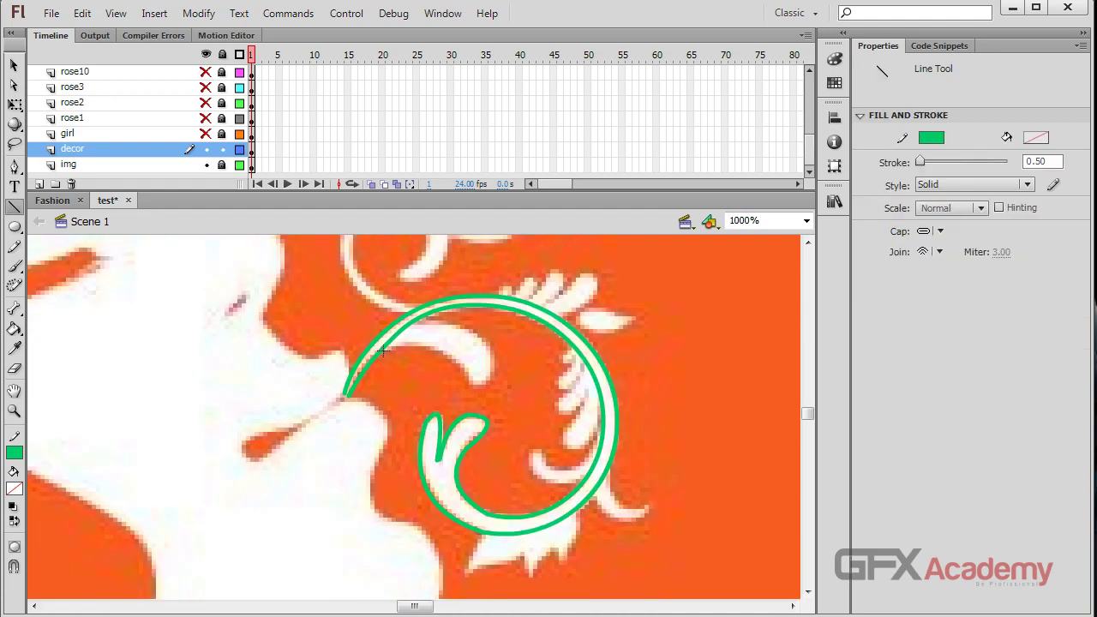
mouse_move(384, 351)
mouse_down()
mouse_move(472, 383)
mouse_move(453, 362)
mouse_move(485, 362)
mouse_move(490, 348)
mouse_up()
key(v)
key(n)
key(v)
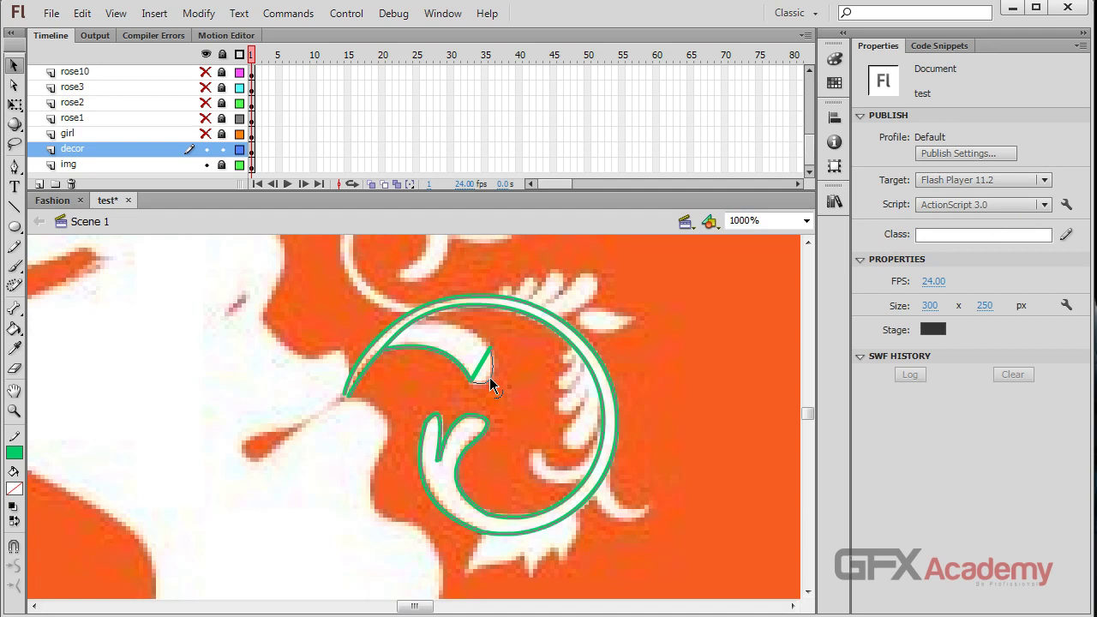
- Draw the upper inner leaf's upper edge from its tip back to the ring and bend it along the leaf
key(n)
mouse_move(491, 386)
mouse_down()
mouse_move(462, 327)
mouse_move(413, 321)
mouse_up()
key(v)
scroll(458, 403, up, 3)
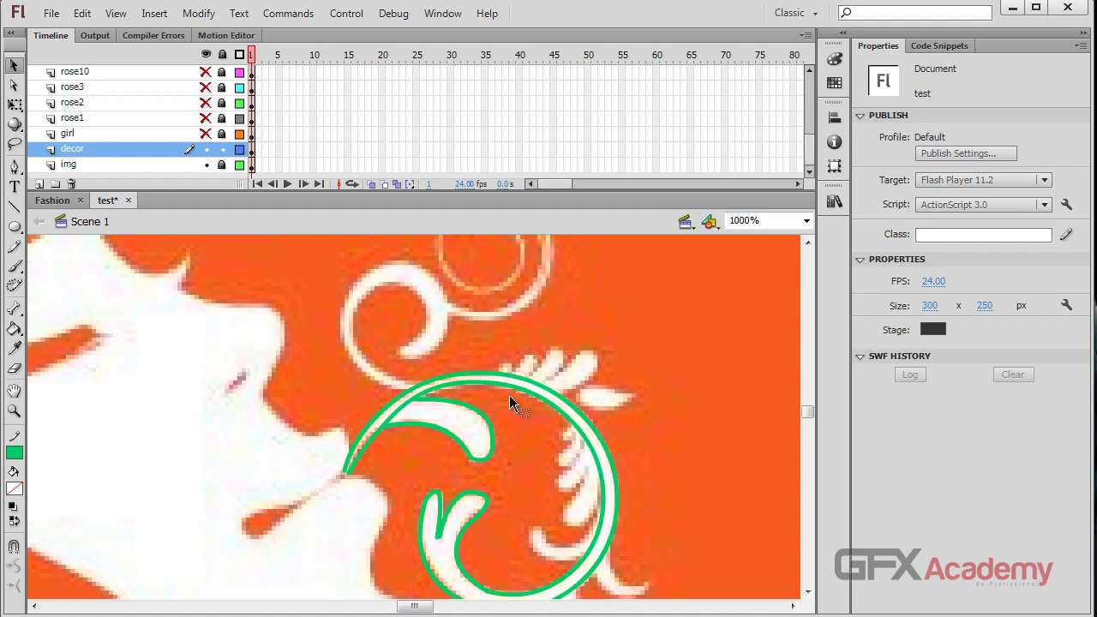
- Outline the jagged leaf below the ring with connected lines and bend them to follow its points
scroll(510, 395, down, 3)
key(n)
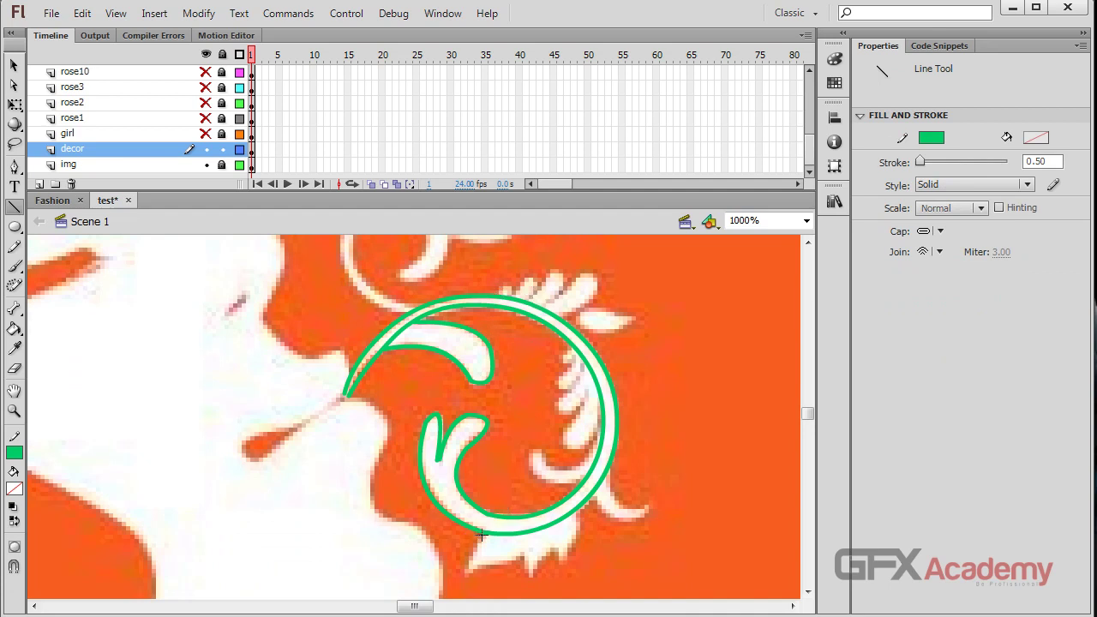
drag(482, 536, 465, 572)
drag(468, 570, 524, 557)
mouse_move(524, 557)
mouse_down()
mouse_move(529, 576)
mouse_move(558, 567)
mouse_move(585, 530)
mouse_move(575, 512)
mouse_up()
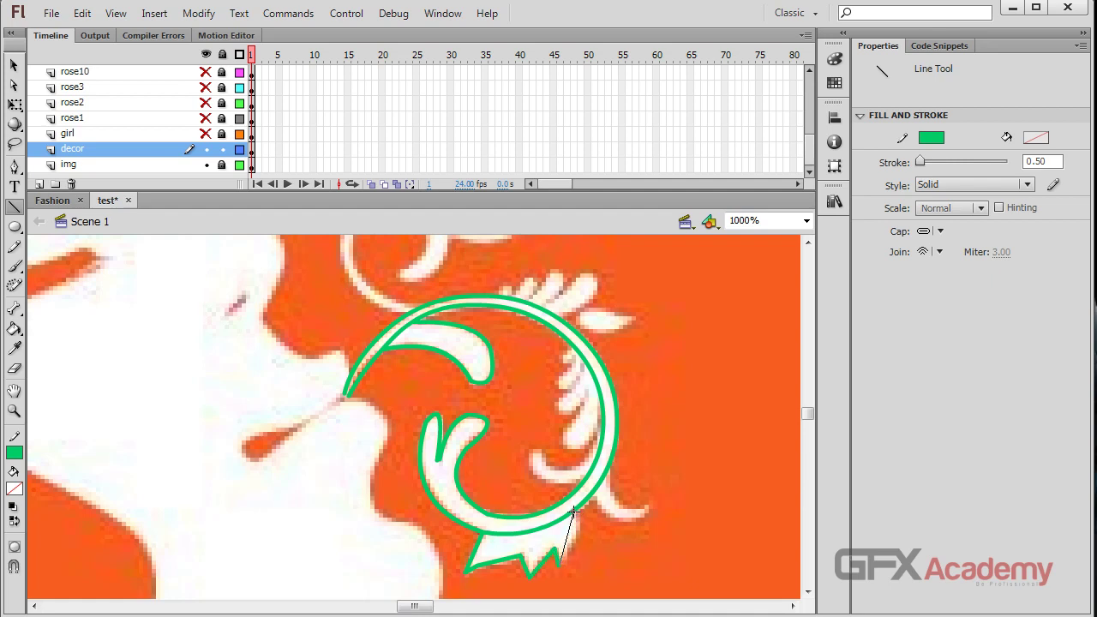
key(v)
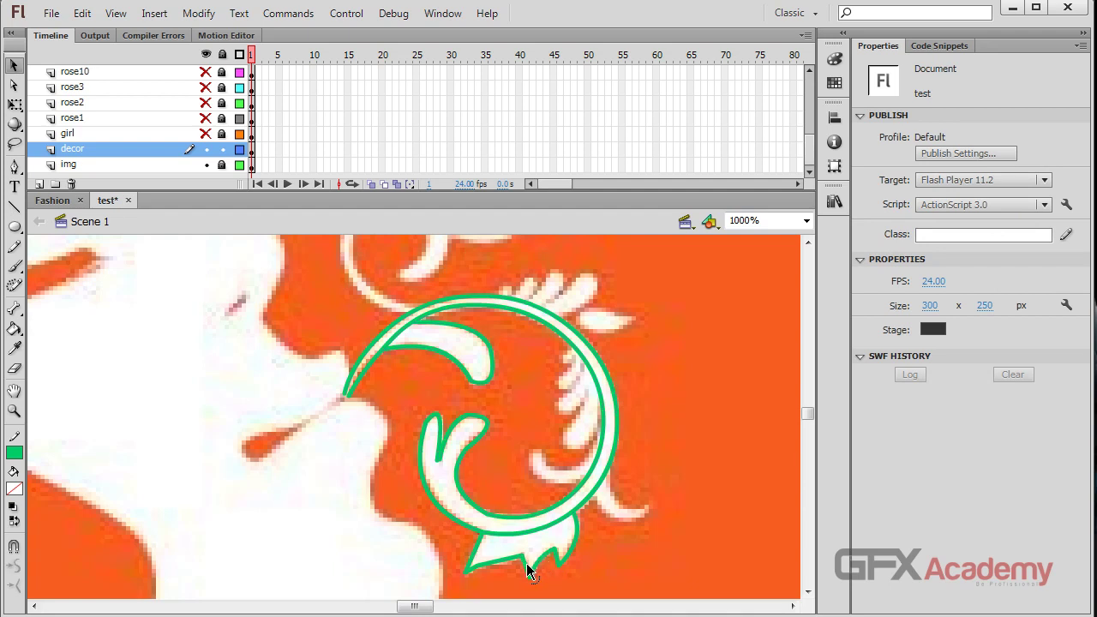
drag(529, 570, 494, 573)
- Outline the small curved tail outside the ring's lower right with lines bent along both of its edges
key(n)
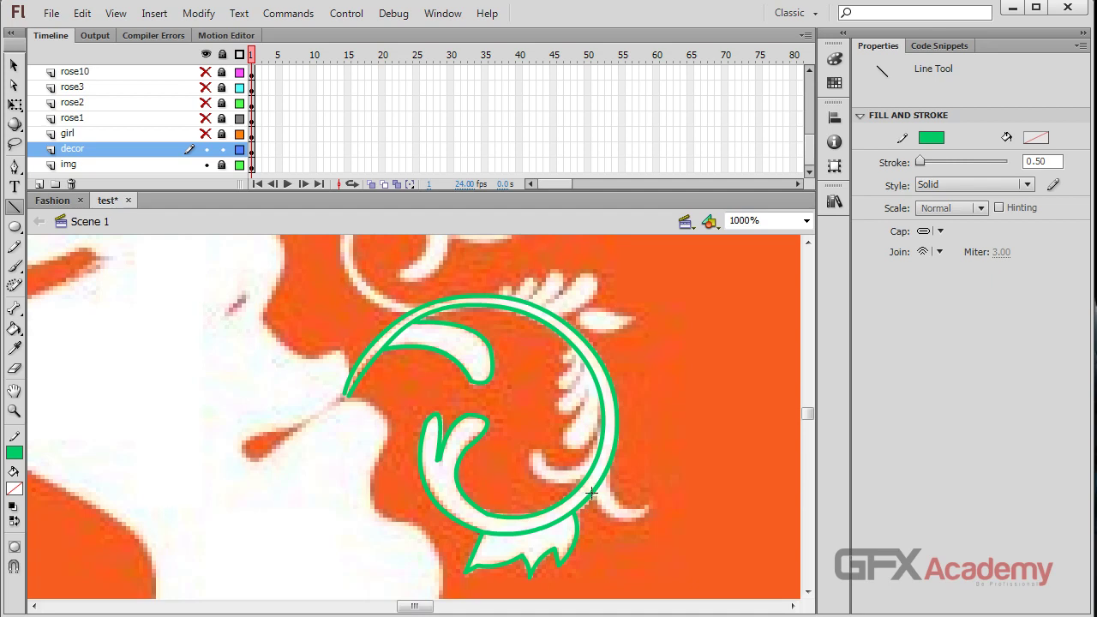
mouse_move(592, 494)
mouse_down()
mouse_move(600, 509)
mouse_move(649, 509)
mouse_move(624, 527)
mouse_move(636, 507)
mouse_move(607, 470)
mouse_move(617, 505)
mouse_up()
key(v)
key(n)
key(v)
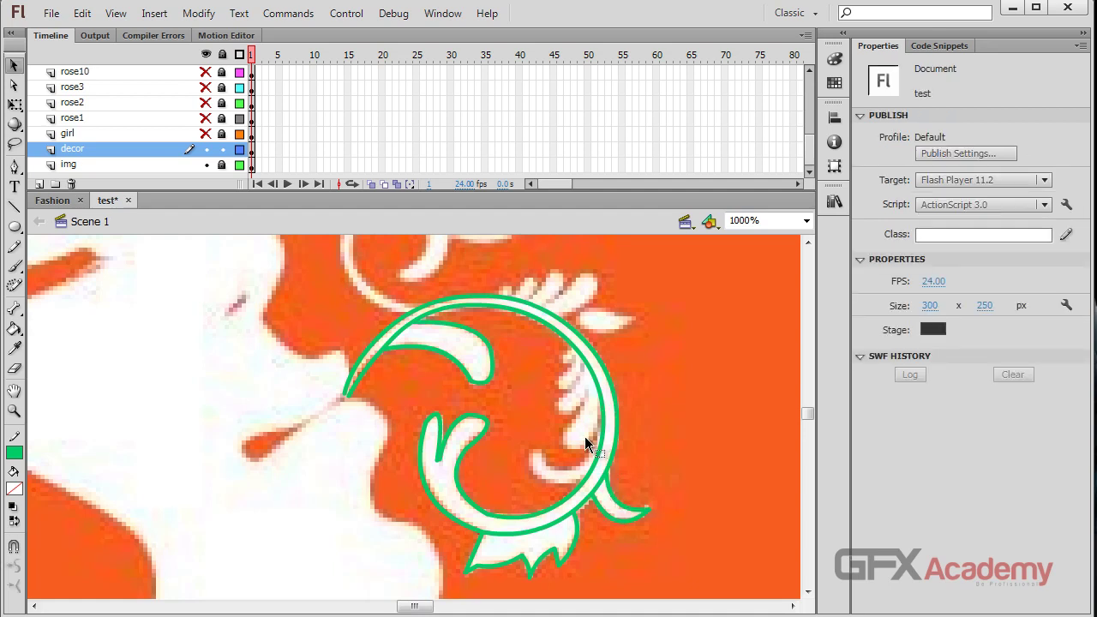
- Draw the left edge of the largest outer leaf above the ring, from the ring to the leaf's tip, and bend it
key(n)
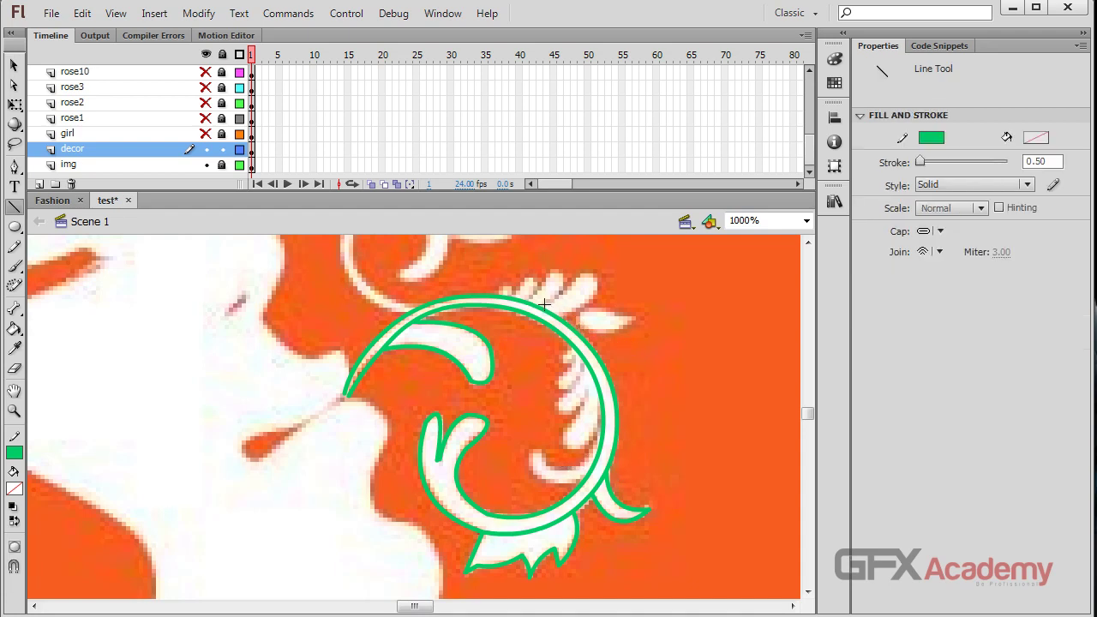
drag(543, 306, 579, 275)
key(v)
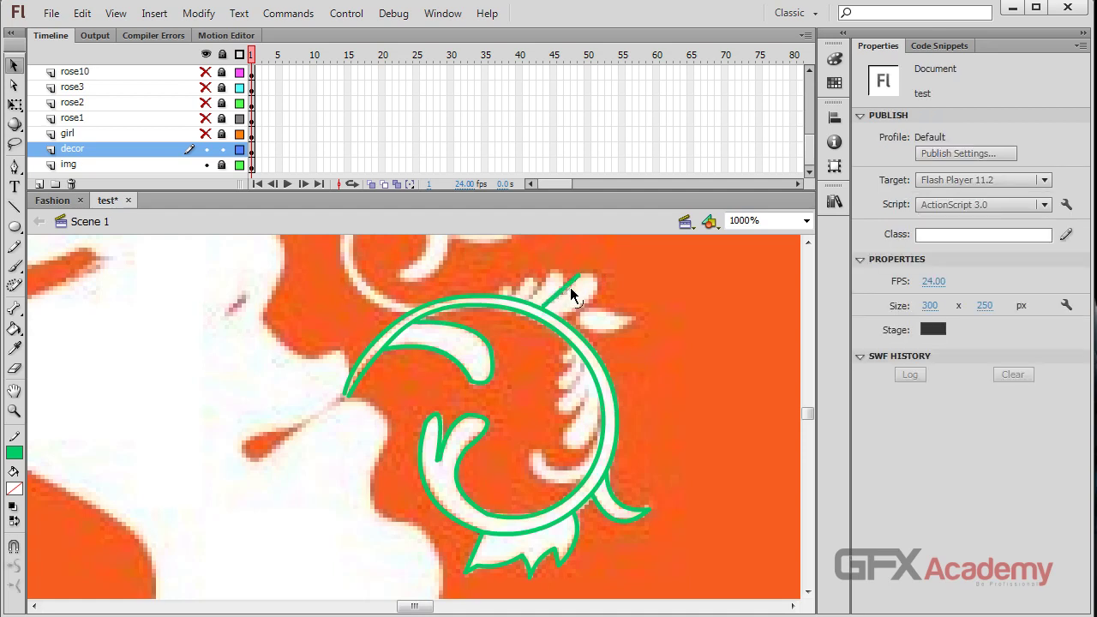
key(n)
drag(579, 275, 563, 316)
key(v)
drag(604, 285, 598, 303)
- Add a short line at the largest outer leaf's tip and bend it around the rounded end
key(n)
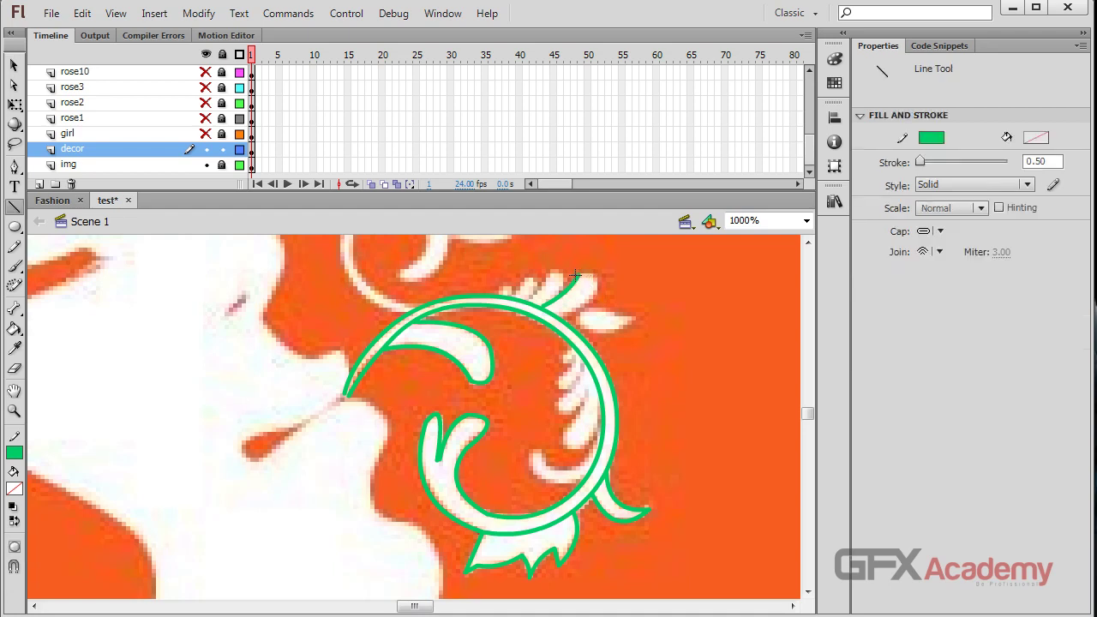
drag(578, 276, 589, 286)
key(v)
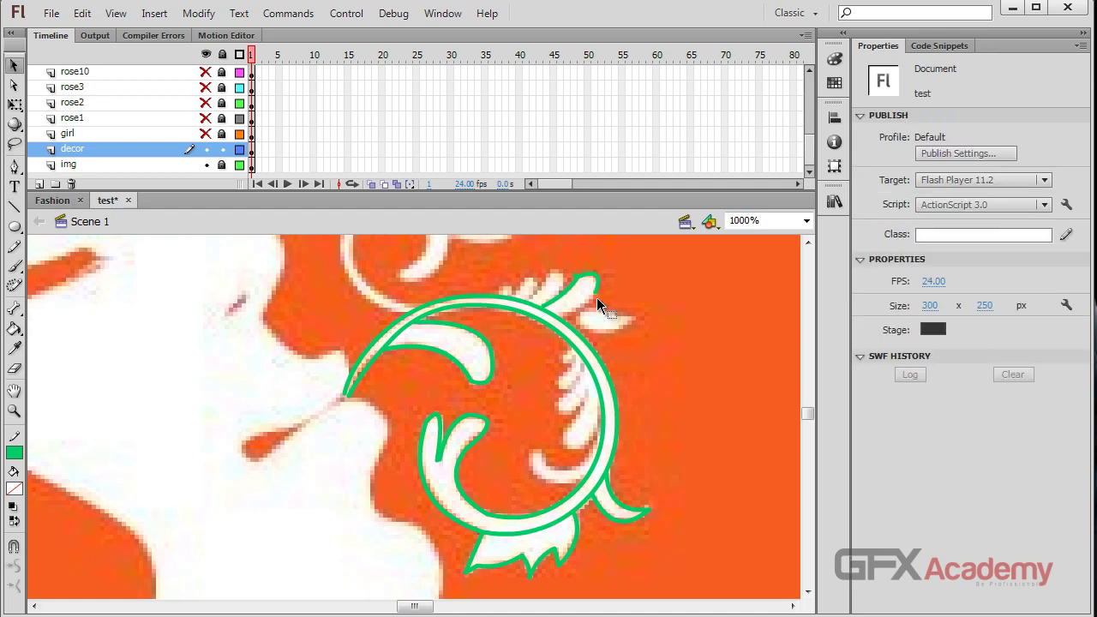
- Draw the largest outer leaf's lower edge back to the ring, bend it, and delete the stray line segment
key(n)
drag(593, 294, 556, 315)
key(v)
click(572, 275)
key(Delete)
- Duplicate the largest outer leaf's outline and place the copy up and to the left of the original
key(n)
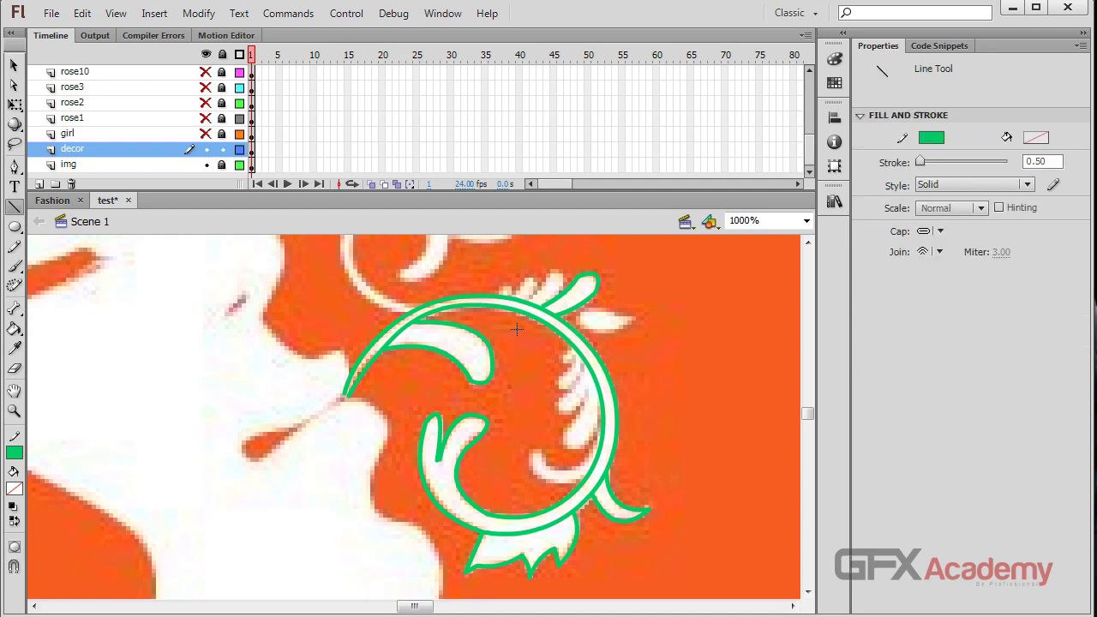
click(14, 65)
click(577, 287)
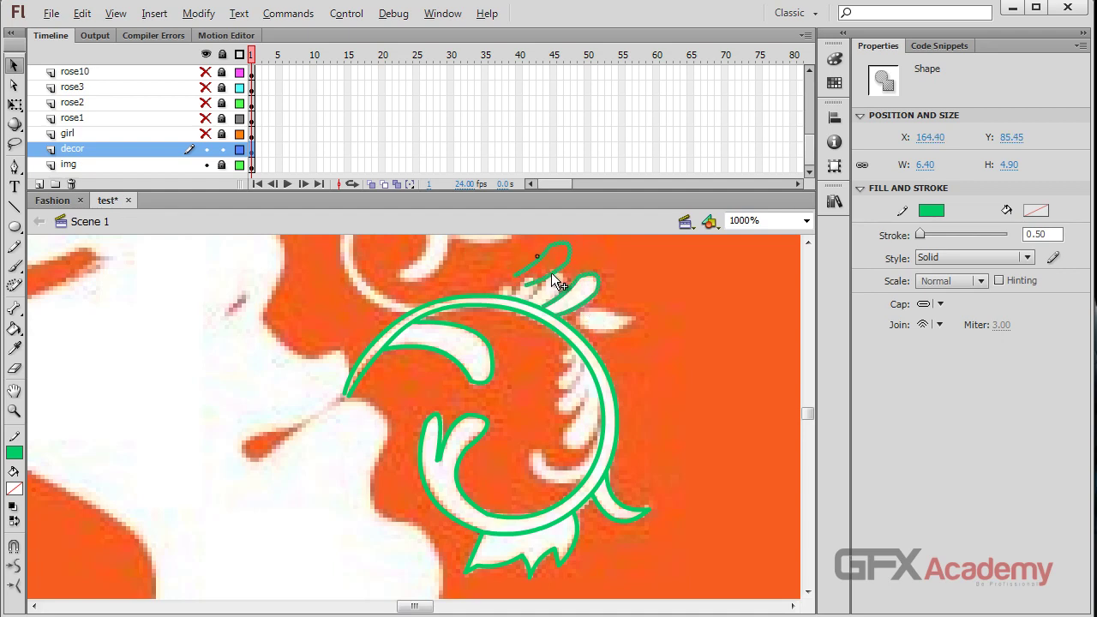
drag(555, 281, 554, 282)
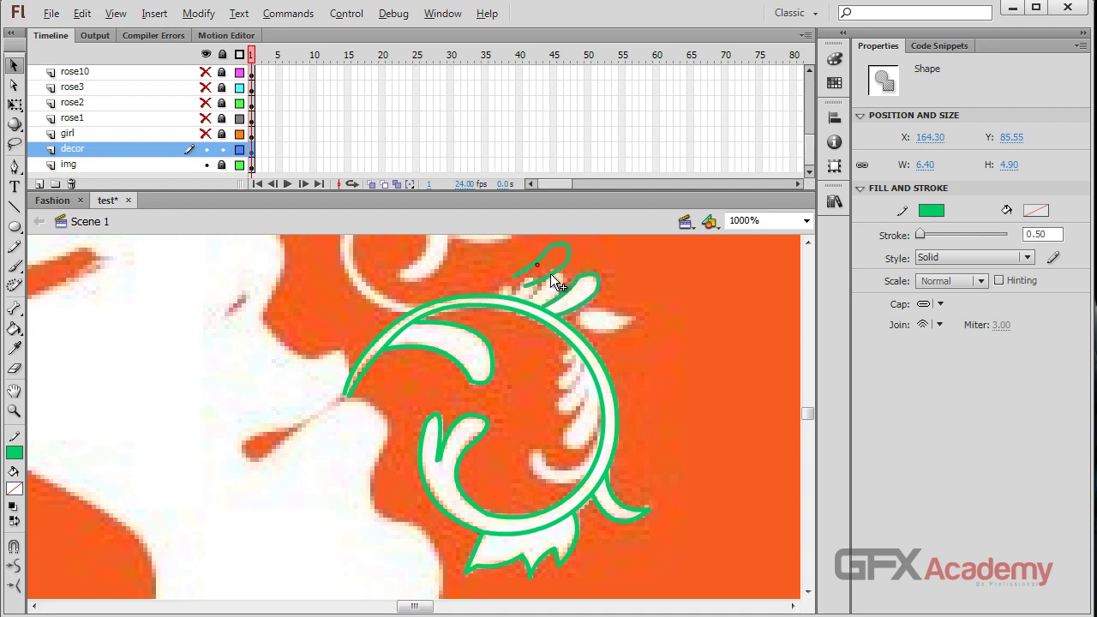
- Set the leaf copy's width to 7 with its proportions locked
click(930, 165)
text(7)
key(Return)
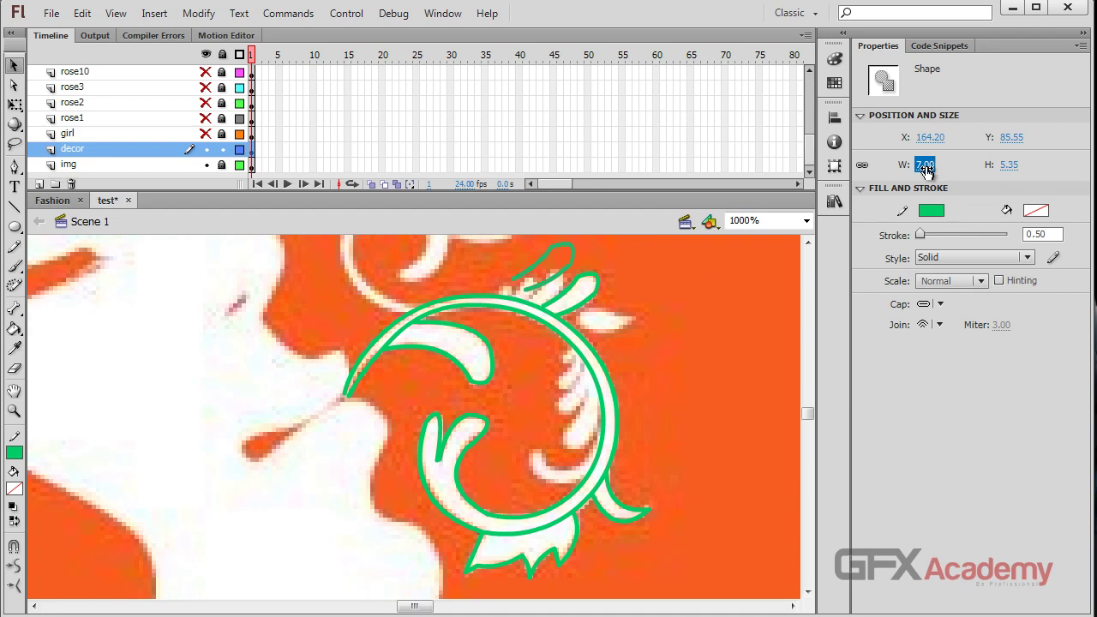
- Set the leaf copy's width to 5 with proportions locked and move it onto the second outer leaf
click(930, 166)
text(5)
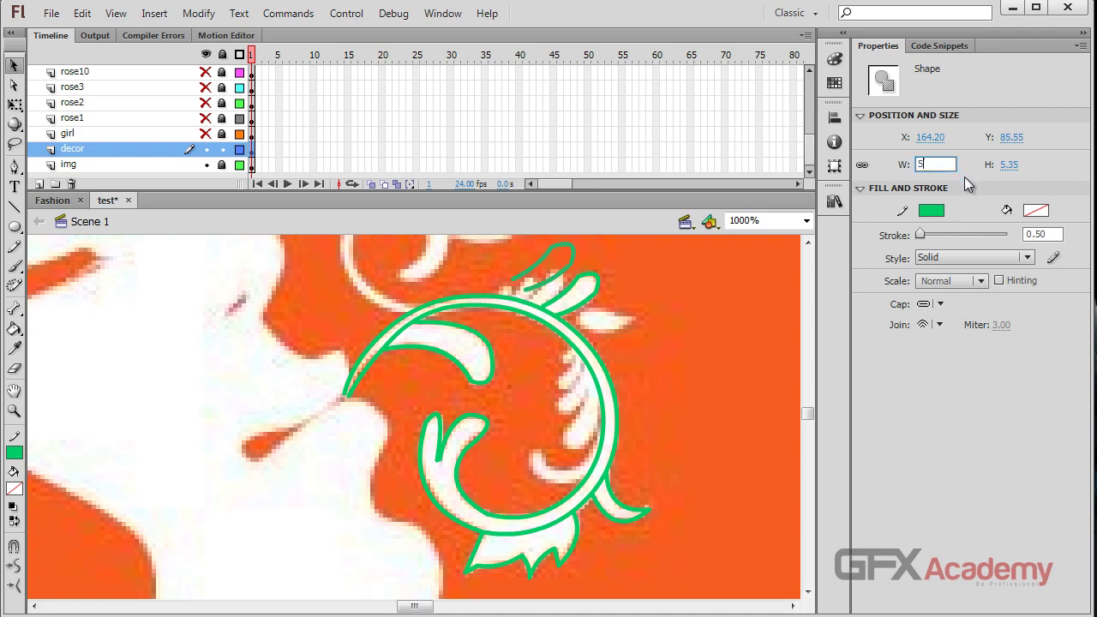
key(Return)
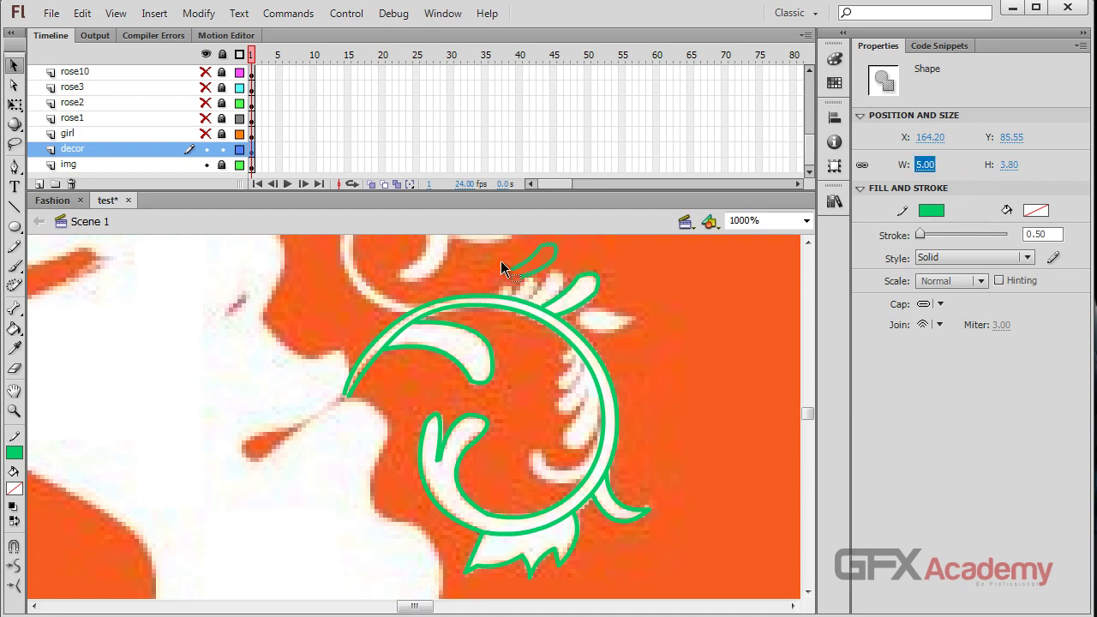
drag(507, 262, 556, 290)
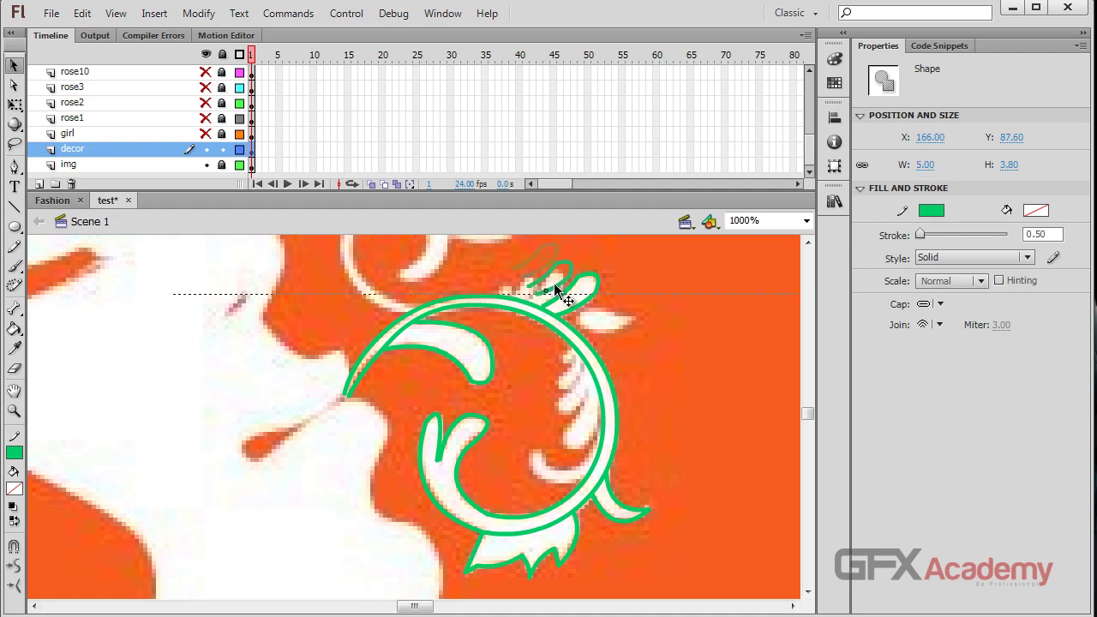
- Rotate the leaf copy more upright, move its transformation point to its base, and scale it to fit the second outer leaf
key(q)
drag(583, 250, 575, 241)
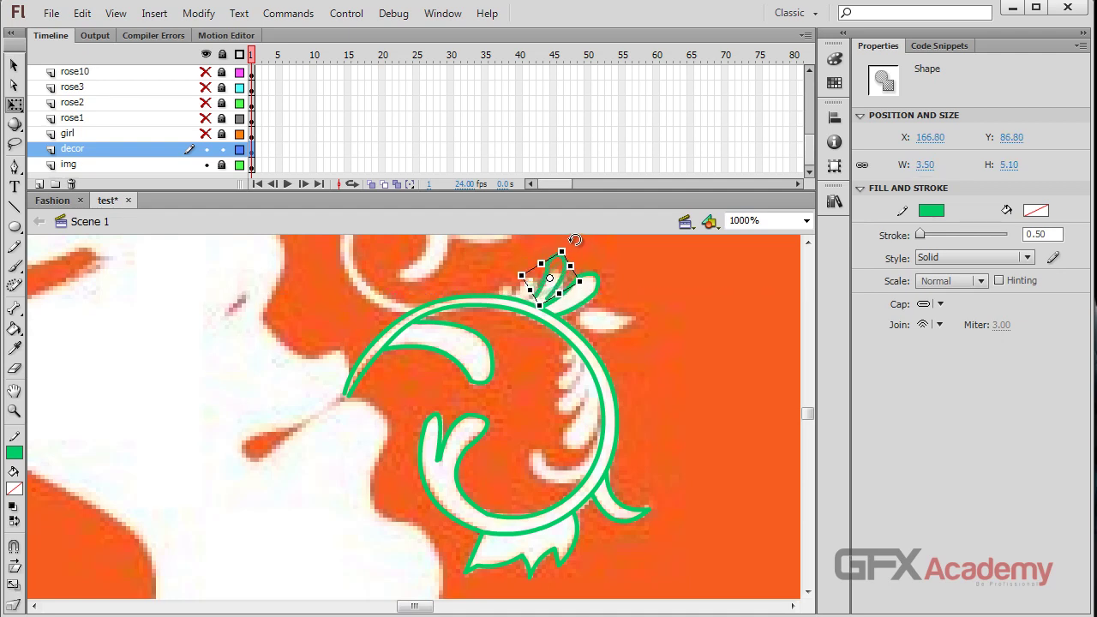
drag(576, 286, 573, 293)
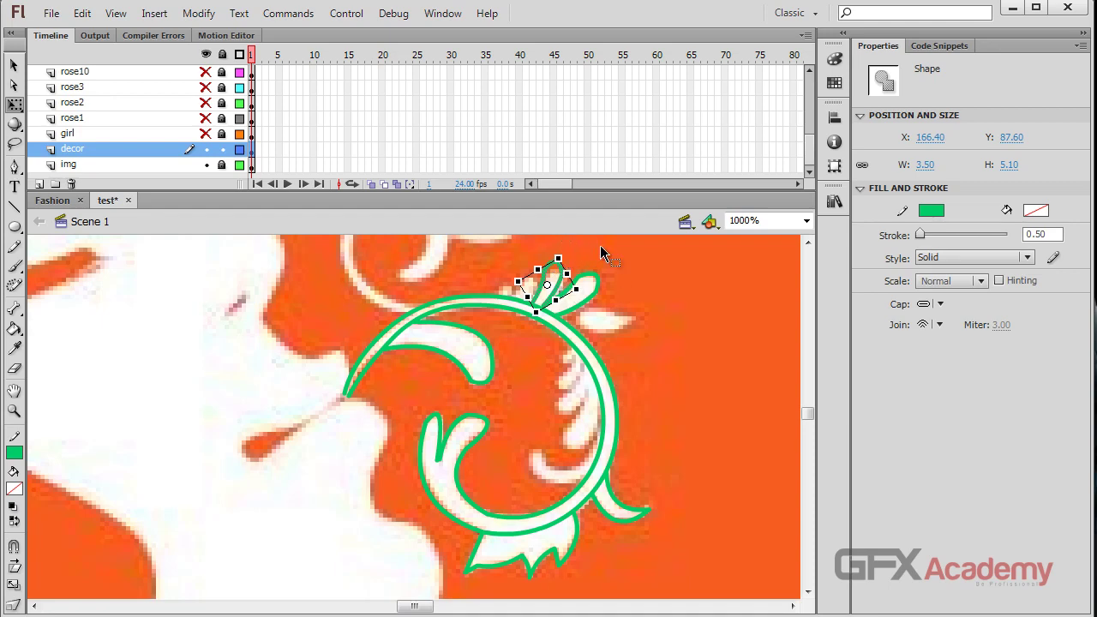
key(ctrl+=)
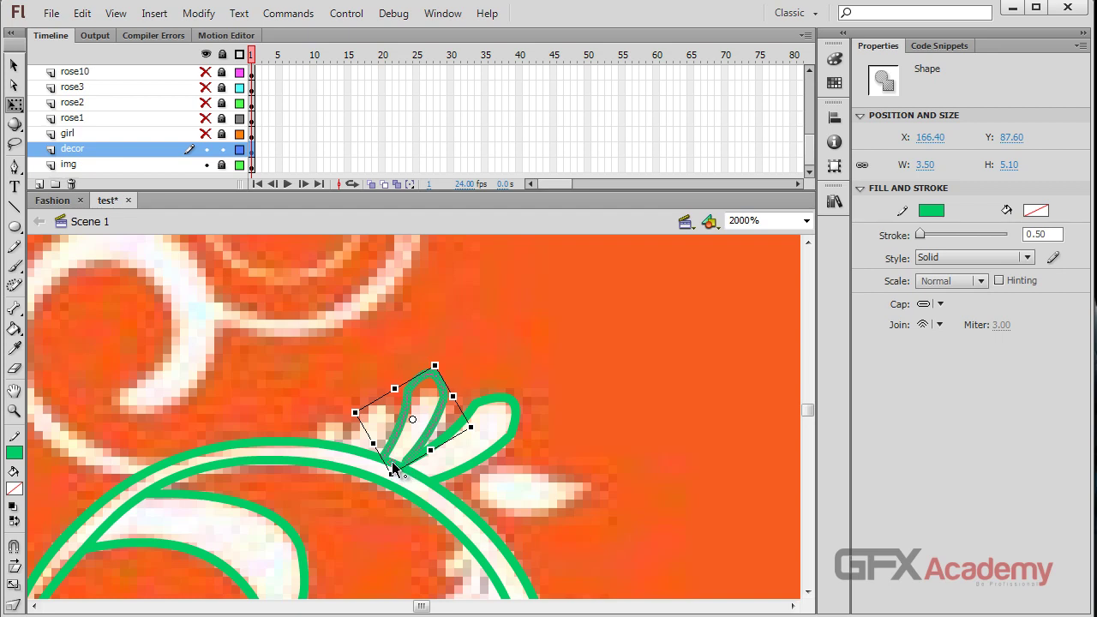
drag(412, 419, 392, 464)
mouse_move(437, 367)
mouse_down()
mouse_move(434, 377)
mouse_move(449, 374)
mouse_up()
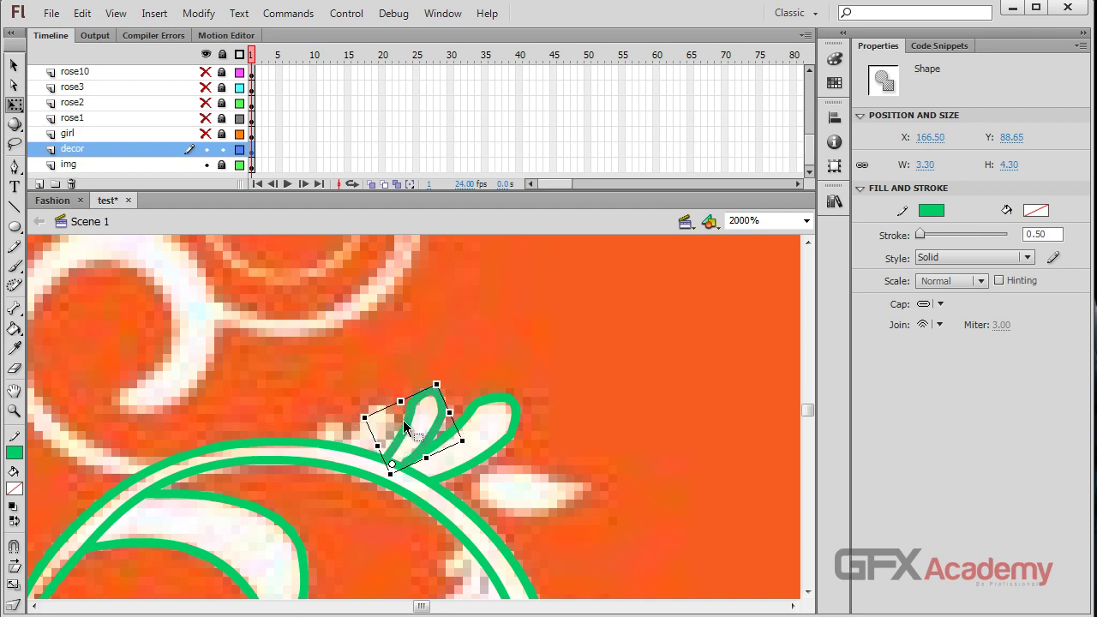
- Duplicate the second leaf's outline, set the copy's width to 2, and fit it onto the third outer leaf
drag(409, 426, 377, 411)
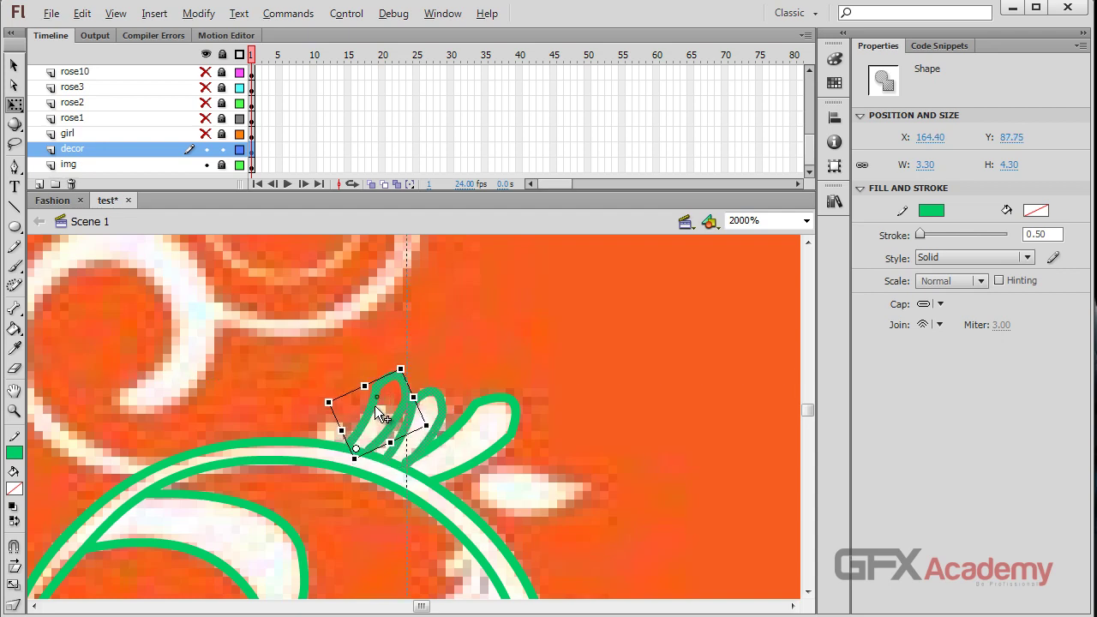
click(383, 419)
click(925, 166)
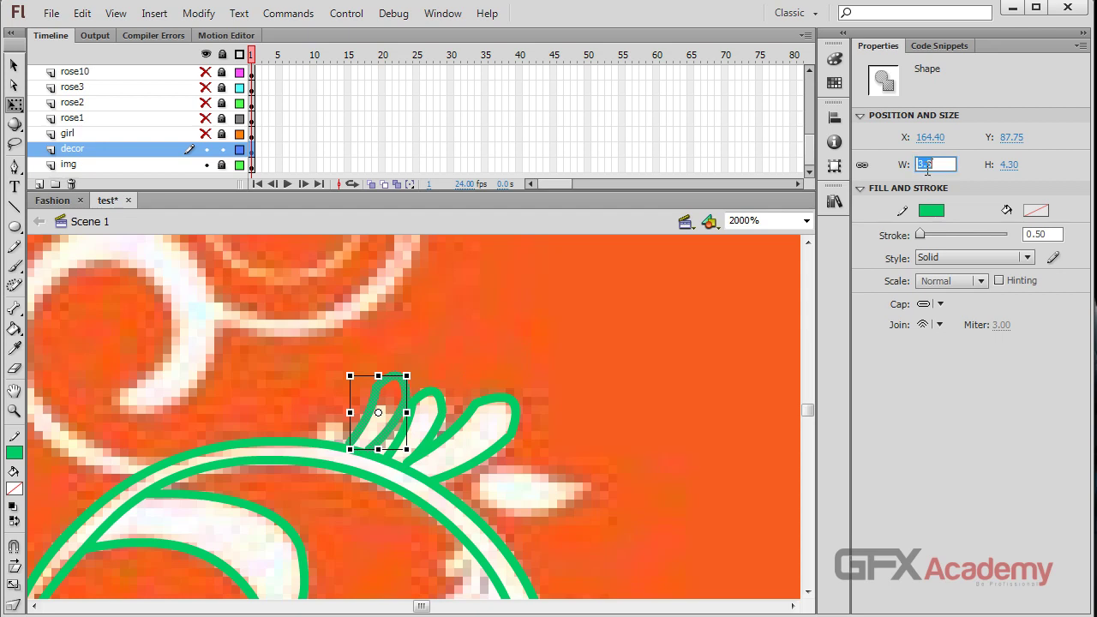
text(2)
key(Return)
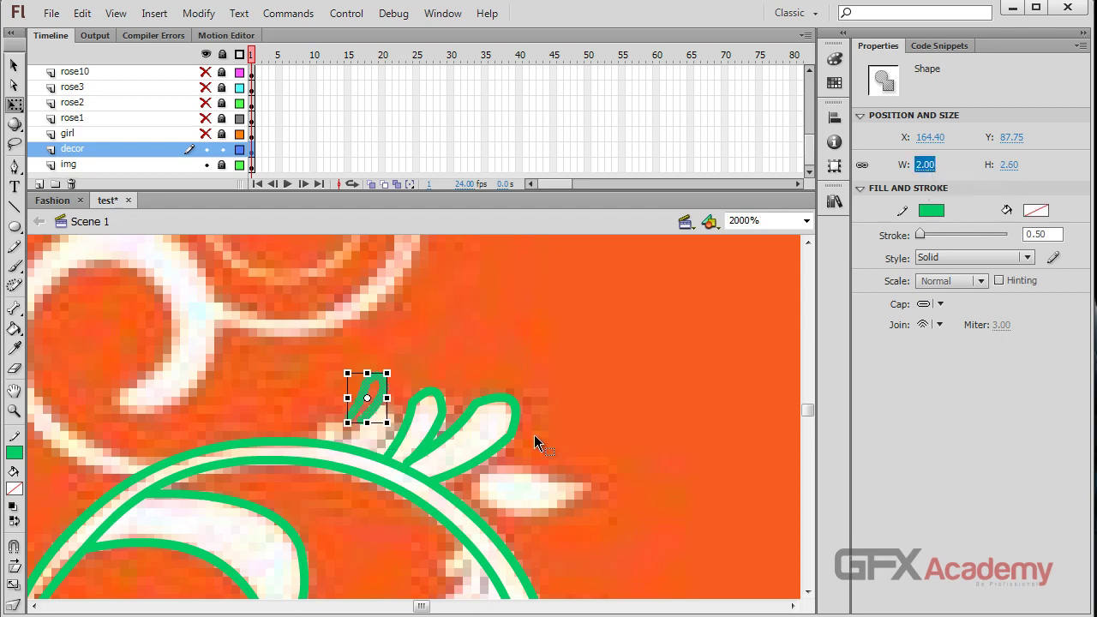
drag(371, 385, 428, 411)
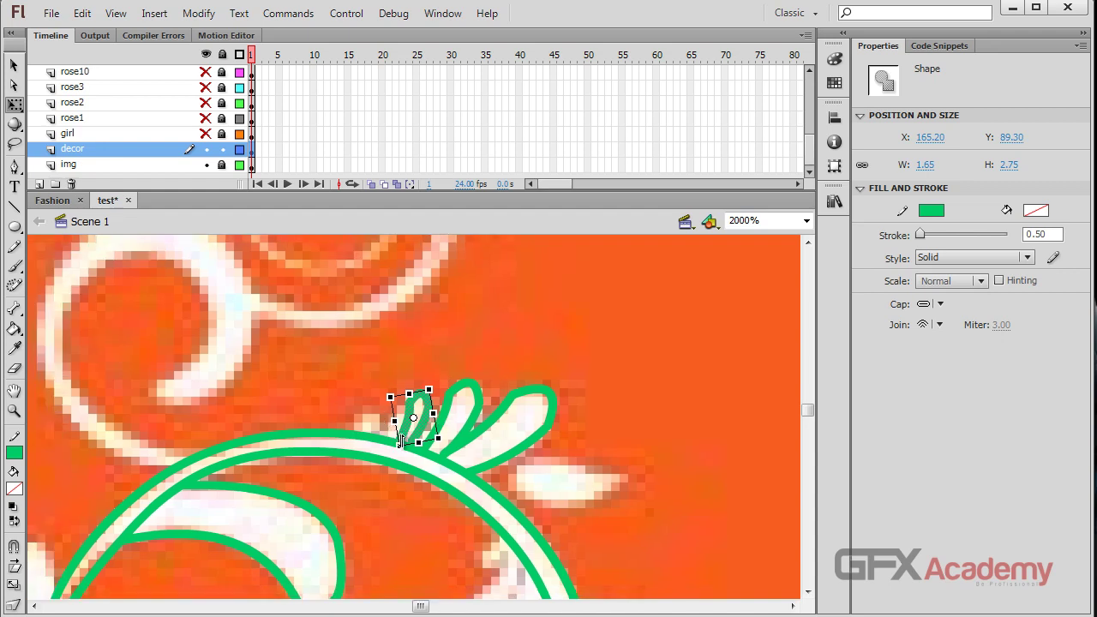
click(549, 339)
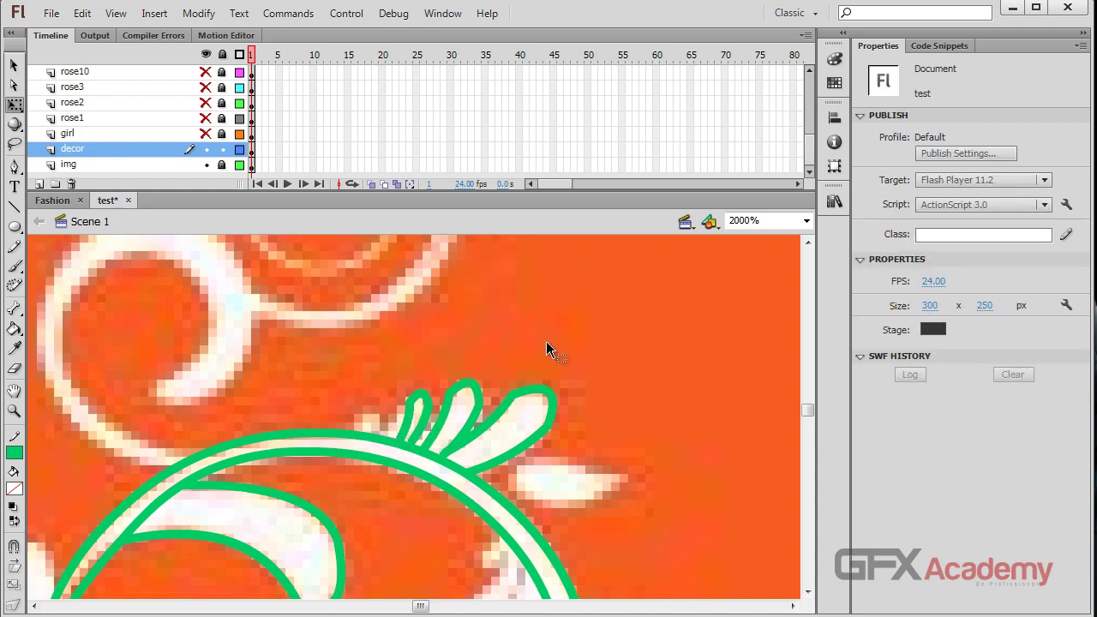
- Duplicate the third leaf's outline over the smallest outer leaf and set the copy's width to 1
click(410, 418)
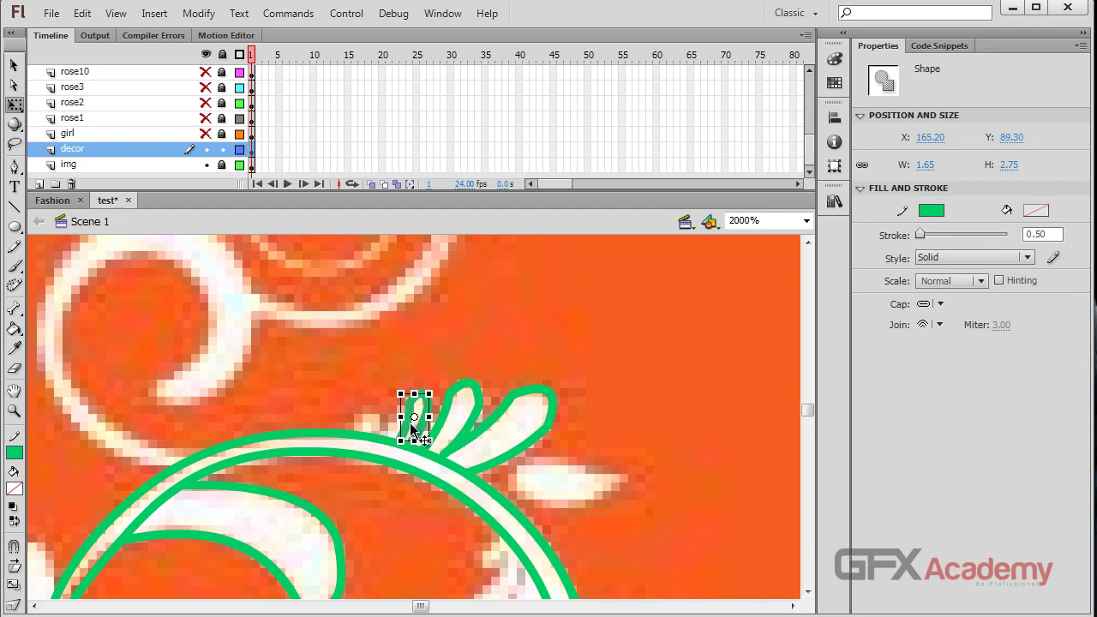
drag(411, 425, 370, 413)
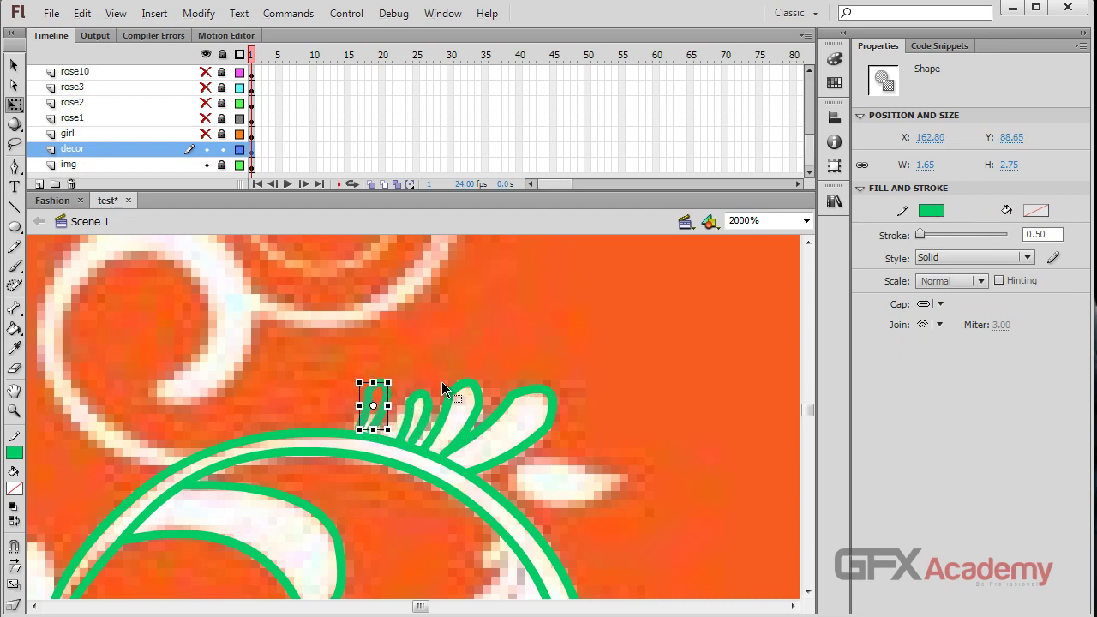
click(920, 163)
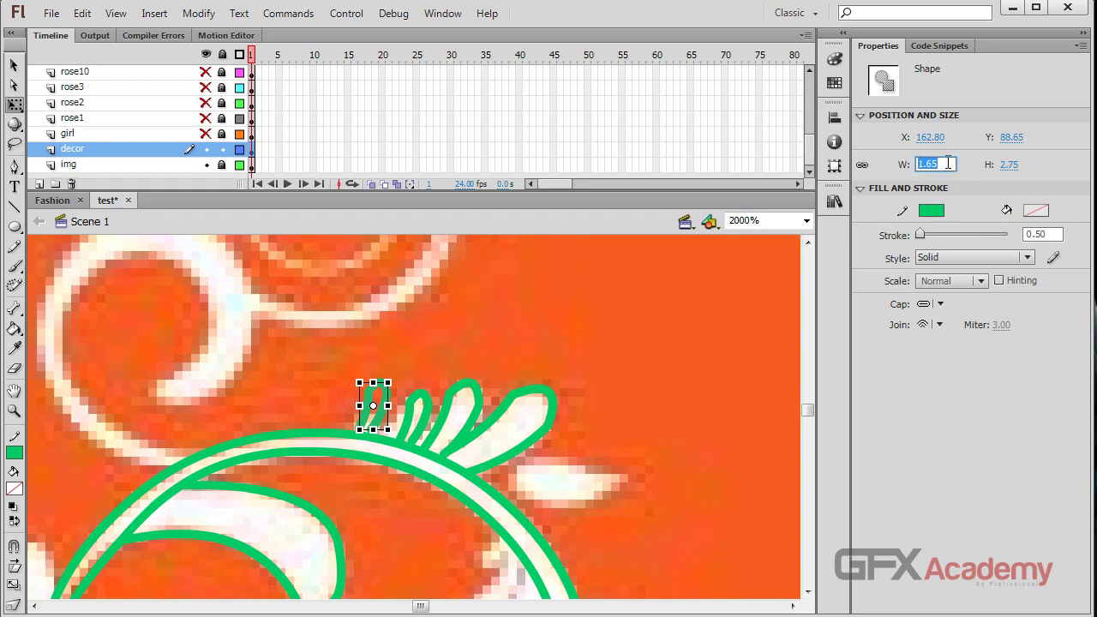
text(1)
key(Return)
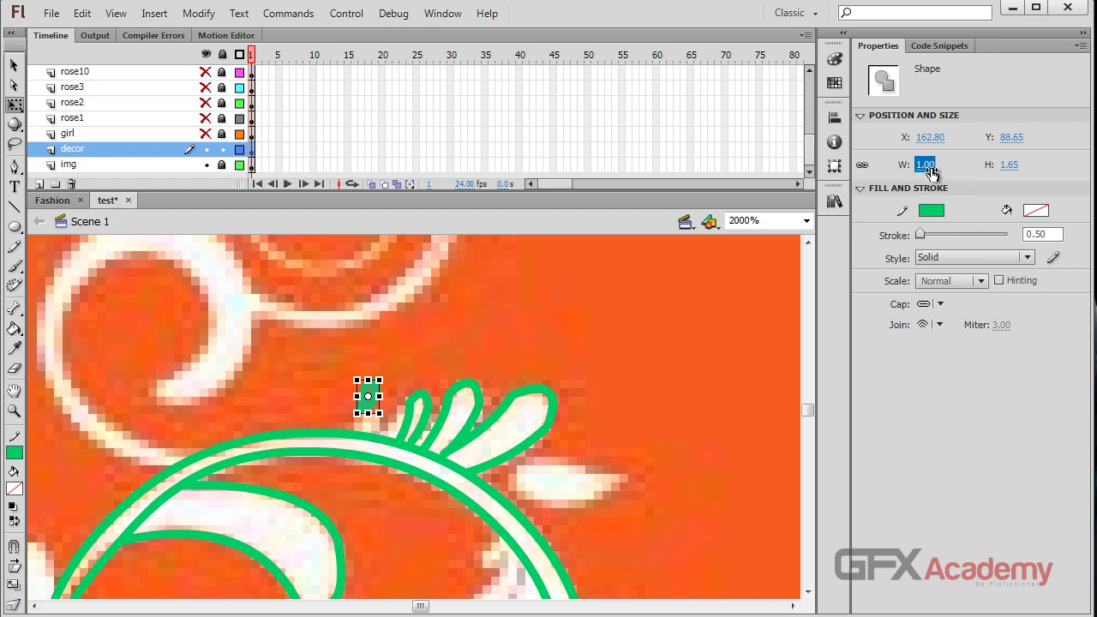
- Try a width of 1.5 on the smallest leaf copy and return it to a width of 1
click(932, 169)
text(.5)
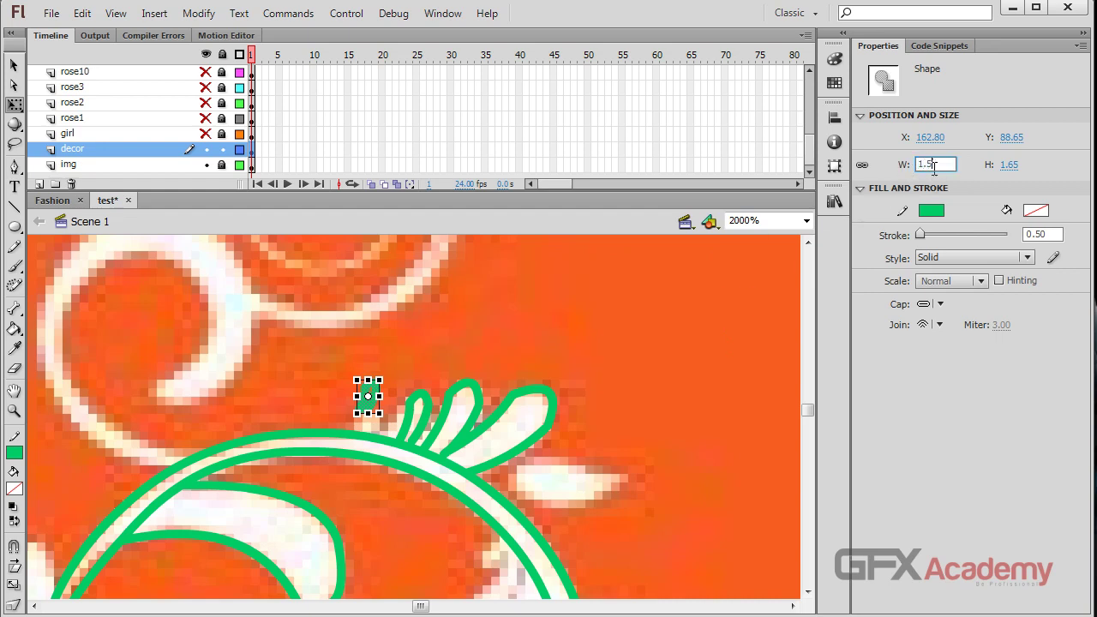
key(Return)
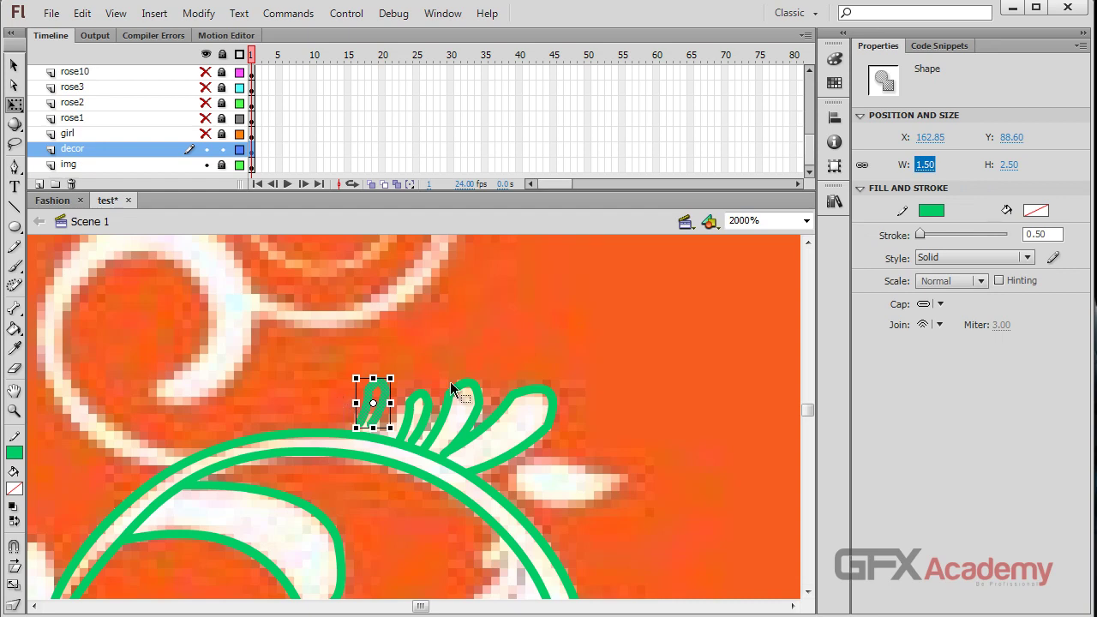
click(928, 164)
click(932, 166)
text(1)
key(Return)
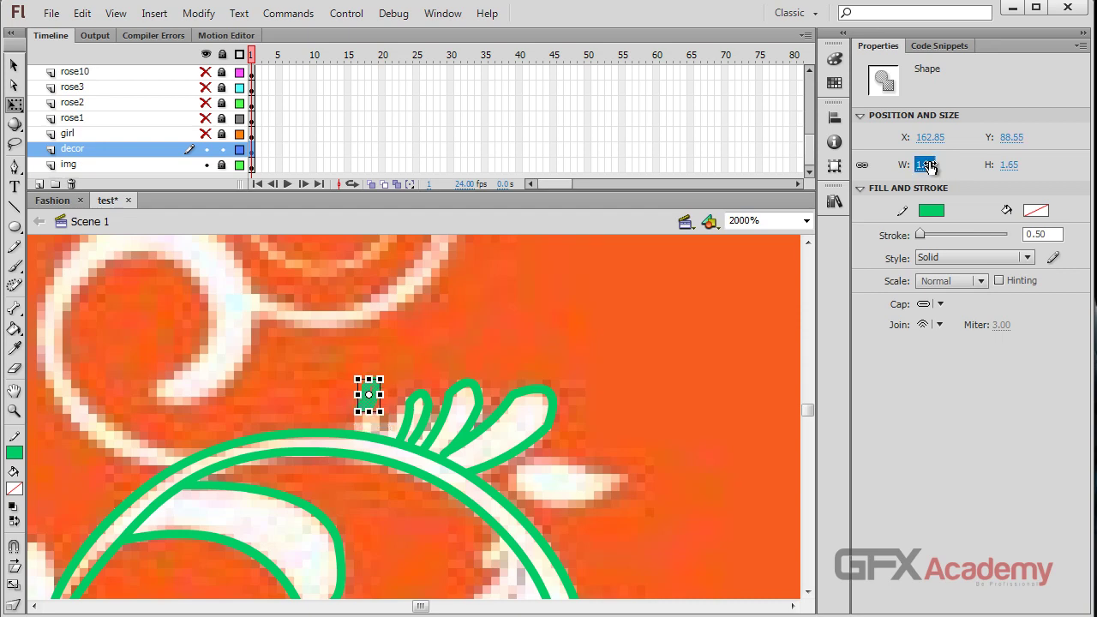
- Move the smallest leaf copy down onto the swirl's outer edge, over the smallest outer leaf, and deselect it
click(14, 65)
click(337, 324)
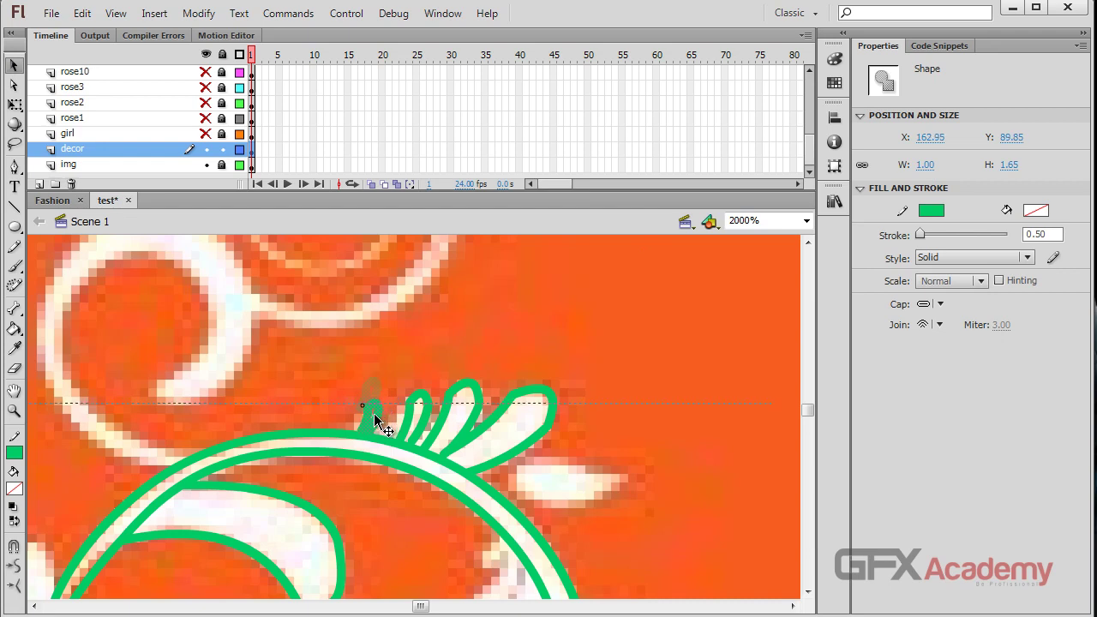
click(417, 334)
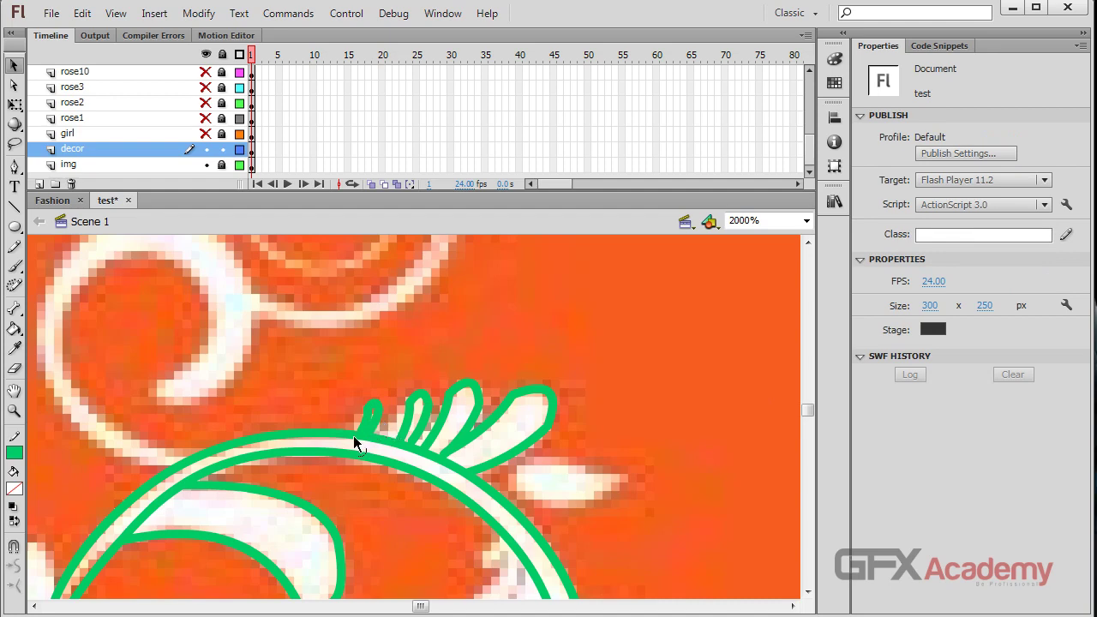
- Close the open lower end of the swirl's band with a short straight line across its two edges
scroll(354, 438, down, 3)
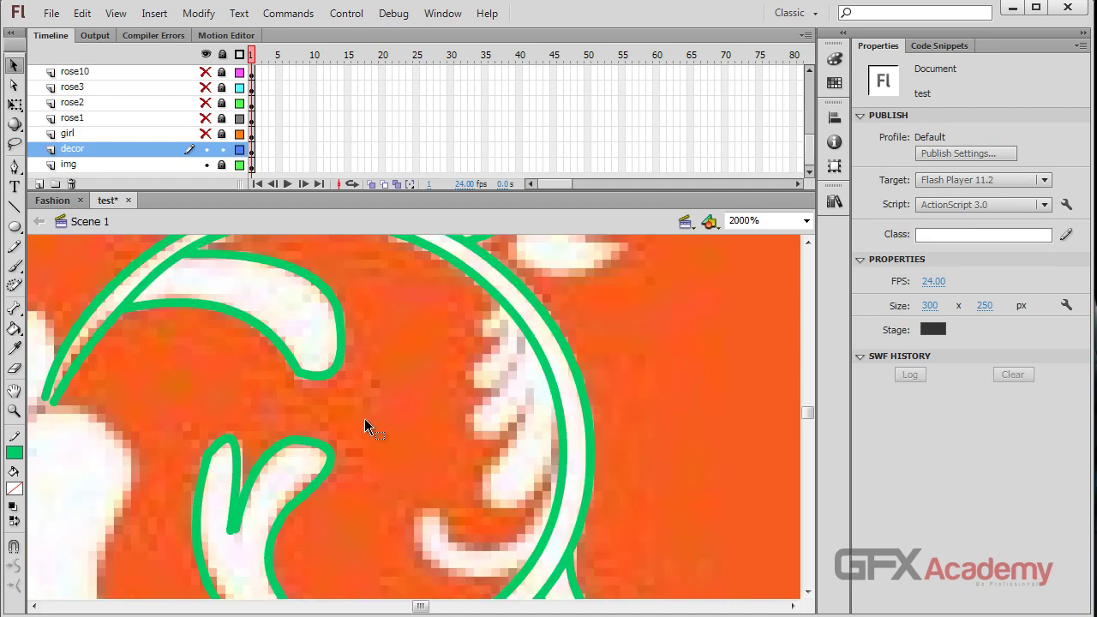
scroll(377, 421, up, 2)
scroll(309, 426, down, 2)
drag(152, 426, 269, 421)
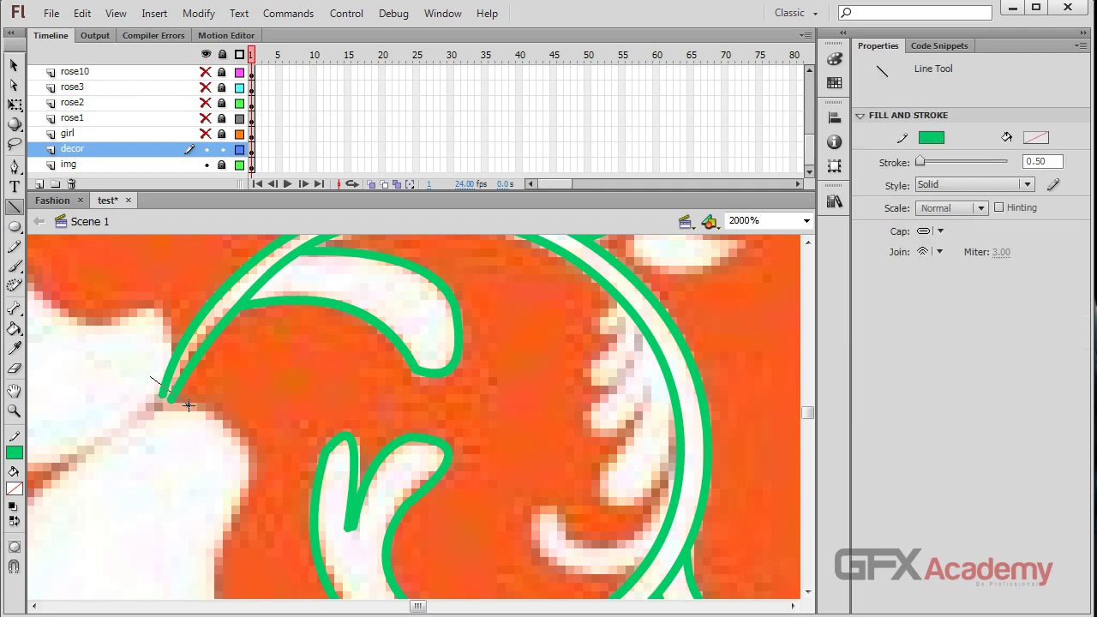
key(v)
- Select the outlines of the three larger outer leaves and place a copy of them on the empty orange area beside the swirl
scroll(629, 413, down, 3)
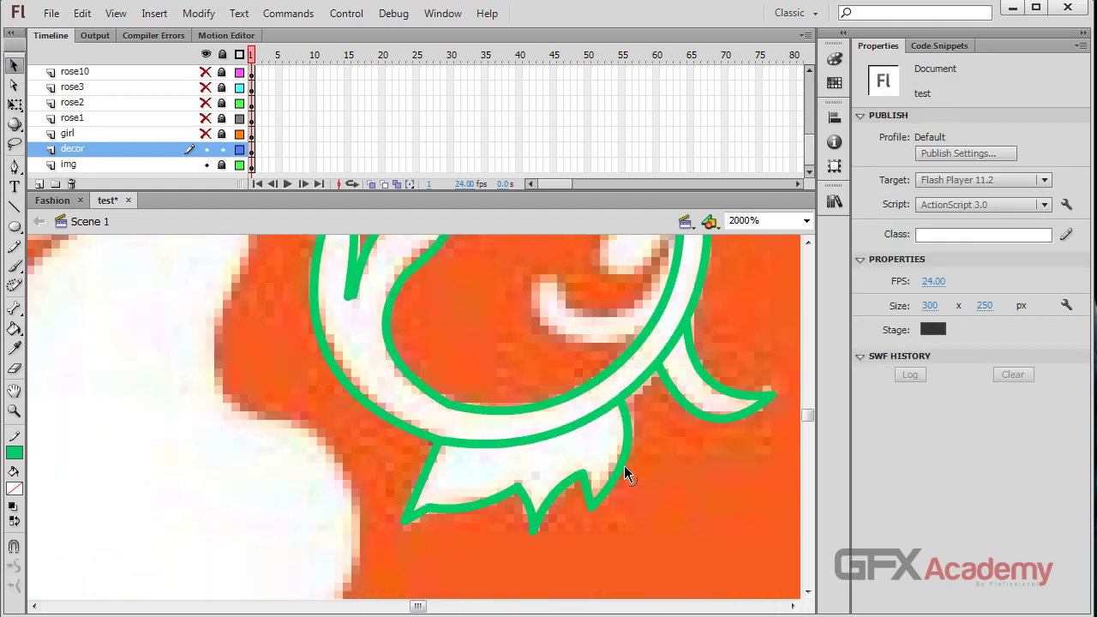
mouse_move(570, 374)
mouse_down()
mouse_move(428, 457)
mouse_move(409, 483)
mouse_move(429, 515)
mouse_up()
drag(436, 362, 433, 375)
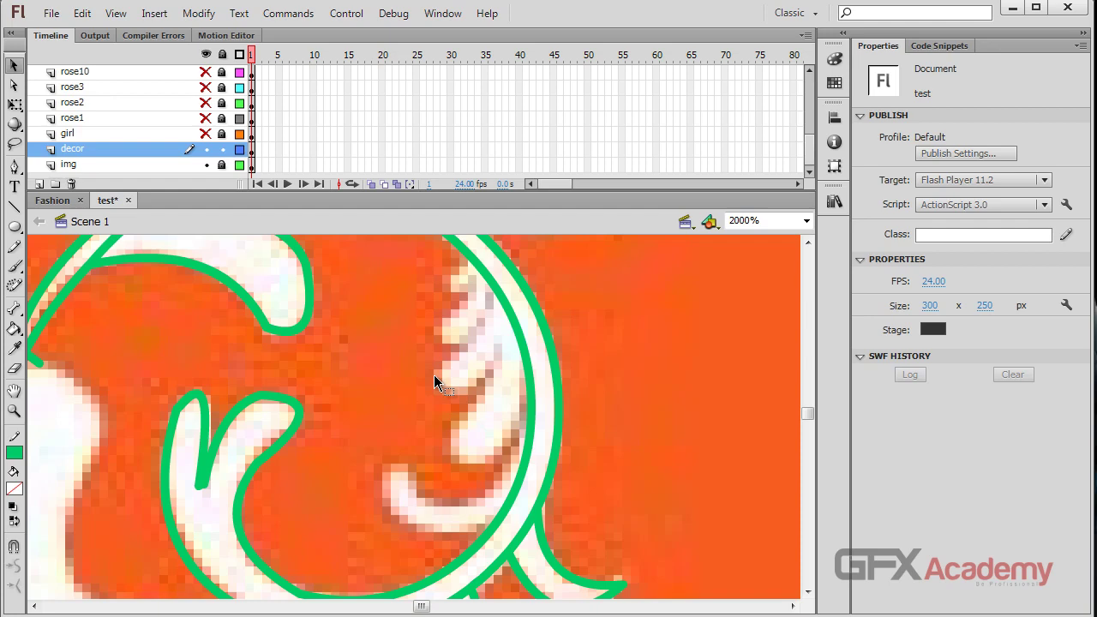
key(n)
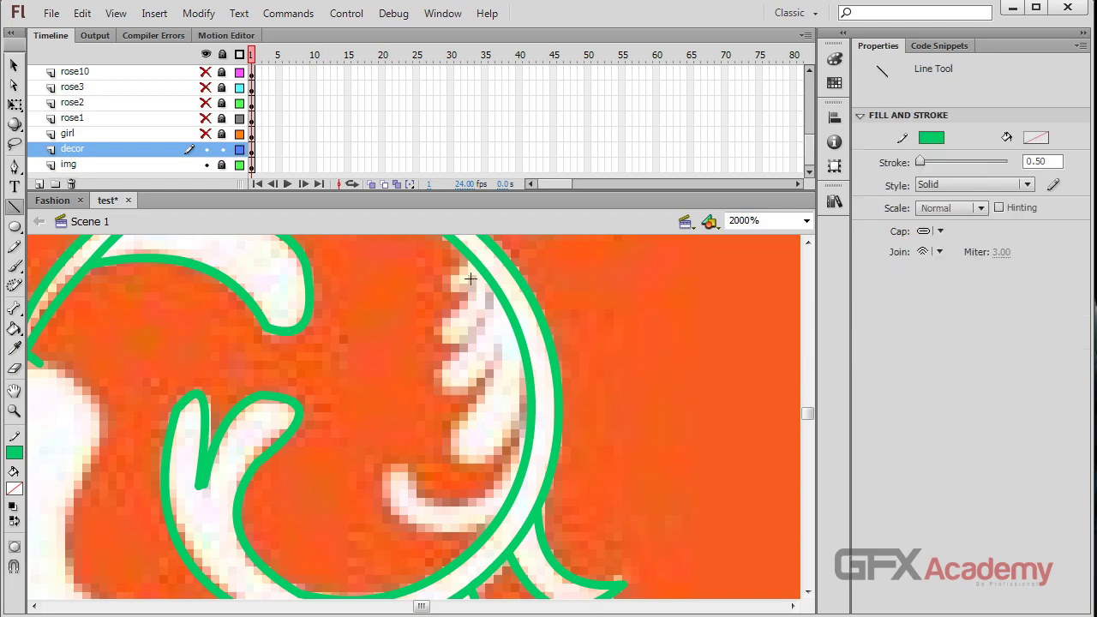
scroll(483, 354, up, 5)
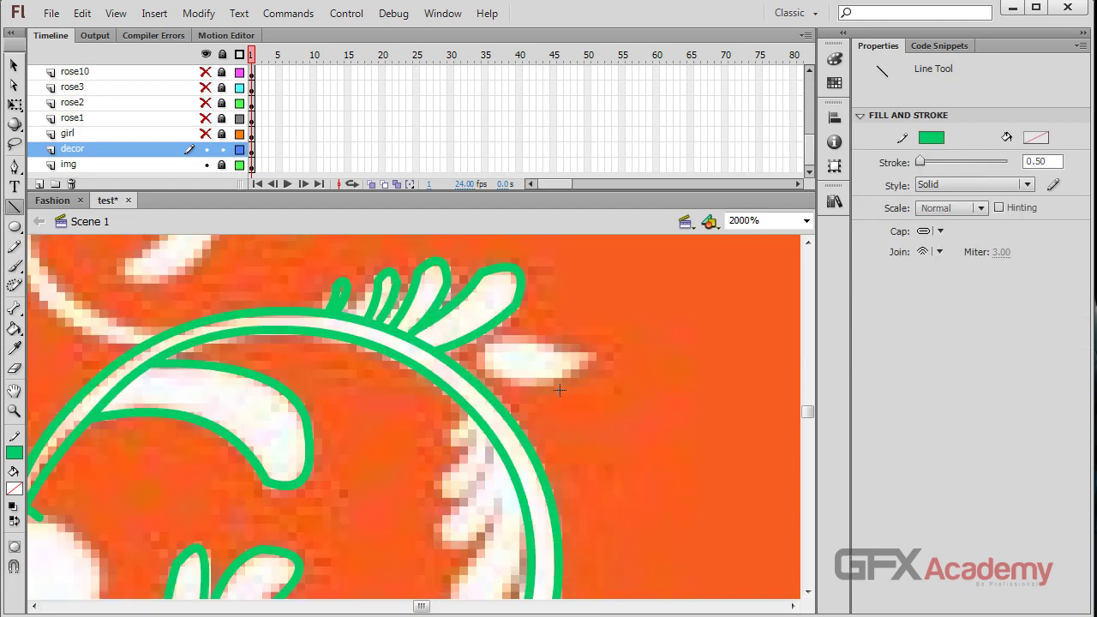
click(13, 65)
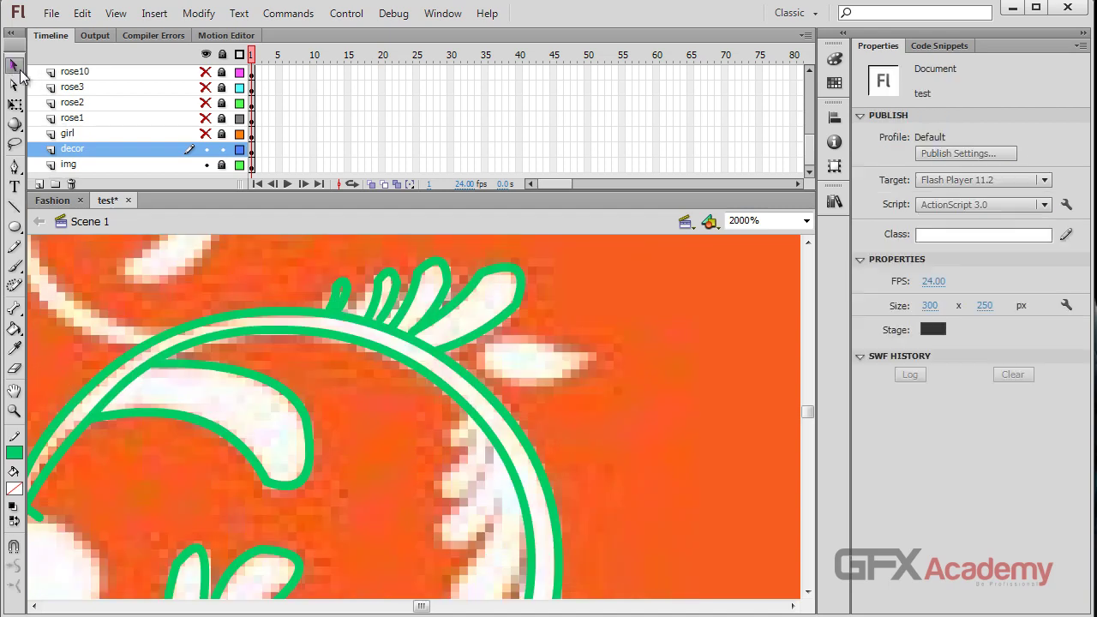
click(470, 293)
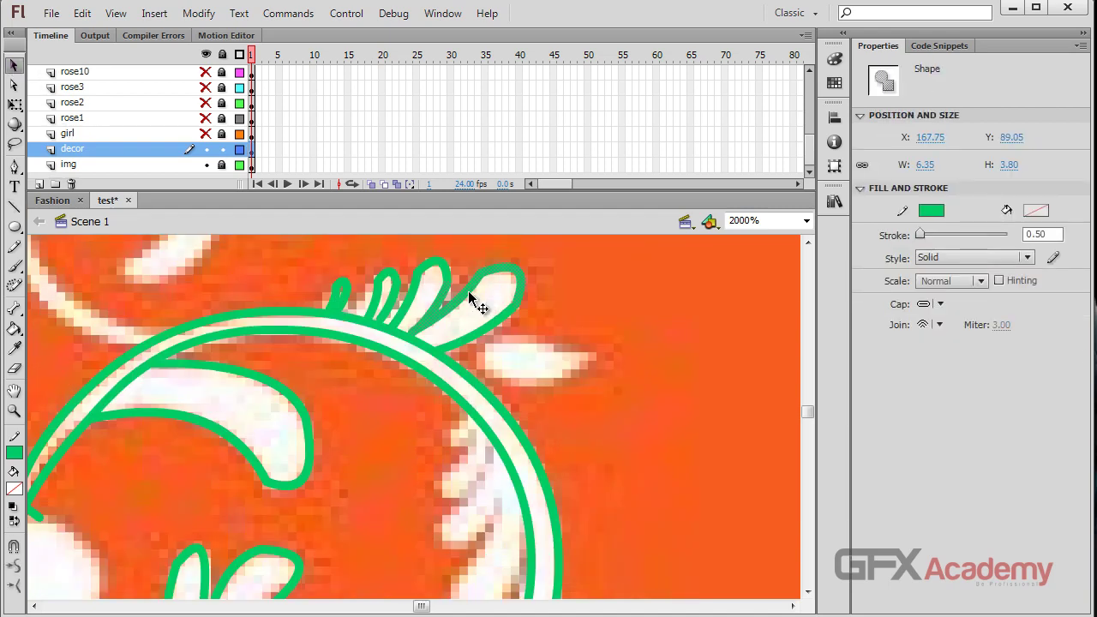
drag(470, 293, 486, 326)
drag(380, 296, 354, 304)
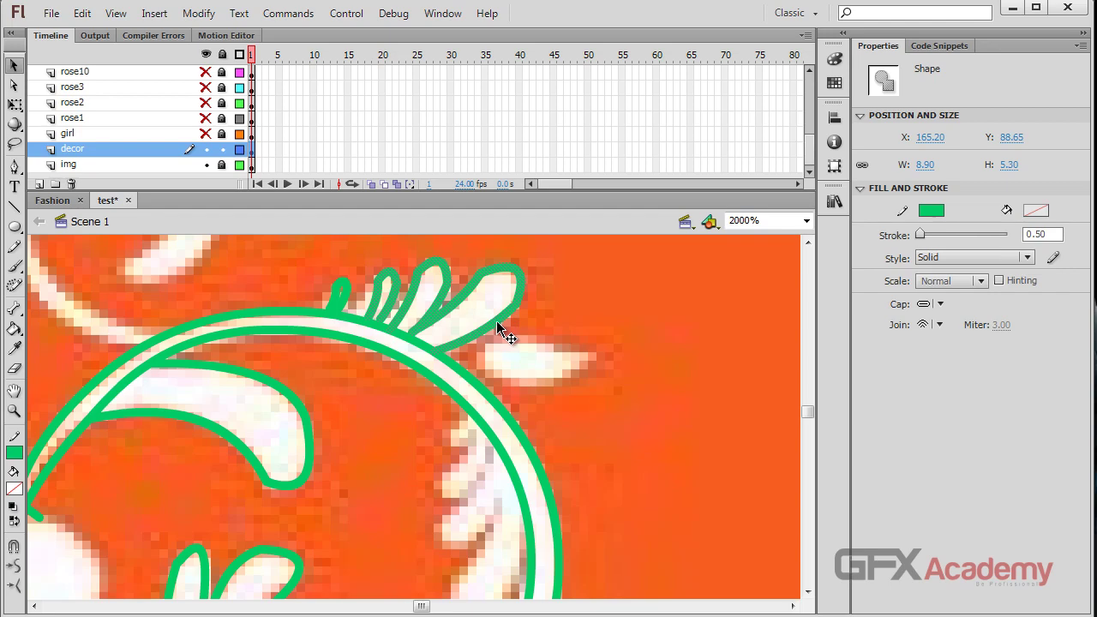
drag(498, 324, 729, 416)
- Flip the copied leaves vertically and horizontally, and move them inside the swirl beside the row of inner leaves
click(198, 13)
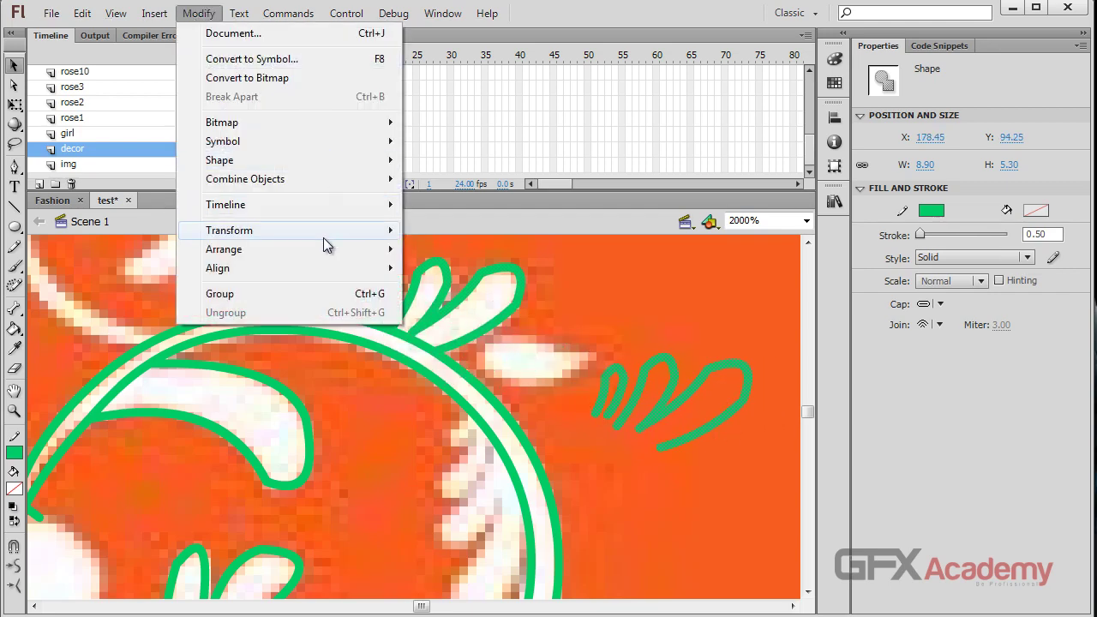
mouse_move(328, 239)
click(468, 396)
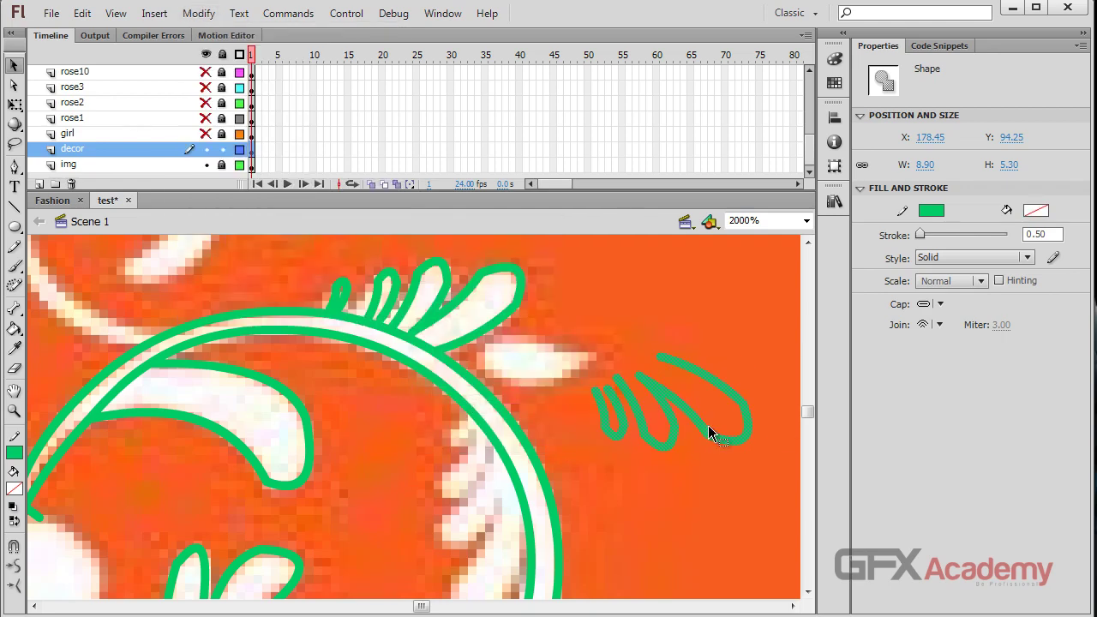
click(198, 13)
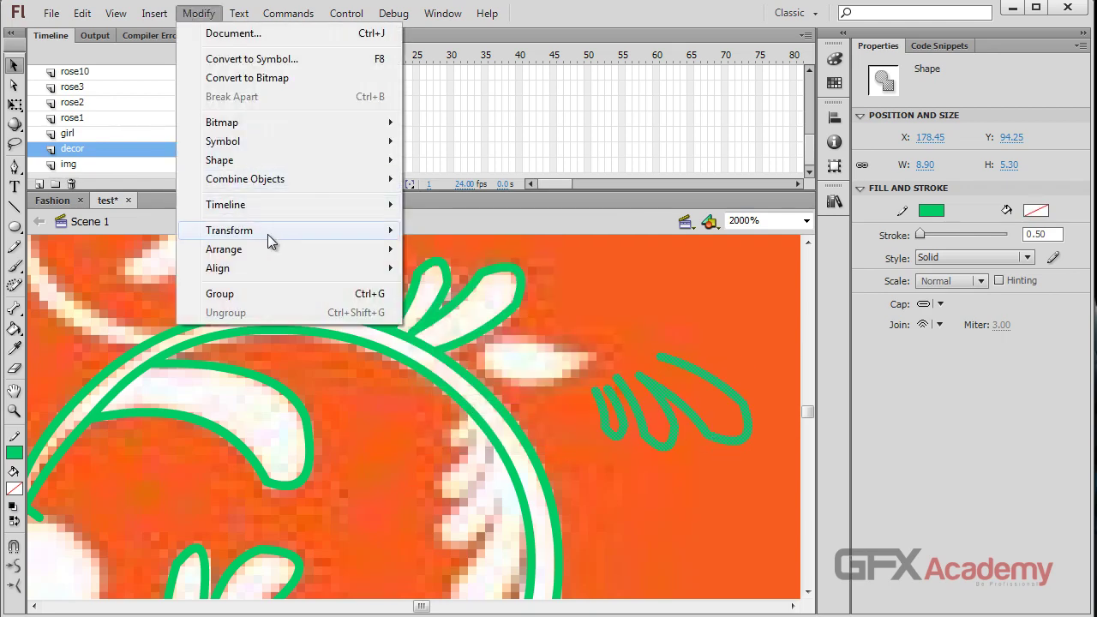
mouse_move(283, 230)
click(476, 415)
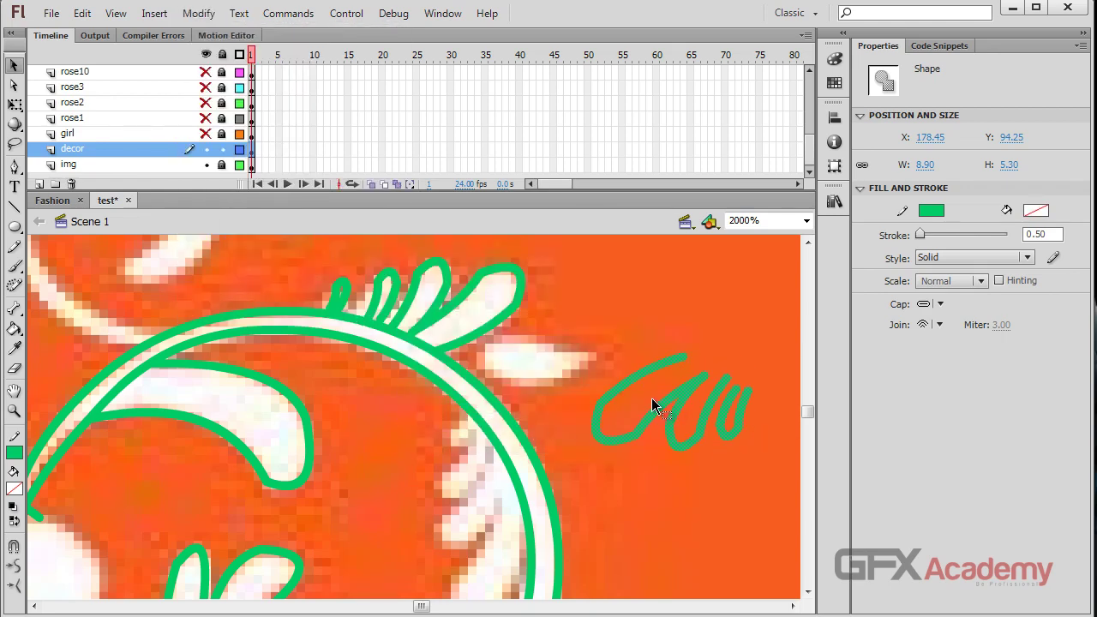
drag(655, 409, 416, 525)
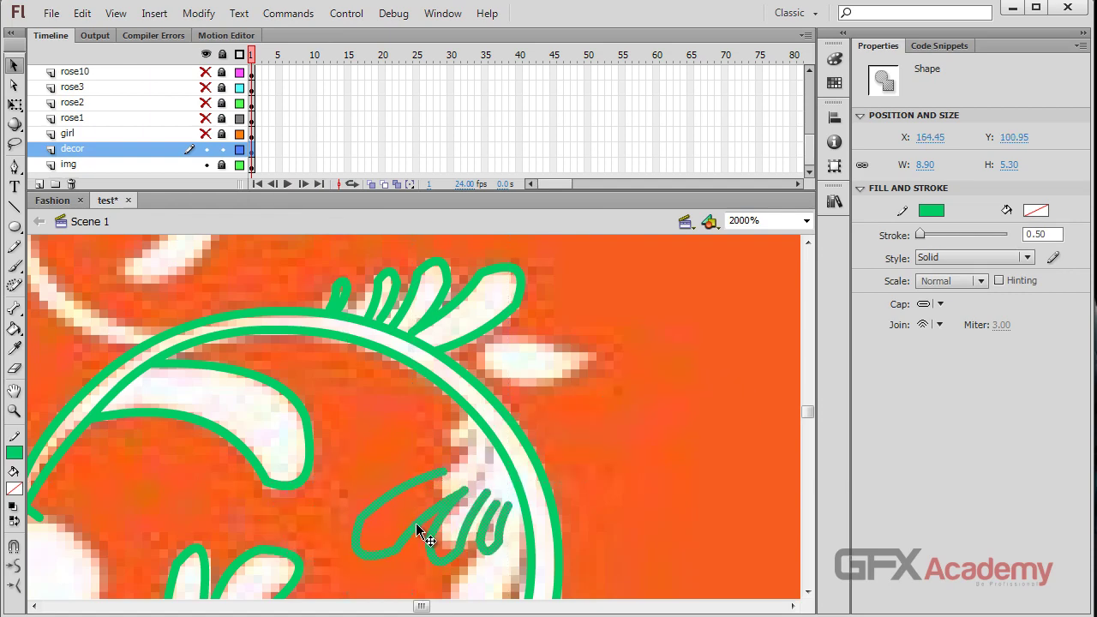
scroll(416, 523, down, 2)
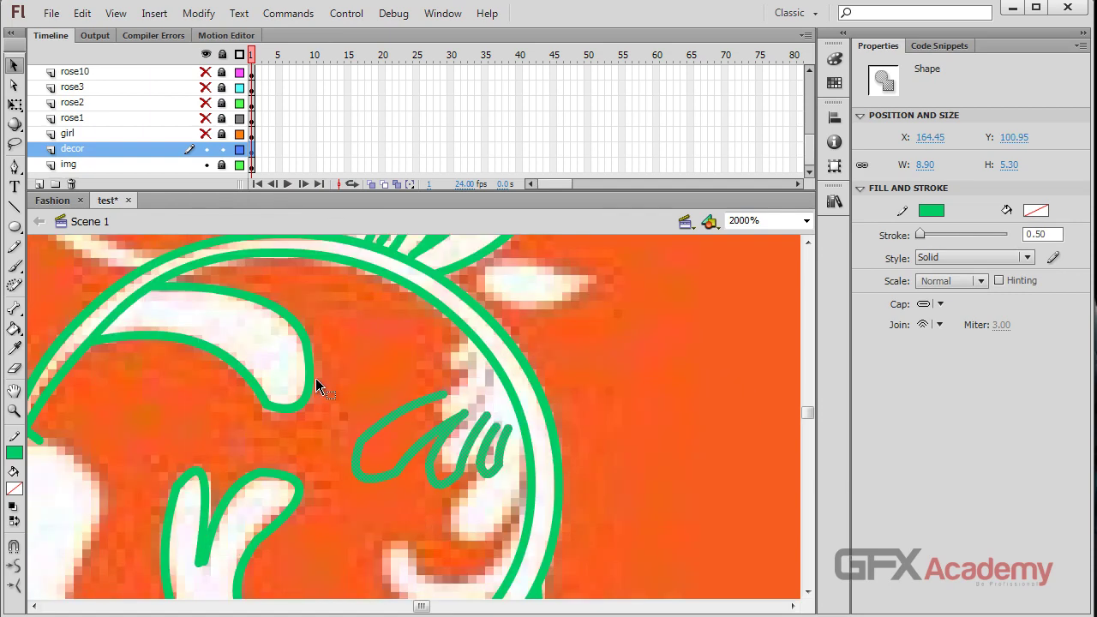
- Flip the copied leaves horizontally once more
click(198, 13)
mouse_move(297, 242)
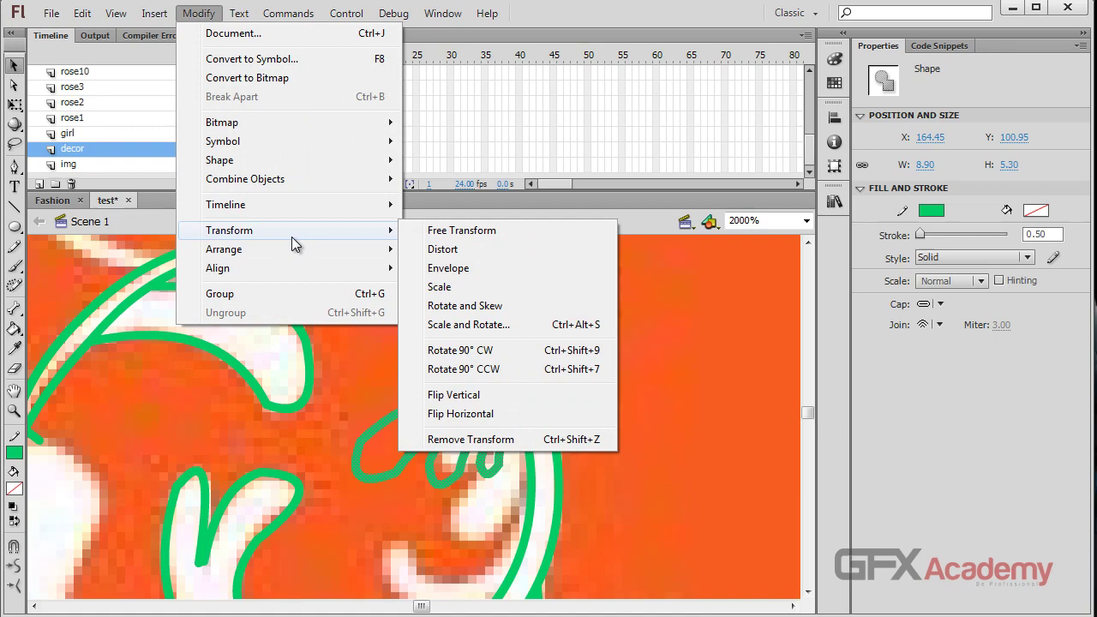
click(559, 415)
- Rotate the leaf copies to follow the swirl's inner edge and stretch them to about 5.2 by 9.35 over the inner leaves
drag(491, 435, 489, 457)
key(q)
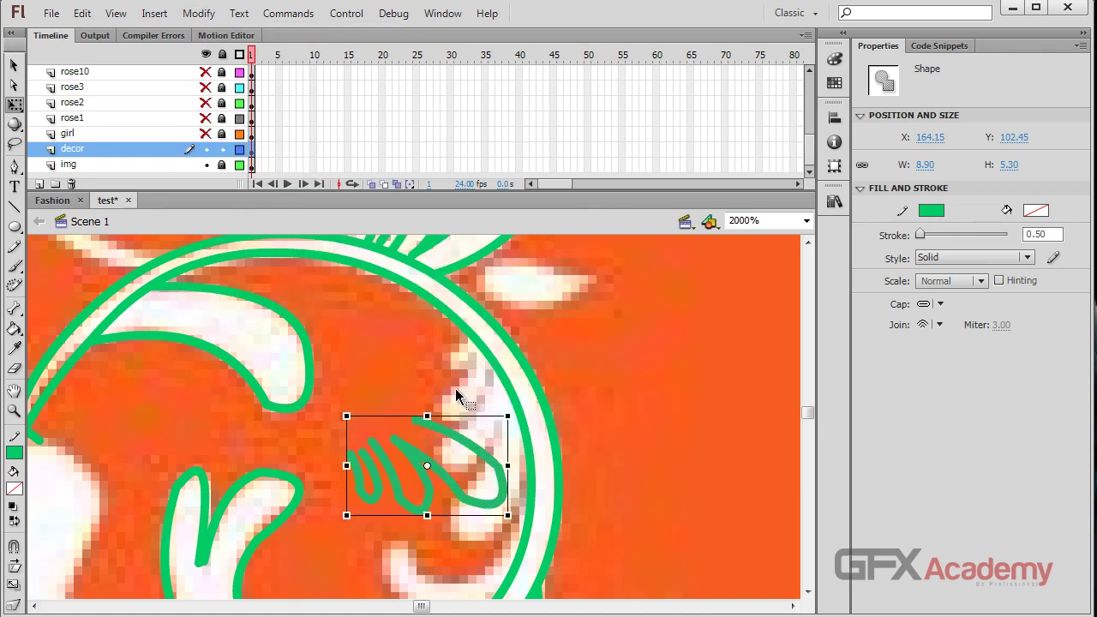
drag(522, 404, 506, 518)
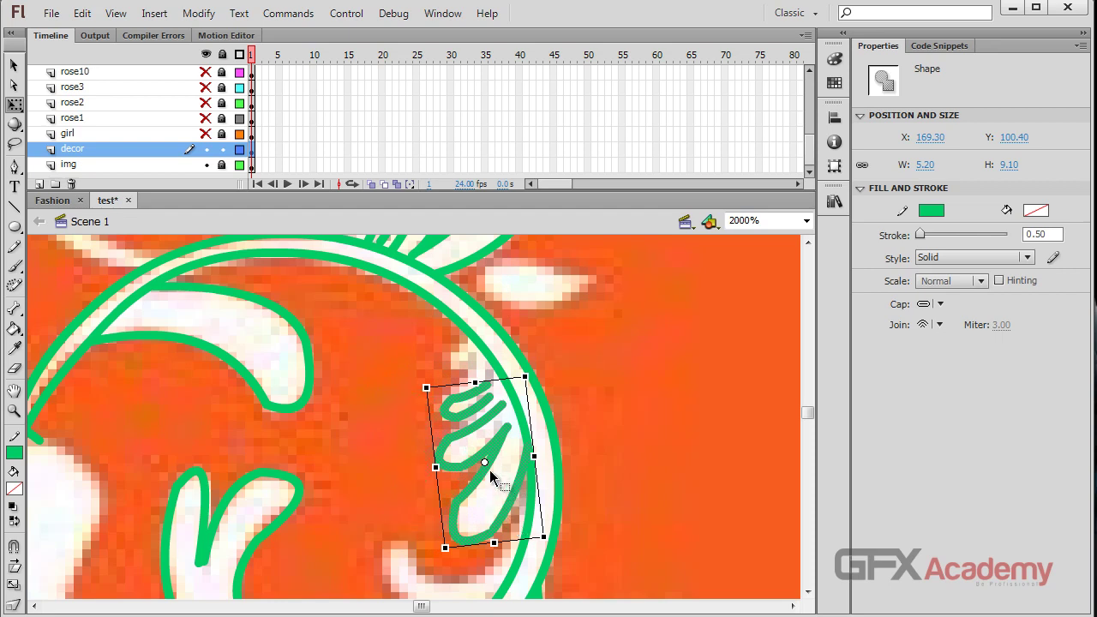
drag(485, 464, 475, 378)
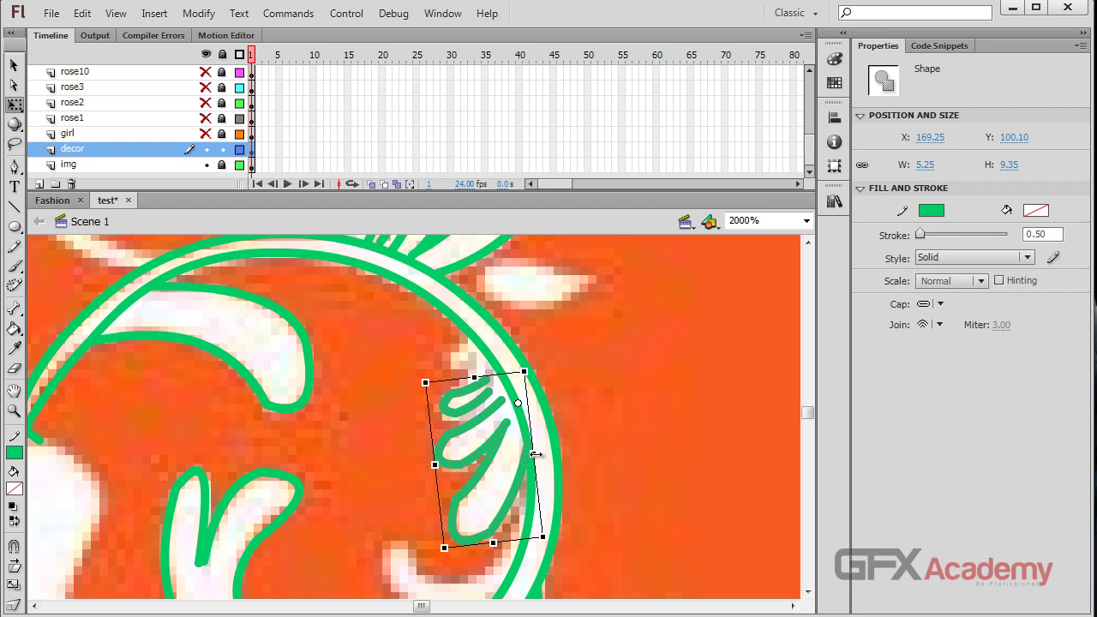
drag(535, 452, 534, 451)
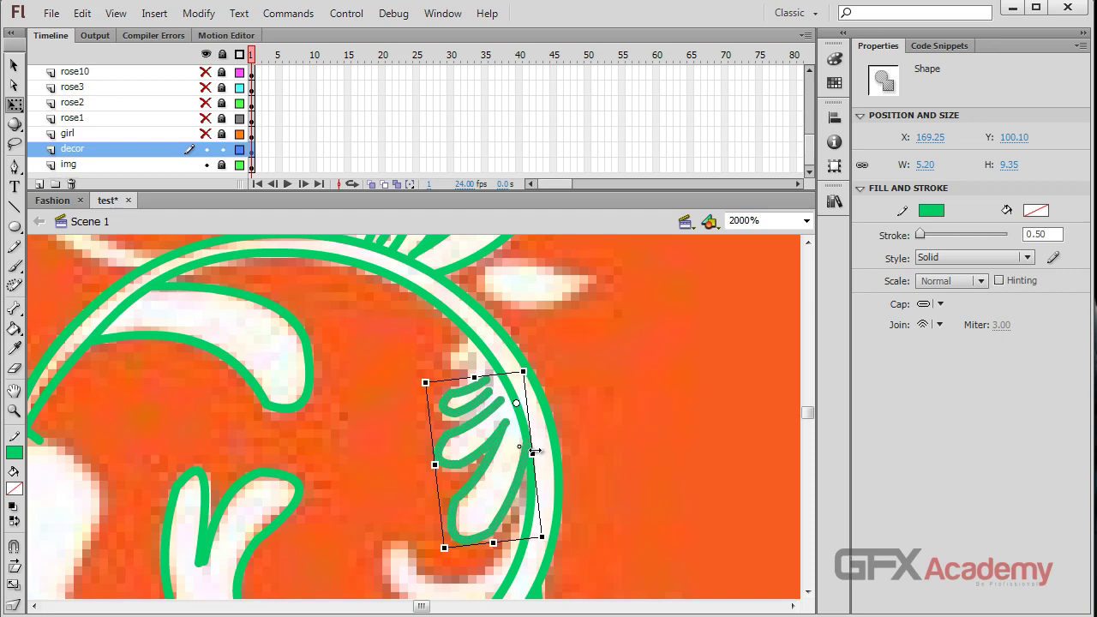
click(450, 360)
- Select the smallest of the inner leaf outlines and move it aside, away from the middle leaf
click(457, 413)
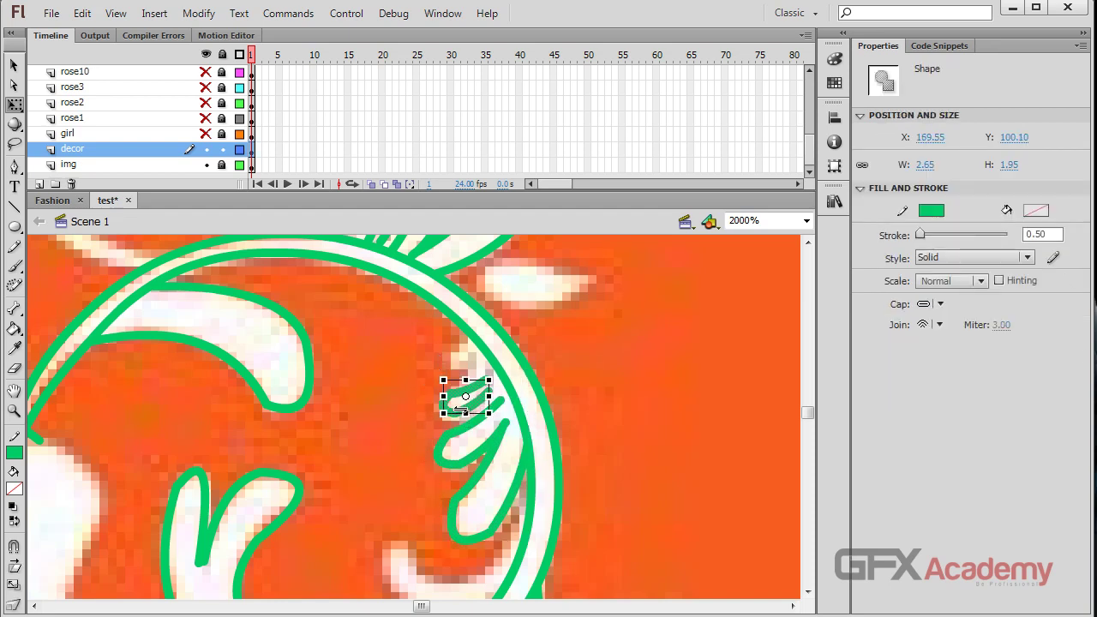
key(v)
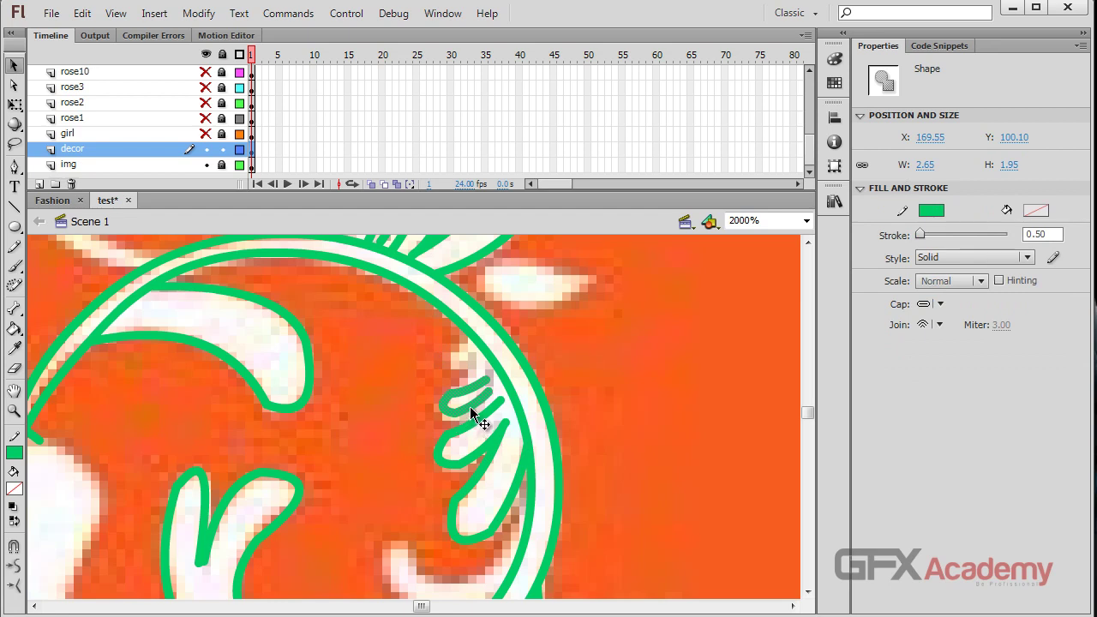
click(491, 414)
click(392, 411)
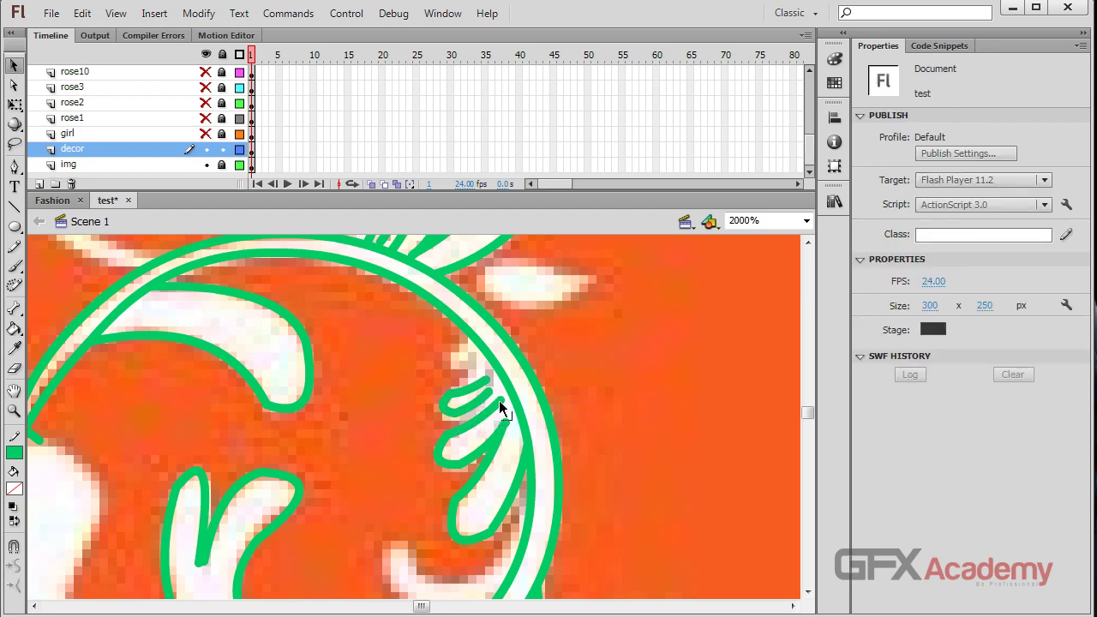
click(487, 393)
drag(489, 397, 442, 366)
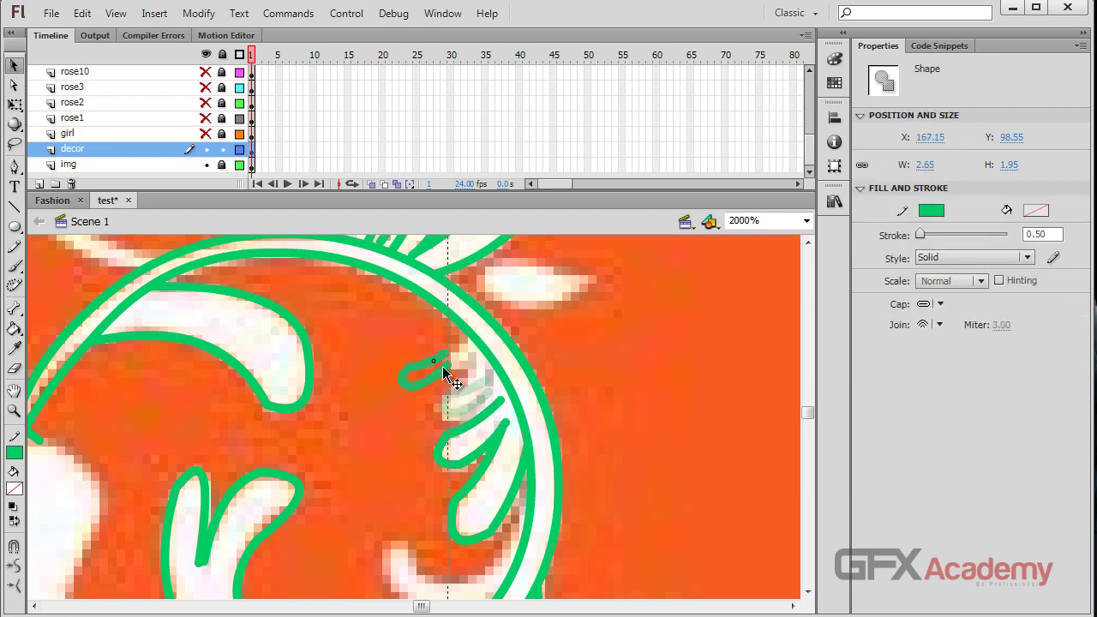
- Extend the upper line of the middle inner leaf so its end meets the swirl's inner edge
click(485, 398)
click(502, 399)
click(512, 393)
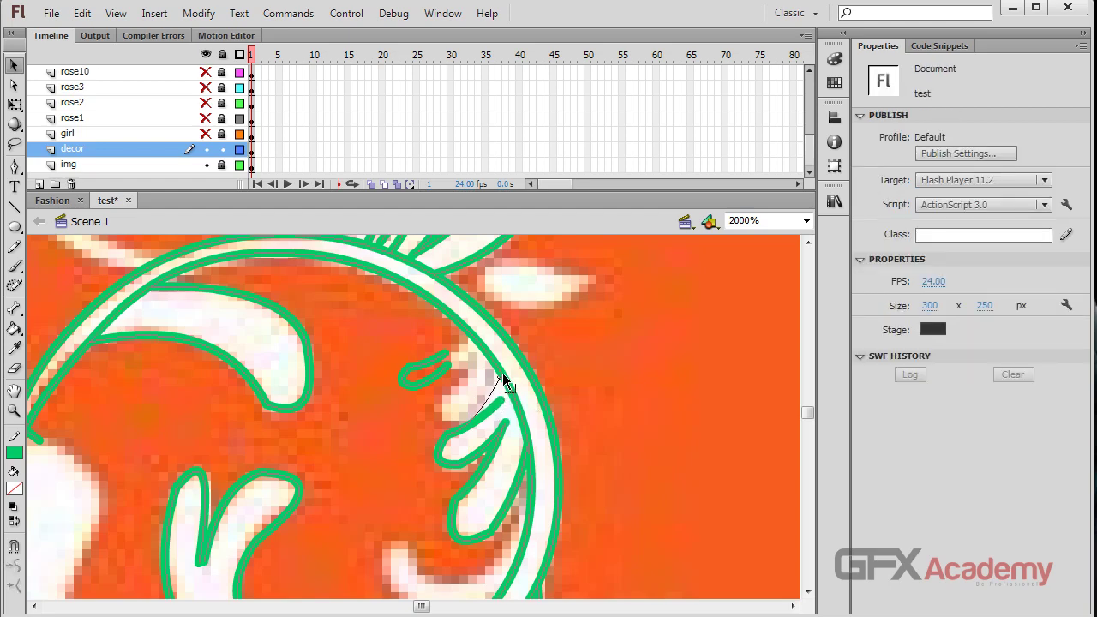
mouse_move(503, 375)
mouse_down()
mouse_move(479, 394)
mouse_move(457, 386)
mouse_move(488, 399)
mouse_move(474, 395)
mouse_up()
- Rotate the smallest leaf outline counterclockwise and place it over the next inner leaf, just above the middle one, against the swirl's inner edge
click(441, 387)
key(q)
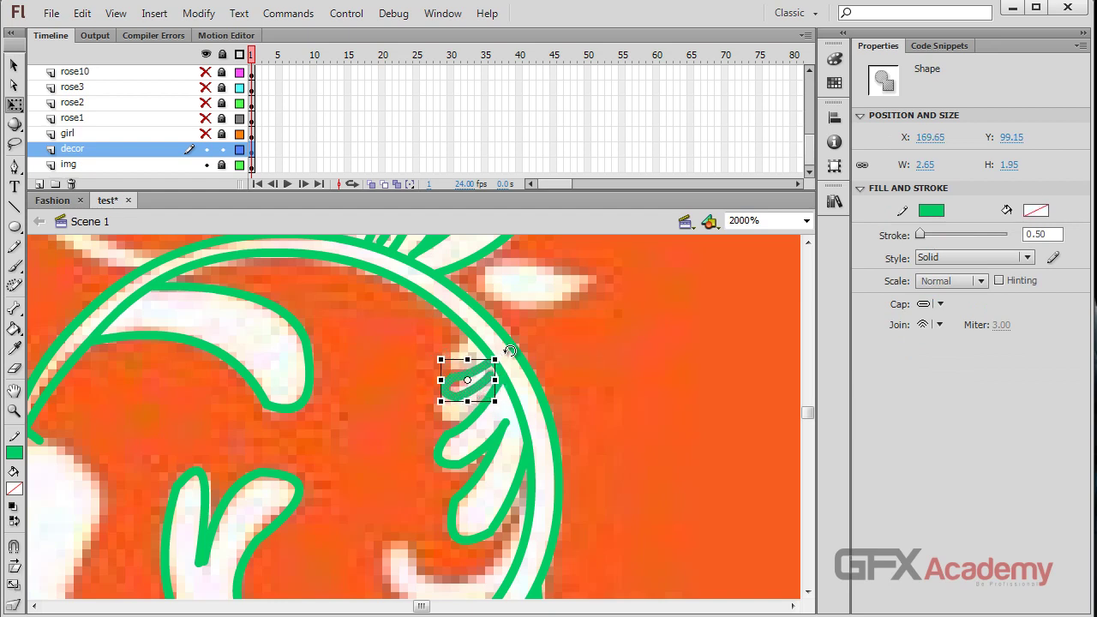
drag(511, 351, 499, 341)
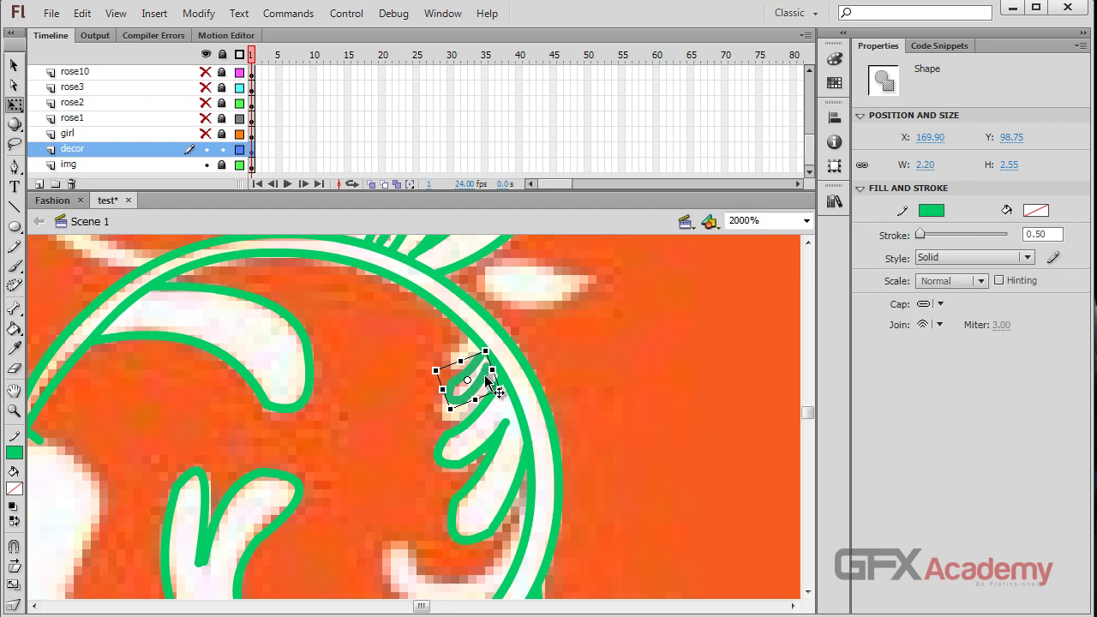
drag(494, 386, 499, 390)
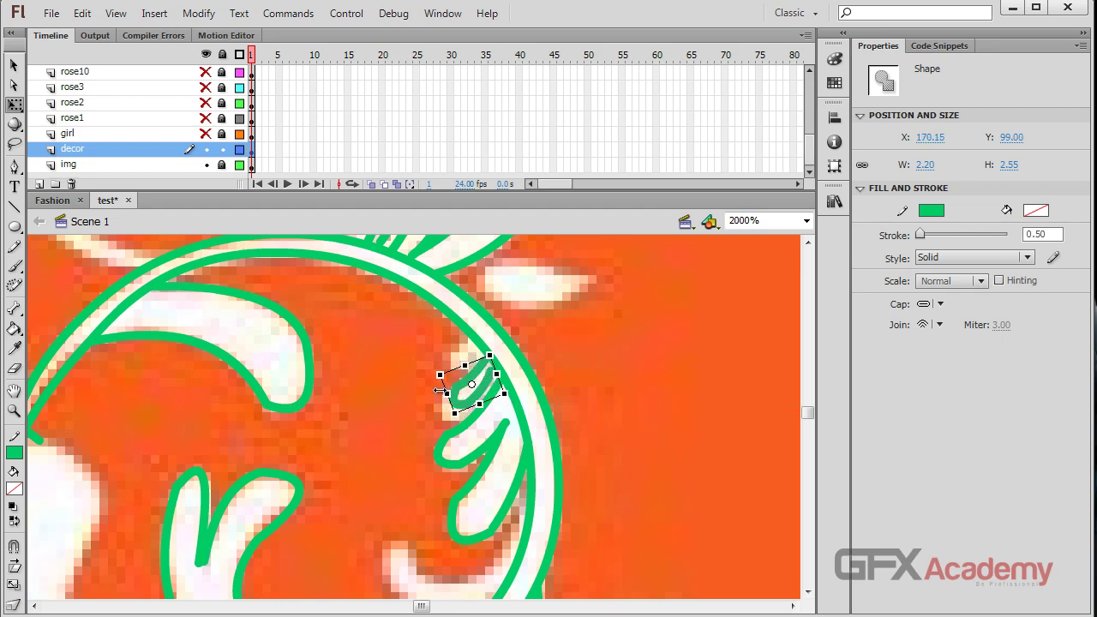
key(v)
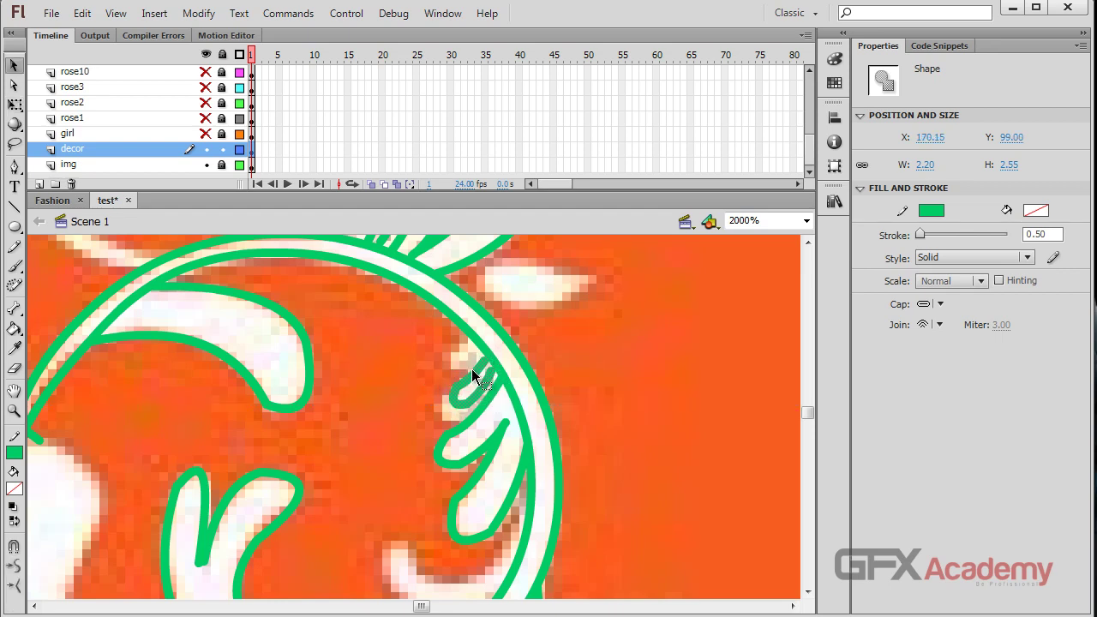
key(Right)
key(Up)
- Enlarge the small leaf outline to about 3.00 by 3.10 and align it with the reference leaf beneath
key(q)
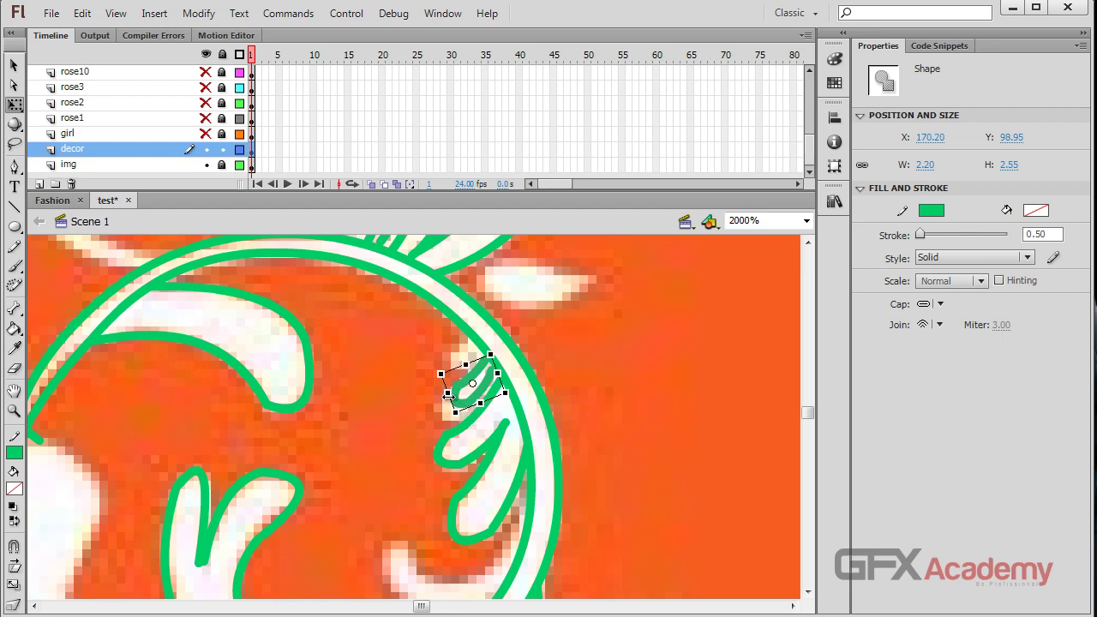
mouse_move(474, 387)
mouse_down()
mouse_move(495, 371)
mouse_move(432, 399)
mouse_move(472, 415)
mouse_up()
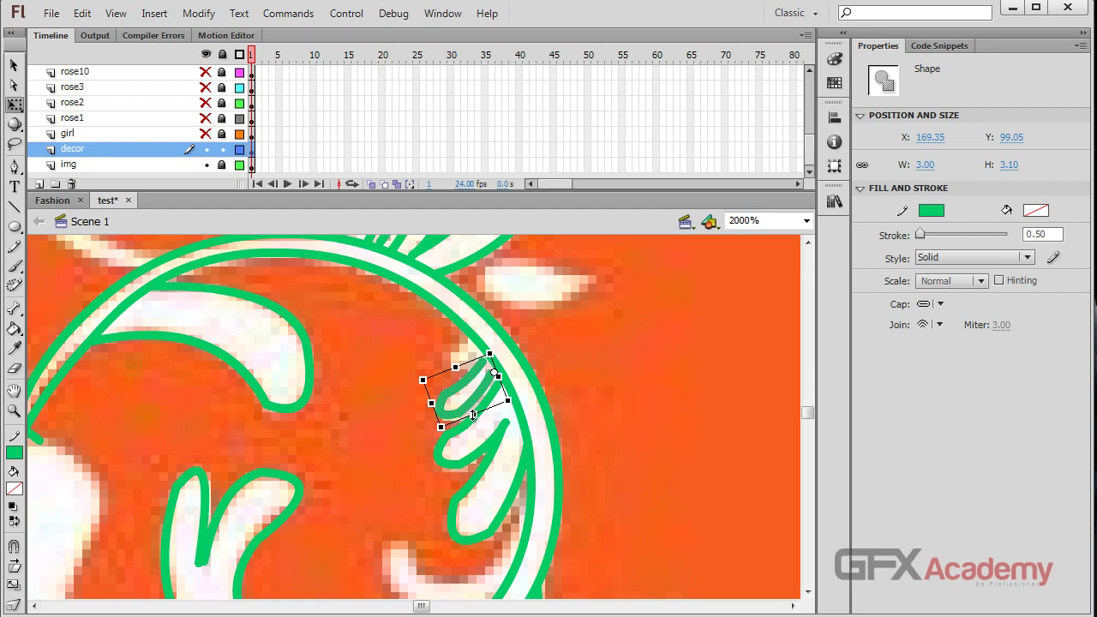
drag(478, 384, 481, 383)
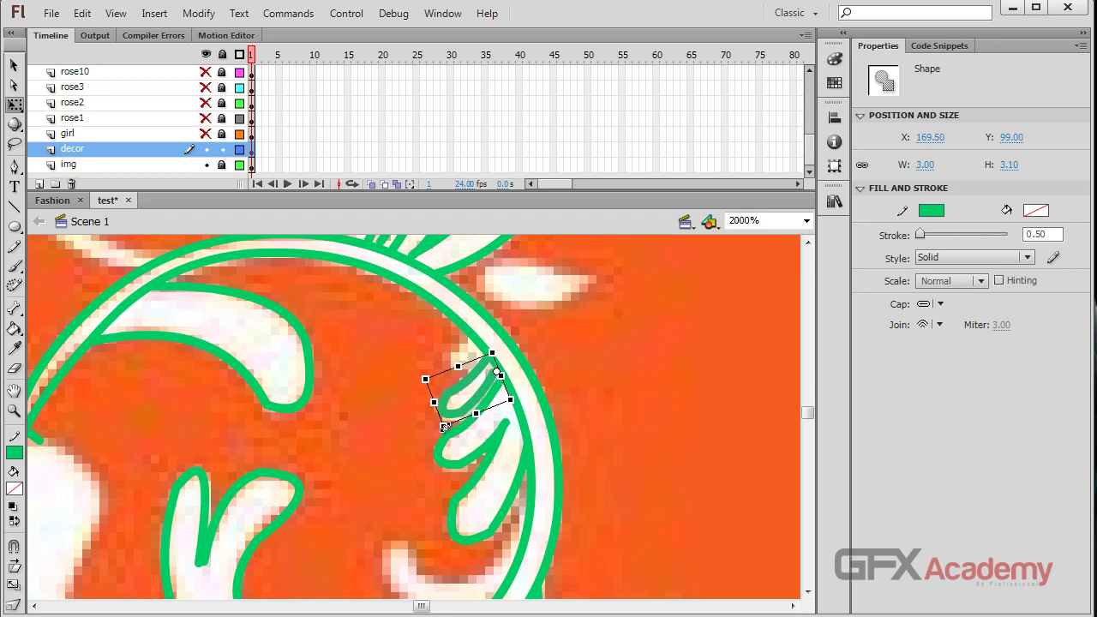
drag(443, 420, 442, 422)
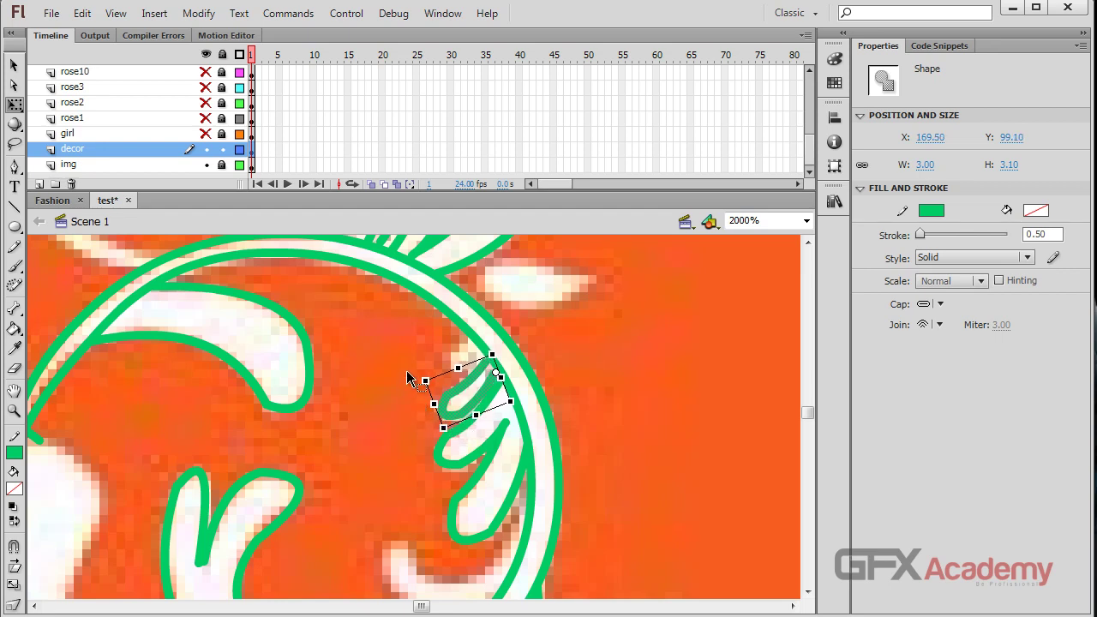
- Duplicate the small leaf outline, scale the copy to a width of 2, and place it over the topmost inner leaf
key(v)
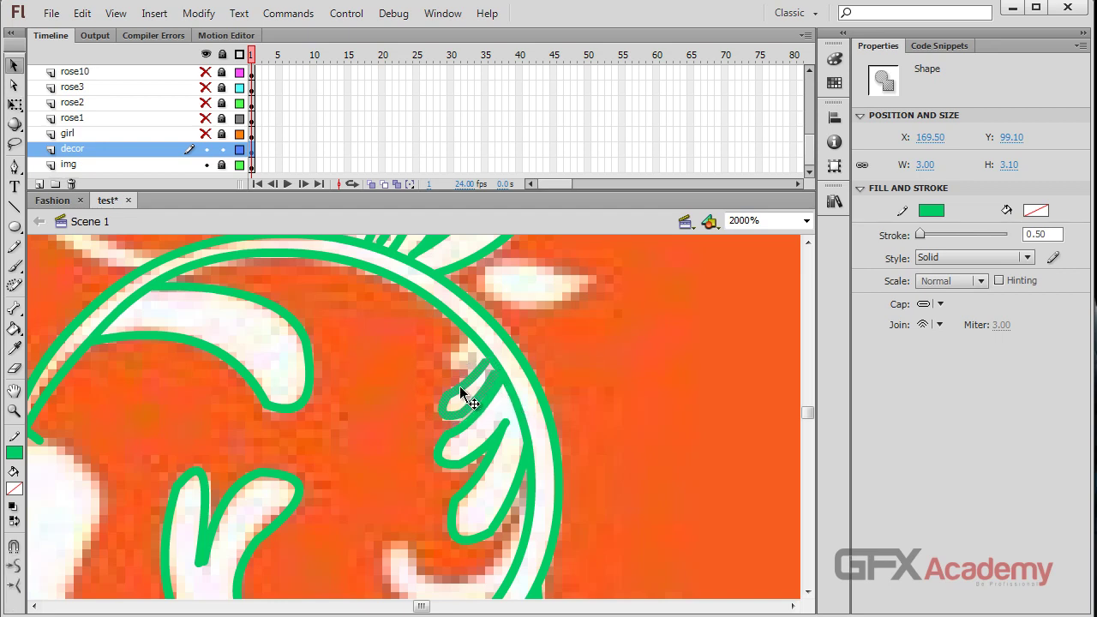
mouse_move(460, 392)
mouse_down()
mouse_move(441, 369)
mouse_move(417, 374)
mouse_up()
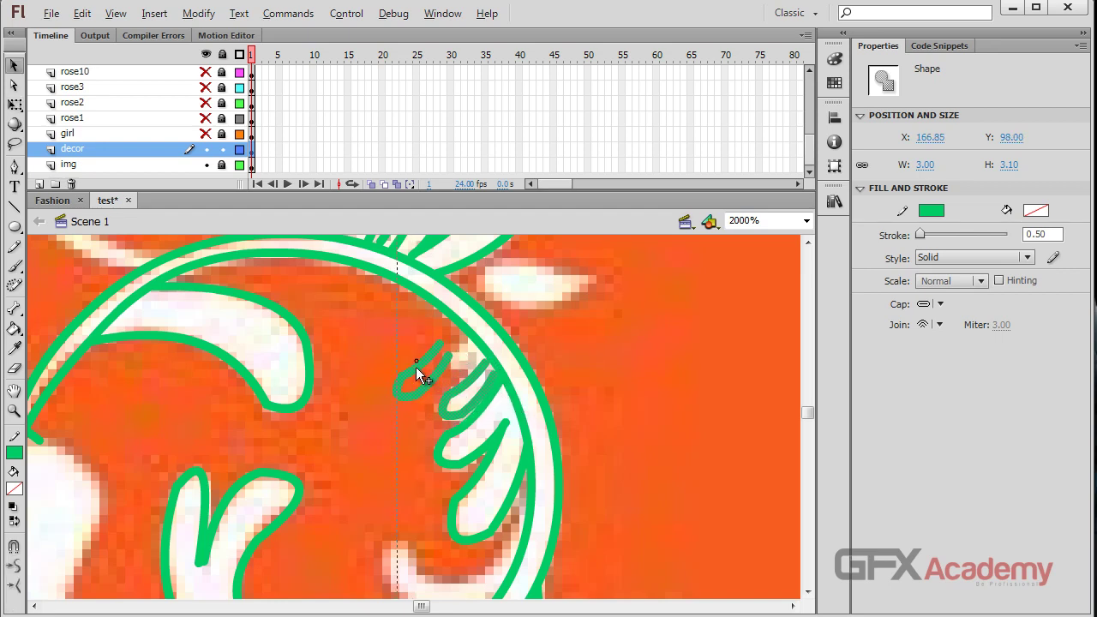
click(926, 166)
text(1)
key(Return)
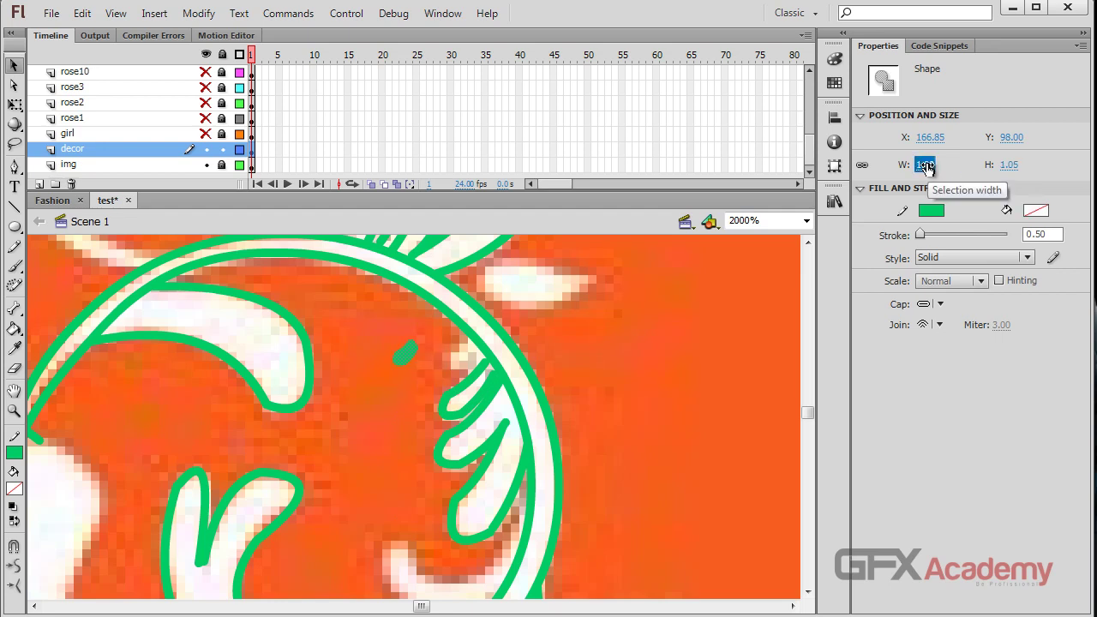
text(2)
key(Return)
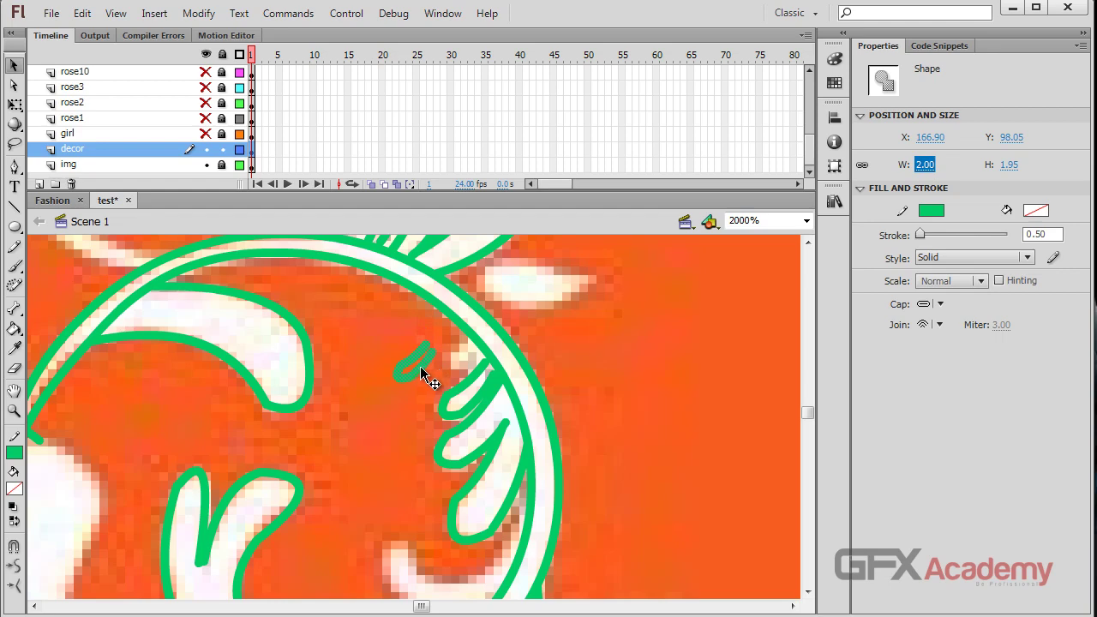
drag(421, 372, 473, 375)
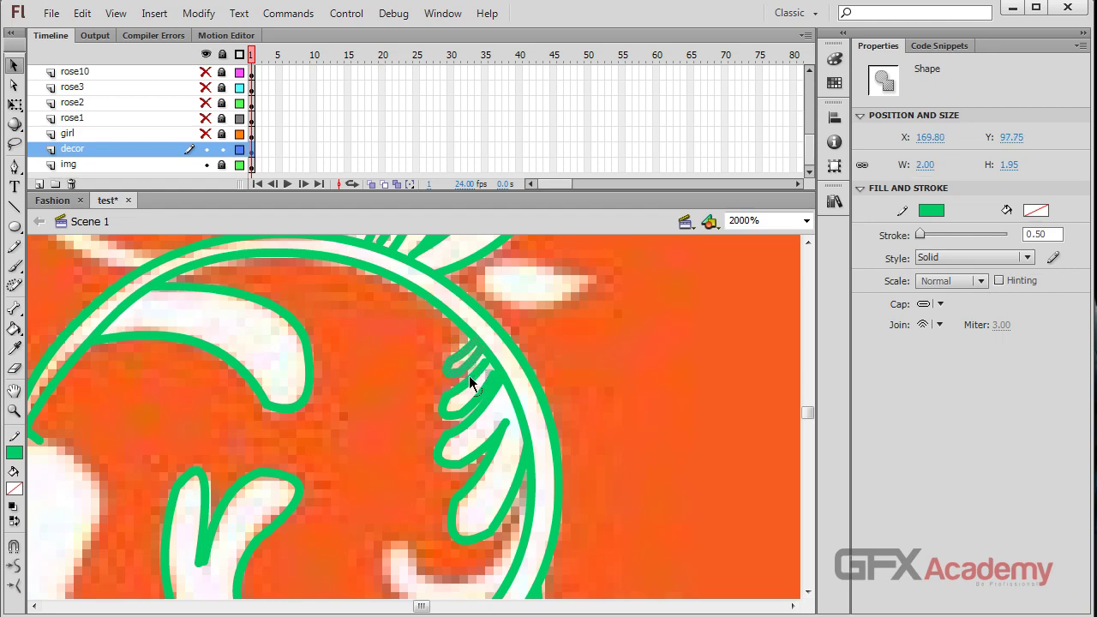
click(609, 343)
- Draw a line along the upper edge of the lower inner tendril, starting at the swirl, and curve it to match
scroll(630, 347, down, 3)
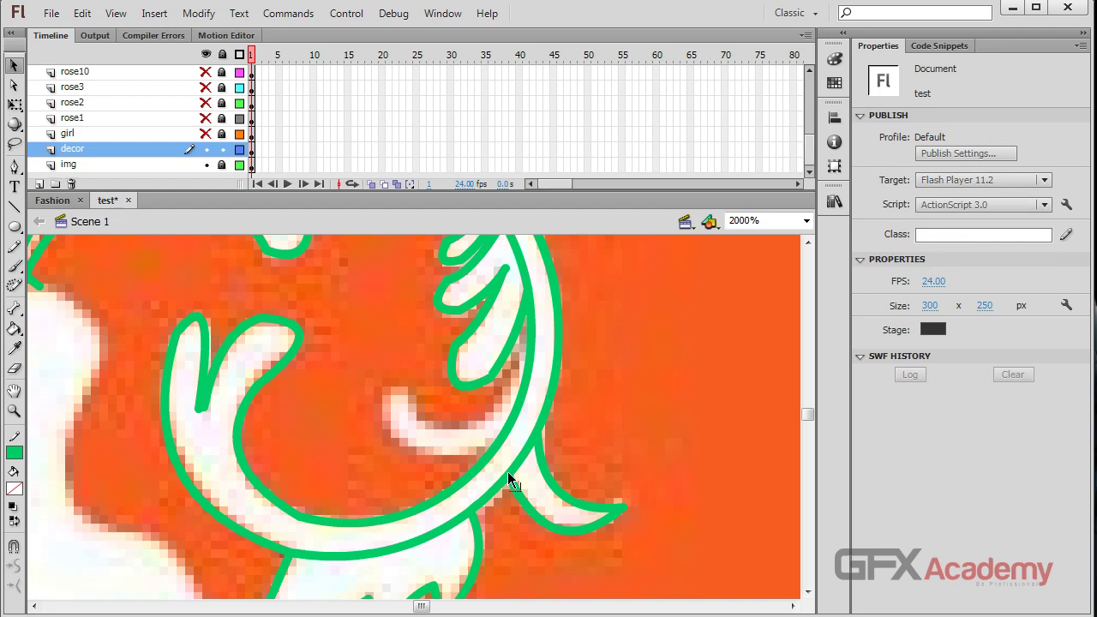
key(n)
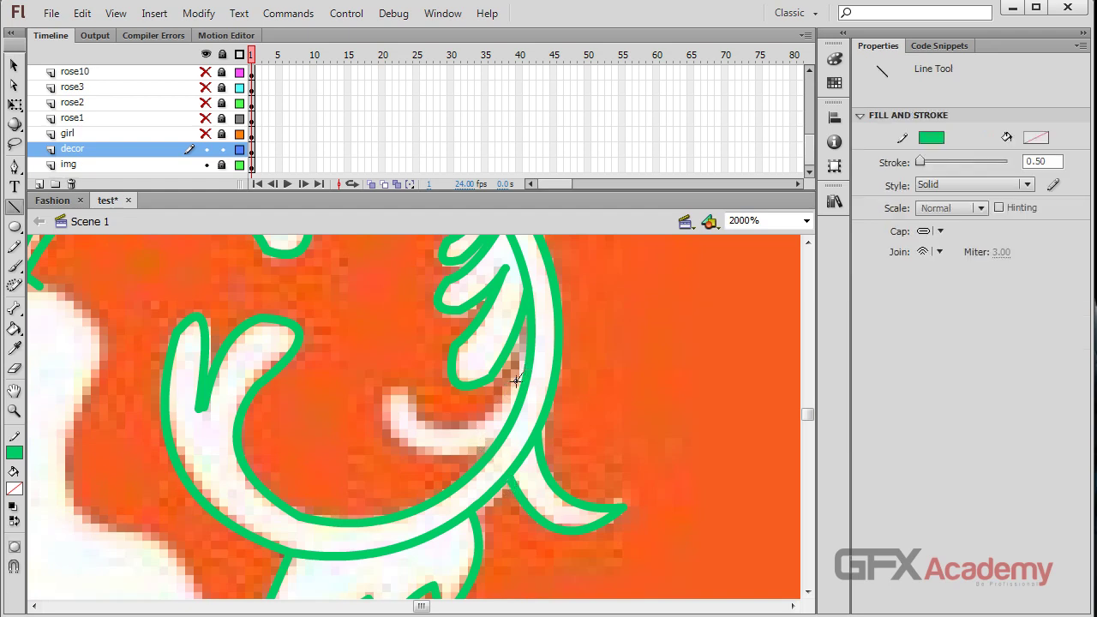
mouse_move(523, 371)
mouse_down()
mouse_move(394, 414)
mouse_move(462, 413)
mouse_move(455, 430)
mouse_up()
key(v)
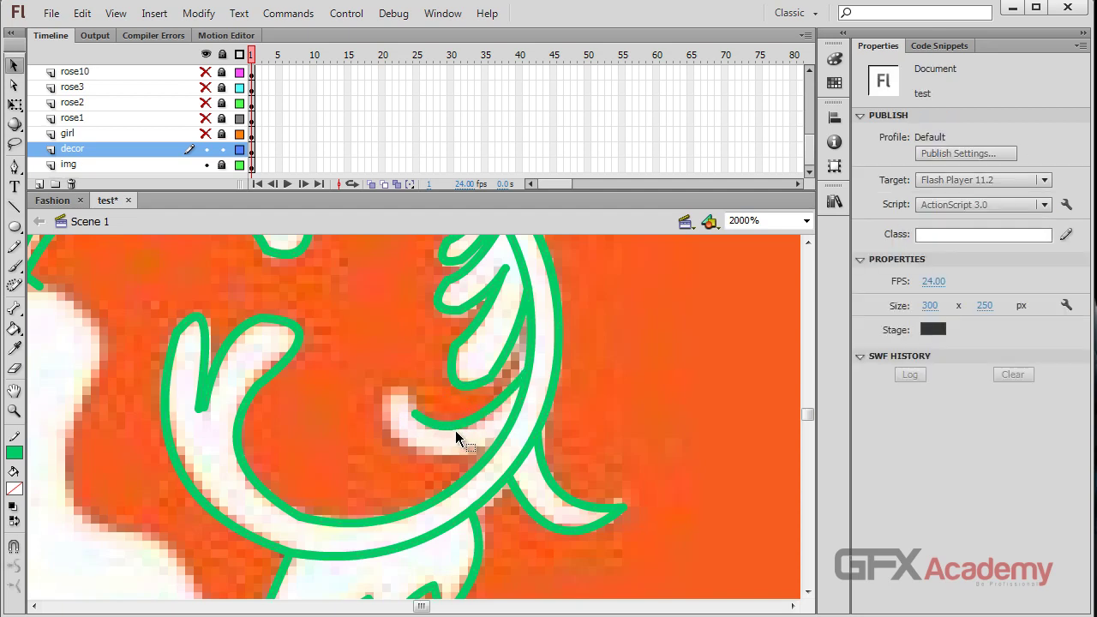
key(n)
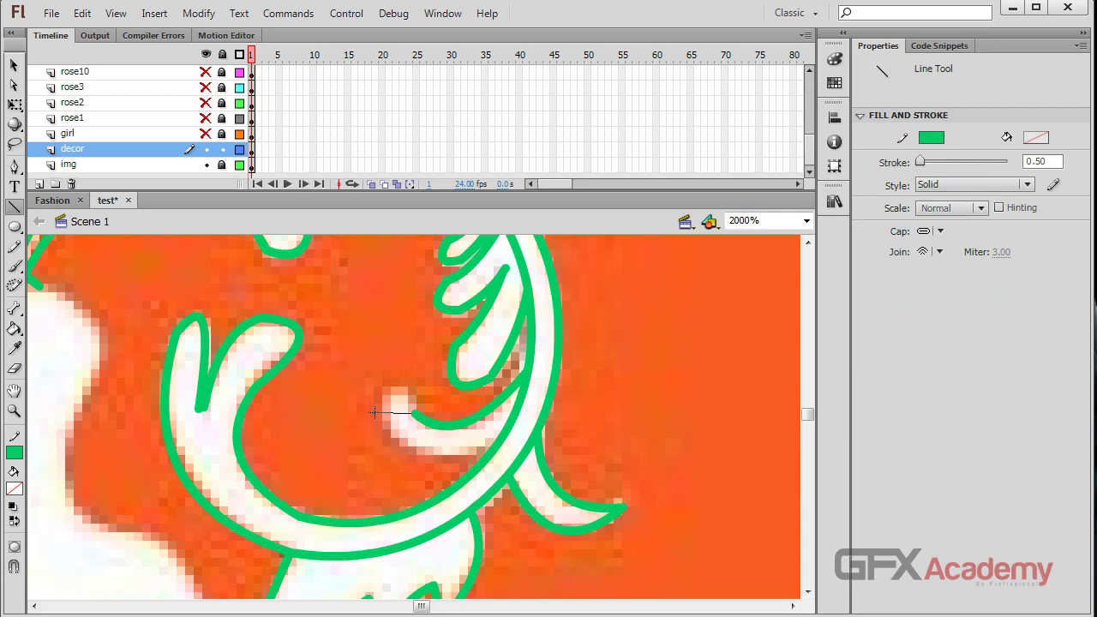
key(v)
drag(377, 412, 394, 386)
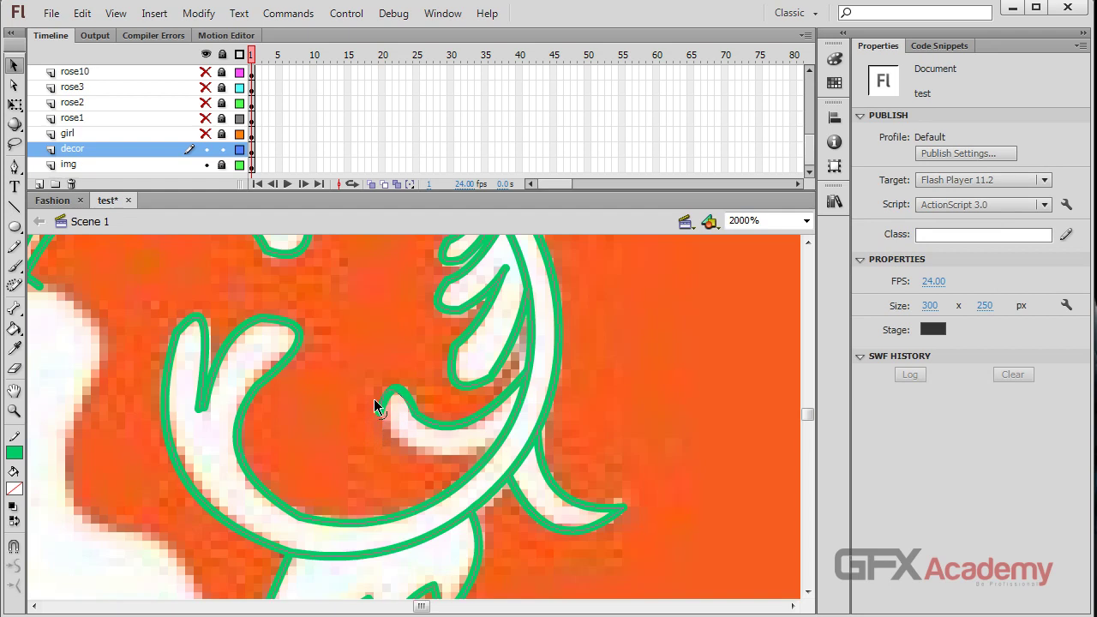
click(370, 416)
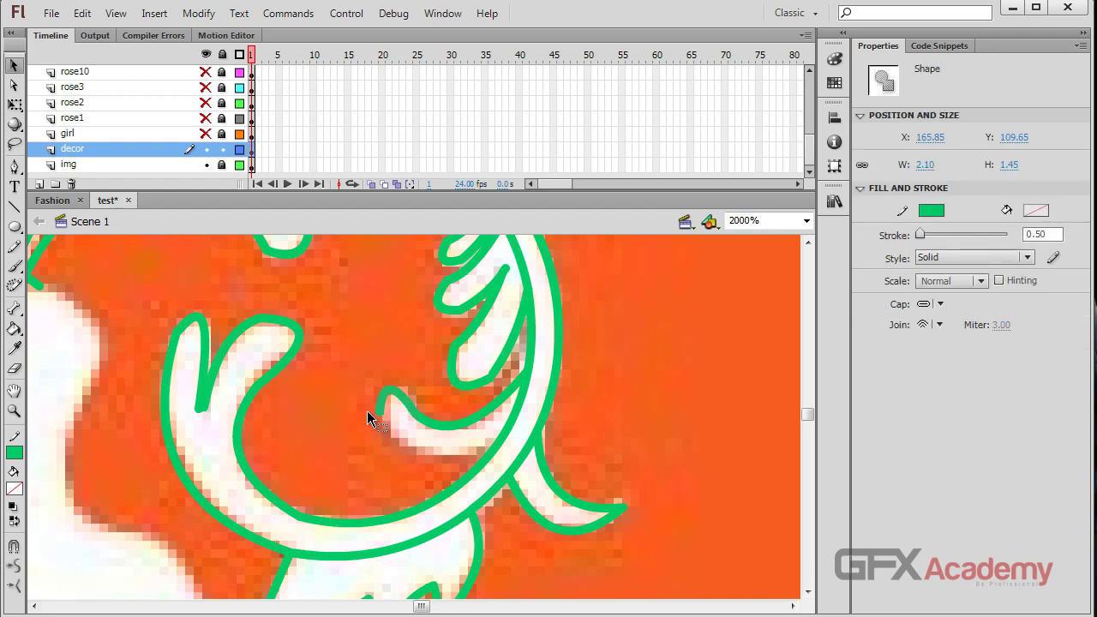
key(Delete)
- Outline the lower inner tendril's rounded tip and its lower edge back to the swirl with curved lines
key(n)
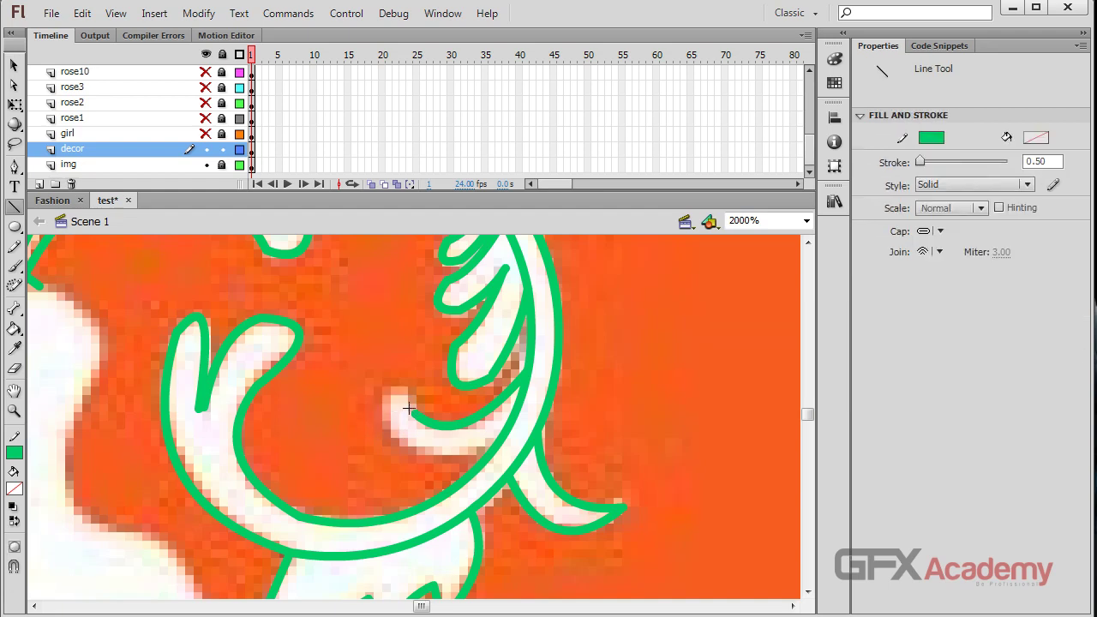
drag(383, 401, 380, 400)
key(v)
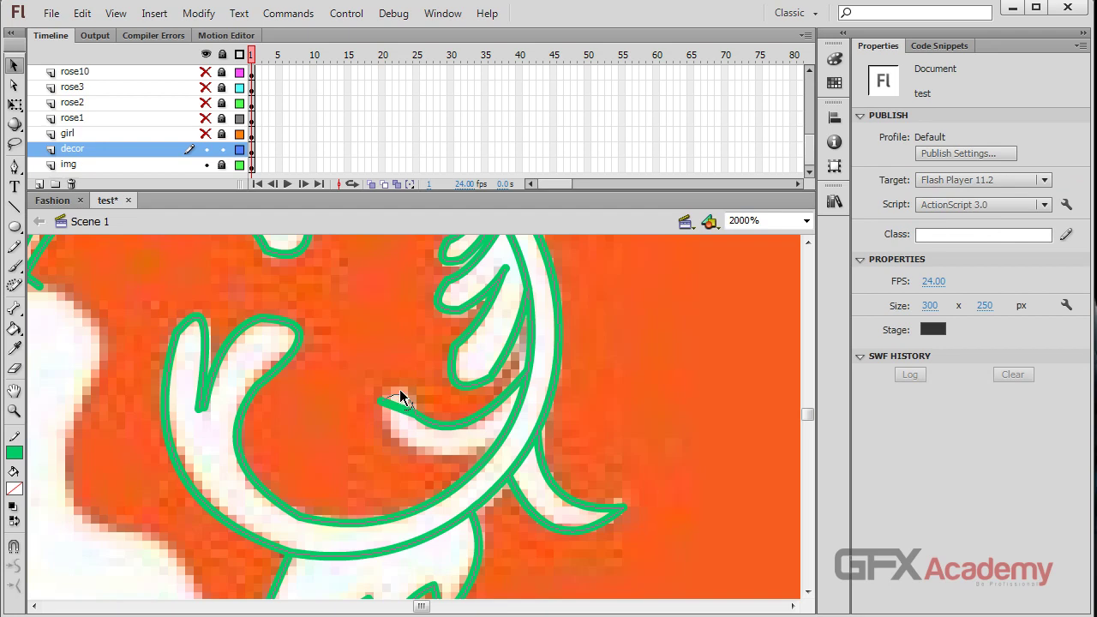
key(n)
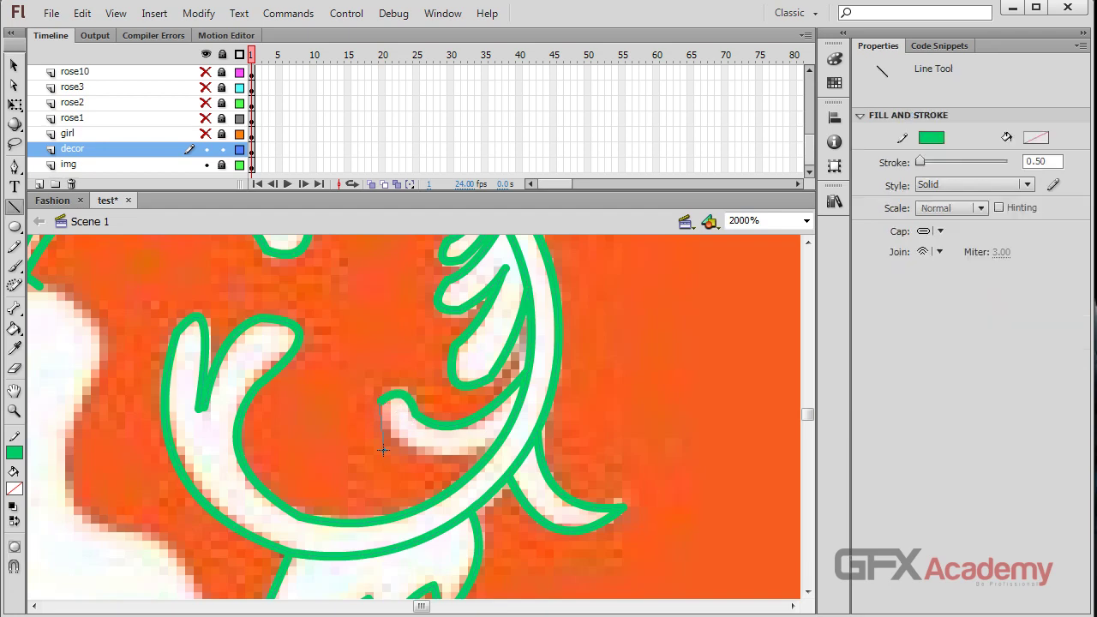
mouse_move(416, 459)
mouse_down()
mouse_move(424, 454)
mouse_move(384, 435)
mouse_up()
key(v)
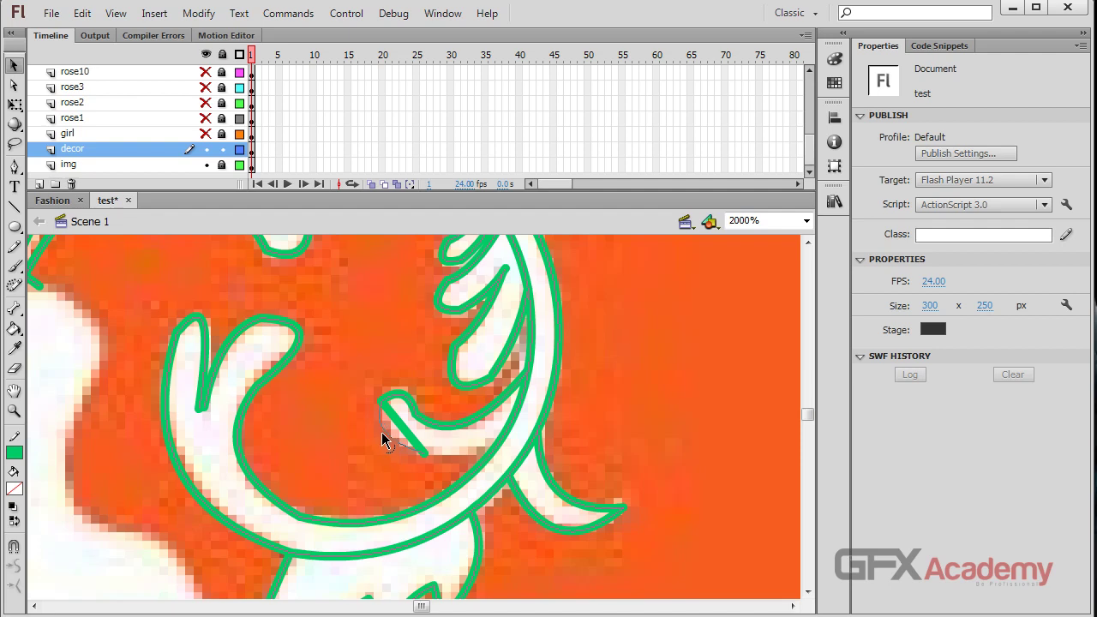
key(n)
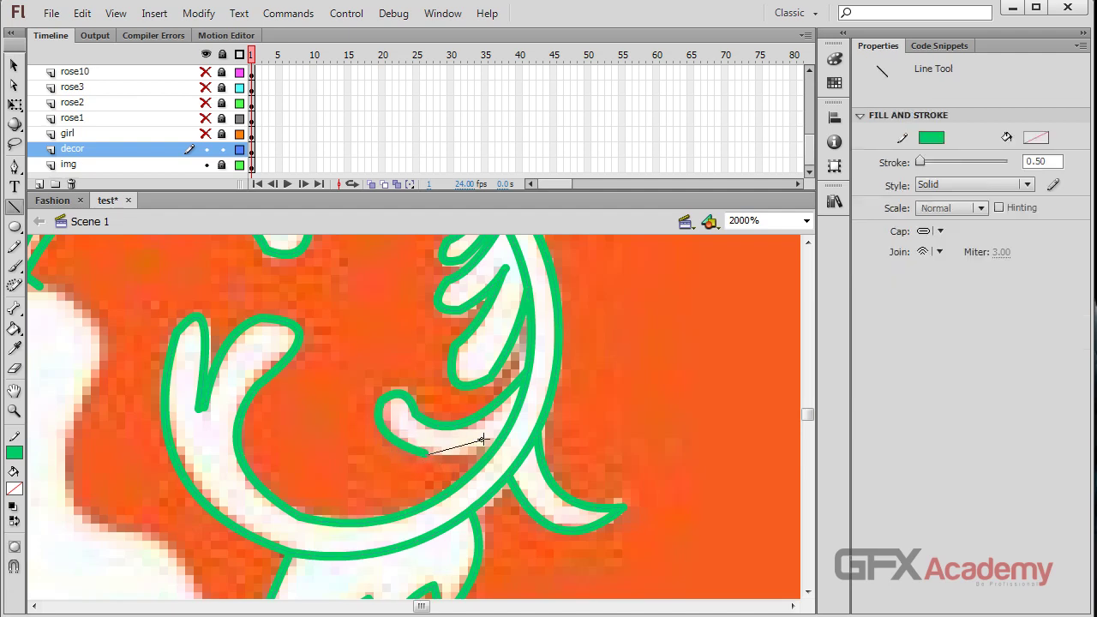
drag(482, 440, 499, 439)
key(v)
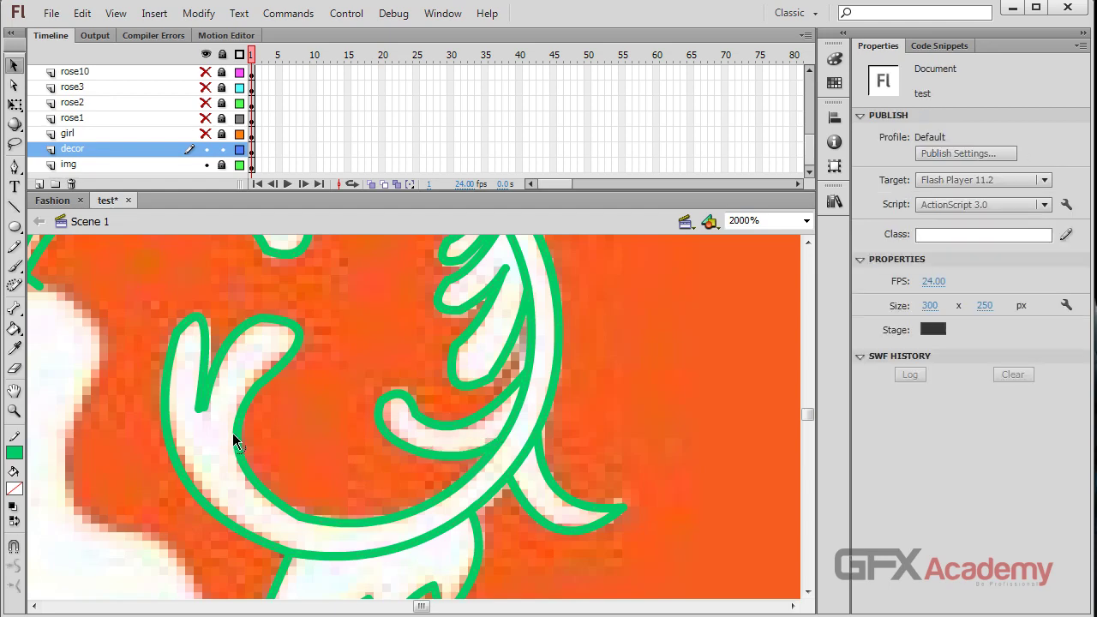
- Outline the detached teardrop-shaped leaf outside the swirl with lines curved to its blunt end and pointed tip
drag(238, 441, 425, 383)
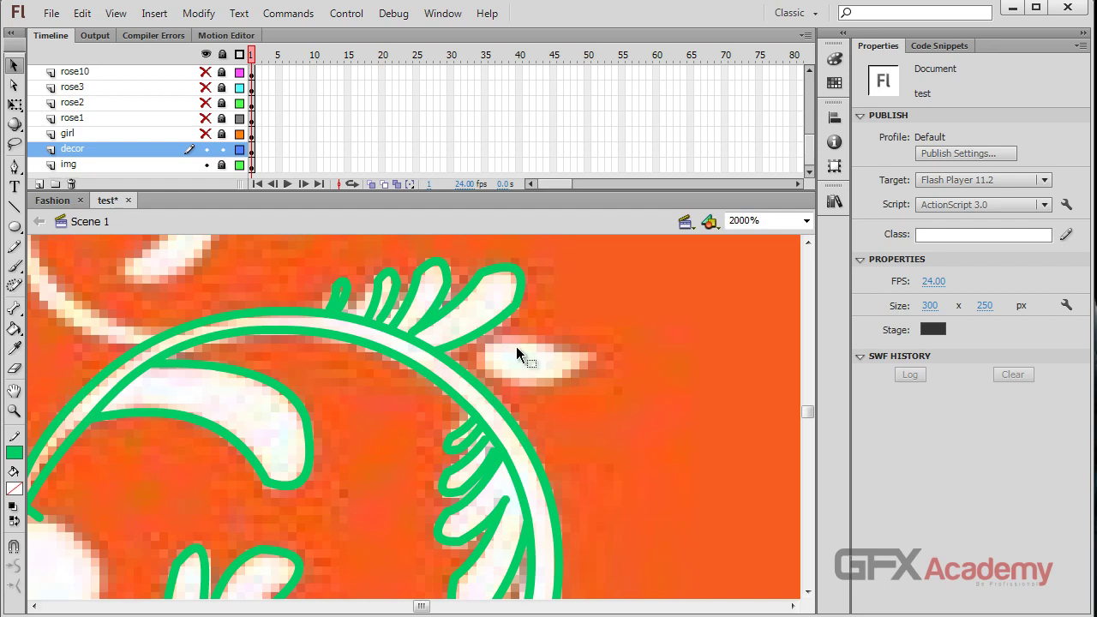
key(n)
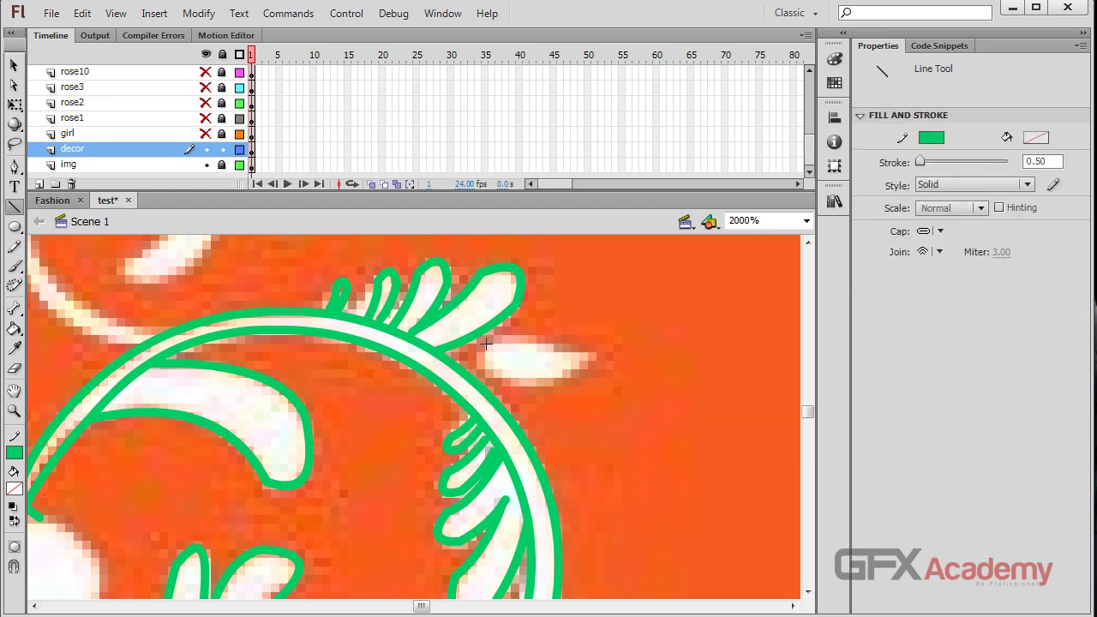
key(v)
mouse_move(486, 375)
mouse_down()
mouse_move(488, 360)
mouse_move(548, 347)
mouse_move(603, 353)
mouse_move(486, 377)
mouse_move(532, 392)
mouse_move(516, 389)
mouse_up()
key(n)
key(v)
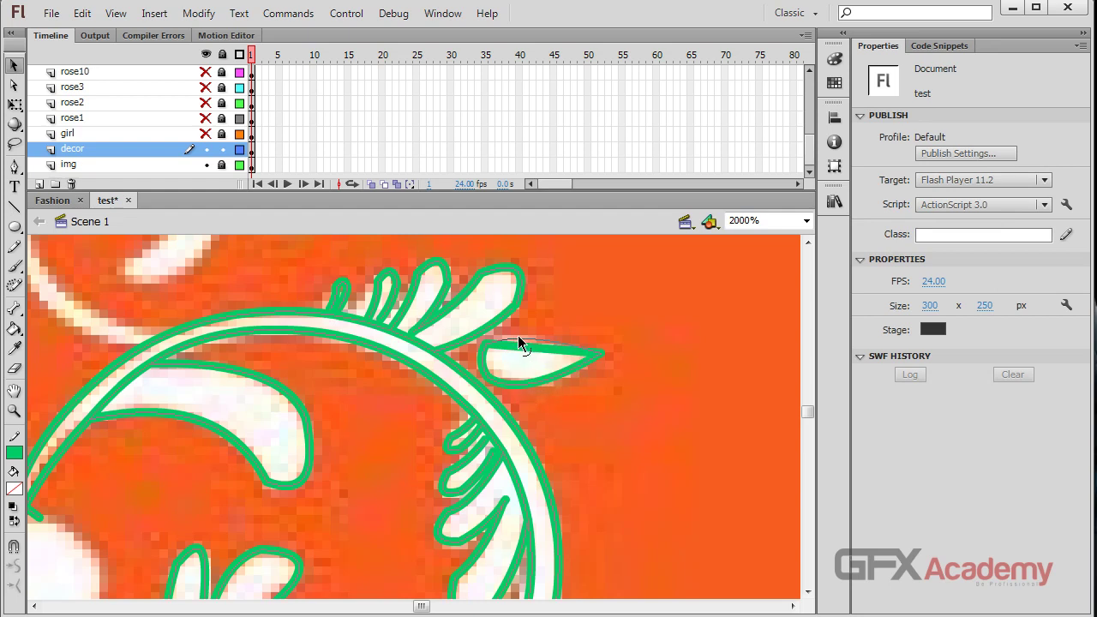
drag(518, 337, 504, 330)
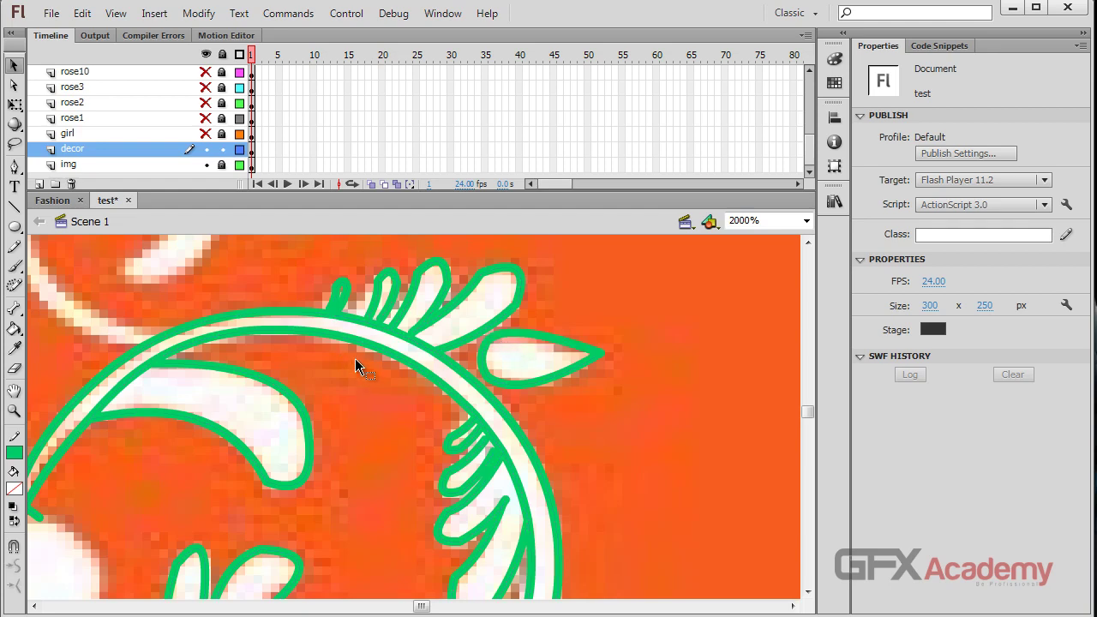
- Set the fill colour to white and fill the lower tendrils, main stem, bottom leaf, outer leaves and detached teardrop with the Paint Bucket
scroll(354, 359, up, 3)
drag(225, 454, 482, 345)
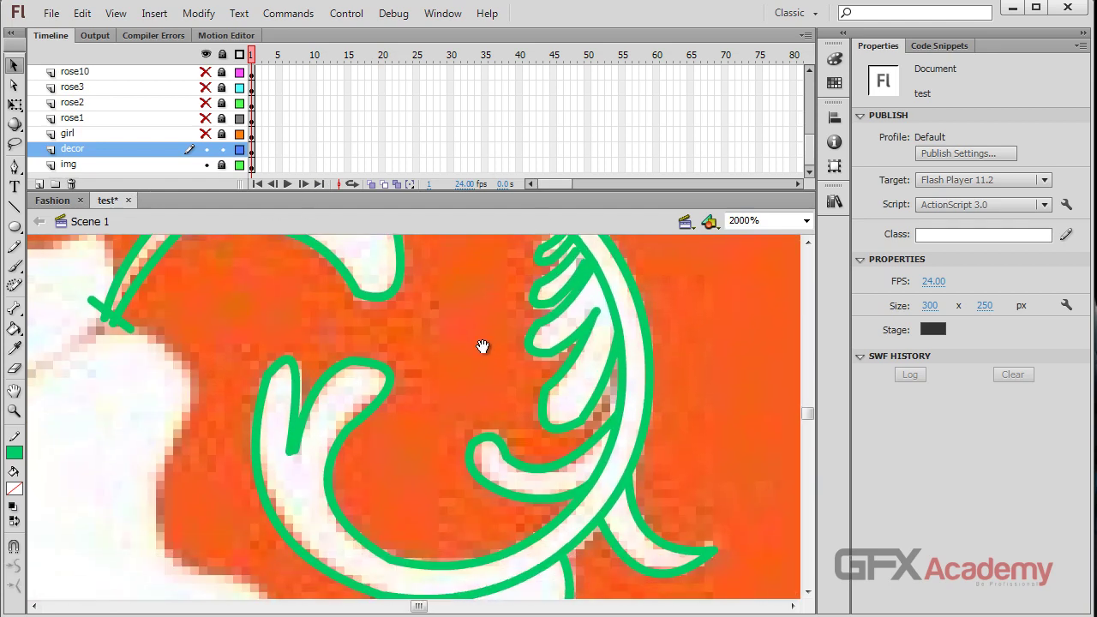
key(ctrl+minus)
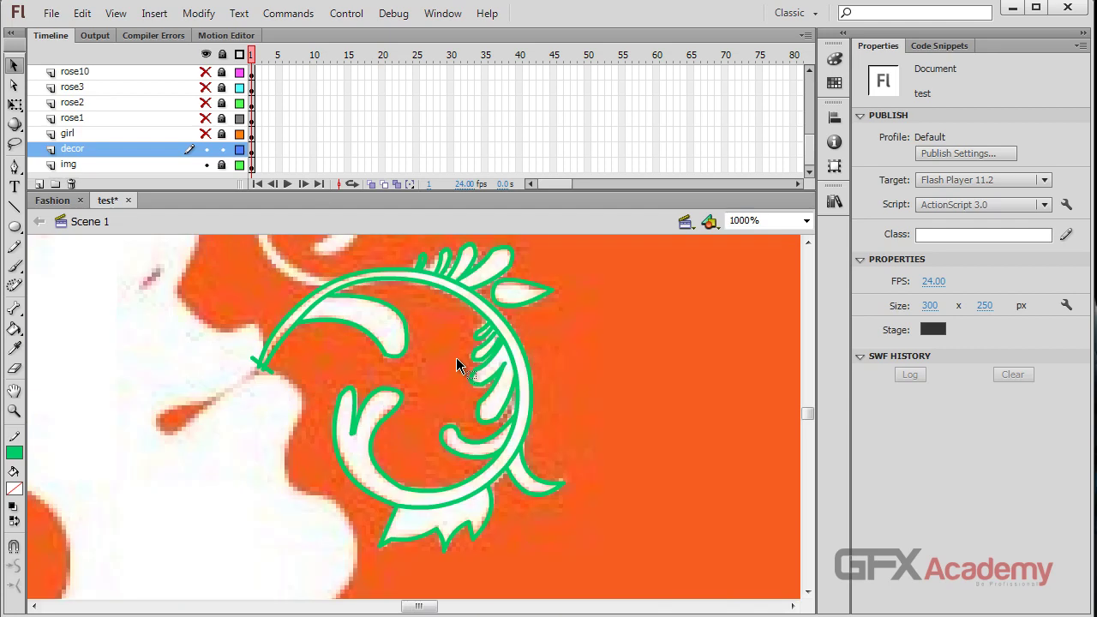
click(14, 329)
click(13, 489)
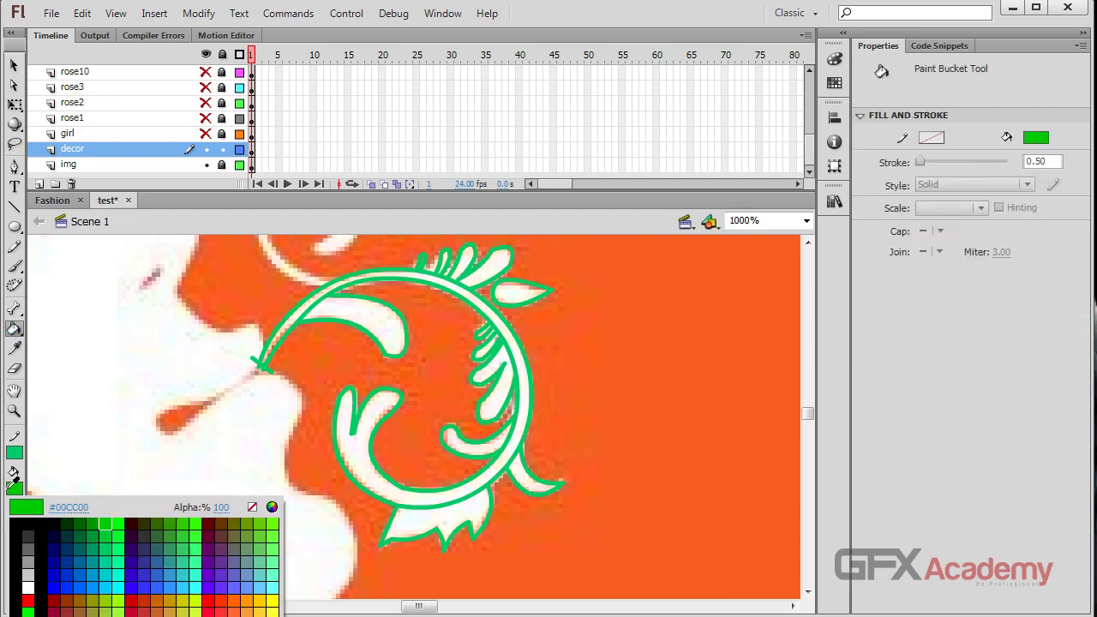
click(98, 408)
click(355, 432)
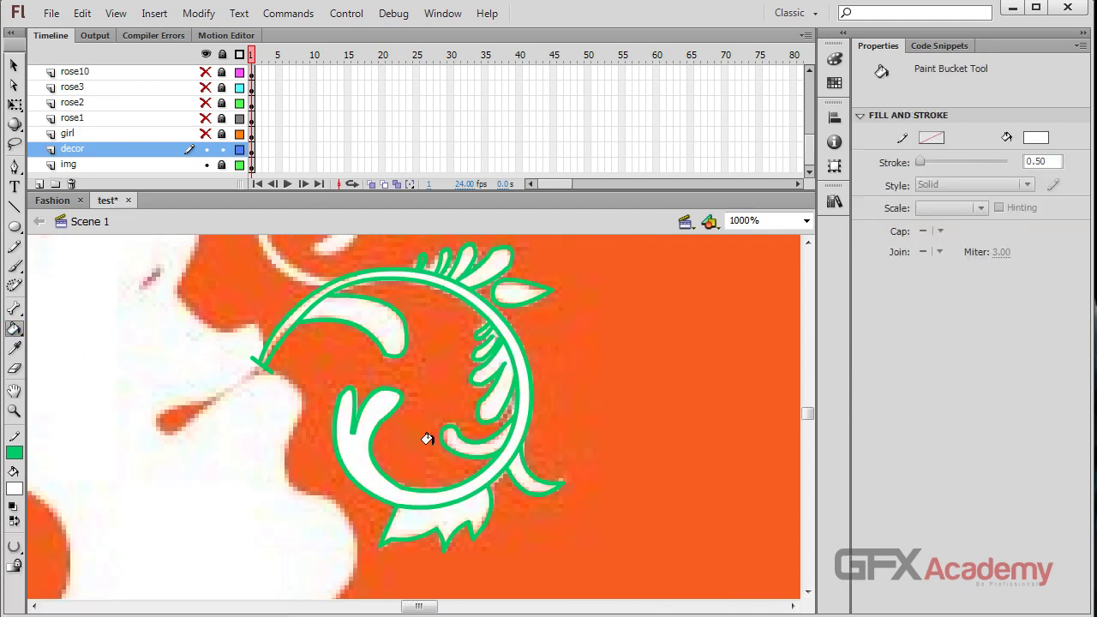
click(495, 433)
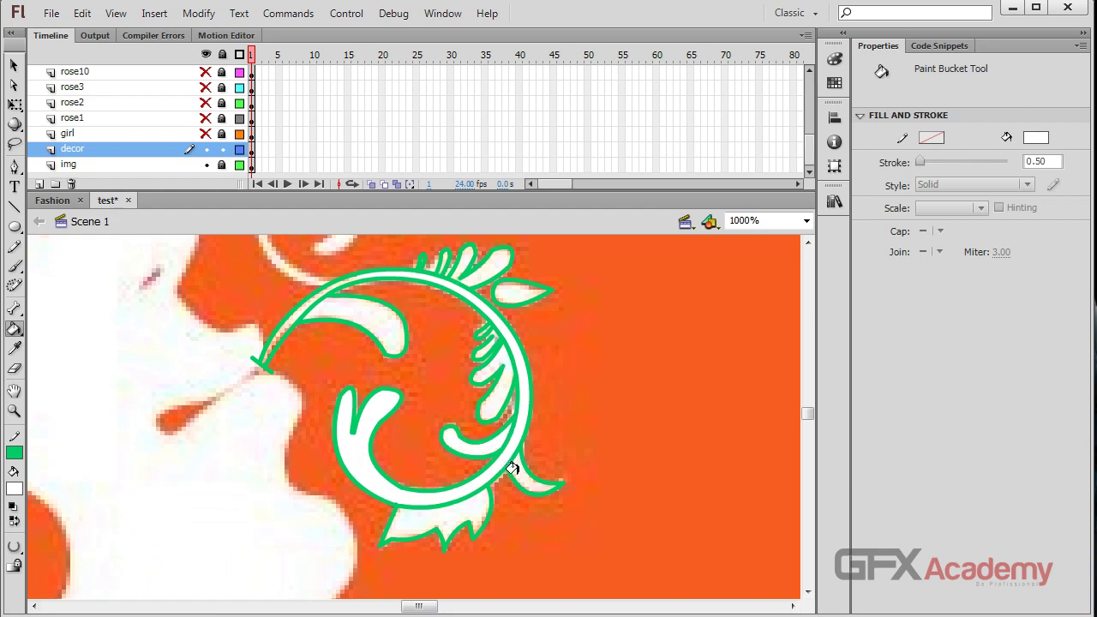
click(473, 511)
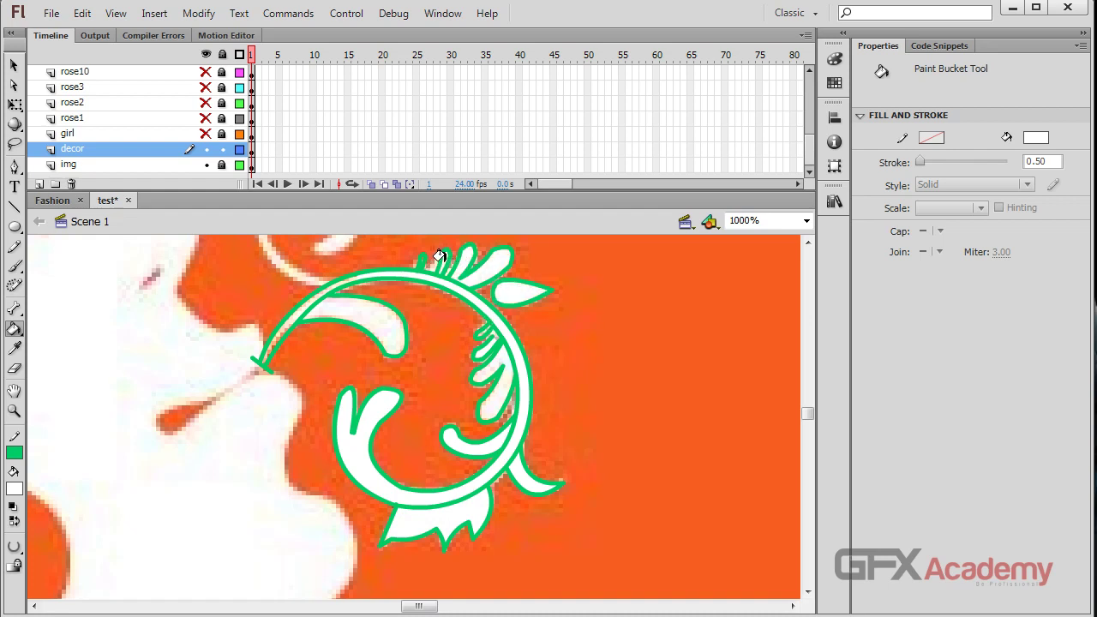
- Fill the stem's unfilled end near the face, the large upper inner tendril and the larger inner leaves with white
scroll(385, 306, up, 3)
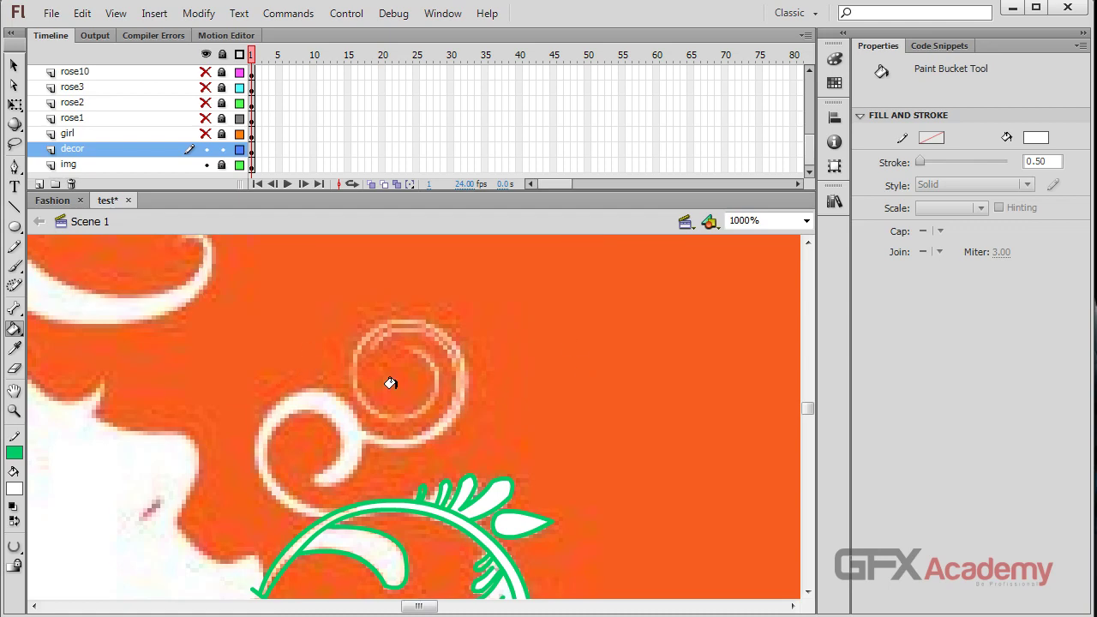
key(ctrl+=)
scroll(437, 451, down, 2)
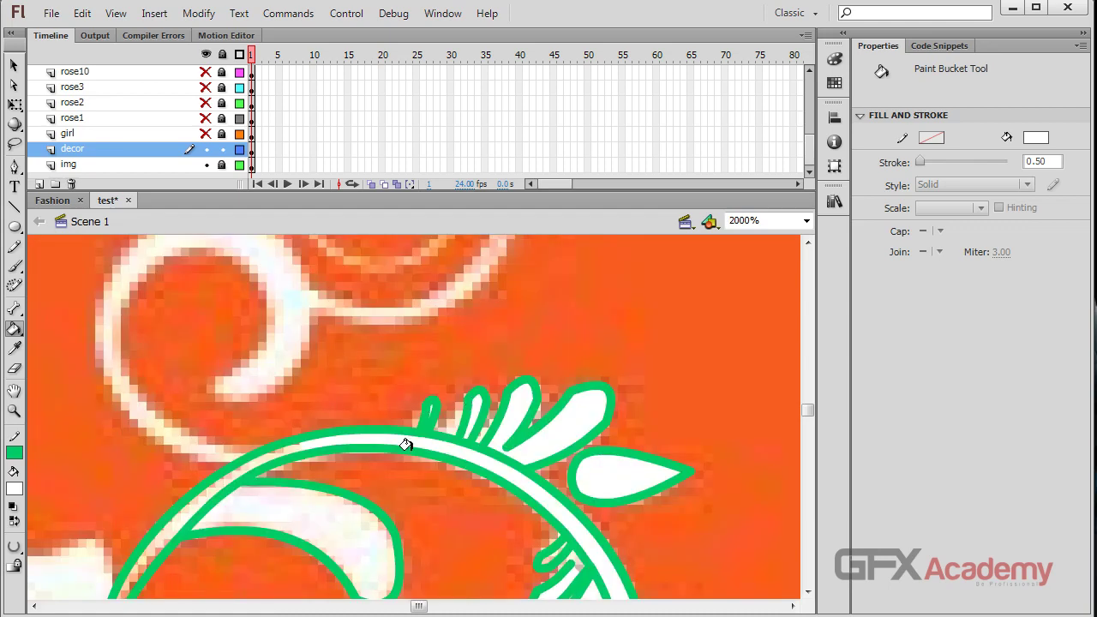
scroll(232, 437, down, 1)
scroll(171, 438, down, 2)
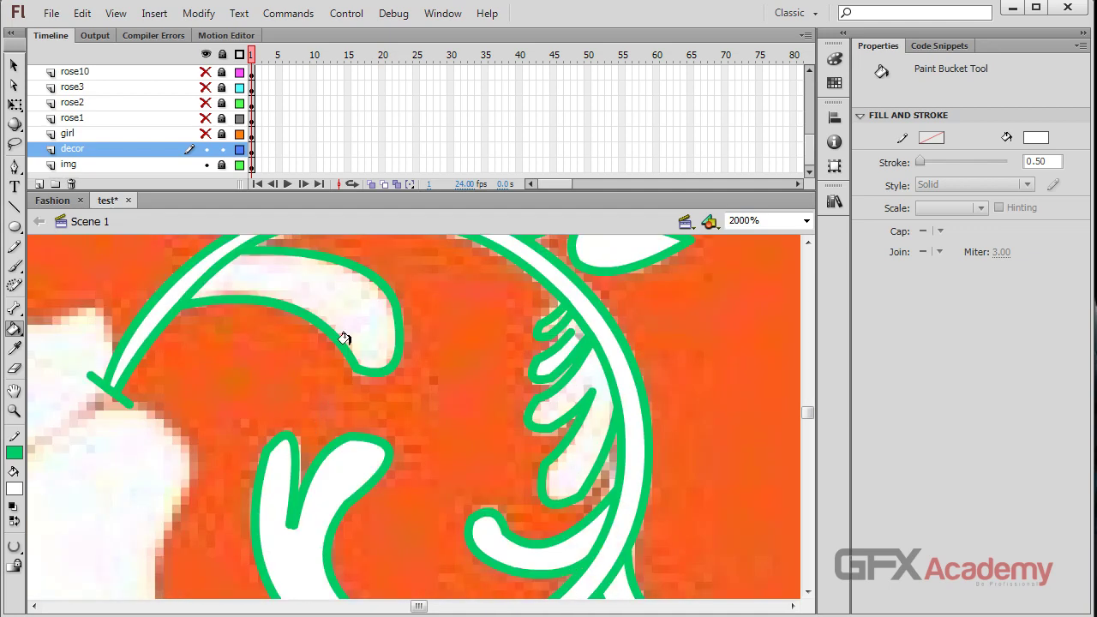
scroll(514, 360, down, 2)
scroll(558, 385, up, 1)
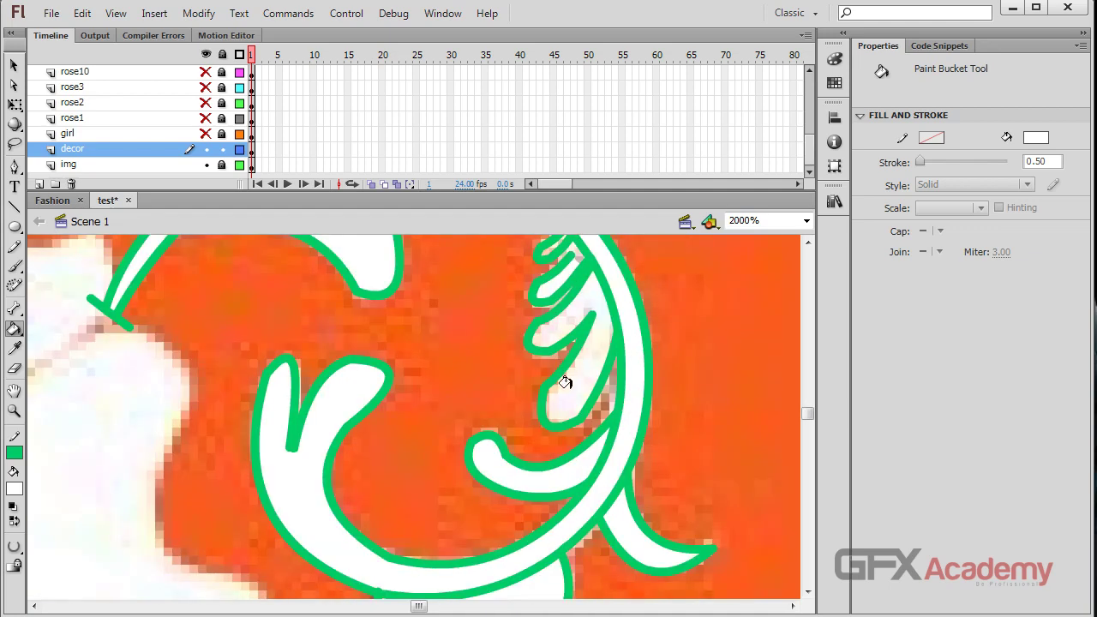
scroll(554, 283, up, 2)
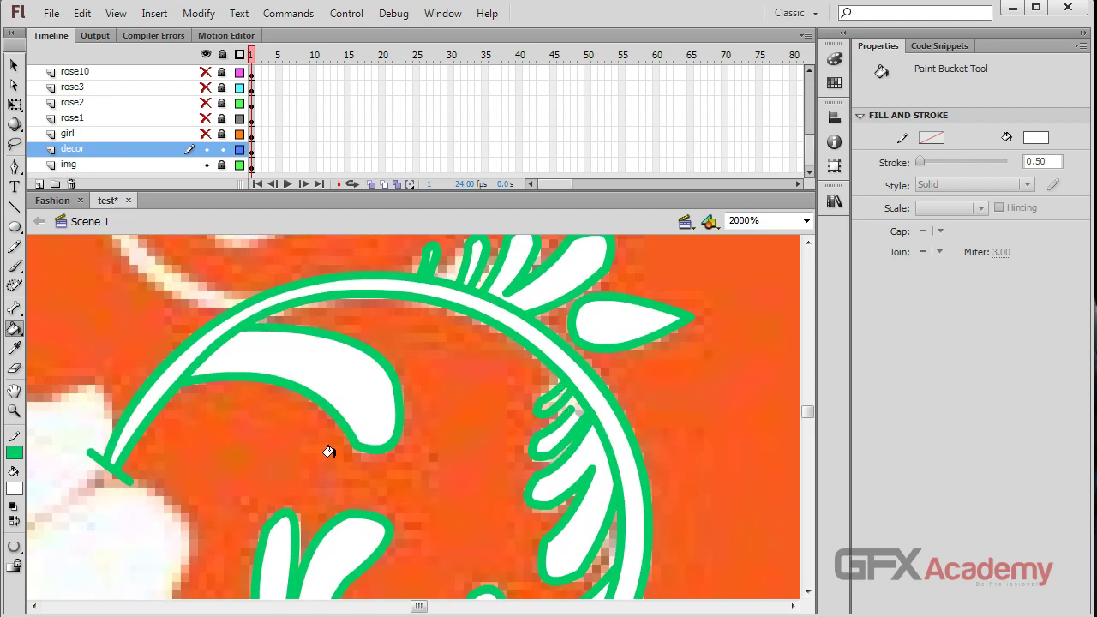
- Fill the smallest inner leaf and the remaining gaps between the inner leaves and the stem with white
key(v)
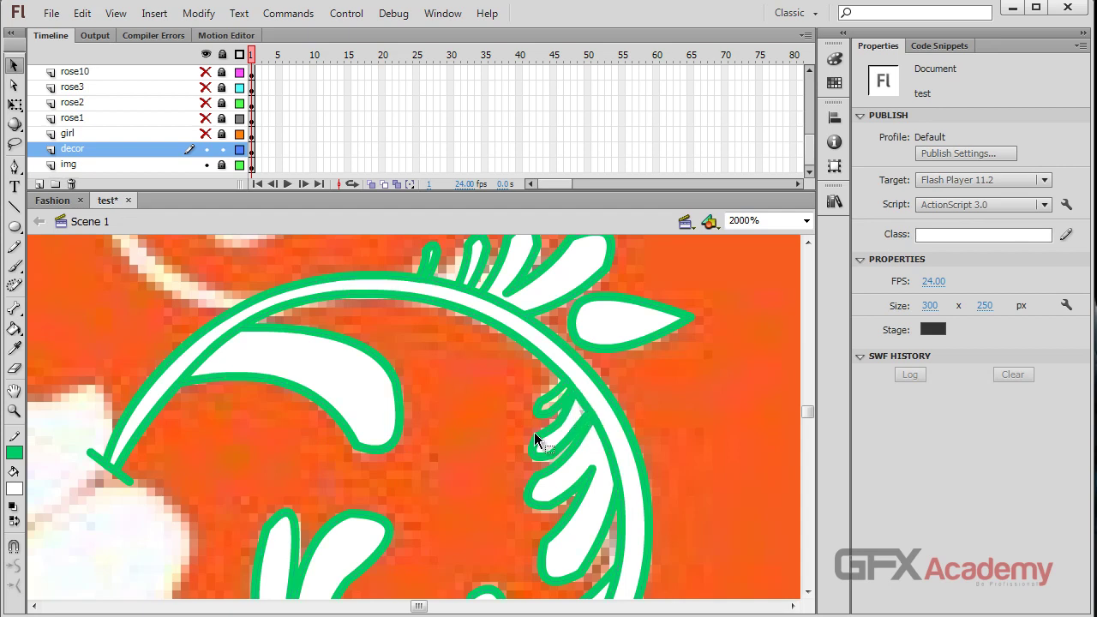
key(k)
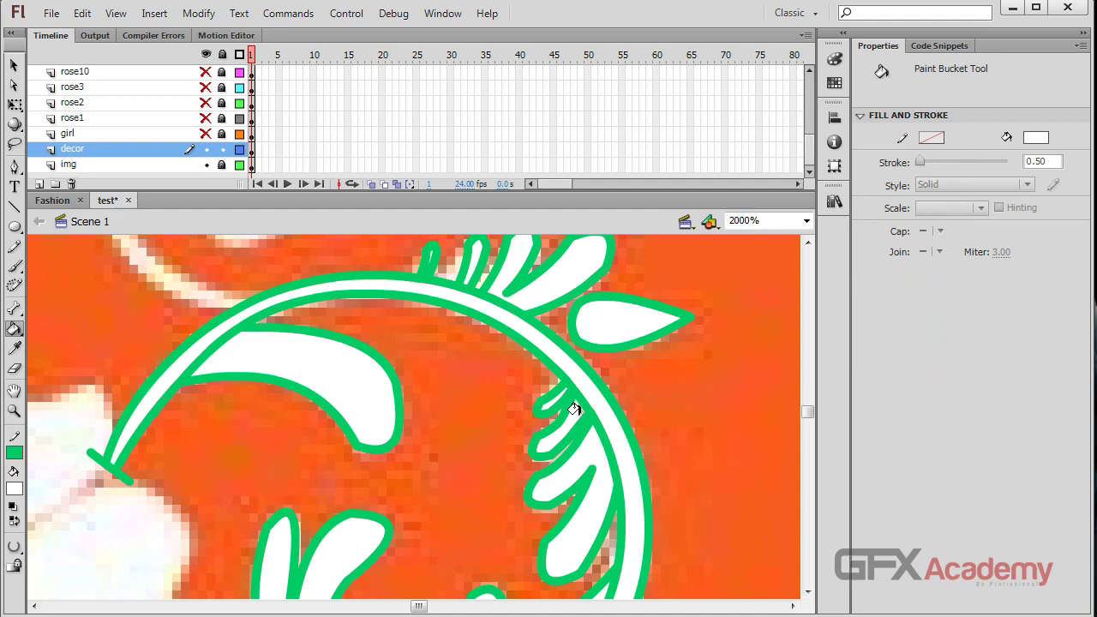
key(v)
key(k)
key(v)
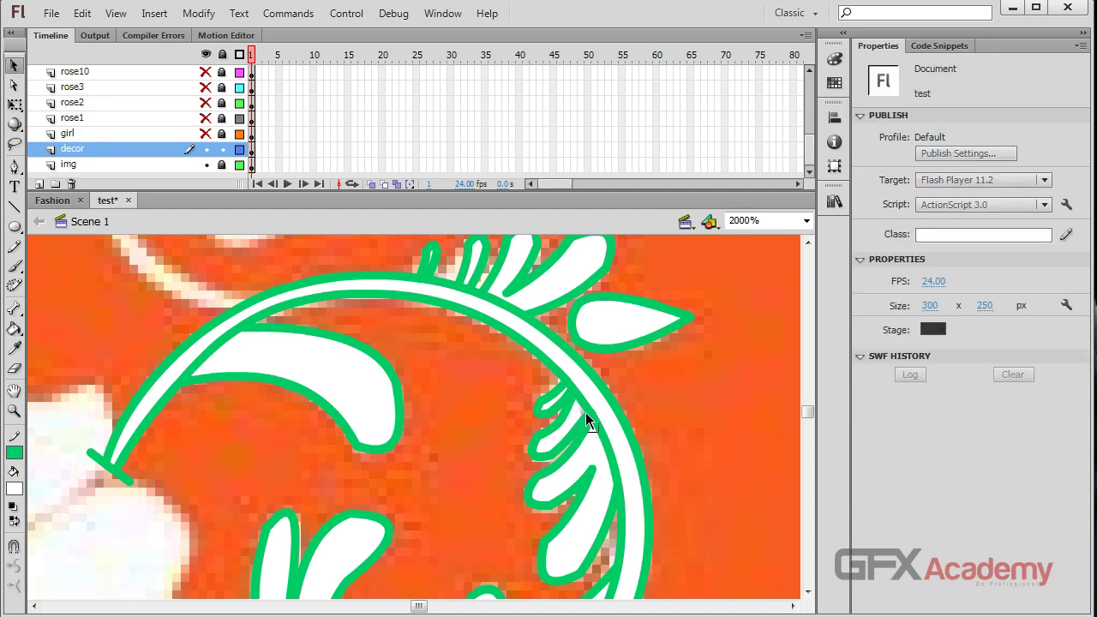
- Draw a circle about 14 px across over the small curl above the swirl and delete its white fill
scroll(586, 412, down, 3)
scroll(480, 450, down, 3)
scroll(485, 463, down, 1)
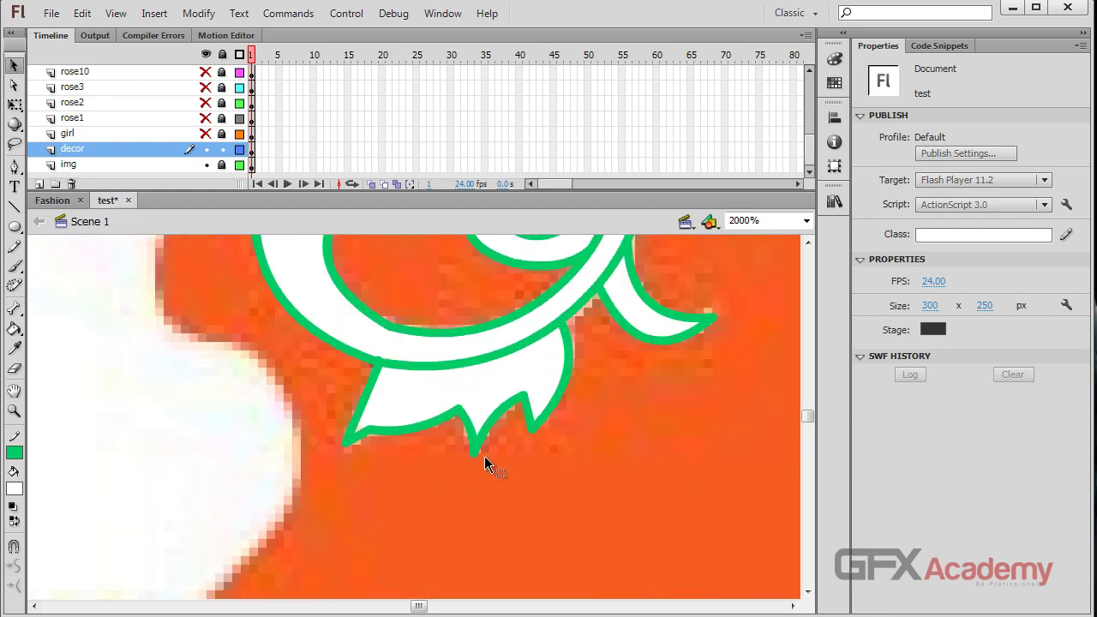
scroll(397, 463, up, 5)
scroll(262, 445, left, 5)
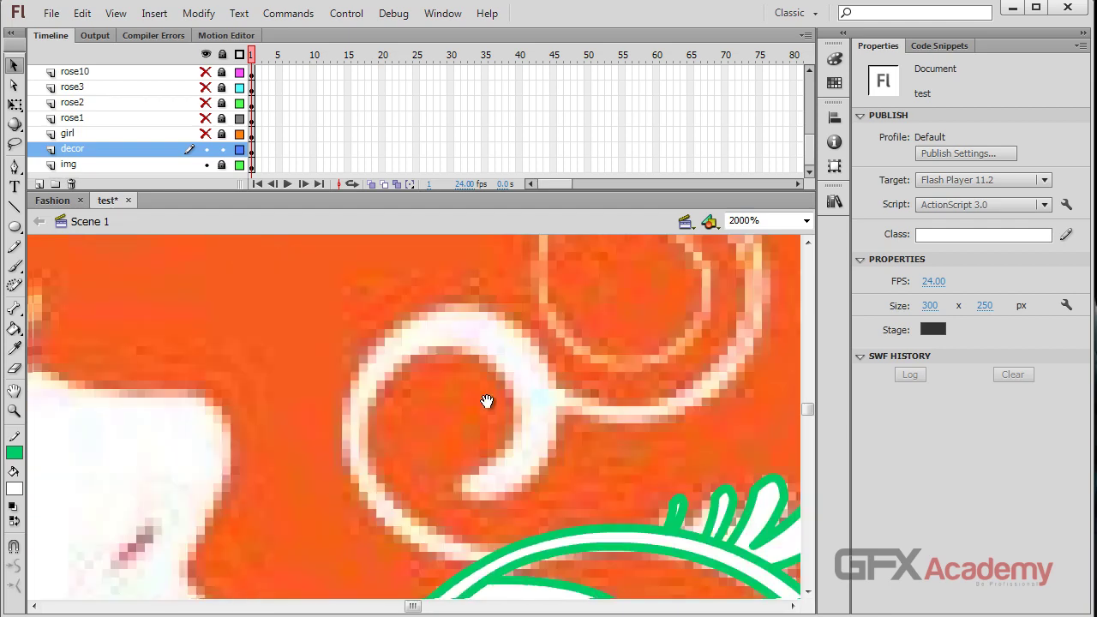
click(14, 227)
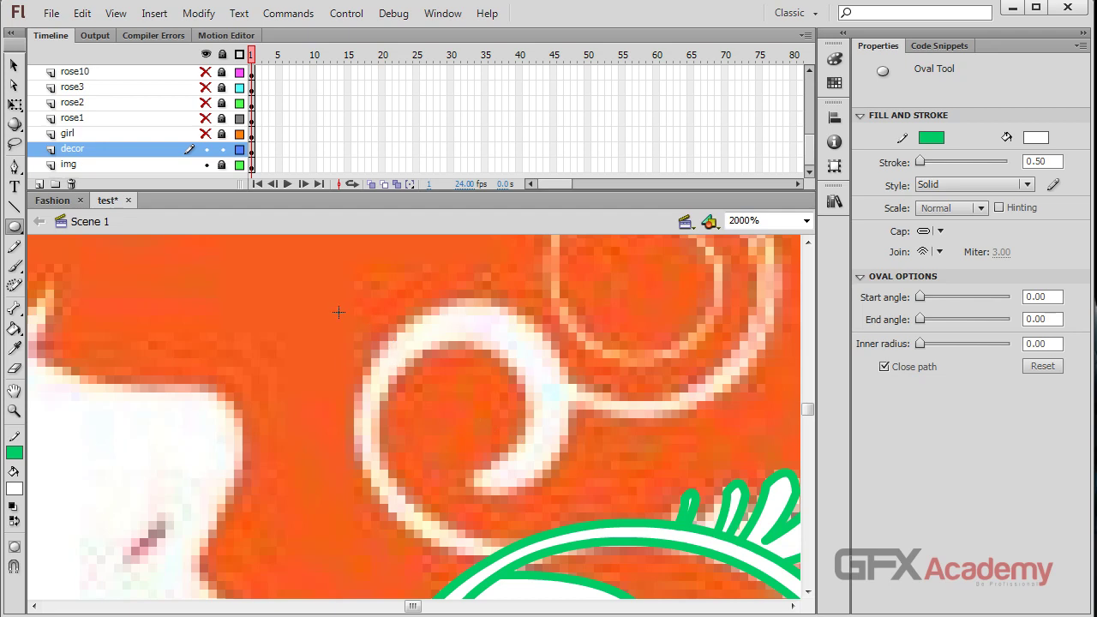
mouse_move(310, 310)
mouse_down()
mouse_move(431, 449)
mouse_move(529, 514)
mouse_move(553, 517)
mouse_up()
click(16, 67)
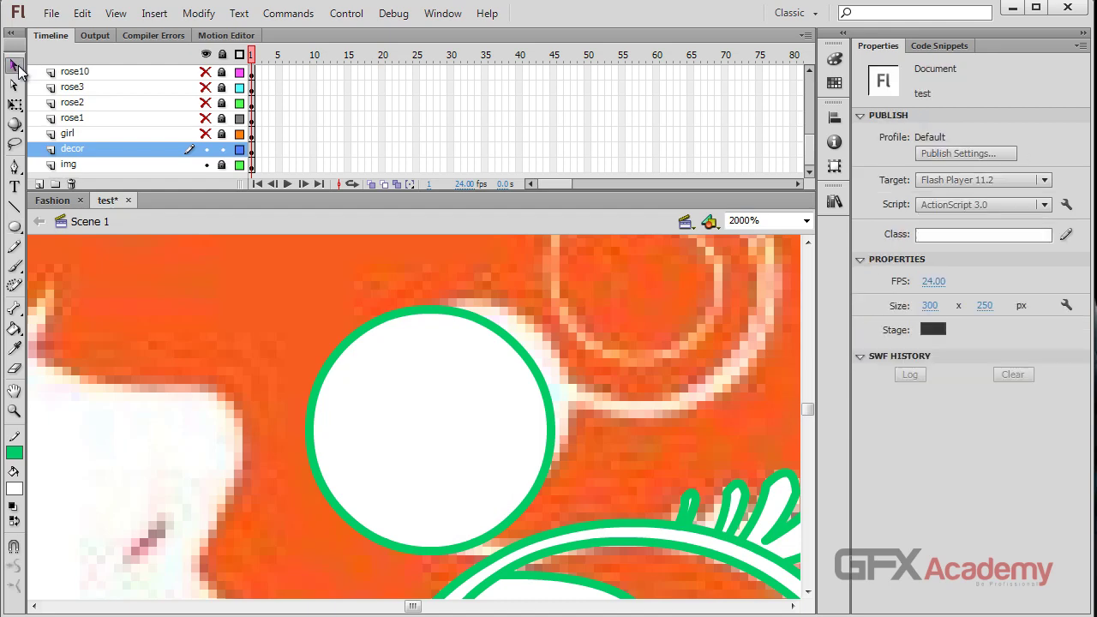
click(386, 412)
key(Delete)
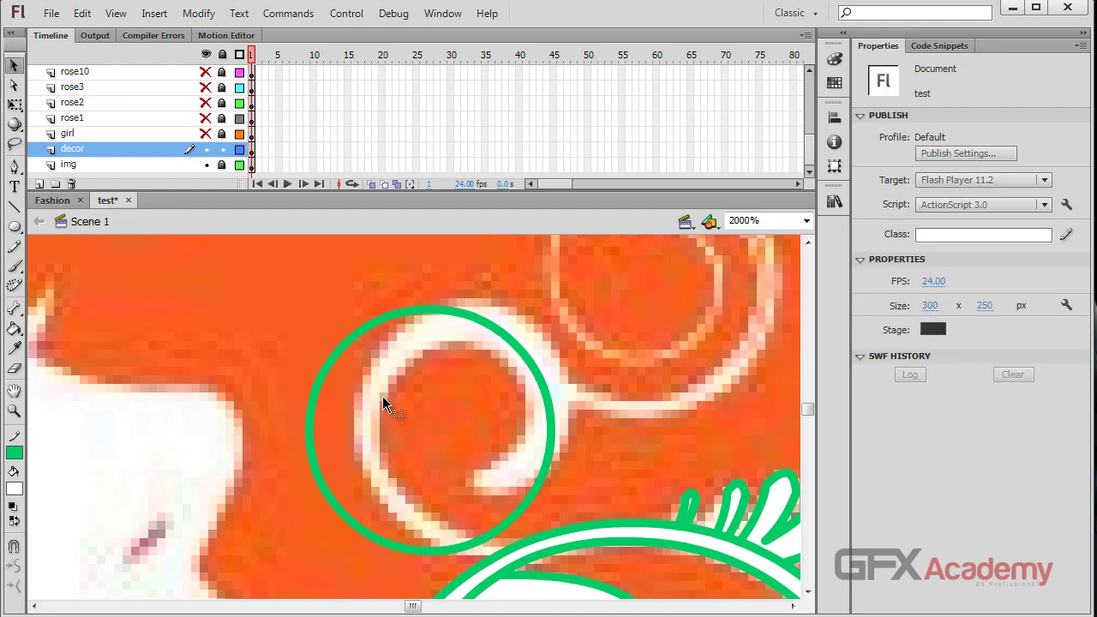
- Move the circle outline onto the small curl and scale it to about 13.35 wide by 14.5 high
click(360, 333)
drag(360, 333, 405, 337)
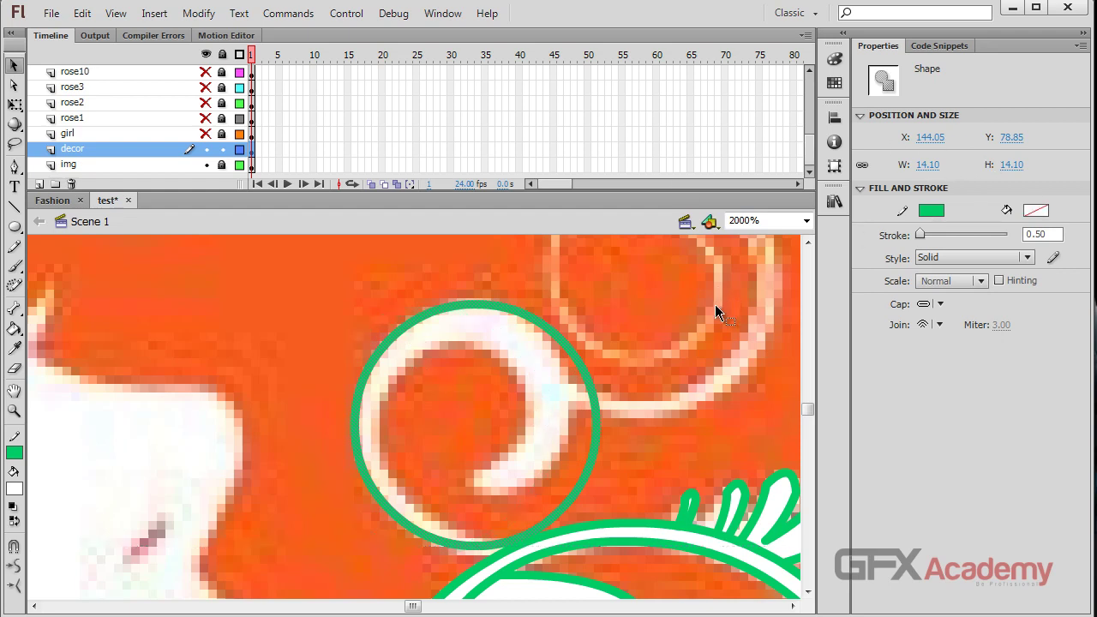
key(q)
drag(602, 423, 586, 425)
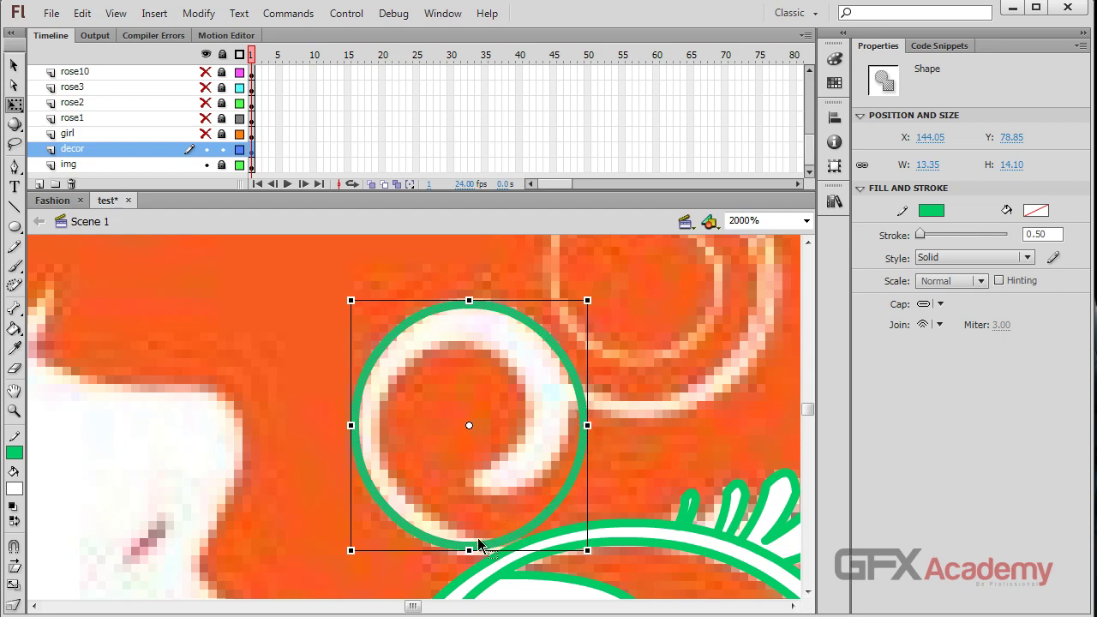
drag(468, 550, 469, 557)
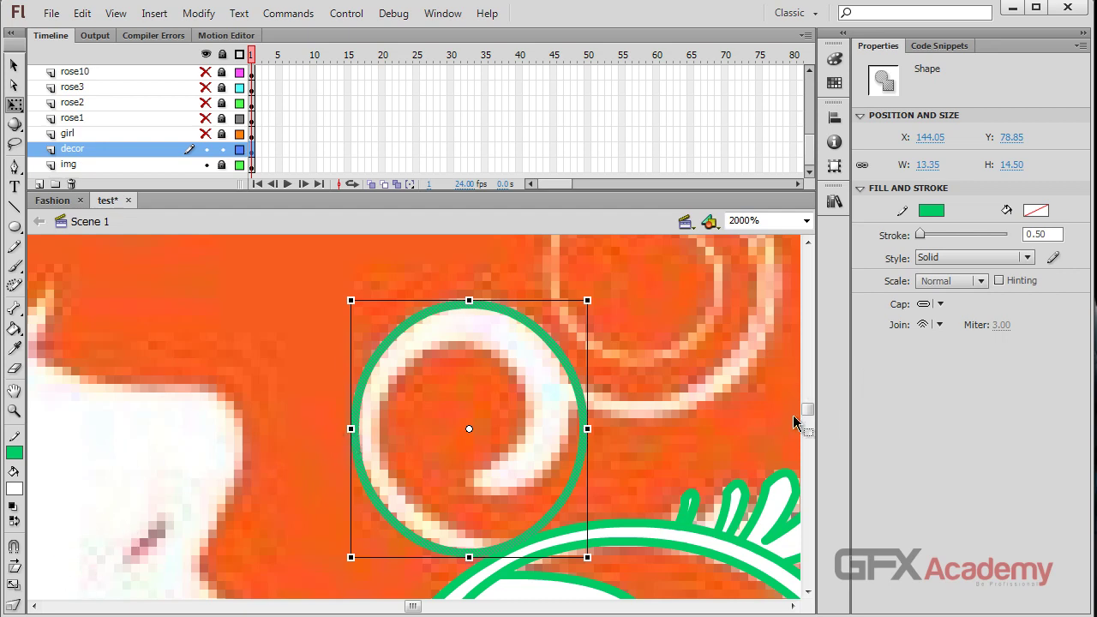
- Widen the tool palette to two columns and reselect the circle outline around the small curl
scroll(809, 414, down, 3)
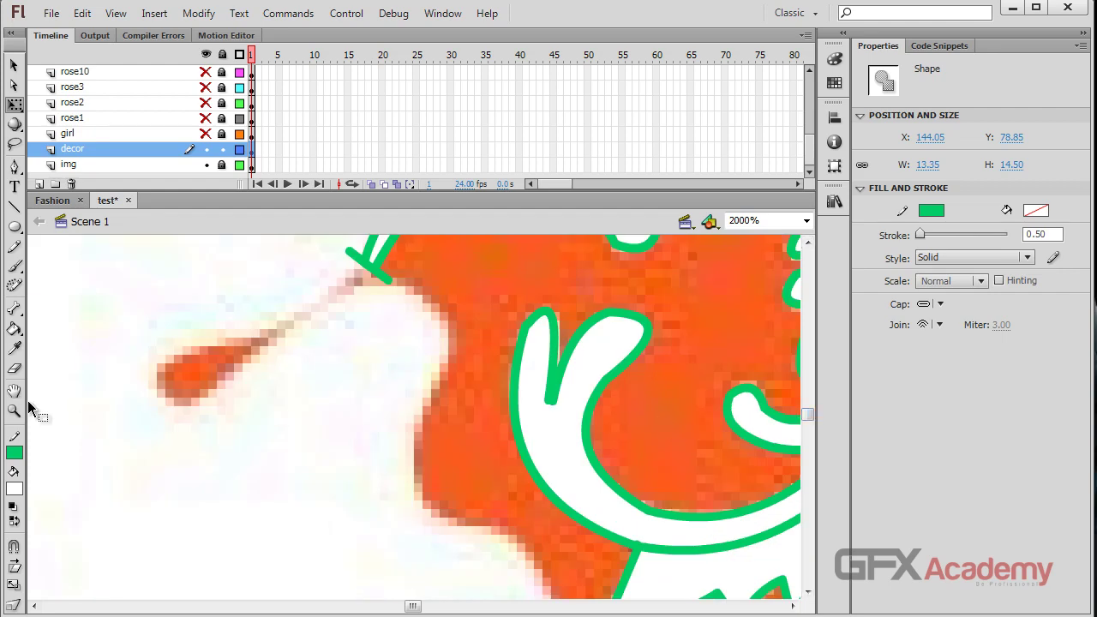
key(ctrl+shift+a)
drag(23, 401, 55, 402)
scroll(547, 392, up, 3)
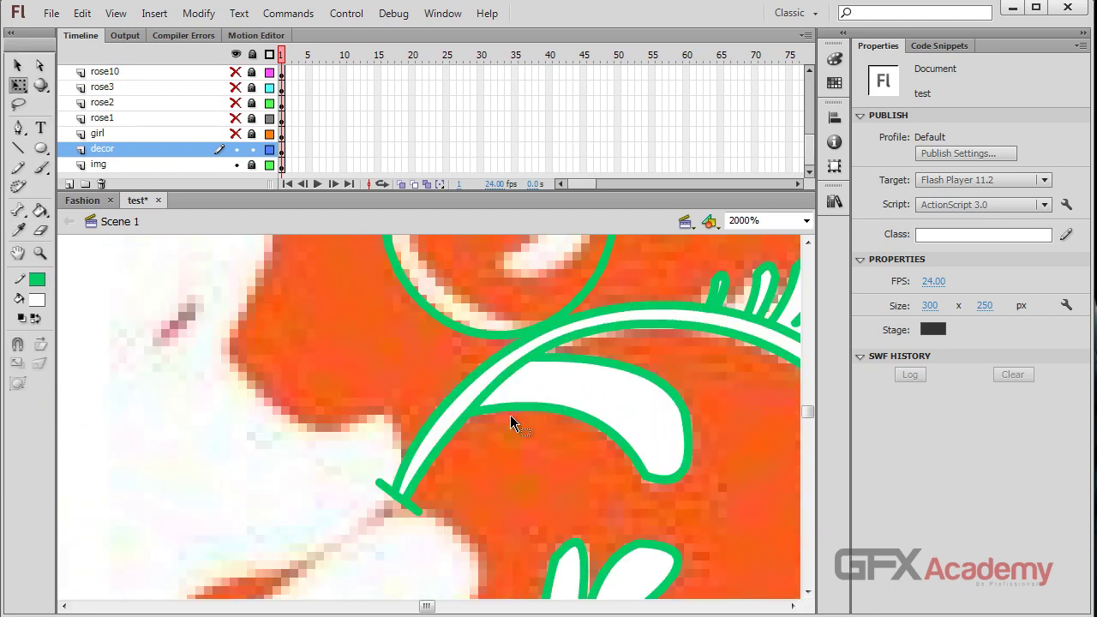
scroll(514, 420, up, 1)
click(443, 407)
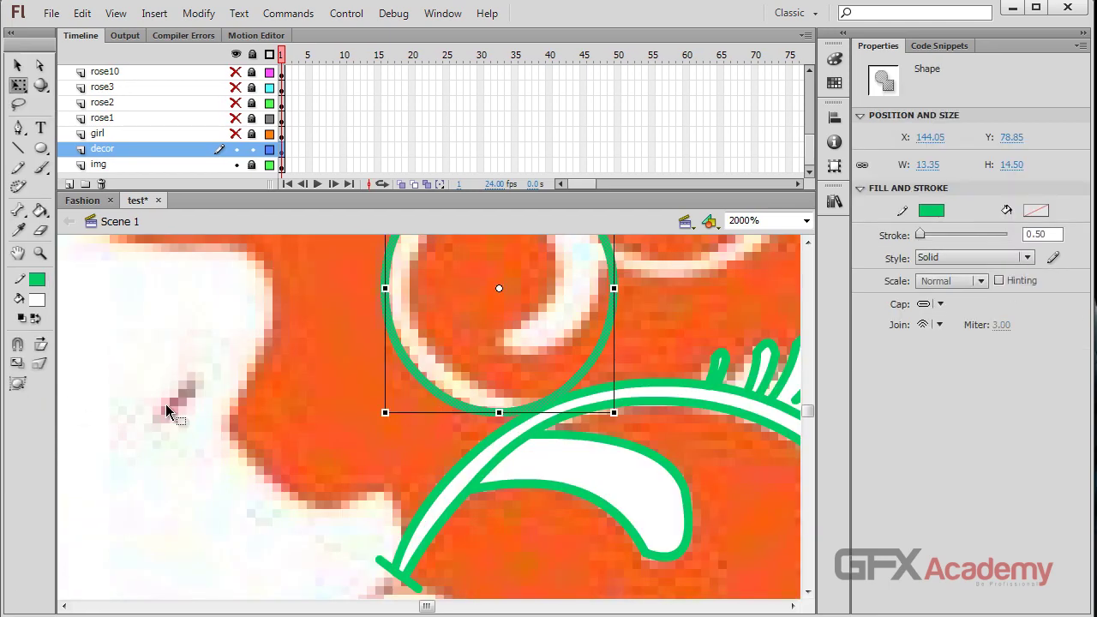
- Pull in the circle's lower-left corner slightly with the Envelope modifier to follow the curl's outer edge
click(18, 386)
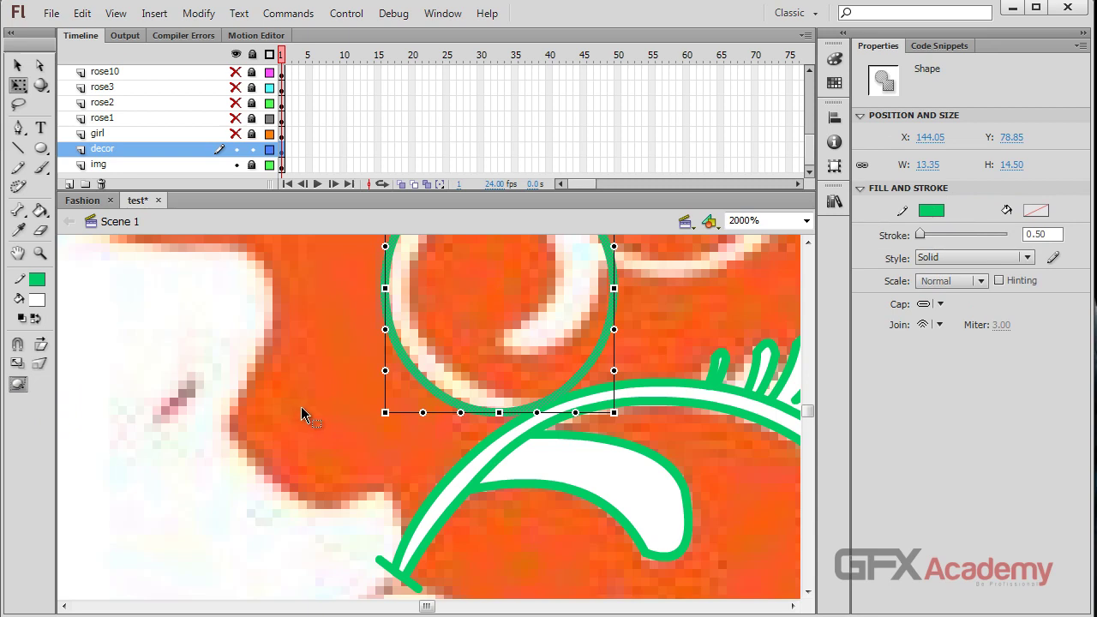
scroll(301, 413, up, 1)
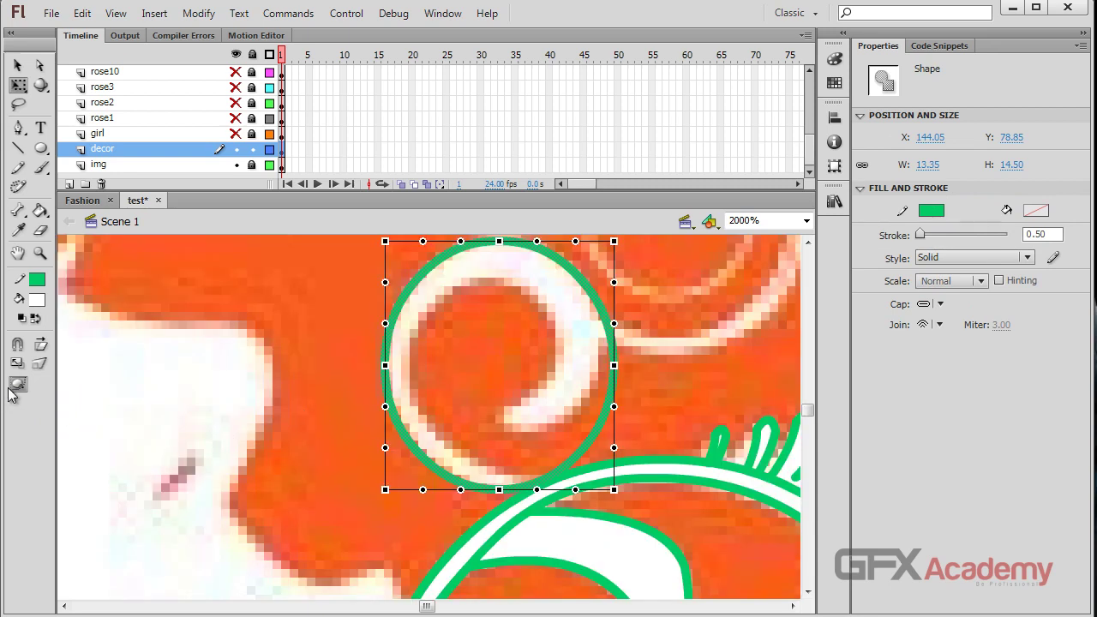
drag(385, 490, 384, 484)
scroll(254, 407, up, 2)
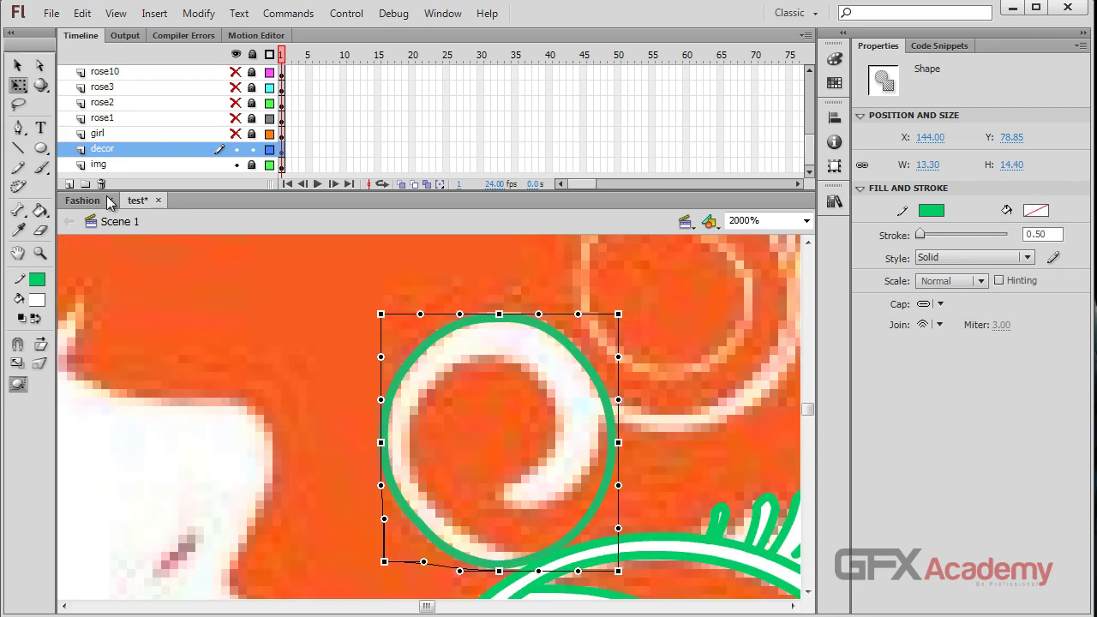
click(17, 65)
- Narrow the curl's outline from its right side to a width of about 12.9
scroll(632, 389, down, 2)
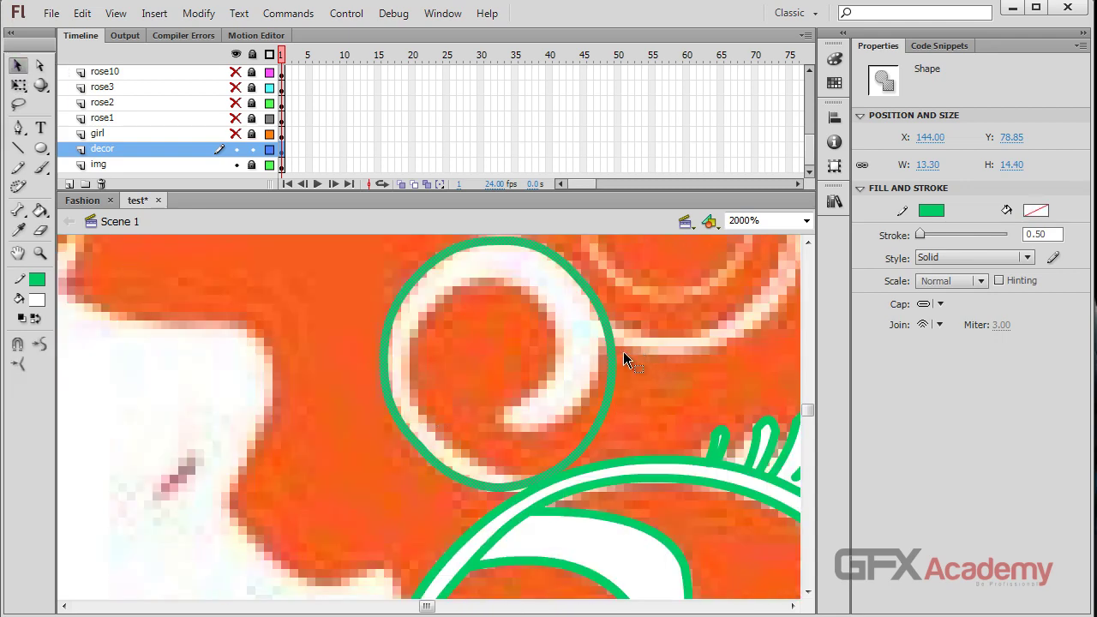
key(q)
drag(618, 364, 610, 364)
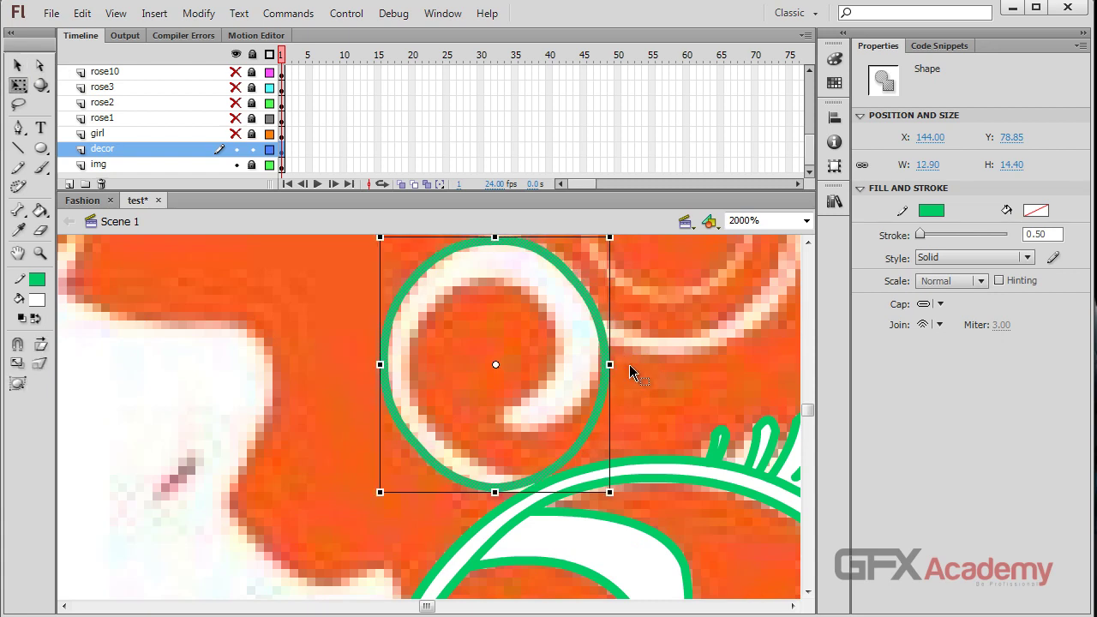
key(v)
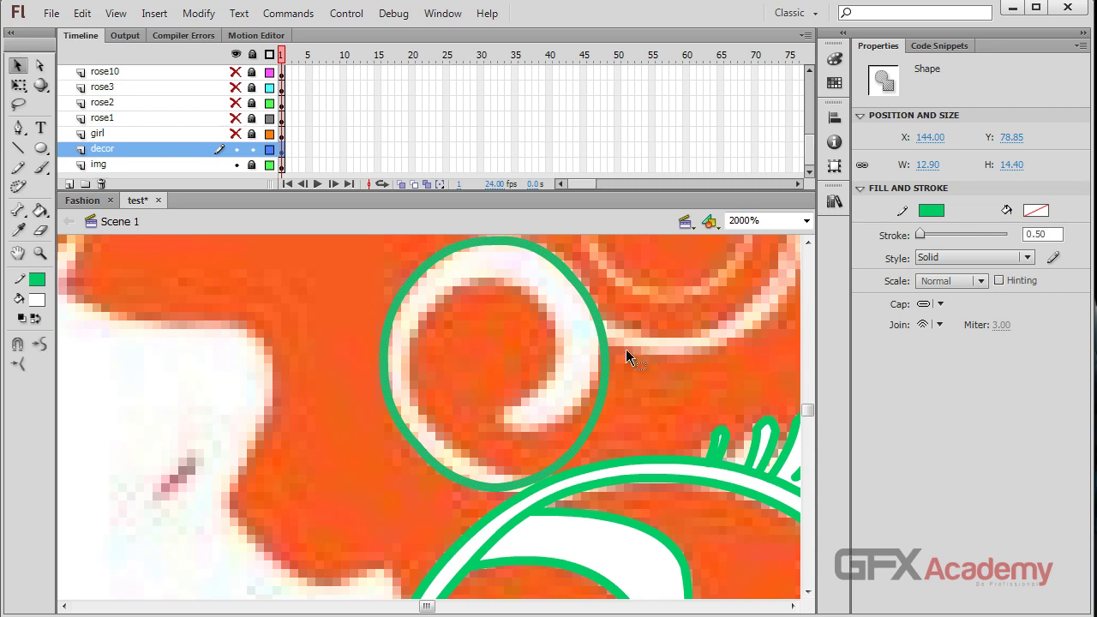
- Delete the lower-right segments of the curl's outline and join its open lower end to the swirl's stem
drag(576, 373, 577, 387)
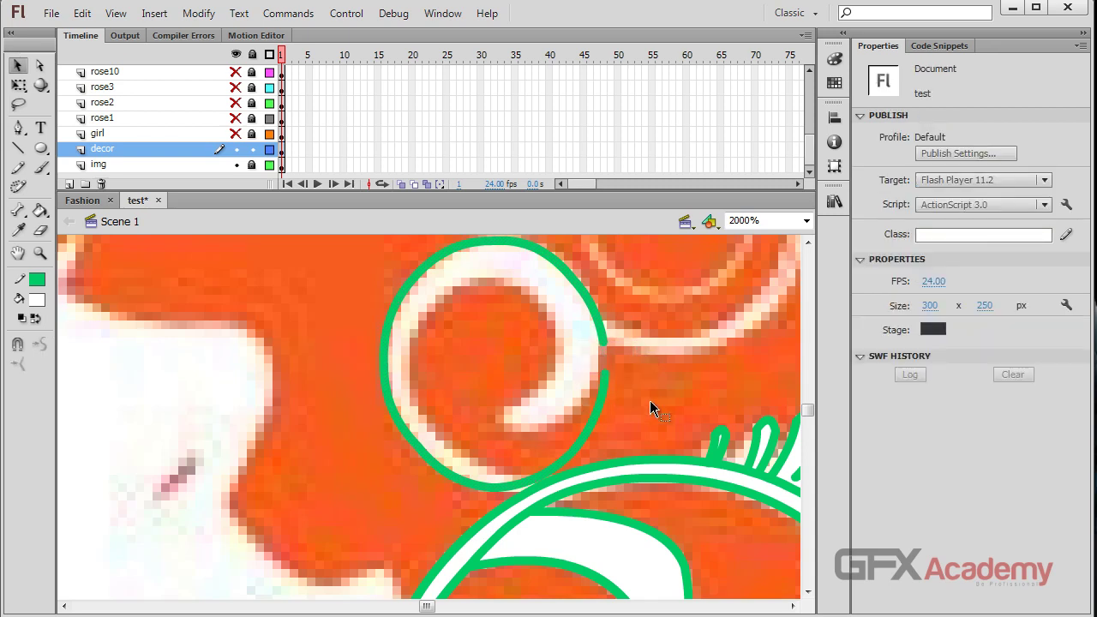
mouse_move(648, 364)
mouse_down()
mouse_move(492, 444)
mouse_move(491, 463)
mouse_up()
key(Delete)
drag(502, 492, 504, 488)
click(545, 478)
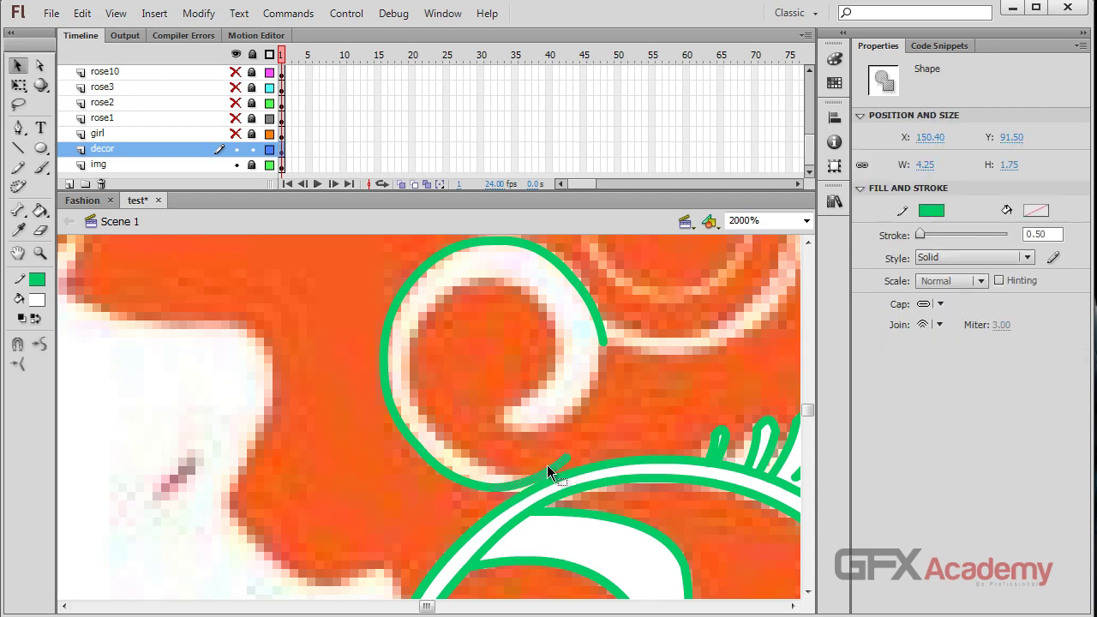
key(Delete)
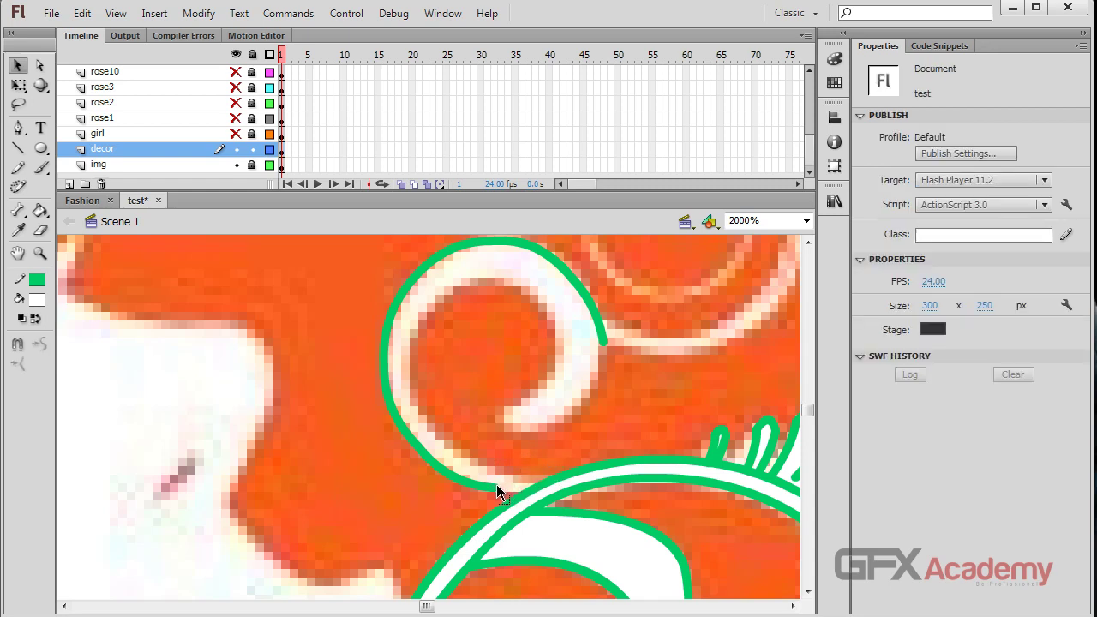
drag(529, 485, 529, 485)
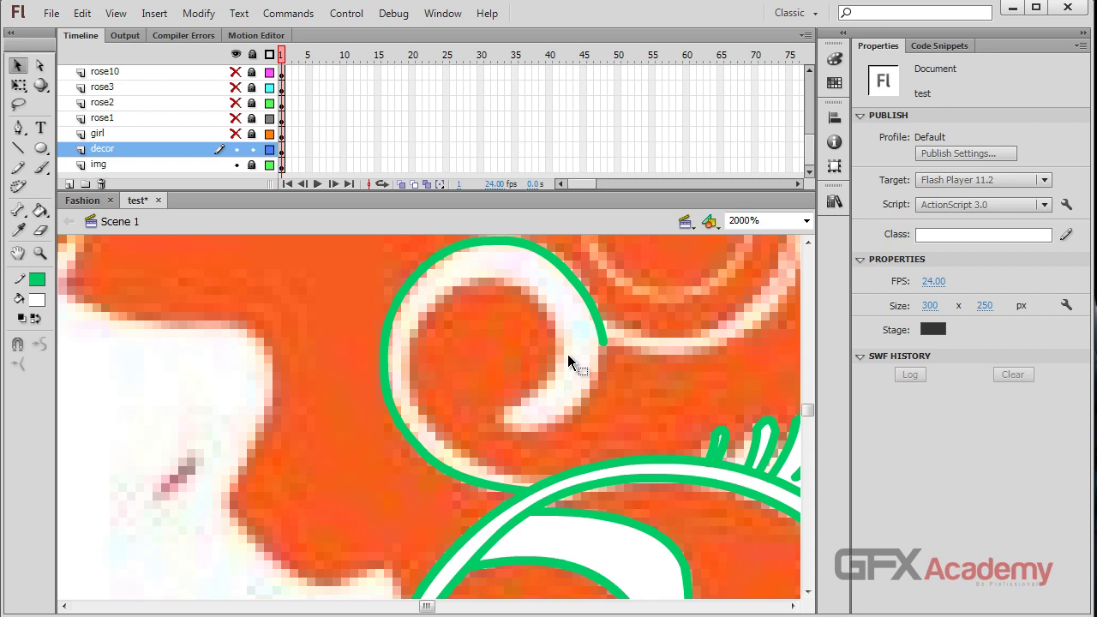
- Extend the small curl's outer outline from its open right end to the tip, bending the new line along the curl's edge
key(n)
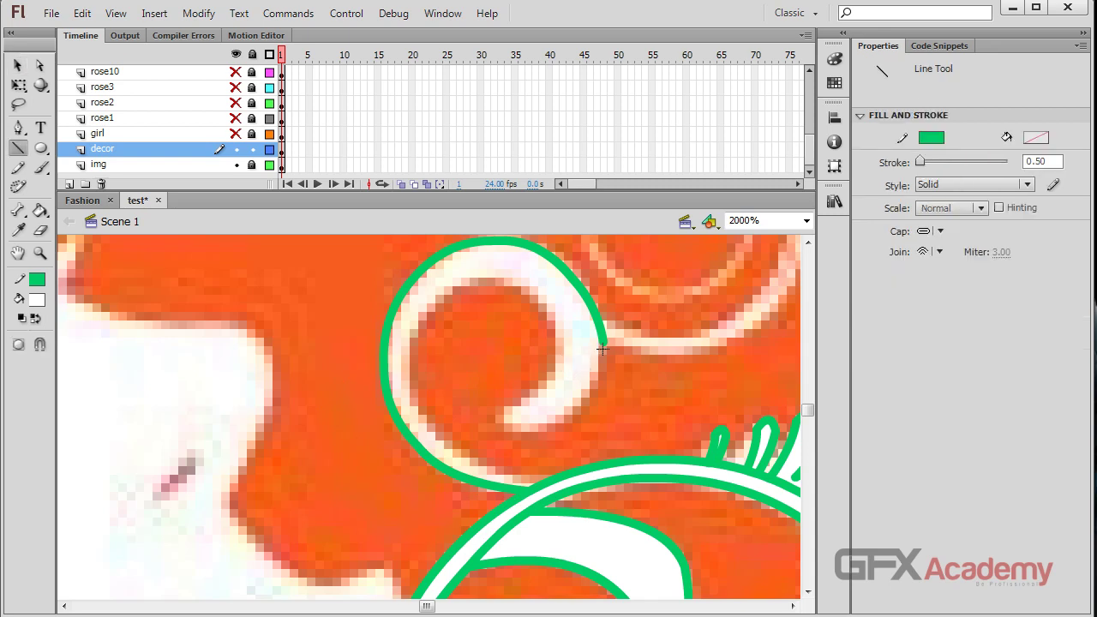
mouse_move(602, 345)
mouse_down()
mouse_move(504, 435)
mouse_move(518, 434)
mouse_up()
key(v)
drag(558, 404, 586, 416)
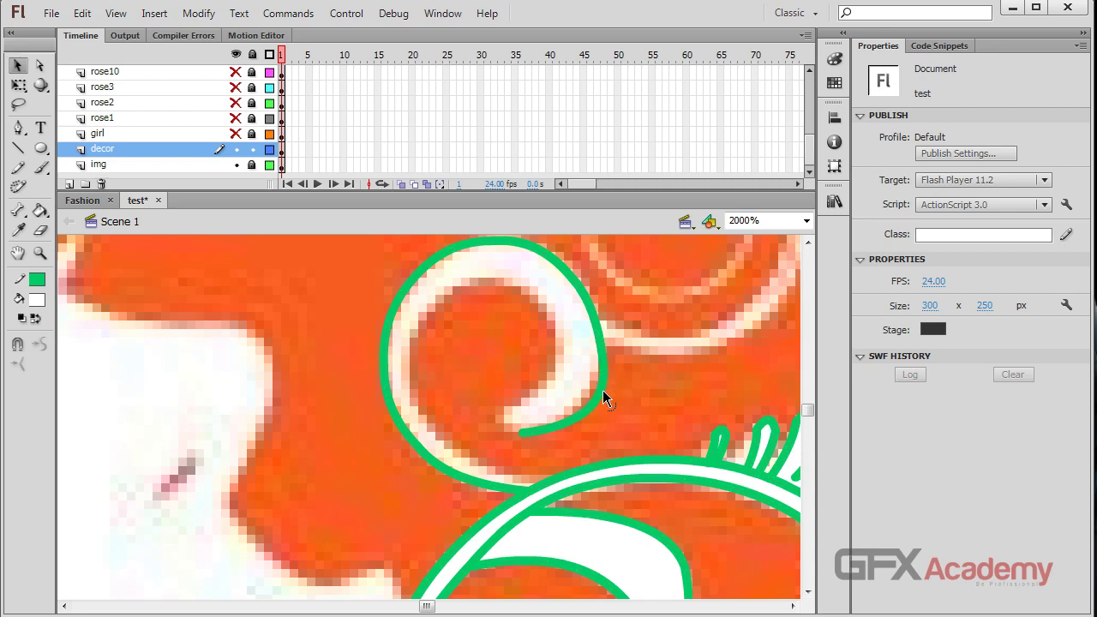
drag(602, 392, 596, 381)
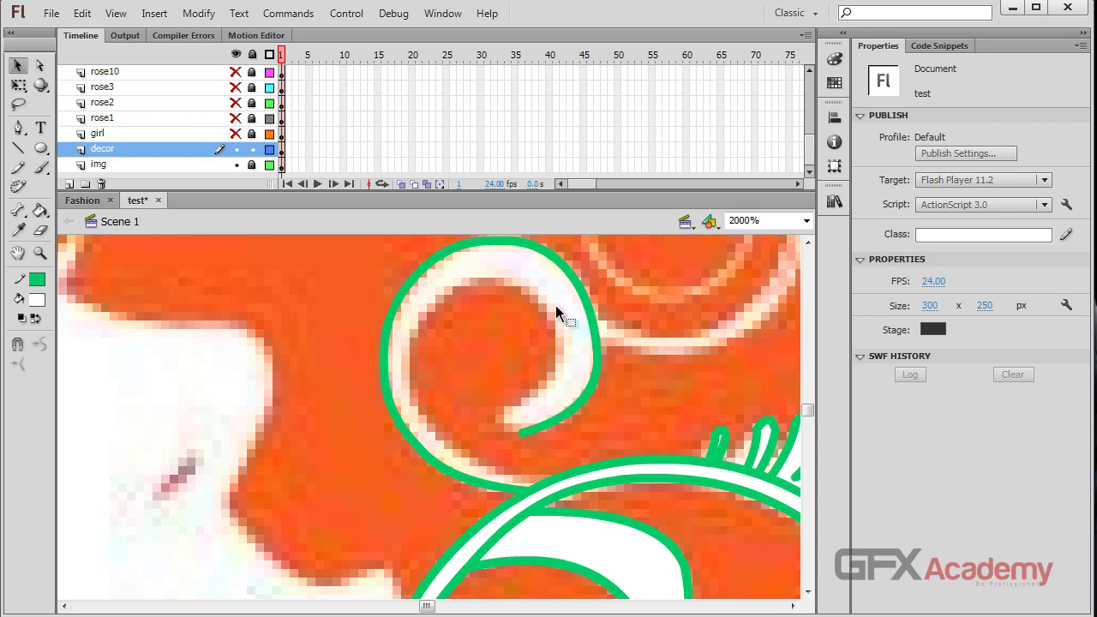
- Round the outline around the small curl's tip and trace its inner right edge upward with a bent line
key(n)
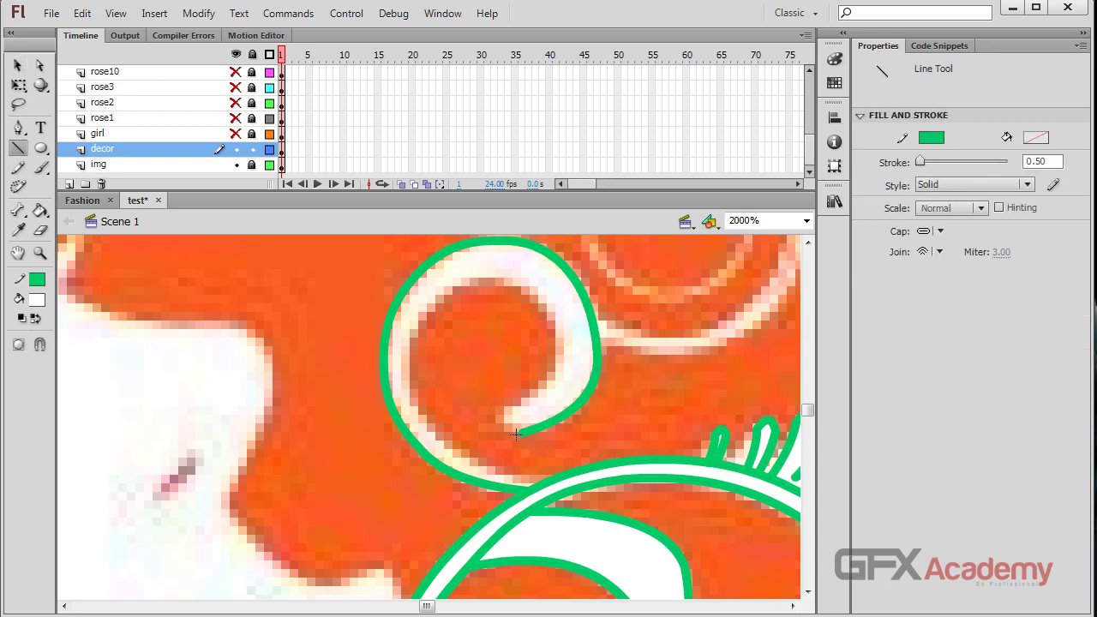
mouse_move(518, 432)
mouse_down()
mouse_move(498, 403)
mouse_move(497, 431)
mouse_move(495, 416)
mouse_up()
key(v)
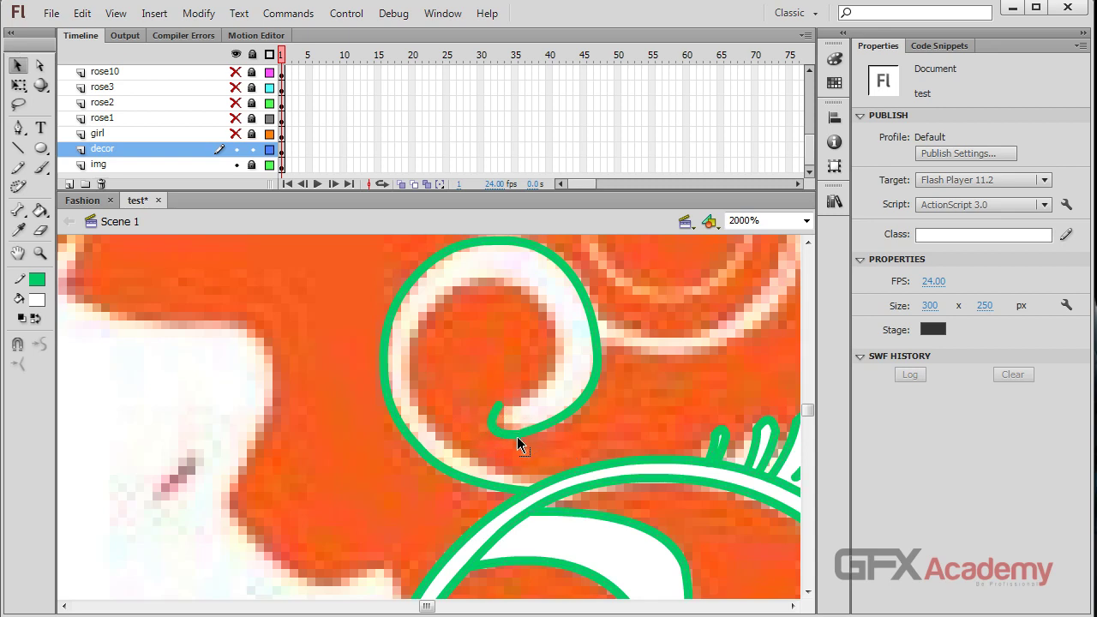
key(n)
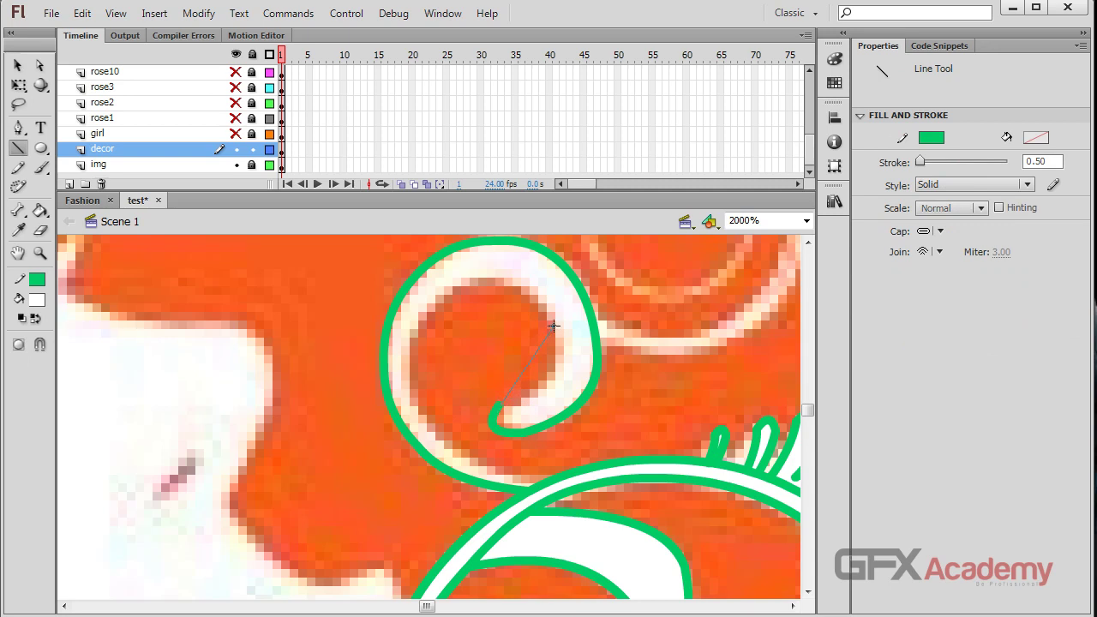
drag(554, 325, 554, 324)
key(v)
drag(538, 363, 559, 371)
- Trace the upper inner edge of the small curl with a line arched along the reference
key(n)
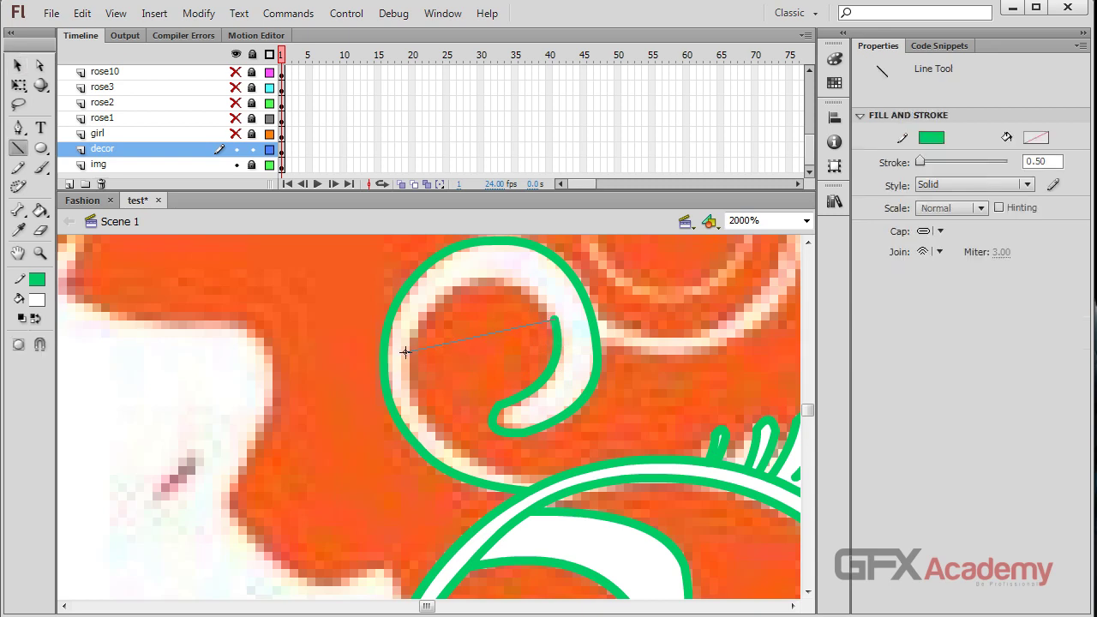
key(v)
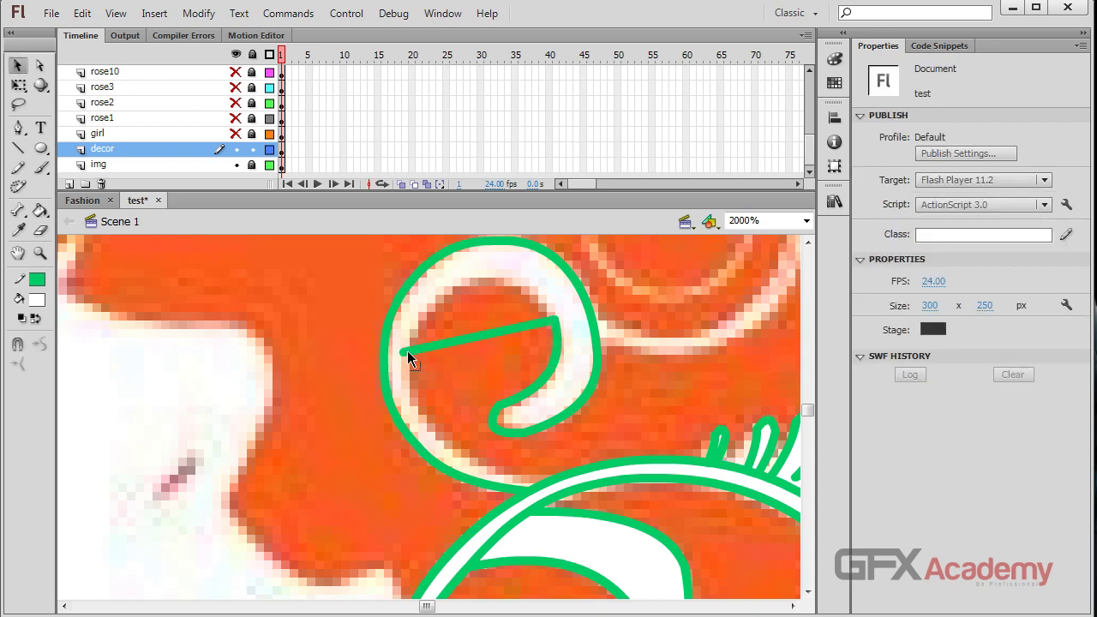
drag(403, 352, 427, 316)
drag(502, 317, 501, 286)
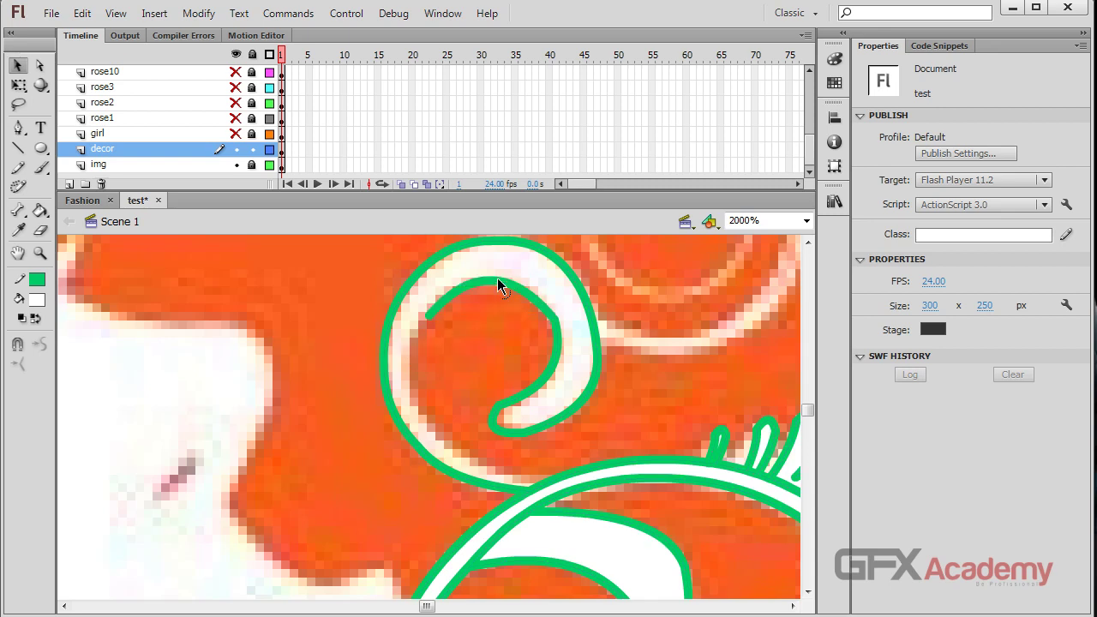
- Trace the left inner edge of the small curl down to the swirl's stem and close the outline there
key(n)
mouse_move(423, 373)
mouse_down()
mouse_move(495, 487)
mouse_move(532, 483)
mouse_move(489, 464)
mouse_up()
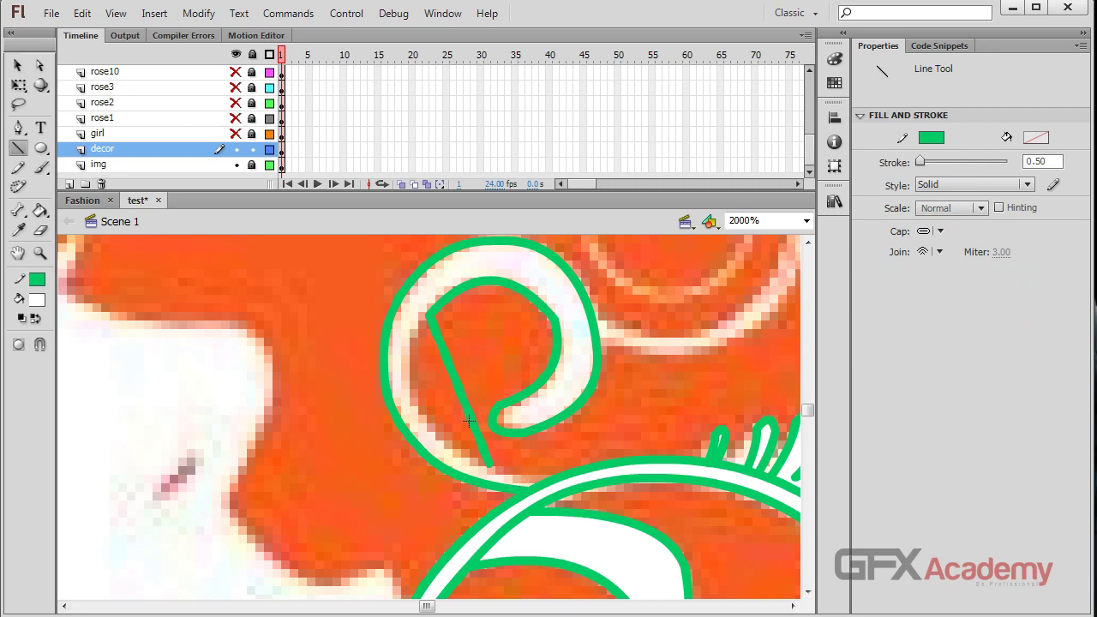
key(v)
key(ctrl+z)
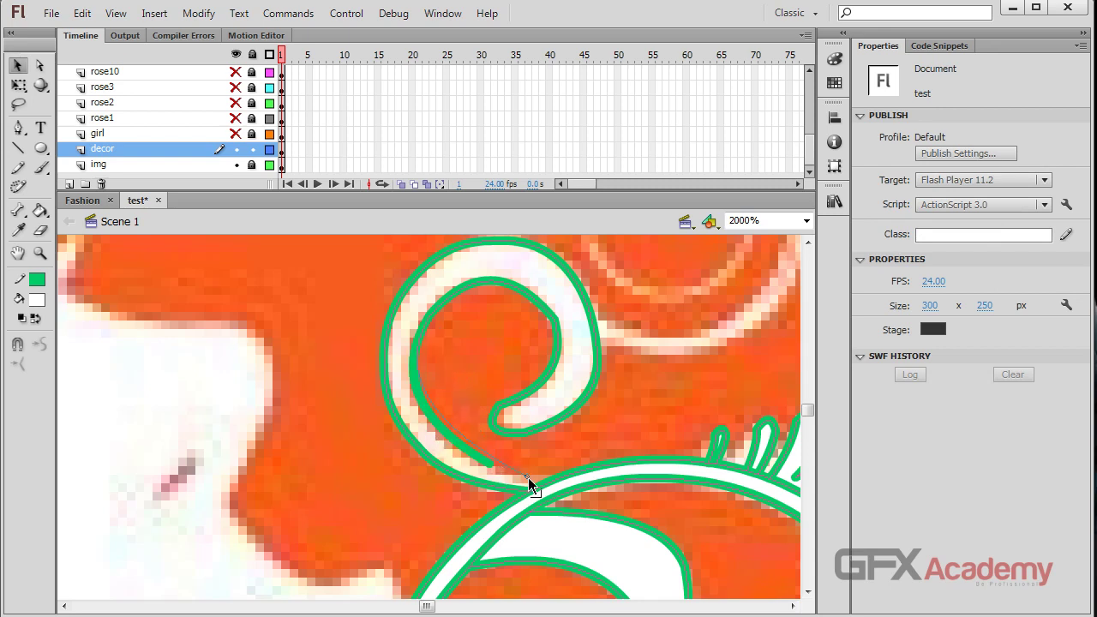
drag(528, 478, 430, 435)
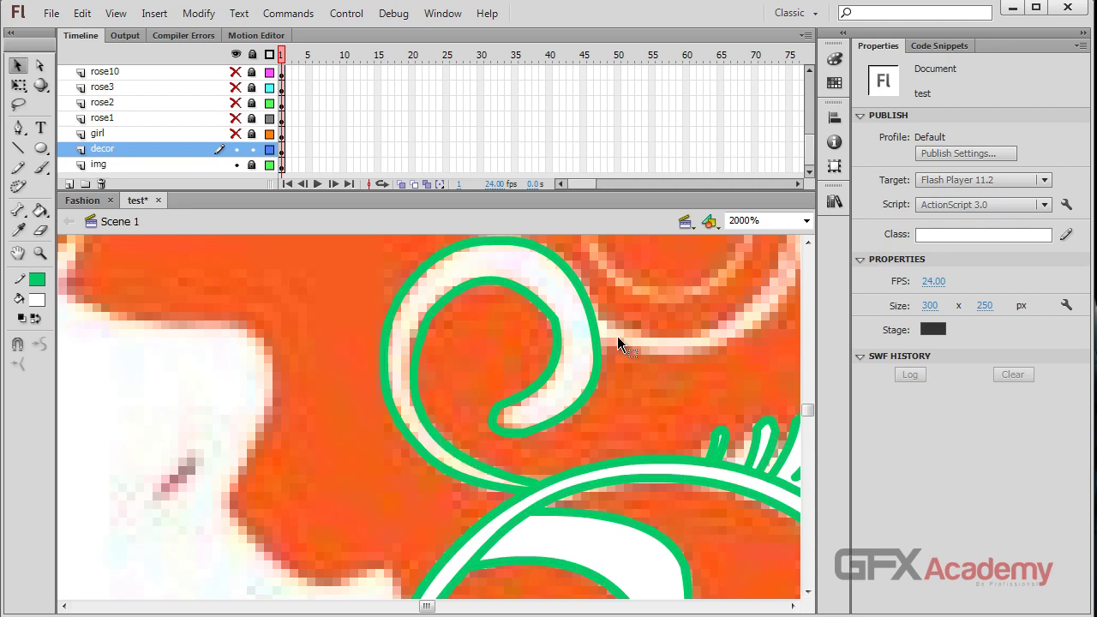
- Draw a circle about 14.5 in diameter near the thin ring-shaped curl and delete its white fill, keeping the green outline
scroll(647, 341, down, 3)
drag(691, 313, 489, 487)
scroll(488, 486, up, 5)
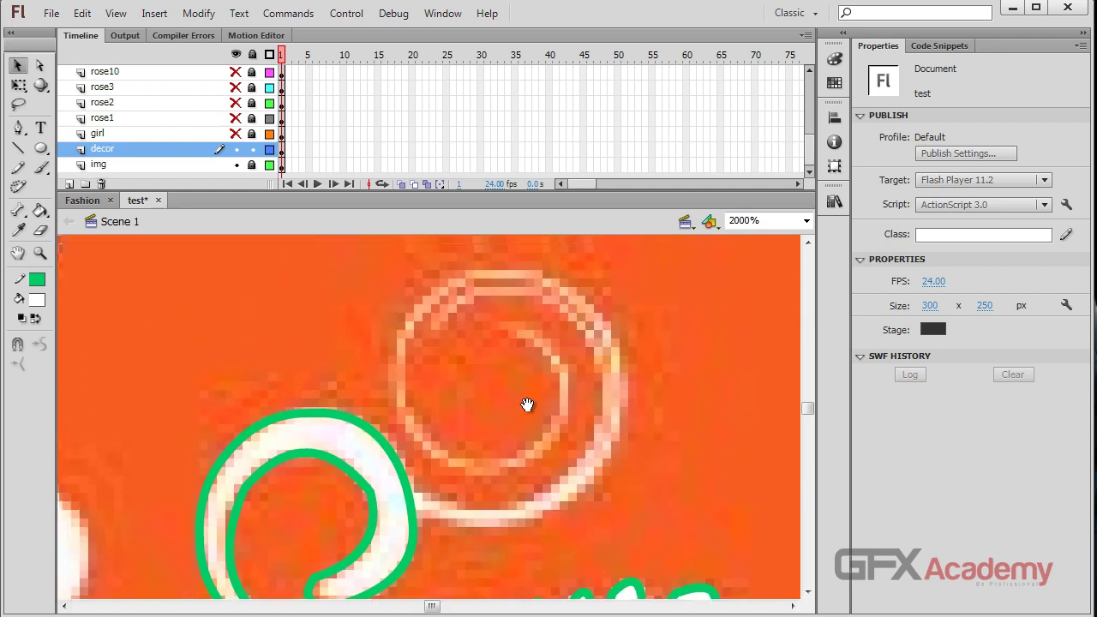
drag(518, 422, 526, 400)
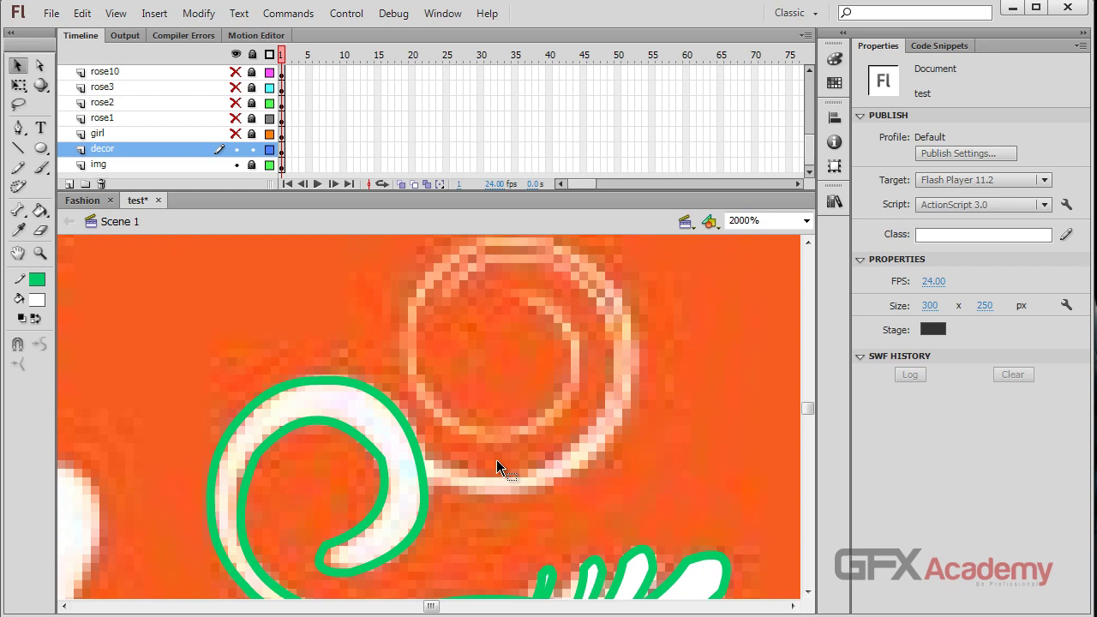
key(o)
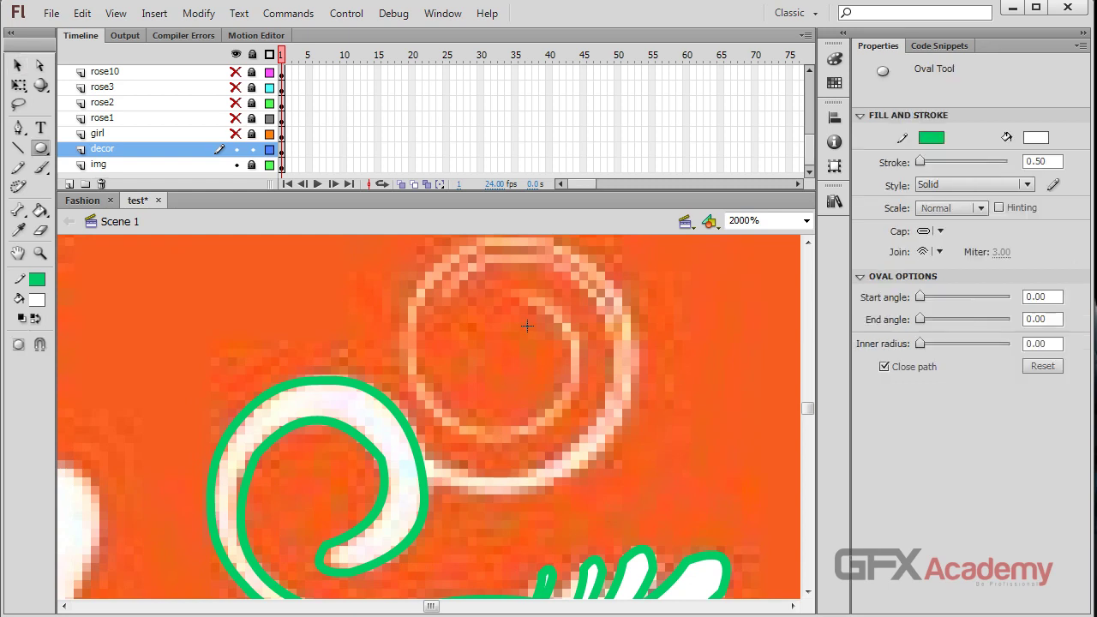
drag(481, 271, 663, 520)
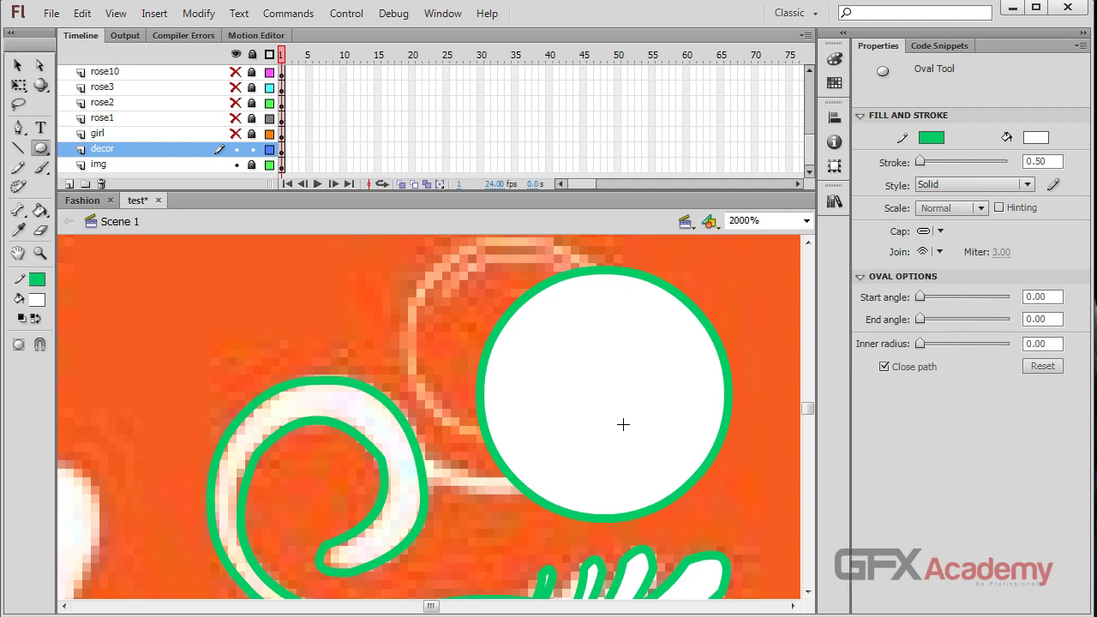
key(v)
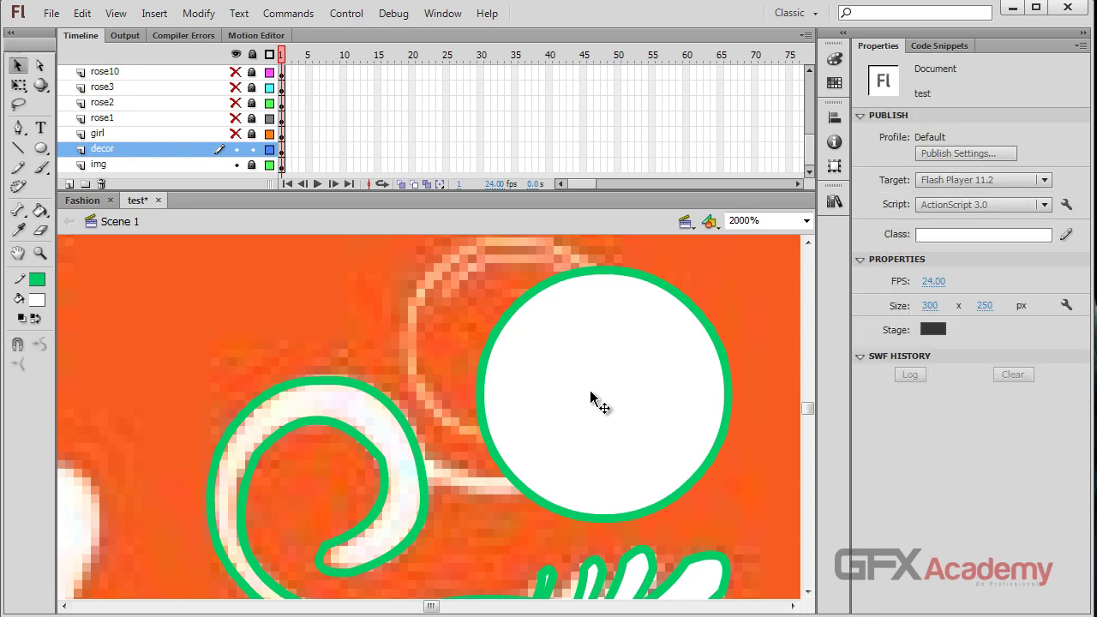
click(591, 391)
key(Delete)
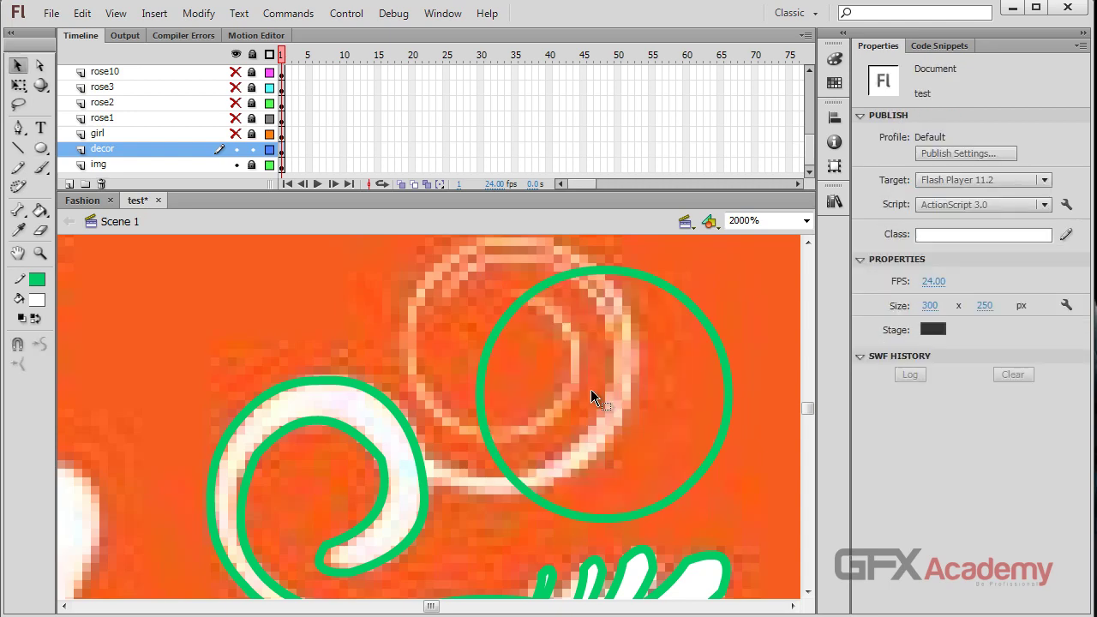
- Fill the closed small curl with white using the Paint Bucket
key(k)
click(322, 396)
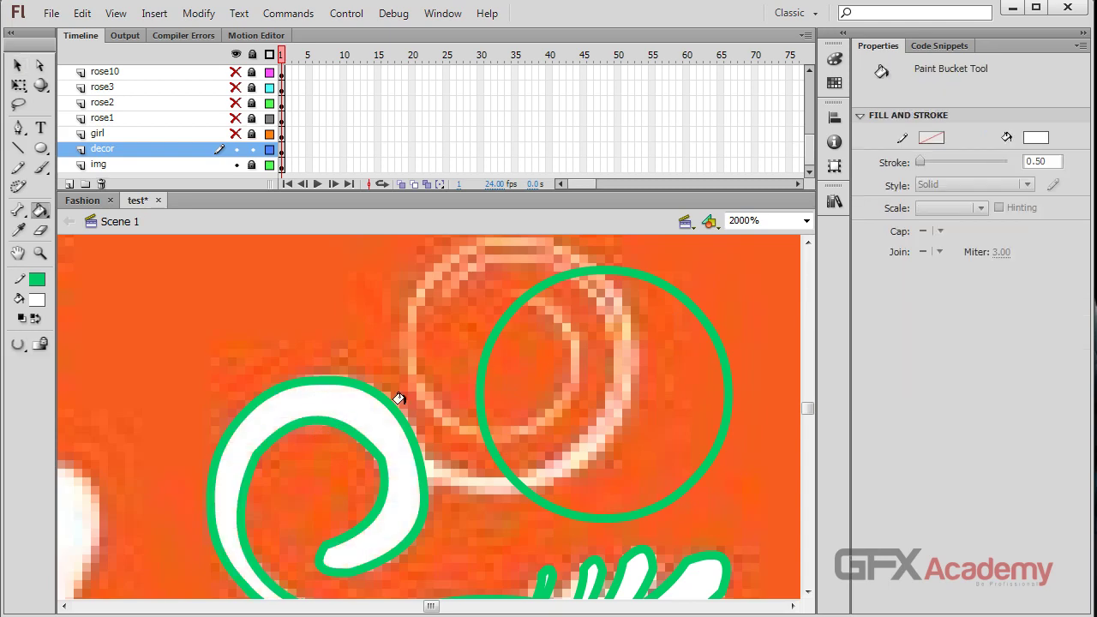
scroll(399, 399, down, 2)
scroll(504, 446, up, 2)
- Move the circle outline over the outer ring of the thin curl, to about X 154.20, Y 70.75
key(v)
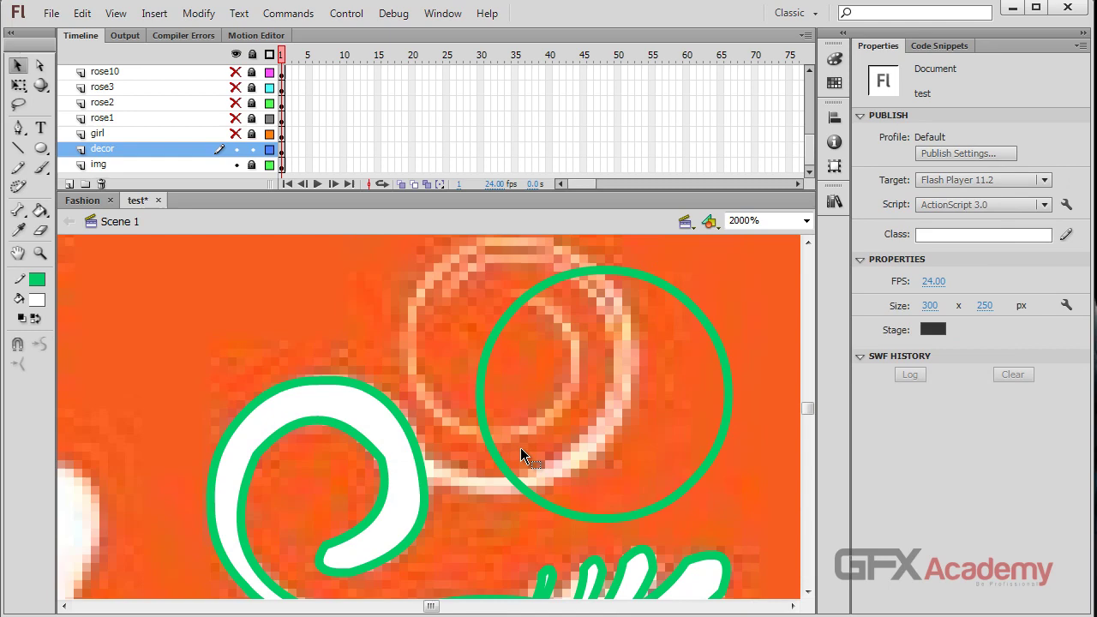
click(554, 514)
mouse_move(553, 514)
mouse_down()
mouse_move(506, 484)
mouse_move(464, 481)
mouse_up()
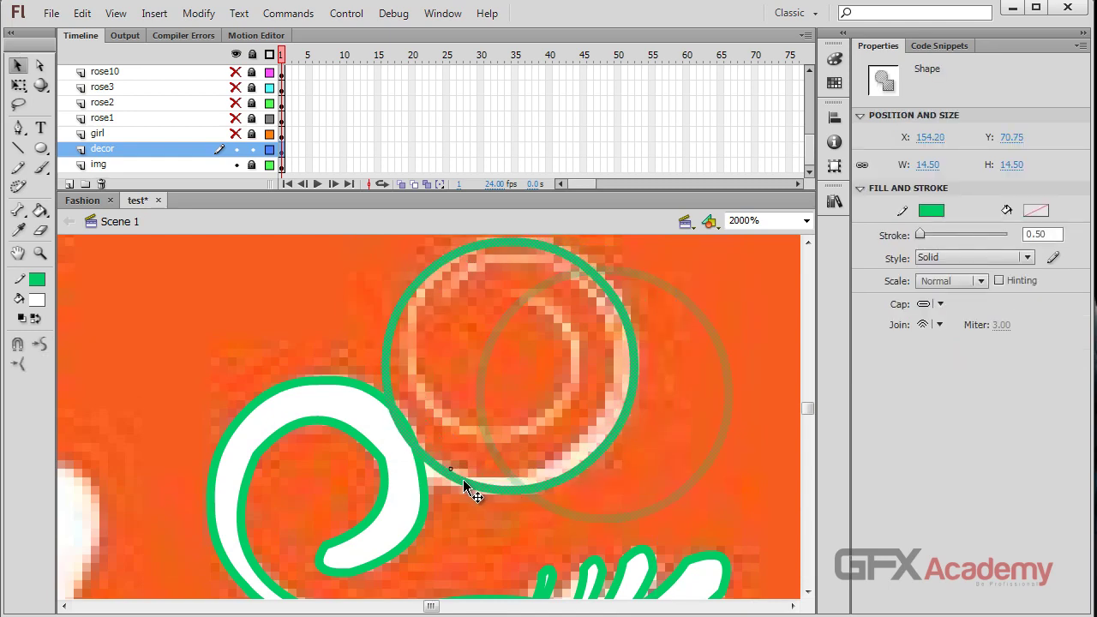
drag(463, 480, 463, 480)
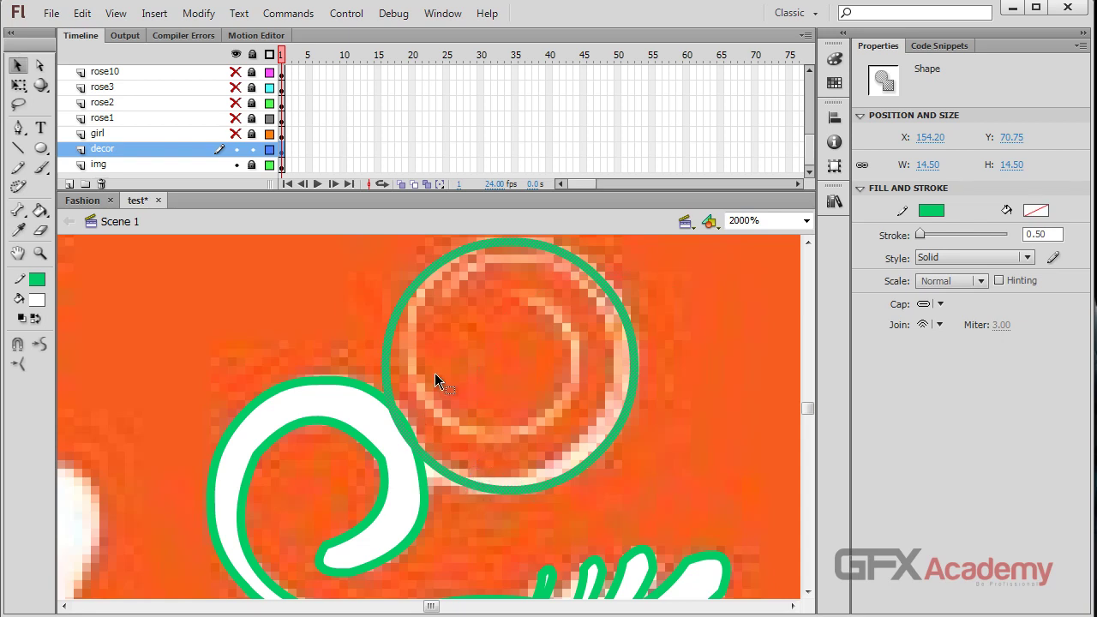
- Stretch the circle outline with Free Transform to about 14.80 wide and 14.95 high to cover the outer ring
key(q)
scroll(457, 359, up, 2)
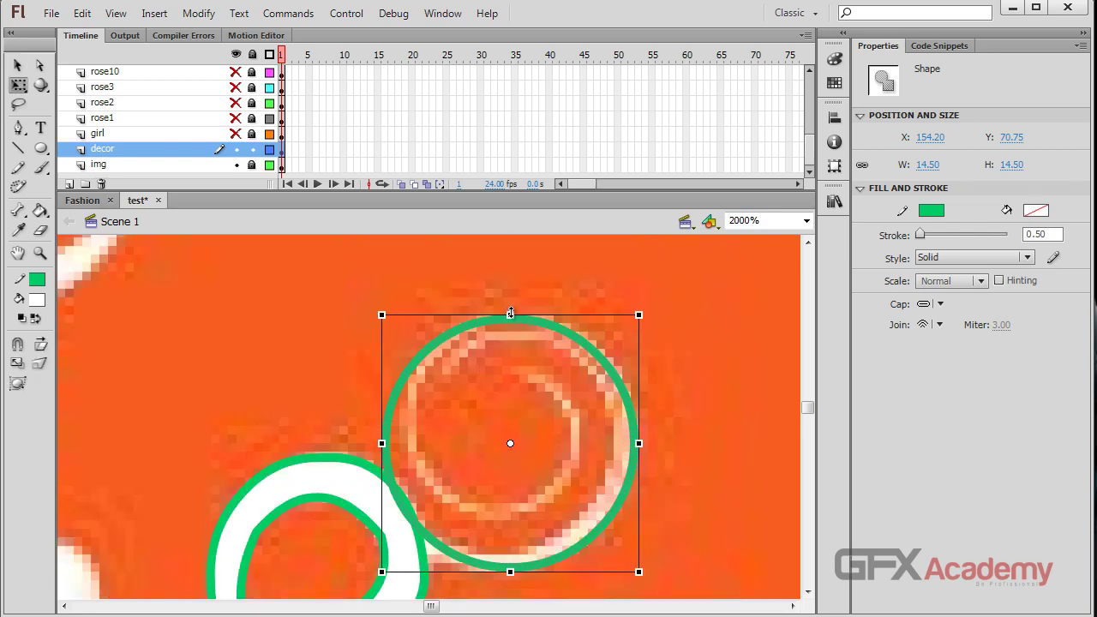
drag(510, 314, 511, 310)
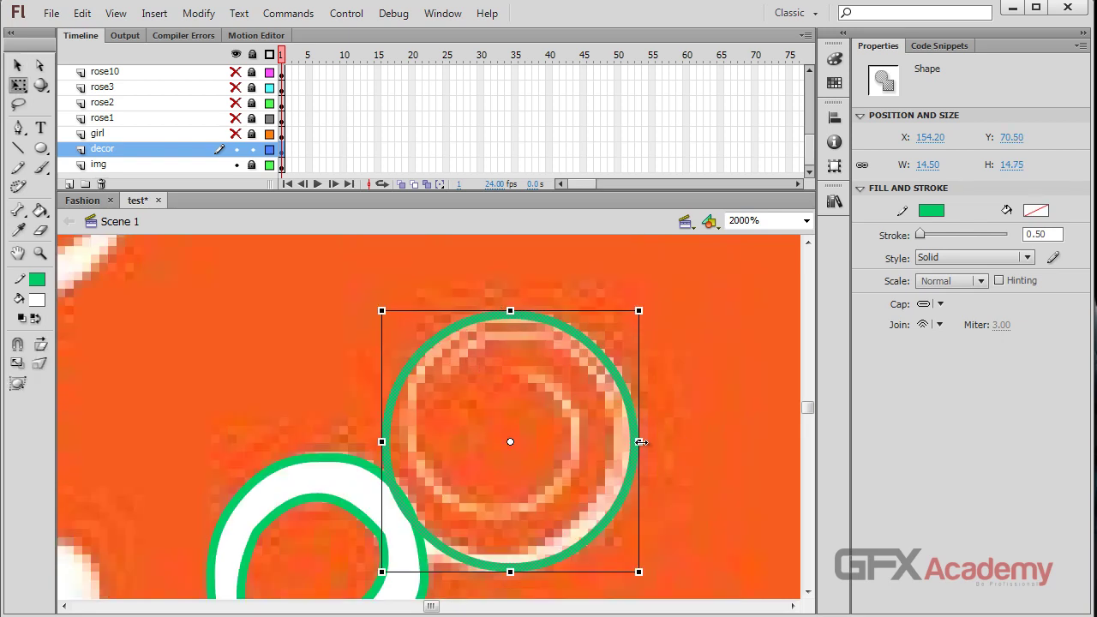
drag(641, 442, 646, 443)
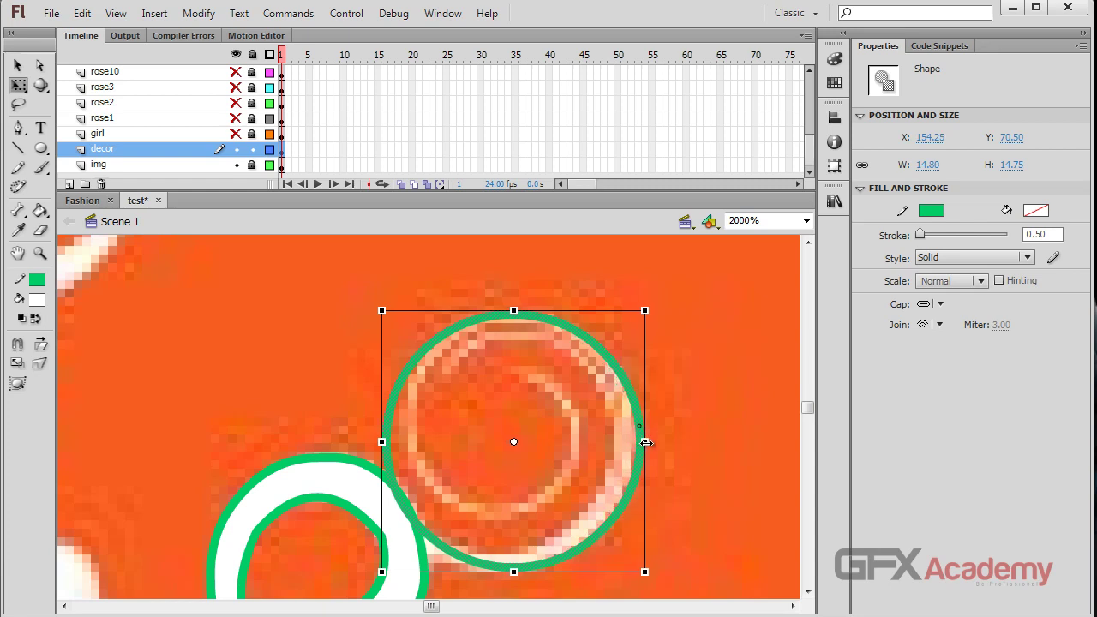
drag(513, 574, 513, 579)
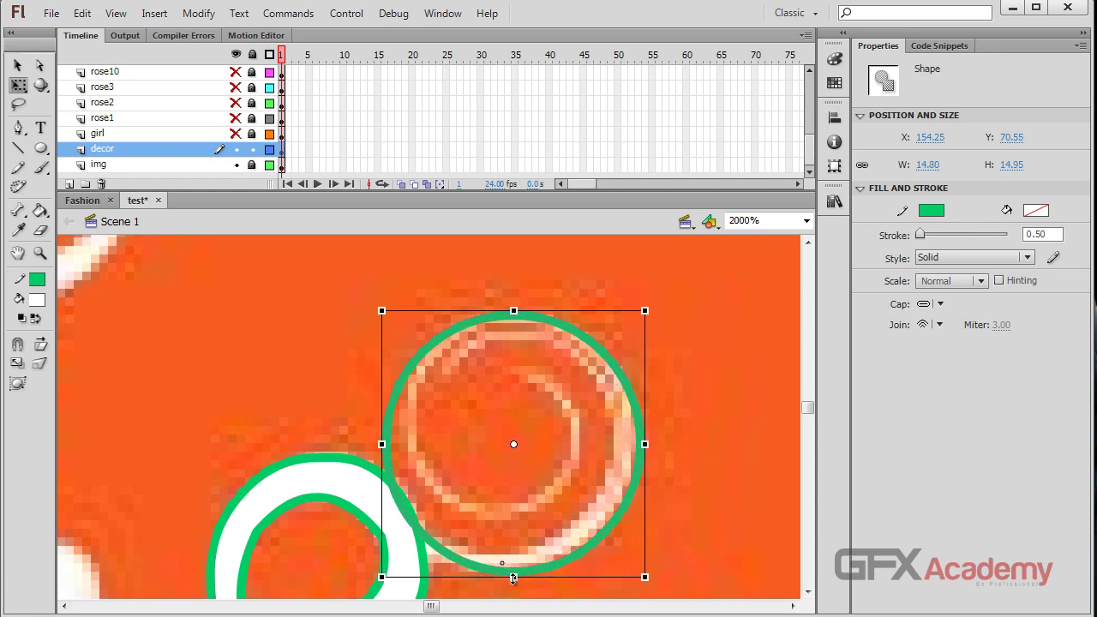
click(17, 65)
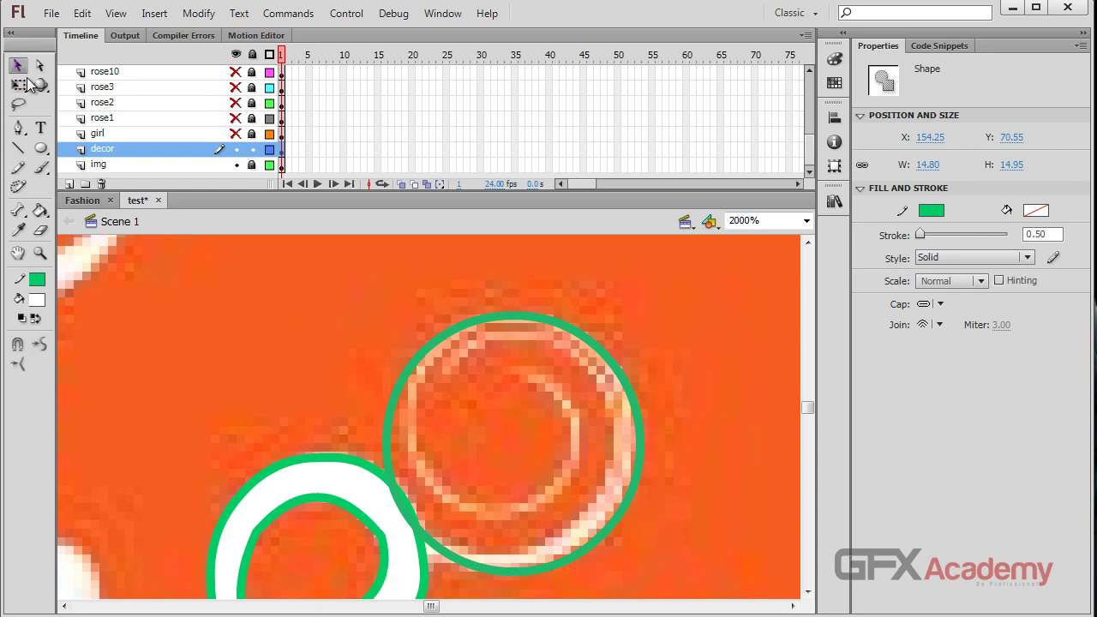
- Delete the piece of the circle's outline that crosses the white small curl
scroll(340, 420, down, 2)
click(362, 318)
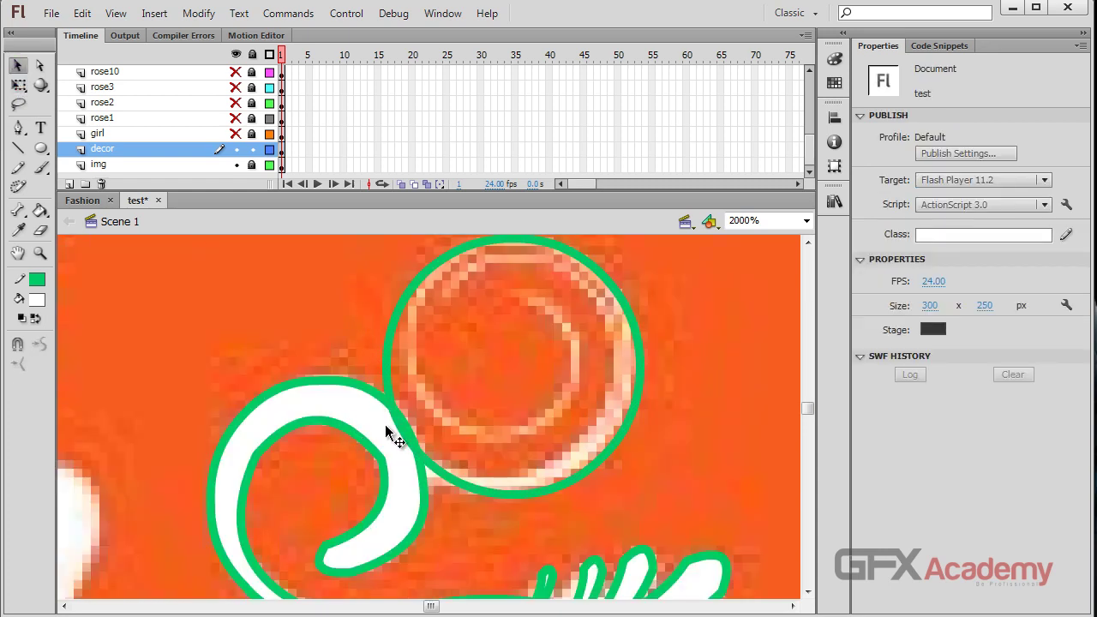
click(397, 433)
click(409, 455)
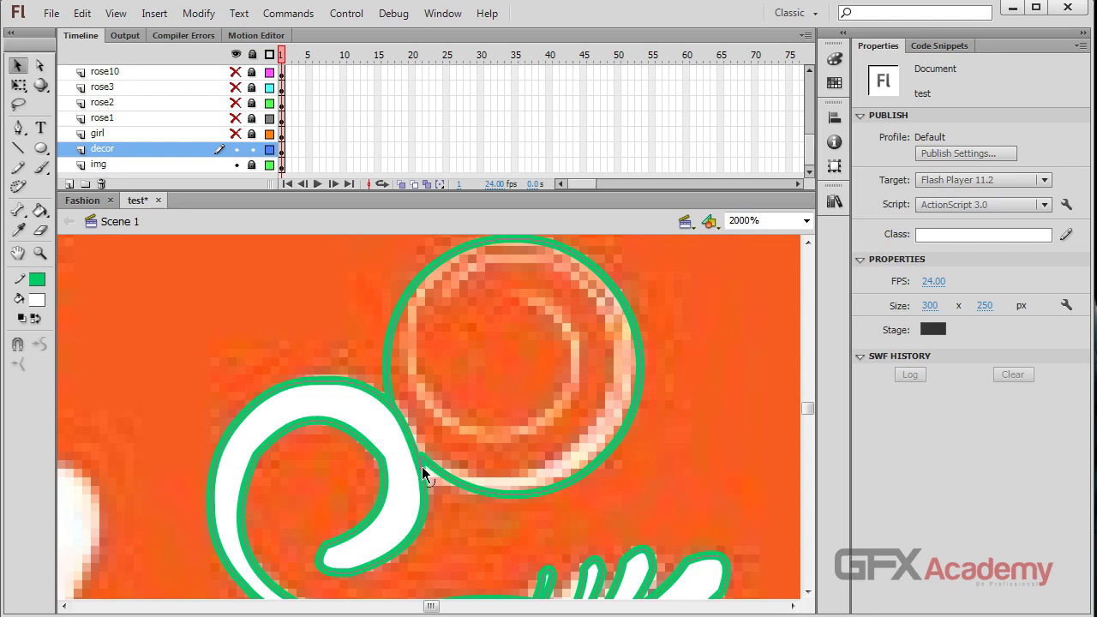
- Reshape the circle's lower edge to follow the ring's outer edge down to where it meets the white curl
scroll(516, 485, down, 2)
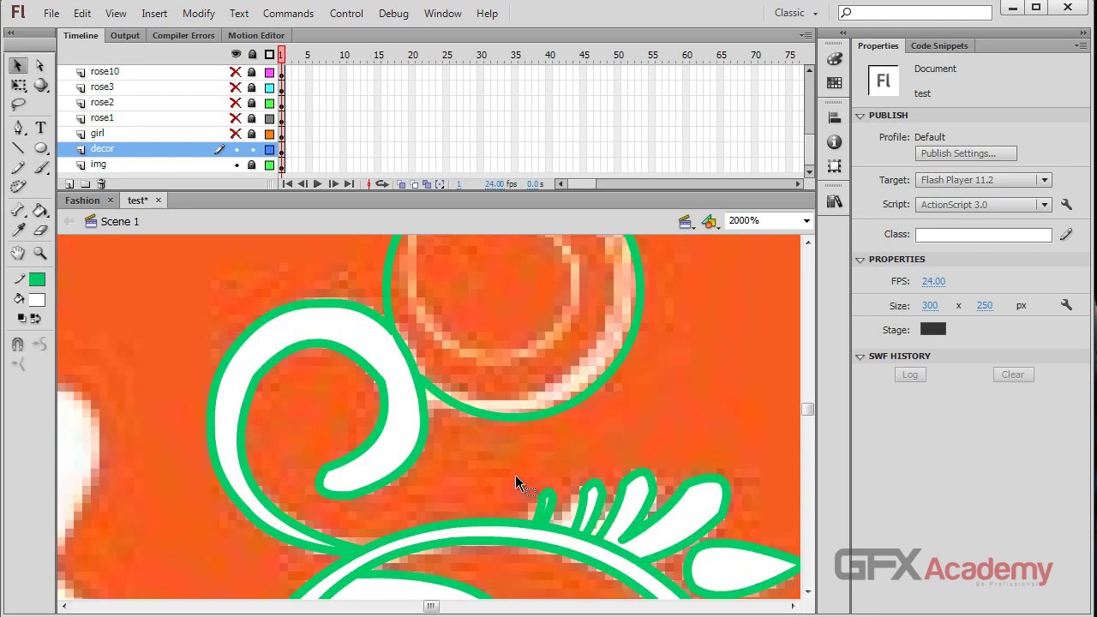
scroll(574, 444, up, 2)
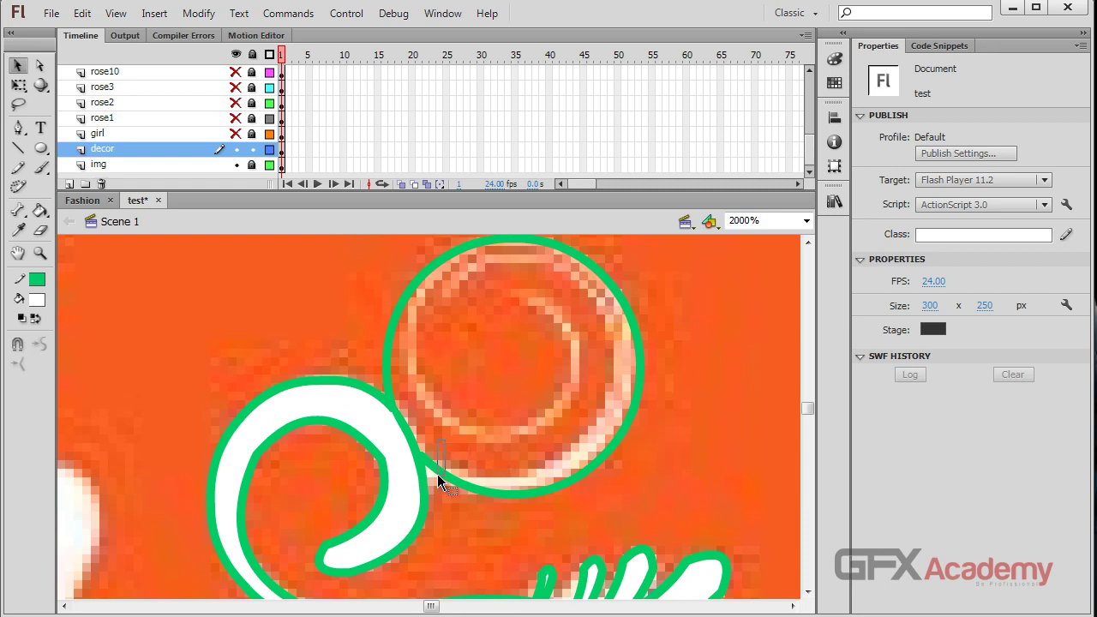
mouse_move(438, 474)
mouse_down()
mouse_move(437, 489)
mouse_move(440, 424)
mouse_up()
click(455, 461)
click(454, 489)
drag(422, 465, 420, 465)
scroll(500, 460, up, 2)
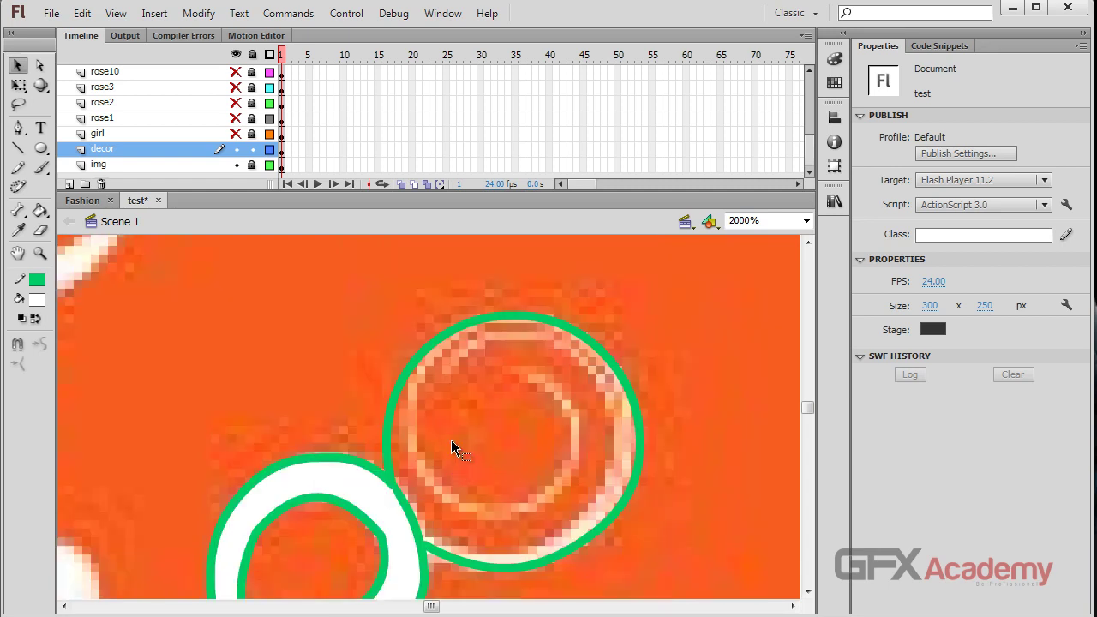
- Delete the upper-left arc of the circle's outline and the short leftover piece above the white curl
mouse_move(452, 432)
mouse_down()
mouse_move(385, 403)
mouse_move(368, 364)
mouse_up()
click(386, 436)
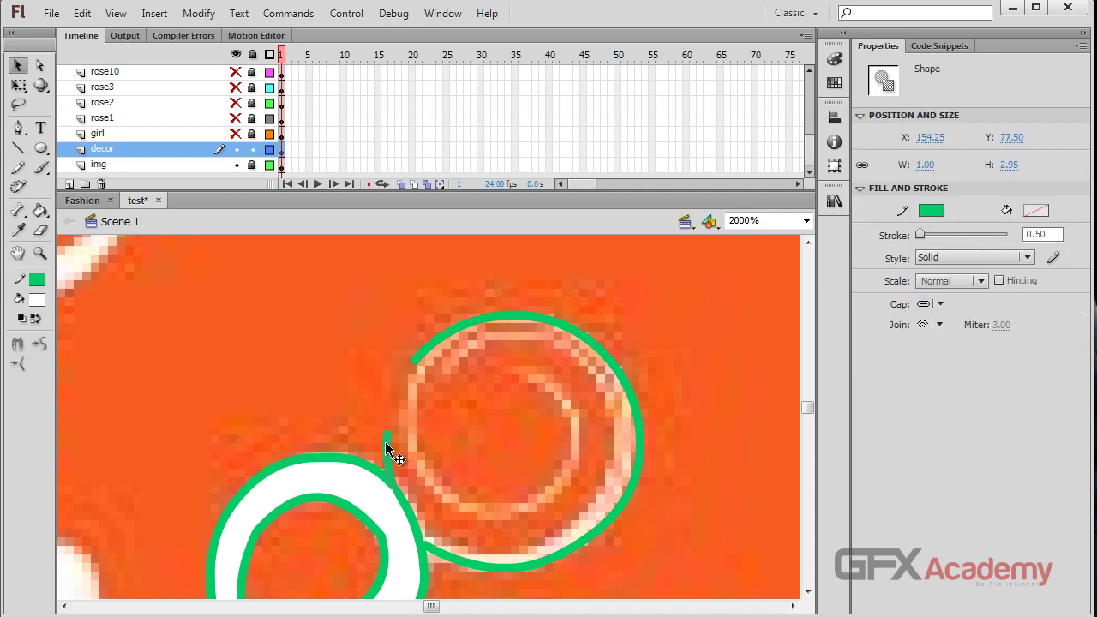
key(Delete)
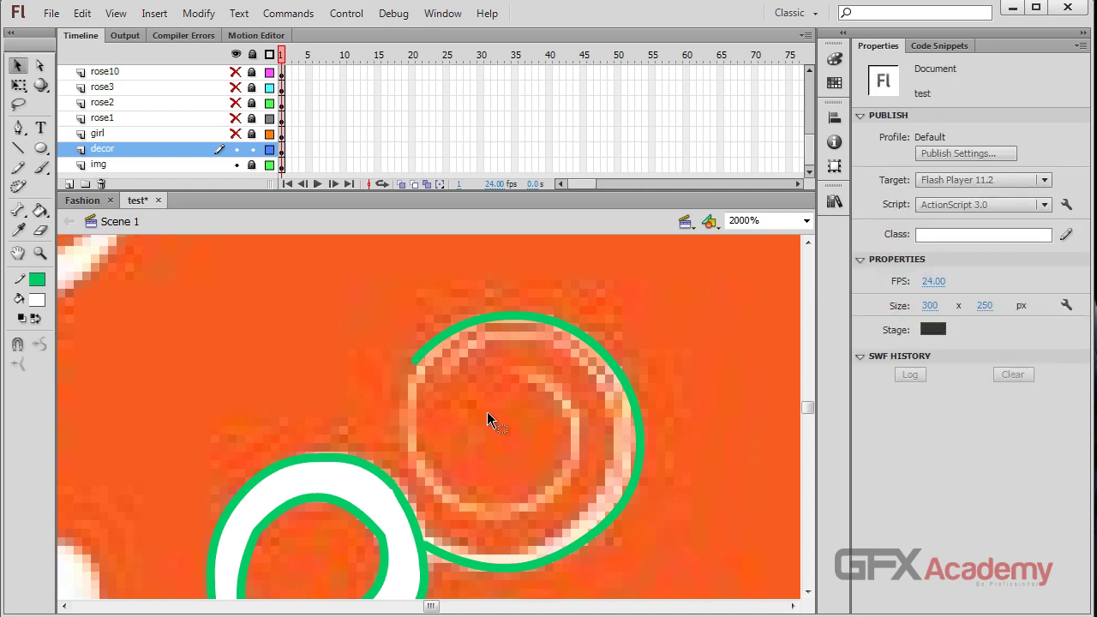
- Draw a circle about 7.50 wide and high inside the ring and delete its white fill
key(o)
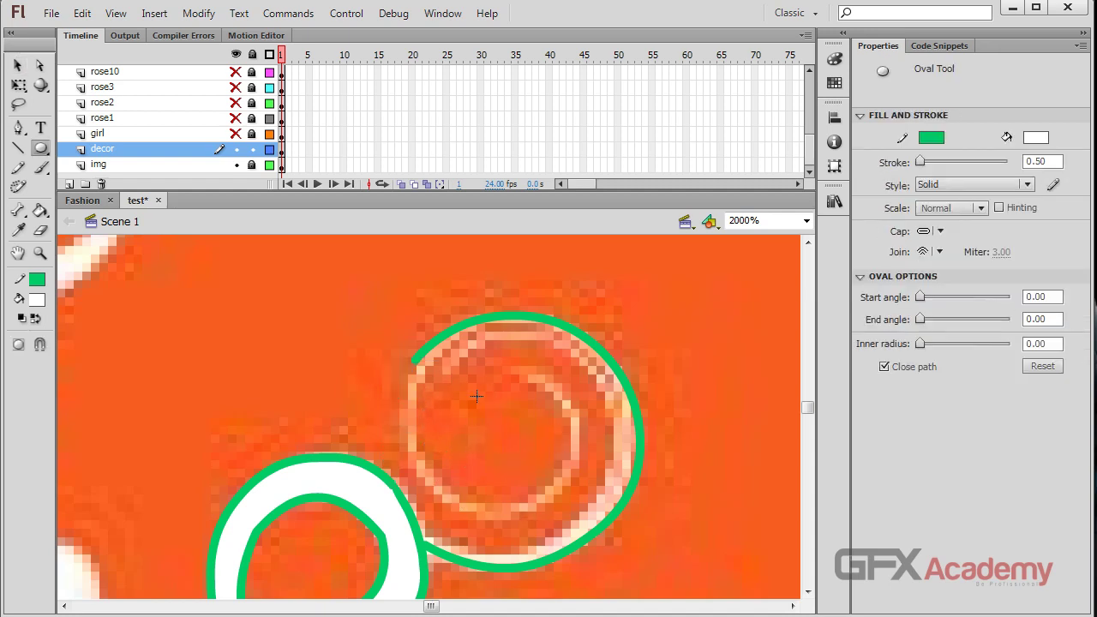
mouse_move(462, 383)
mouse_down()
mouse_move(586, 497)
mouse_move(590, 477)
mouse_up()
key(v)
click(568, 460)
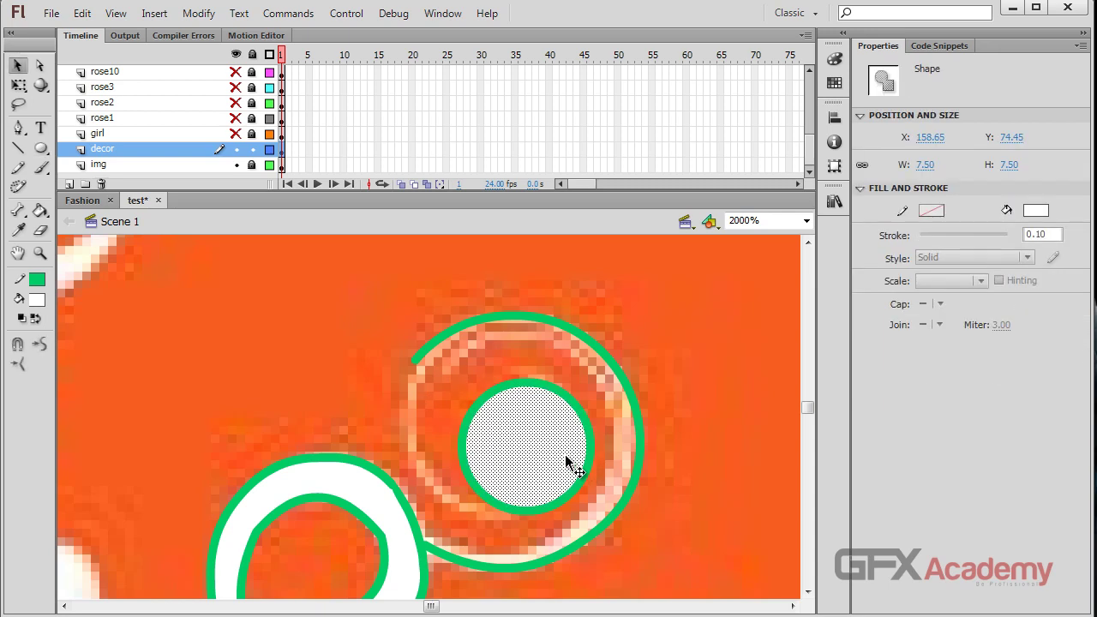
key(Delete)
- Move the small circle outline towards the ring's upper-left and enlarge it with Free Transform to about 10.85 wide and 10.80 high
drag(478, 475, 407, 438)
key(q)
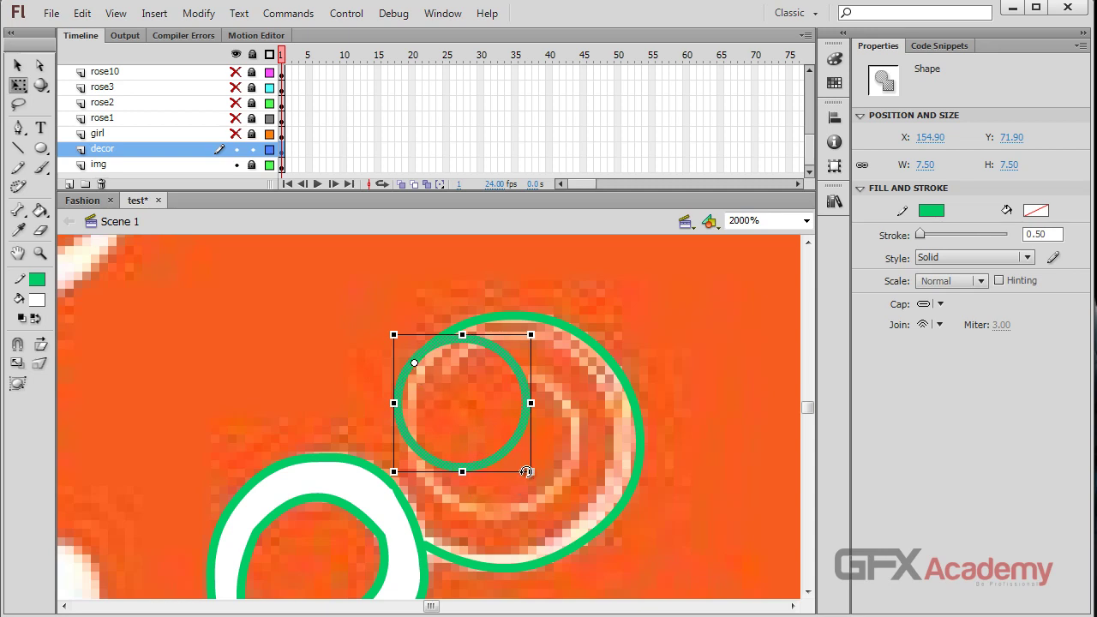
drag(529, 472, 615, 531)
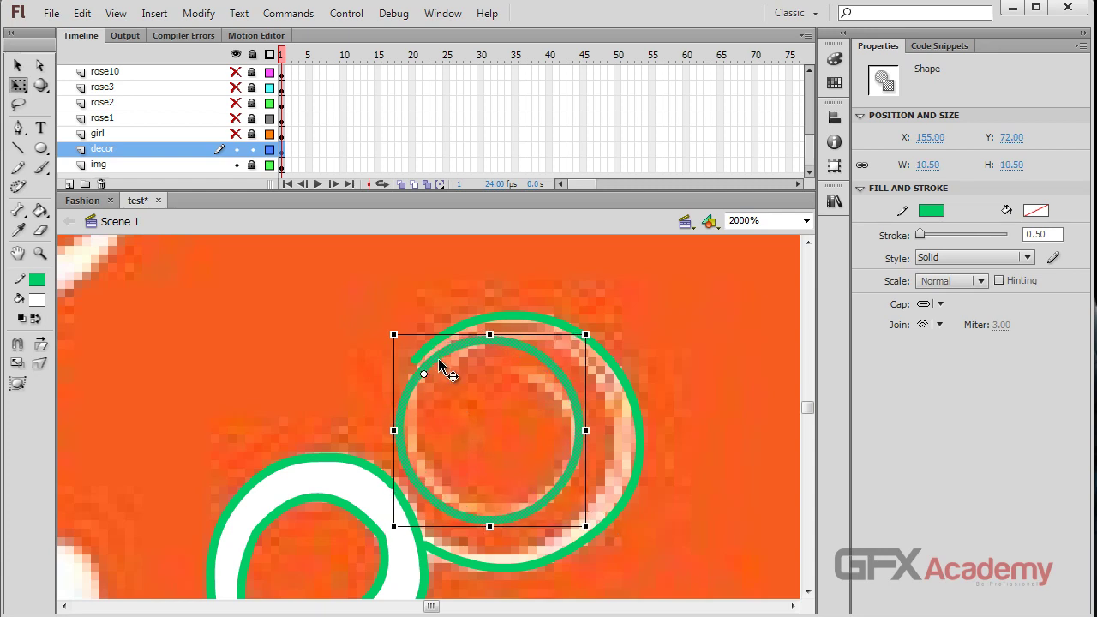
drag(439, 364, 432, 354)
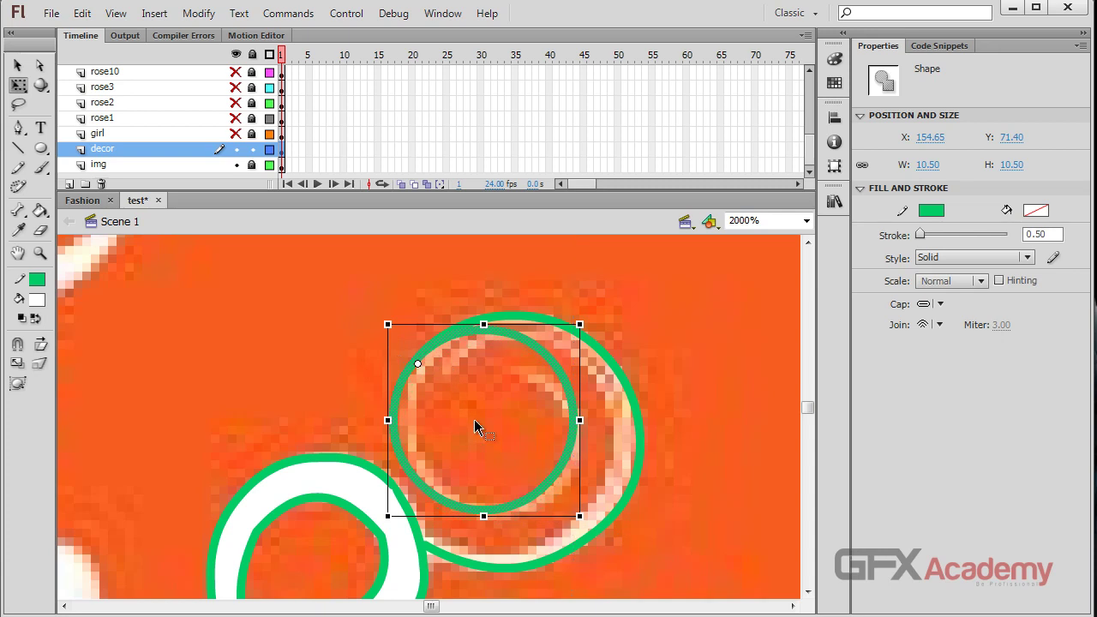
mouse_move(575, 517)
mouse_down()
mouse_move(596, 536)
mouse_move(581, 538)
mouse_move(592, 538)
mouse_move(566, 500)
mouse_move(591, 523)
mouse_up()
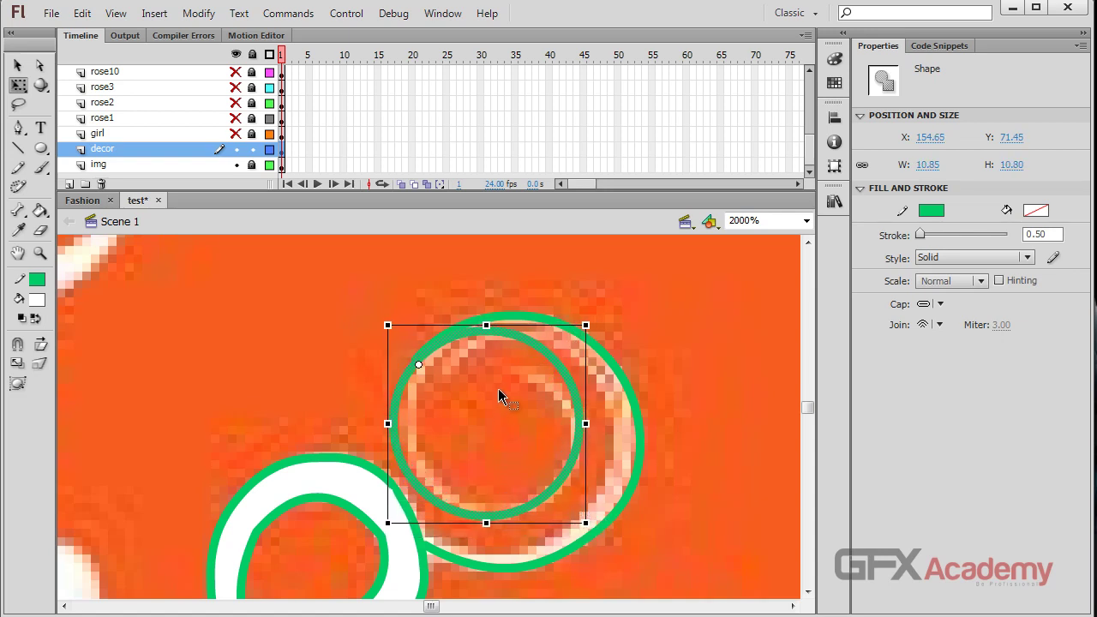
click(503, 392)
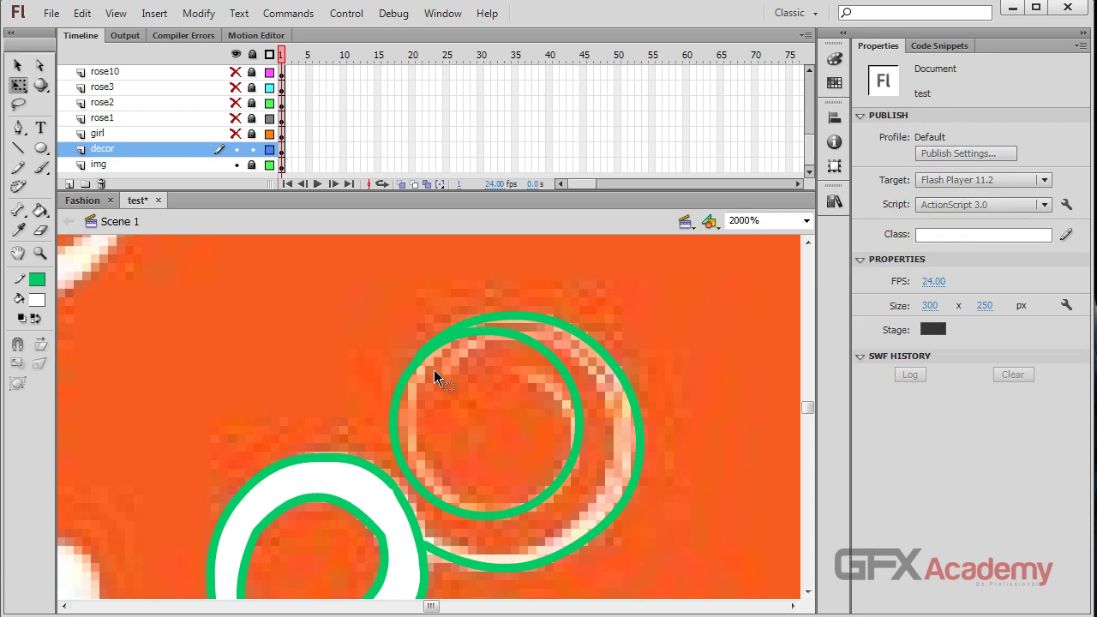
- Shift the inner circle outline up against the outer arc's top edge and stretch it to about 11.50 high
key(v)
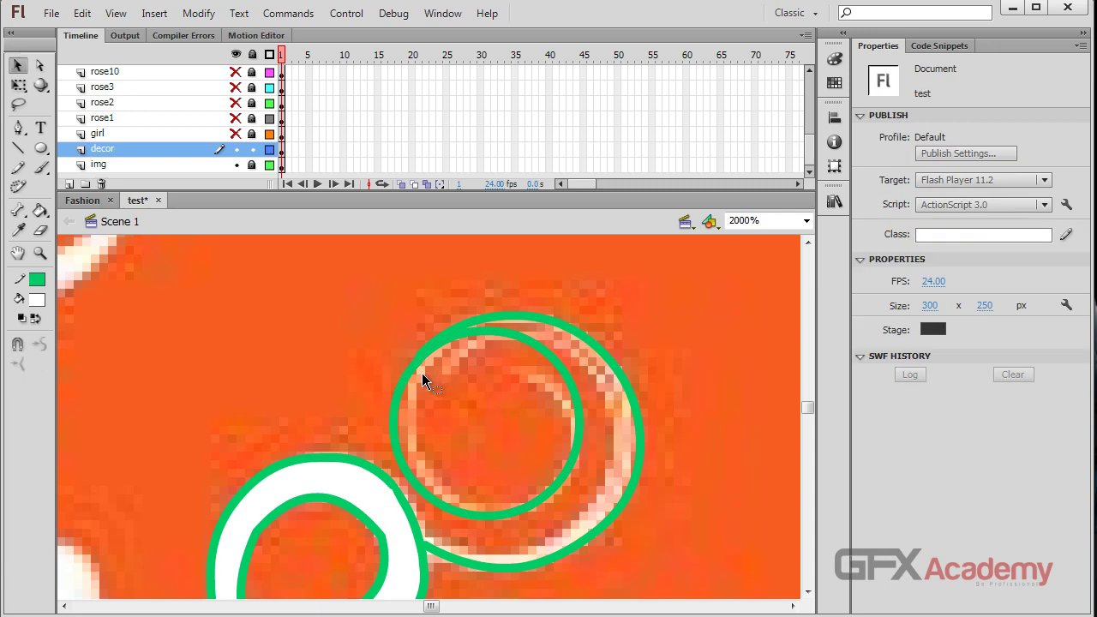
click(415, 366)
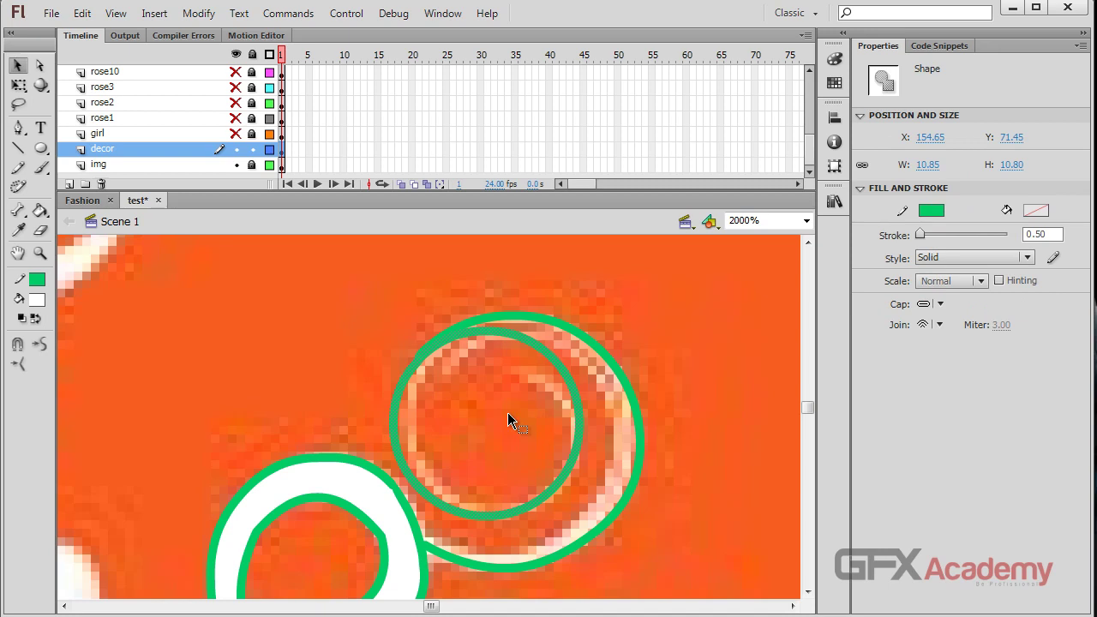
click(382, 418)
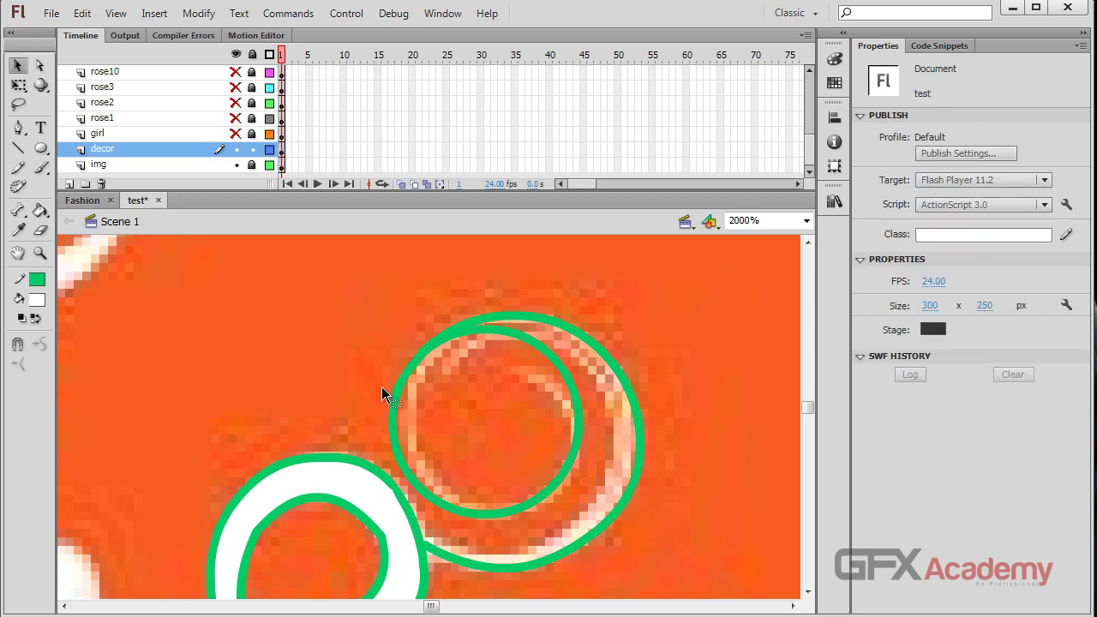
click(397, 407)
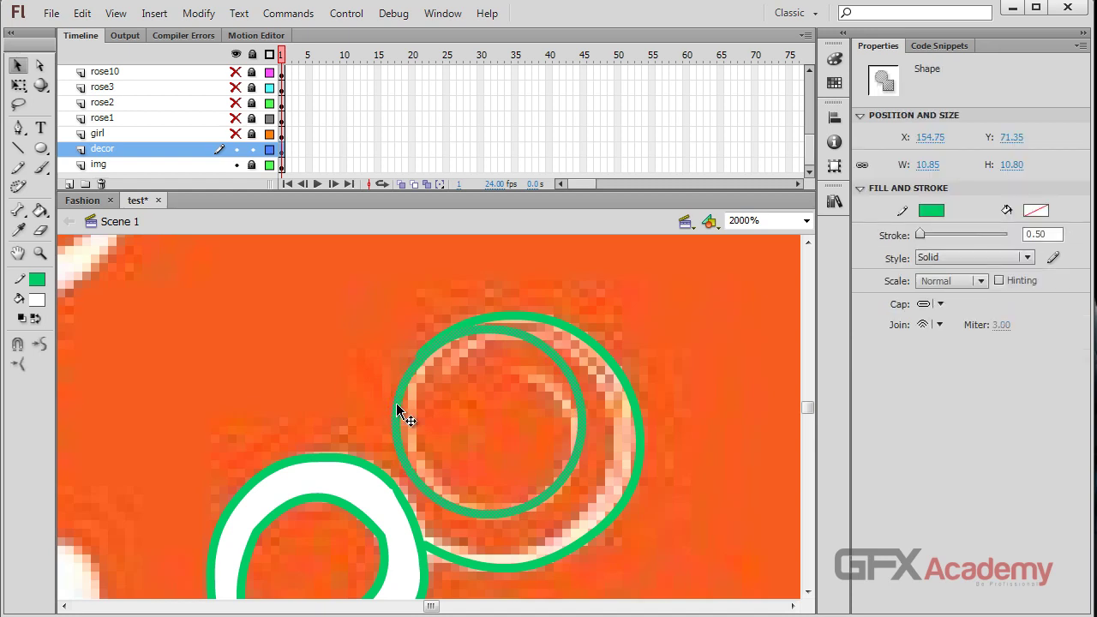
drag(396, 403, 417, 360)
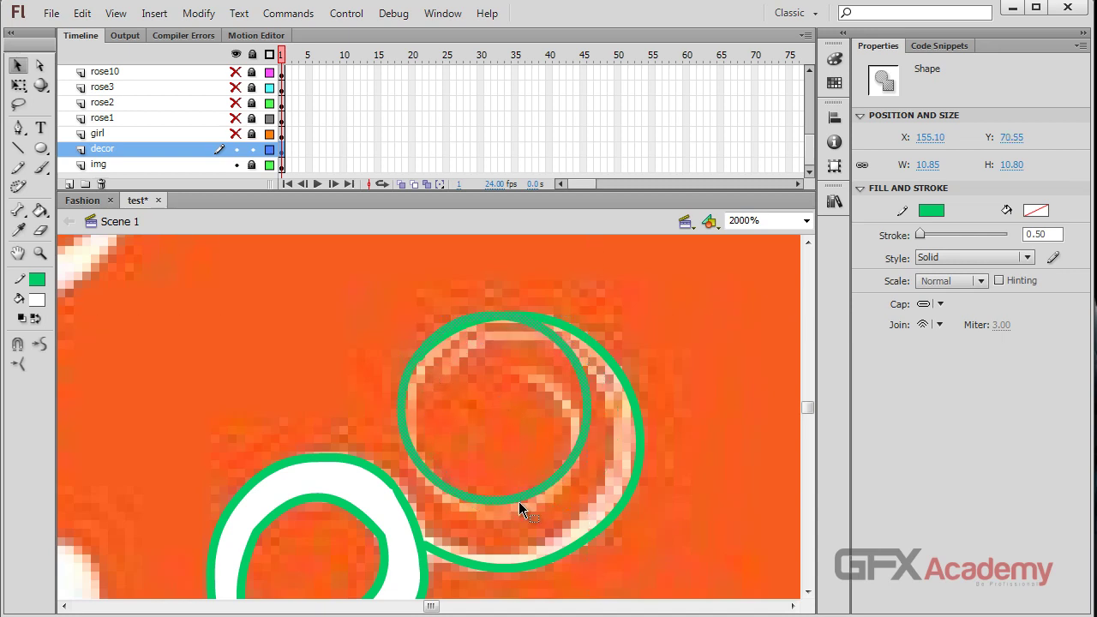
key(q)
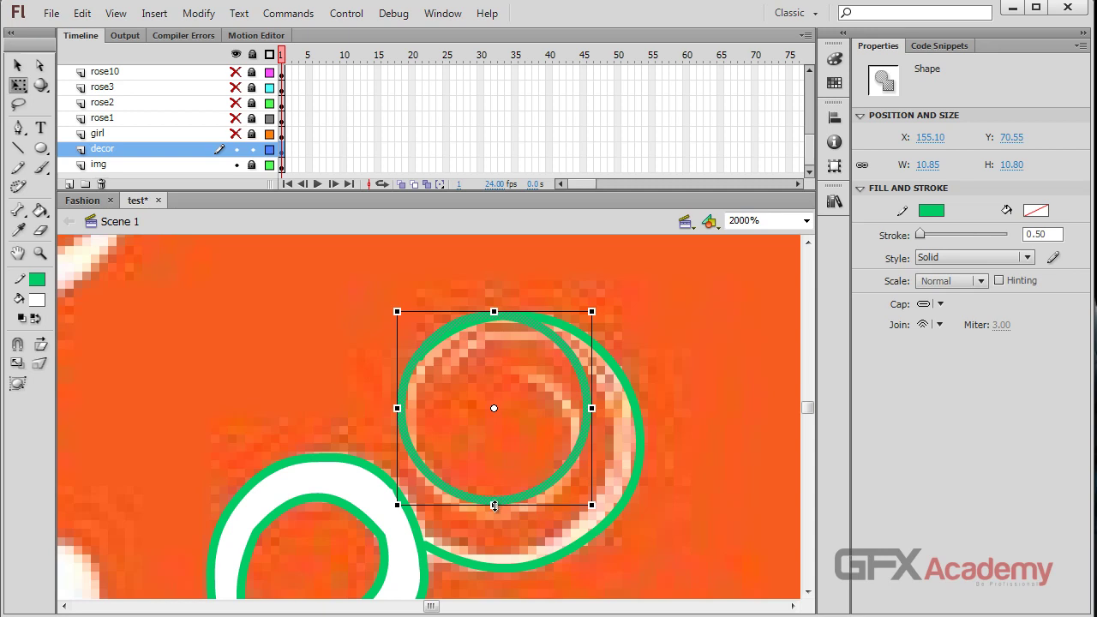
drag(494, 506, 494, 518)
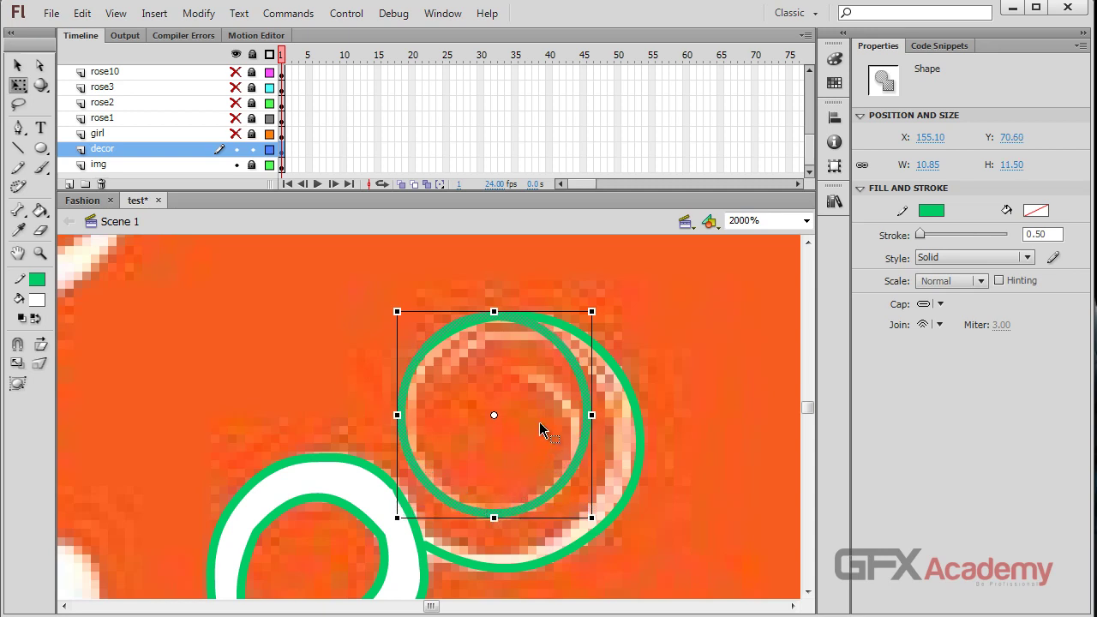
- Cut the inner circle outline on its right side and delete its upper-right arc
key(v)
drag(530, 405, 607, 420)
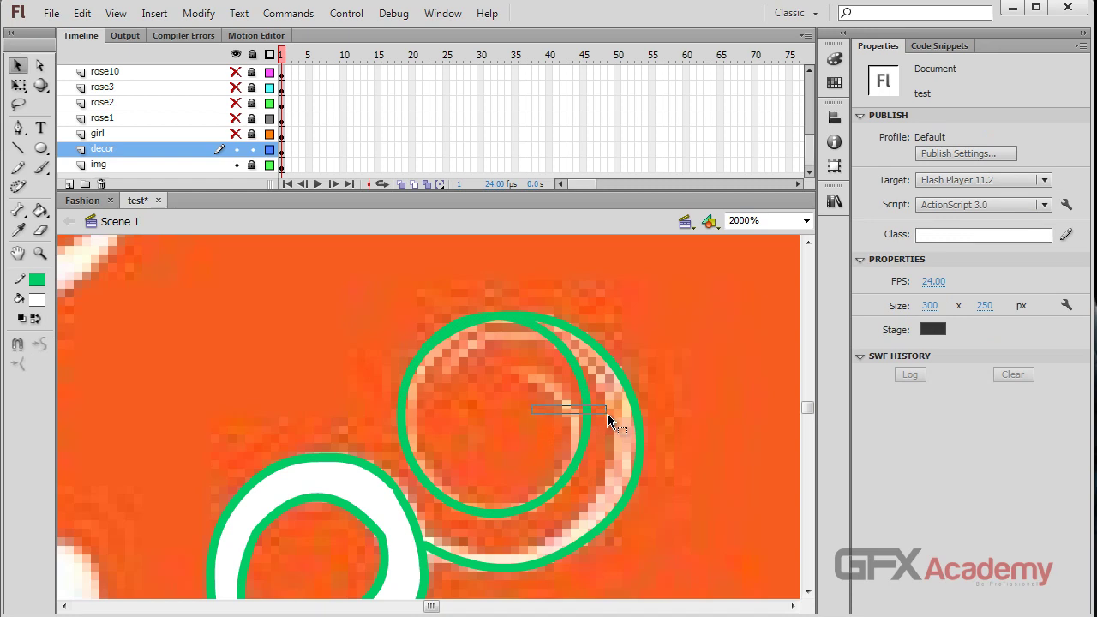
click(587, 396)
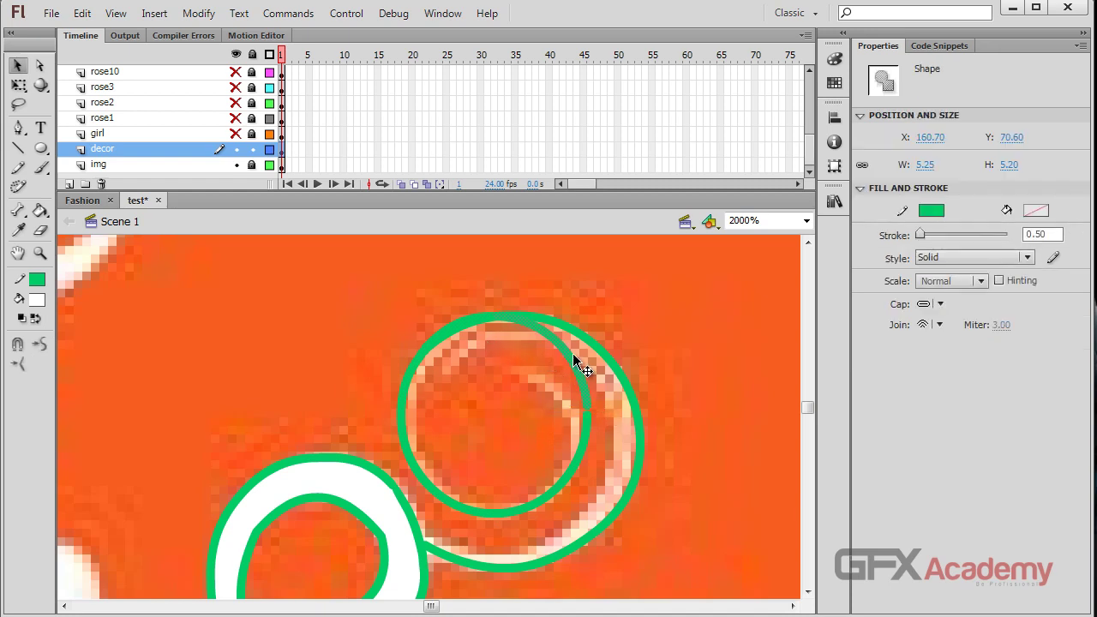
click(561, 343)
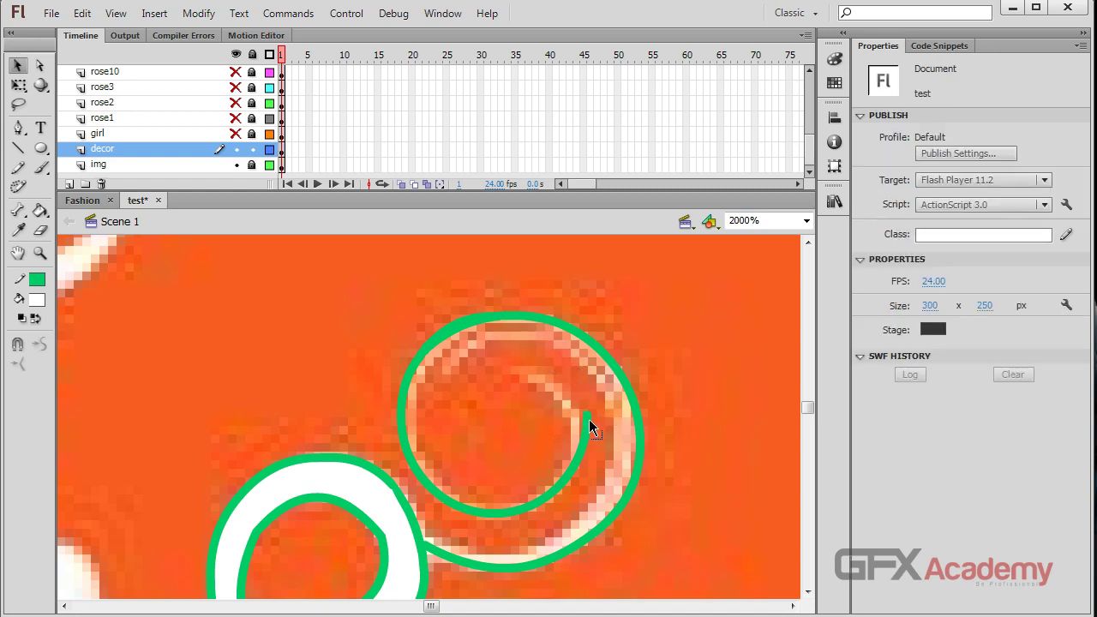
- Pull the inner arc's free end onto the ring and extend it with a curved line to the spiral's inner tip
drag(588, 416, 574, 422)
key(n)
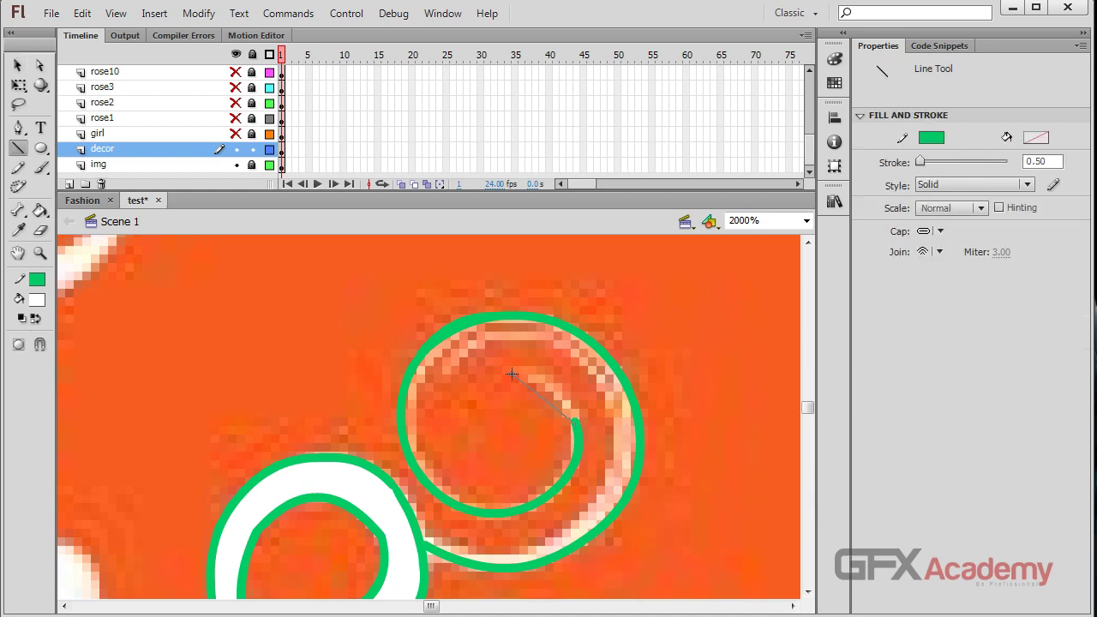
key(v)
drag(512, 375, 560, 386)
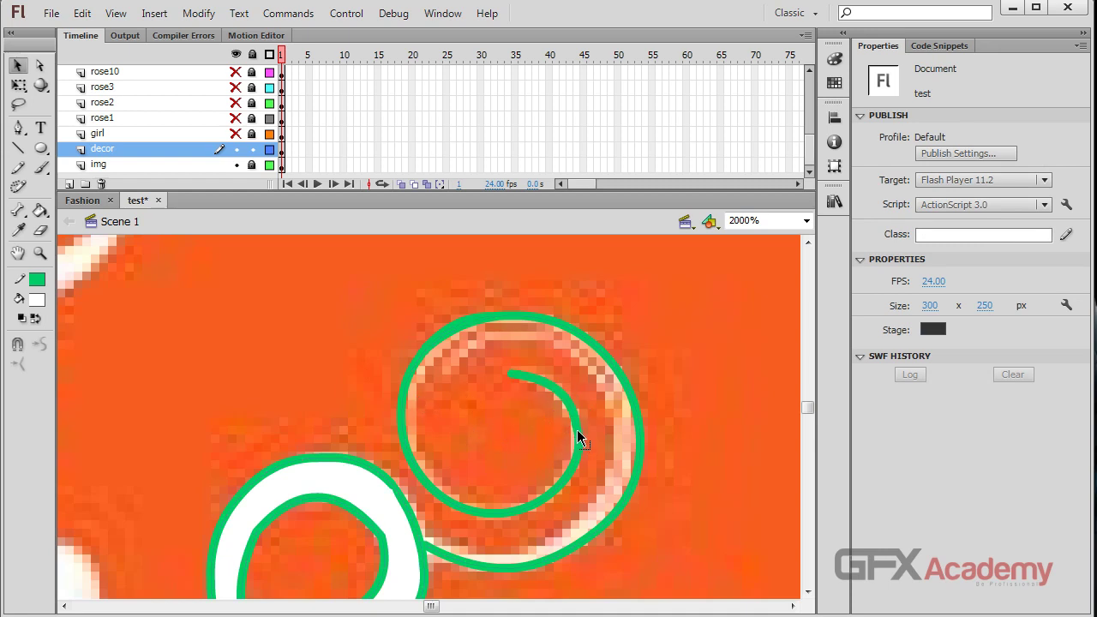
- Try to convert the whole spiral outline's lines to fills, and undo the conversion
scroll(483, 445, down, 3)
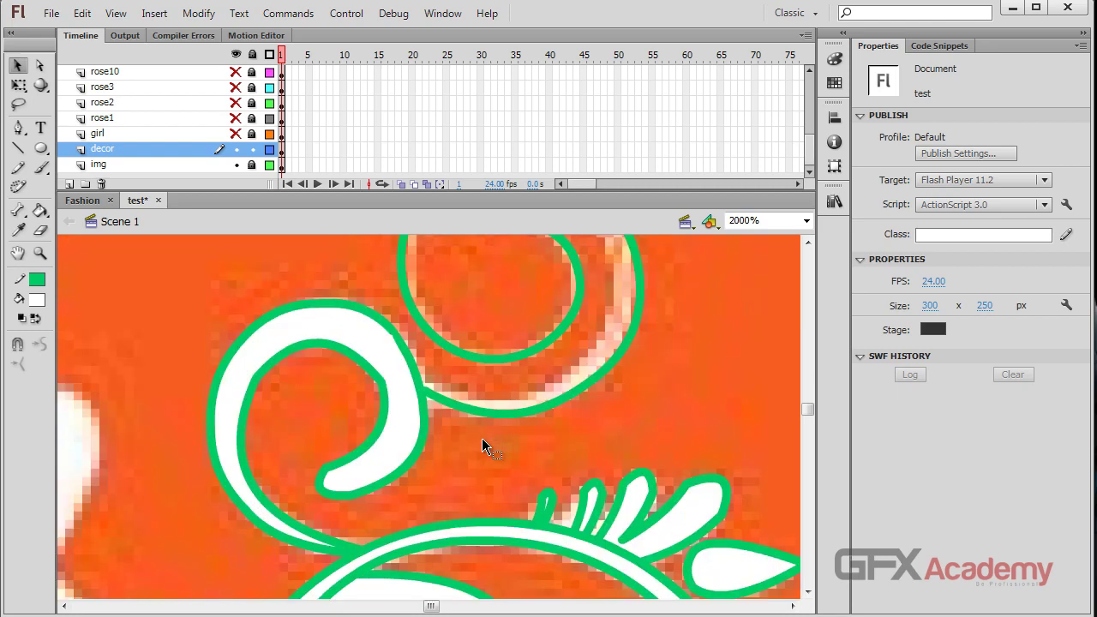
scroll(482, 446, up, 3)
scroll(481, 440, down, 3)
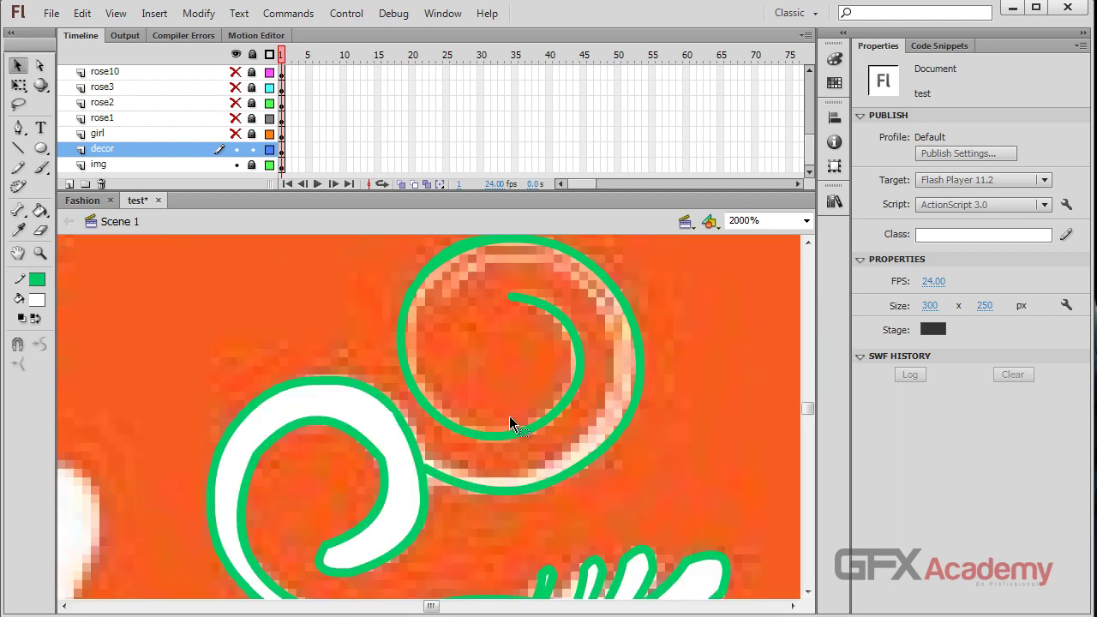
click(553, 478)
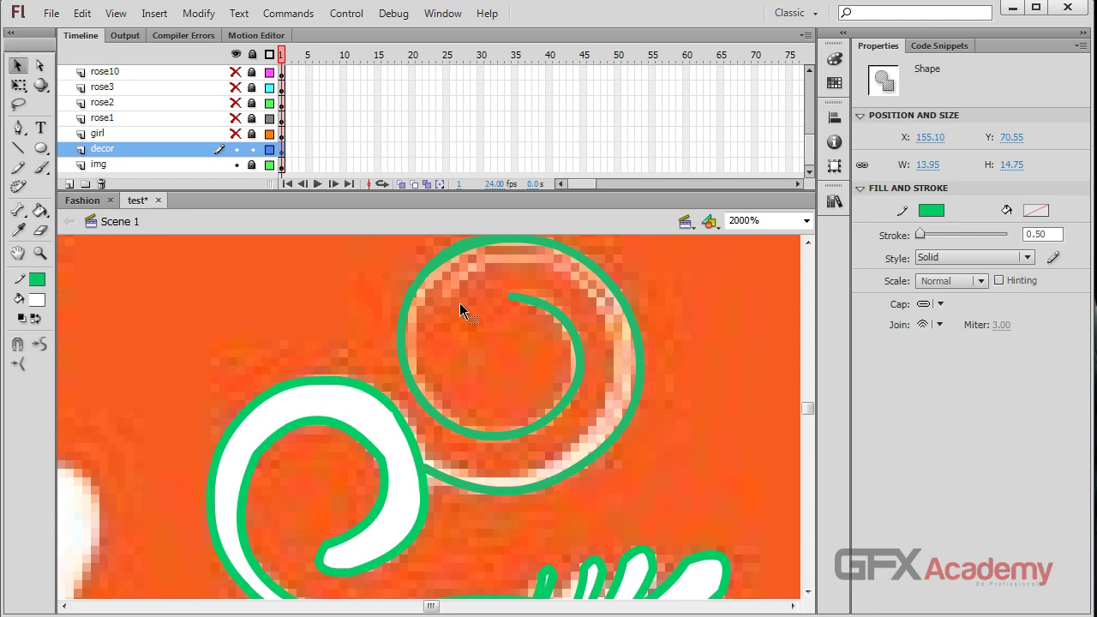
click(198, 13)
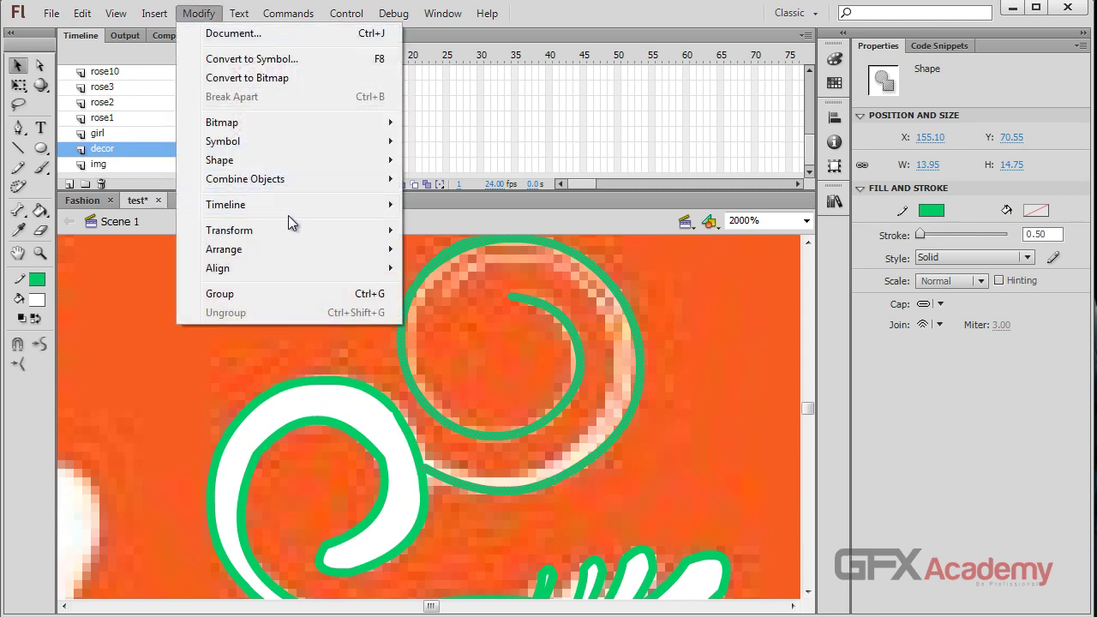
mouse_move(253, 159)
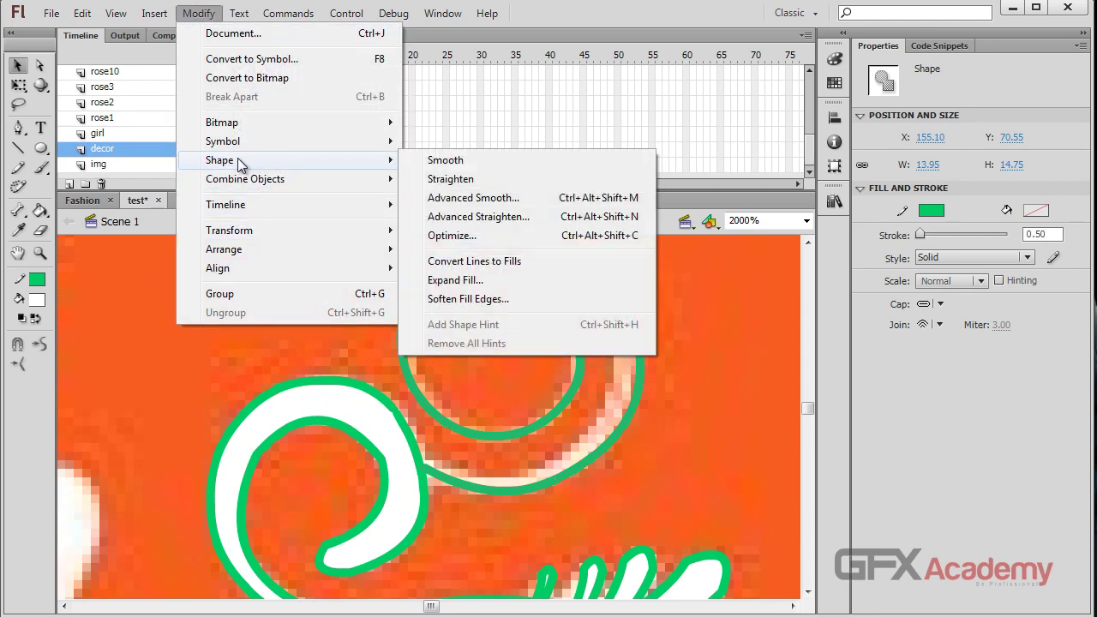
click(486, 261)
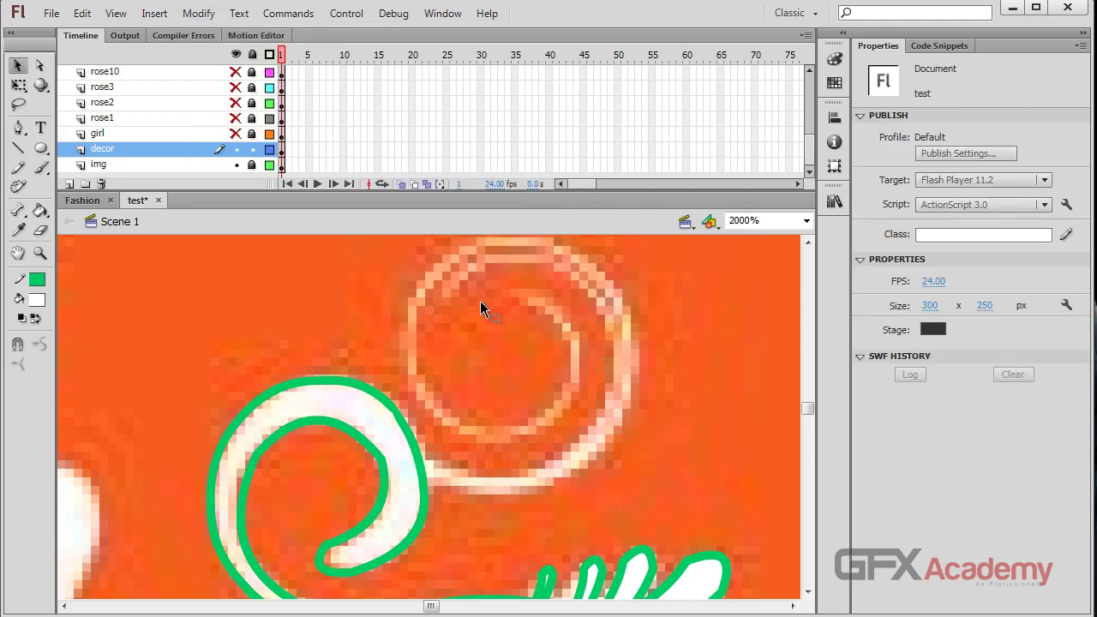
scroll(517, 362, up, 3)
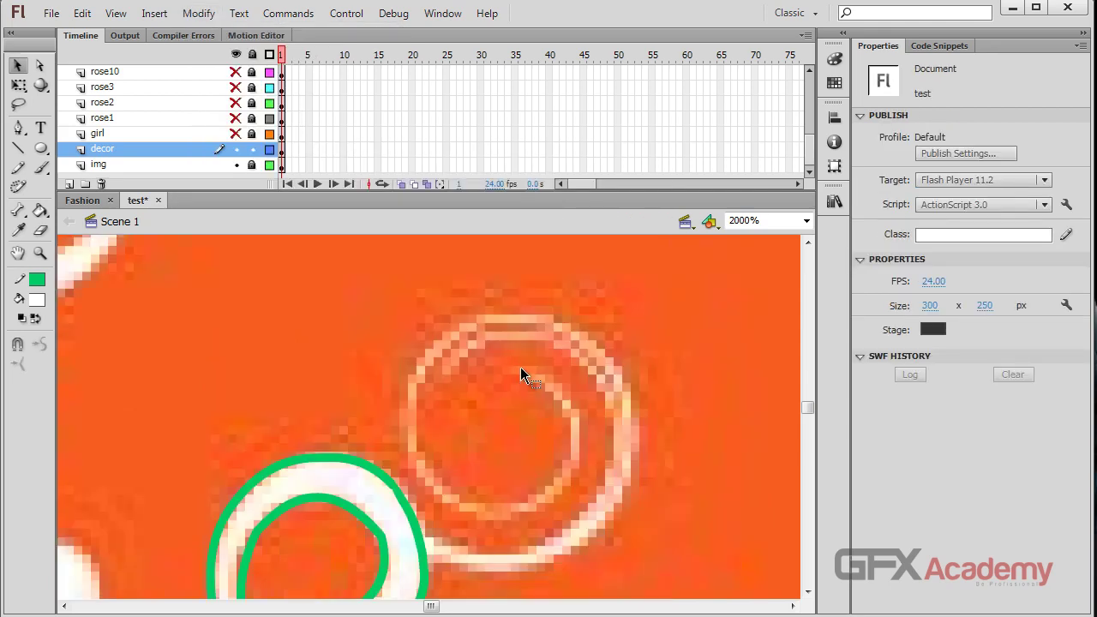
key(ctrl+z)
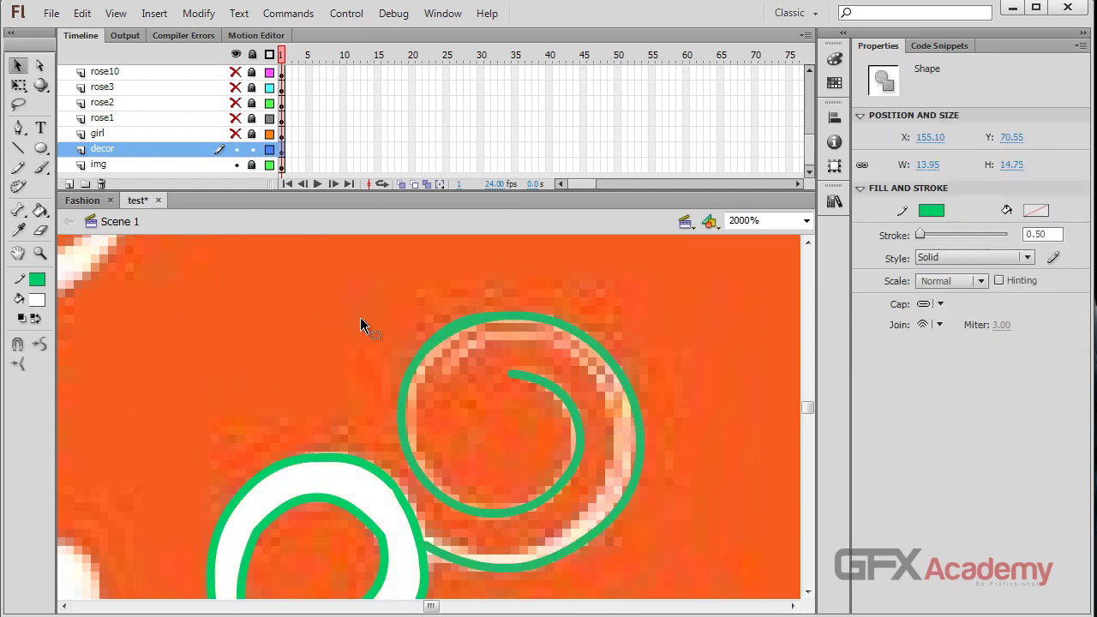
- Select the whole spiral outline and set its stroke weight to 1
click(475, 294)
click(485, 312)
double_click(569, 338)
drag(1061, 235, 999, 235)
text(1)
key(Return)
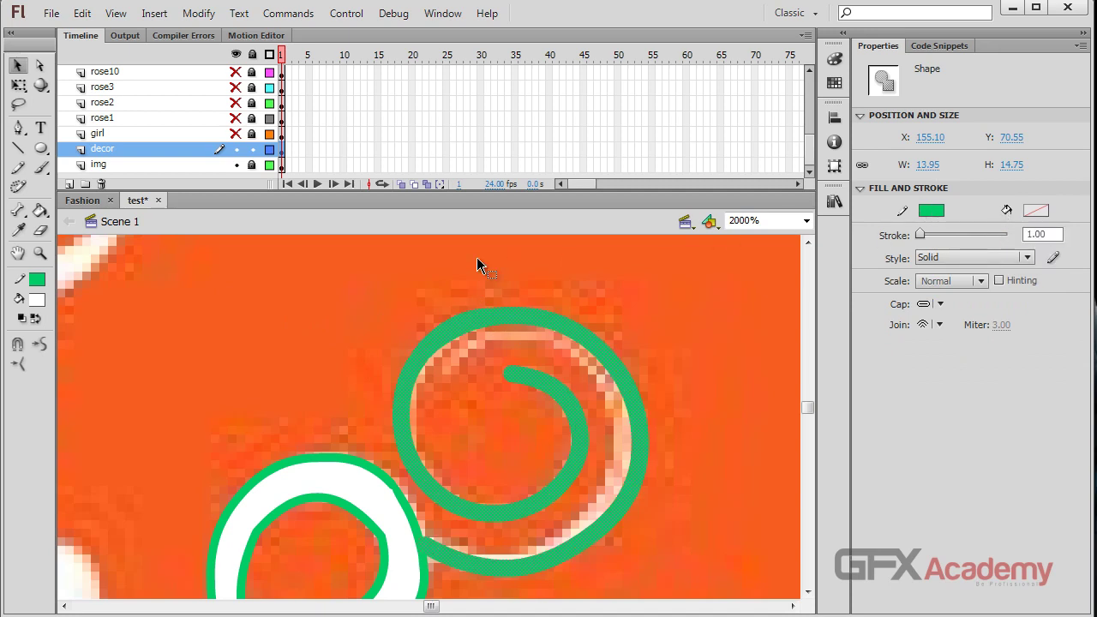
- Try to convert the thickened spiral outline's lines to fills, and undo the conversion
click(448, 247)
double_click(463, 323)
click(199, 14)
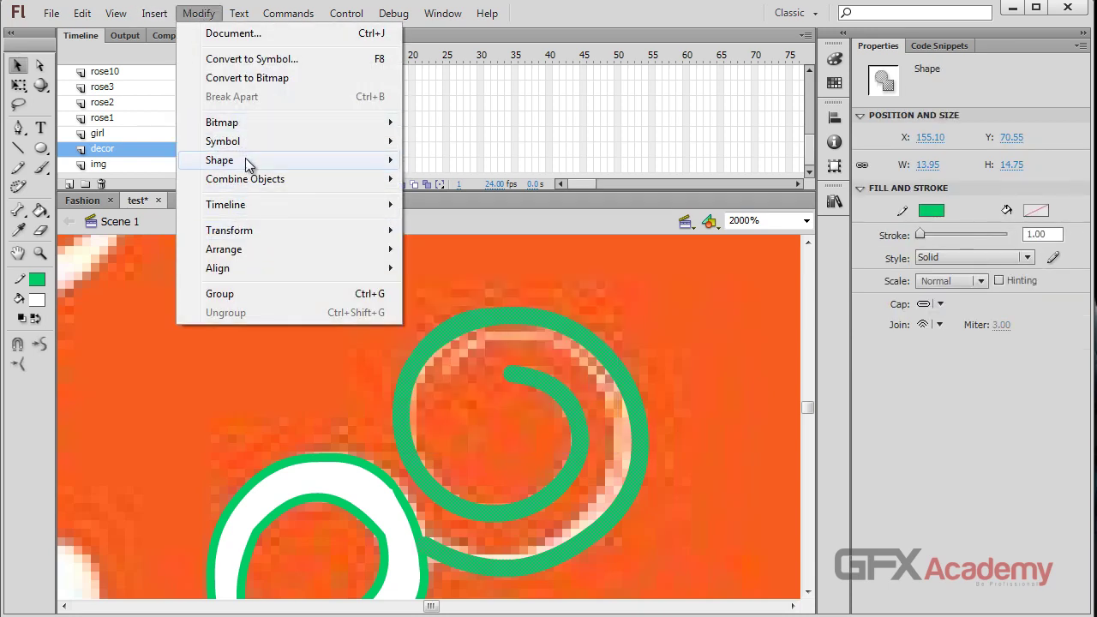
mouse_move(246, 161)
click(498, 266)
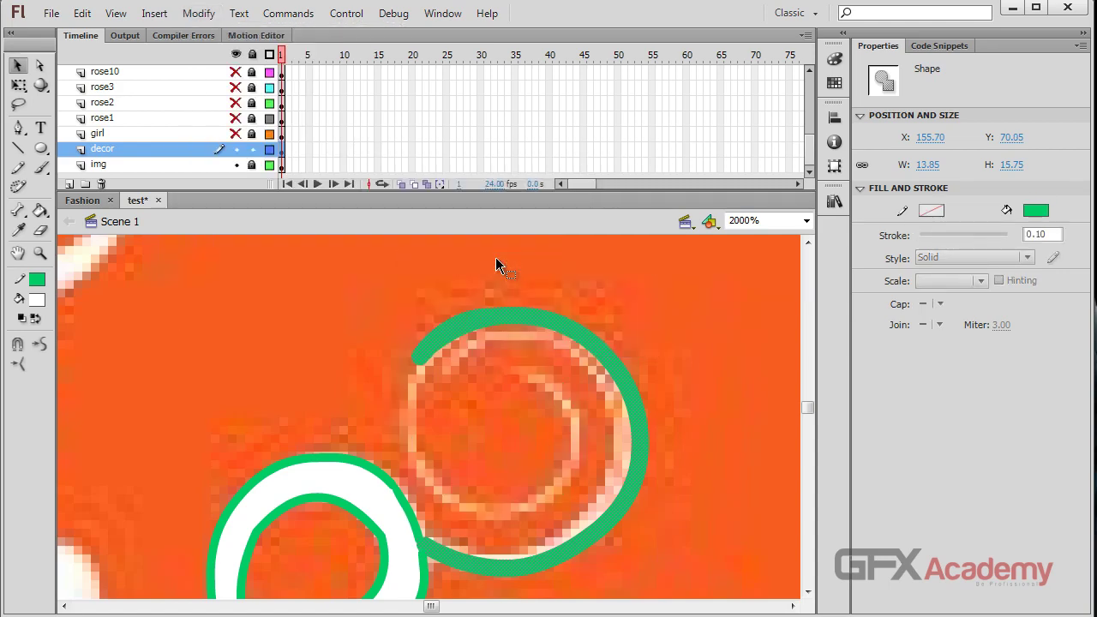
click(404, 288)
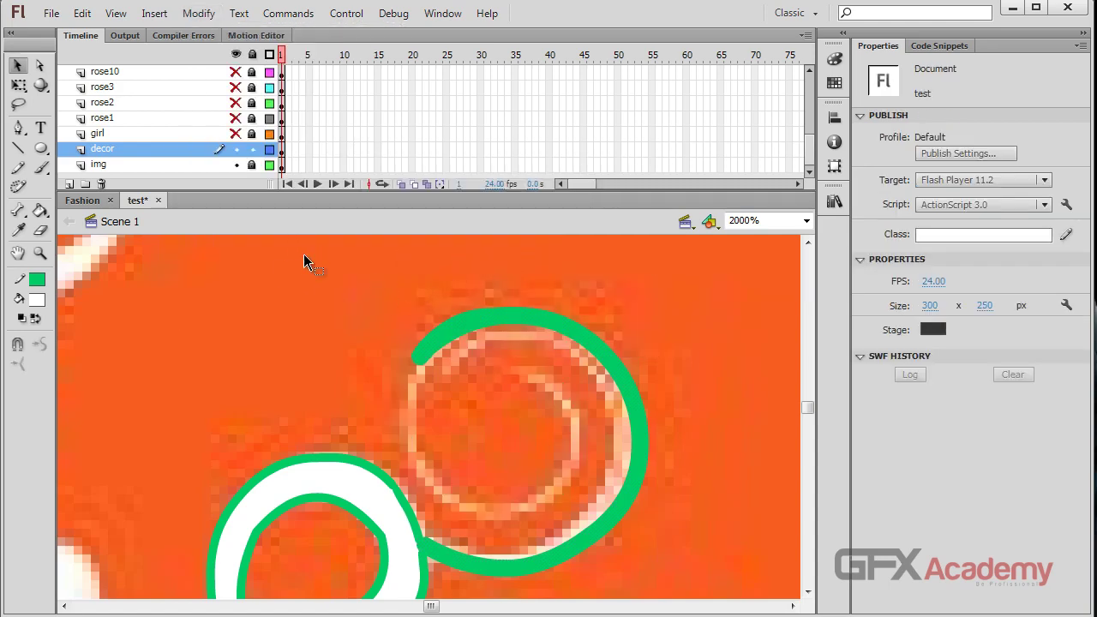
key(ctrl+z)
key(ctrl+z)
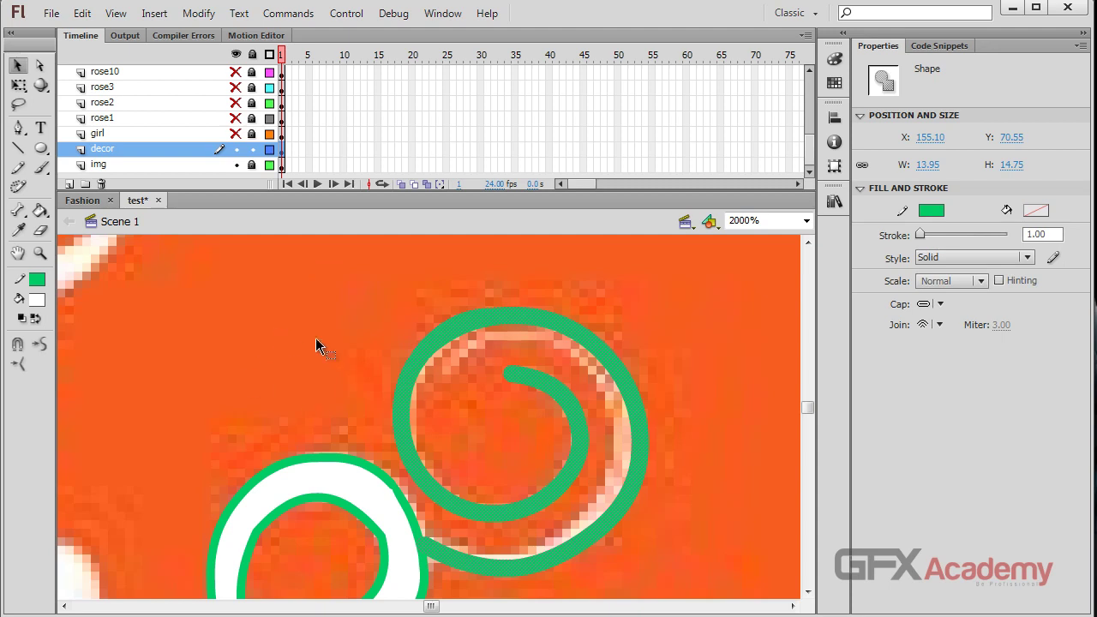
- Set the spiral outline's stroke weight to 1.5 and convert its lines to fills
click(1043, 234)
text(1.5)
key(Return)
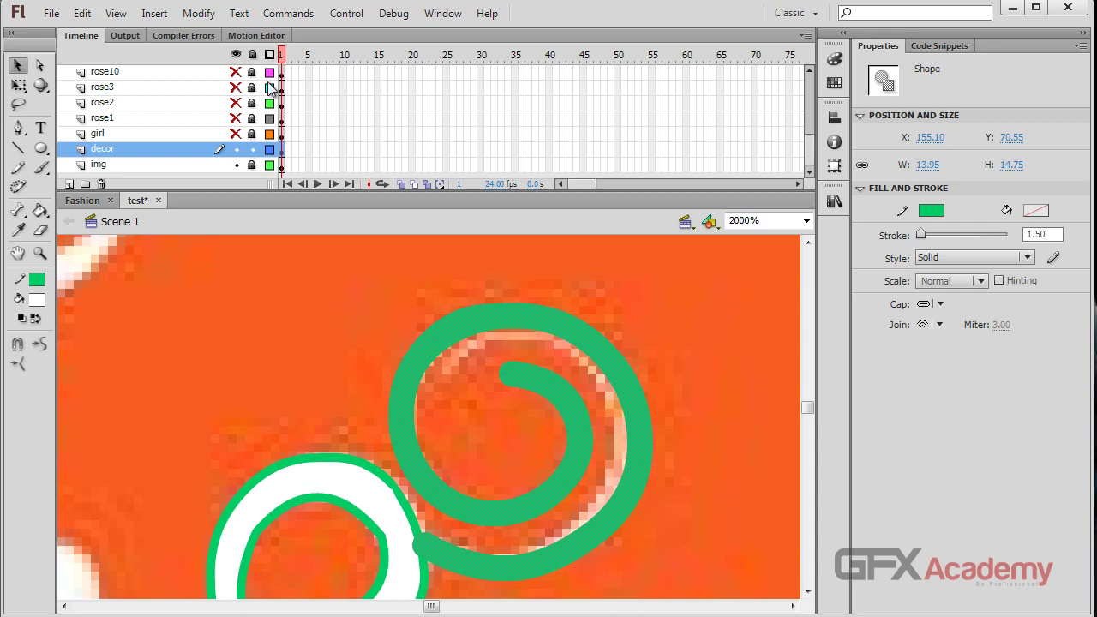
click(207, 12)
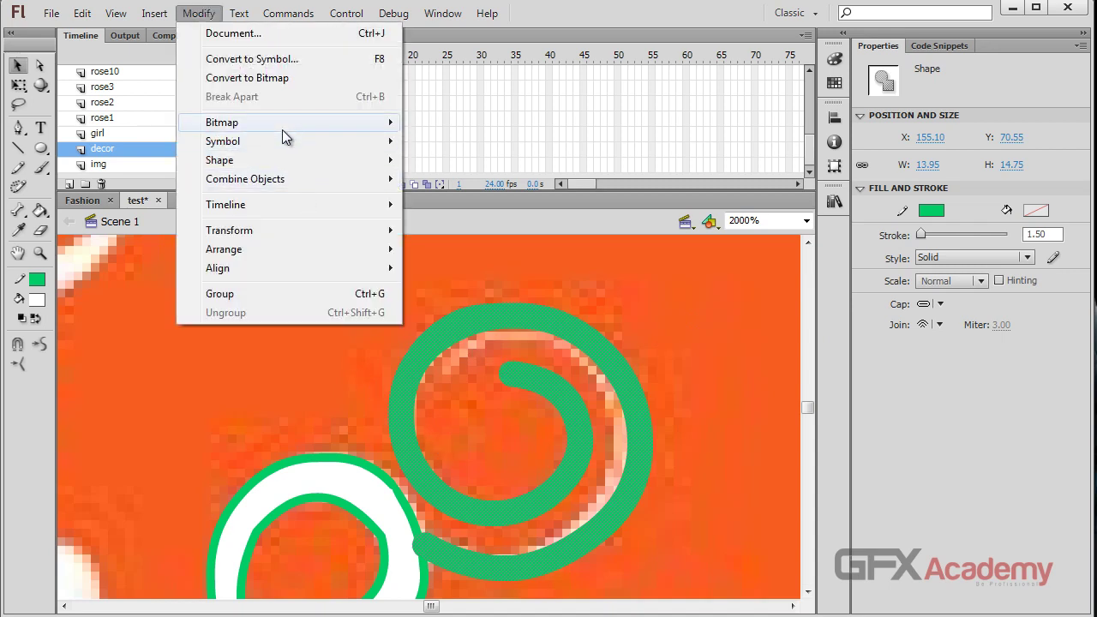
mouse_move(272, 159)
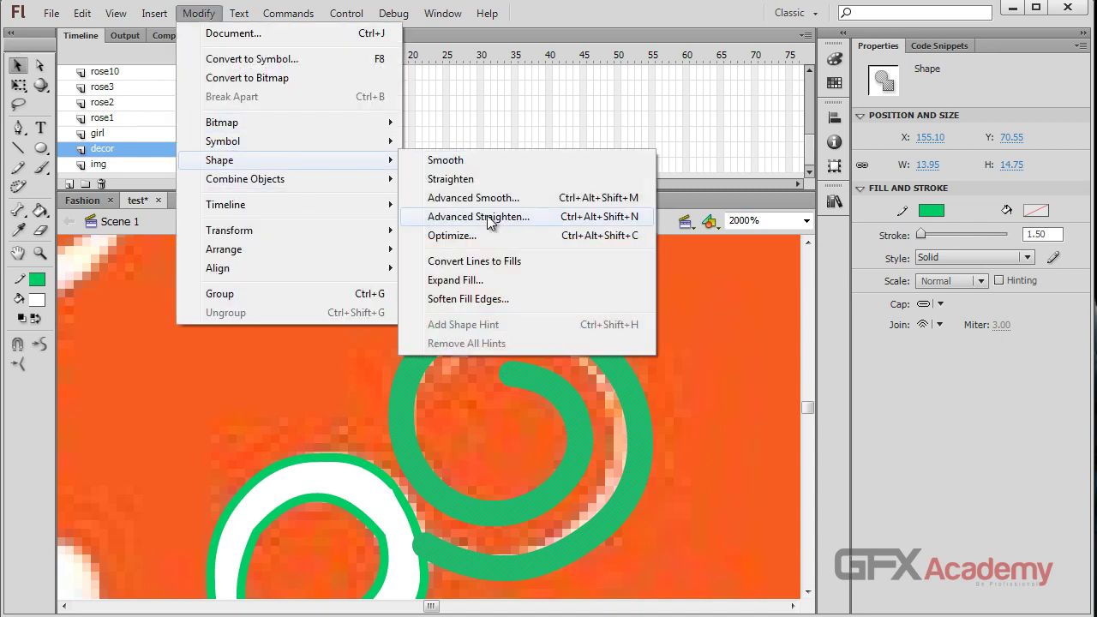
click(504, 262)
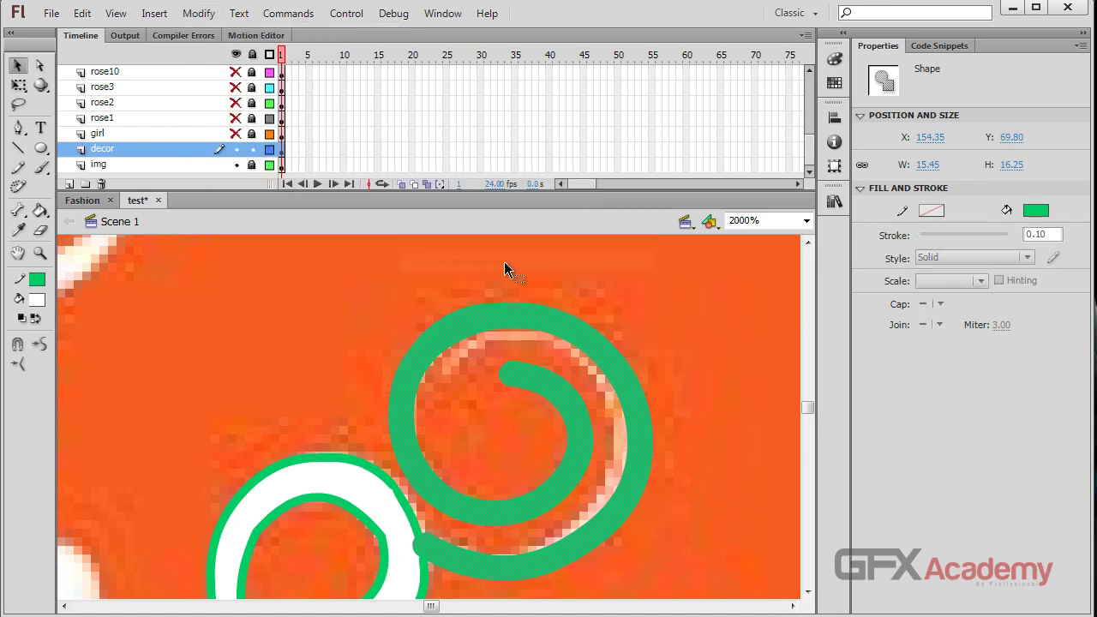
- Nudge the filled spiral slightly away from the lower curl and narrow it with Free Transform to about 14.35 wide
click(343, 323)
click(420, 566)
drag(396, 428, 401, 428)
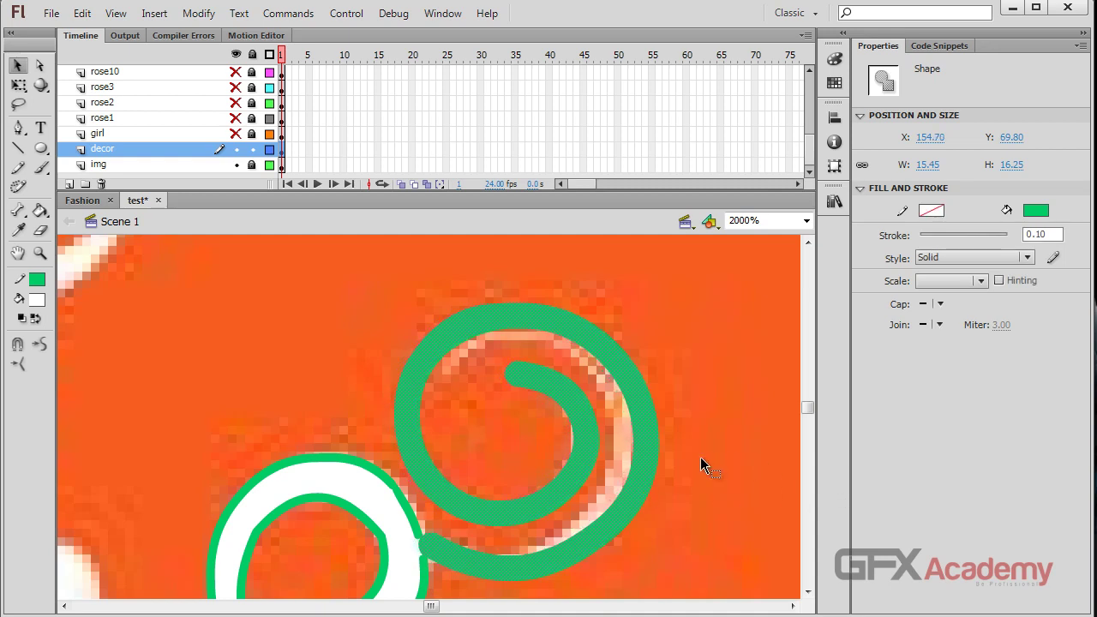
key(q)
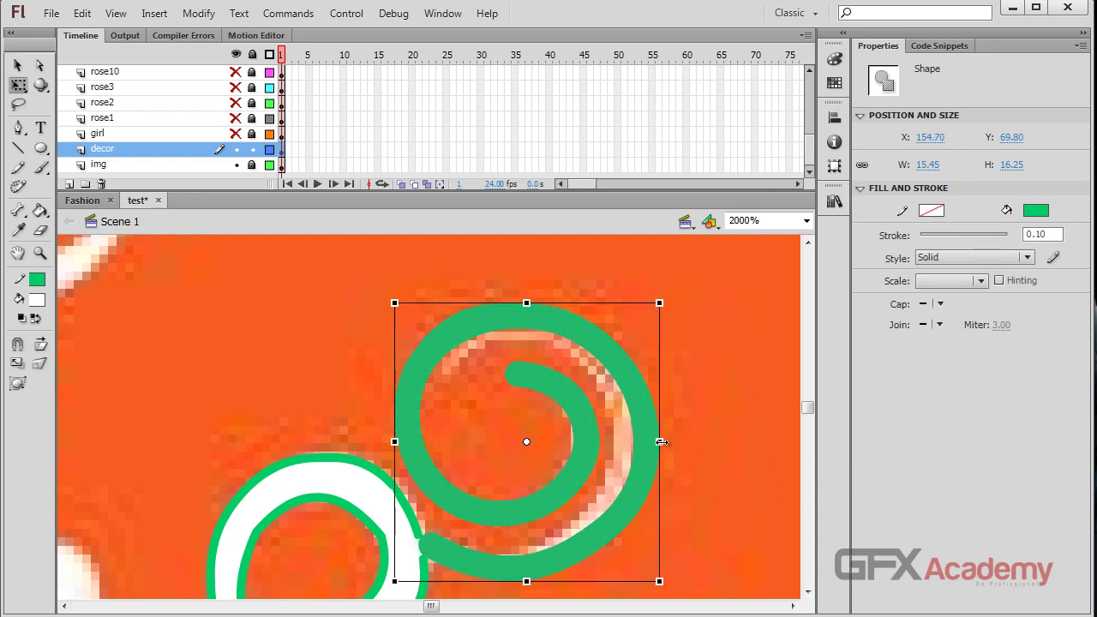
drag(659, 441, 641, 441)
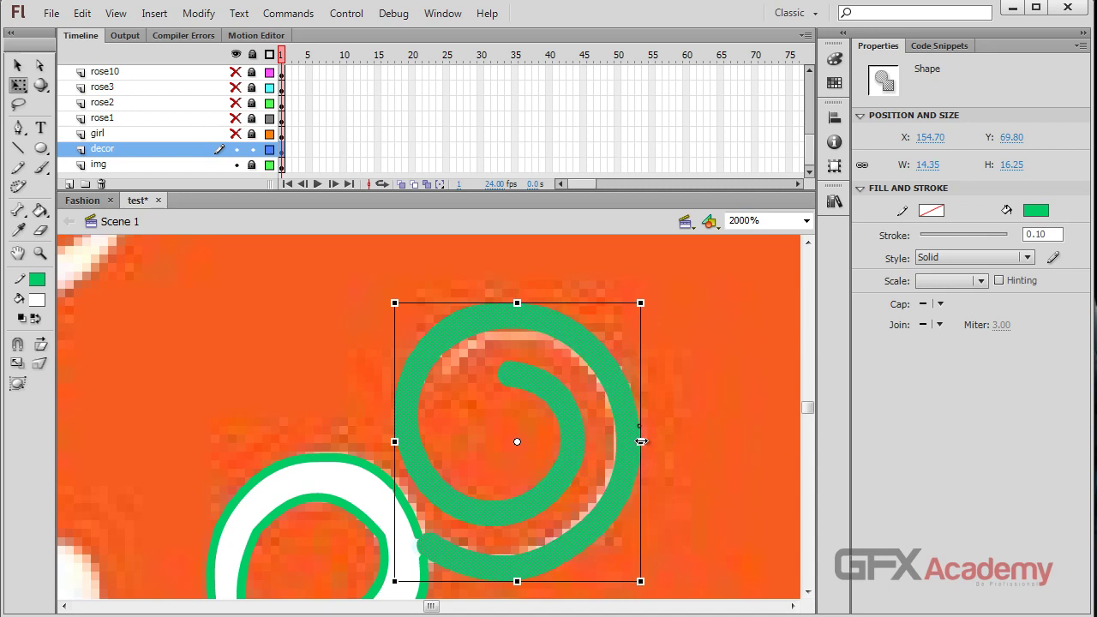
click(699, 386)
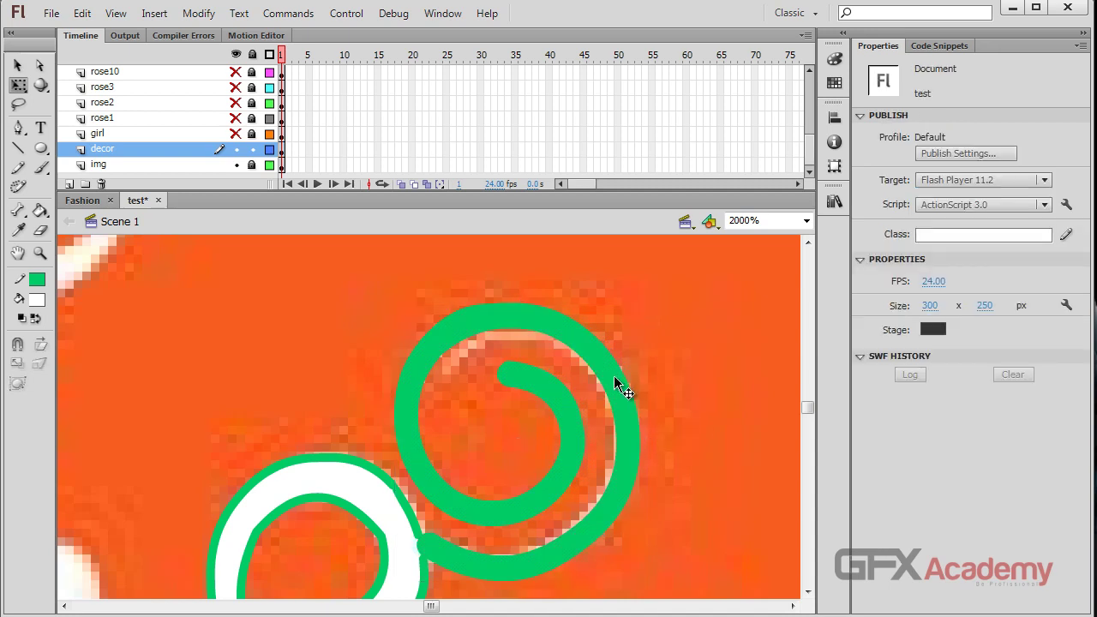
- Taper the spiral's inner tip to a point and reshape the edge of its outer tail to follow the reference
key(v)
drag(504, 393, 503, 372)
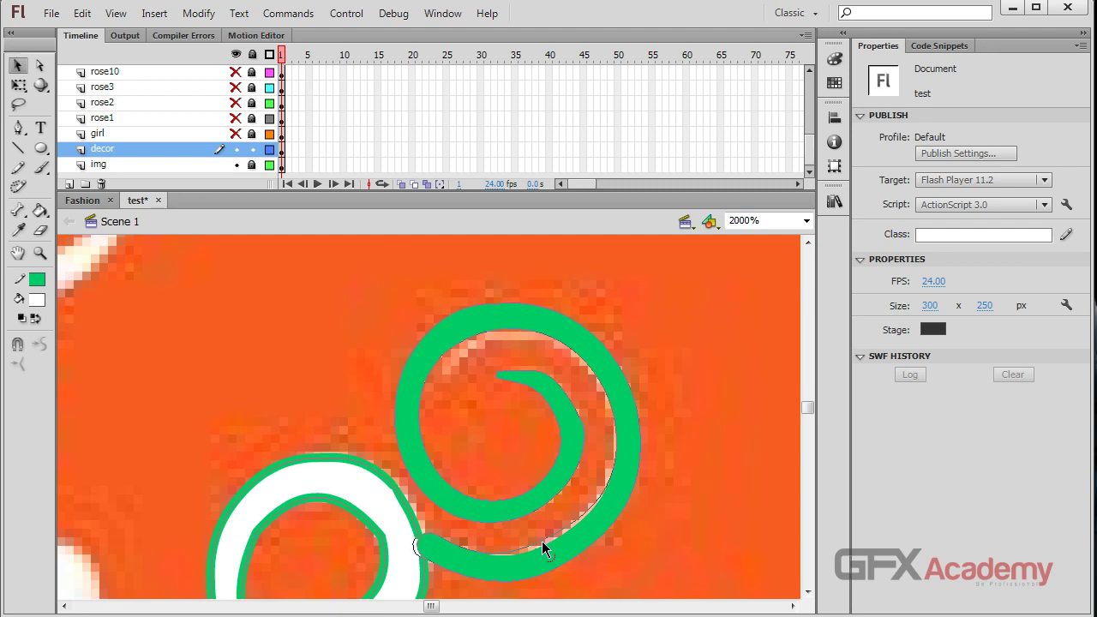
drag(543, 542, 537, 545)
scroll(420, 543, down, 5)
scroll(406, 521, up, 5)
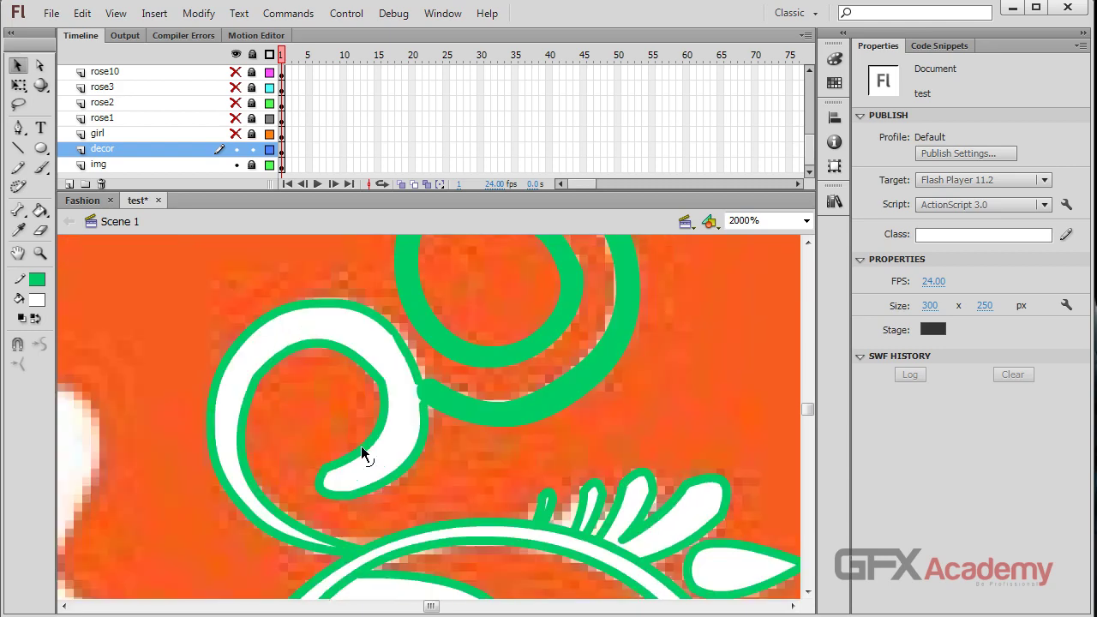
- Change the spiral's green fill to white
click(412, 392)
scroll(304, 440, down, 5)
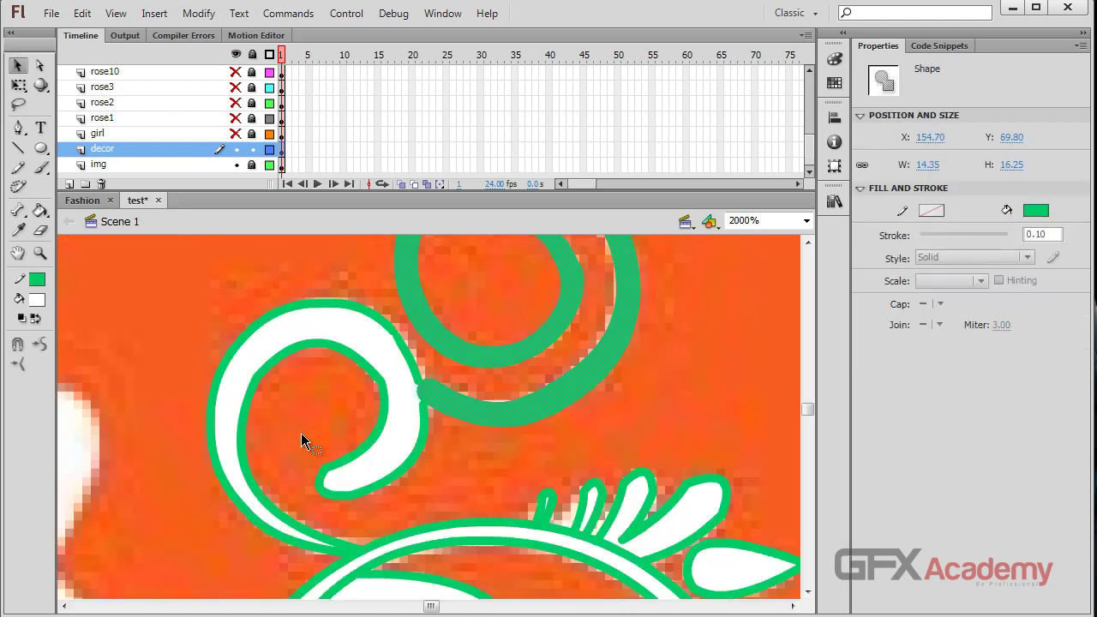
click(1036, 212)
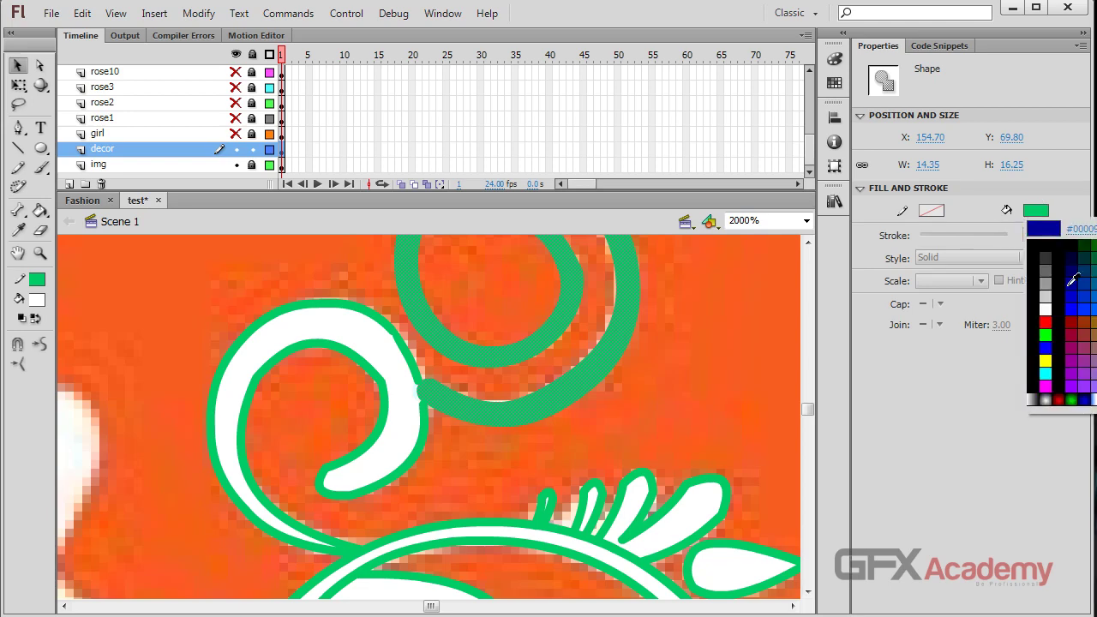
click(1055, 300)
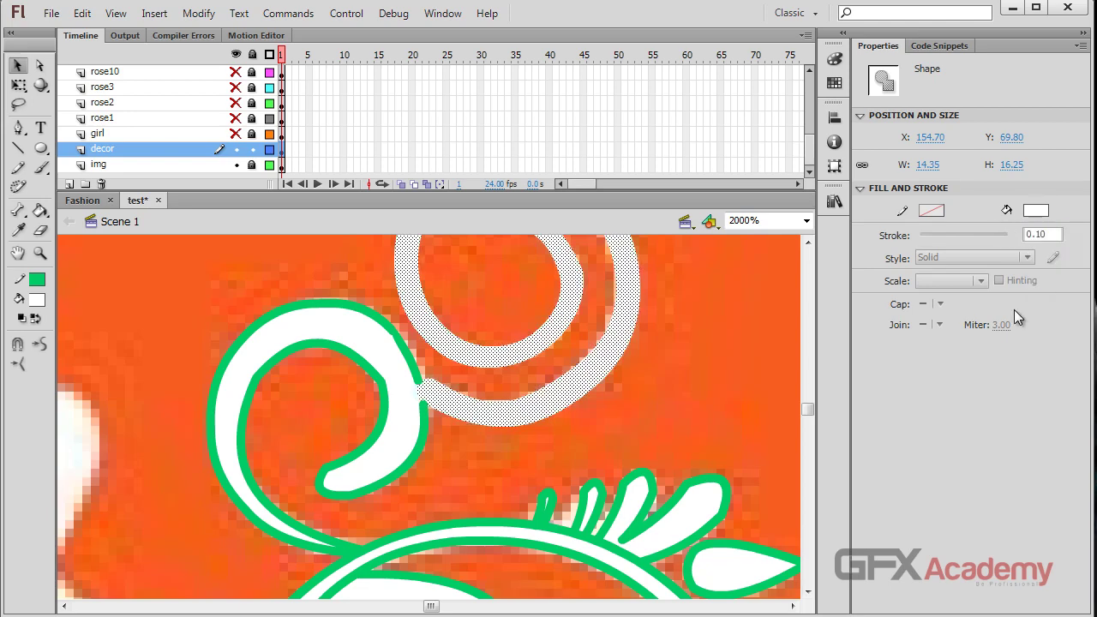
- Delete the green outlines around the connected swirls and the separate pointed leaf, keeping their white fills
click(401, 350)
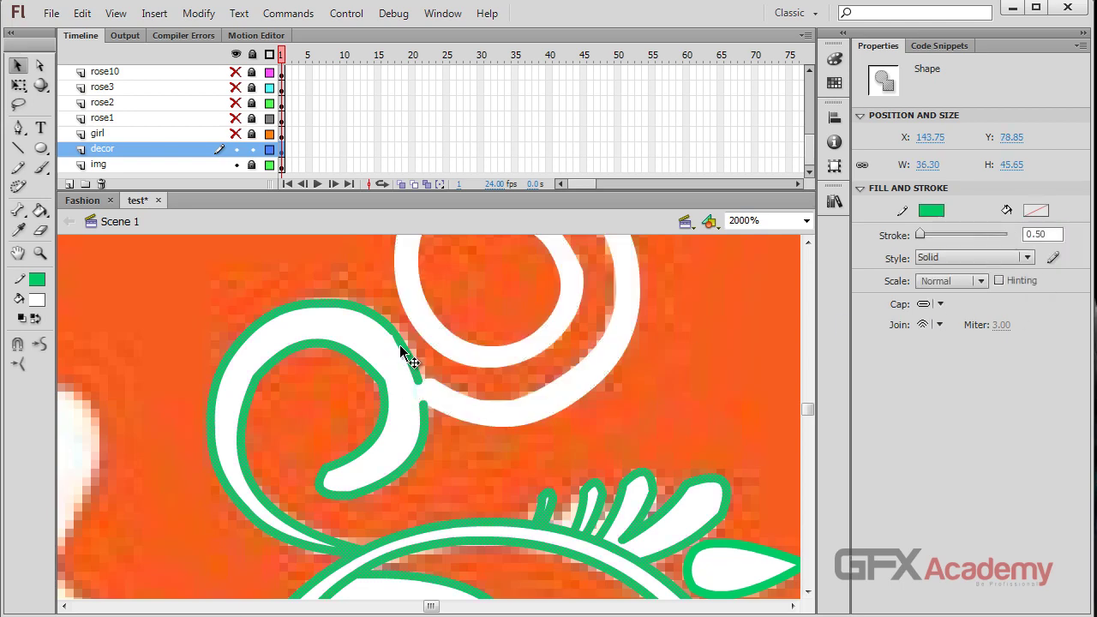
key(Delete)
click(409, 429)
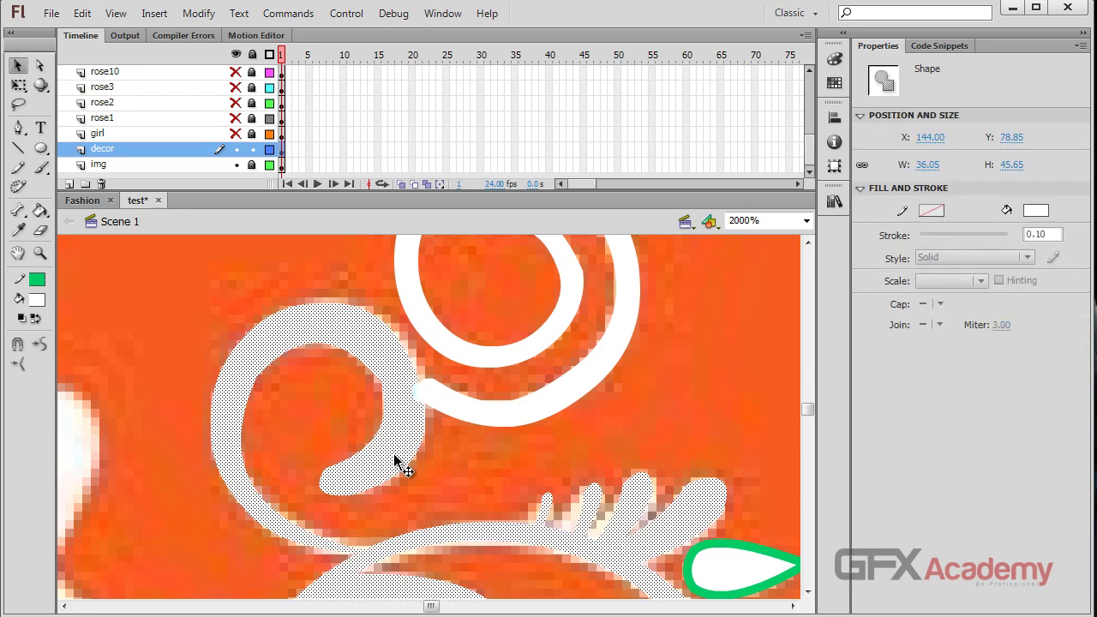
scroll(403, 475, down, 3)
click(744, 444)
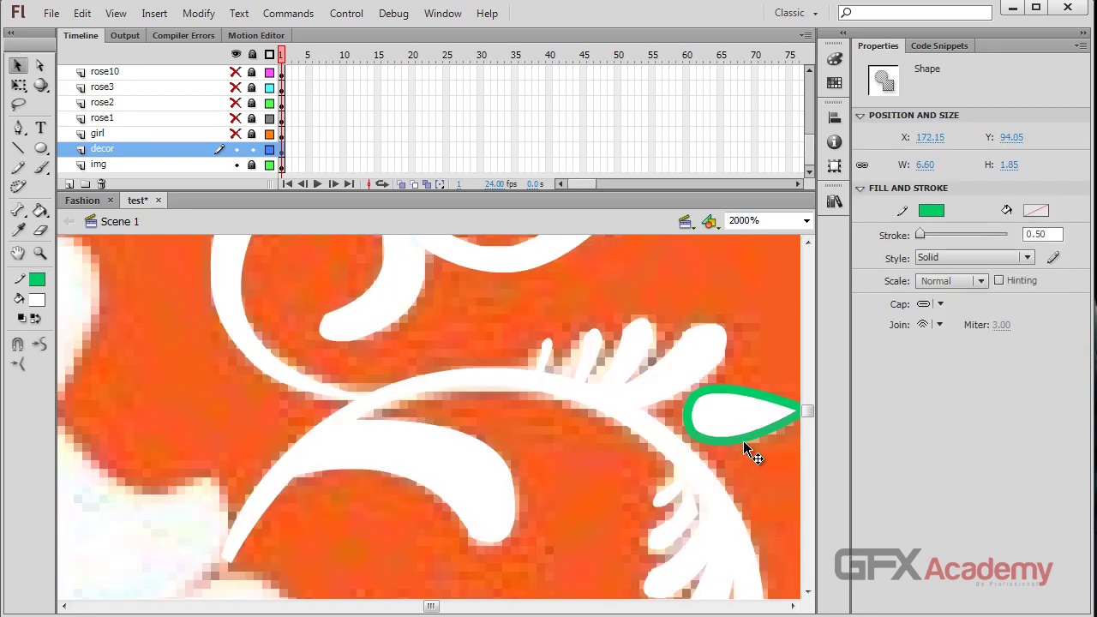
click(745, 442)
click(698, 419)
key(Delete)
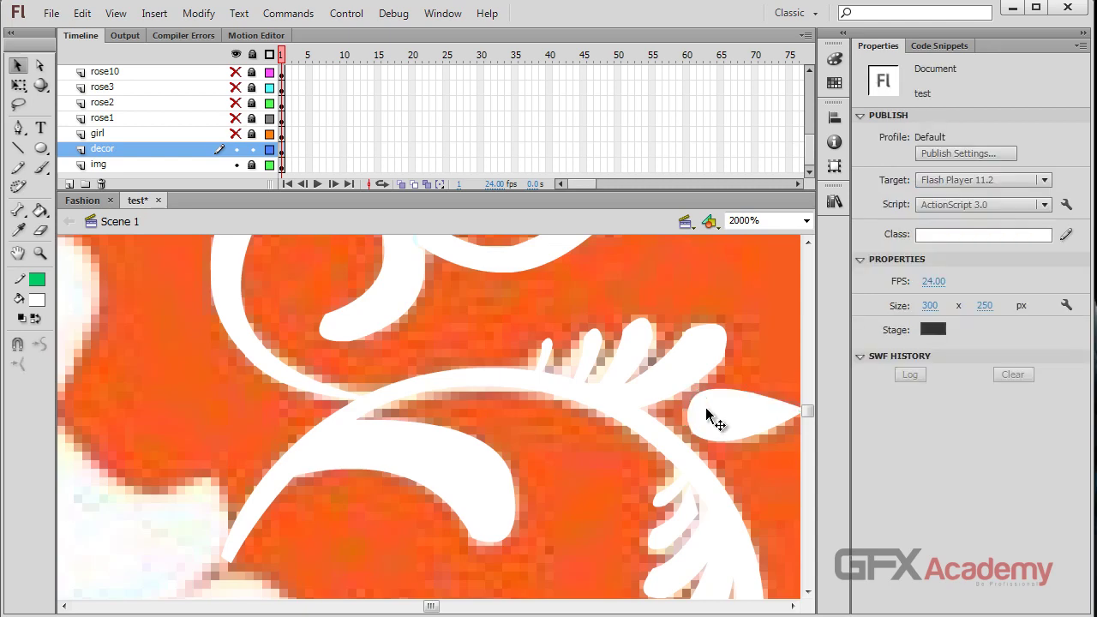
- Fill the small leaflets and the adjoining stem section inside the round swirl with grey
click(708, 416)
click(376, 431)
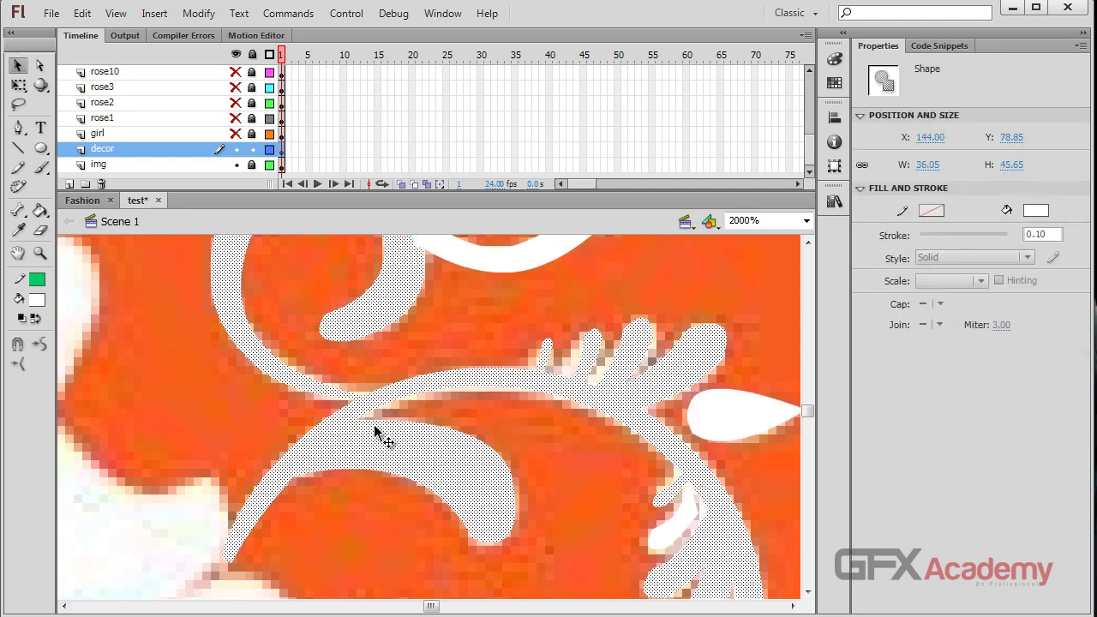
scroll(378, 433, down, 3)
click(671, 387)
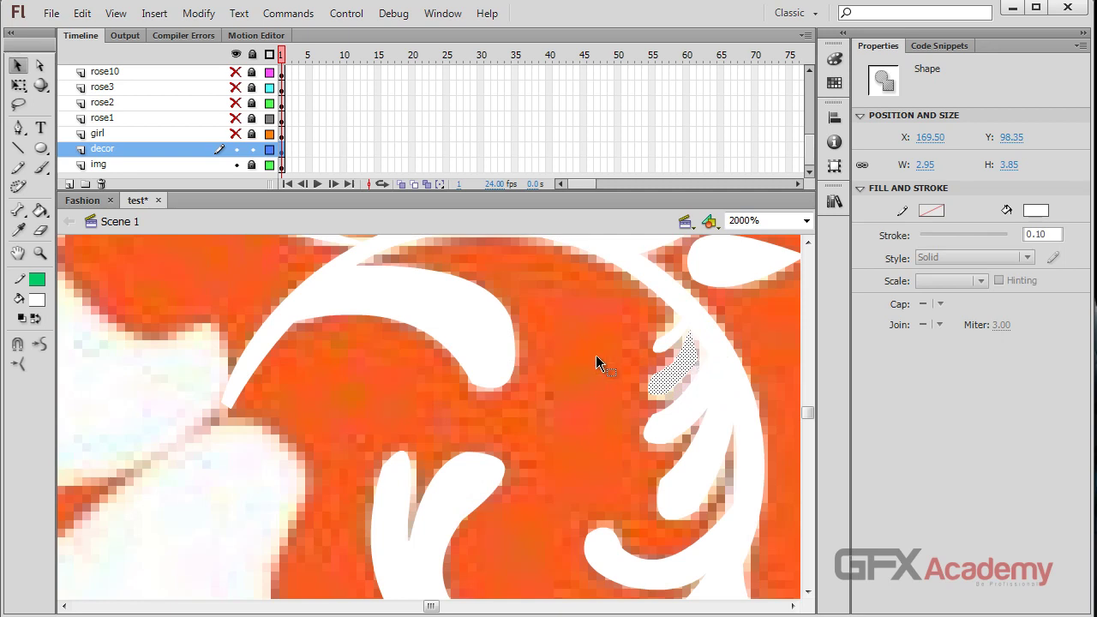
scroll(597, 363, right, 3)
shift+click(411, 496)
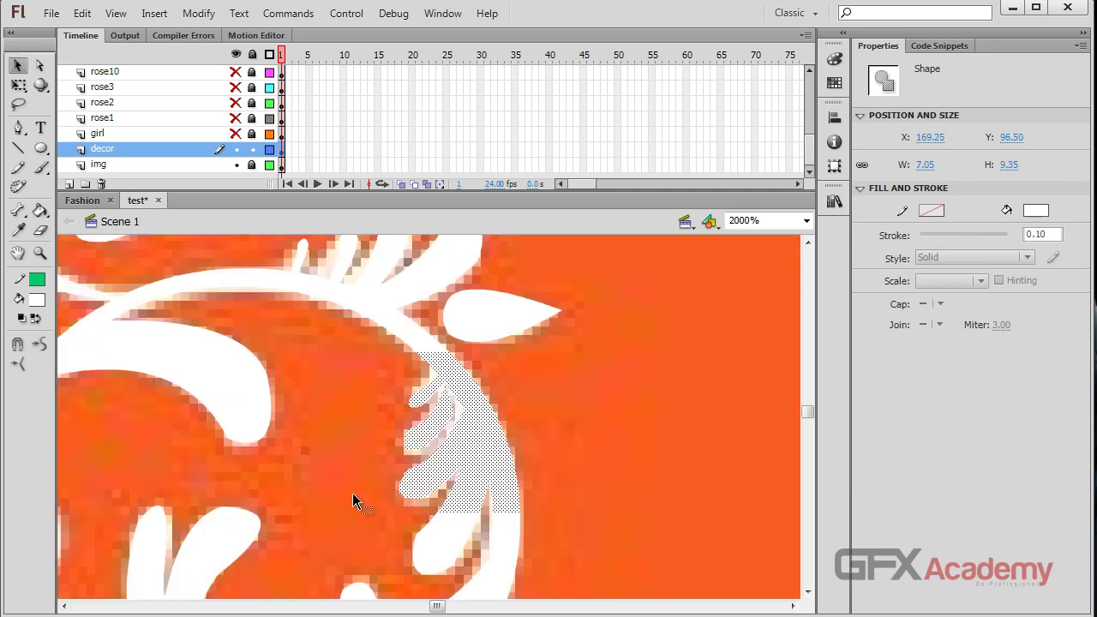
click(1035, 210)
click(1050, 285)
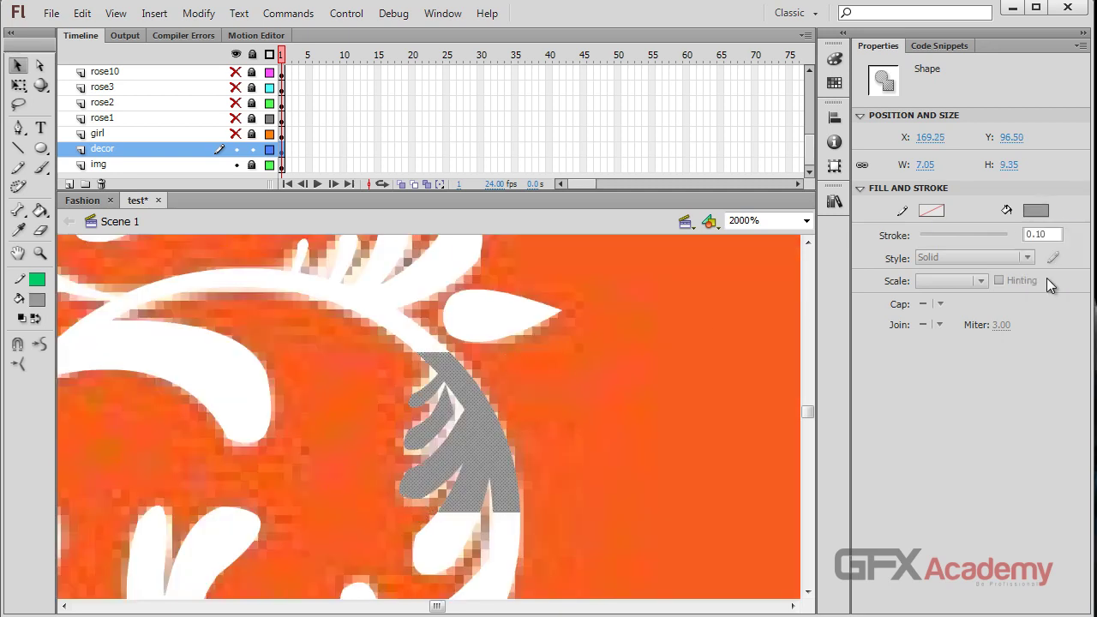
click(642, 360)
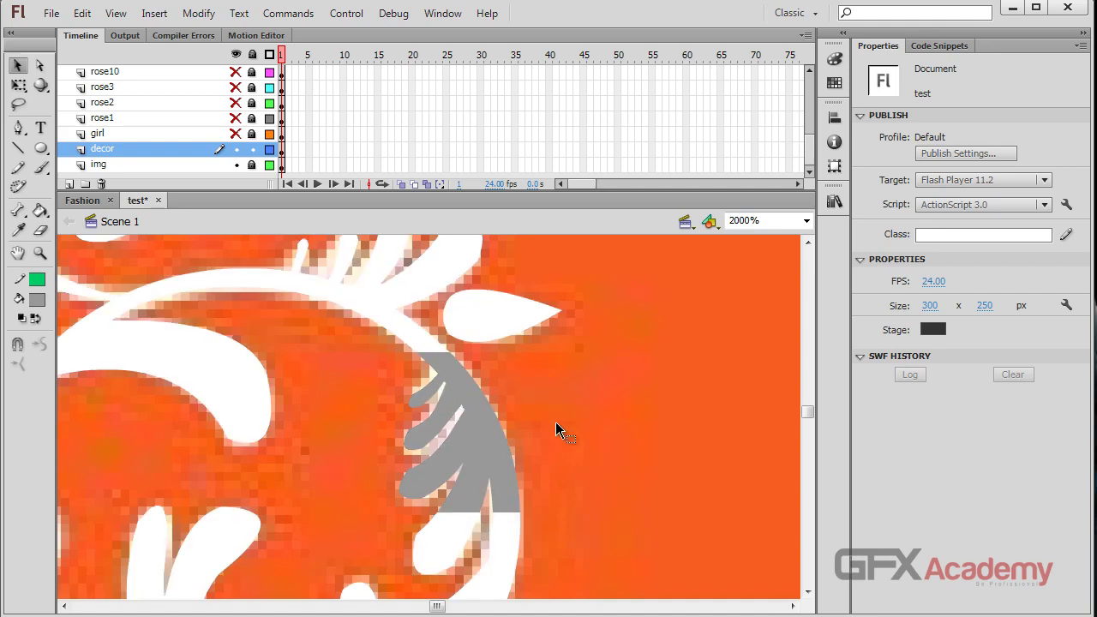
- Recolour the grey leaflets and the surrounding swirl pieces white, and save the document
drag(566, 576, 202, 298)
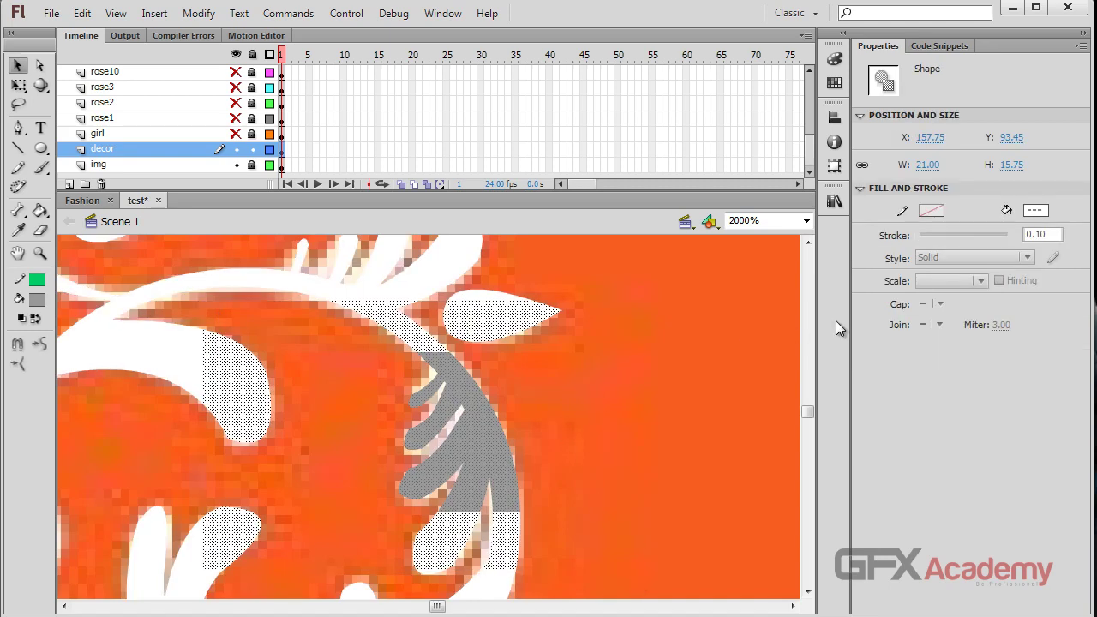
click(1035, 210)
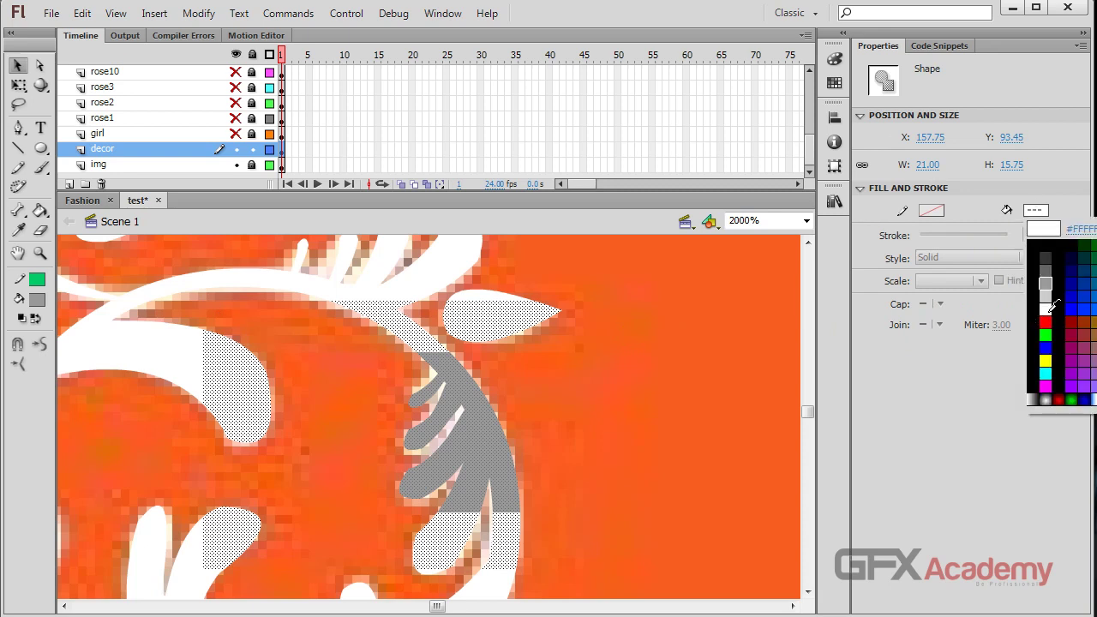
click(1038, 305)
click(610, 361)
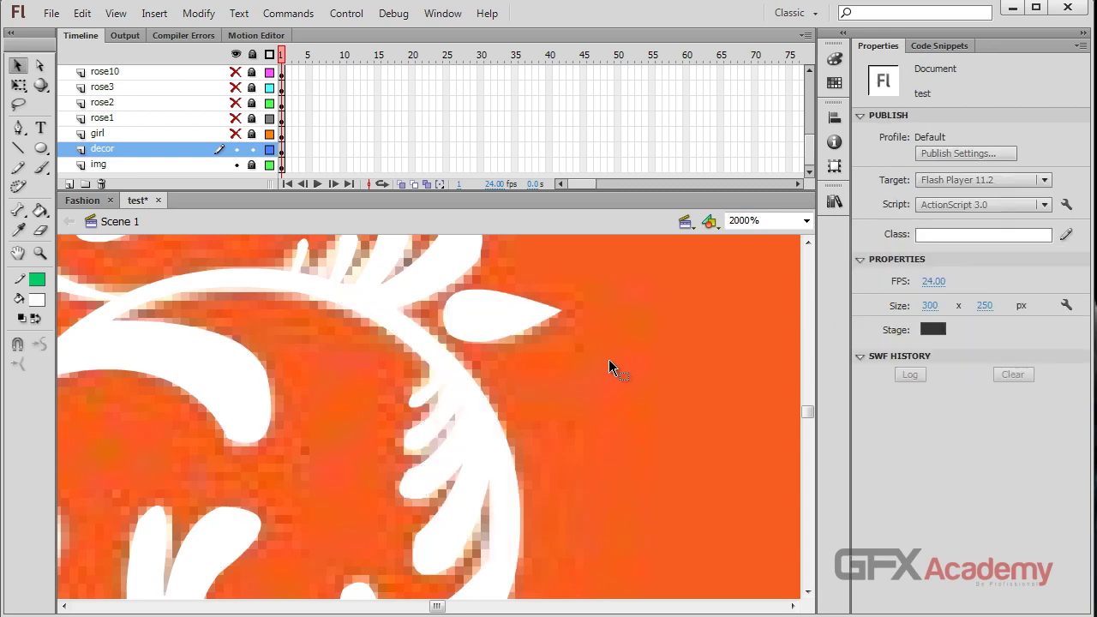
key(ctrl+s)
- Select the complete white swirl ornament and convert it to a movie clip symbol named decor
key(ctrl+minus)
key(ctrl+minus)
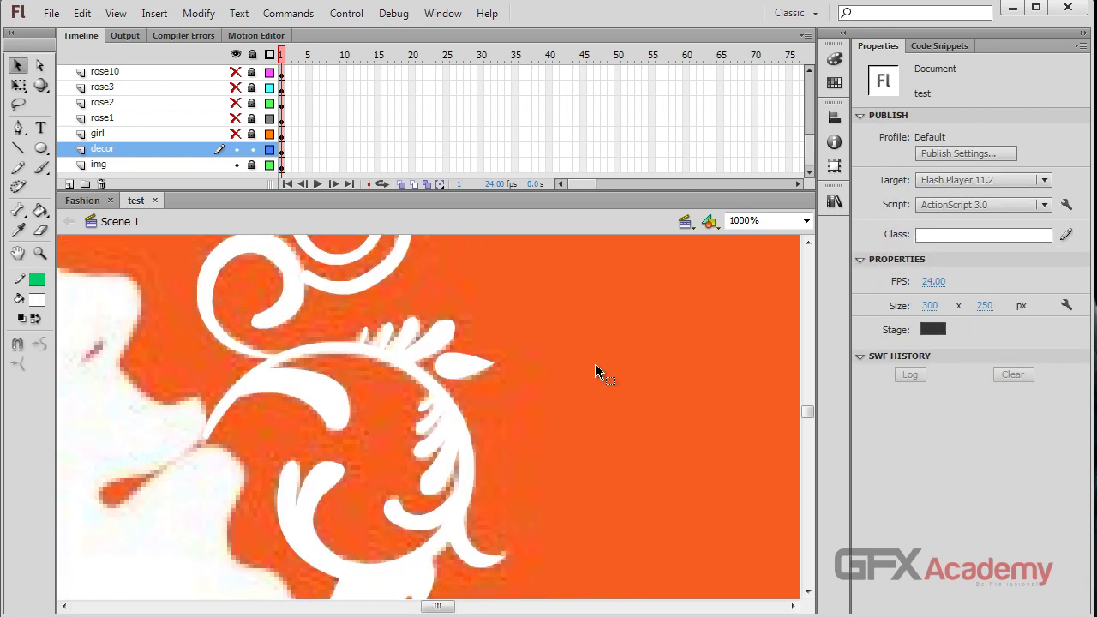
click(393, 391)
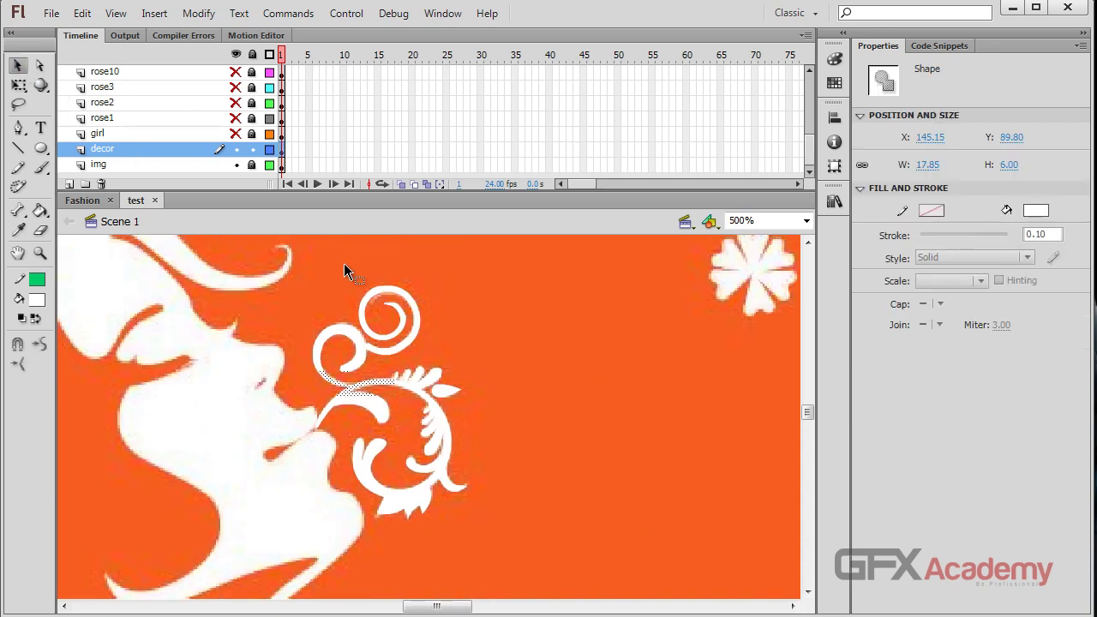
click(268, 285)
drag(254, 254, 643, 610)
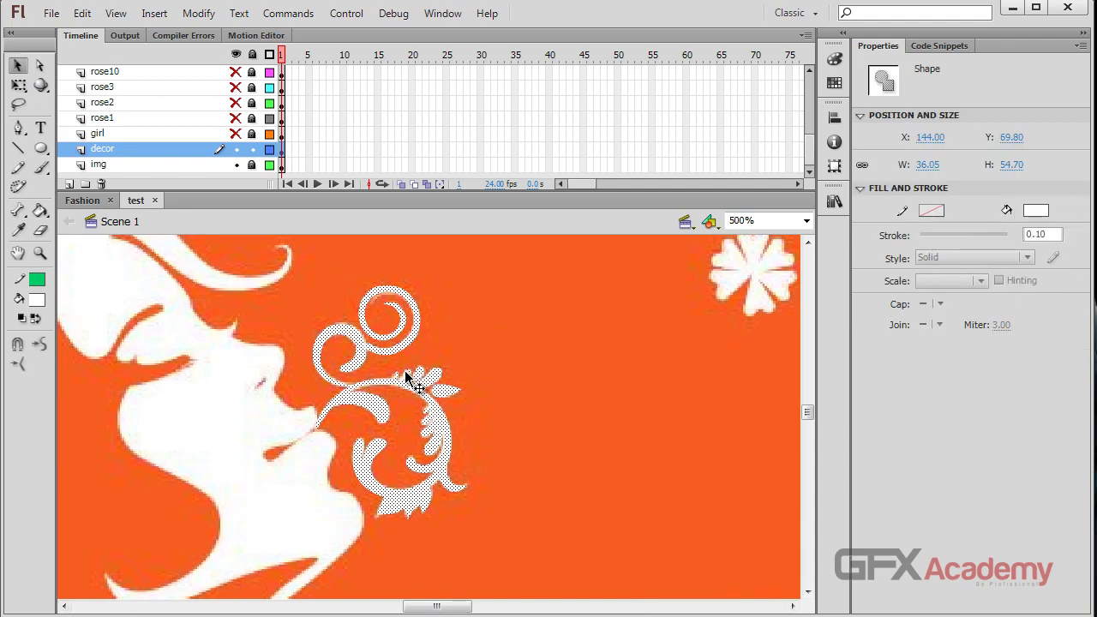
key(F8)
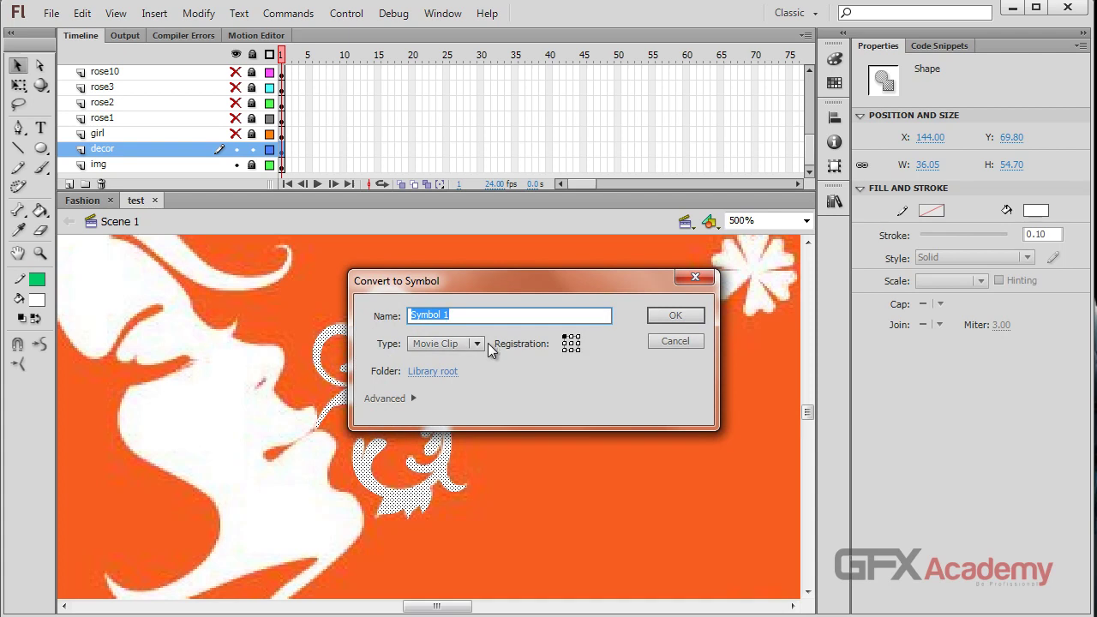
text(decor)
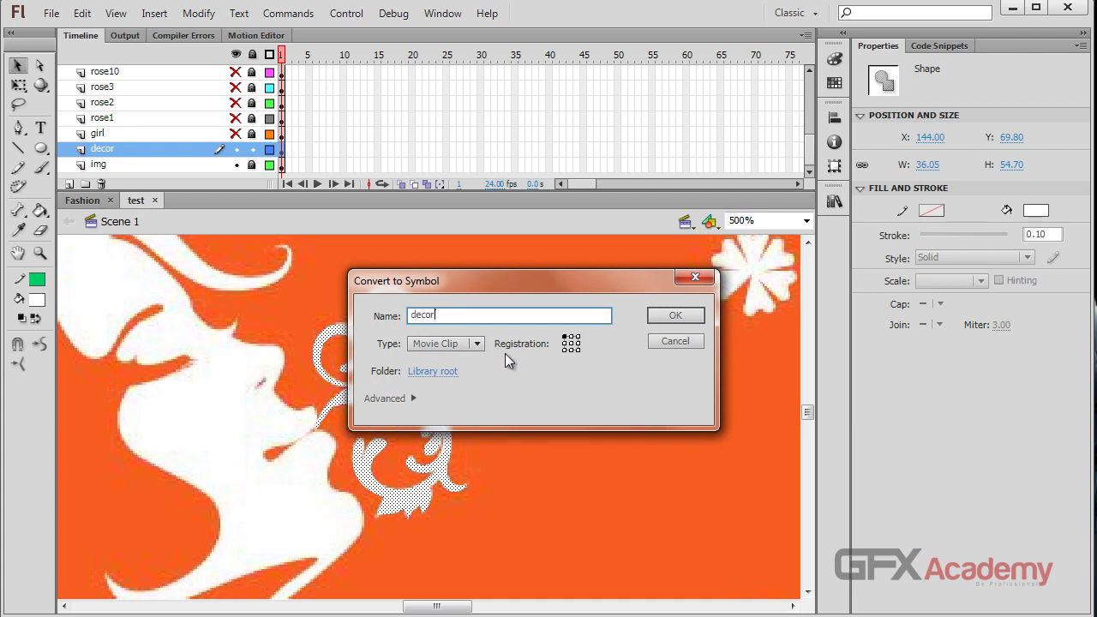
click(673, 317)
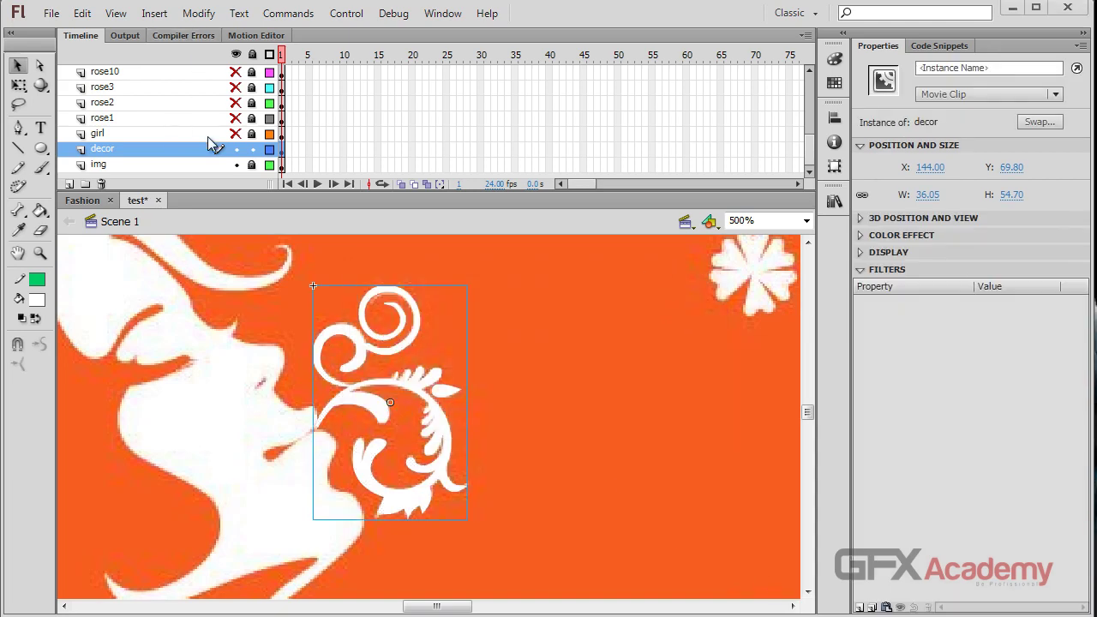
- Lock the decor layer, show the girl and rose layers, and hide the img reference layer
click(252, 149)
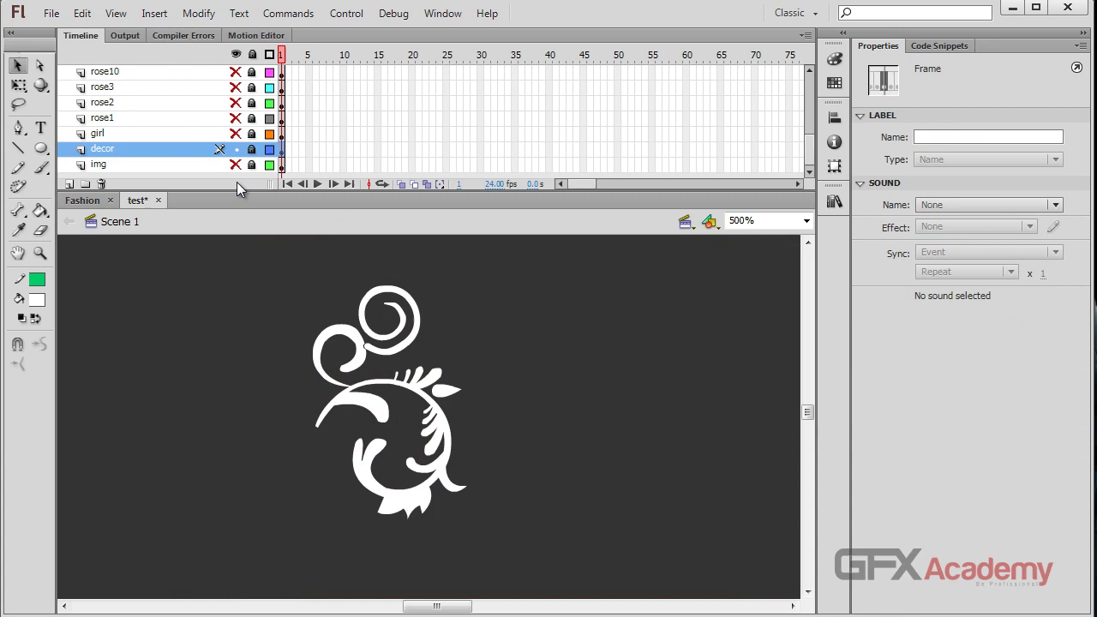
click(236, 133)
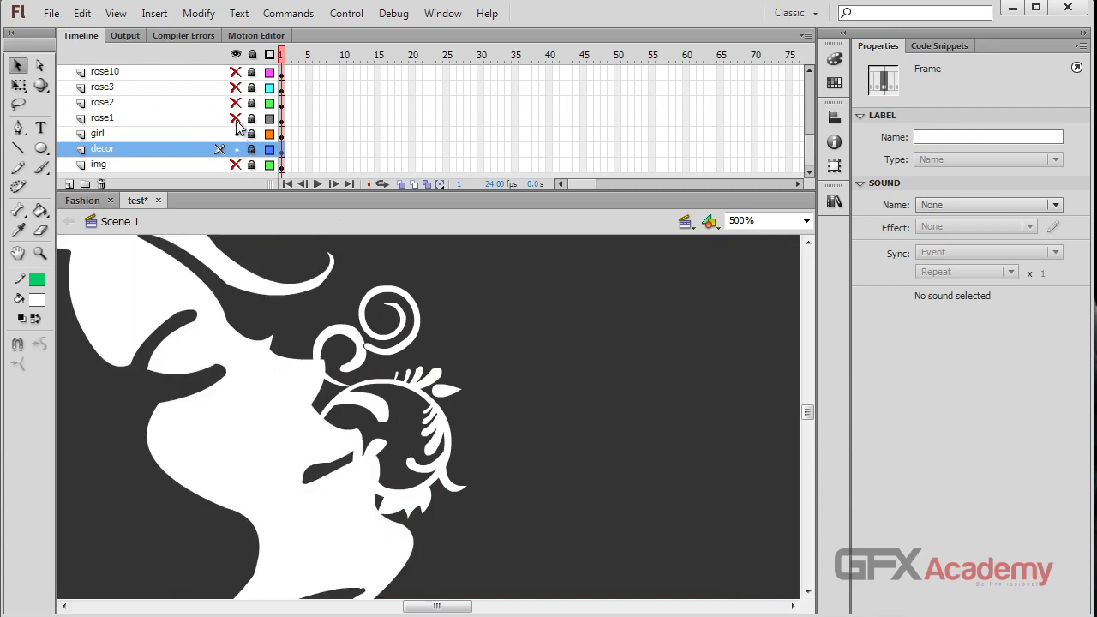
click(235, 55)
click(235, 55)
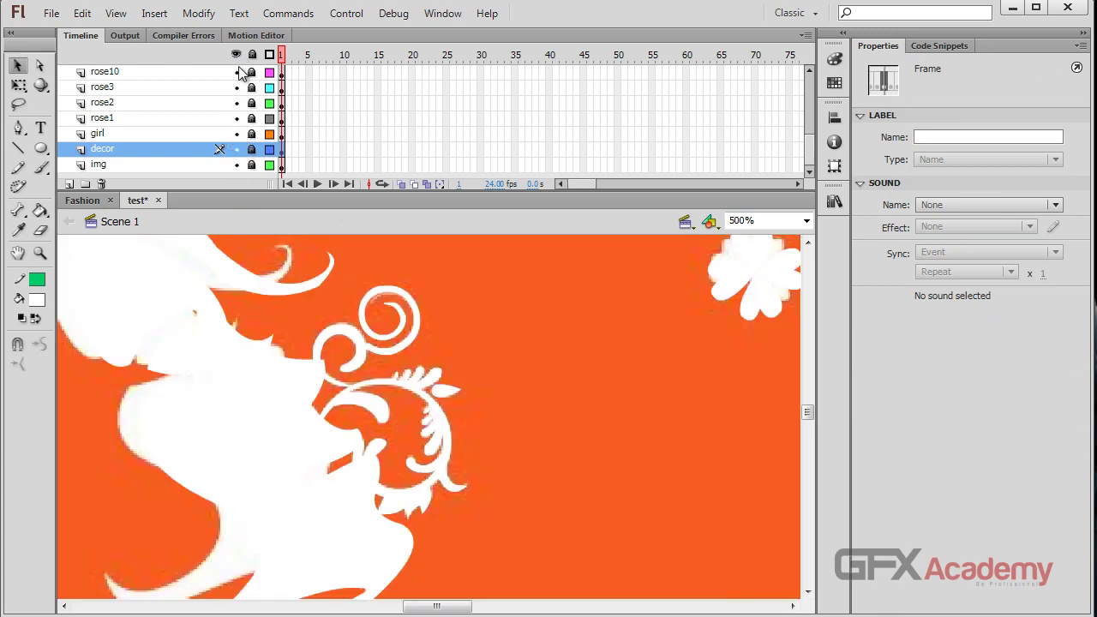
click(235, 163)
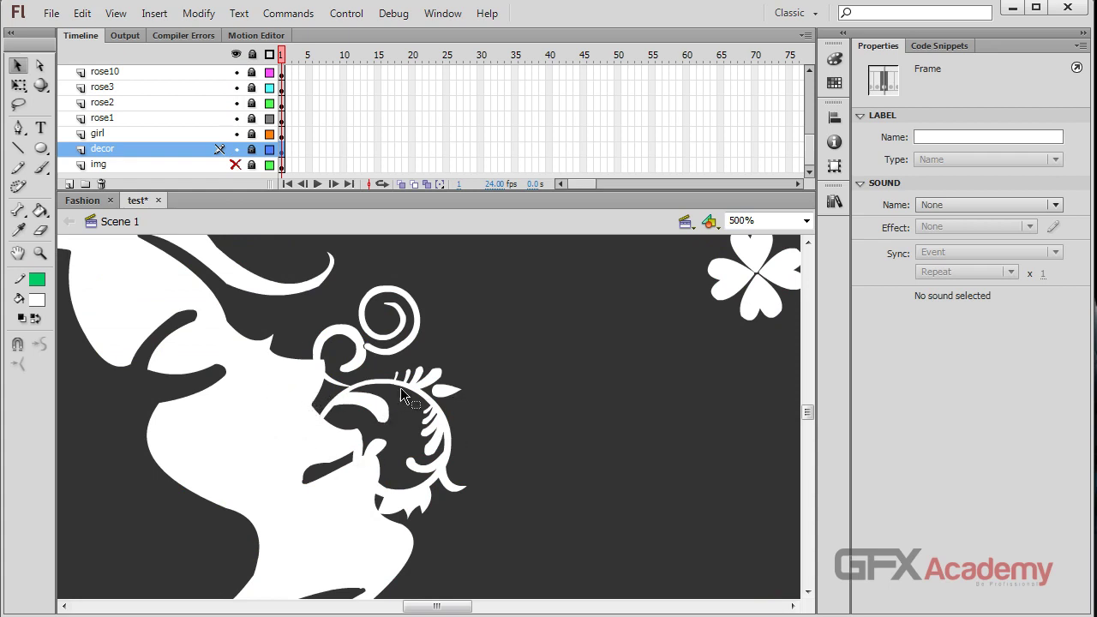
- Unlock the decor layer and move the swirl ornament away from the girl's face, off her nose and chin
click(252, 150)
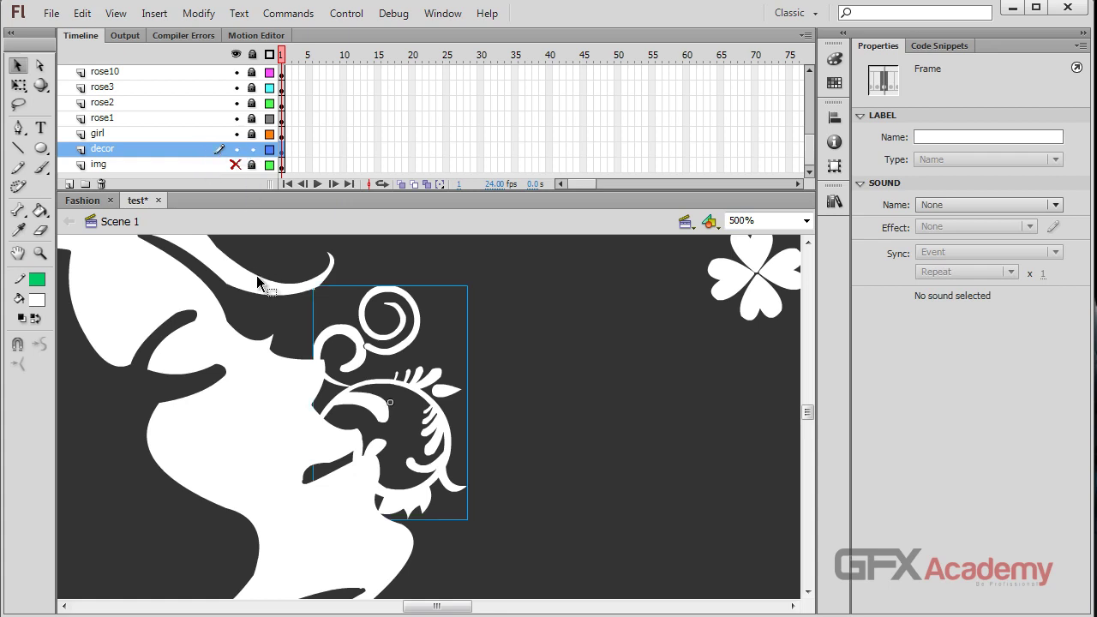
drag(390, 341, 392, 337)
key(Right)
key(Right)
key(Right)
key(Right)
key(Right)
key(Right)
key(Right)
key(Right)
key(Right)
key(Right)
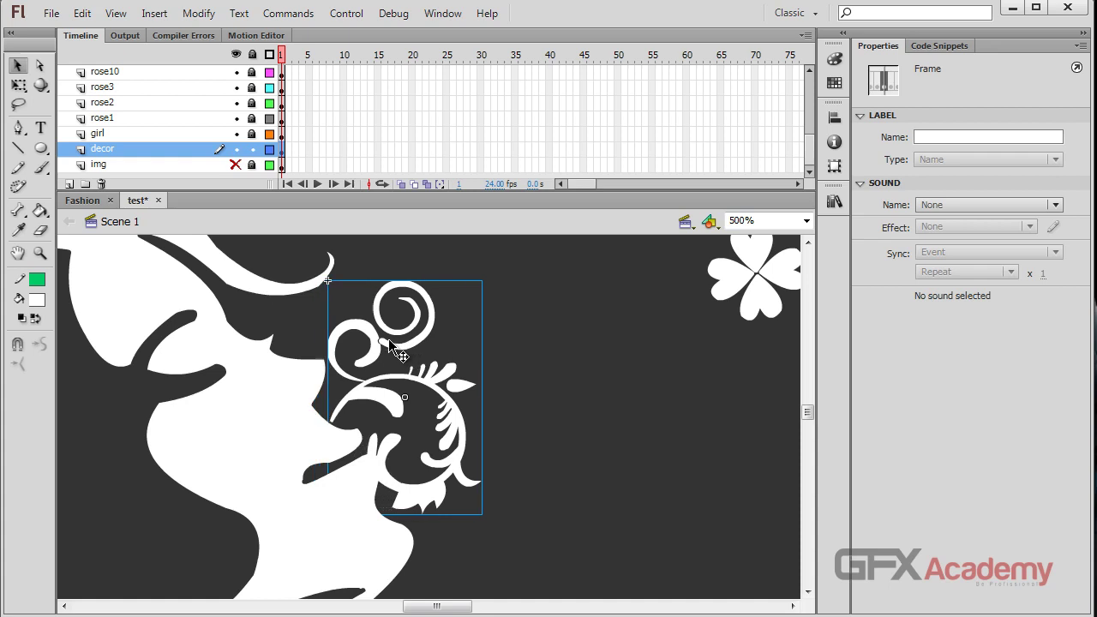
key(Down)
key(Down)
key(Down)
key(Down)
key(Down)
key(Down)
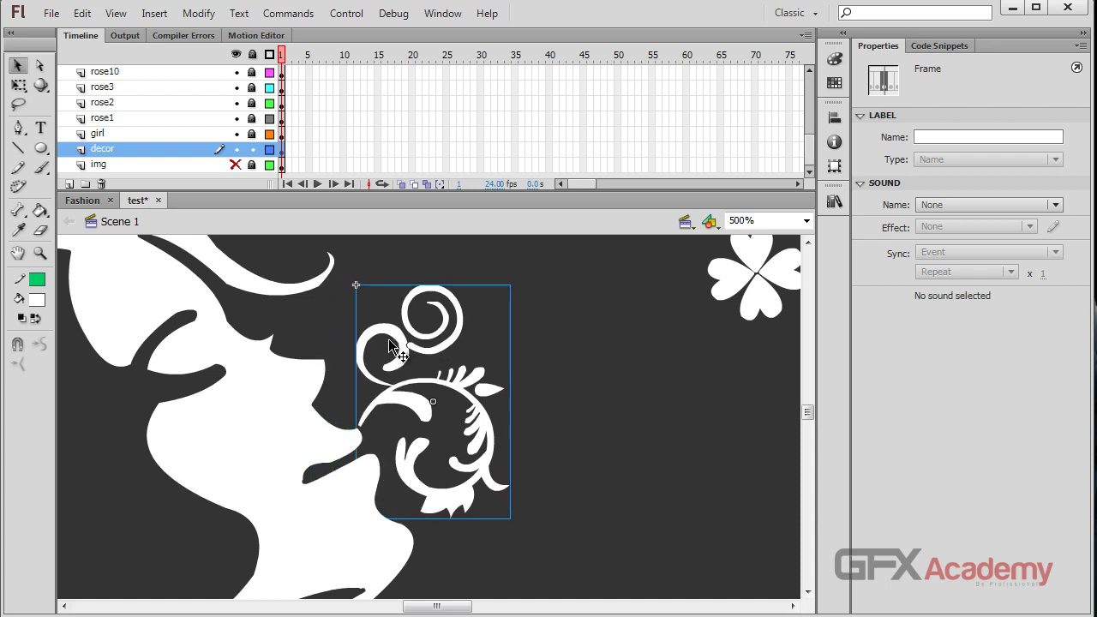
- Nudge the swirl ornament further right and down to X 157.00, Y 76.40, so its stem starts at the girl's lower lip
key(Right)
key(Down)
key(Right)
key(Right)
key(Down)
key(Right)
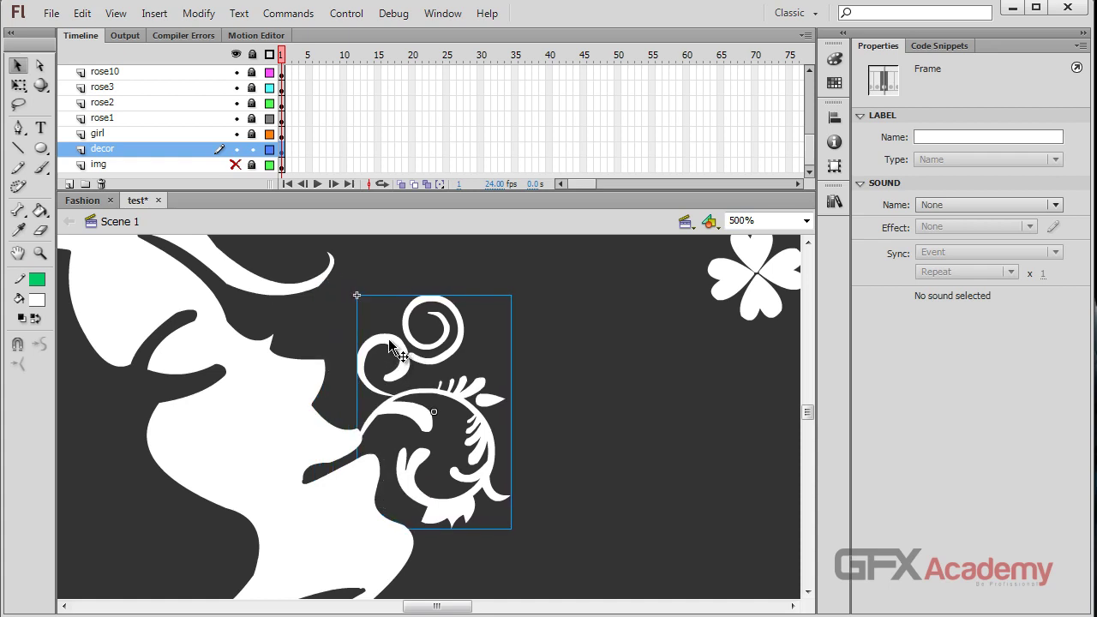
key(Right)
key(Right)
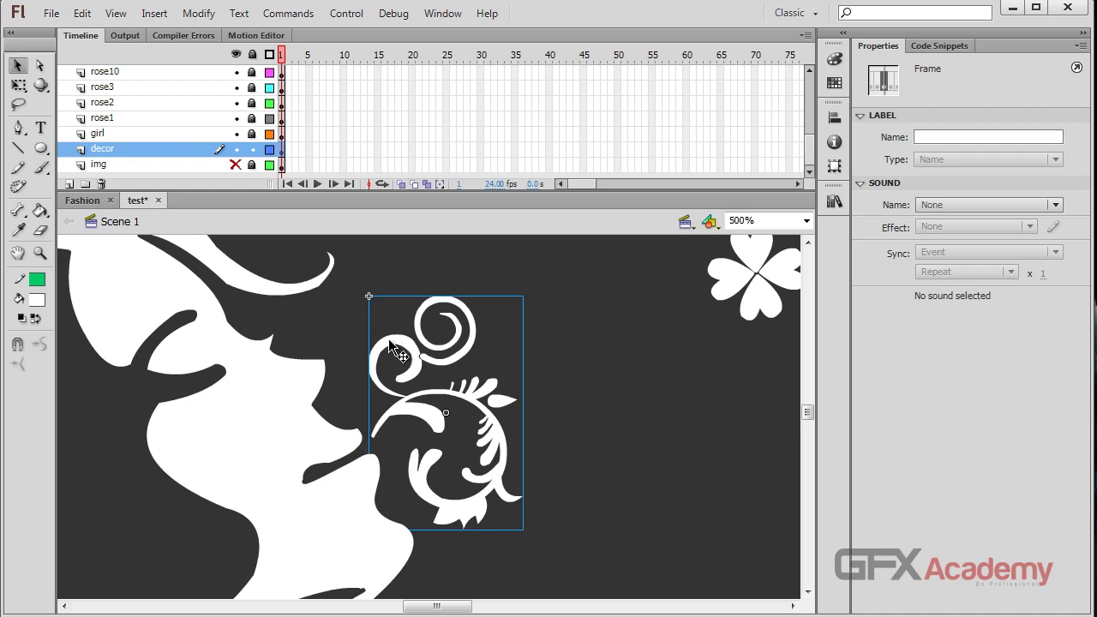
key(Down)
key(Down)
key(Down)
key(Down)
key(Down)
key(Down)
key(Down)
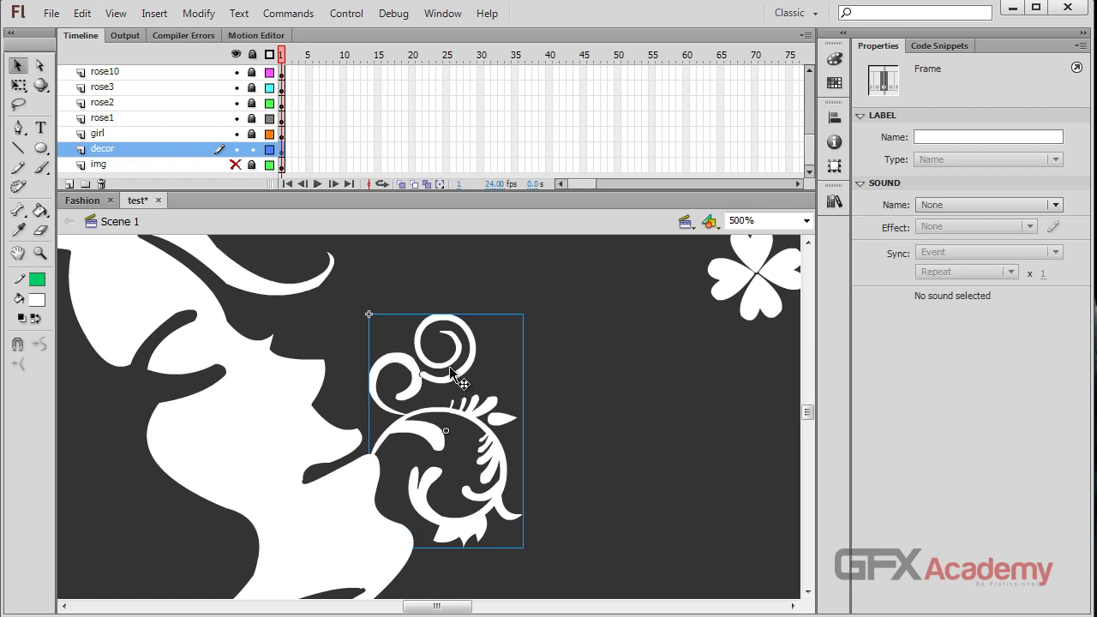
scroll(470, 360, down, 3)
scroll(474, 336, up, 2)
scroll(474, 335, up, 2)
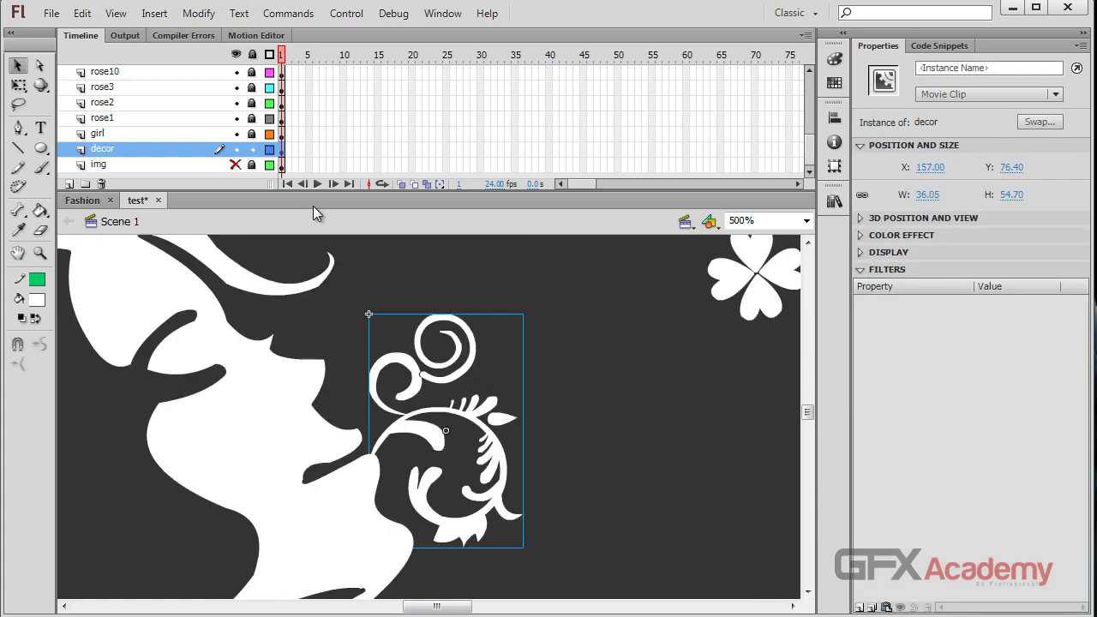
- Delete the img reference layer and lock the decor layer
click(176, 165)
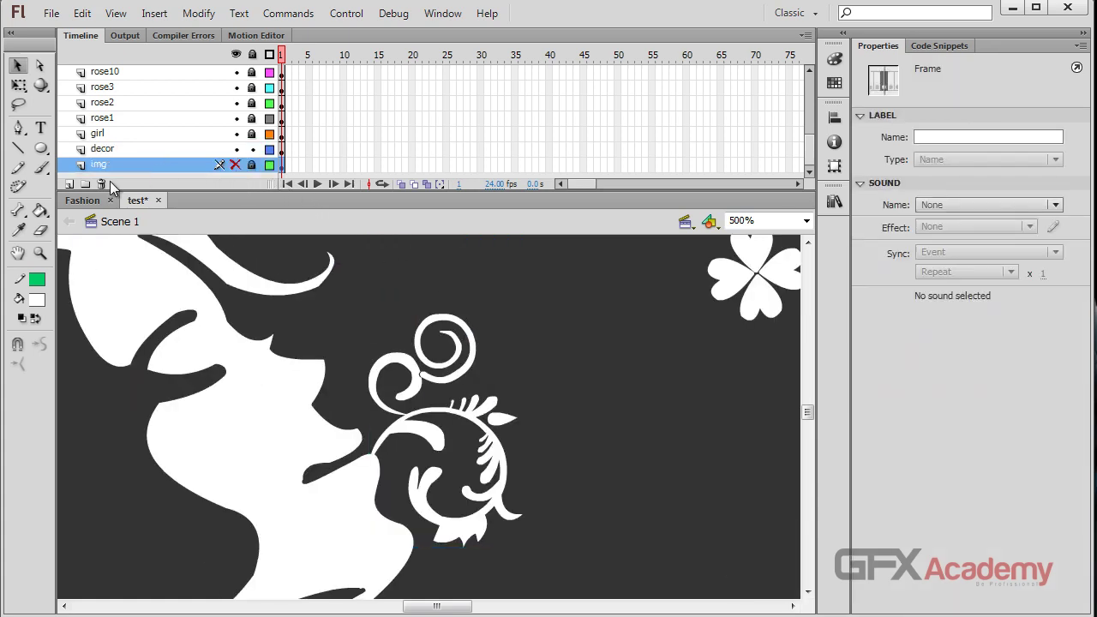
click(236, 165)
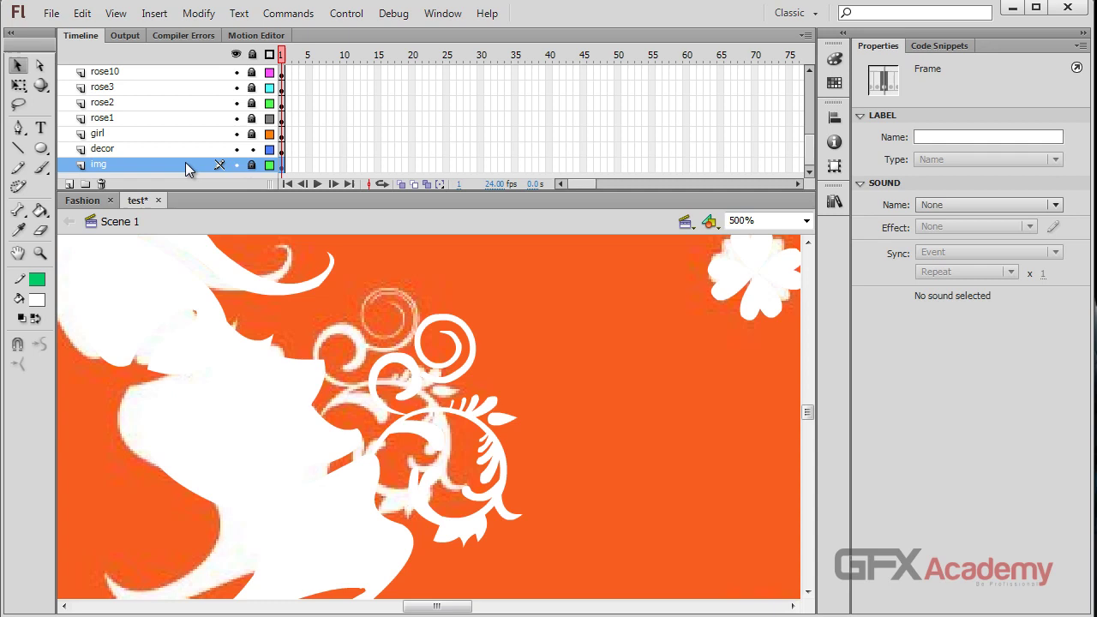
click(100, 183)
click(253, 166)
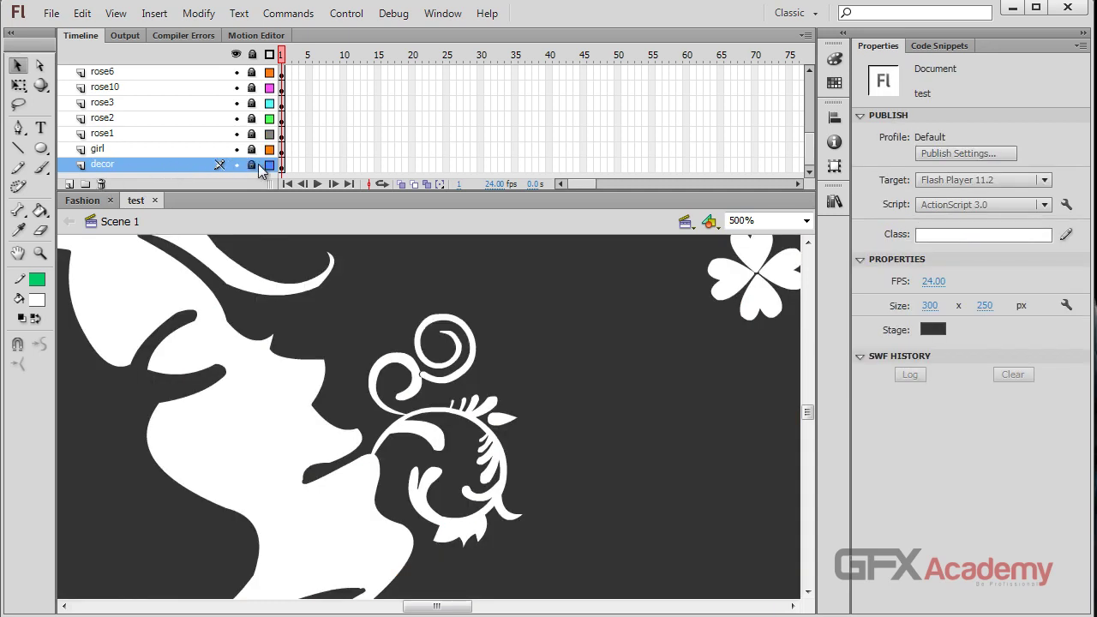
- Test the movie to preview the girl, roses and swirl ornament together
key(ctrl+Return)
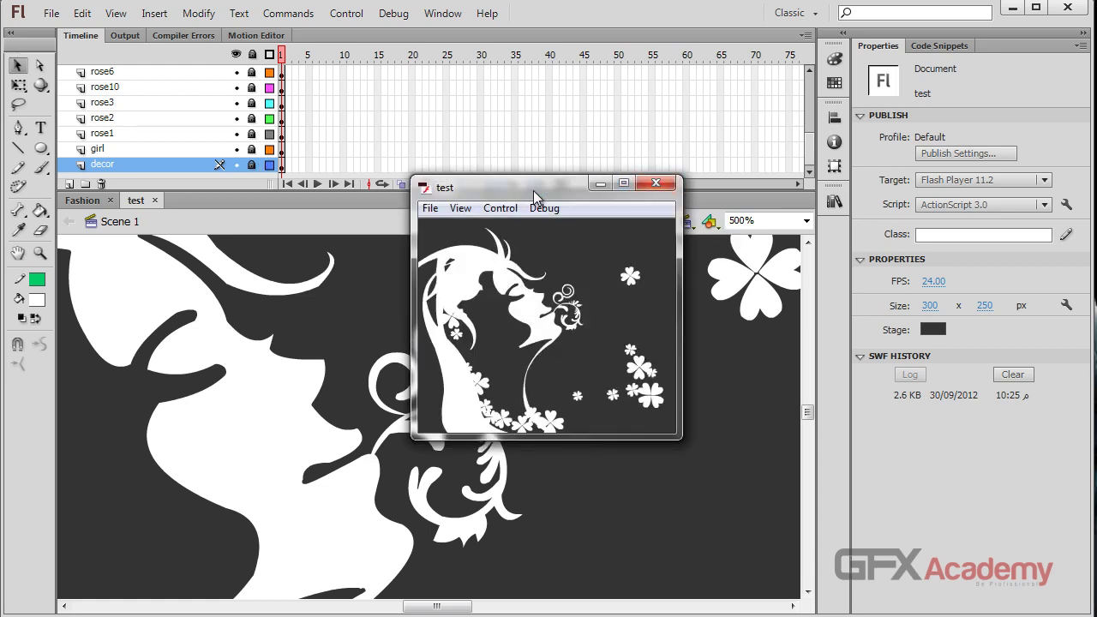
drag(533, 191, 526, 209)
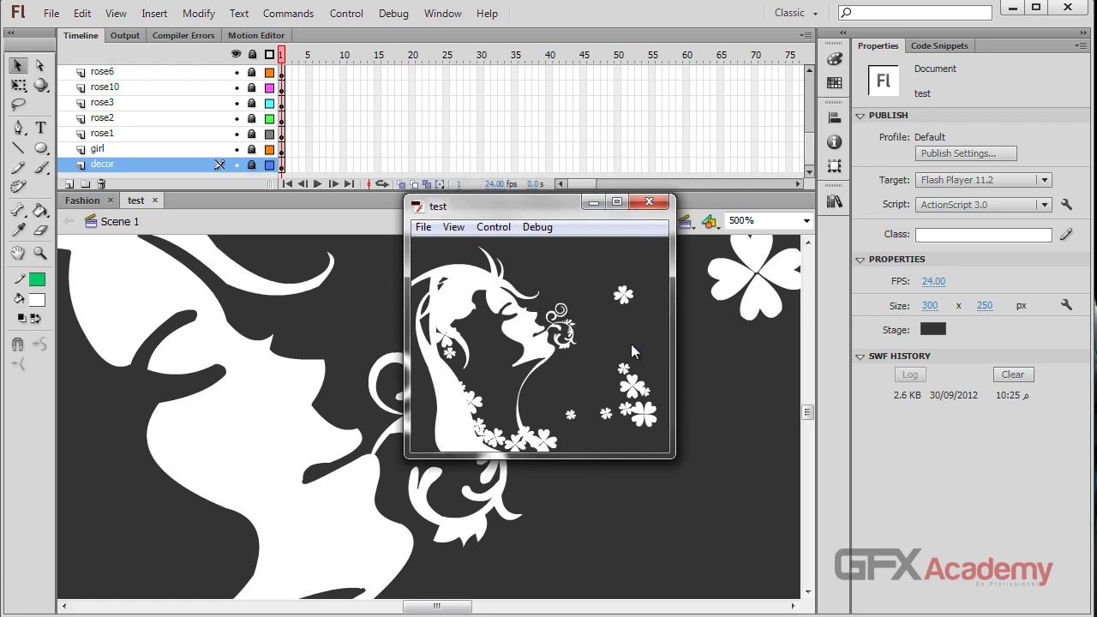